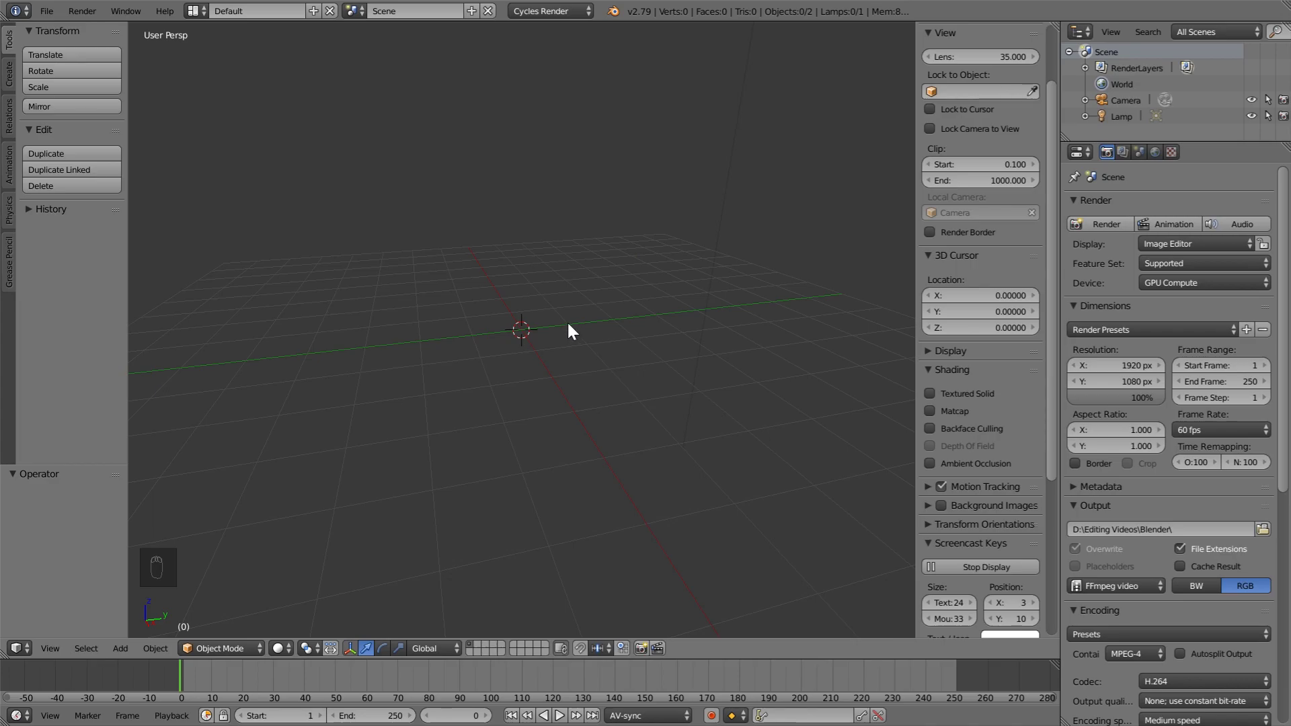
# Step: Place the 3D cursor off the origin and reset its X, Y and Z location to 0
pyautogui.moveTo(456, 465); pyautogui.dragTo(503, 385, button='middle')
pyautogui.click(551, 300)
pyautogui.click(998, 296)
pyautogui.write('0.629506')
pyautogui.press('Return')
pyautogui.click(998, 296)
pyautogui.press('Return')
pyautogui.click(985, 311)
pyautogui.write('0')
pyautogui.press('Return')
pyautogui.click(1004, 327)
pyautogui.write('0')
pyautogui.press('Return')
pyautogui.press('s')
# Step: Switch to the top view and align the camera to it
pyautogui.moveTo(455, 412); pyautogui.dragTo(458, 379, button='middle')
pyautogui.press('KP_7')
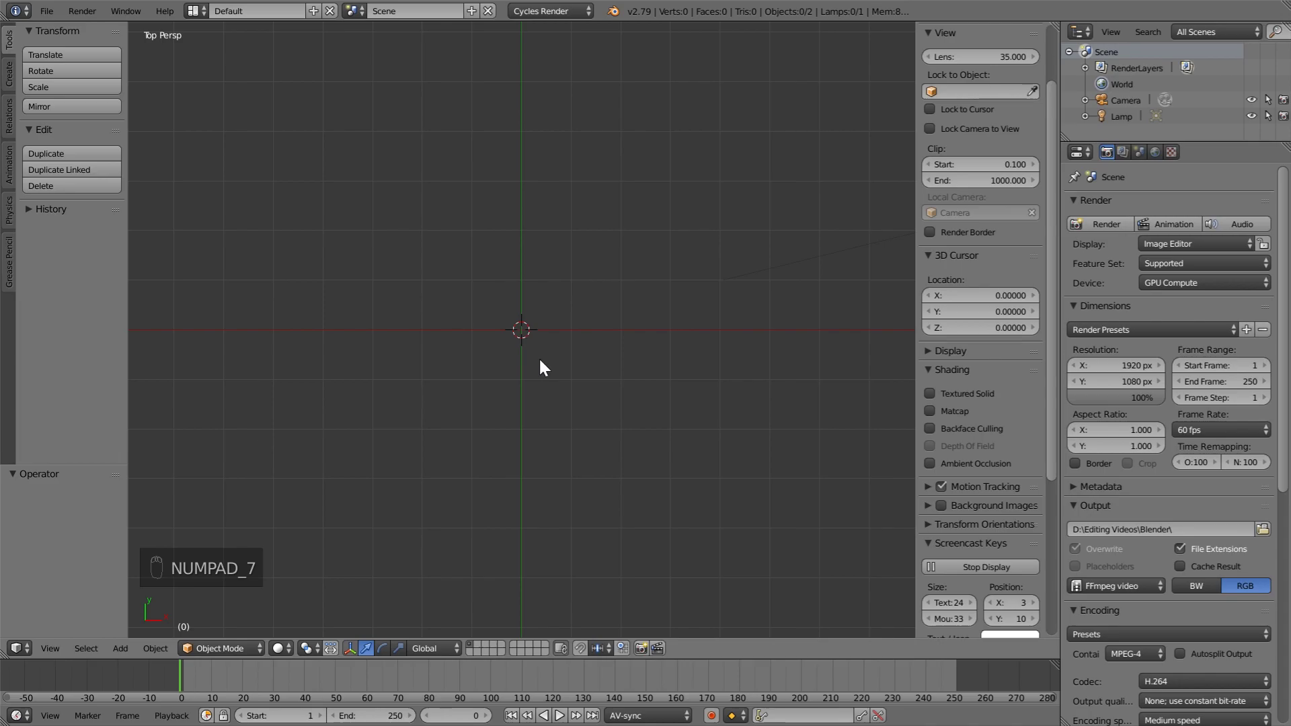
pyautogui.press('ctrl+alt+KP_0')
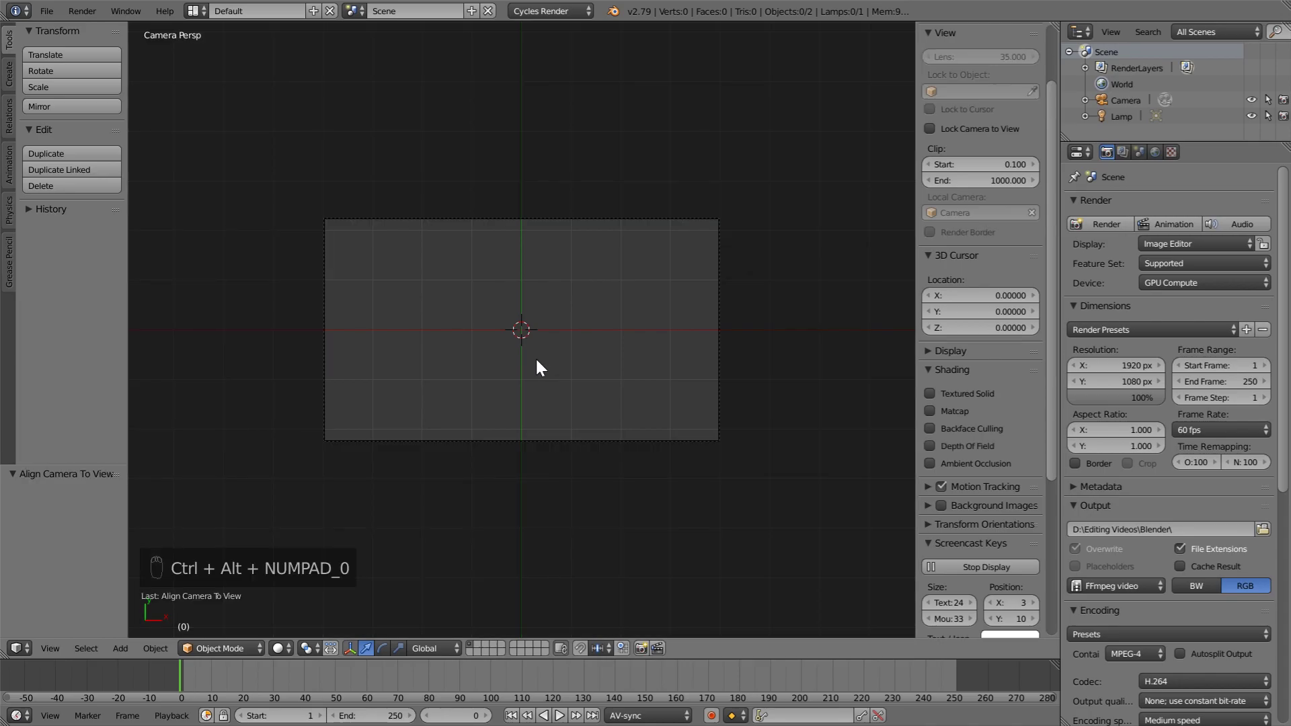
# Step: Add a text object at the 3D cursor
pyautogui.scroll(-3, 531, 363)
pyautogui.hotkey('shift', 'a')
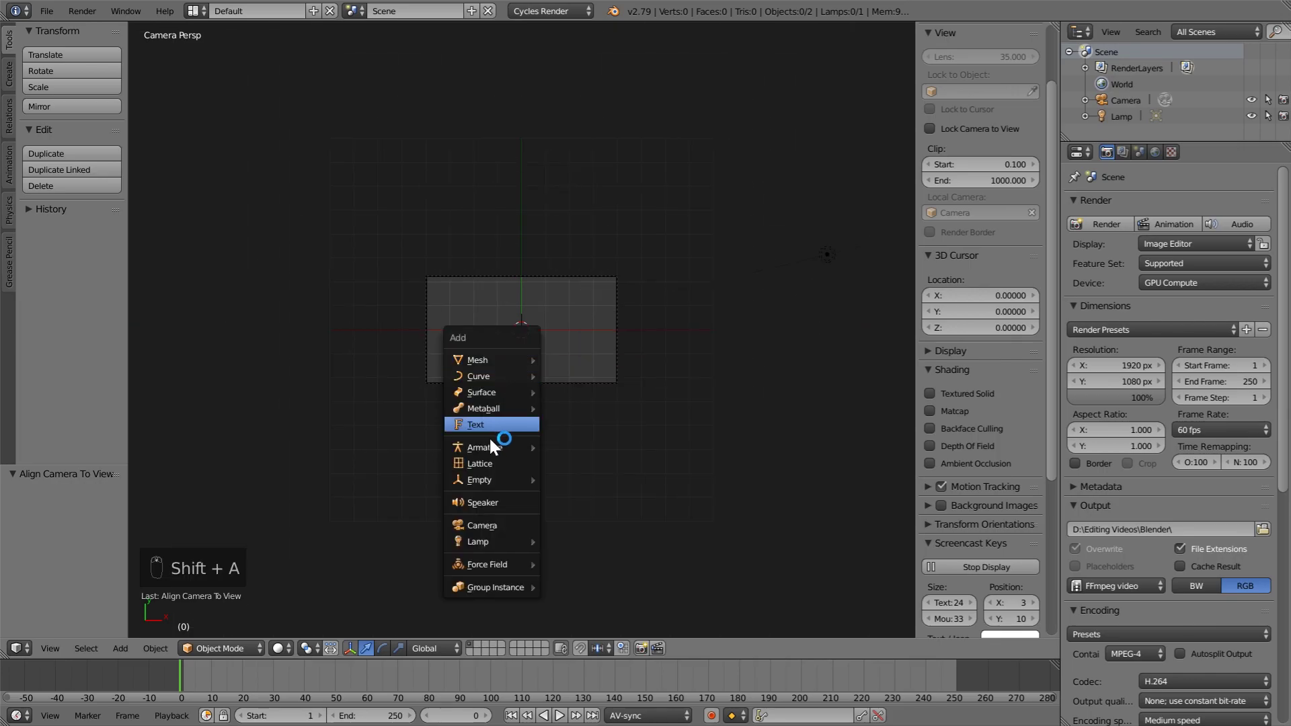
pyautogui.click(497, 427)
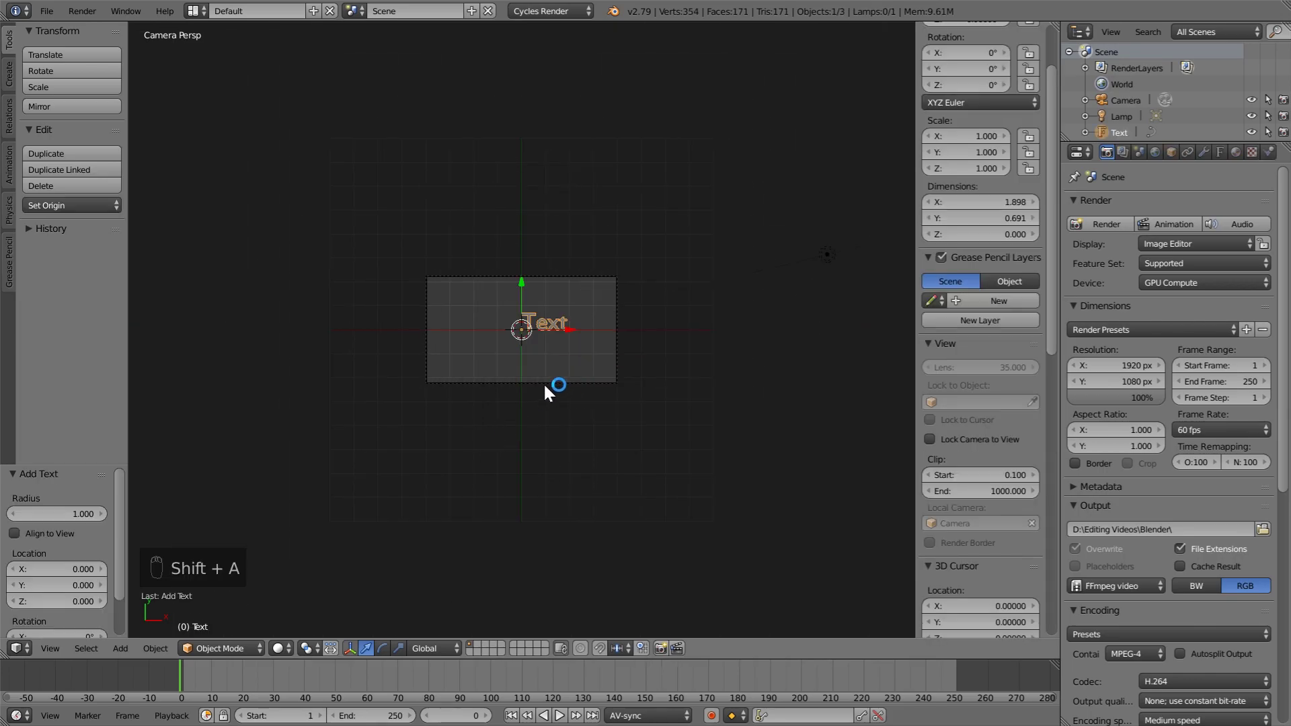
# Step: Replace the text object's default wording with PATTHEHYRULER and return to Object Mode
pyautogui.press('Tab')
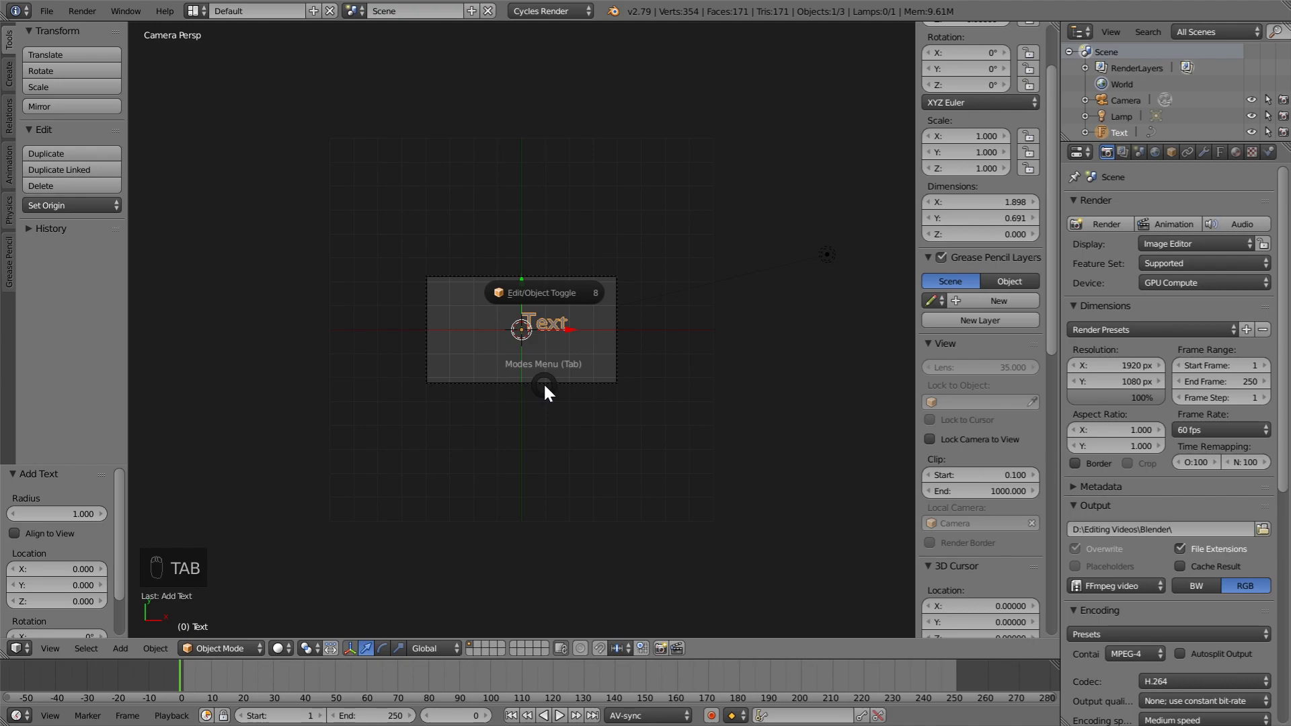
pyautogui.click(534, 293)
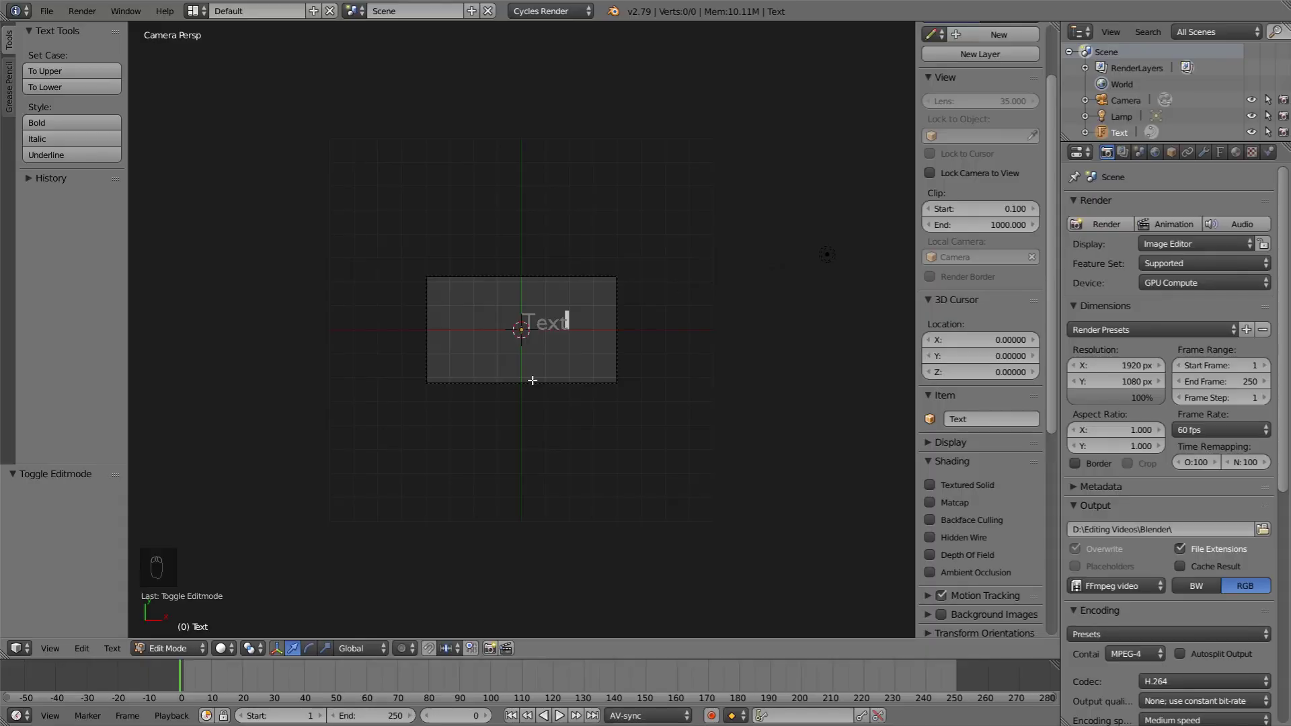
pyautogui.hotkey('ctrl', 'a')
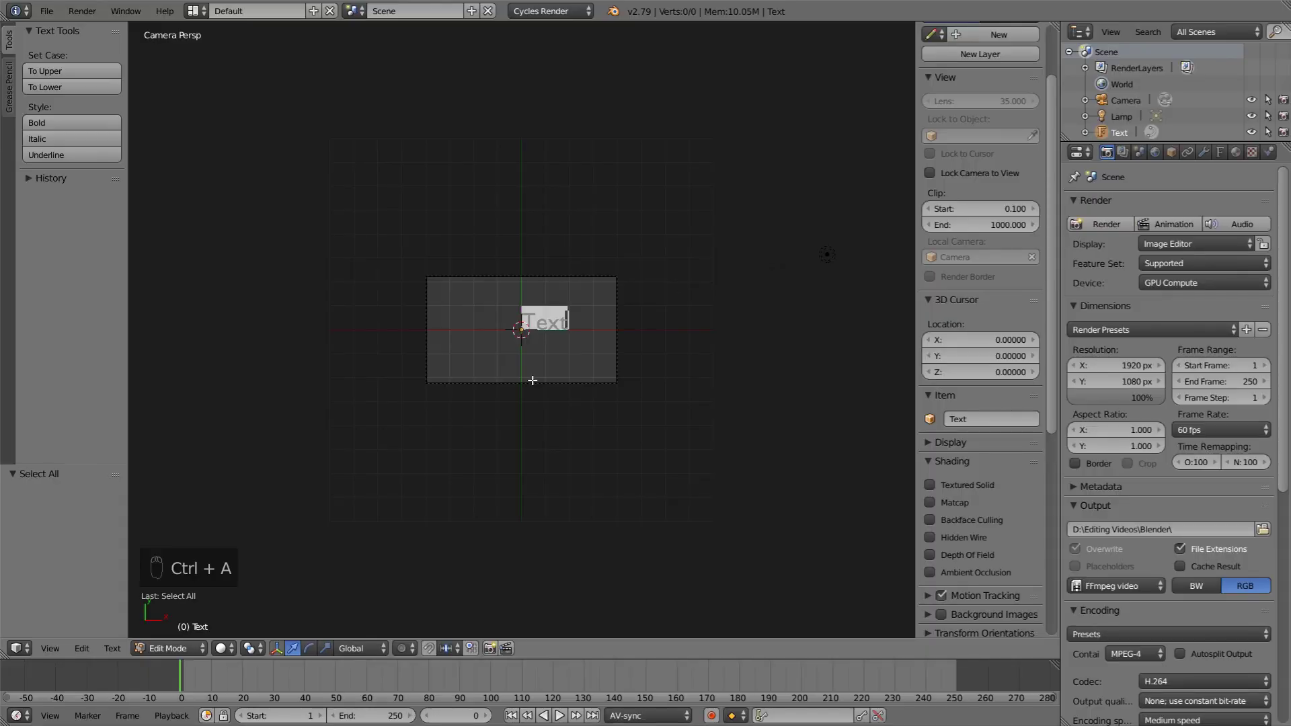
pyautogui.write('P')
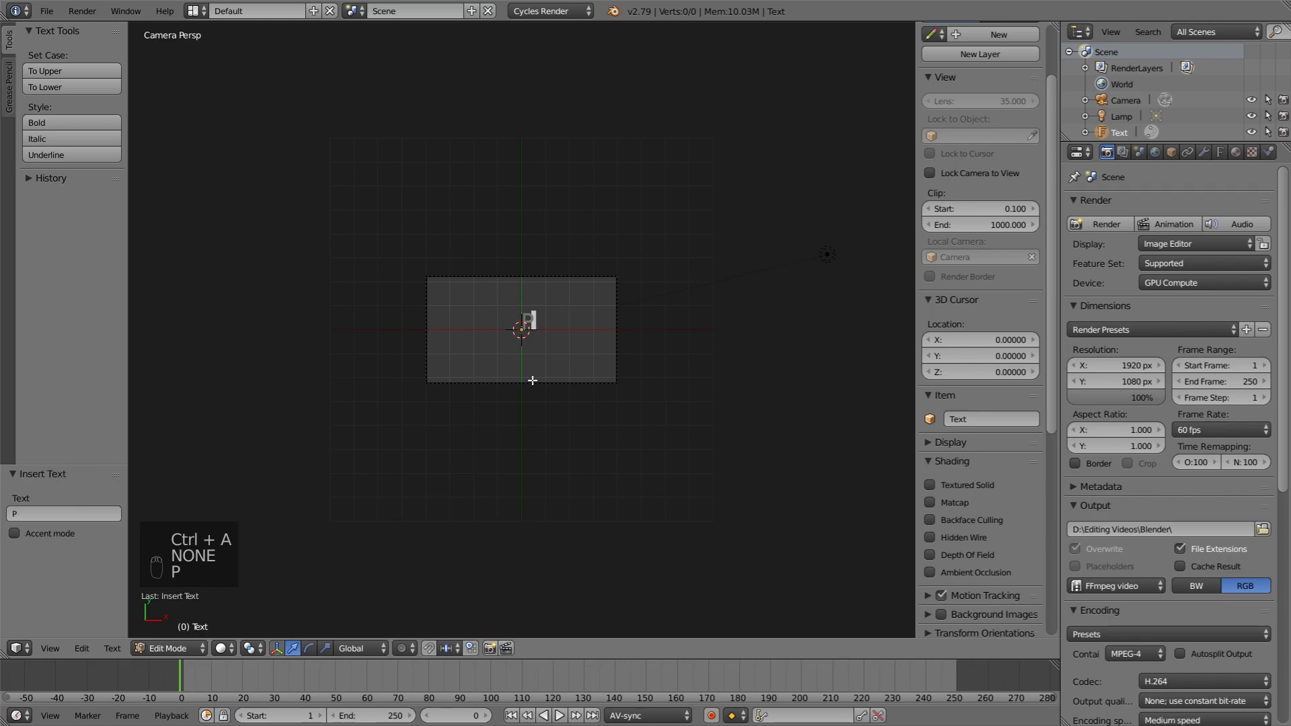
pyautogui.write('ATTHEHYRULER')
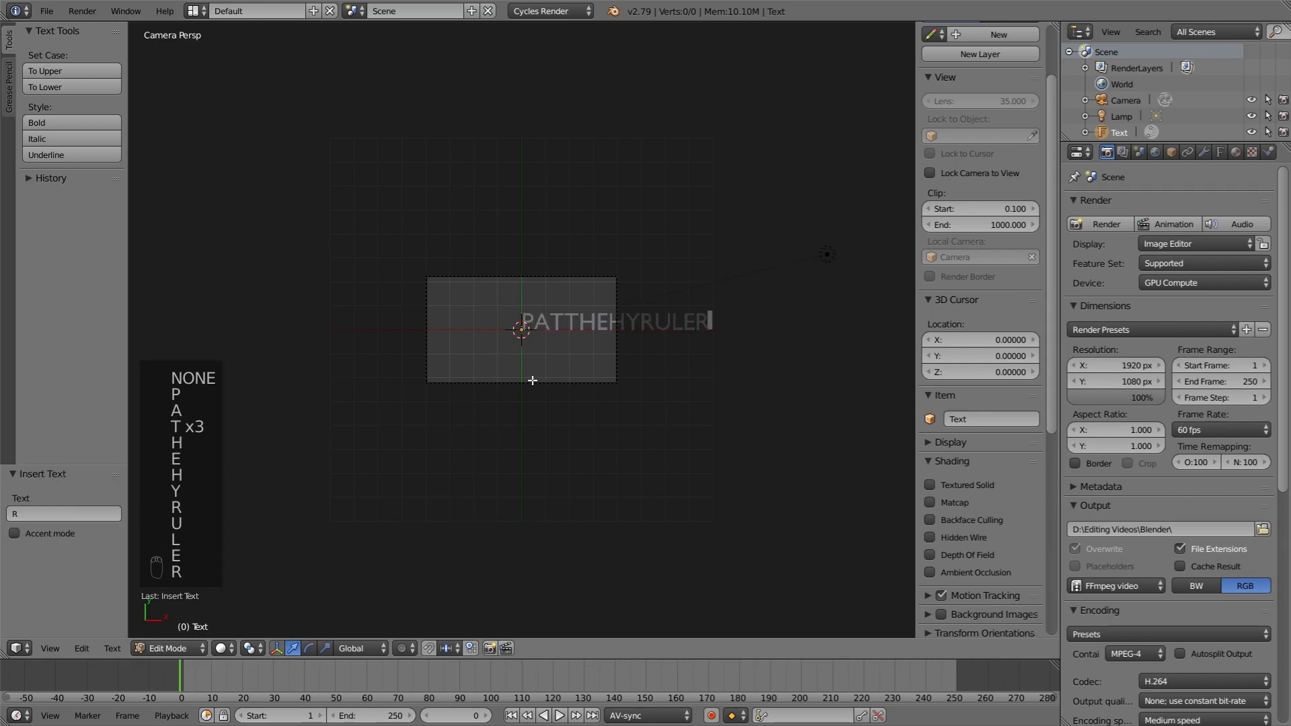
pyautogui.press('Tab')
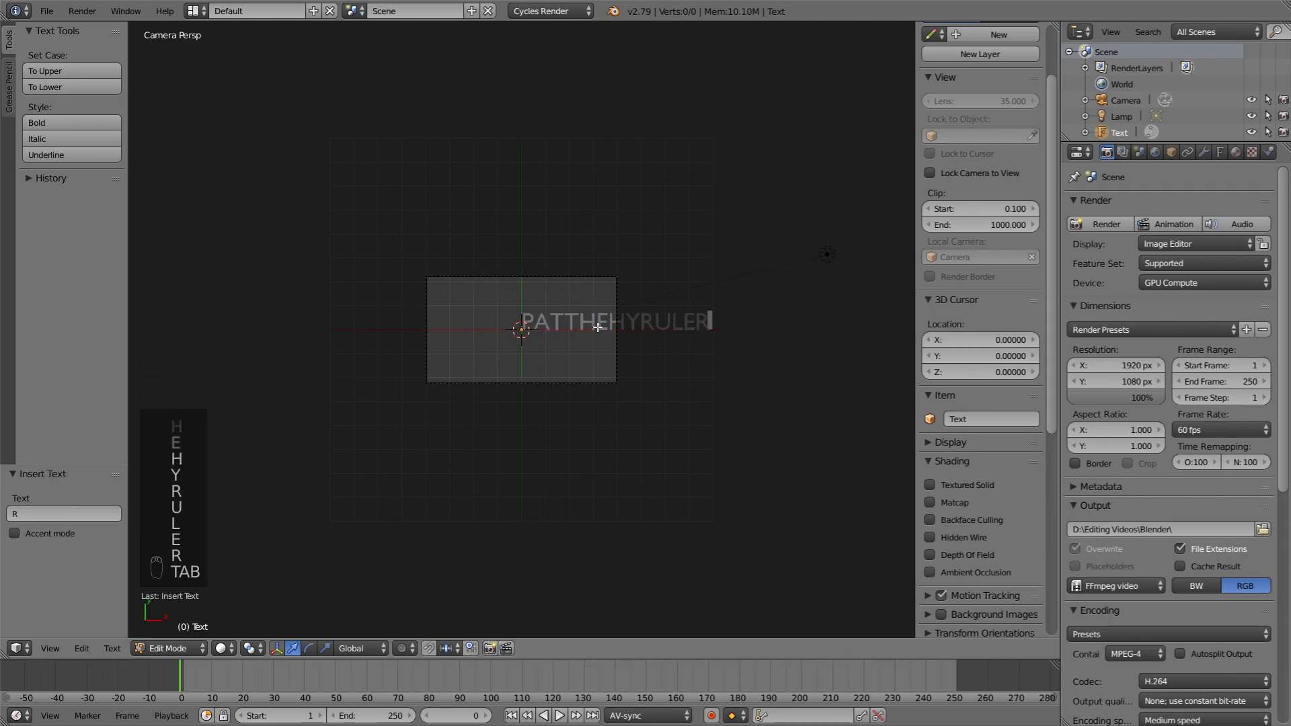
pyautogui.press('Tab')
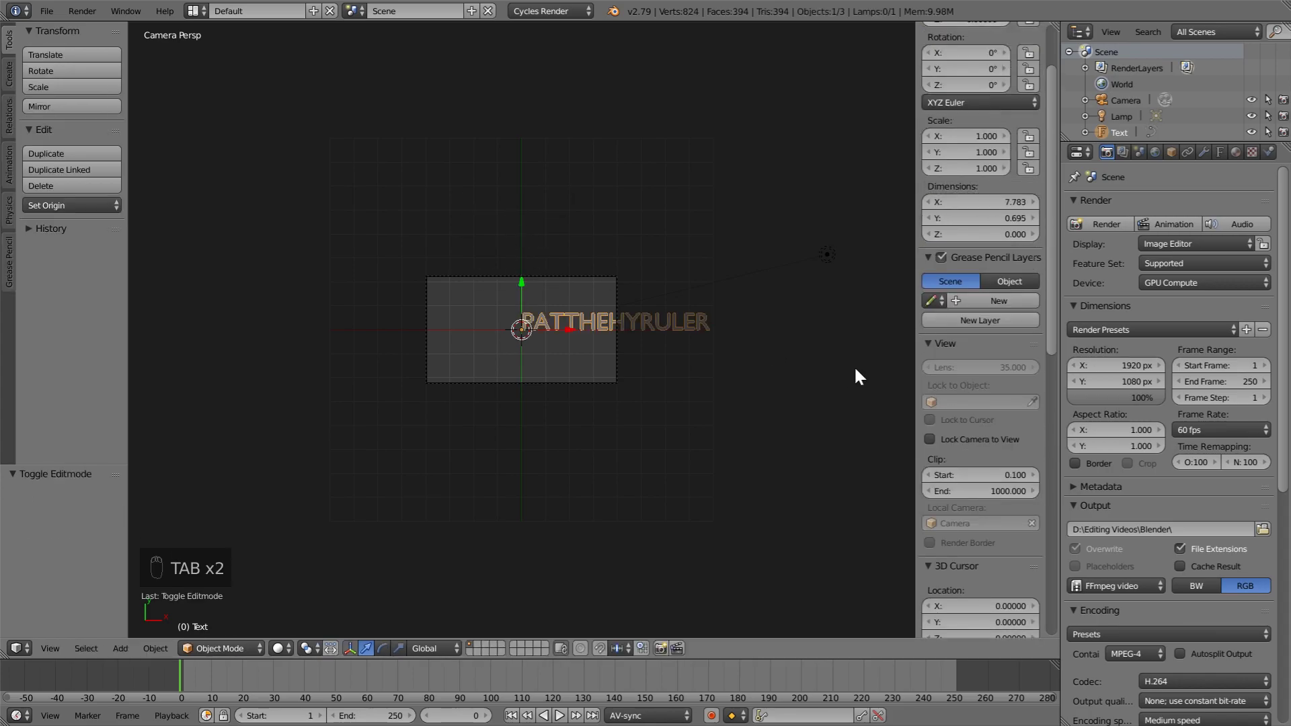
# Step: Load SuperMario256.ttf from C:\Windows\Fonts as the text object's regular font
pyautogui.click(1221, 154)
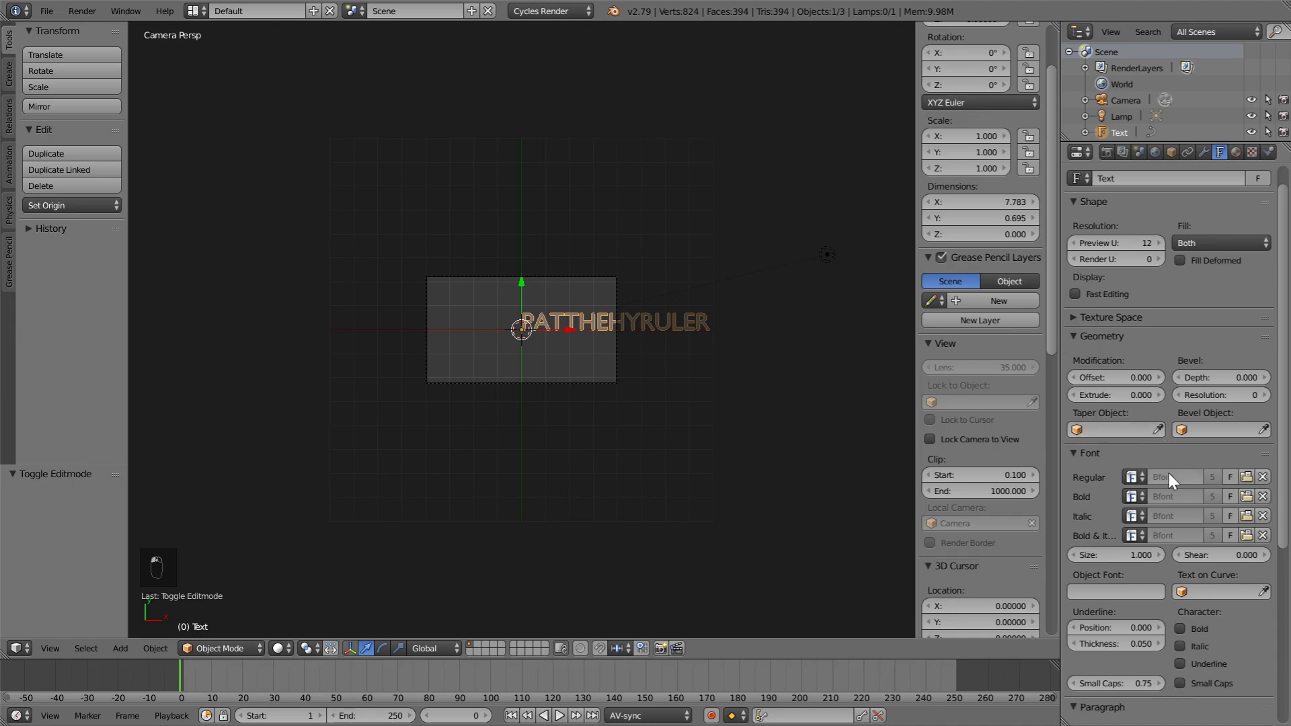
pyautogui.scroll(-3, 1169, 470)
pyautogui.click(1132, 423)
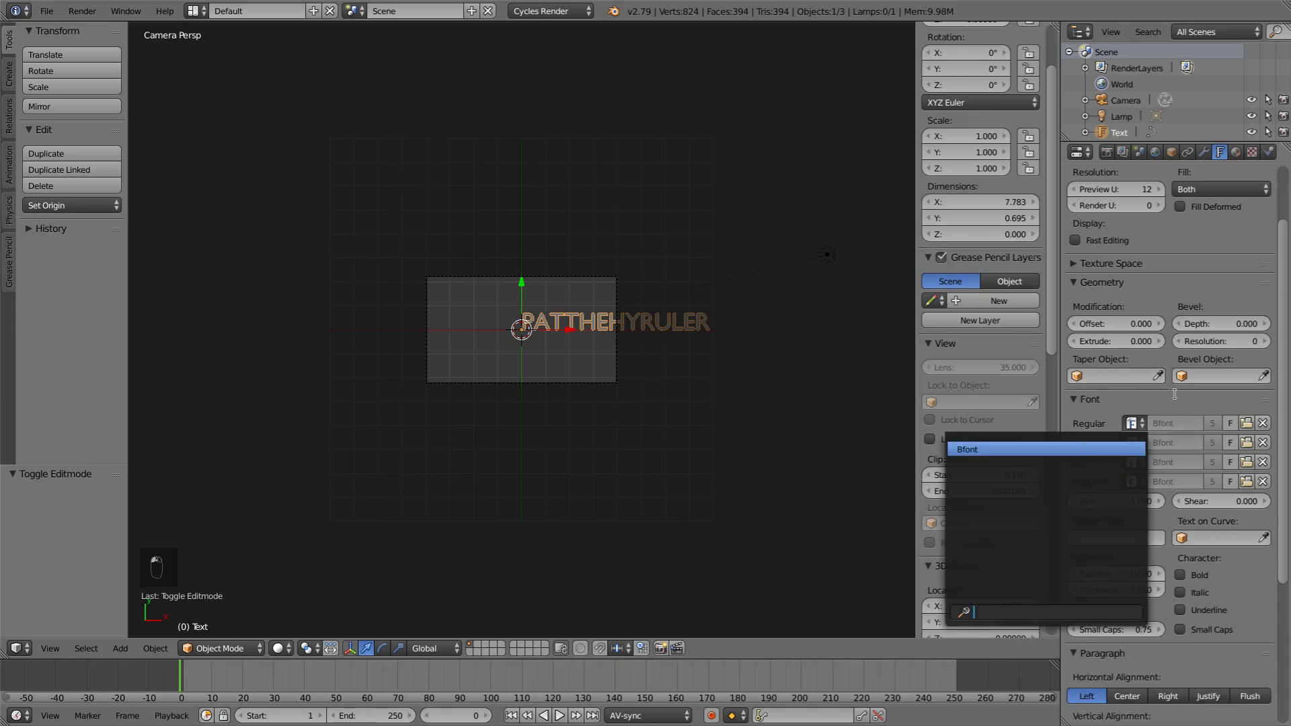
pyautogui.click(1245, 423)
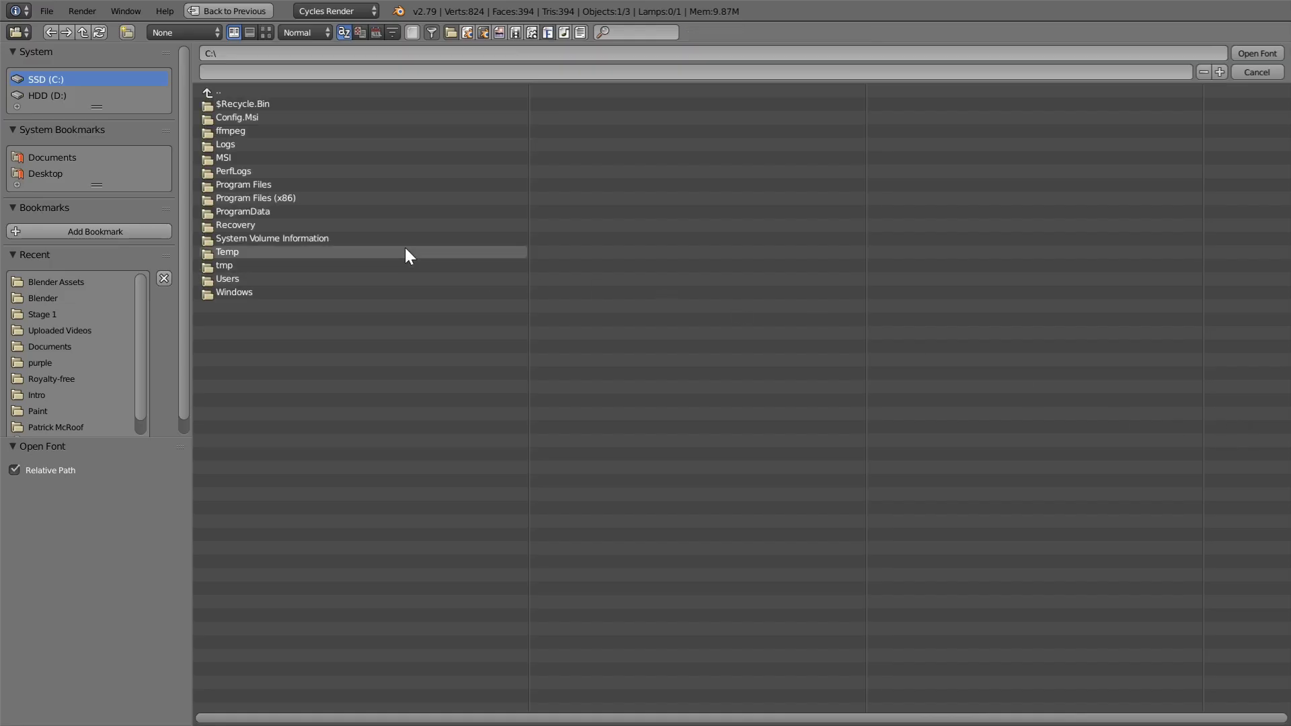
pyautogui.click(288, 292)
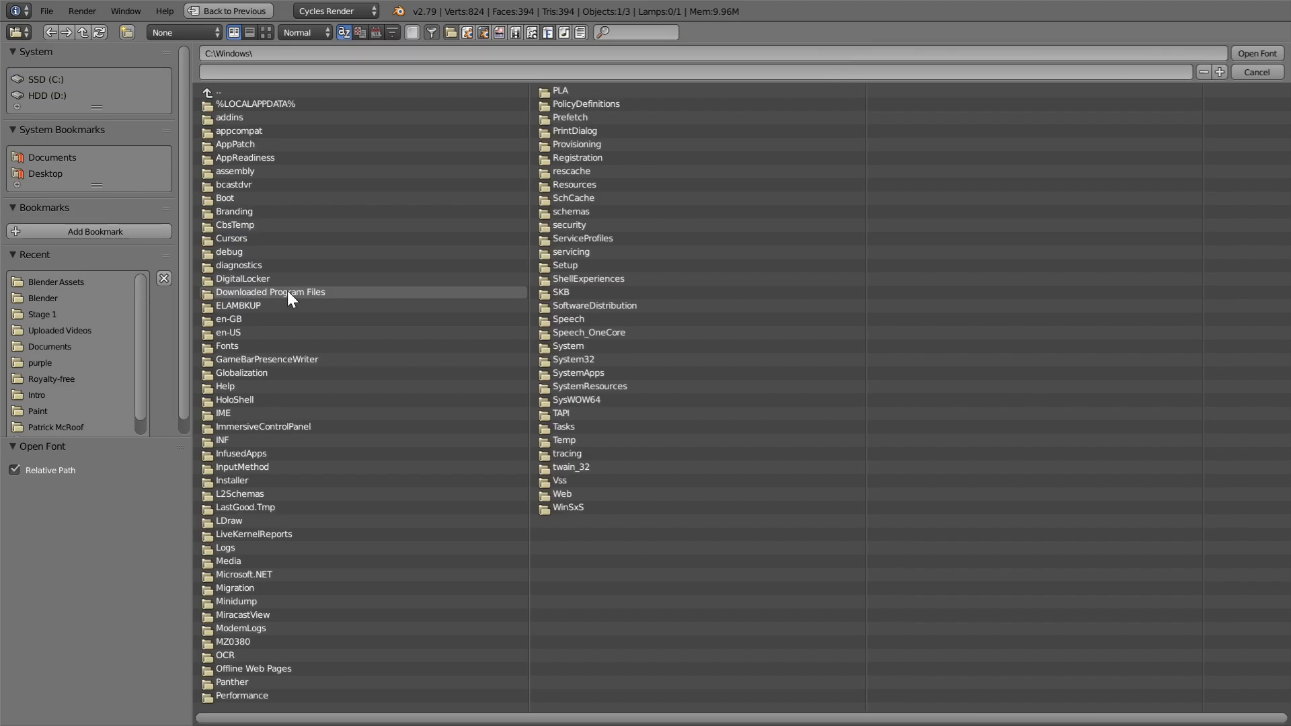
pyautogui.click(243, 346)
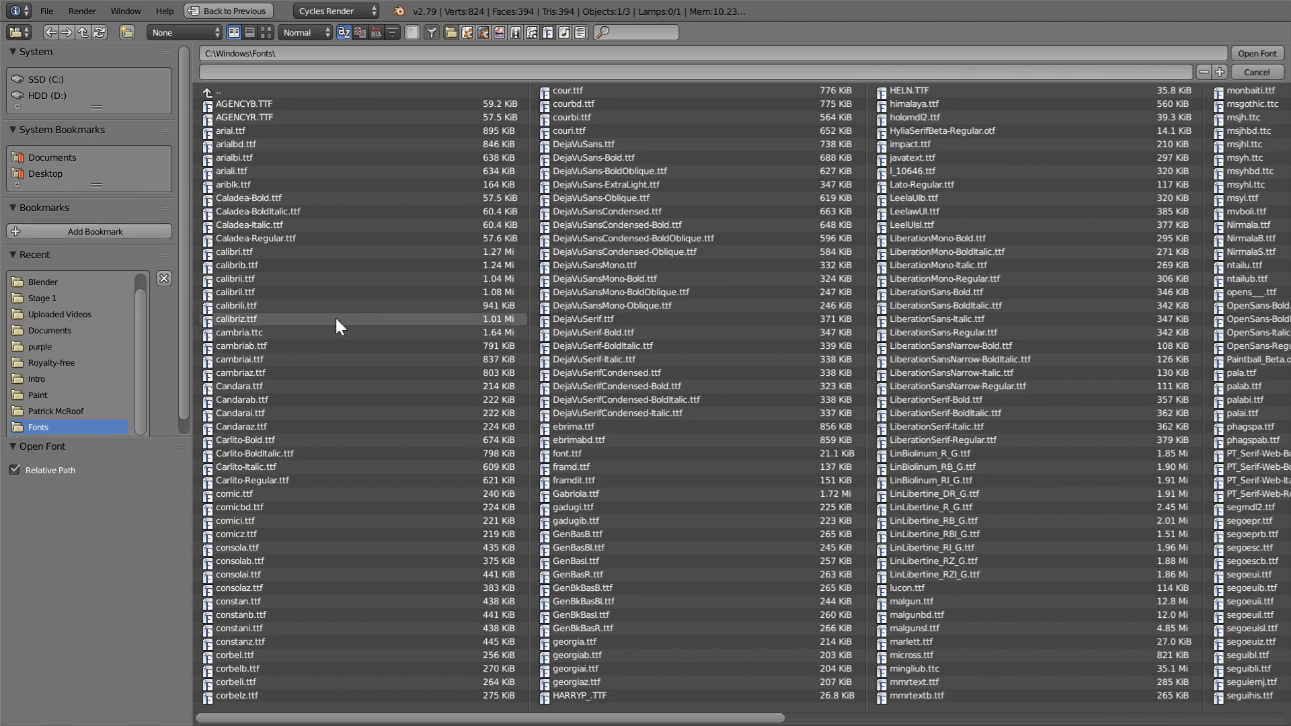
pyautogui.scroll(-5, 376, 320)
pyautogui.scroll(-2, 898, 394)
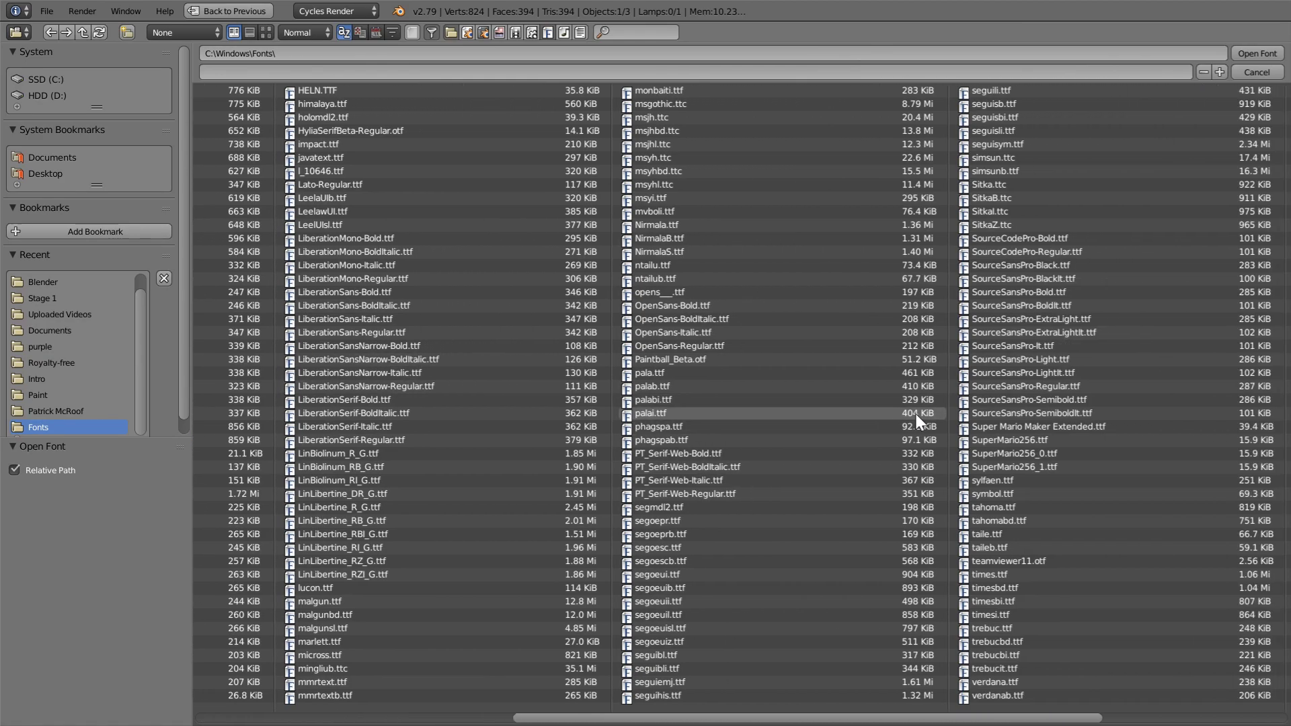
pyautogui.doubleClick(1021, 442)
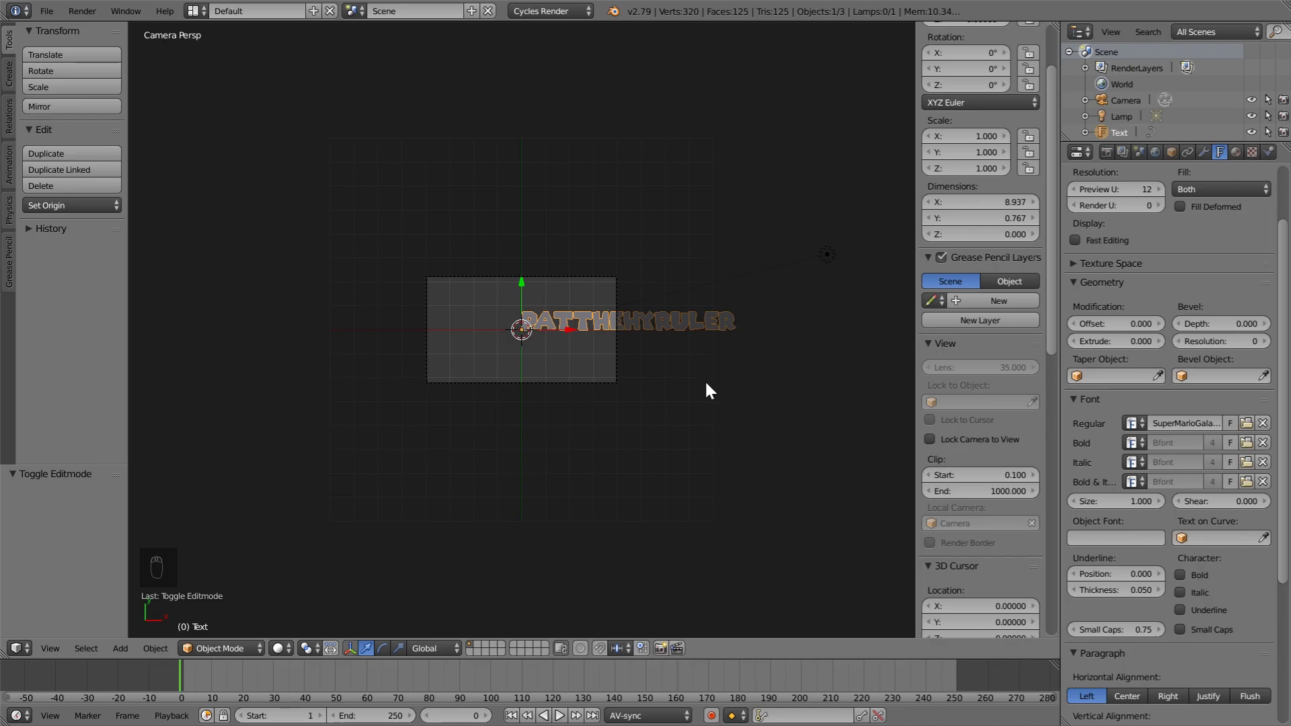
# Step: Move the text by about -3.41 on X and -0.49 on Y so it starts inside the camera frame
pyautogui.scroll(2, 702, 390)
pyautogui.press('g')
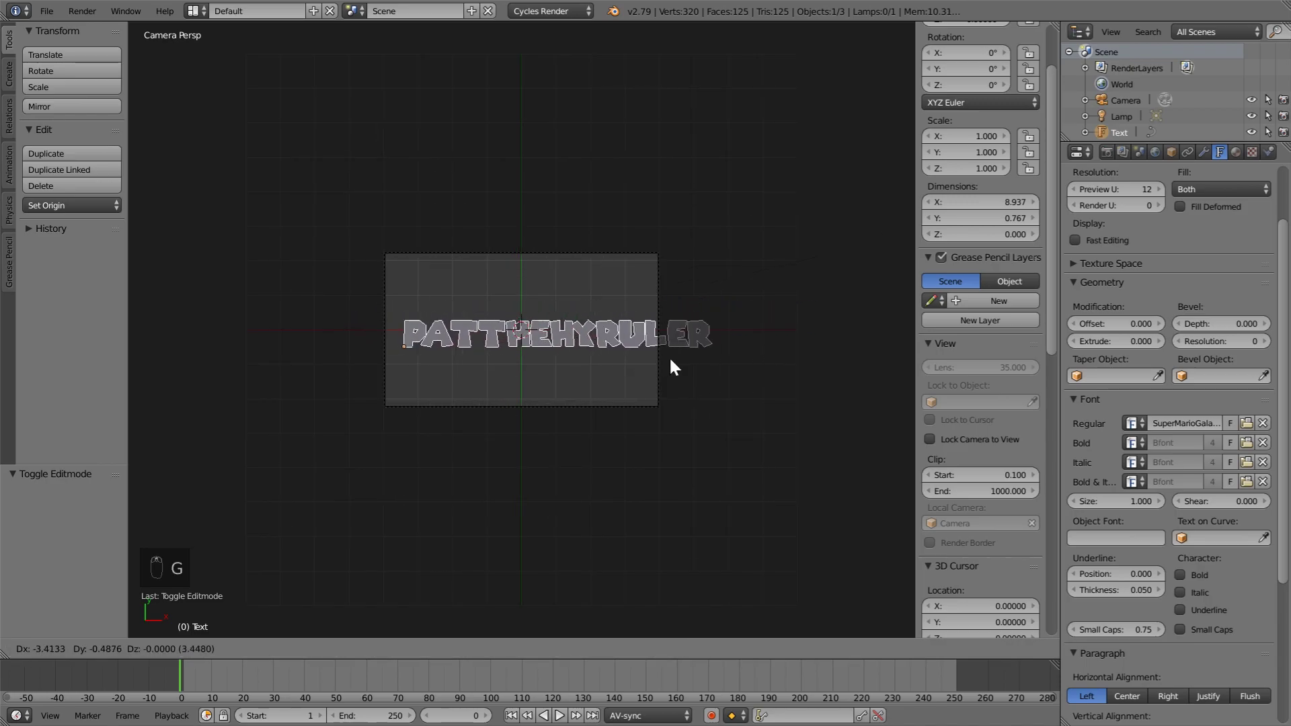
pyautogui.click(695, 354)
pyautogui.scroll(3, 978, 168)
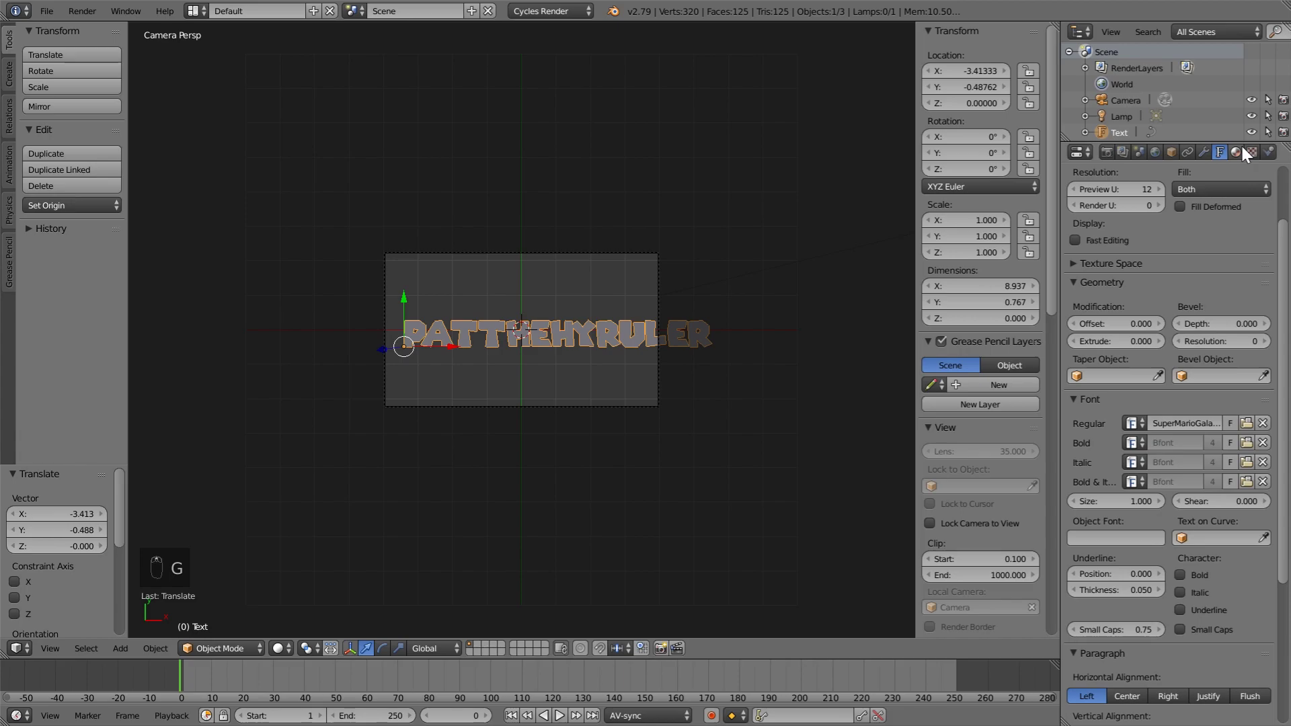
# Step: Set both the horizontal and vertical alignment of the text to Center
pyautogui.scroll(-3, 1194, 269)
pyautogui.scroll(-4, 1156, 522)
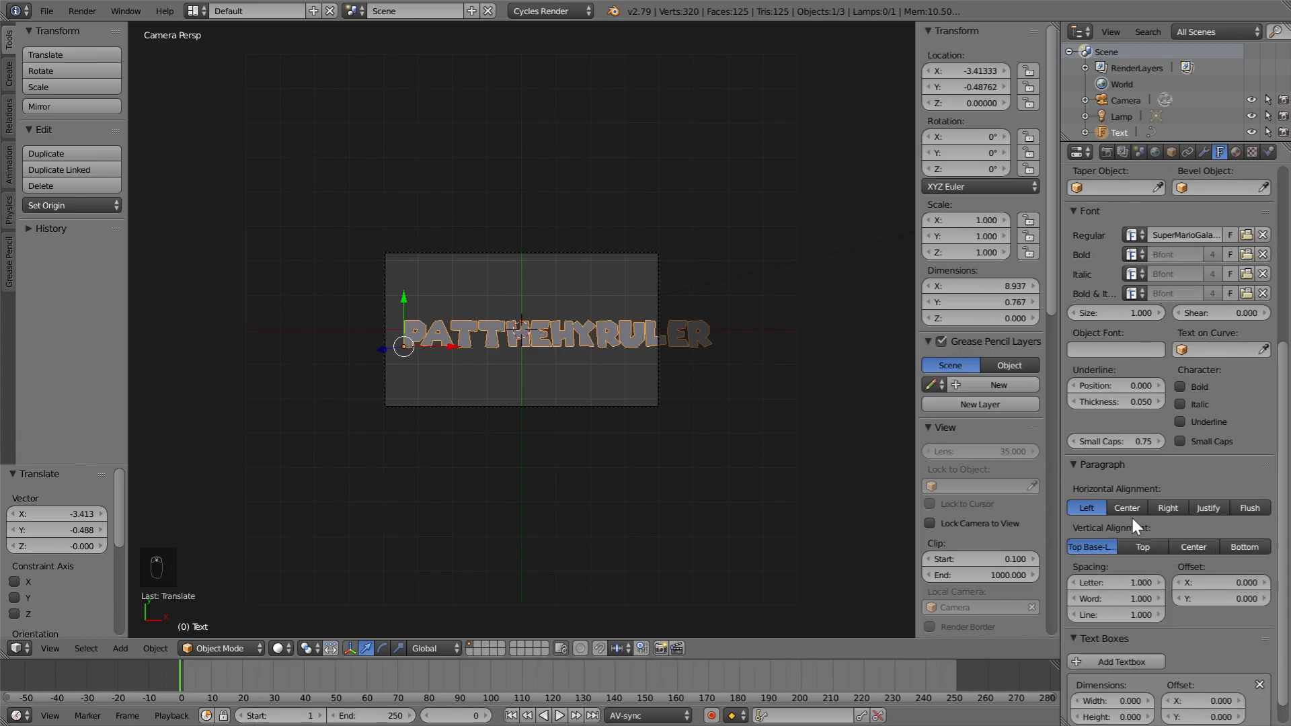
pyautogui.click(1127, 509)
pyautogui.click(1192, 546)
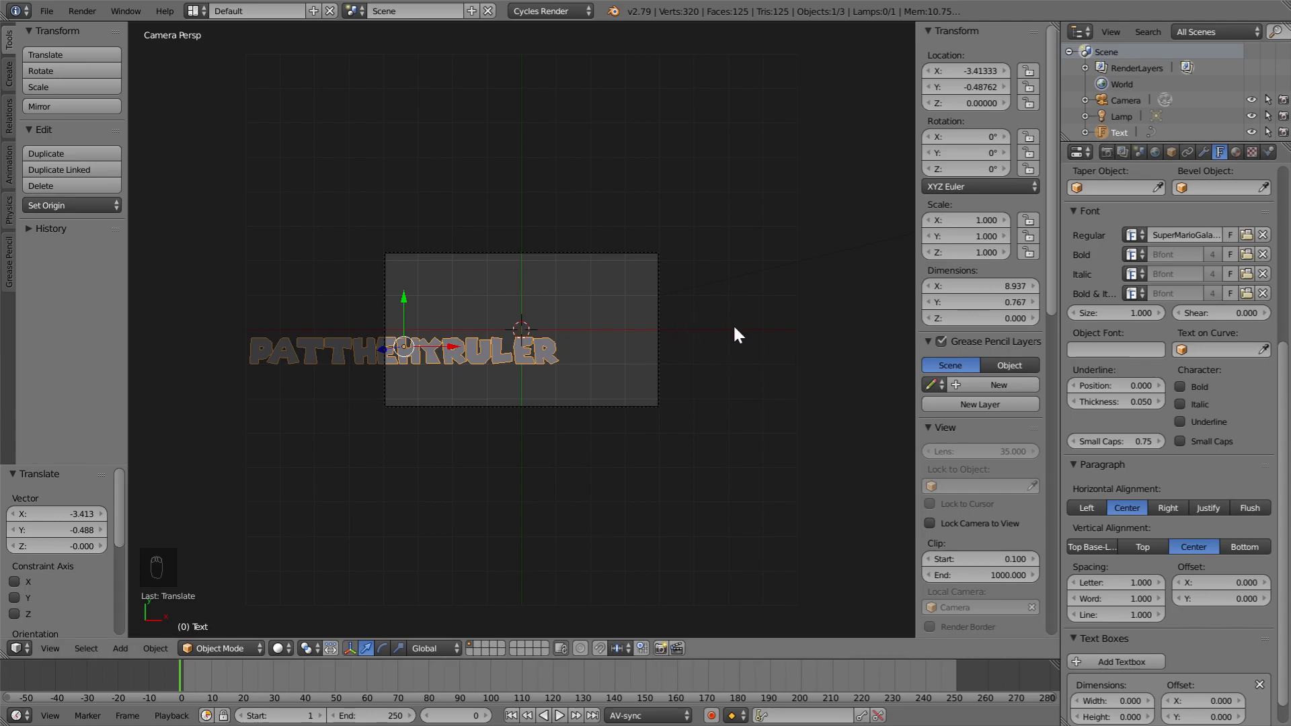
# Step: Extrude the text to 0.946 and set its bevel resolution to 32
pyautogui.scroll(-1, 1193, 577)
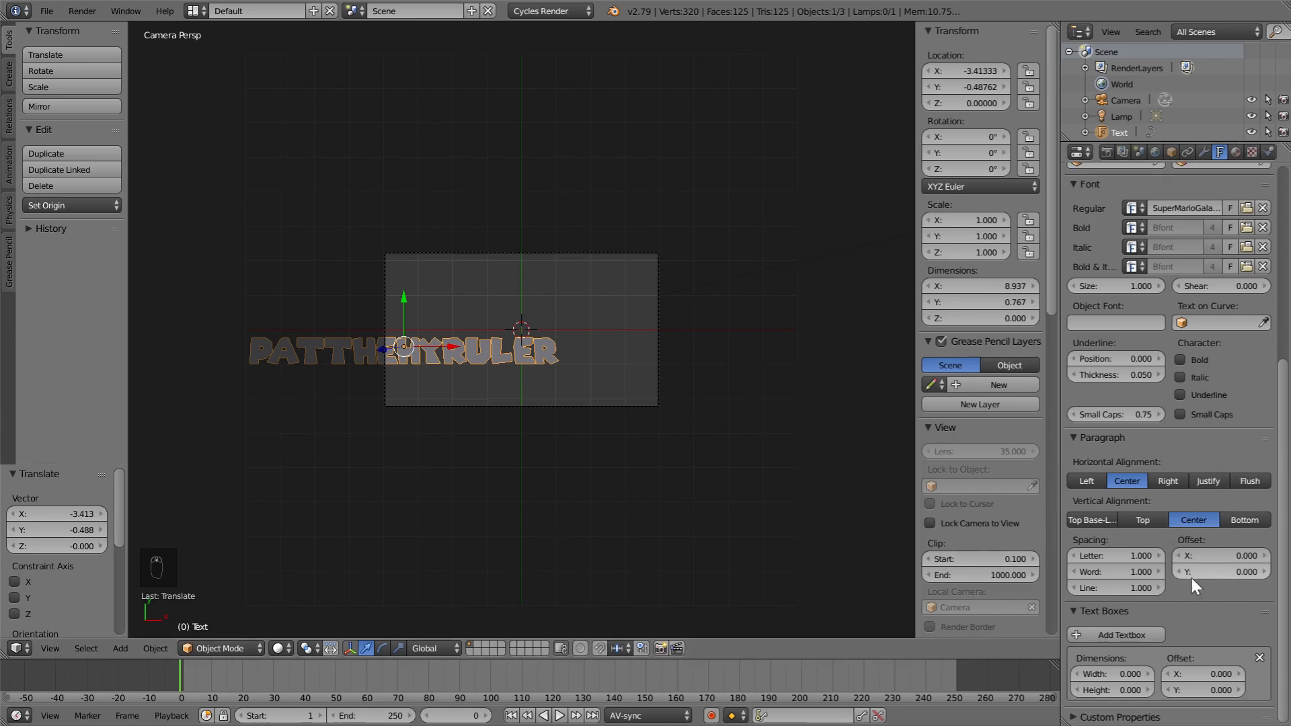
pyautogui.scroll(10, 1180, 583)
pyautogui.moveTo(1113, 417); pyautogui.dragTo(1254, 425)
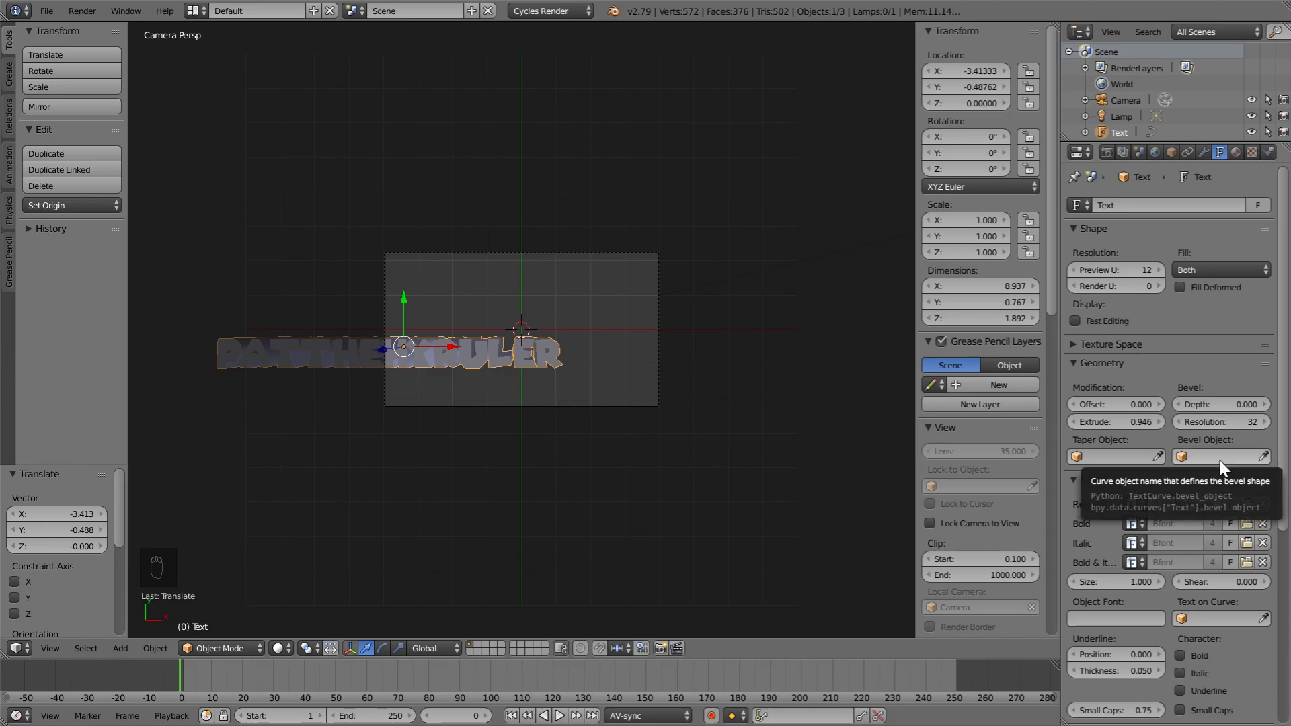
# Step: Move the text towards the middle of the camera frame and reset its X, Y and Z location to 0
pyautogui.keyDown('shift'); pyautogui.moveTo(502, 417); pyautogui.dragTo(610, 437, button='middle'); pyautogui.keyUp('shift')
pyautogui.press('g')
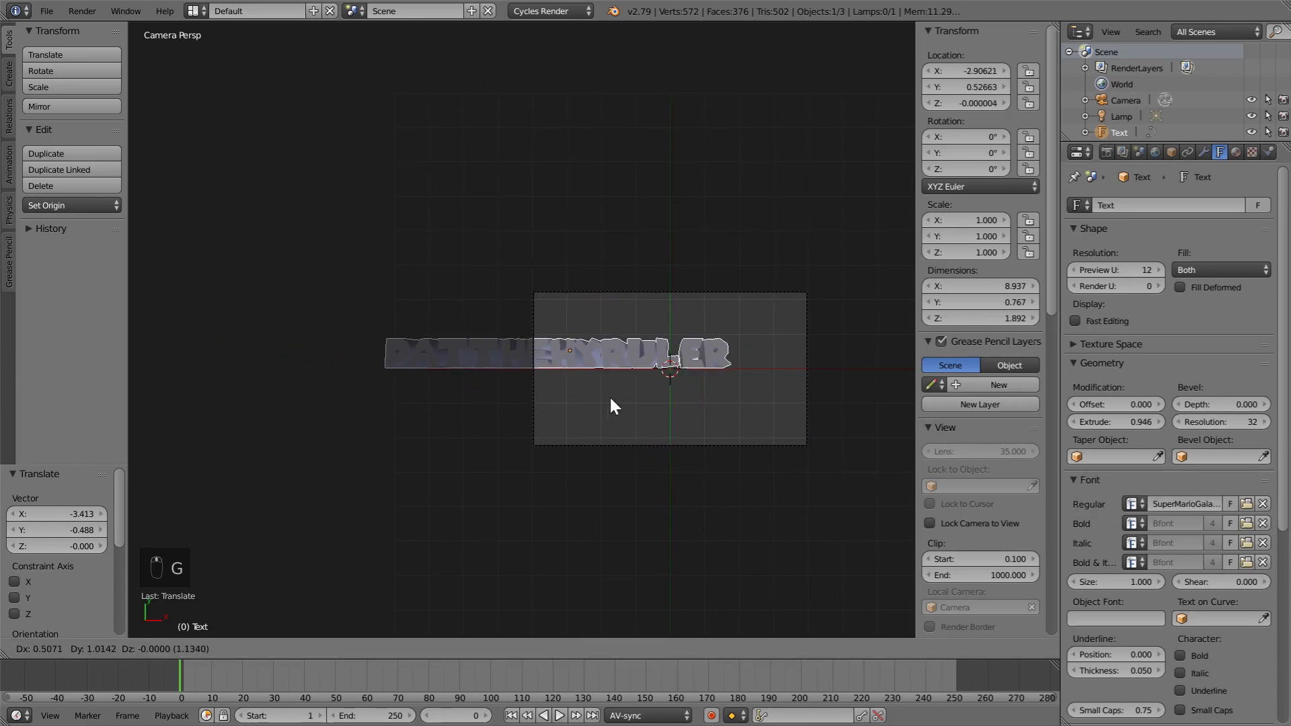
pyautogui.click(710, 424)
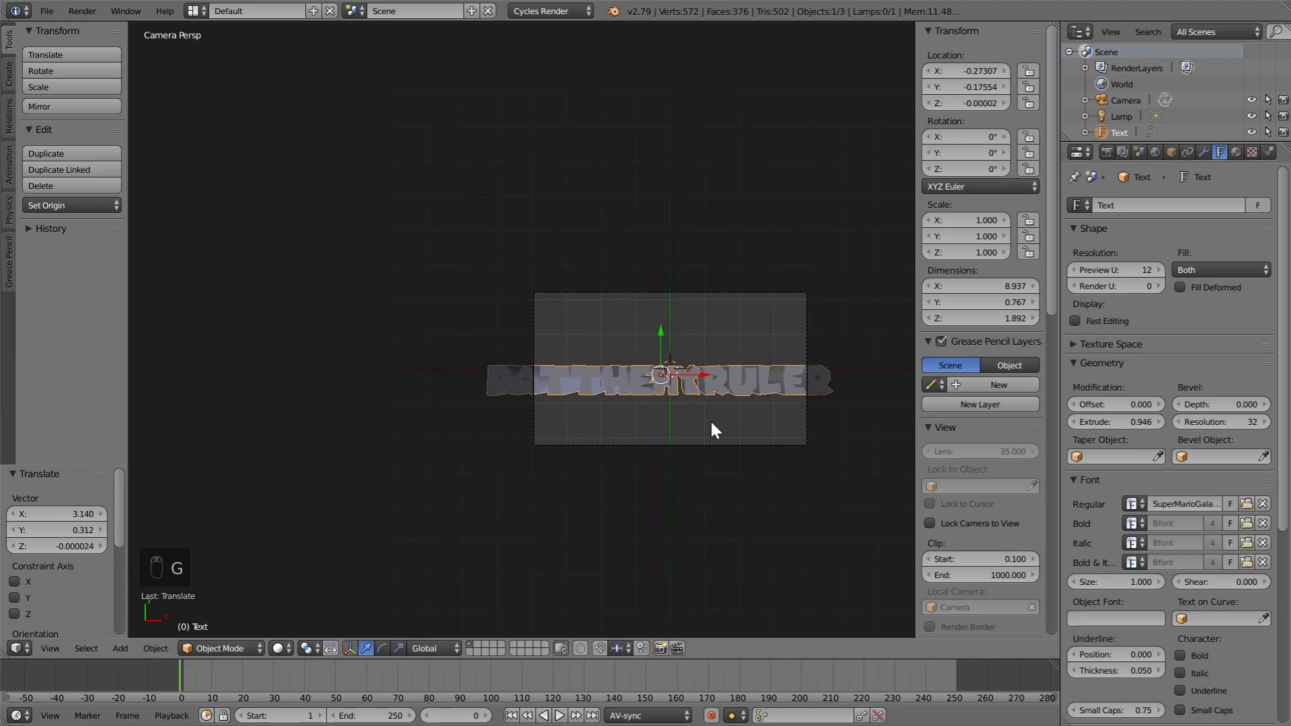
pyautogui.keyDown('shift'); pyautogui.moveTo(712, 425); pyautogui.dragTo(539, 424, button='middle'); pyautogui.keyUp('shift')
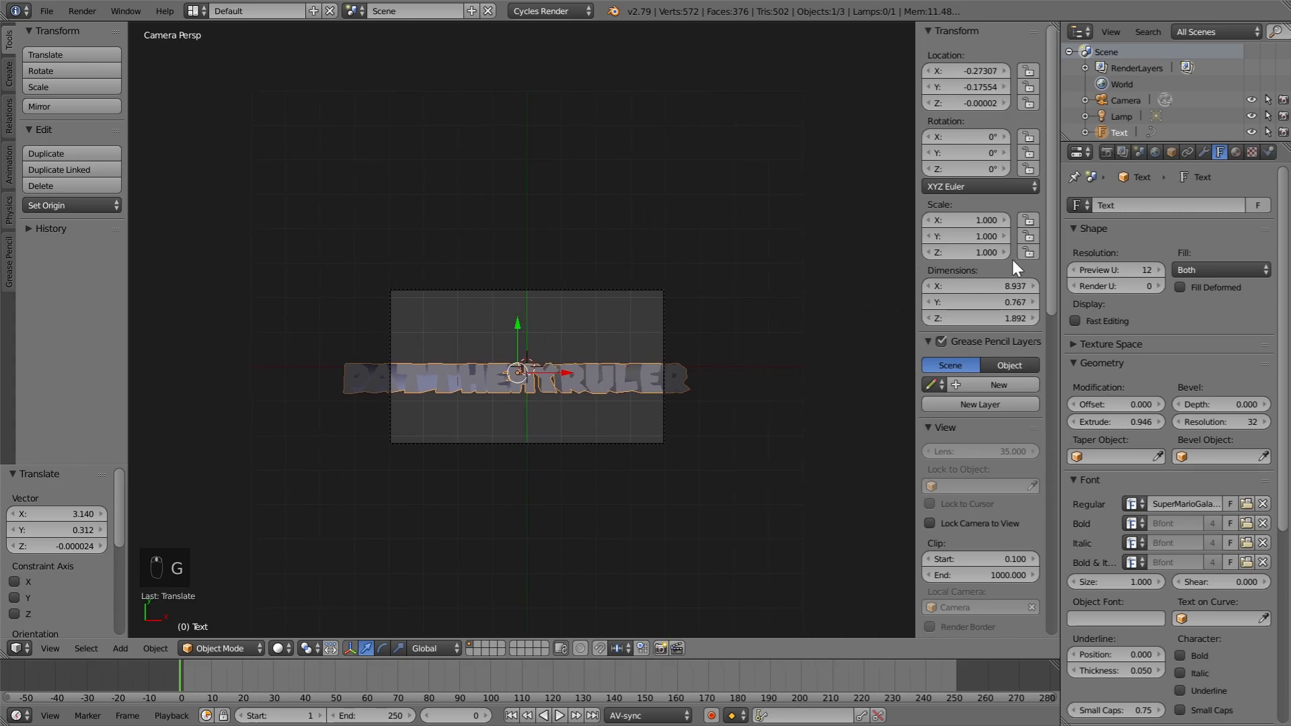
pyautogui.press('BackSpace')
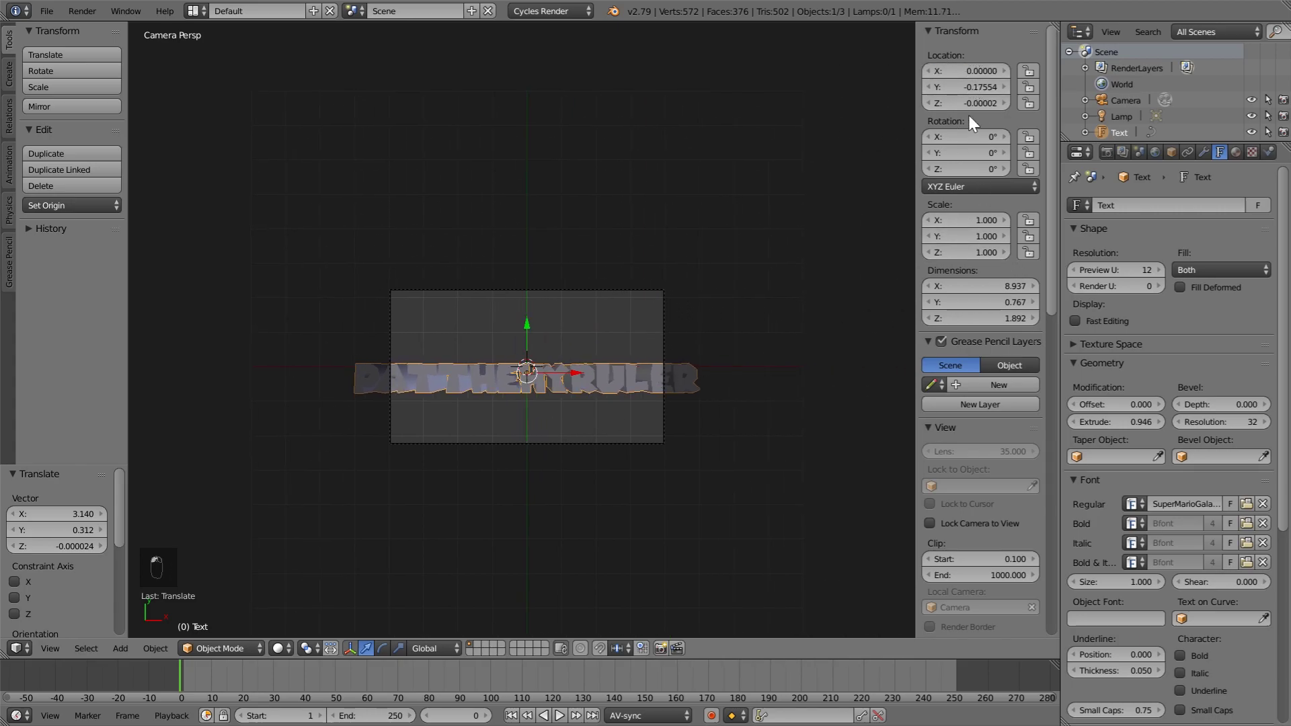
pyautogui.press('BackSpace')
pyautogui.press('BackSpace')
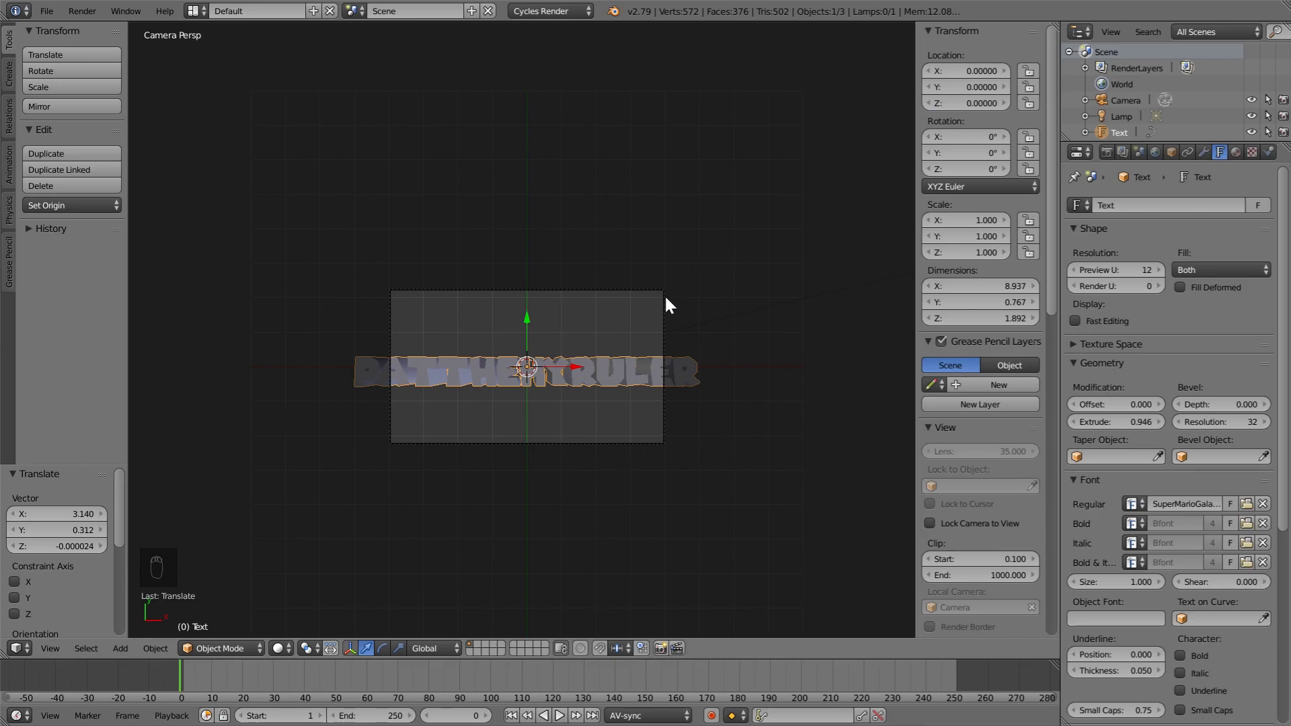
# Step: Replace the whole wording of the text object with the single letter P and return to Object Mode
pyautogui.press('Tab')
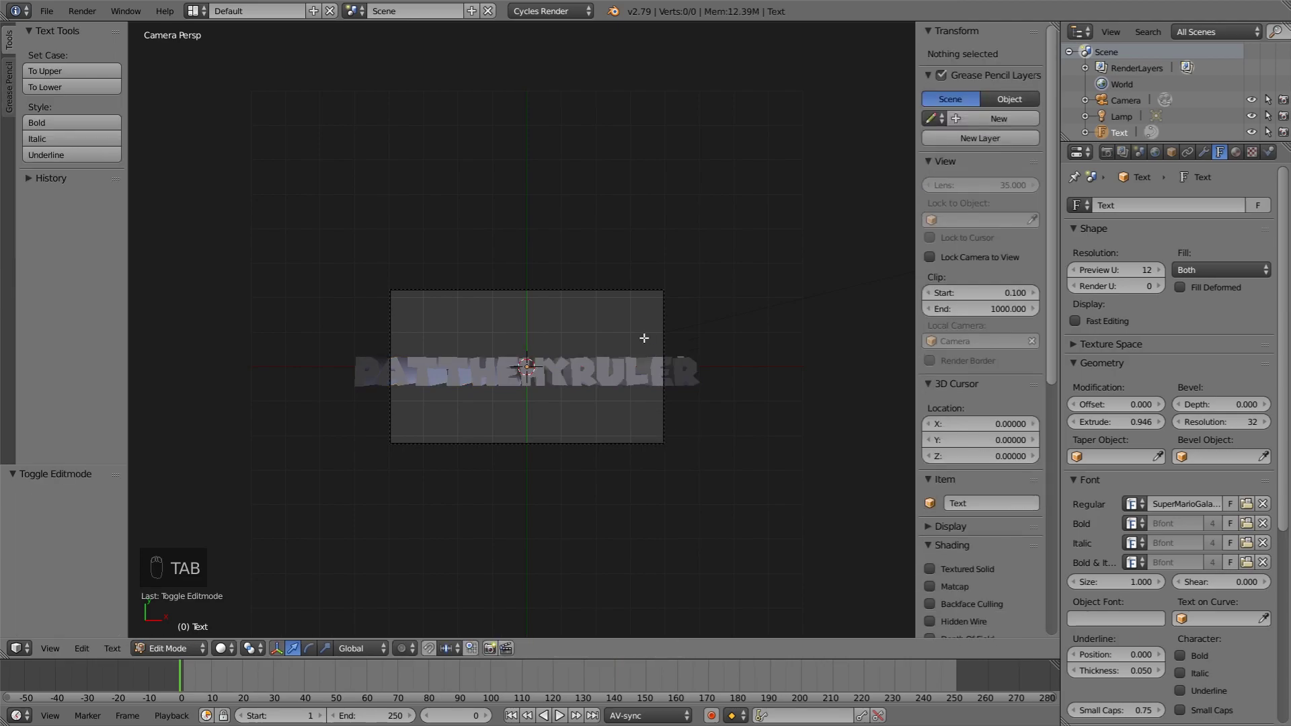
pyautogui.press('BackSpace')
pyautogui.press('BackSpace')
pyautogui.press('BackSpace')
pyautogui.press('BackSpace')
pyautogui.press('BackSpace')
pyautogui.press('BackSpace')
pyautogui.press('BackSpace')
pyautogui.press('BackSpace')
pyautogui.press('BackSpace')
pyautogui.press('BackSpace')
pyautogui.press('BackSpace')
pyautogui.press('BackSpace')
pyautogui.press('BackSpace')
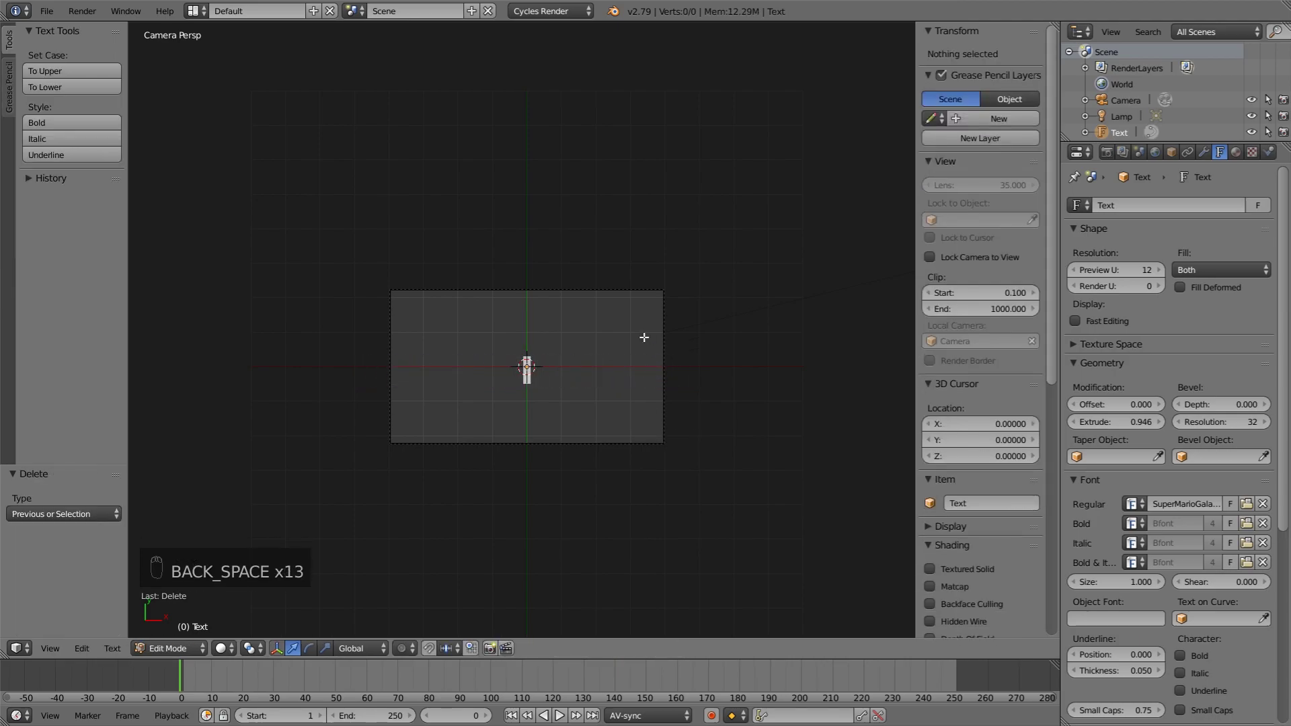
pyautogui.write('P')
pyautogui.press('Tab')
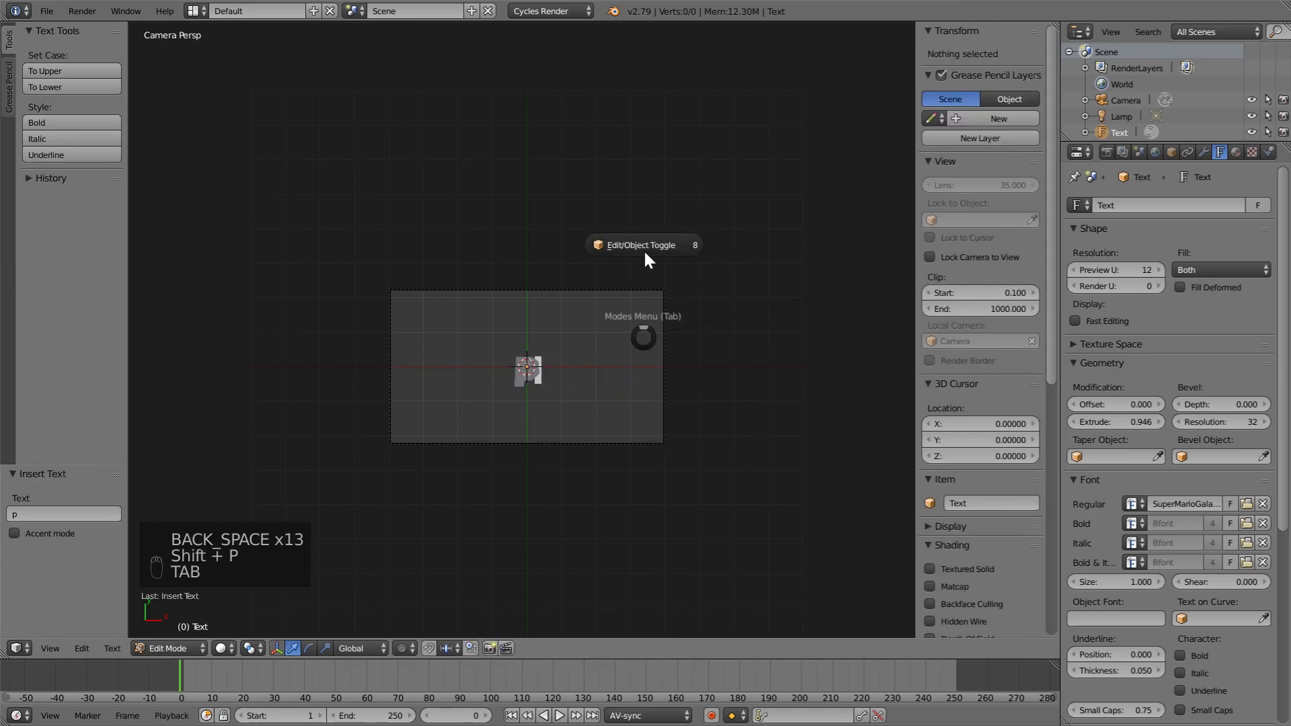
pyautogui.press('g')
pyautogui.rightClick(482, 361)
# Step: Duplicate the letter P and move the copy about 0.878 along the X axis
pyautogui.scroll(4, 582, 390)
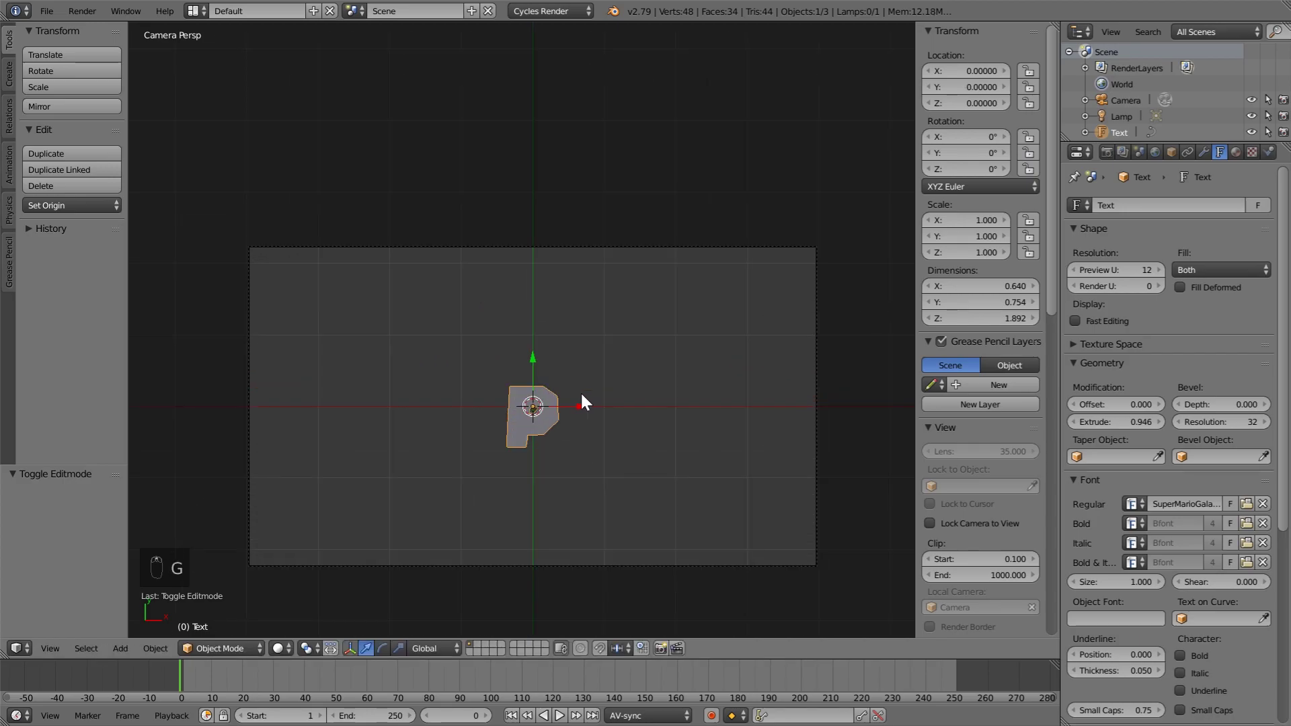
pyautogui.scroll(-3, 580, 400)
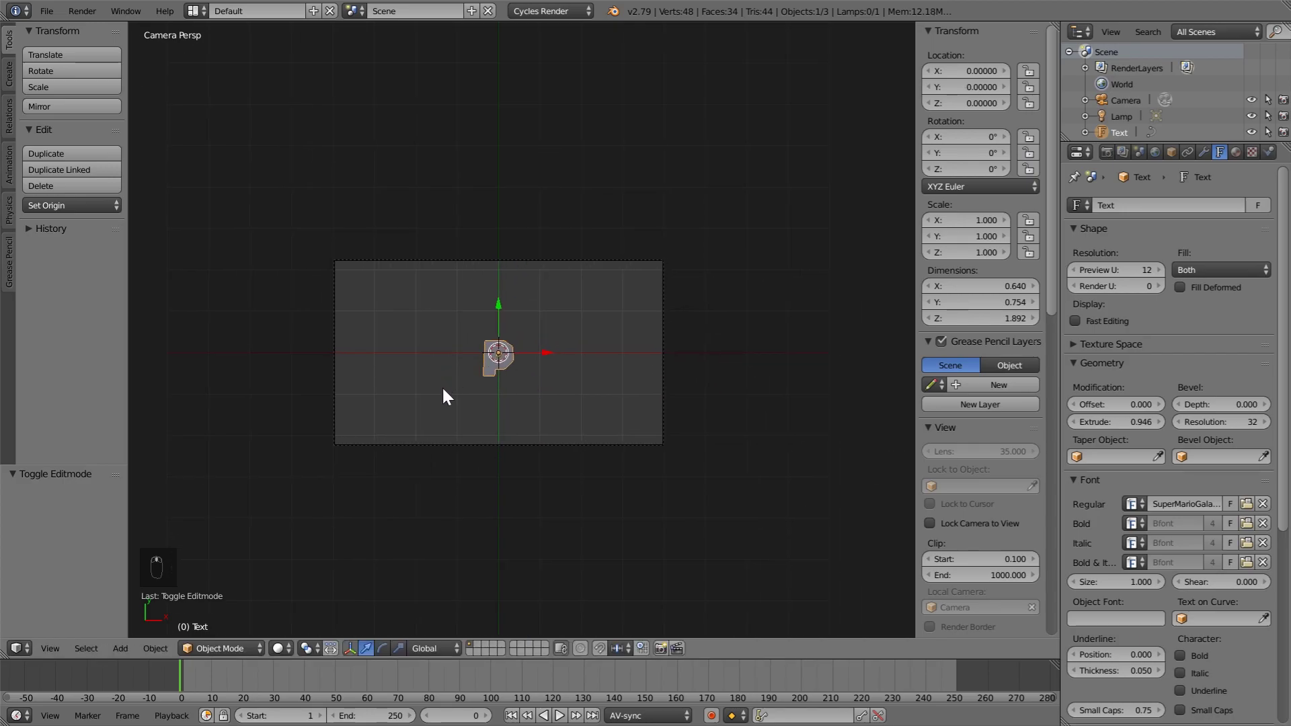
pyautogui.hotkey('shift', 'd')
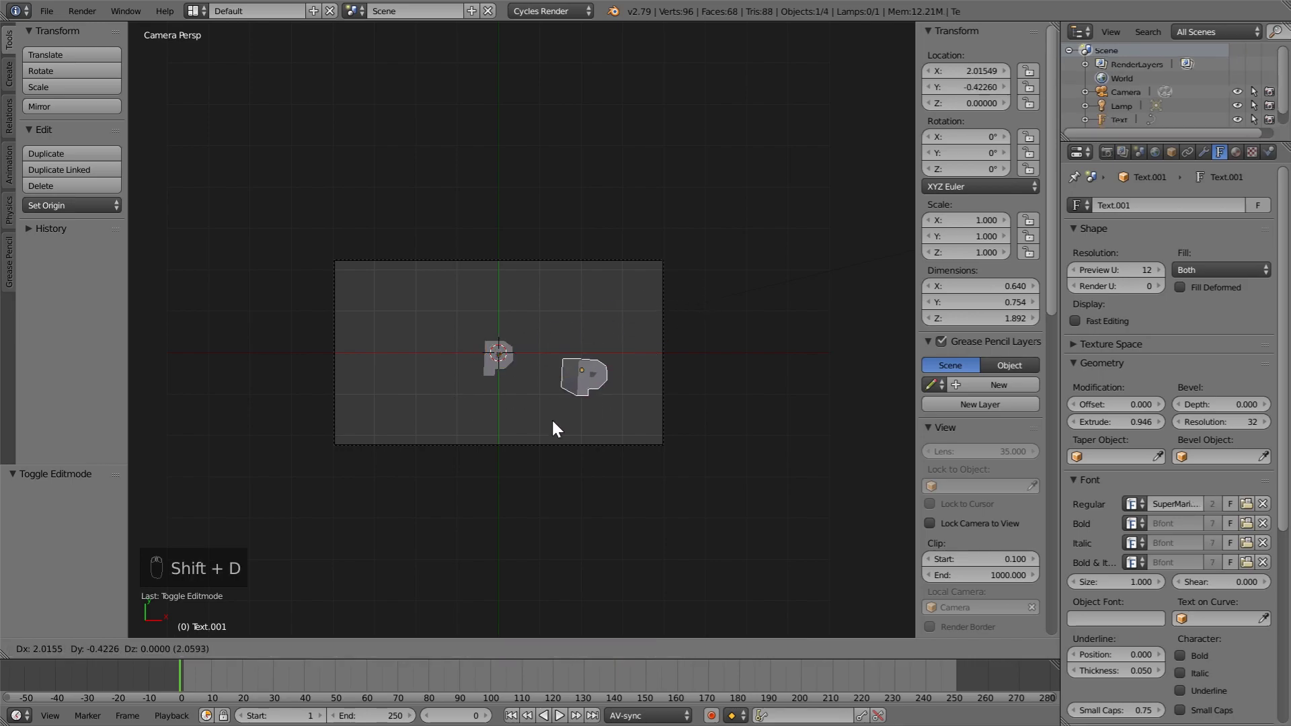
pyautogui.rightClick(485, 390)
pyautogui.moveTo(542, 356); pyautogui.dragTo(576, 358)
# Step: Change the duplicated letter to A and delete that object in Object Mode
pyautogui.press('Tab')
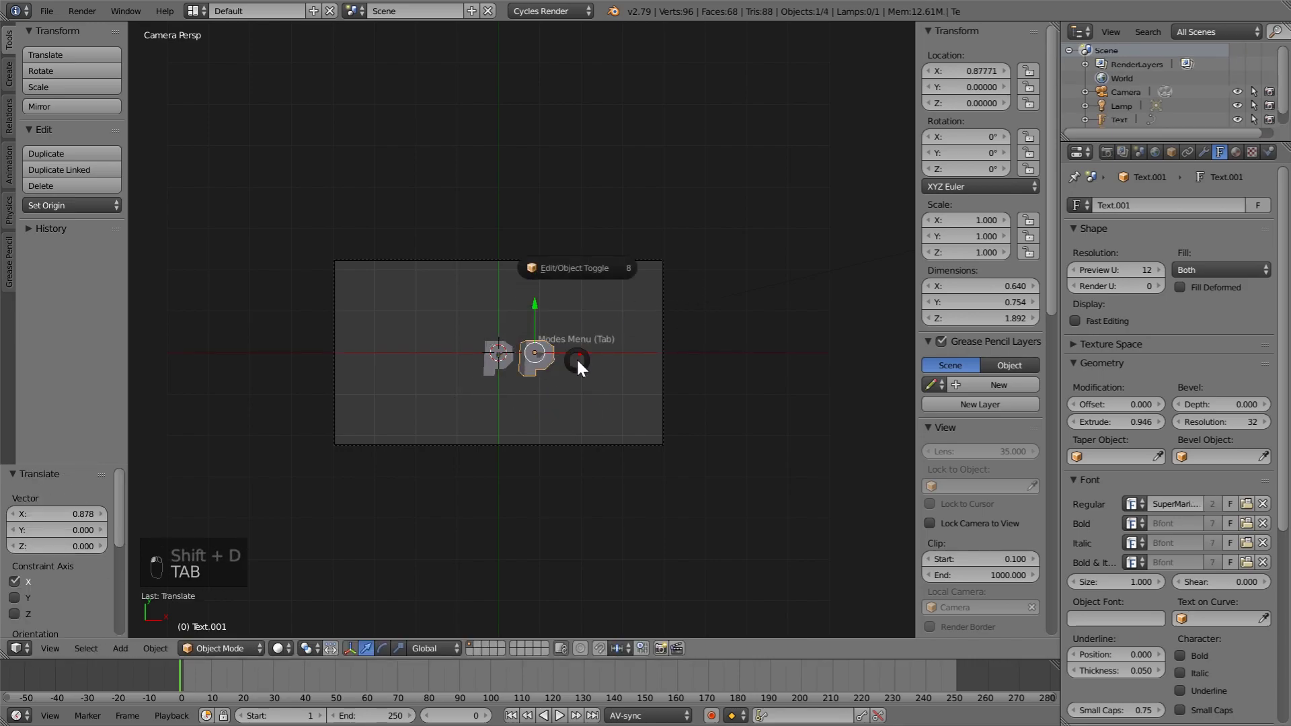
pyautogui.click(584, 250)
pyautogui.press('BackSpace')
pyautogui.write('A')
pyautogui.press('Tab')
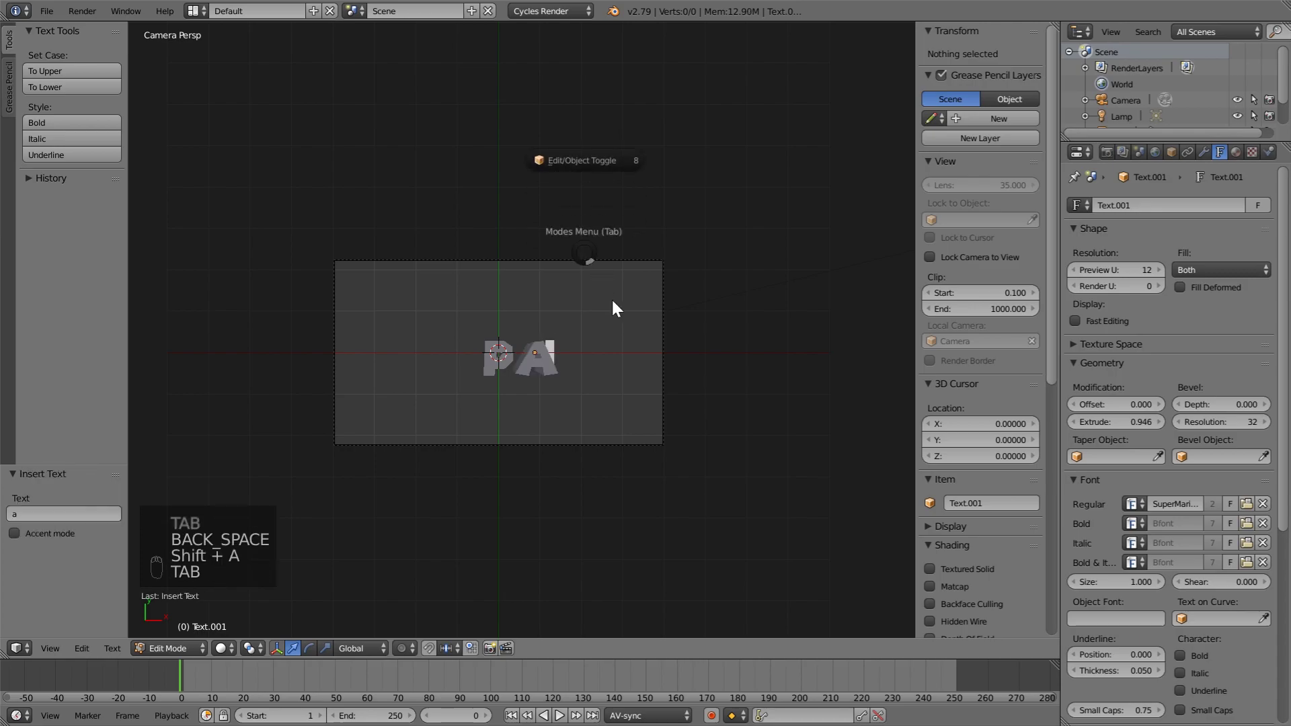
pyautogui.click(599, 167)
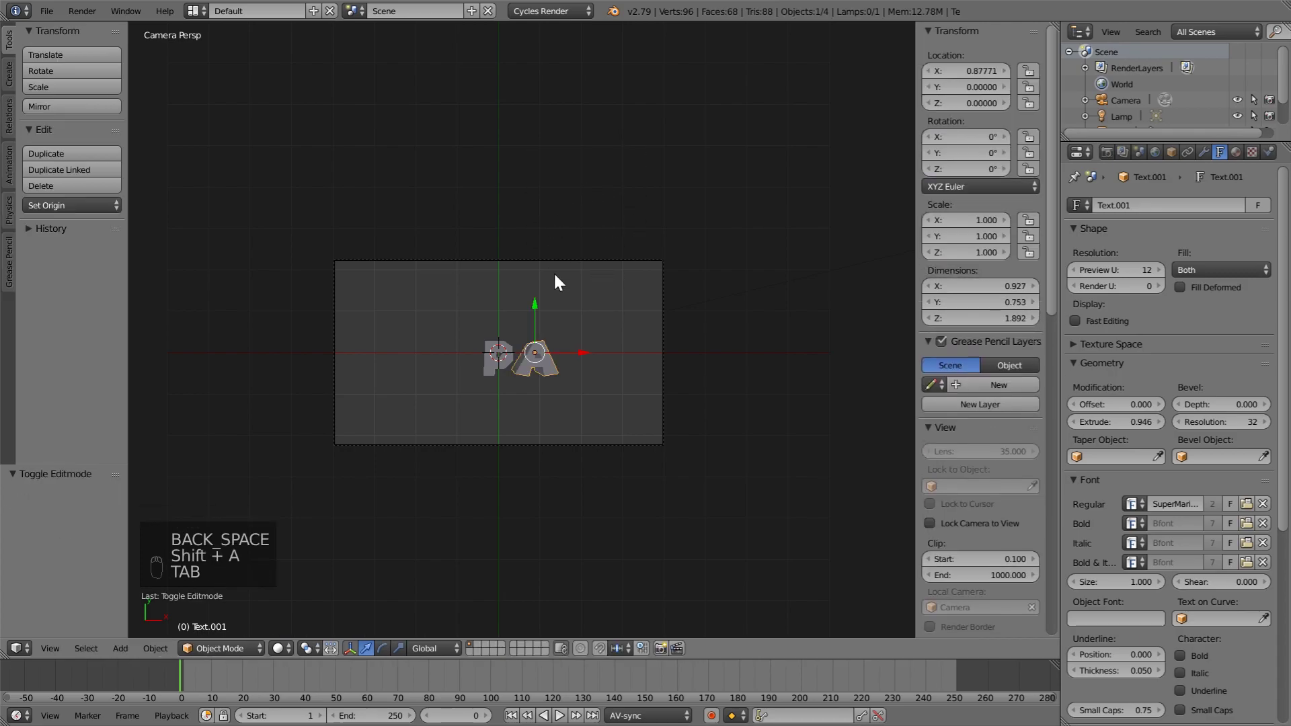
pyautogui.press('Delete')
# Step: Scale the letter P up to about 2.981 and move it about 0.228 along the Y axis
pyautogui.rightClick(499, 350)
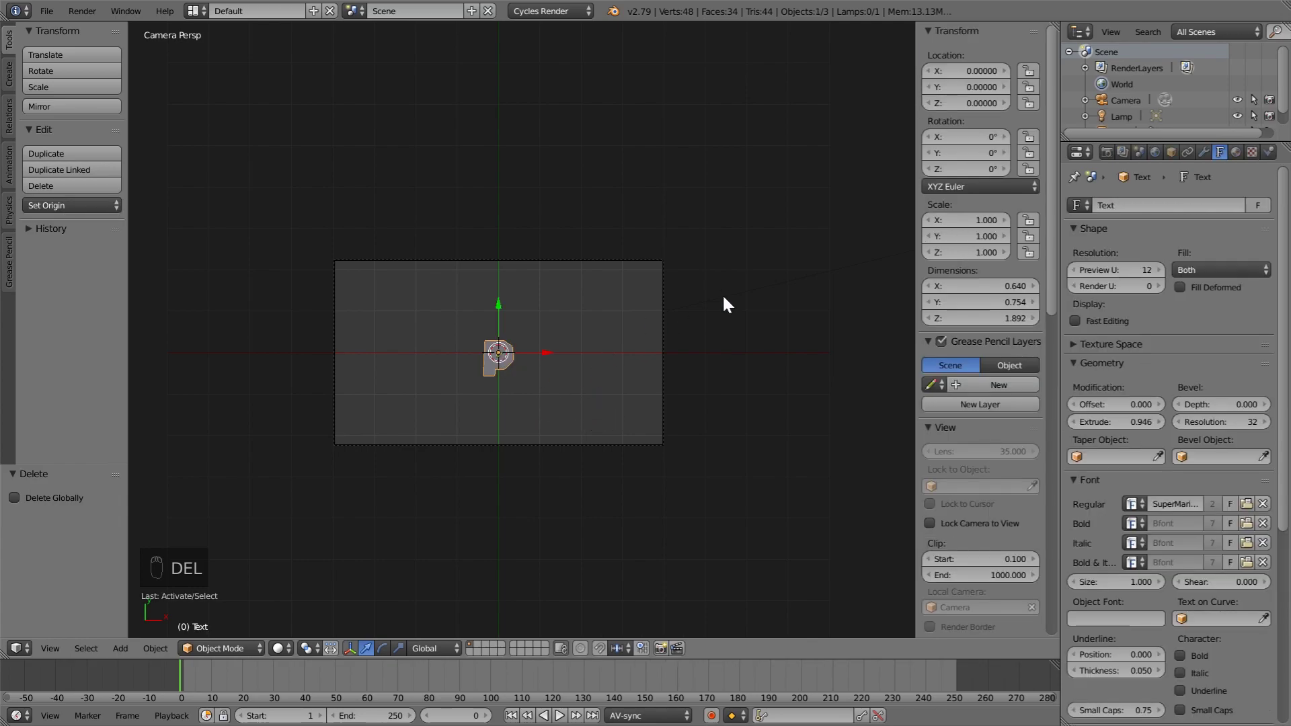
pyautogui.press('s')
pyautogui.rightClick(546, 383)
pyautogui.press('s')
pyautogui.click(771, 405)
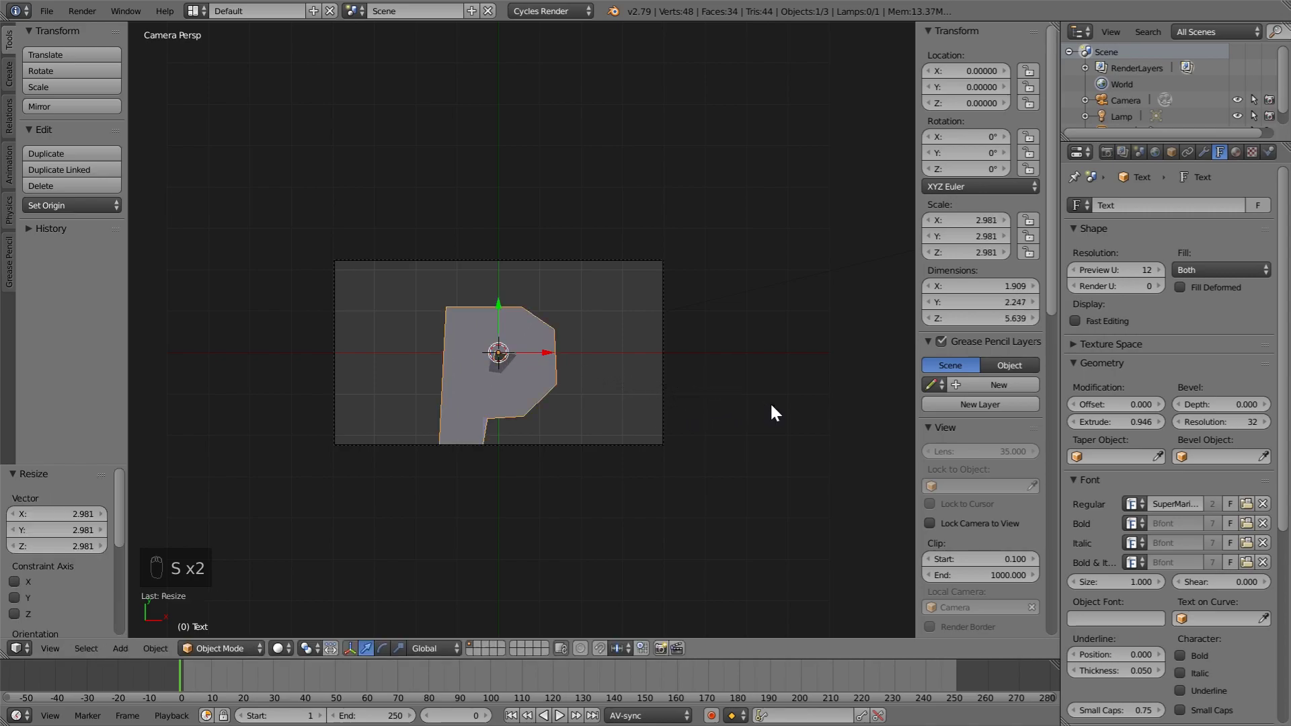
pyautogui.moveTo(497, 308); pyautogui.dragTo(502, 300)
# Step: Convert the letter P from a text object to a mesh
pyautogui.scroll(2, 546, 337)
pyautogui.scroll(-2, 533, 356)
pyautogui.scroll(2, 526, 350)
pyautogui.hotkey('alt', 'c')
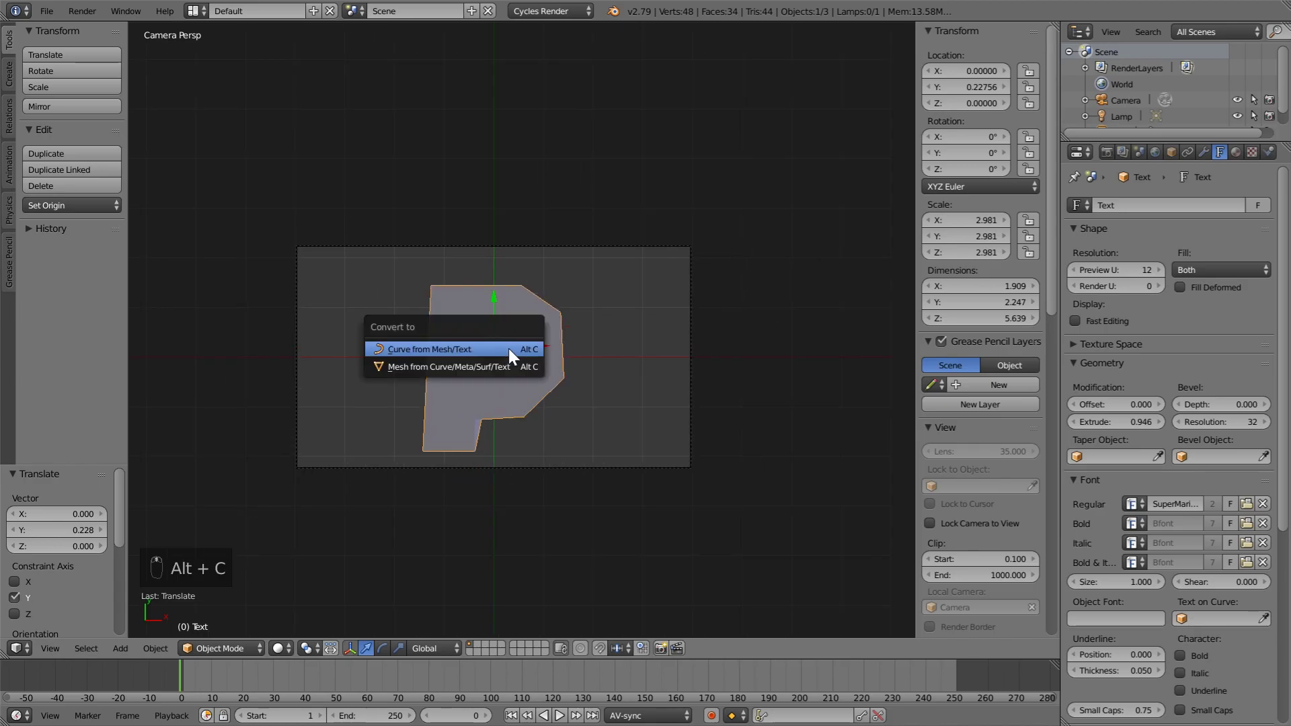
pyautogui.click(441, 367)
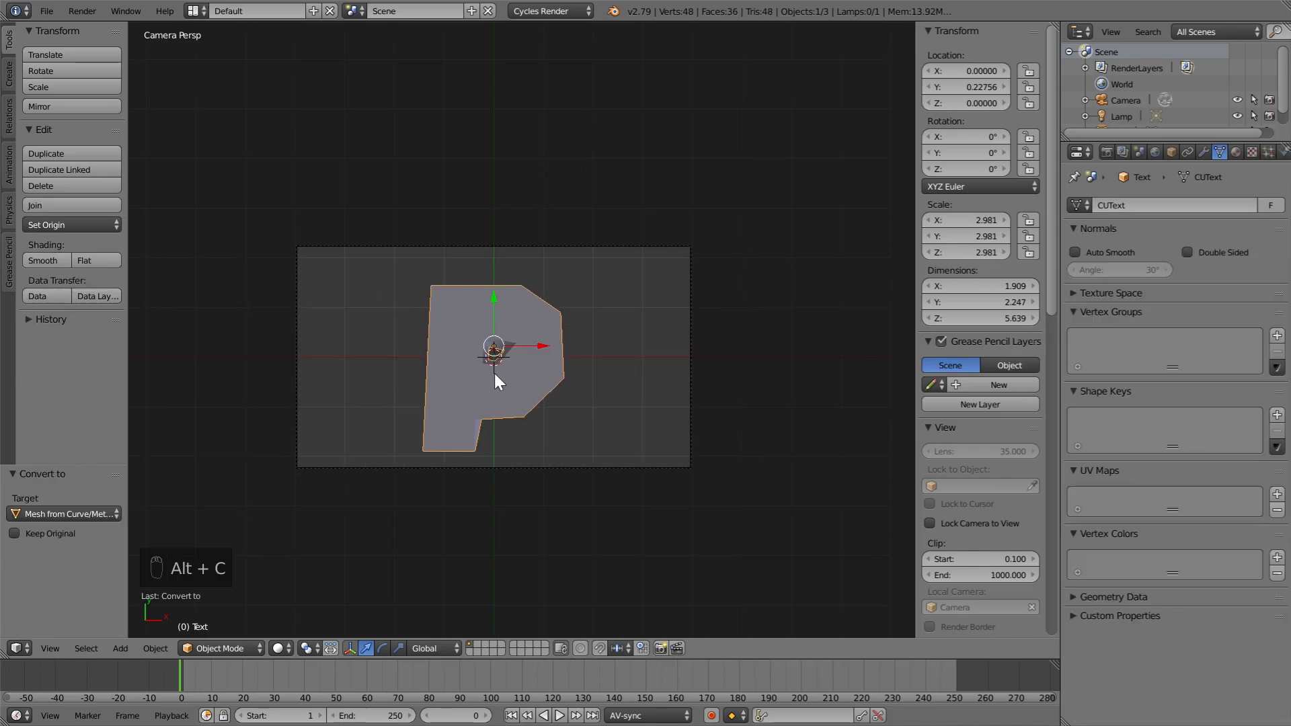
# Step: Enter Edit Mode on the P mesh and switch to face selection
pyautogui.press('Tab')
pyautogui.click(493, 293)
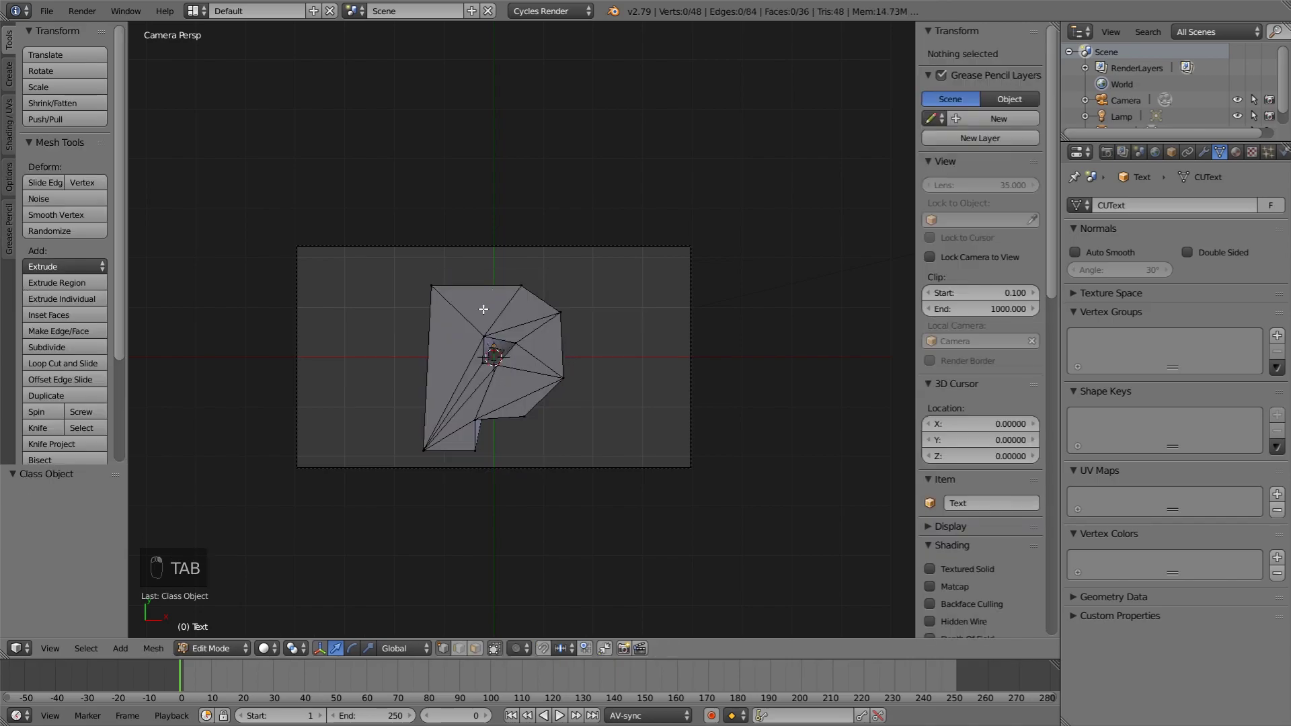
pyautogui.rightClick(482, 328)
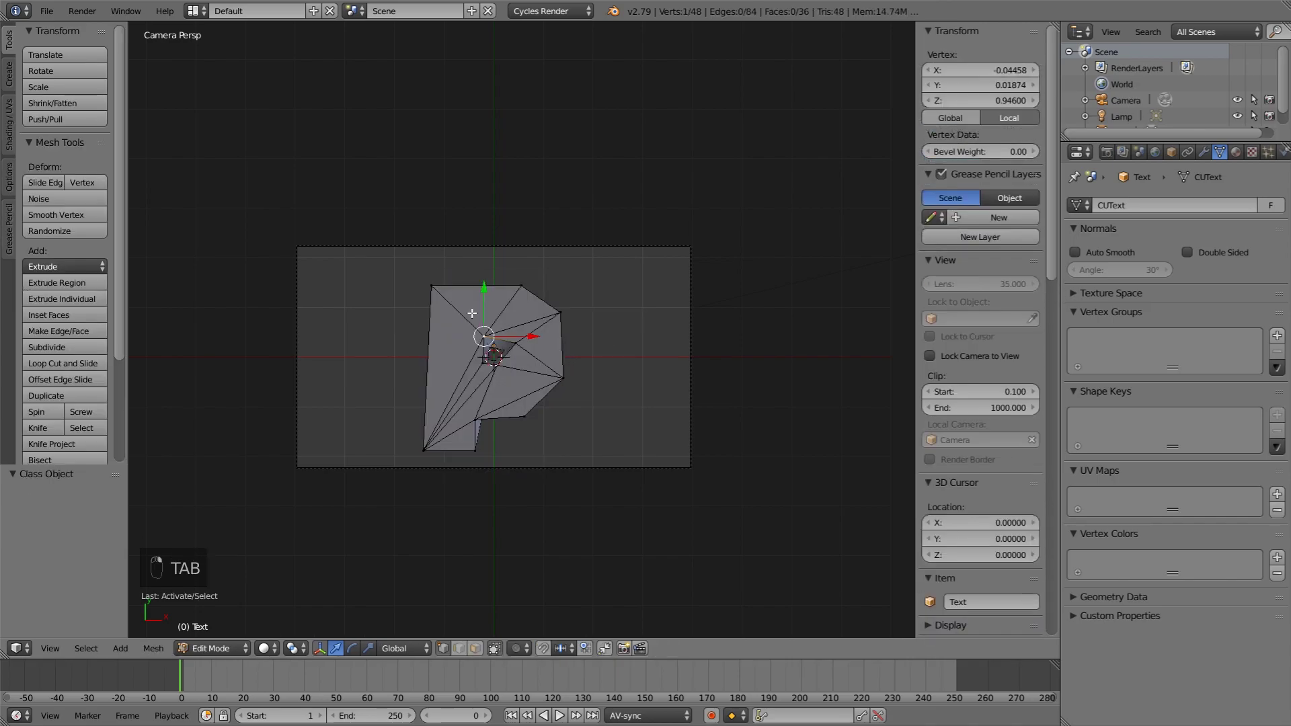
pyautogui.click(476, 649)
pyautogui.moveTo(480, 306); pyautogui.dragTo(740, 352, button='right')
pyautogui.rightClick(490, 353)
pyautogui.moveTo(489, 352)
pyautogui.mouseDown(button='middle')
pyautogui.moveTo(591, 309)
pyautogui.moveTo(504, 338)
pyautogui.mouseUp(button='middle')
# Step: Select the whole P mesh, remove its doubled vertices and return to Object Mode
pyautogui.press('a')
pyautogui.press('a')
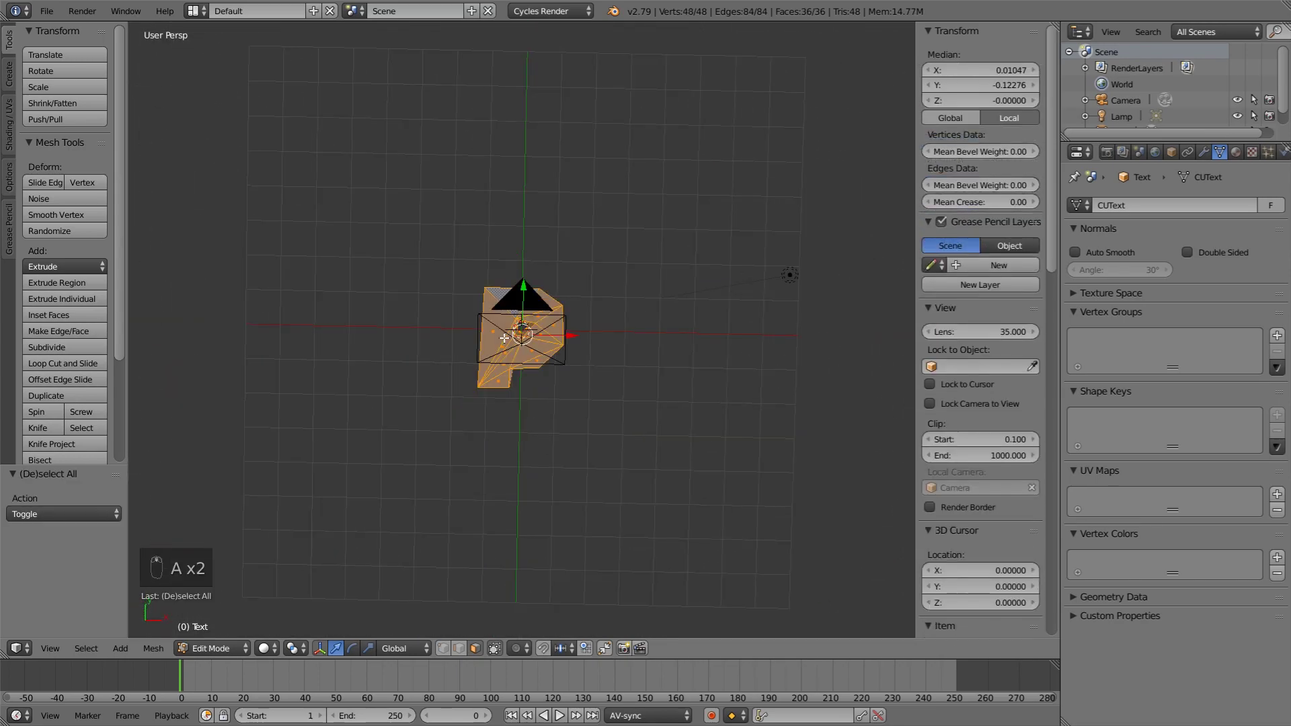
pyautogui.scroll(-5, 74, 400)
pyautogui.click(75, 395)
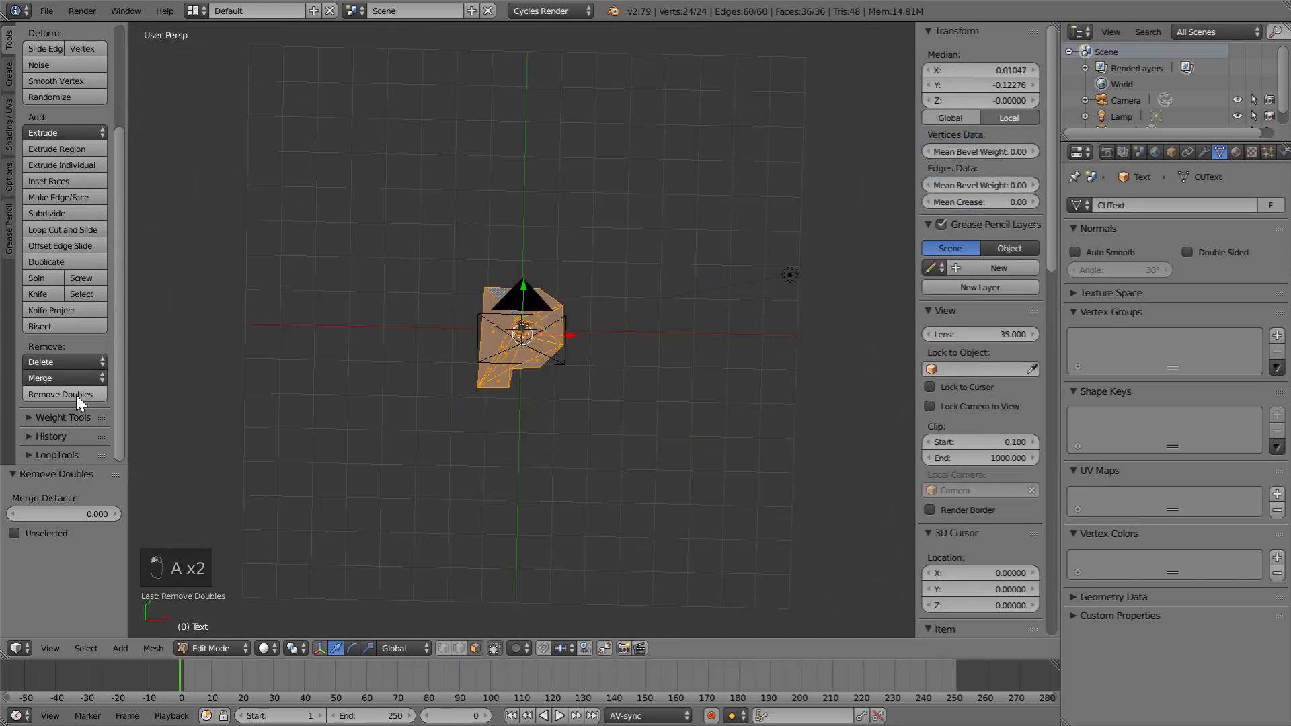
pyautogui.press('Tab')
pyautogui.click(612, 297)
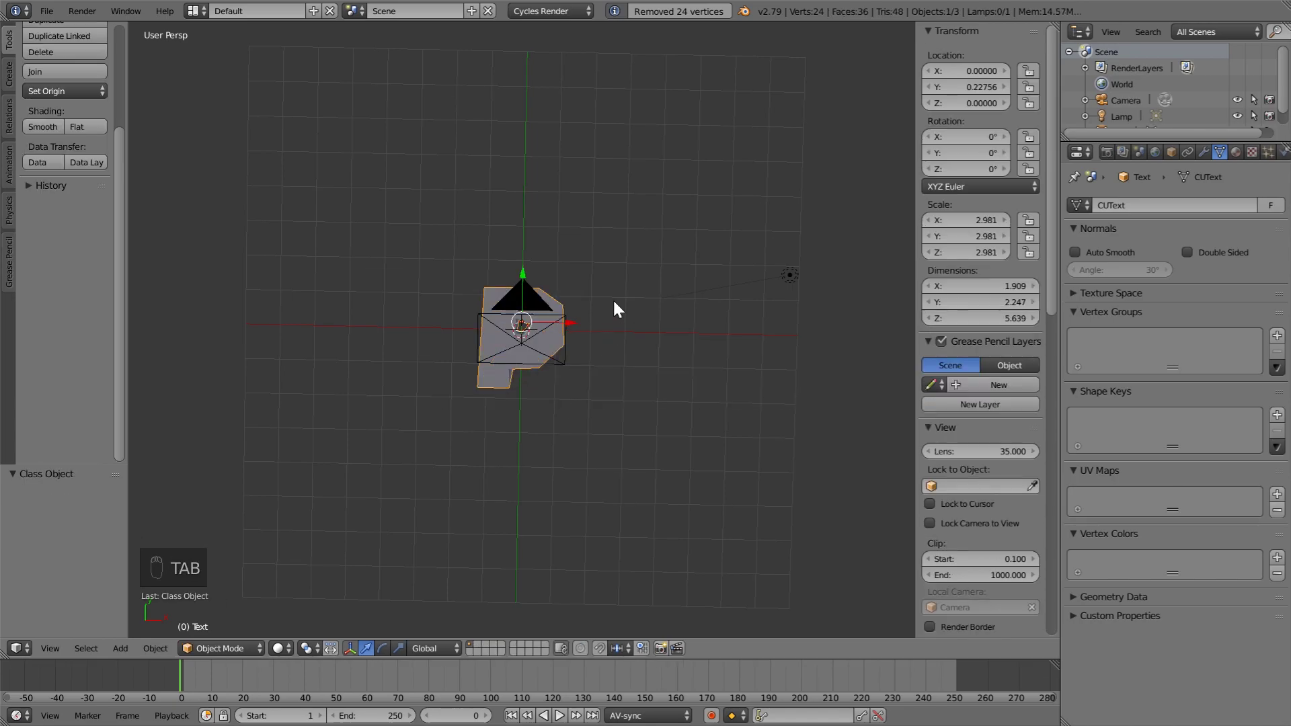
# Step: Examine the P mesh from an angle and through the camera, including its faces in Edit Mode
pyautogui.moveTo(533, 370); pyautogui.dragTo(534, 333, button='middle')
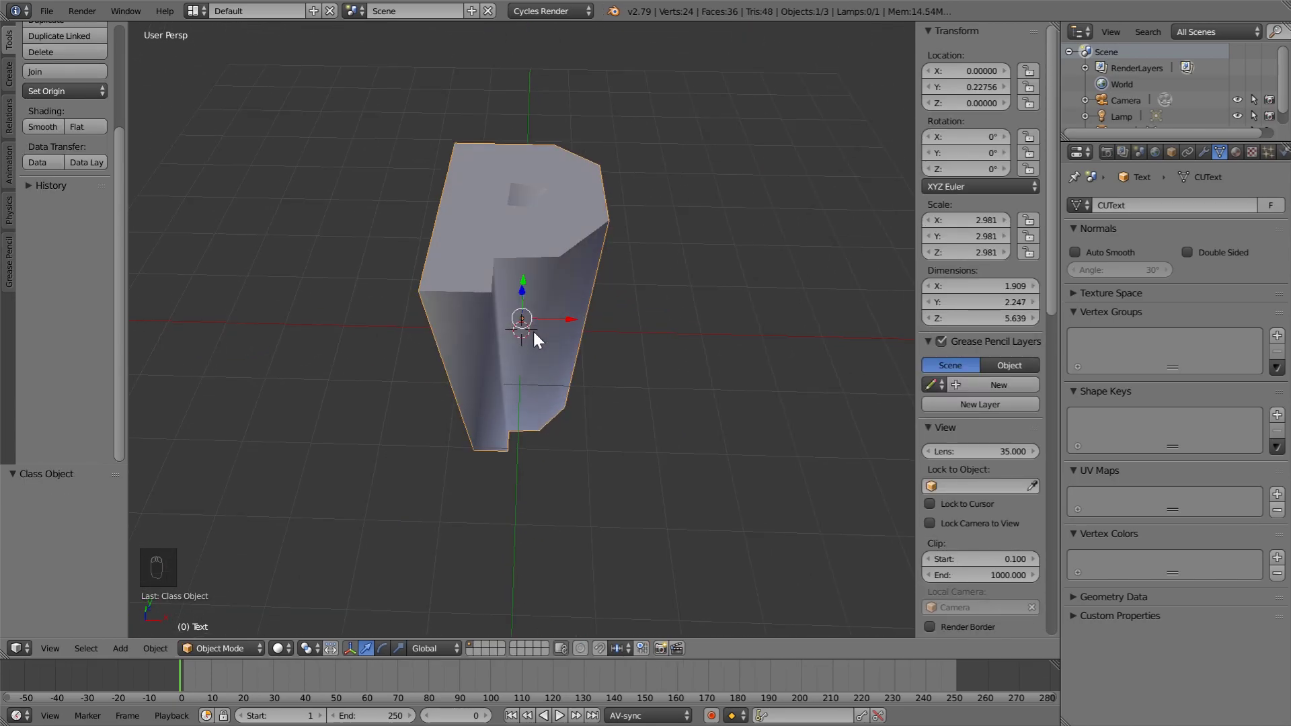
pyautogui.press('KP_0')
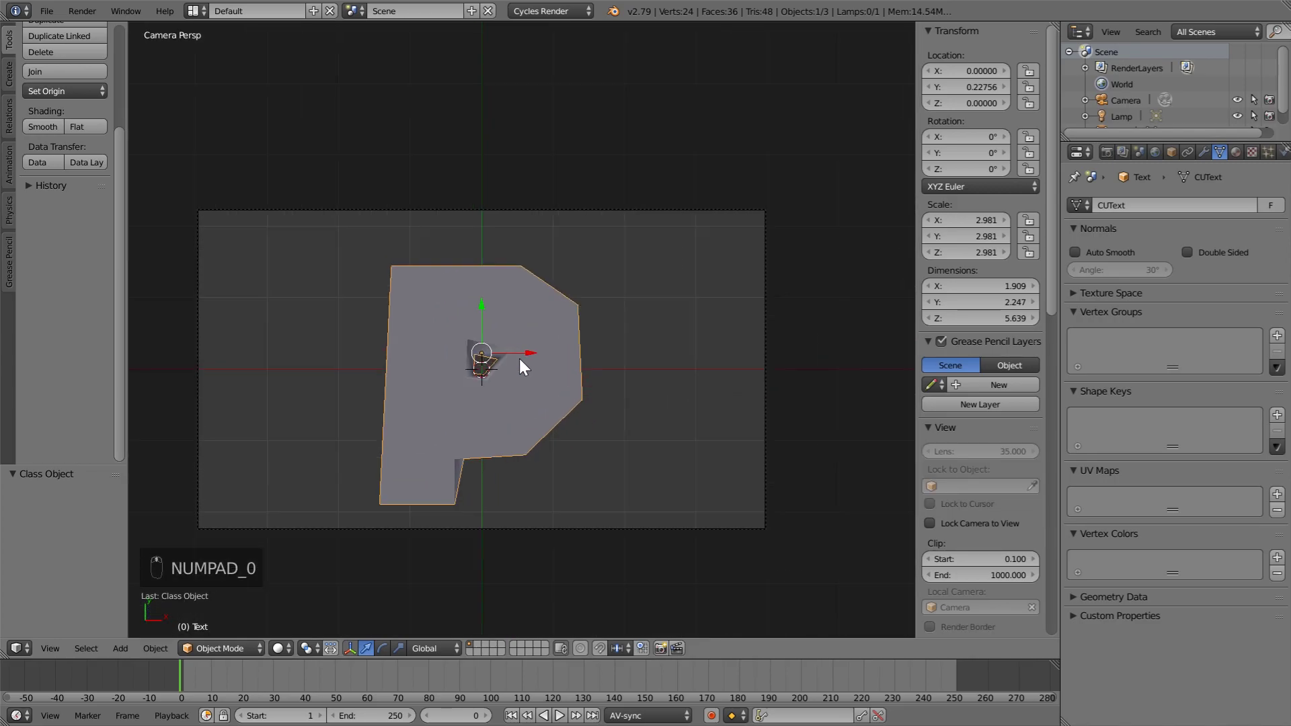
pyautogui.press('Tab')
pyautogui.click(514, 280)
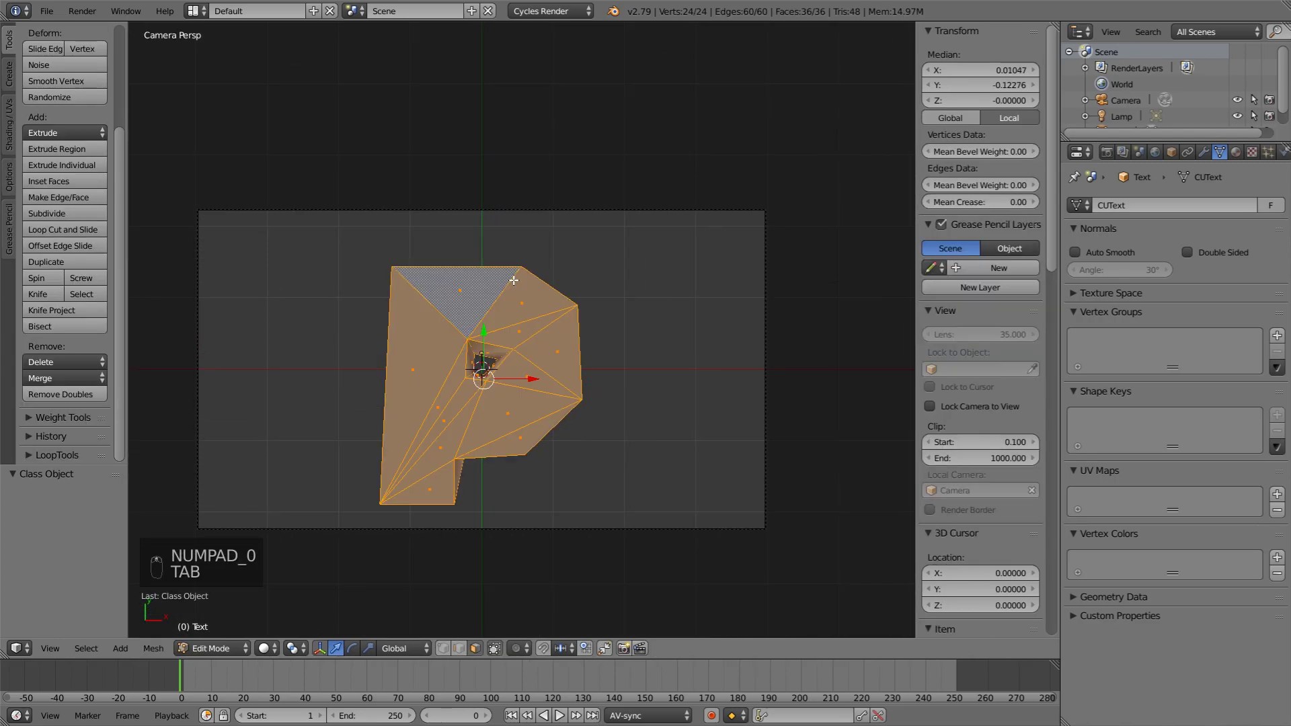
pyautogui.press('a')
pyautogui.press('a')
pyautogui.moveTo(505, 416); pyautogui.dragTo(509, 412, button='middle')
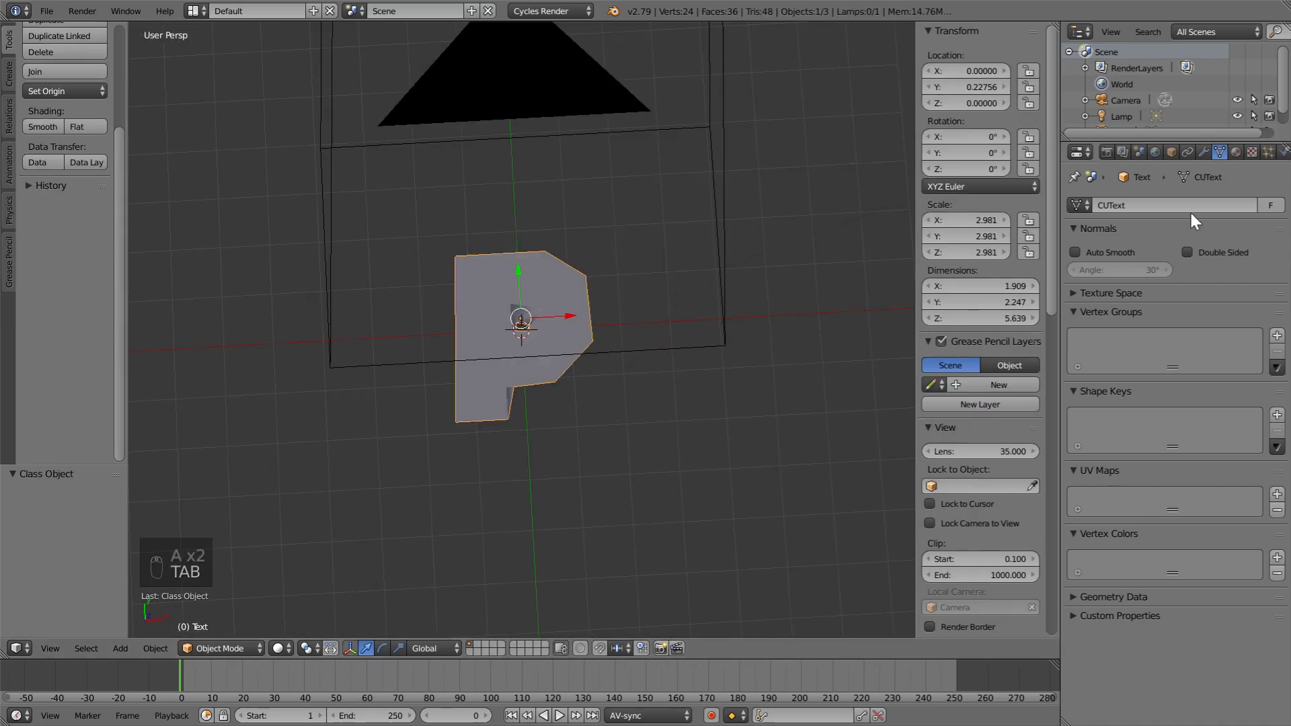
# Step: Add a new material to the letter P and name it p
pyautogui.click(1236, 153)
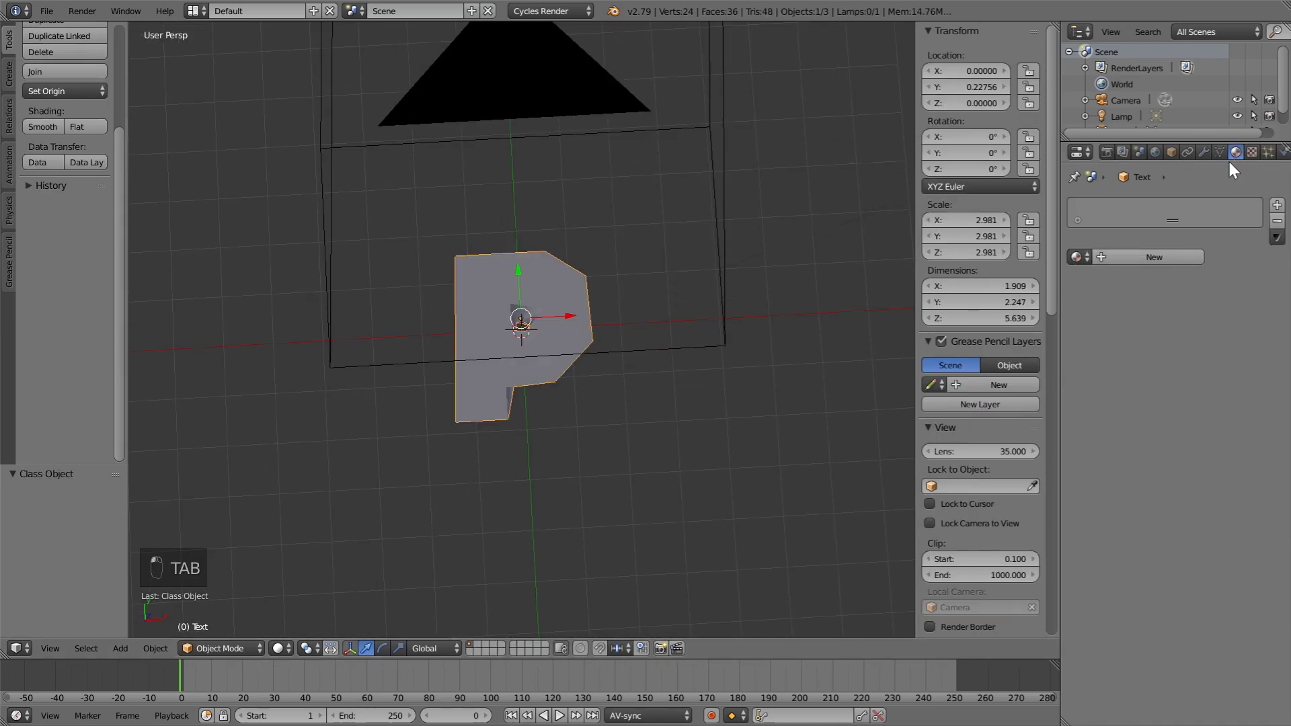
pyautogui.click(1130, 256)
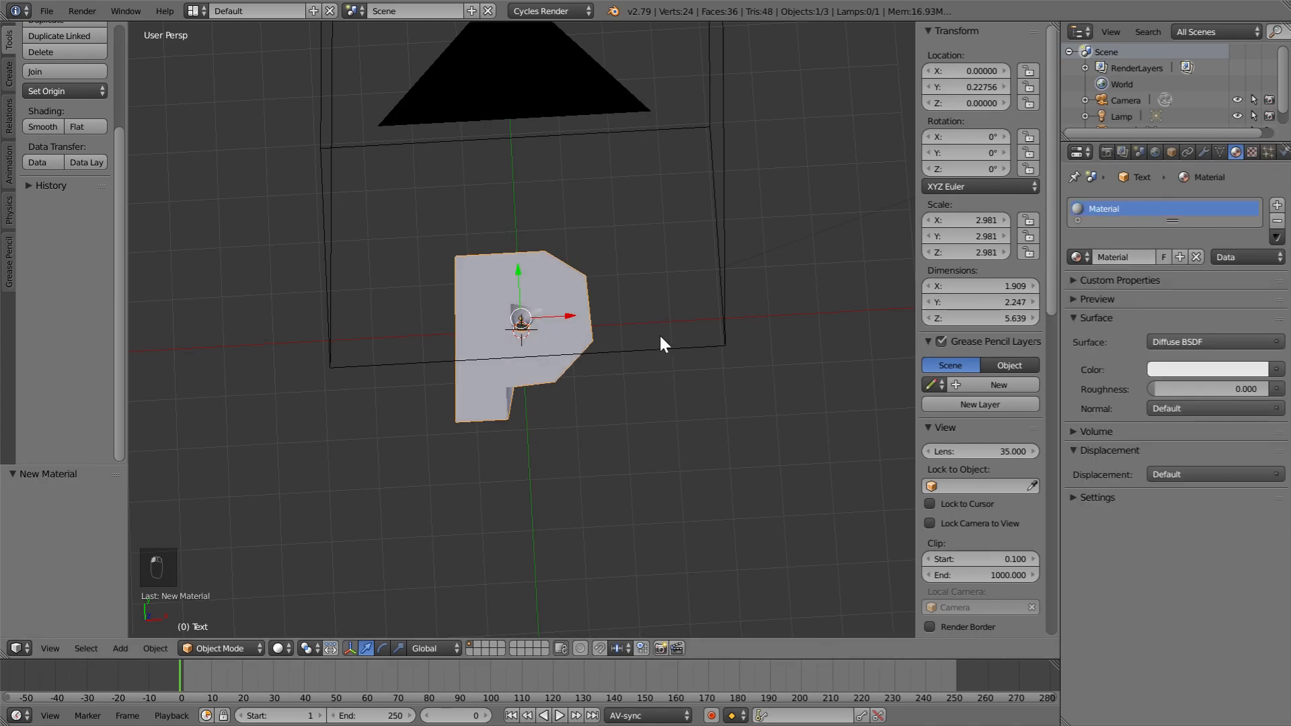
pyautogui.scroll(-3, 657, 339)
pyautogui.doubleClick(1125, 257)
pyautogui.write('p')
pyautogui.press('Return')
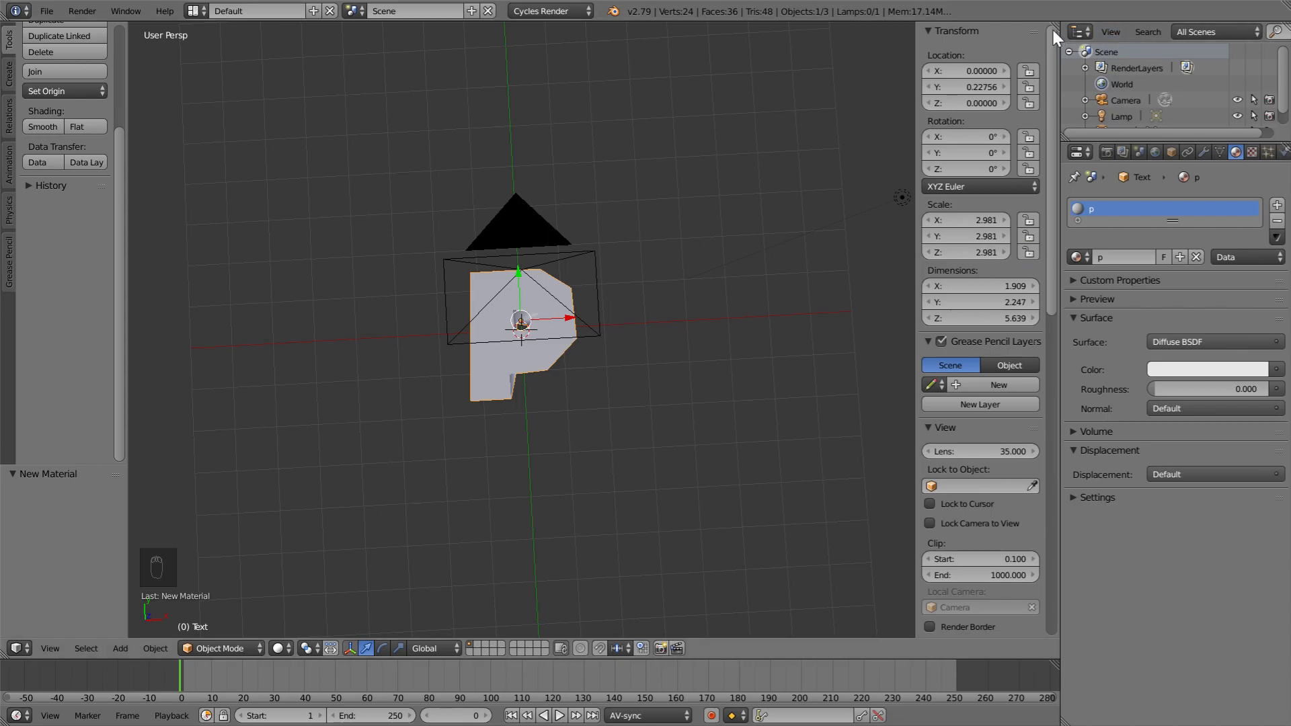
# Step: Split the 3D view into two stacked areas and turn the upper one into a Node Editor
pyautogui.moveTo(5, 656); pyautogui.dragTo(235, 337)
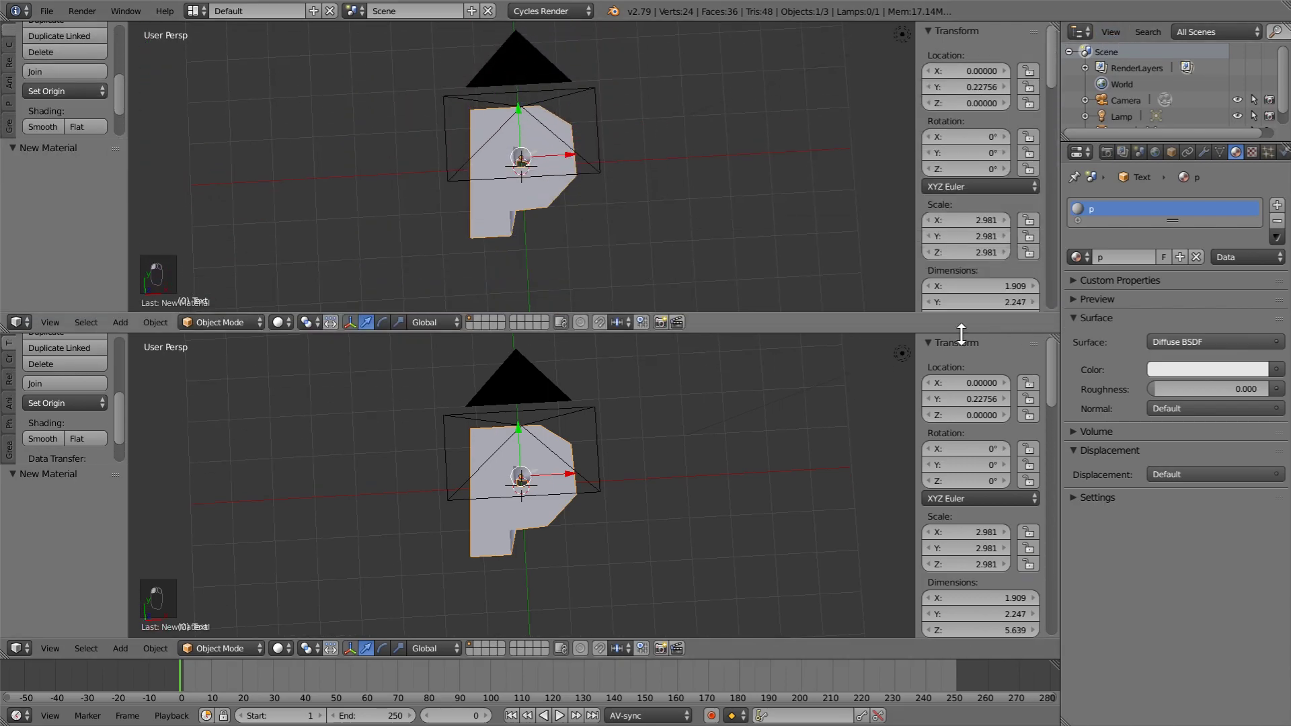
pyautogui.click(18, 322)
pyautogui.click(78, 495)
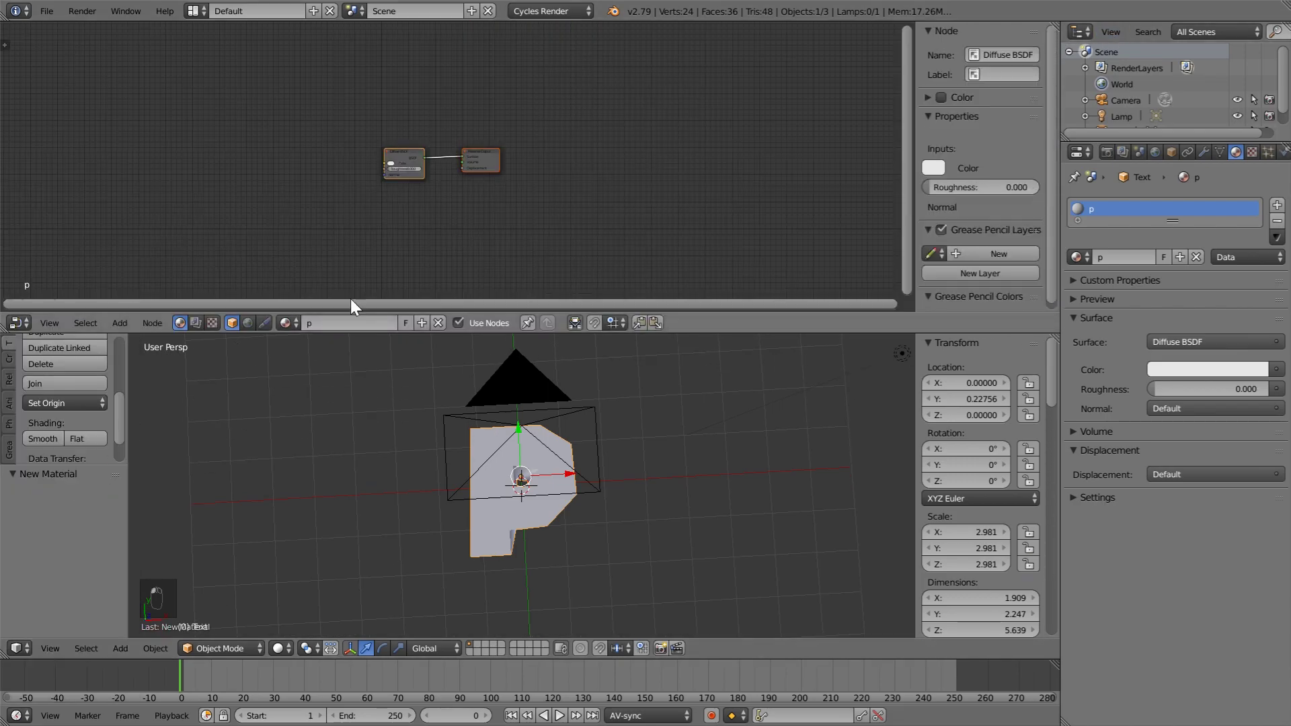
# Step: Add an Image Texture node in front of the Diffuse BSDF node of material p
pyautogui.scroll(5, 405, 211)
pyautogui.rightClick(470, 147)
pyautogui.moveTo(260, 129); pyautogui.dragTo(411, 159, button='middle')
pyautogui.hotkey('shift', 'a')
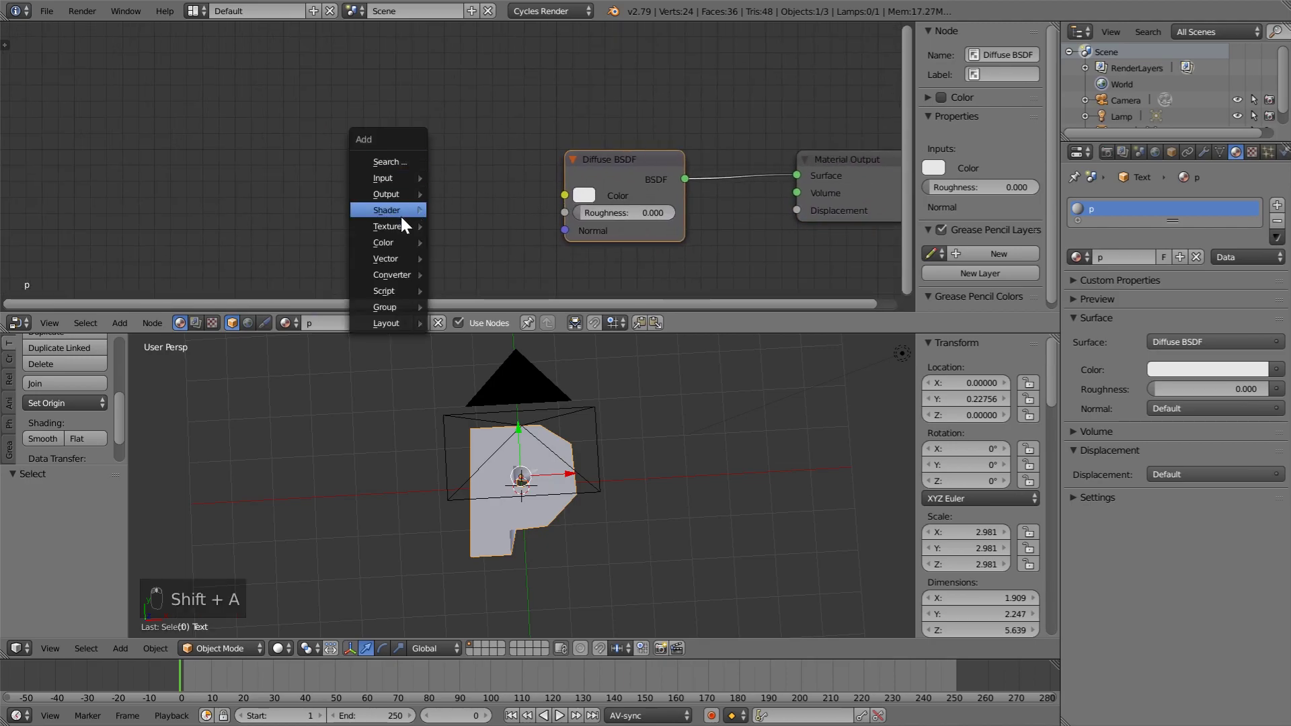
pyautogui.moveTo(401, 225)
pyautogui.click(489, 292)
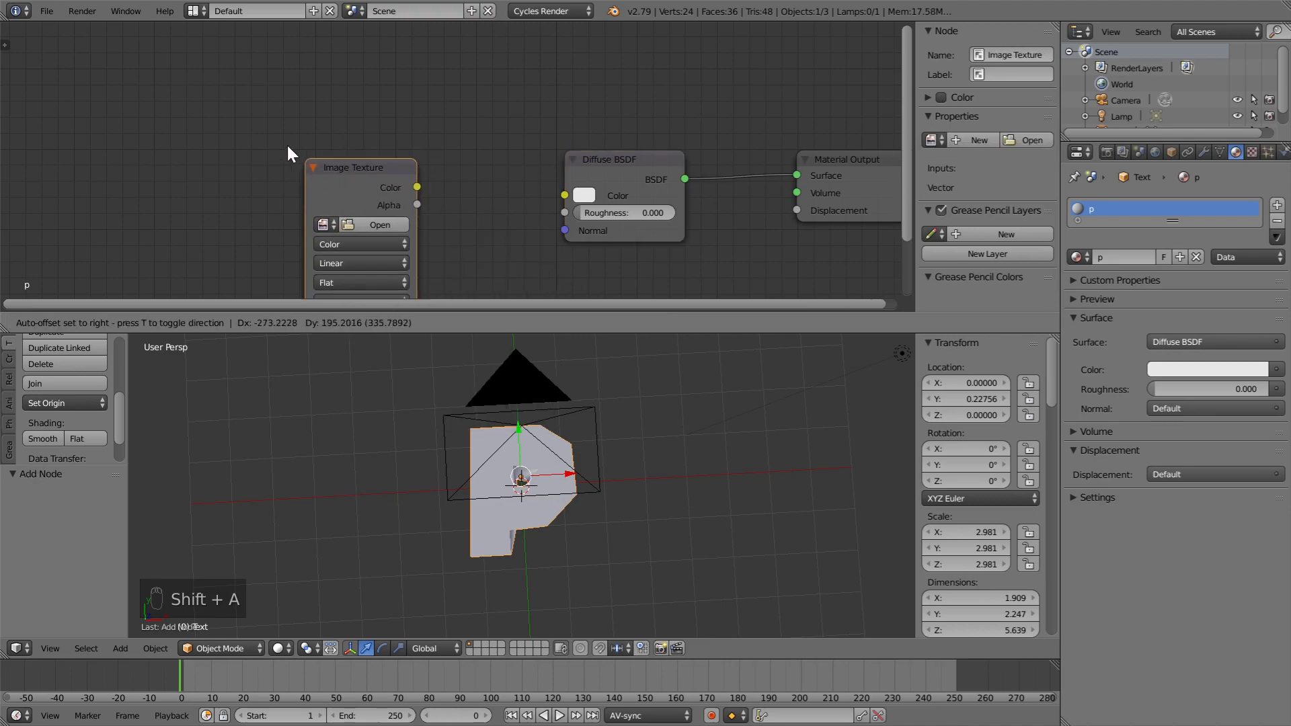
pyautogui.click(341, 84)
# Step: Load the video BotW19.mp4 from D:\Uploaded Videos into the Image Texture node
pyautogui.click(402, 148)
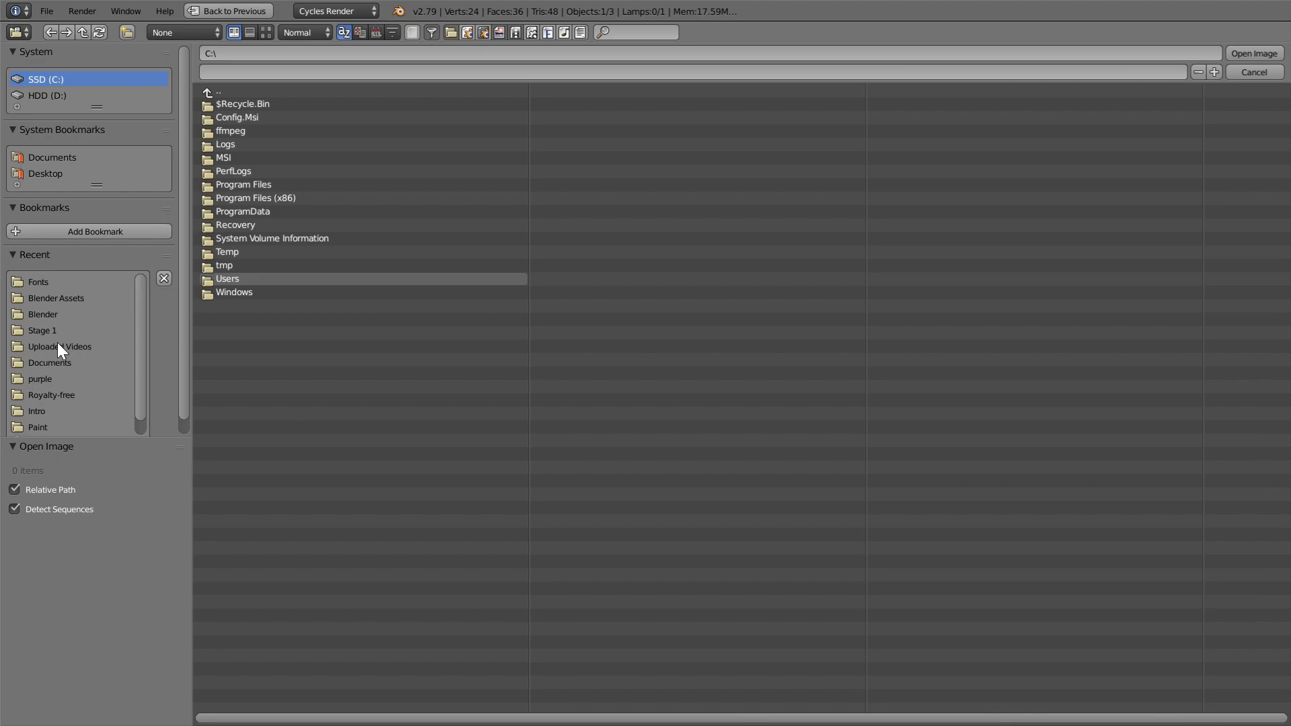
pyautogui.click(58, 346)
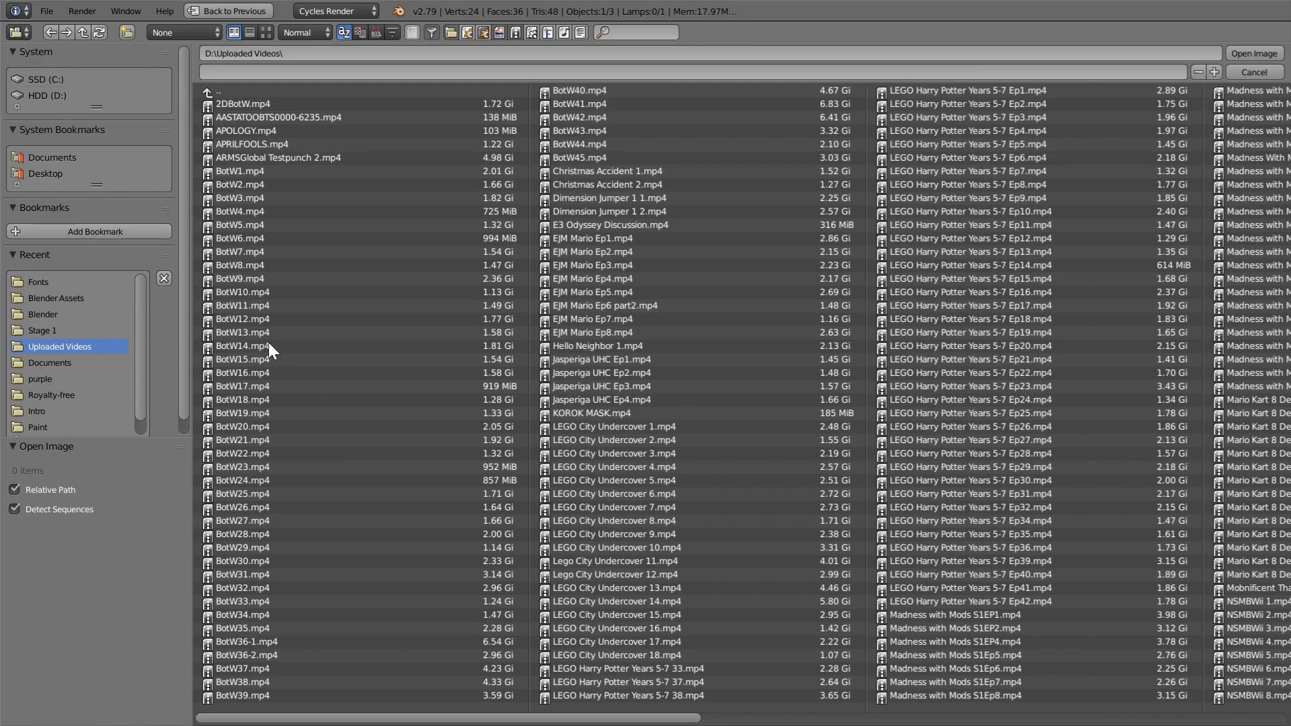
pyautogui.scroll(-5, 672, 373)
pyautogui.scroll(2, 492, 438)
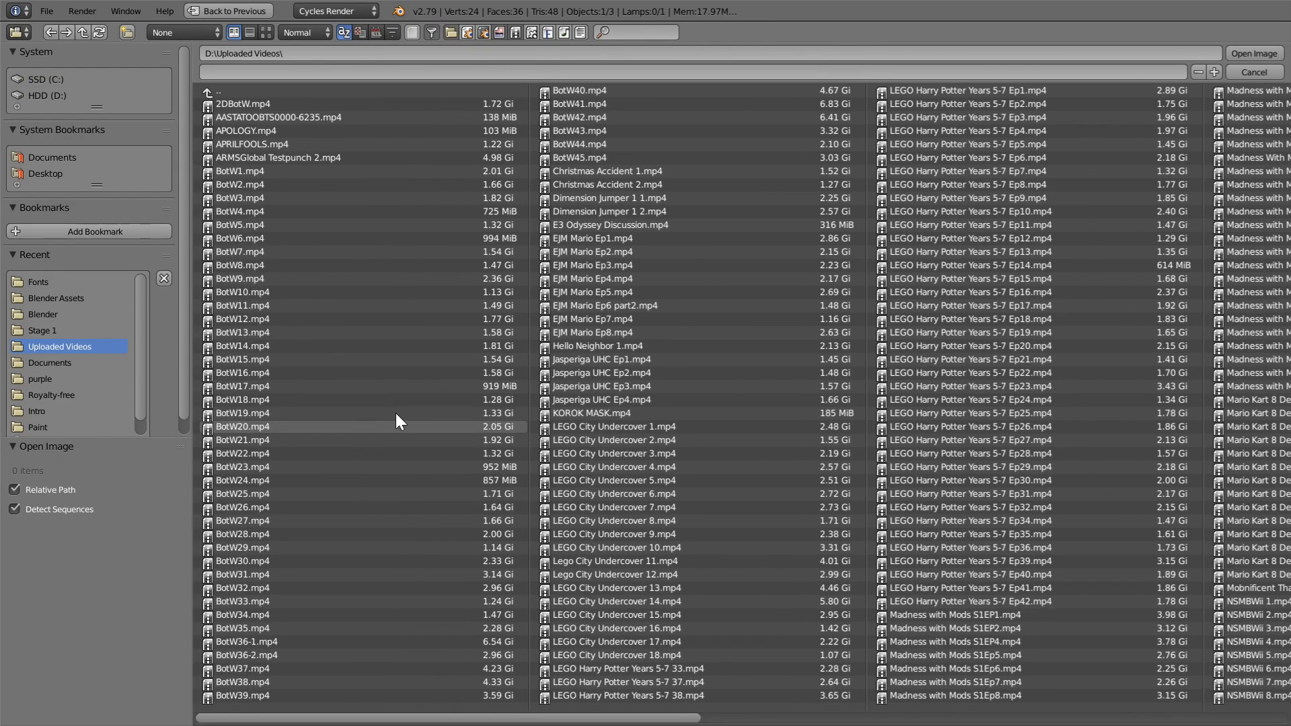
pyautogui.doubleClick(317, 418)
# Step: Connect the Image Texture's Color output to the Diffuse BSDF's Color input and set the texture's interpolation to Cubic
pyautogui.moveTo(378, 198); pyautogui.dragTo(364, 172, button='middle')
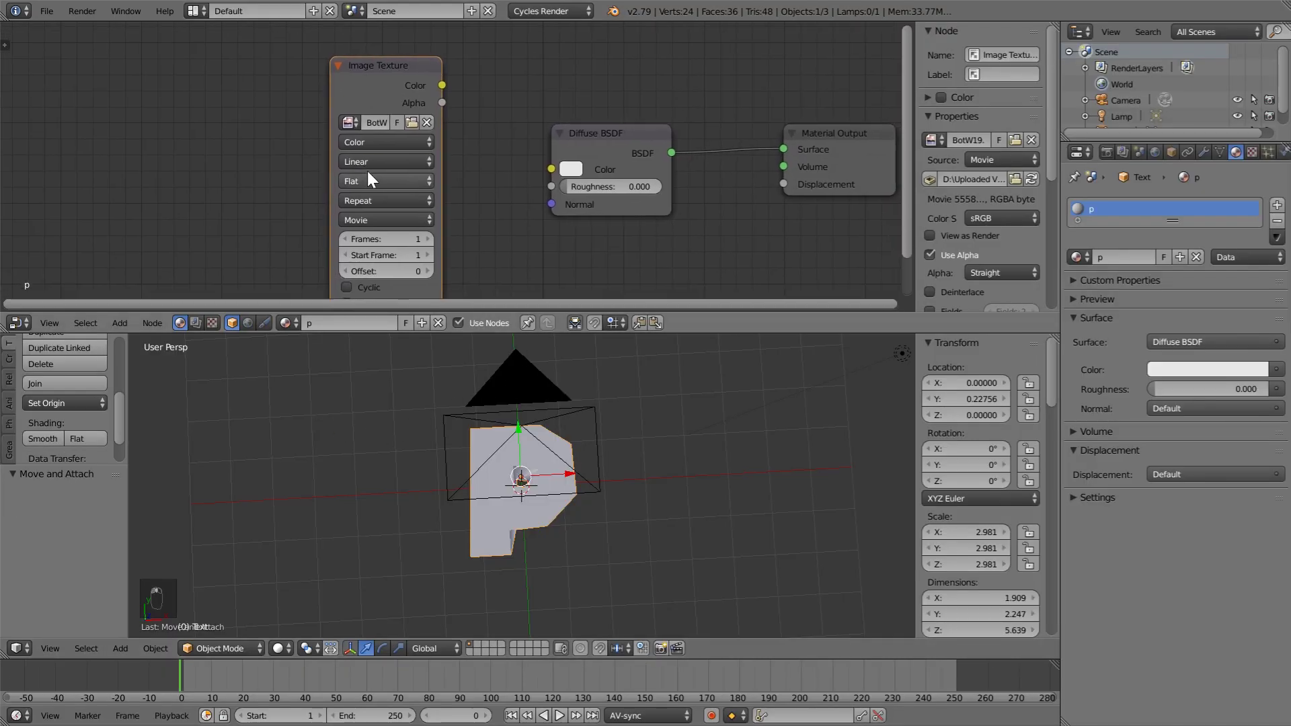
pyautogui.moveTo(437, 83); pyautogui.dragTo(553, 169)
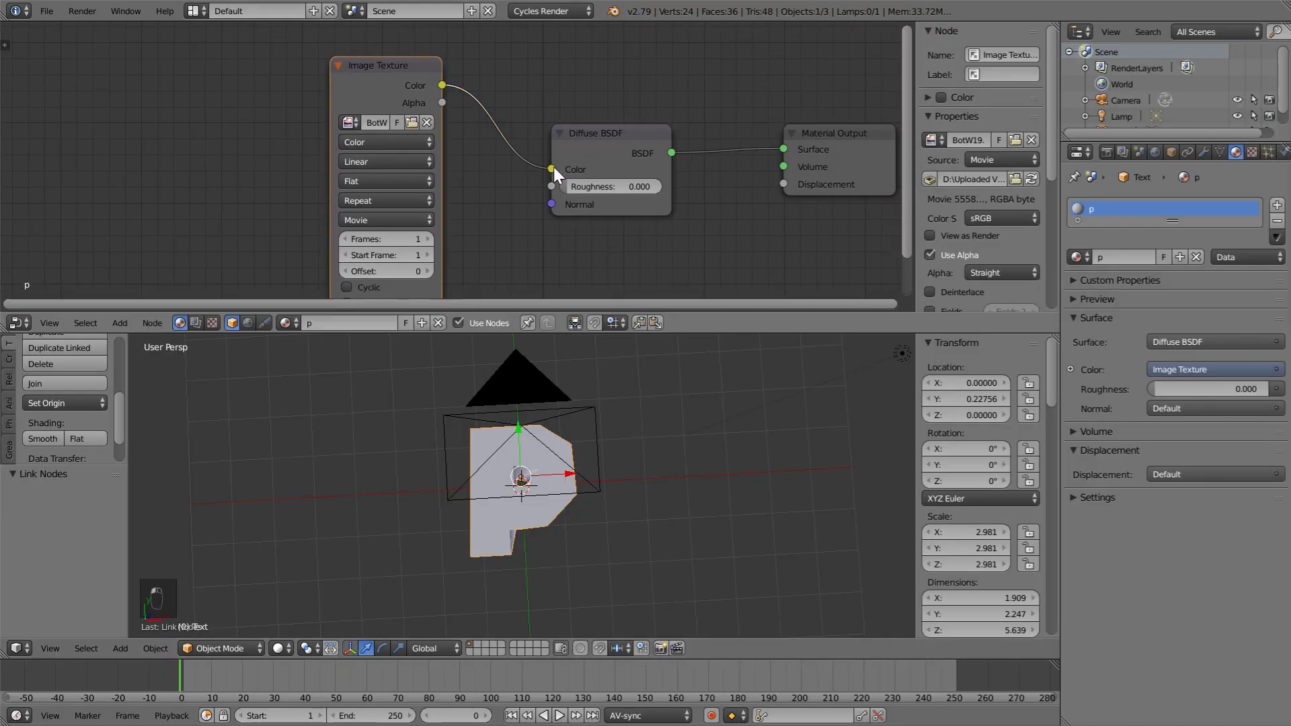
pyautogui.click(413, 144)
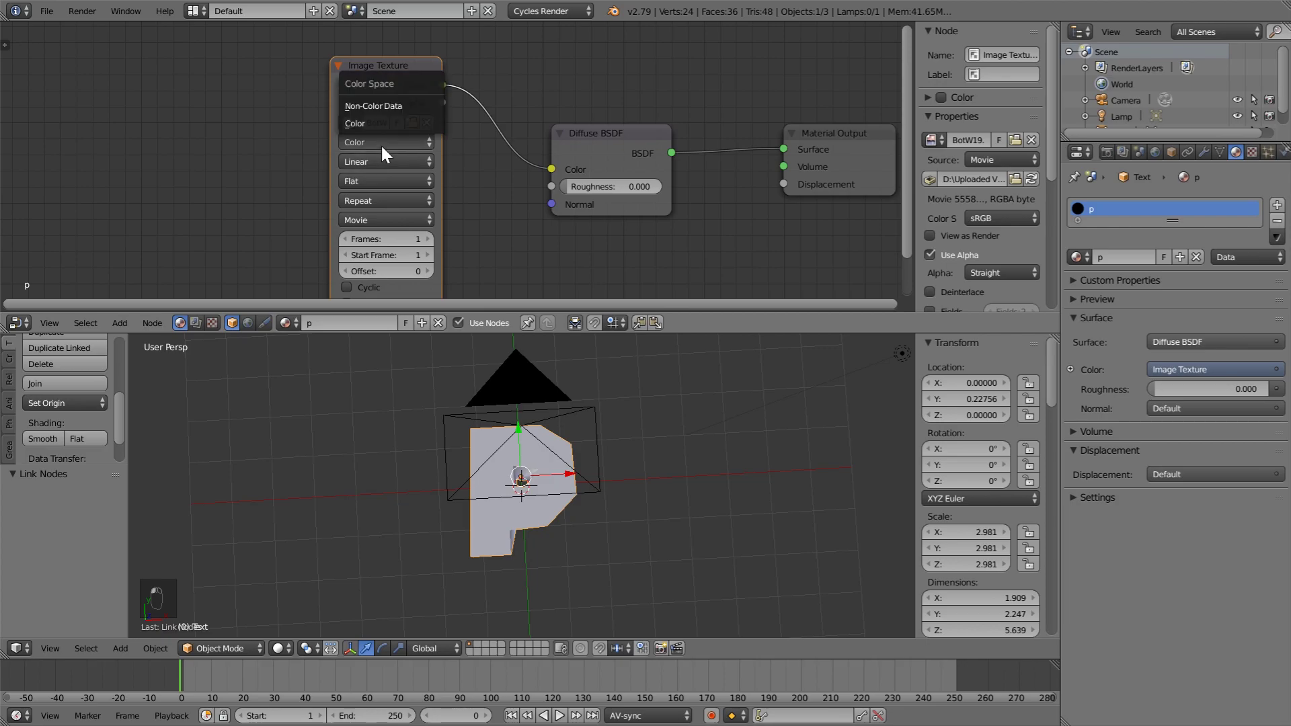
pyautogui.click(370, 160)
pyautogui.click(381, 108)
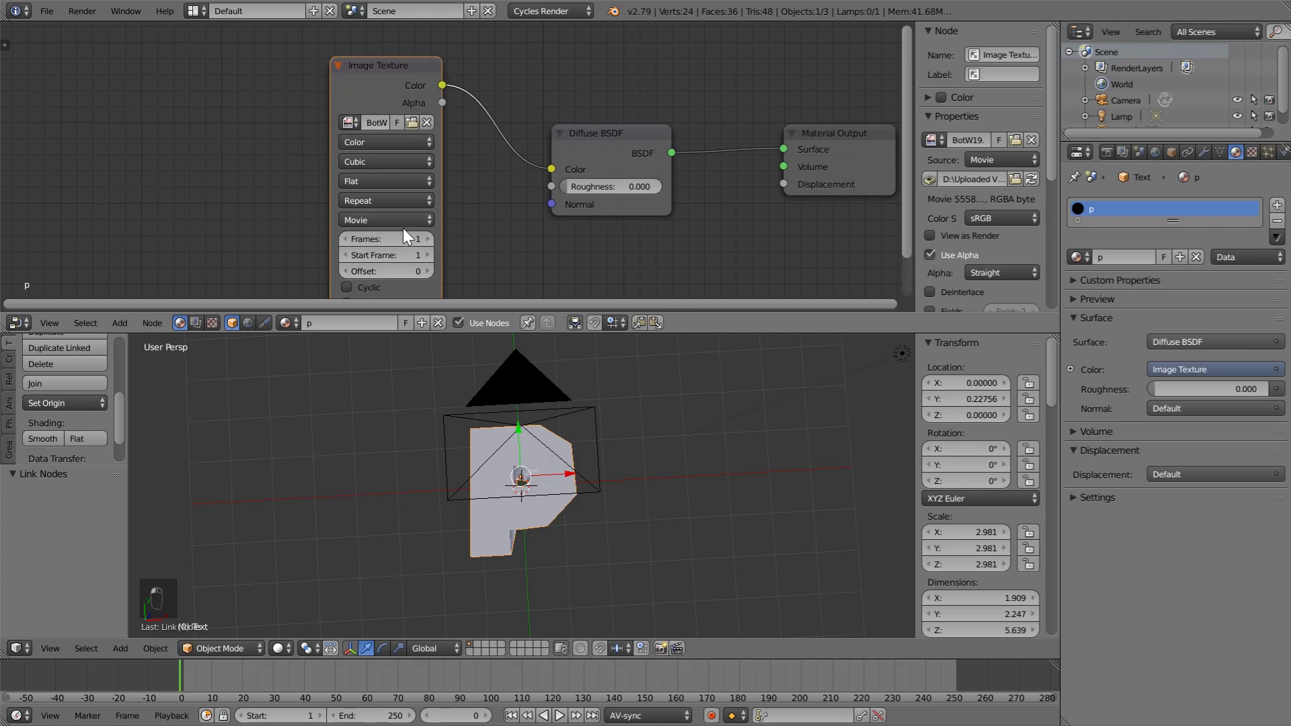
# Step: Set the movie texture's Frames value to the maximum of 1048574
pyautogui.moveTo(478, 196); pyautogui.dragTo(458, 179, button='middle')
pyautogui.click(357, 220)
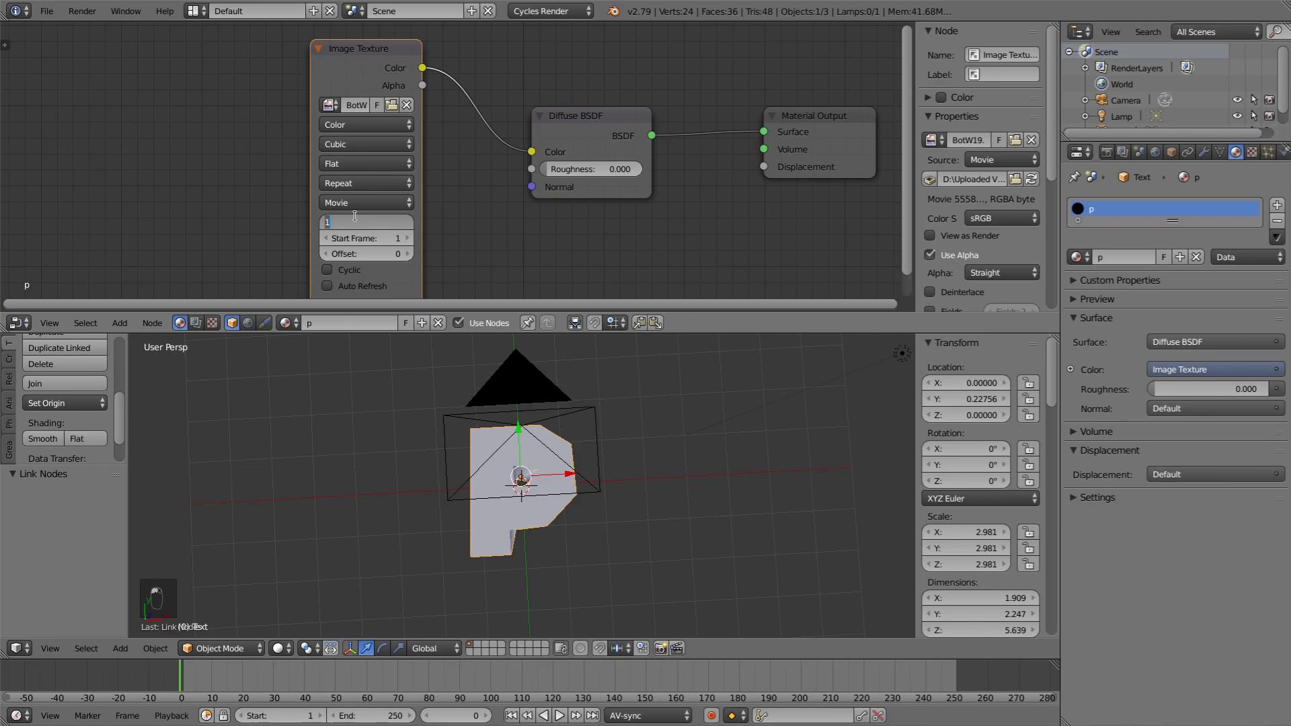
pyautogui.write('30000000')
pyautogui.press('Return')
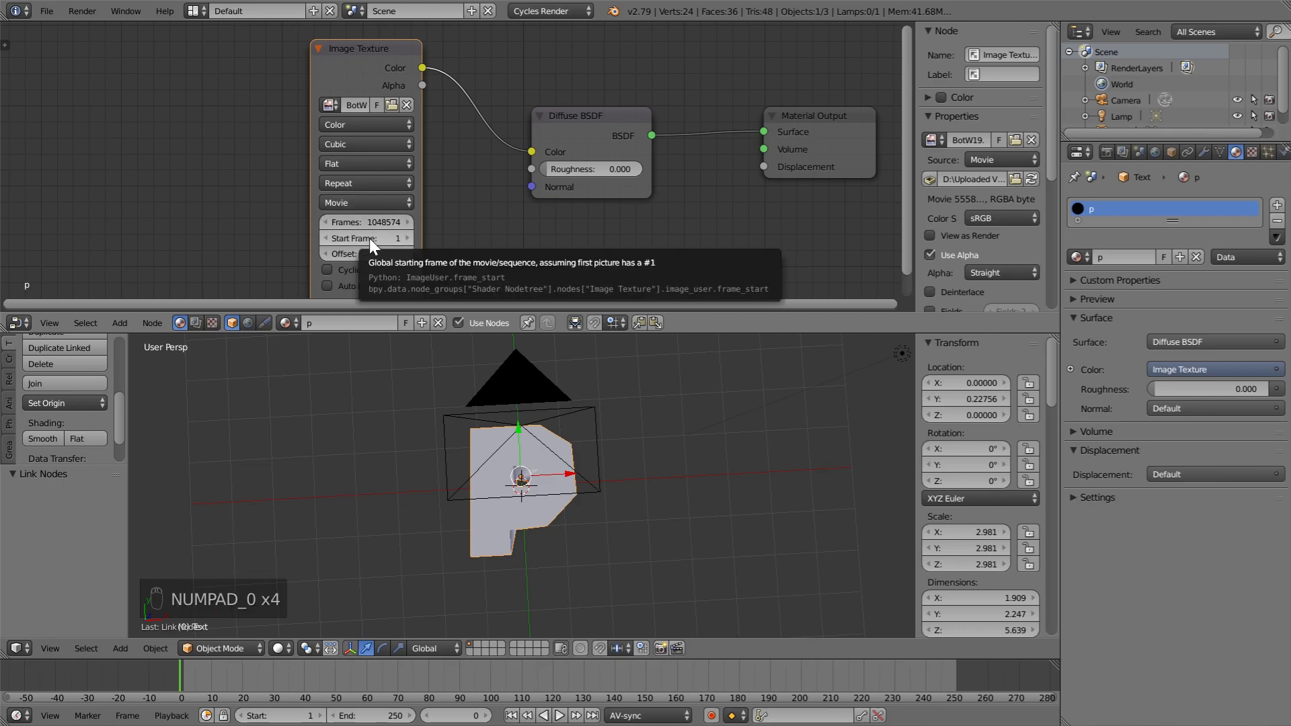
# Step: Set the movie texture's Start Frame to 0 and enable Cyclic and Auto Refresh
pyautogui.click(325, 238)
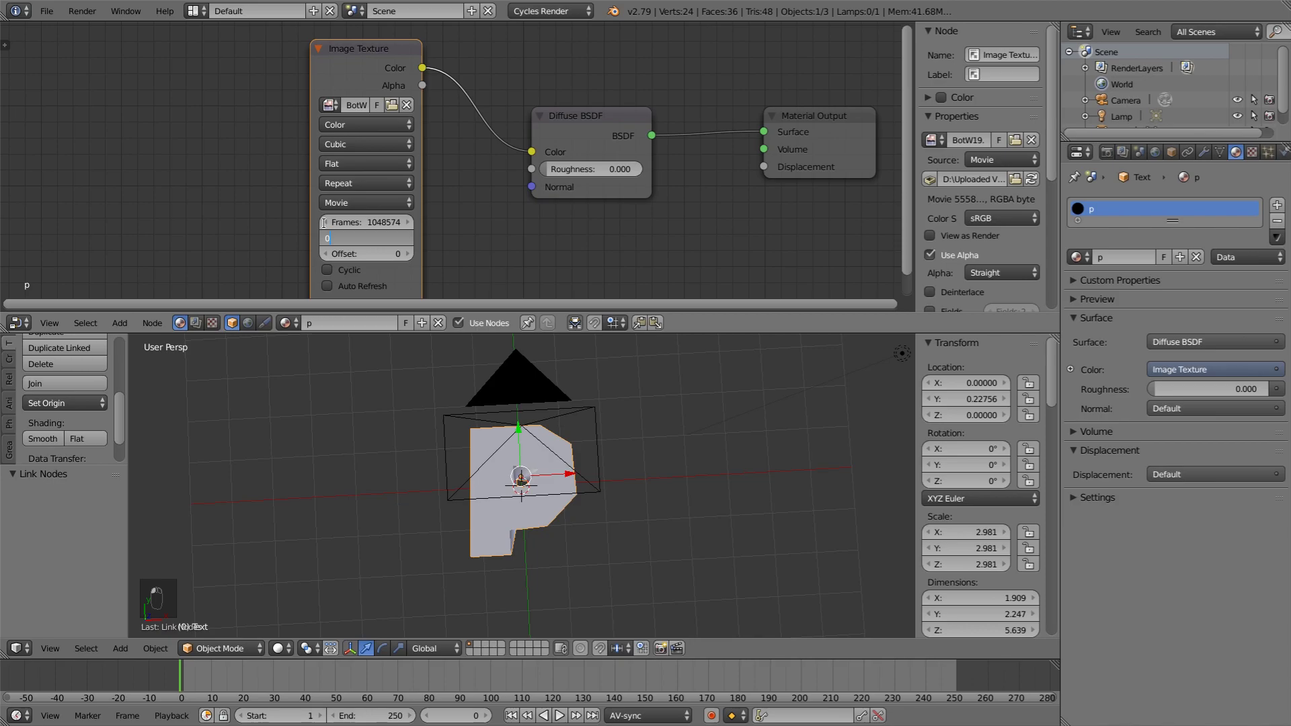
pyautogui.click(343, 270)
pyautogui.click(327, 286)
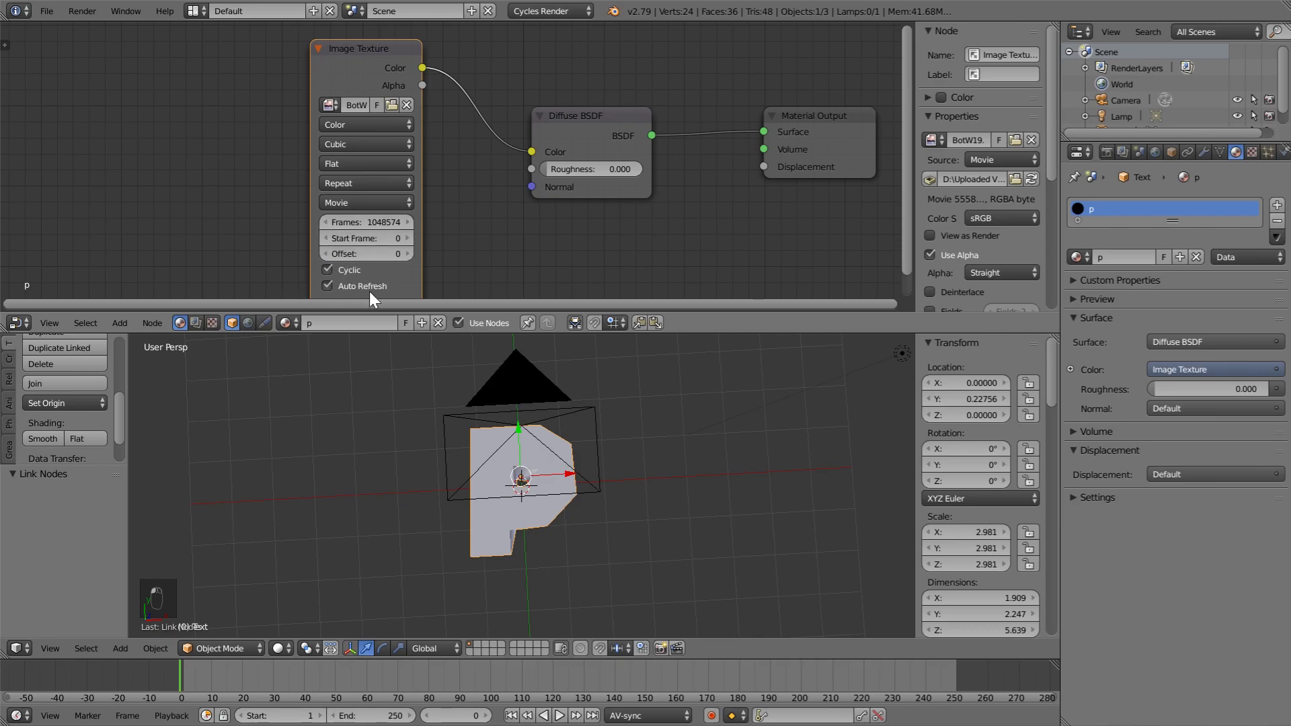
# Step: Examine the letter P in an enlarged 3D view, at an angle and through the camera
pyautogui.moveTo(365, 293); pyautogui.dragTo(330, 271, button='middle')
pyautogui.moveTo(525, 333); pyautogui.dragTo(522, 172)
pyautogui.scroll(3, 541, 360)
pyautogui.scroll(-4, 506, 425)
pyautogui.moveTo(506, 426); pyautogui.dragTo(447, 406, button='middle')
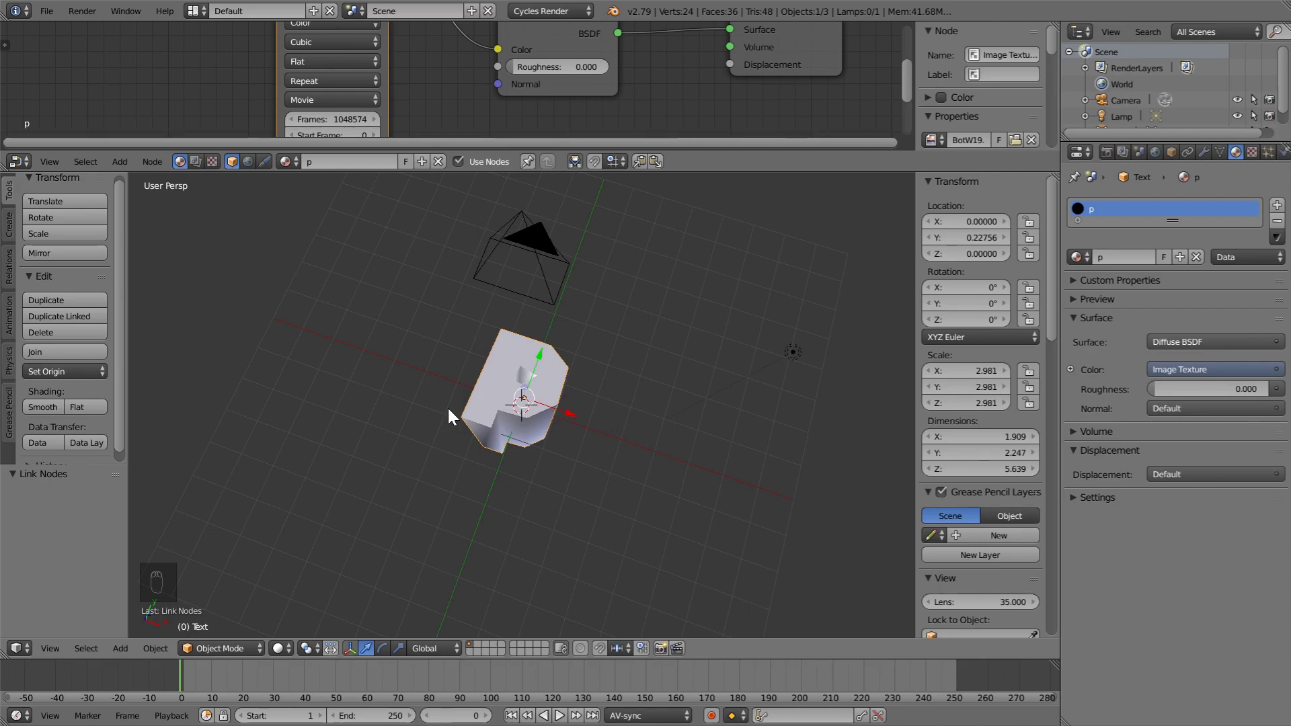
pyautogui.press('KP_0')
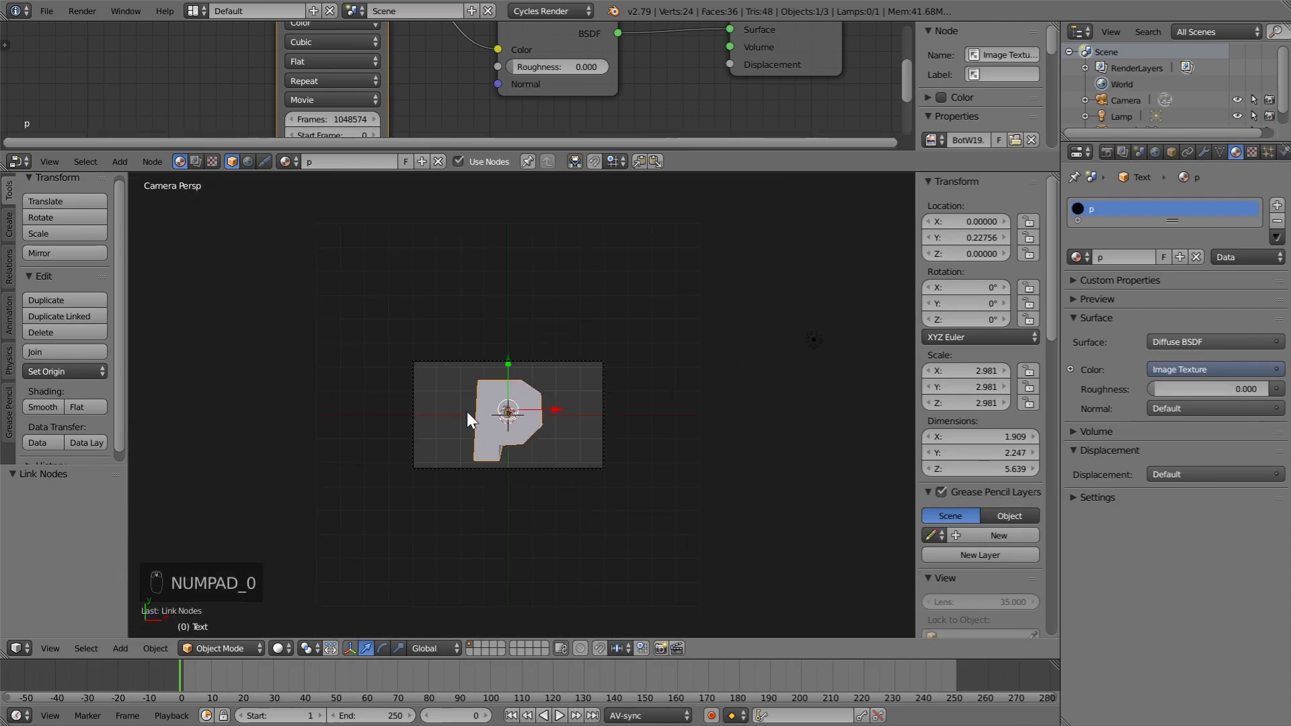
pyautogui.scroll(-1, 483, 433)
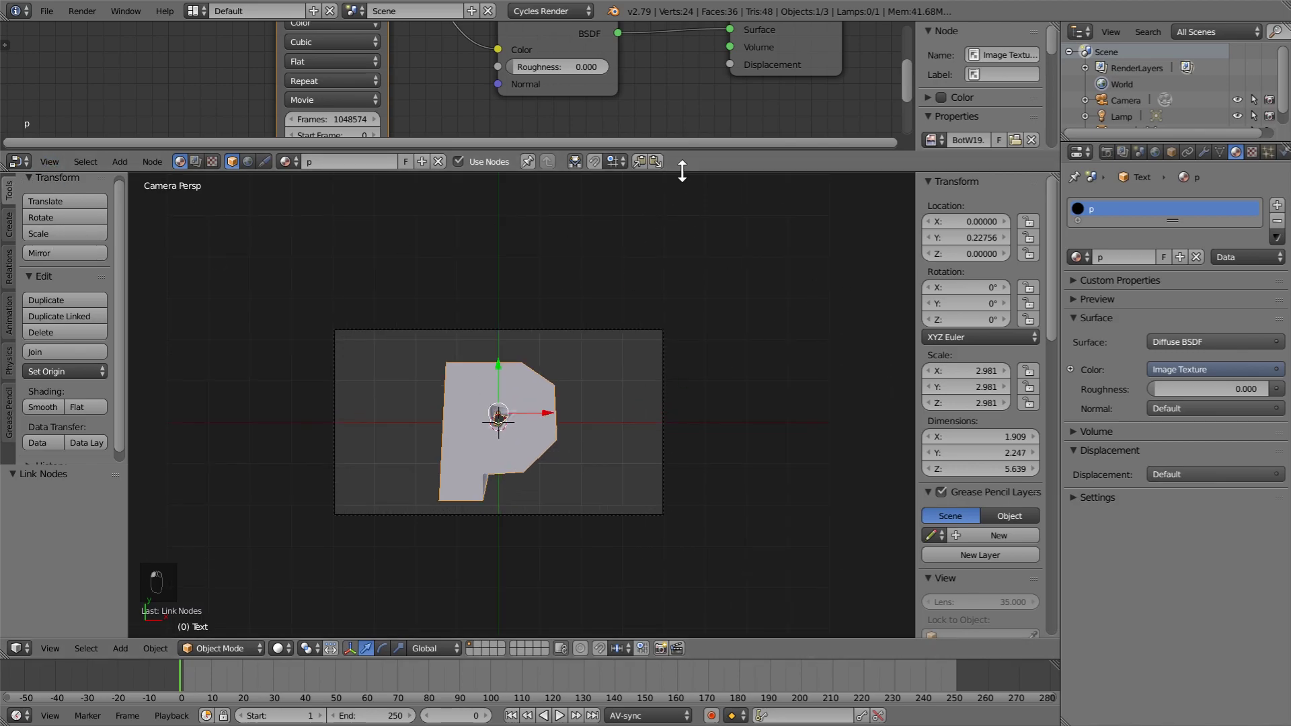
pyautogui.moveTo(680, 172); pyautogui.dragTo(672, 337)
# Step: Change the Node Editor area to the UV/Image Editor
pyautogui.click(19, 328)
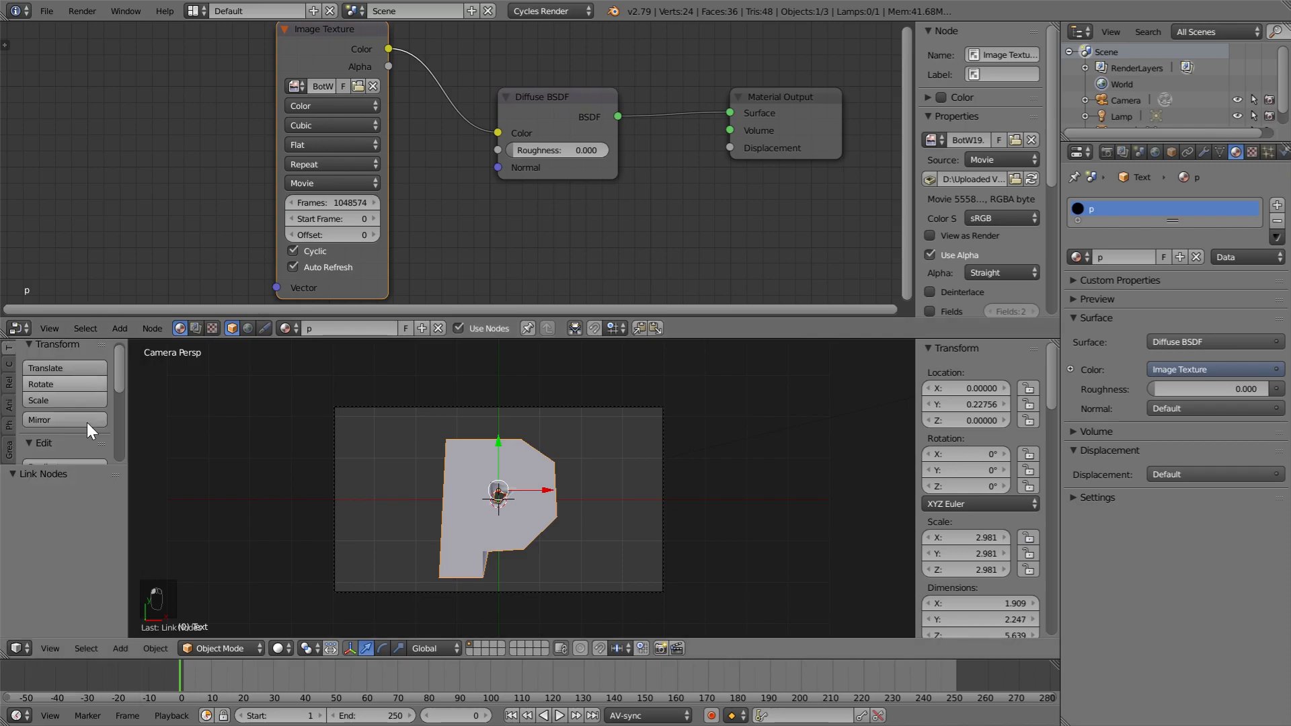
pyautogui.click(18, 329)
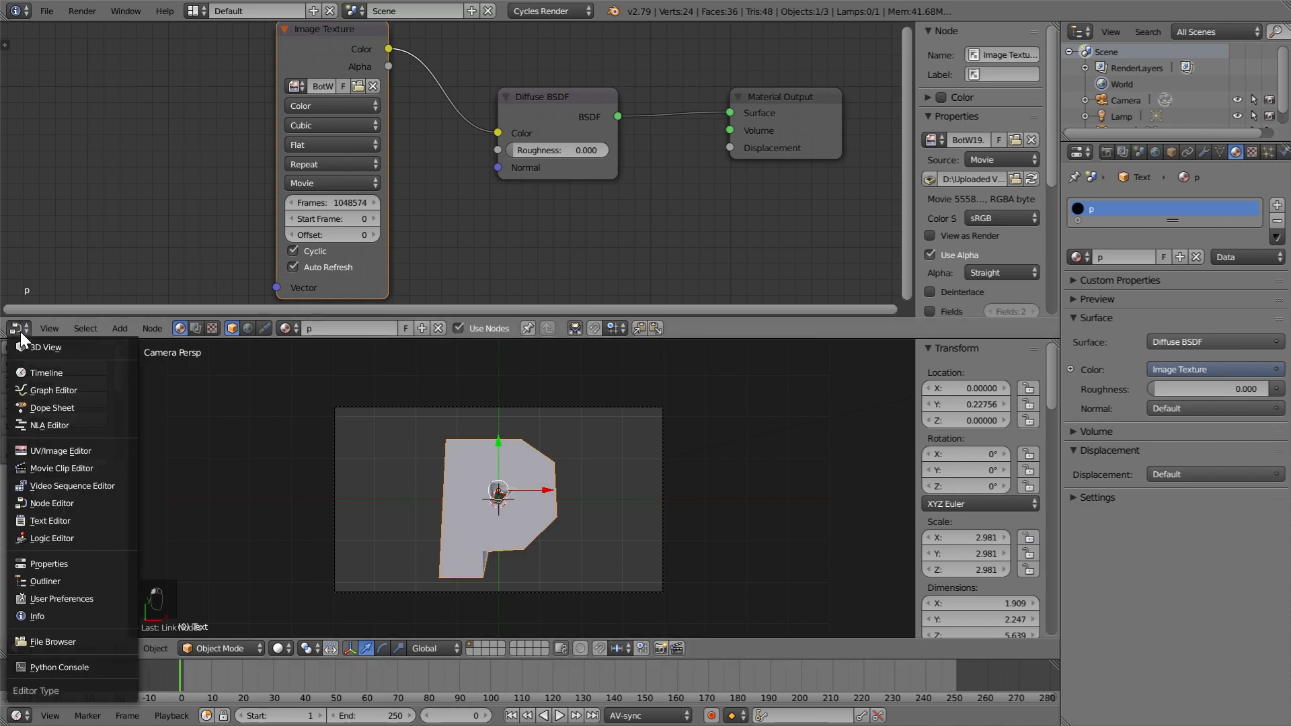
pyautogui.click(74, 450)
# Step: Enter Edit Mode on the letter P and display BotW19.mp4 in the UV/Image Editor
pyautogui.press('Tab')
pyautogui.click(532, 452)
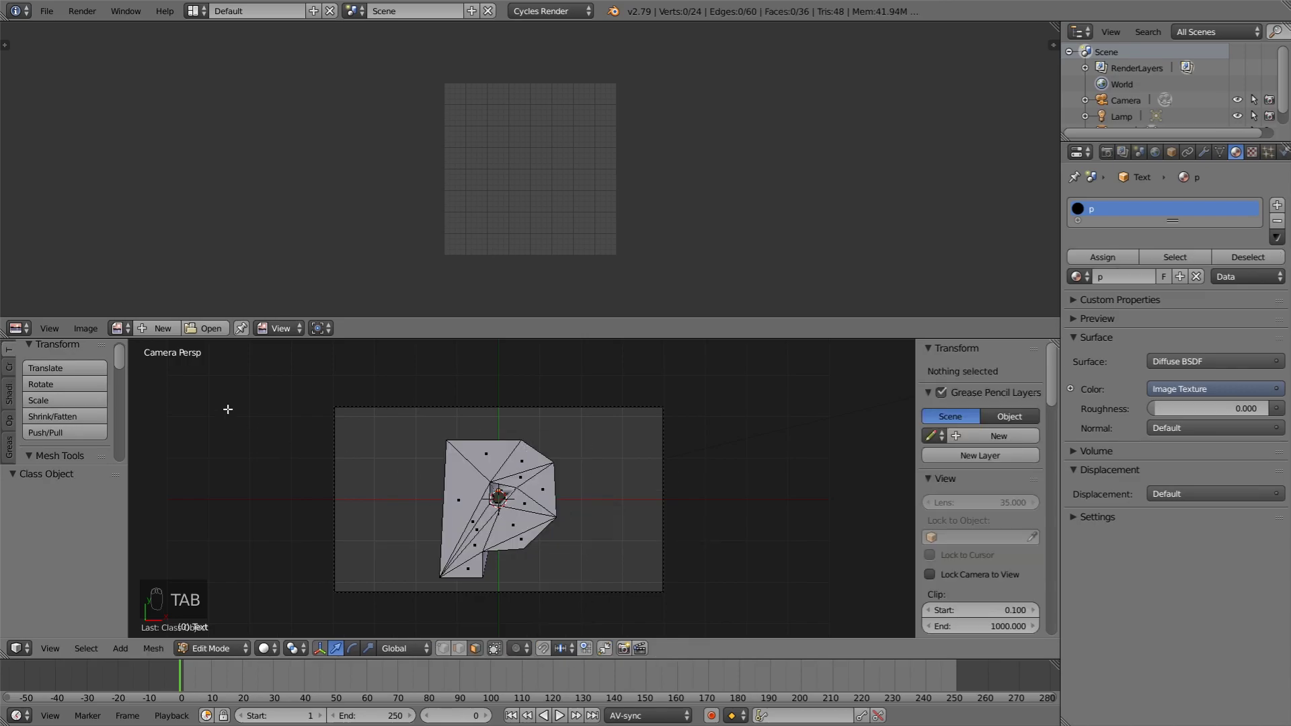
pyautogui.click(121, 328)
pyautogui.click(141, 351)
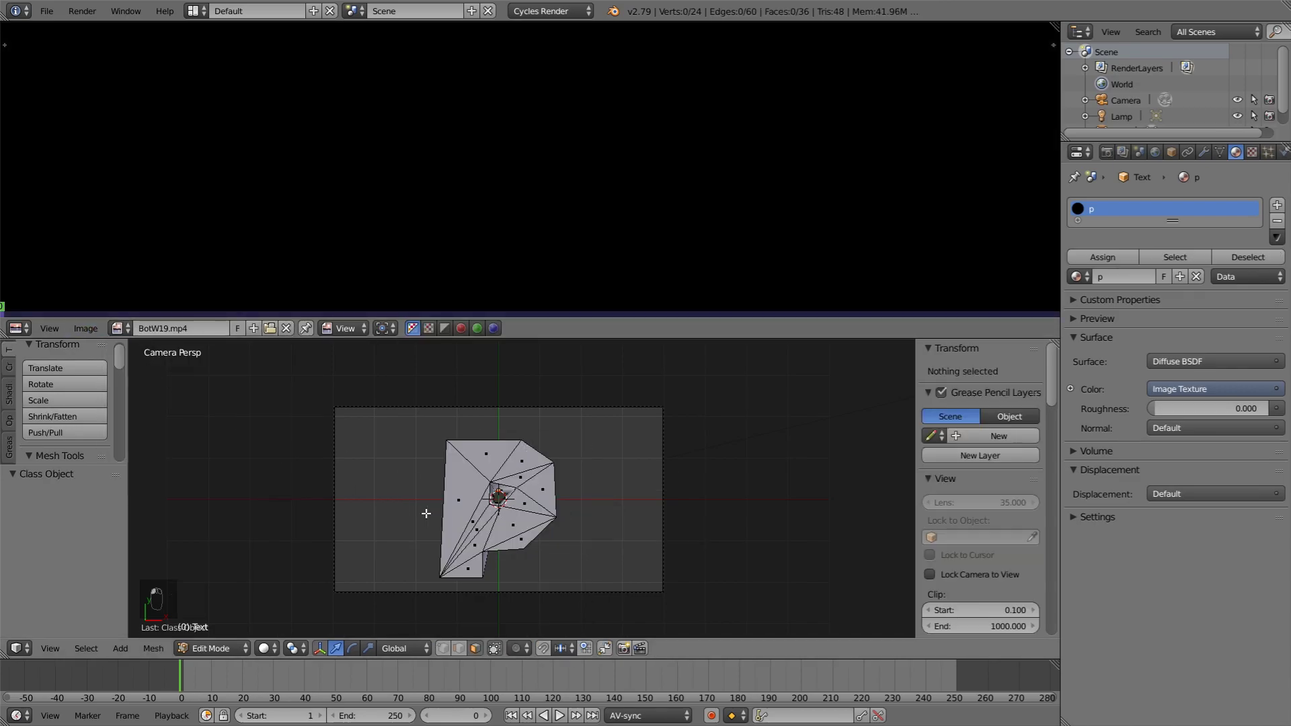
# Step: Switch the 3D view to orthographic and box-select the camera-facing faces of the letter P
pyautogui.press('a')
pyautogui.press('a')
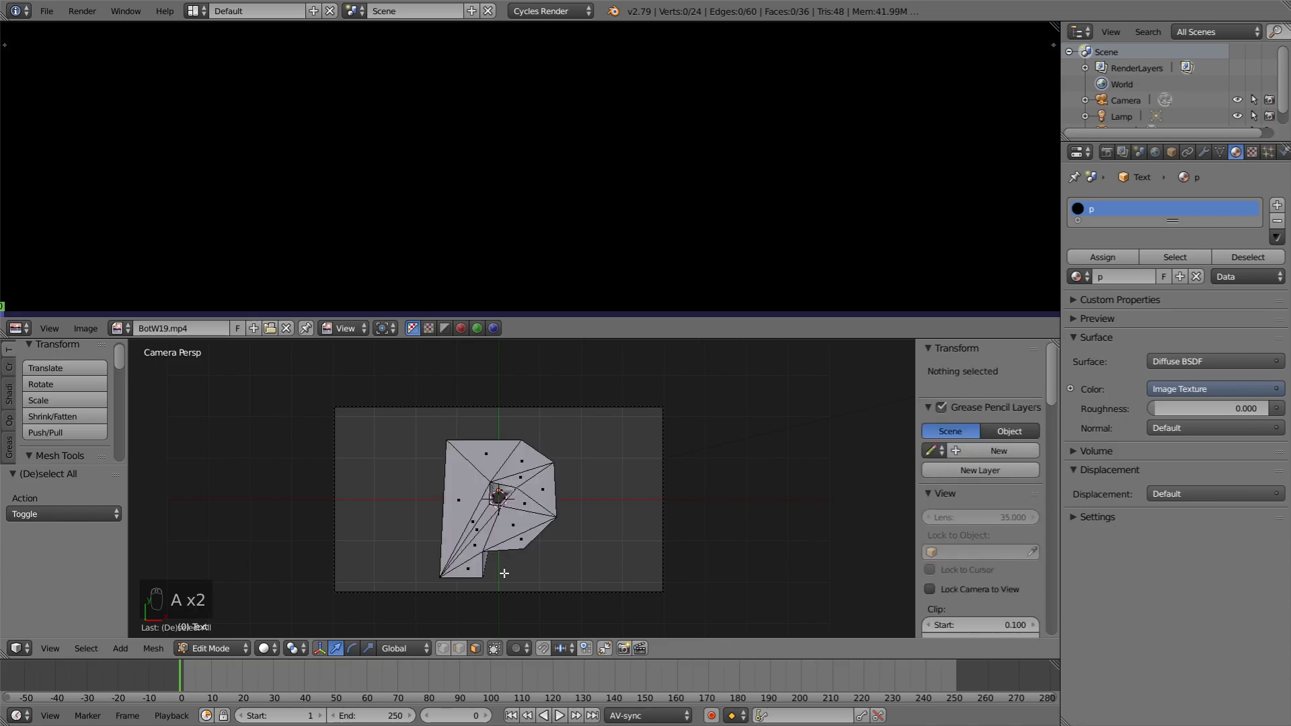
pyautogui.press('KP_5')
pyautogui.scroll(4, 494, 571)
pyautogui.scroll(-2, 515, 507)
pyautogui.press('b')
pyautogui.moveTo(395, 394); pyautogui.dragTo(667, 597)
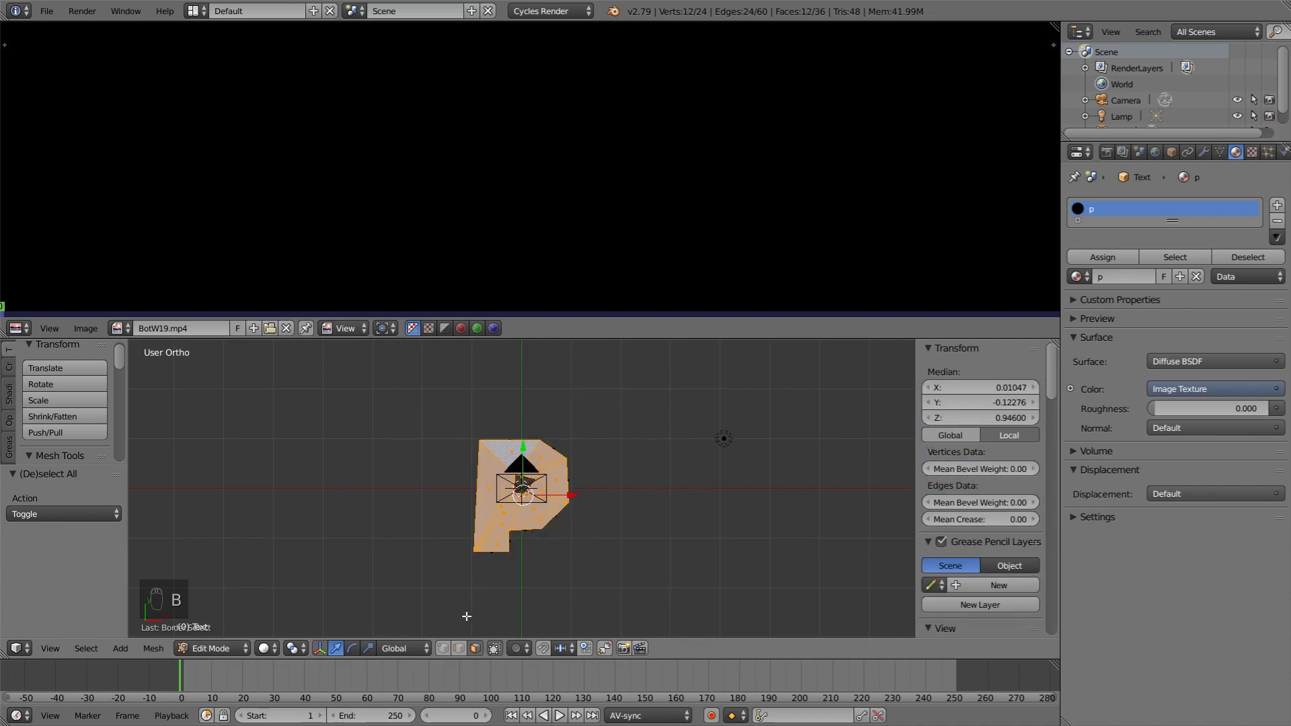
# Step: Try a standard Unwrap on the selected faces of the letter P
pyautogui.press('u')
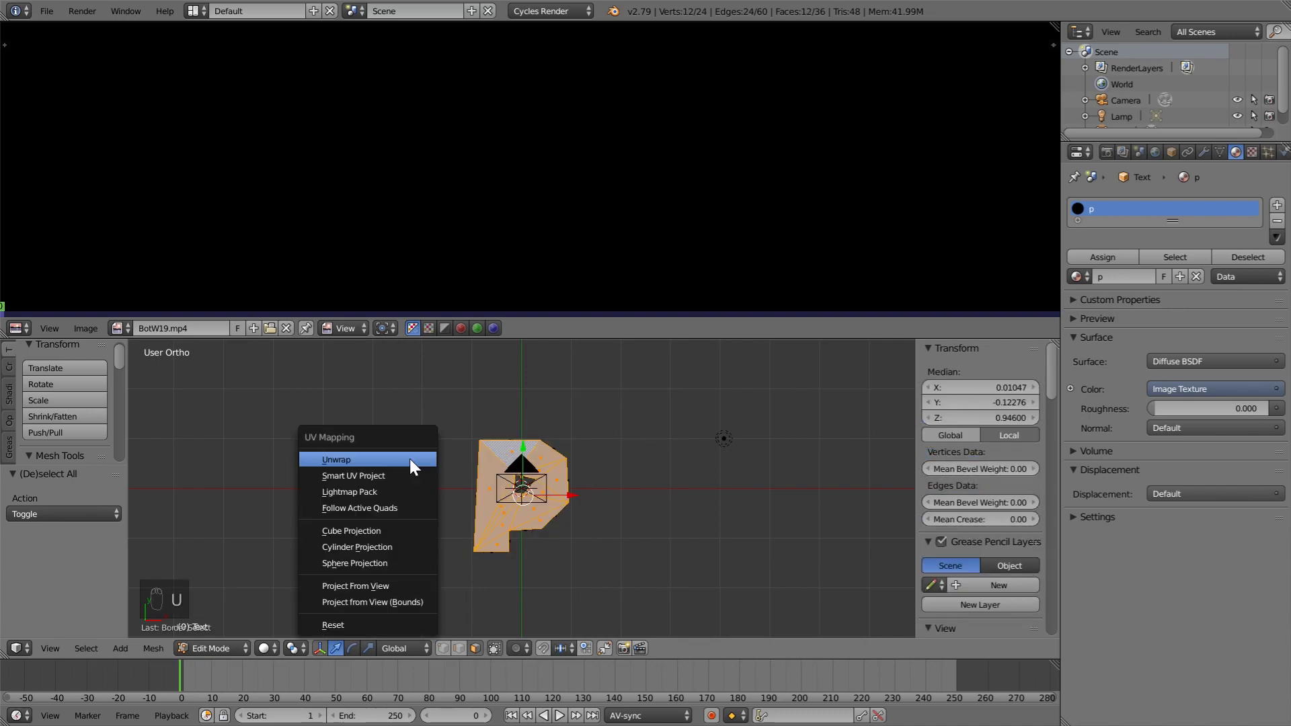
pyautogui.click(409, 459)
pyautogui.scroll(-7, 545, 246)
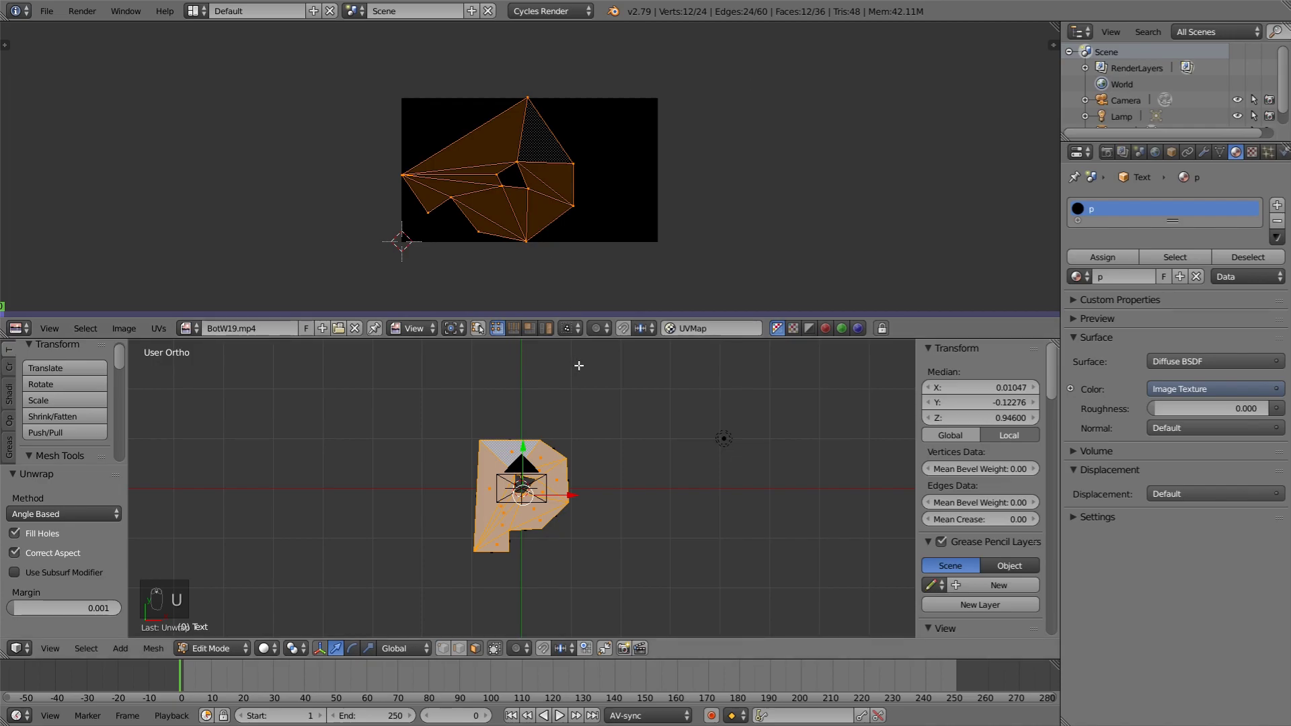
# Step: UV-map the selected faces of the letter P with Project From View
pyautogui.scroll(2, 569, 488)
pyautogui.press('u')
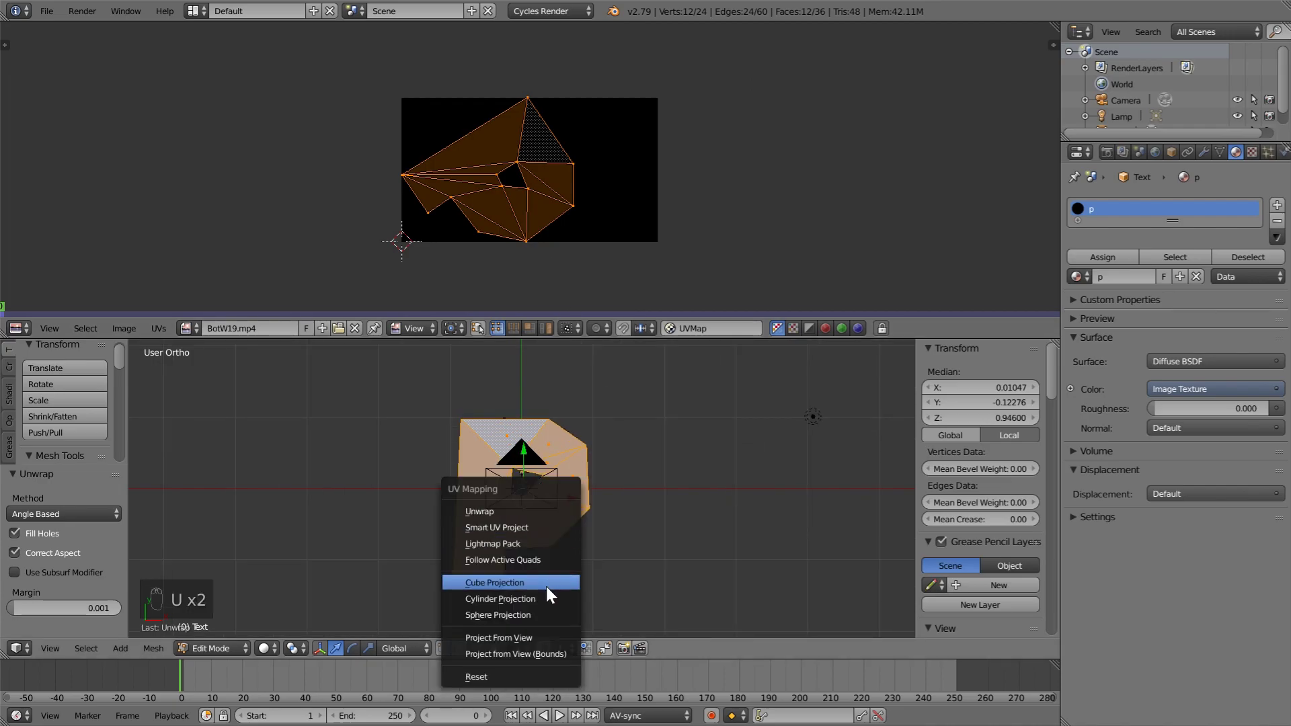
pyautogui.click(546, 630)
# Step: Scale the projected UVs up by about 4.885 to span the video frame's height and save the file
pyautogui.scroll(5, 490, 220)
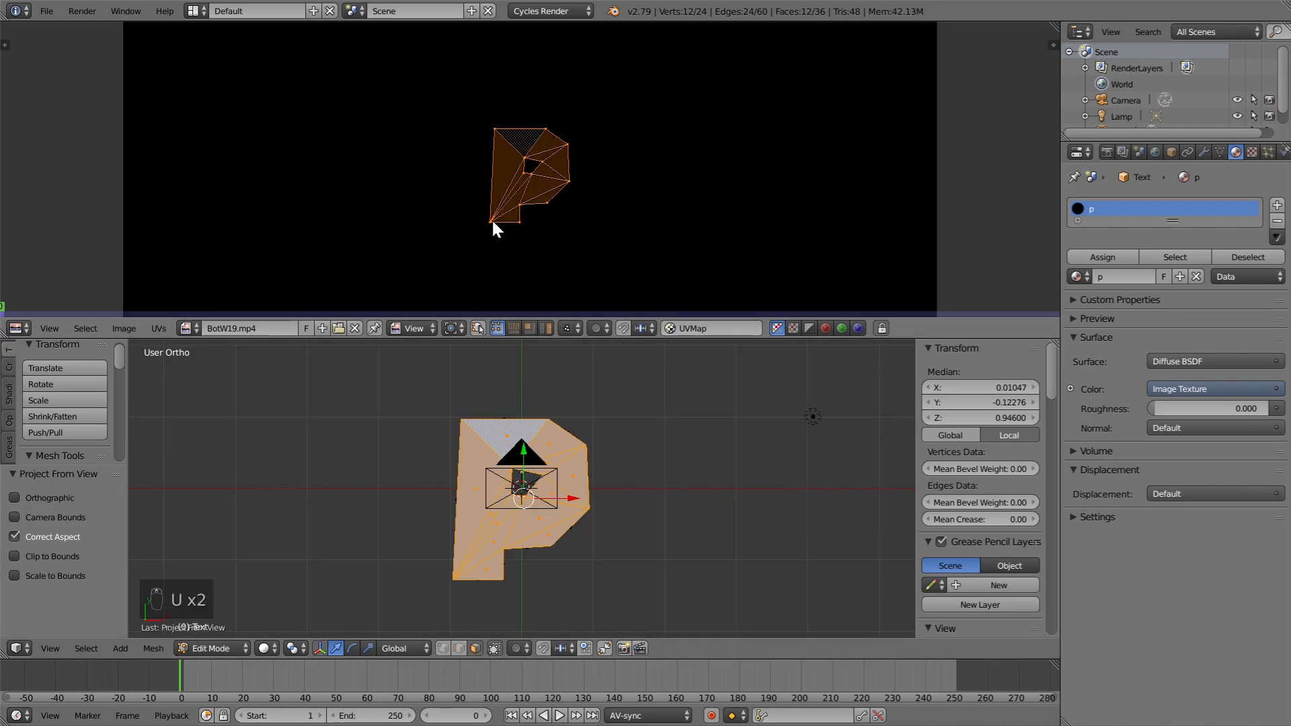
pyautogui.press('s')
pyautogui.click(700, 232)
pyautogui.scroll(-4, 700, 232)
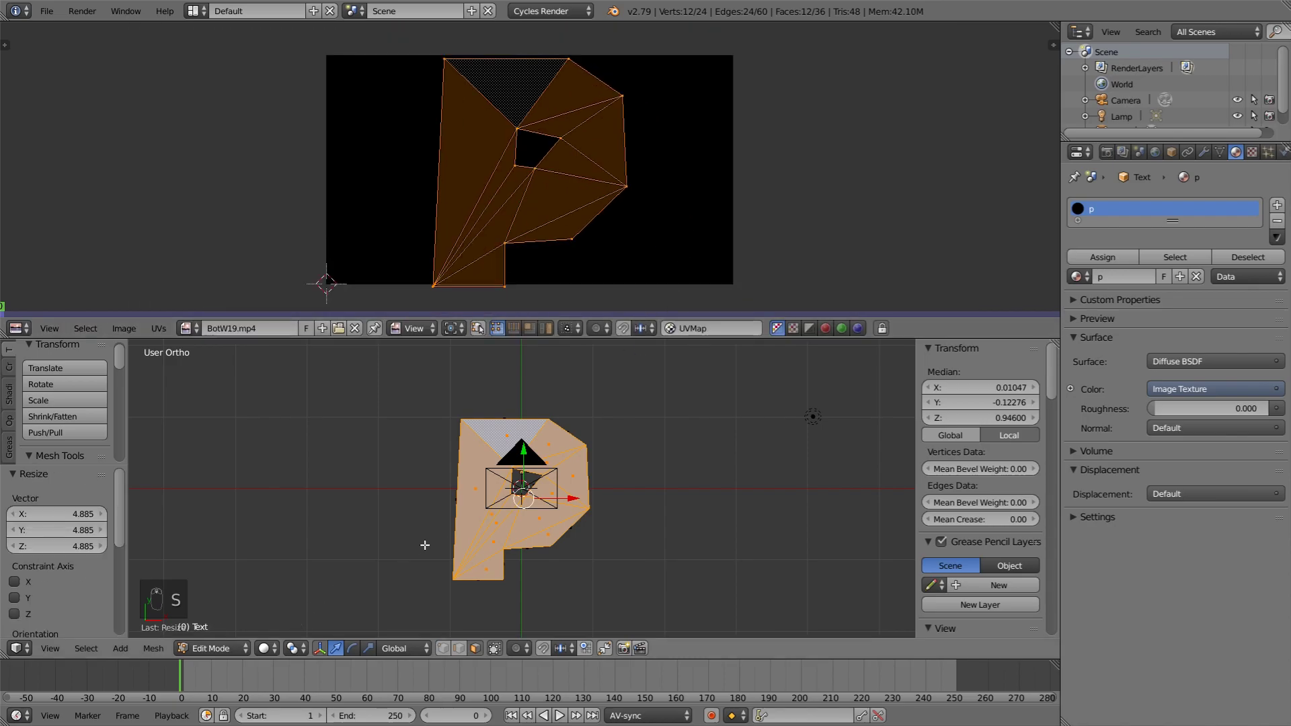
pyautogui.hotkey('ctrl', 's')
pyautogui.click(1246, 73)
# Step: Try wireframe shading on the letter P and undo the single-face selection
pyautogui.press('z')
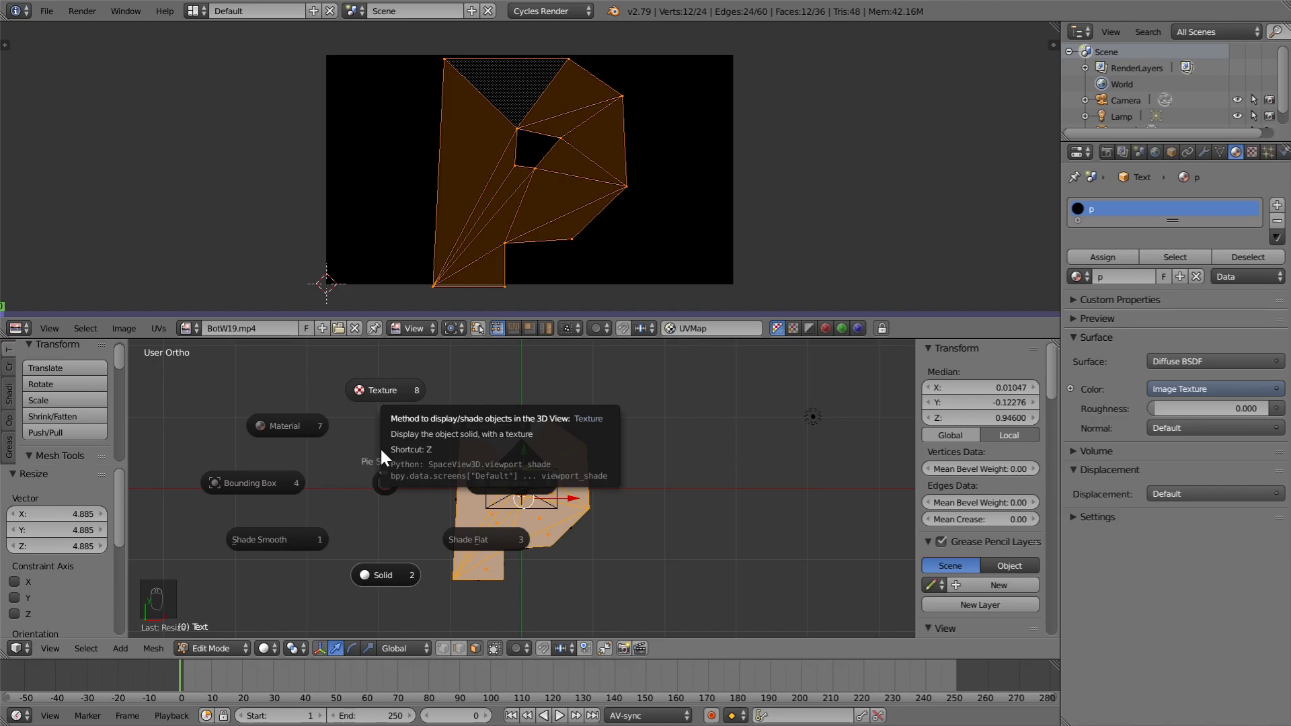
pyautogui.click(600, 487)
pyautogui.rightClick(533, 474)
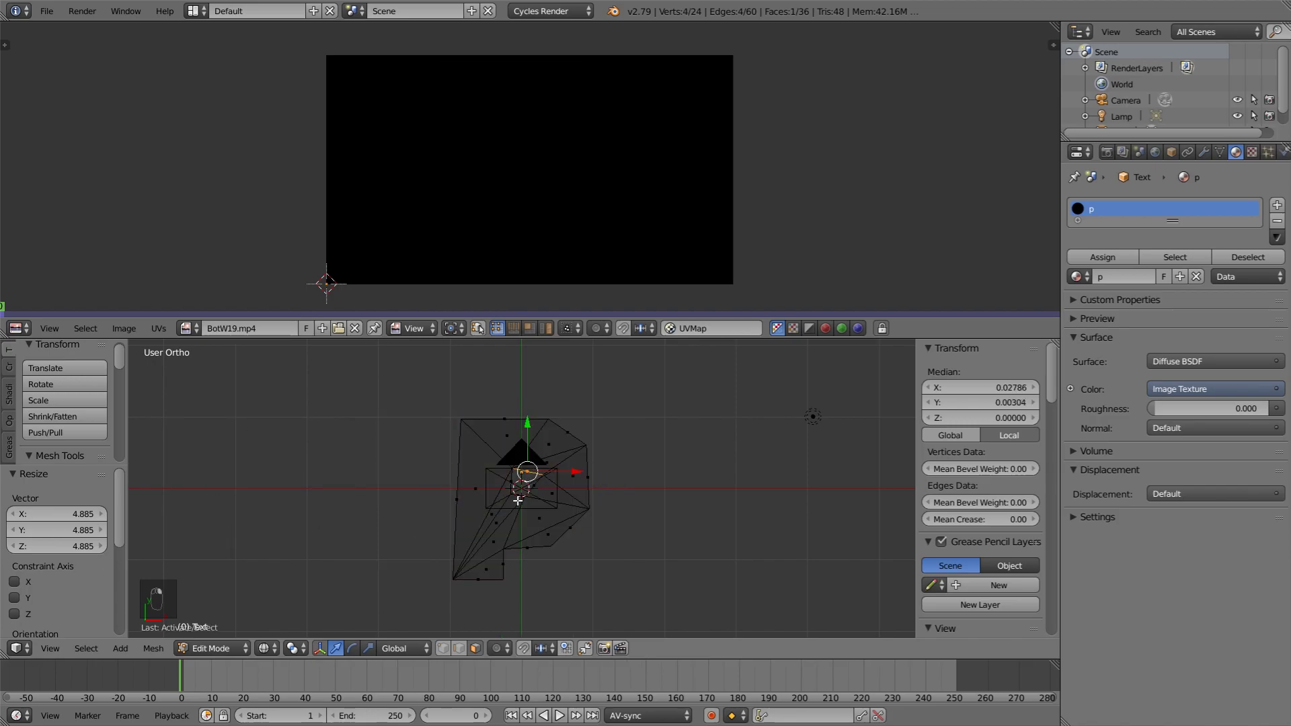
pyautogui.hotkey('ctrl', 'z')
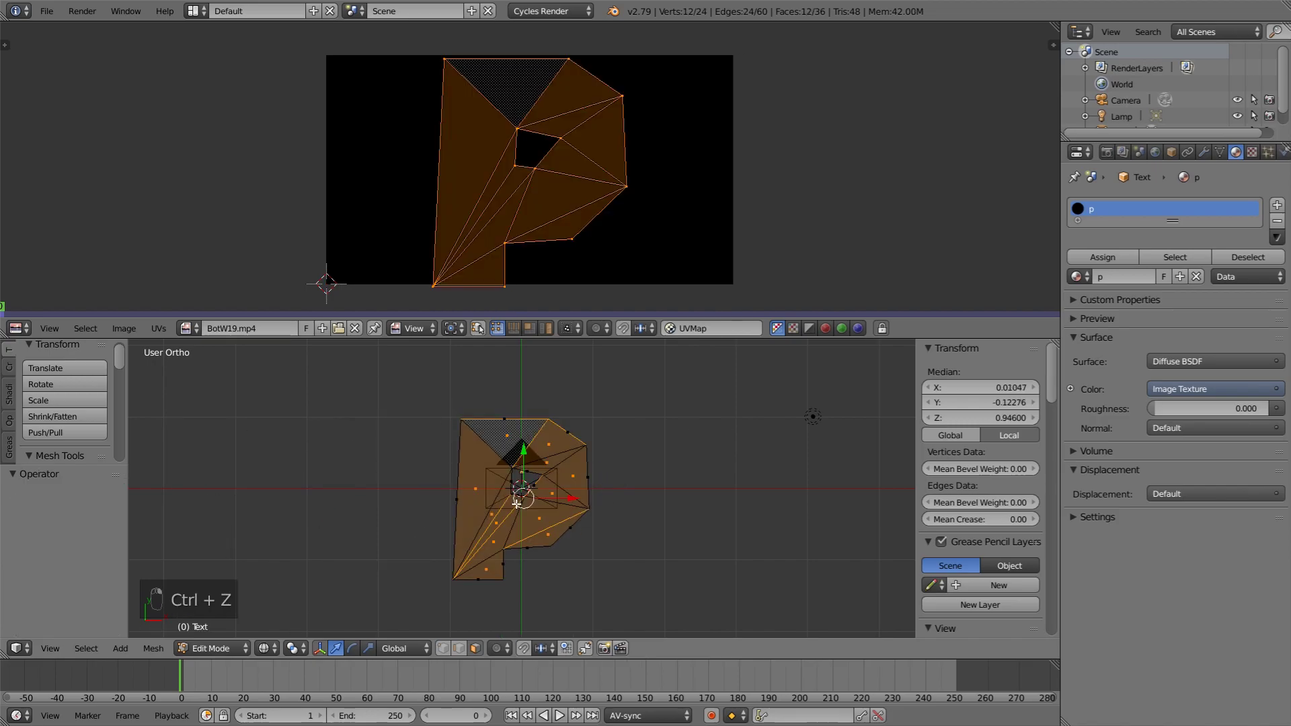
# Step: Preview the letter P with Texture shading and switch the viewport to Rendered shading
pyautogui.click(265, 645)
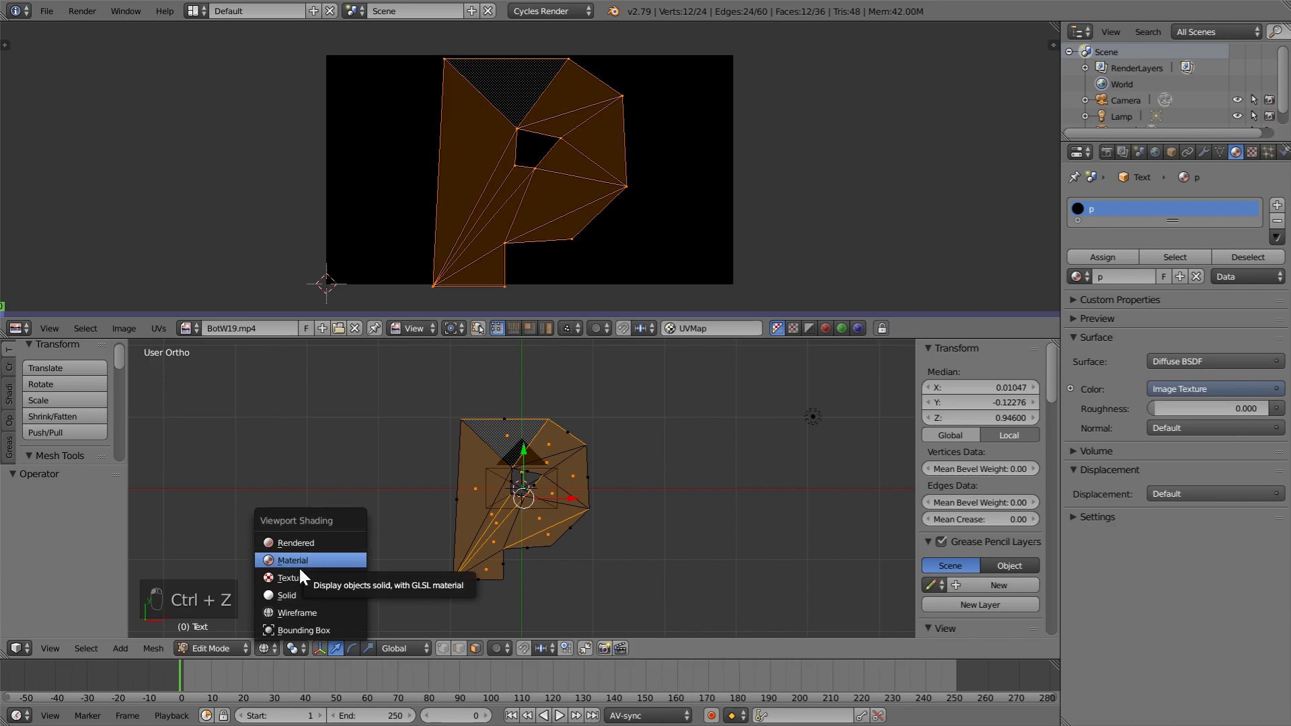
pyautogui.click(297, 578)
pyautogui.click(267, 648)
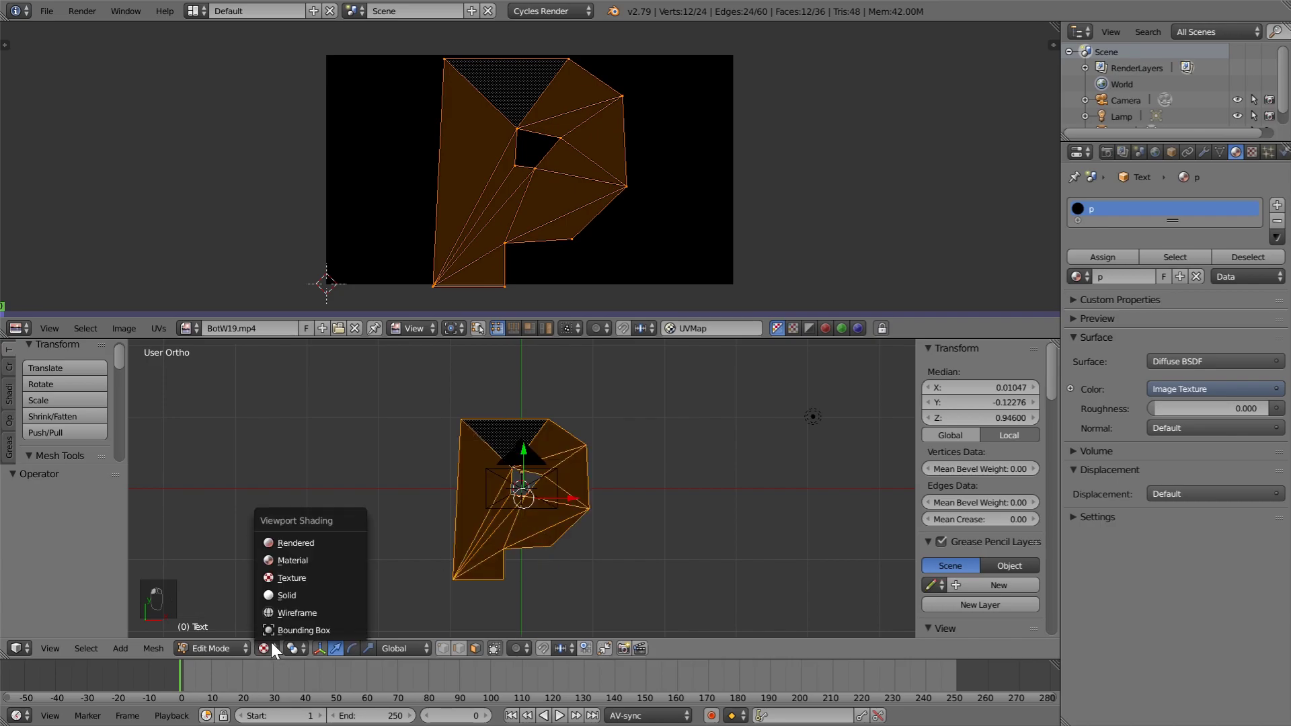
pyautogui.click(311, 530)
# Step: Scale the letter P's UVs down to about 0.763 so they sit inside the video frame
pyautogui.scroll(-3, 422, 502)
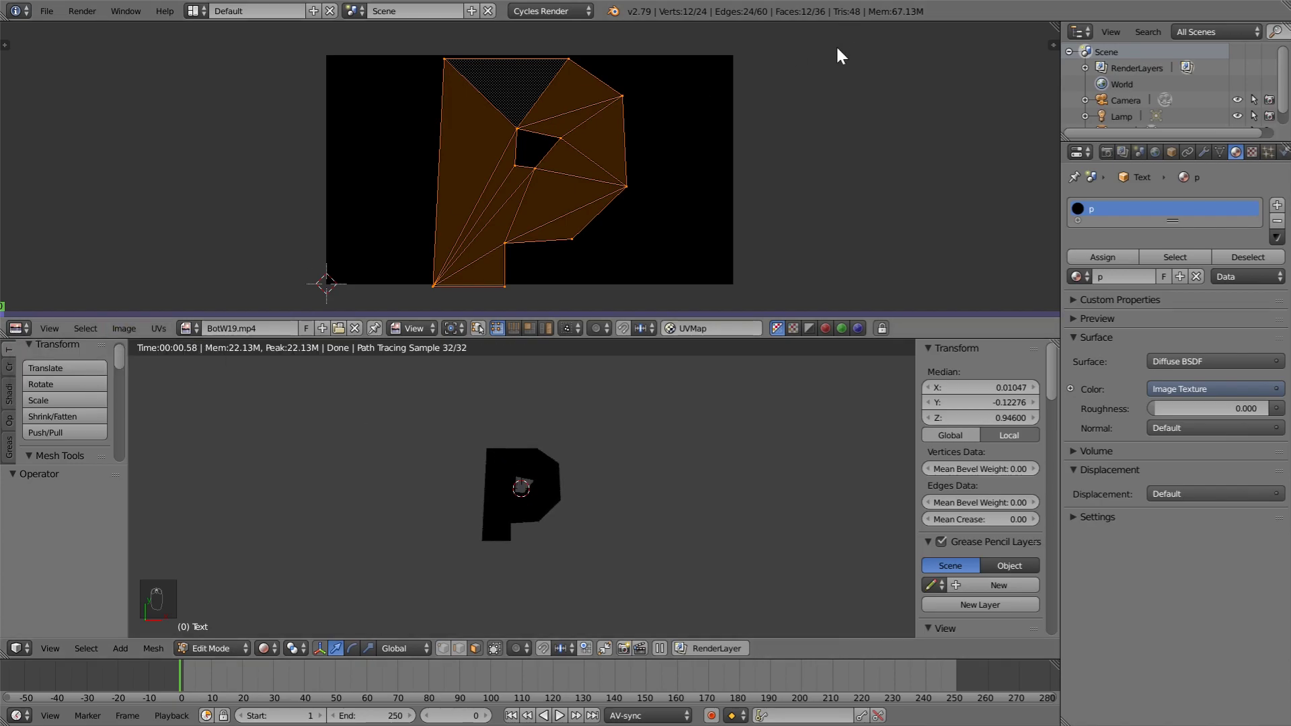
pyautogui.press('s')
pyautogui.click(740, 162)
# Step: Set the movie texture's Offset to 5000 in the Node Editor and advance the timeline to frame 1
pyautogui.click(18, 329)
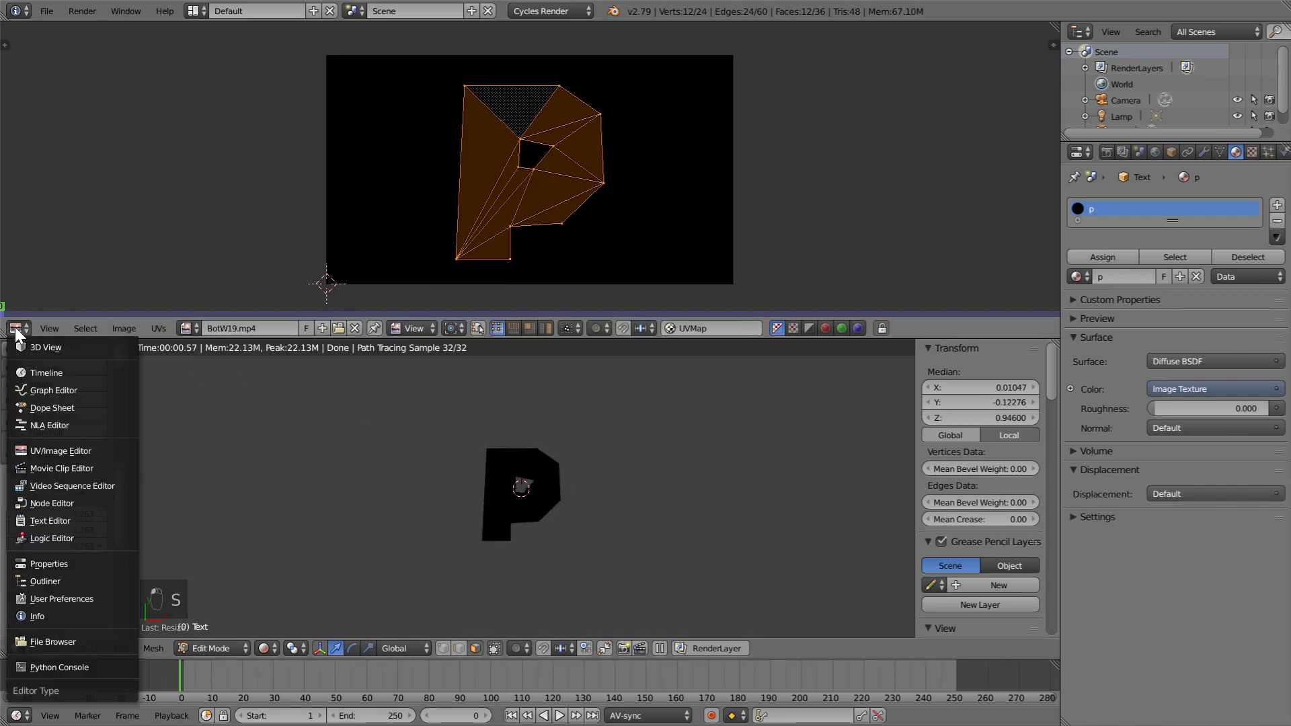
pyautogui.click(63, 503)
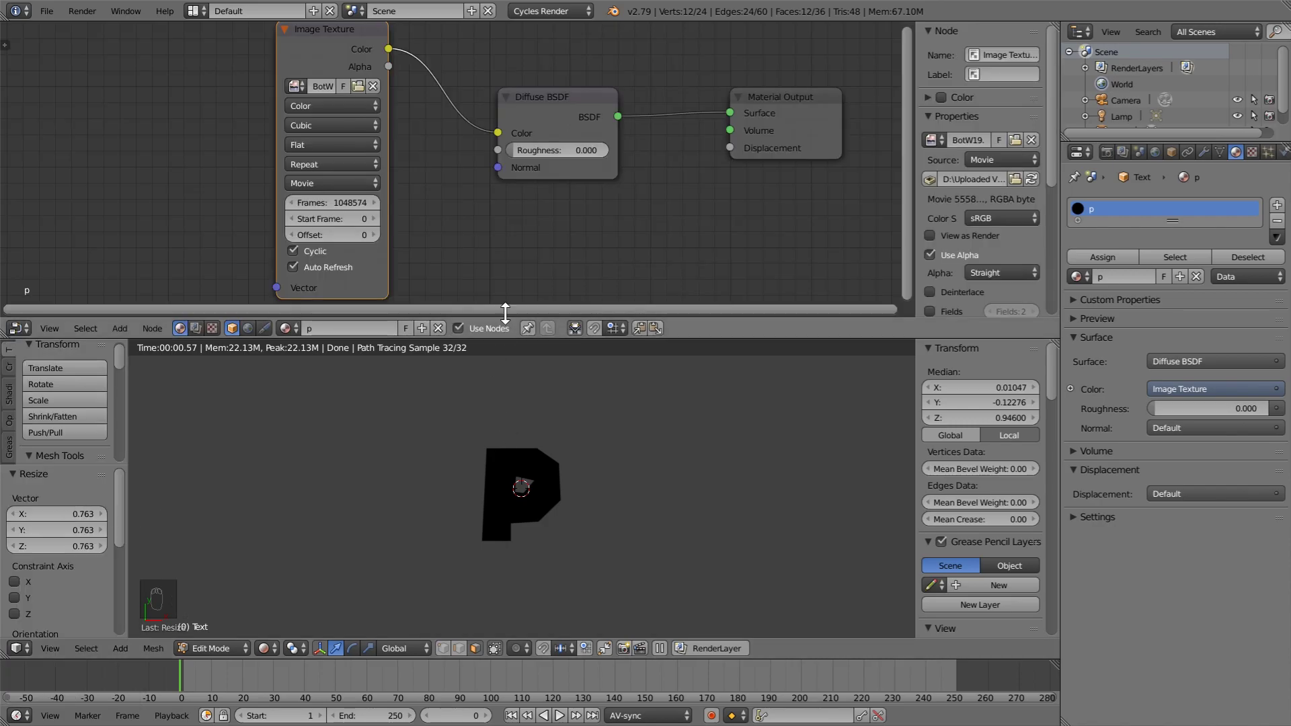
pyautogui.click(323, 240)
pyautogui.write('5000')
pyautogui.press('Return')
pyautogui.press('Right')
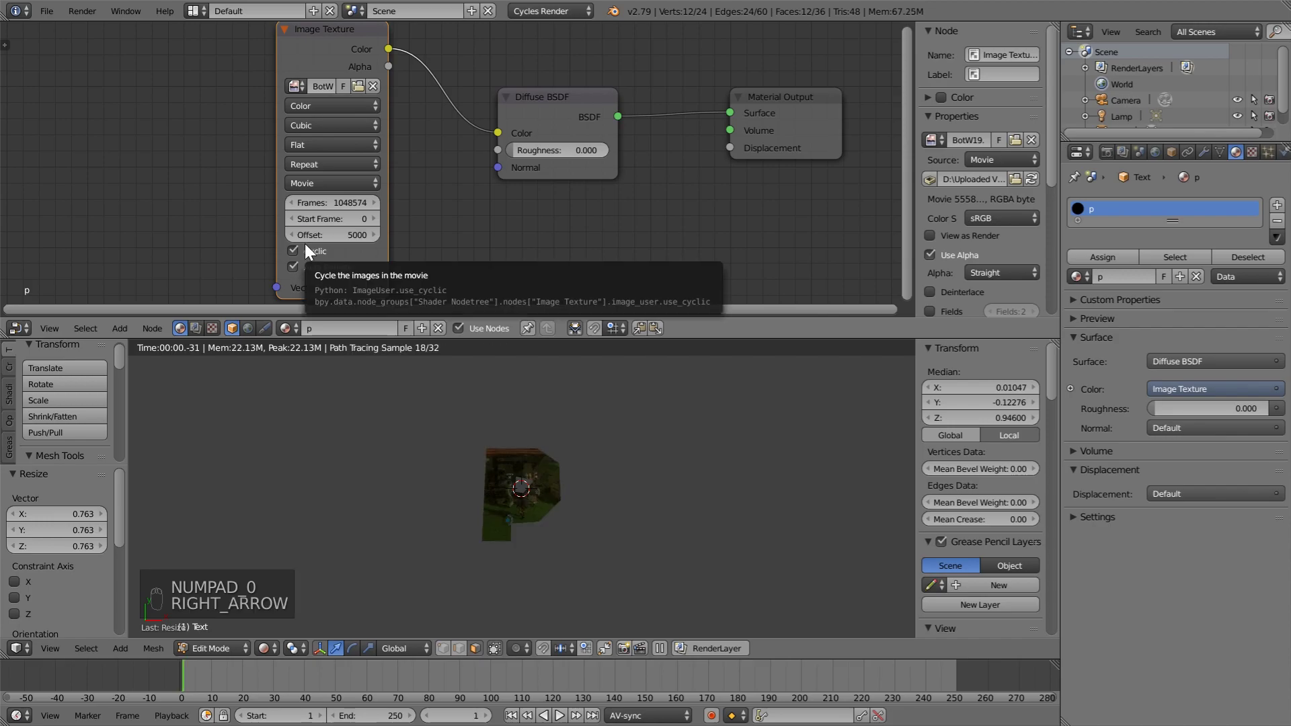
pyautogui.scroll(7, 449, 491)
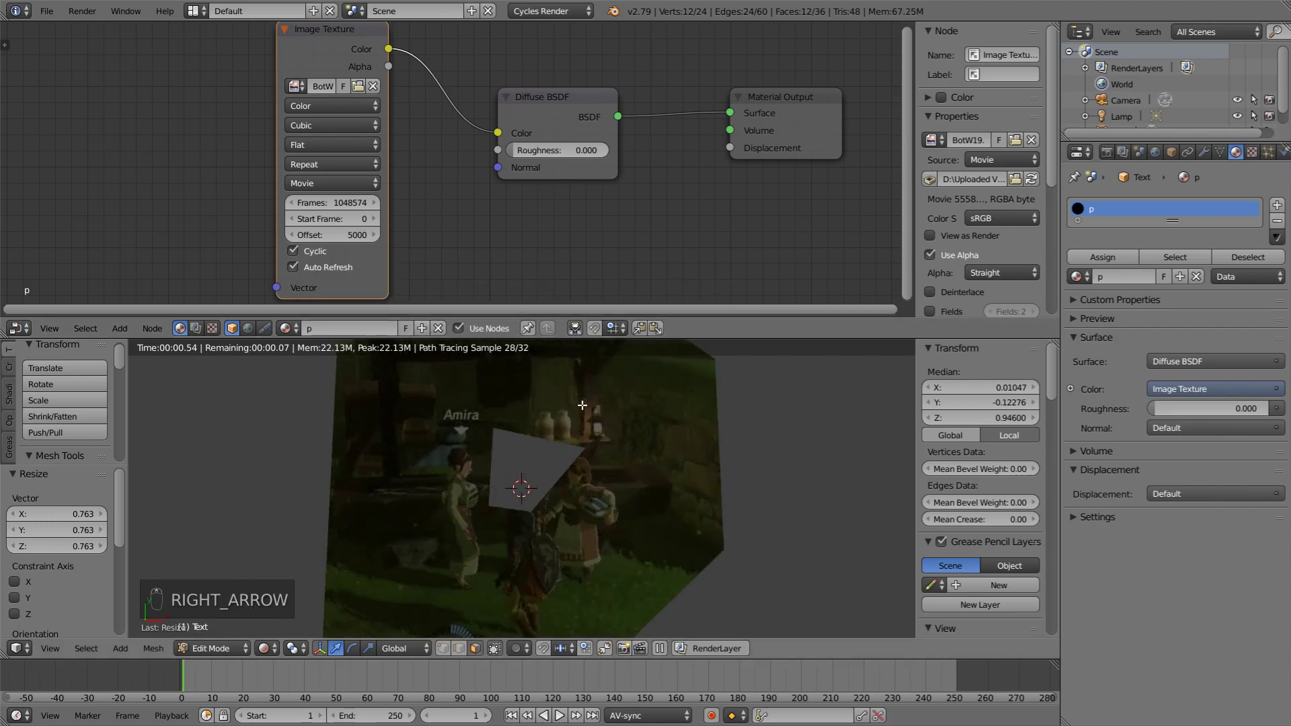
pyautogui.scroll(-3, 567, 524)
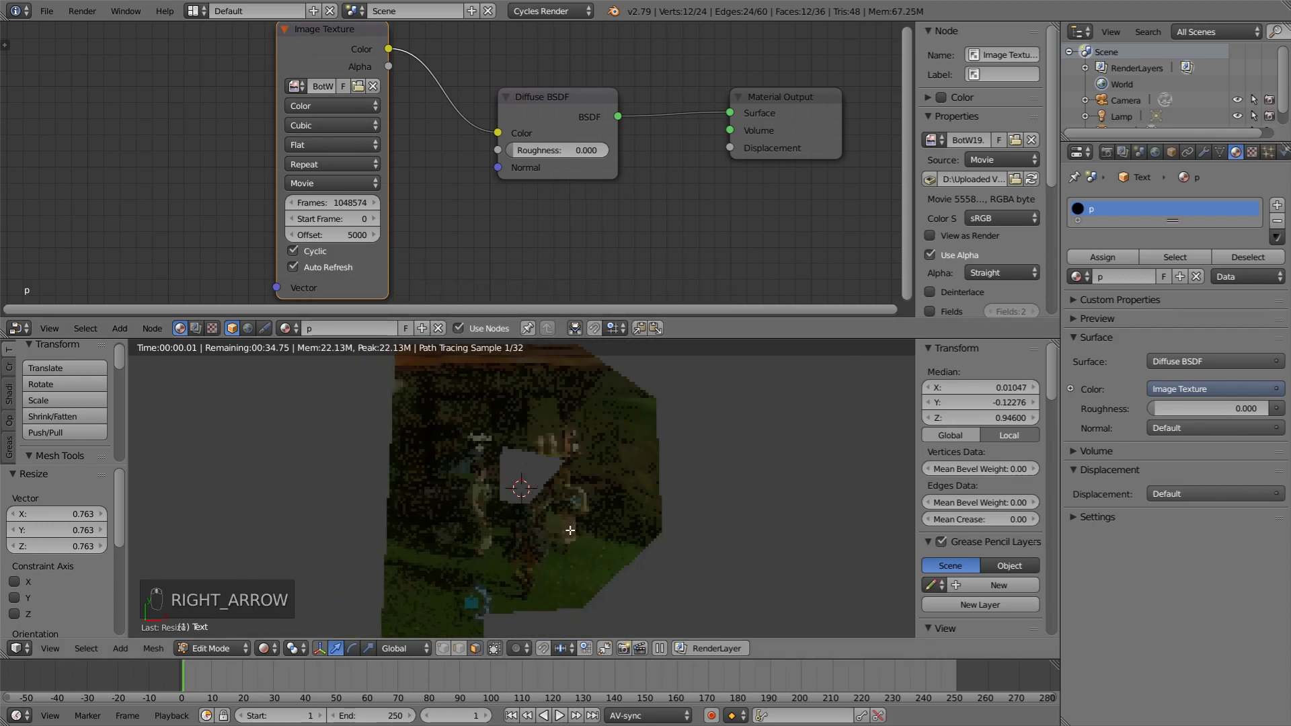
# Step: Bring the letter P's UV layout over BotW19.mp4 back up in place of the node tree
pyautogui.click(17, 328)
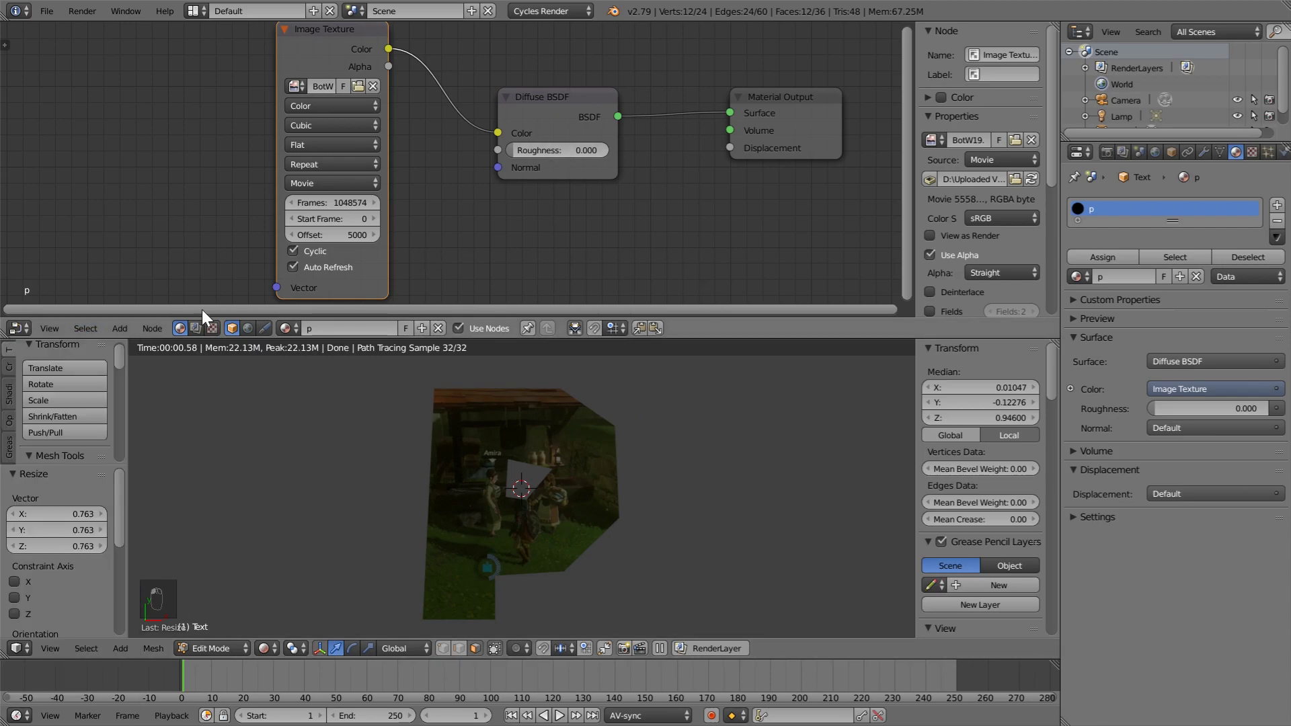
pyautogui.click(18, 329)
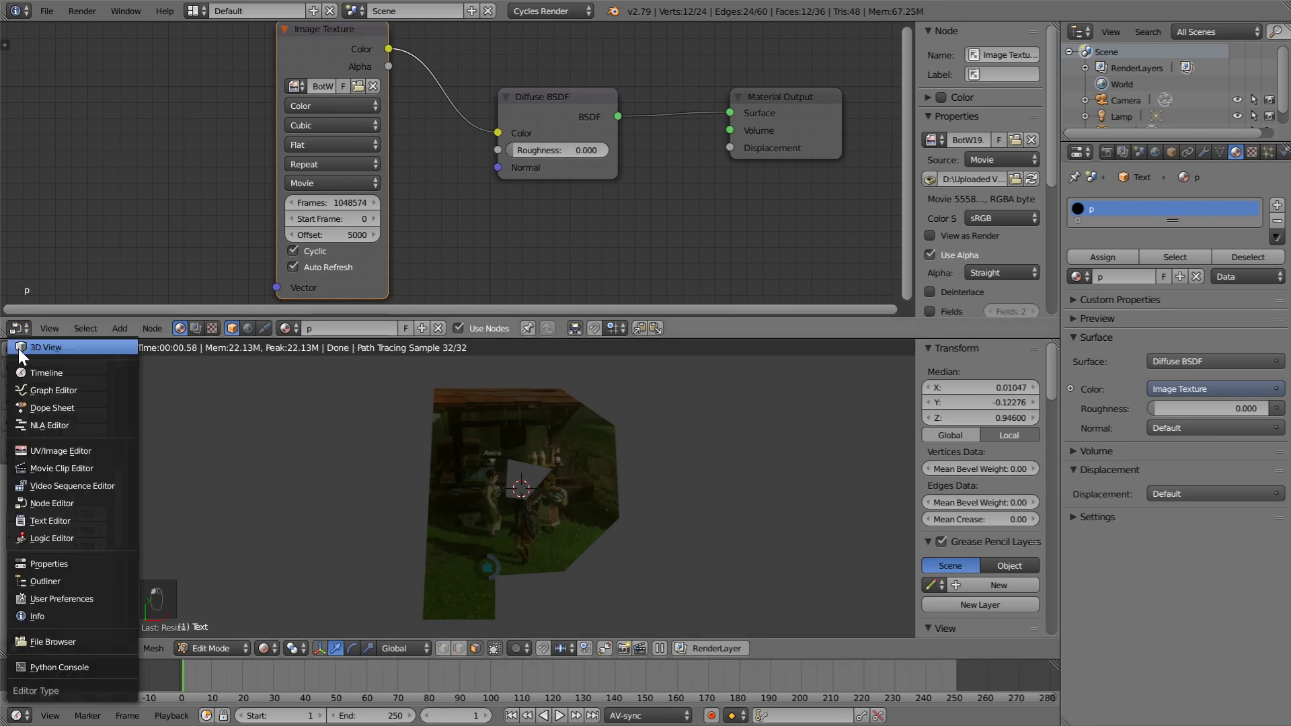
pyautogui.click(58, 449)
pyautogui.scroll(-2, 588, 215)
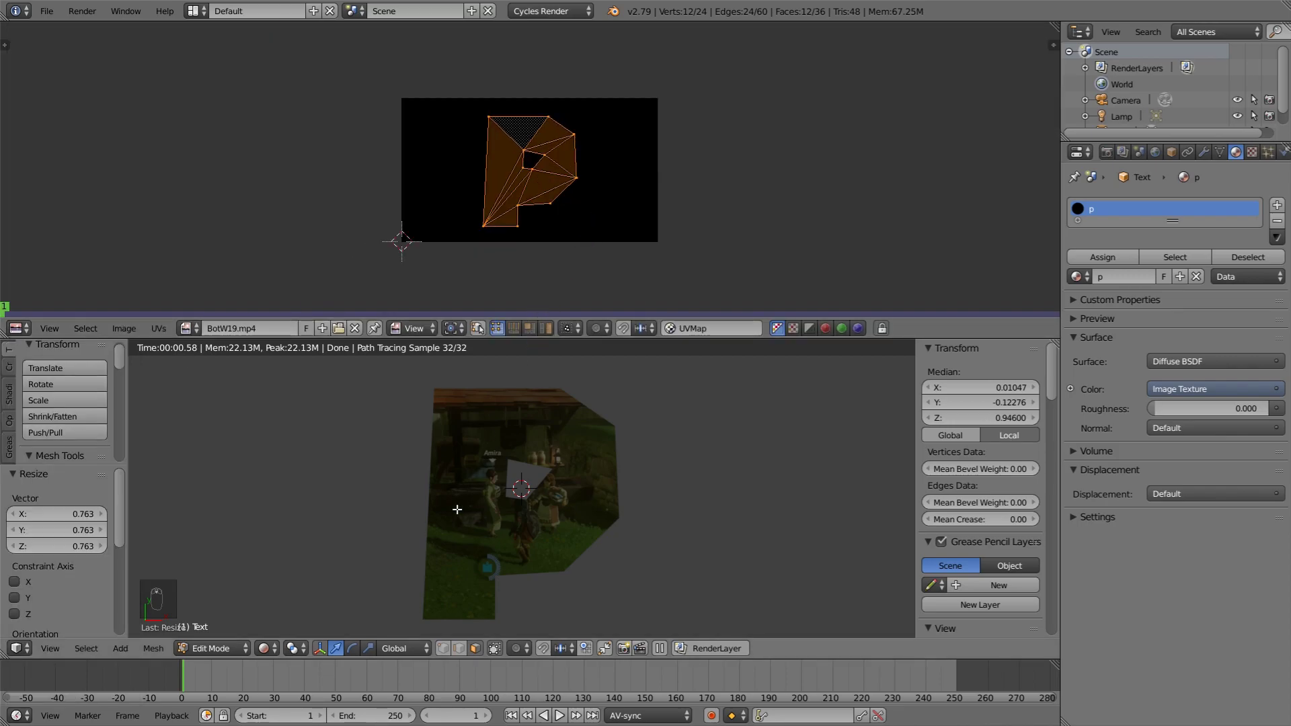
# Step: Shift the letter P's UVs over the video frame by about 0.081 in X and 0.011 in Y
pyautogui.press('g')
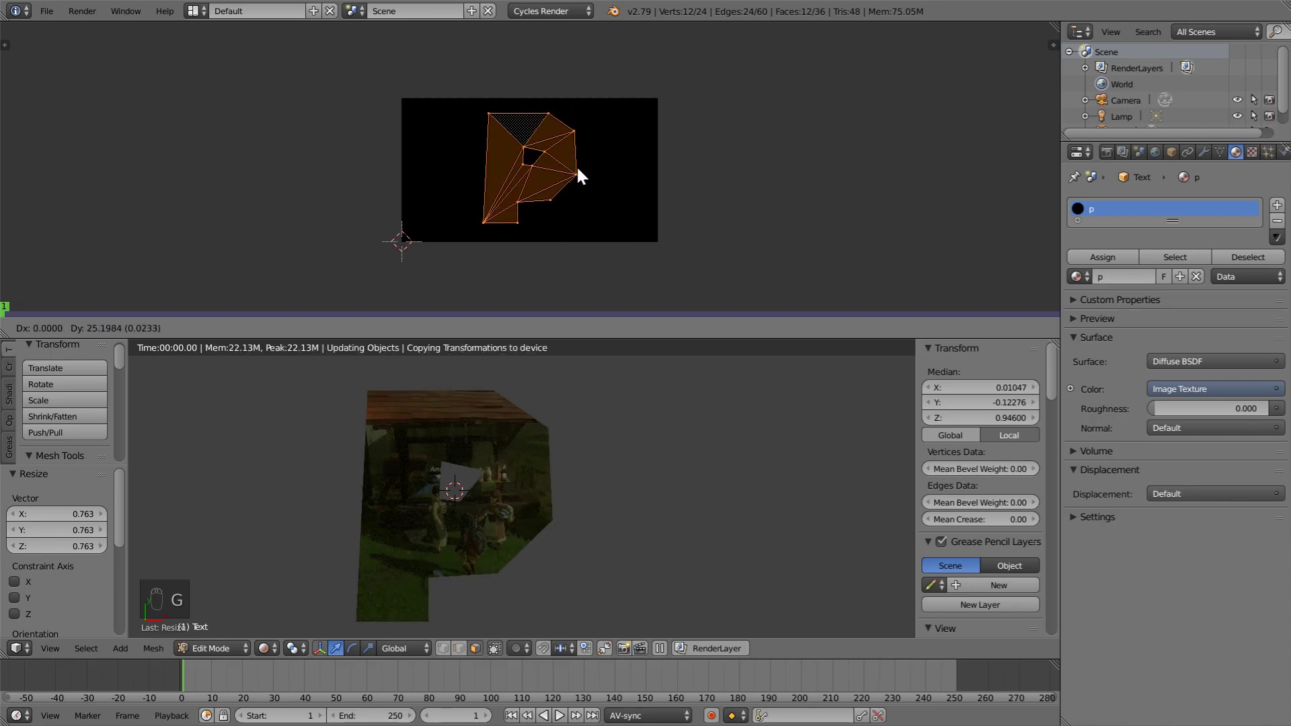
pyautogui.rightClick(577, 174)
pyautogui.scroll(3, 565, 161)
pyautogui.scroll(-2, 471, 108)
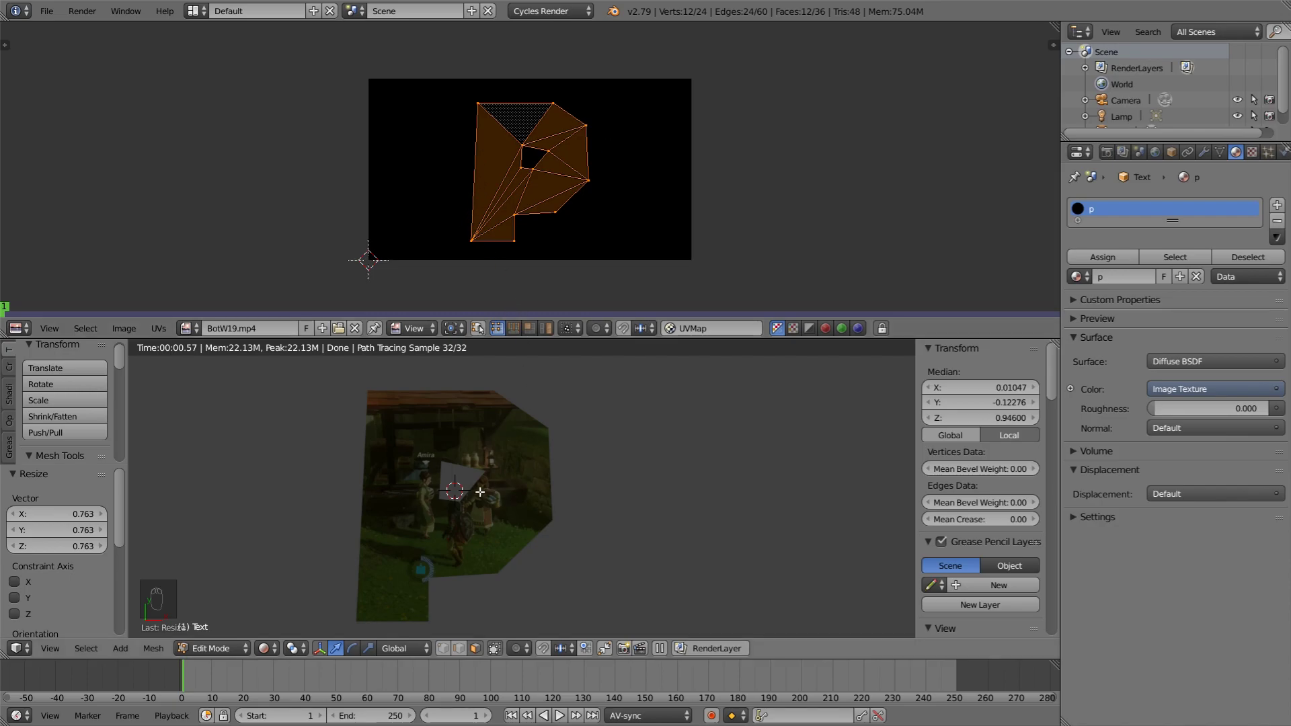
pyautogui.press('g')
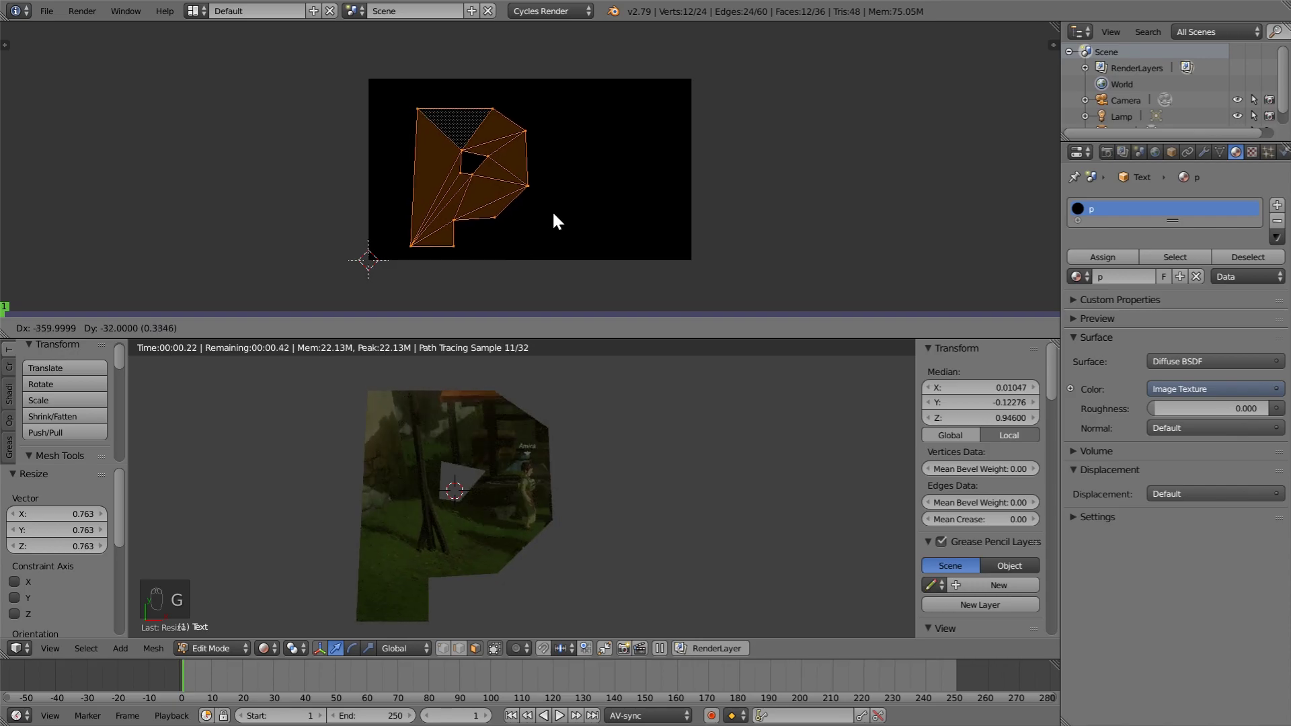
pyautogui.click(620, 205)
pyautogui.press('g')
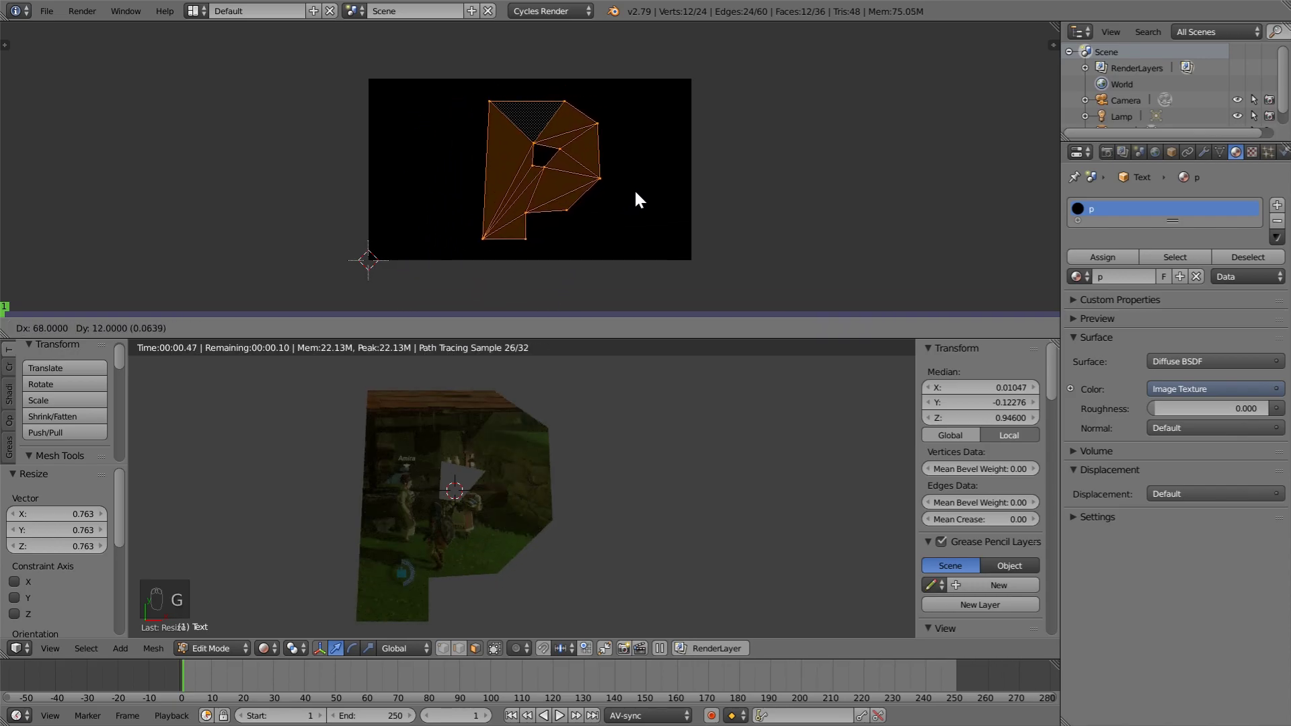
pyautogui.click(637, 200)
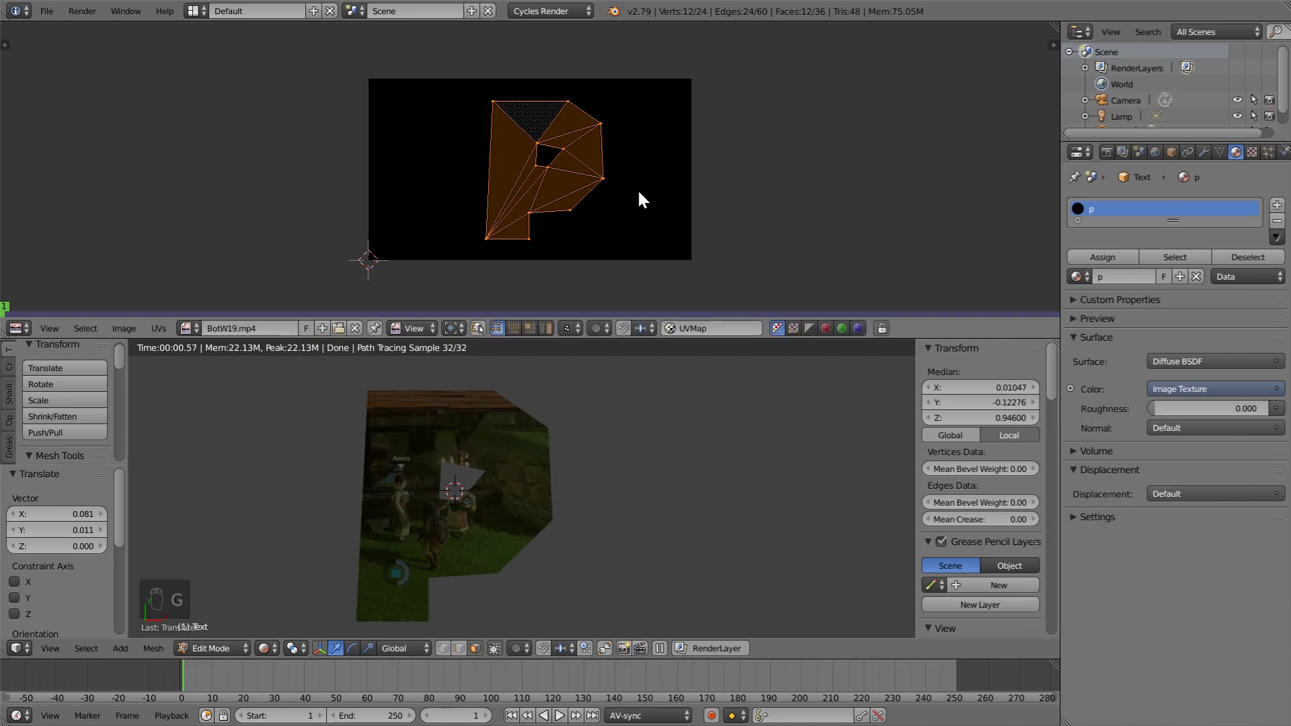
# Step: Step the timeline forward to frame 38 to check how the video texture plays on the letter P
pyautogui.moveTo(542, 283); pyautogui.dragTo(563, 213, button='middle')
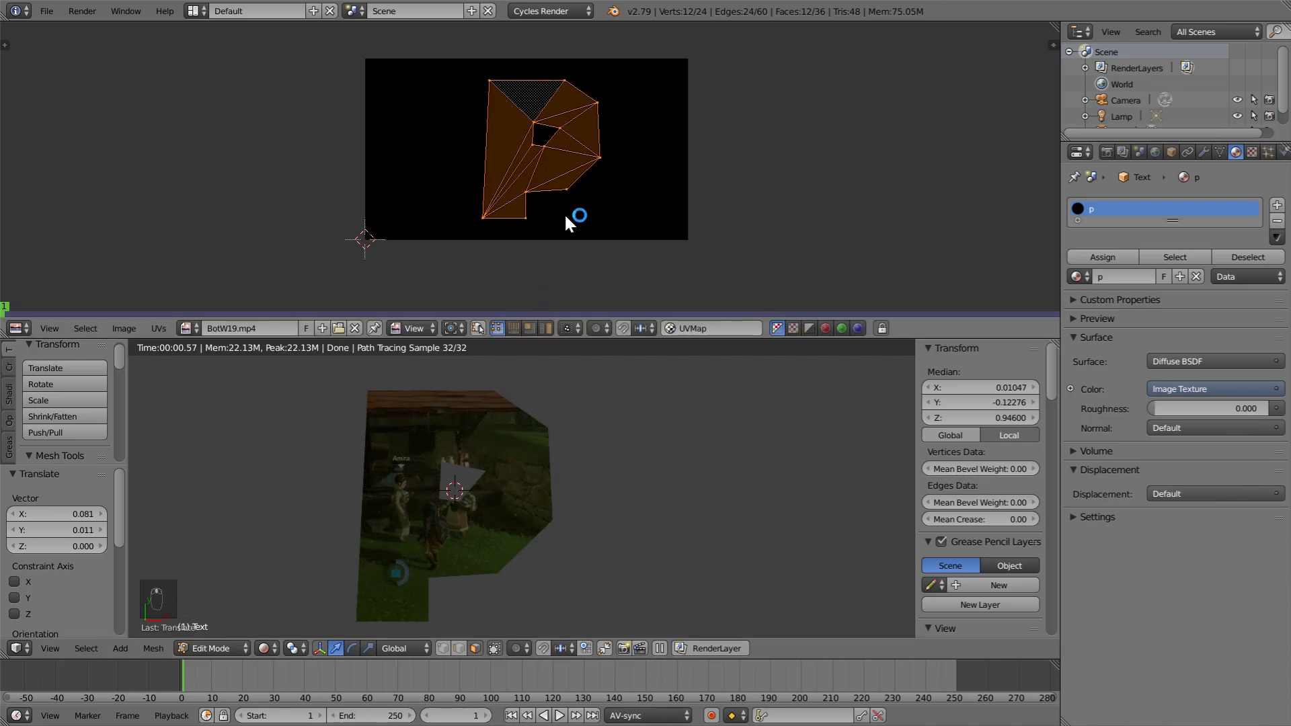
pyautogui.press('Right')
pyautogui.press('Right')
pyautogui.press('Right')
pyautogui.press('Right')
pyautogui.press('Right')
pyautogui.press('Right')
pyautogui.press('Right')
pyautogui.press('Right')
pyautogui.press('Right')
pyautogui.press('Right')
pyautogui.press('Right')
pyautogui.press('Right')
pyautogui.press('Right')
pyautogui.press('Right')
pyautogui.press('Right')
pyautogui.press('Right')
pyautogui.press('Right')
pyautogui.press('Right')
pyautogui.press('Right')
pyautogui.press('Right')
pyautogui.press('Right')
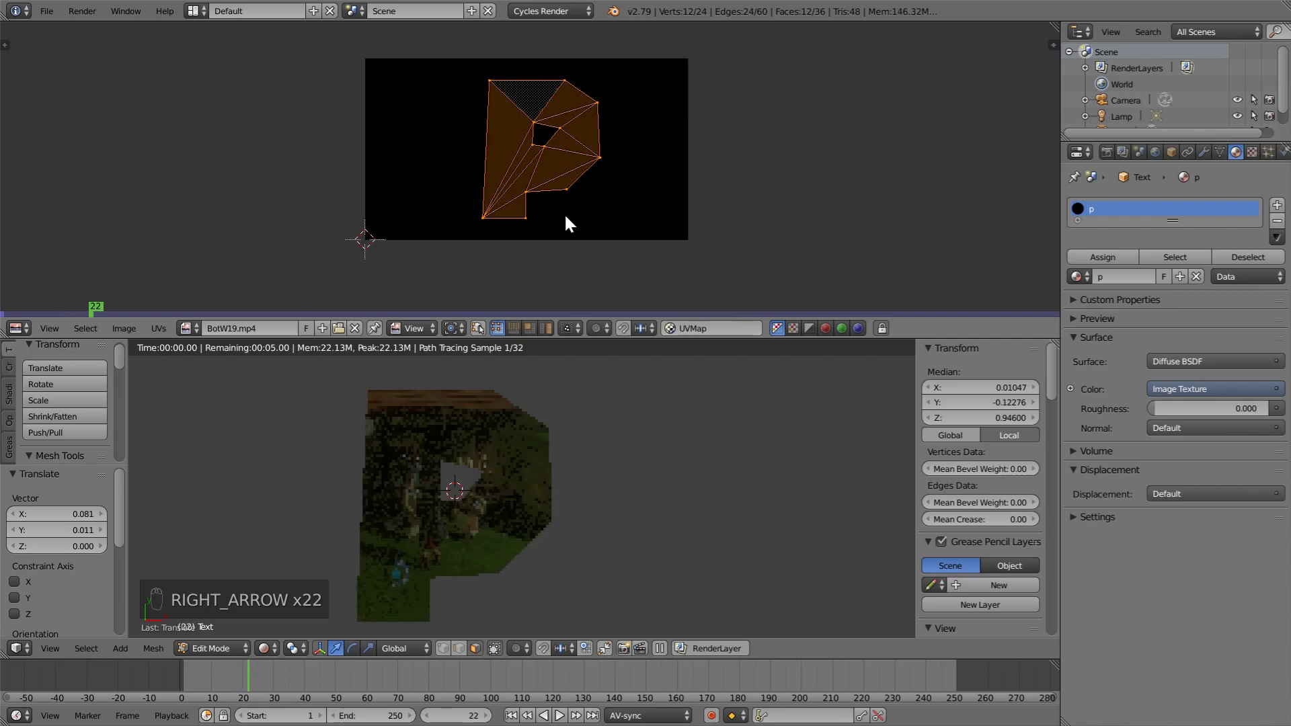
pyautogui.press('Right')
pyautogui.press('Right')
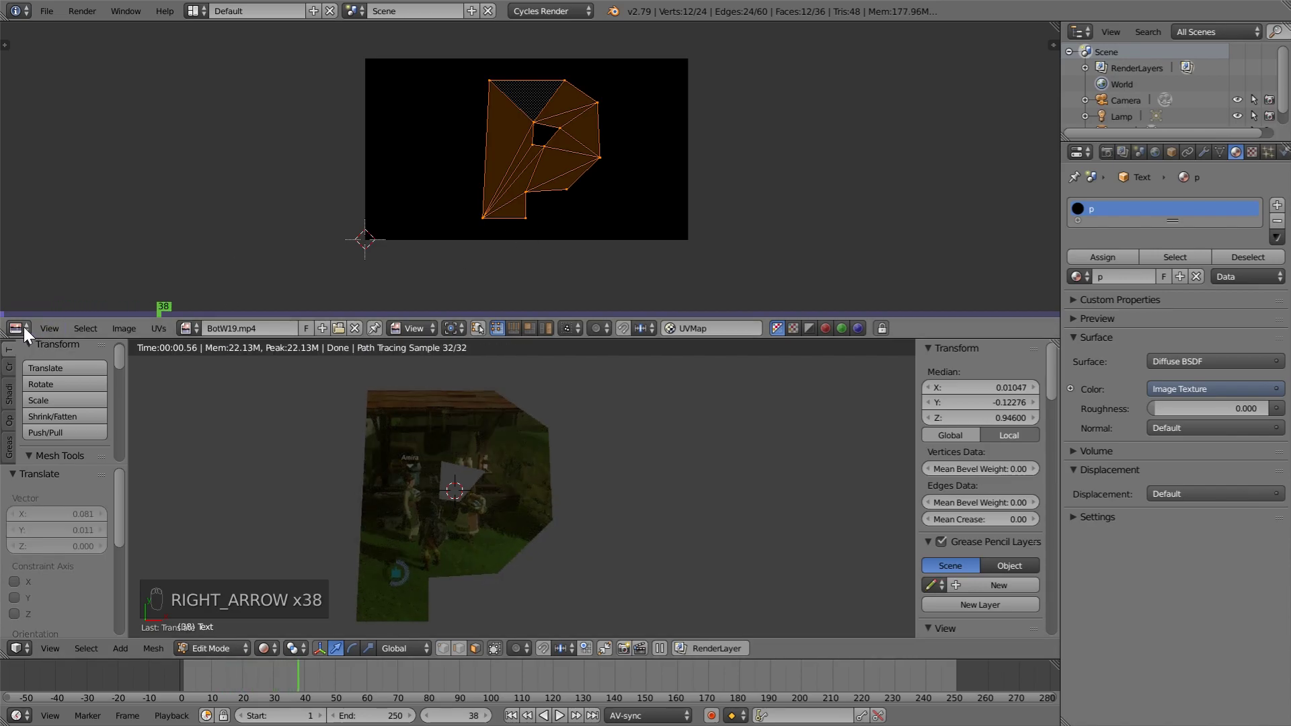
# Step: Extend the 3D view over the UV editor's area and show the letter P in perspective with Material shading
pyautogui.hotkey('ctrl', 'space')
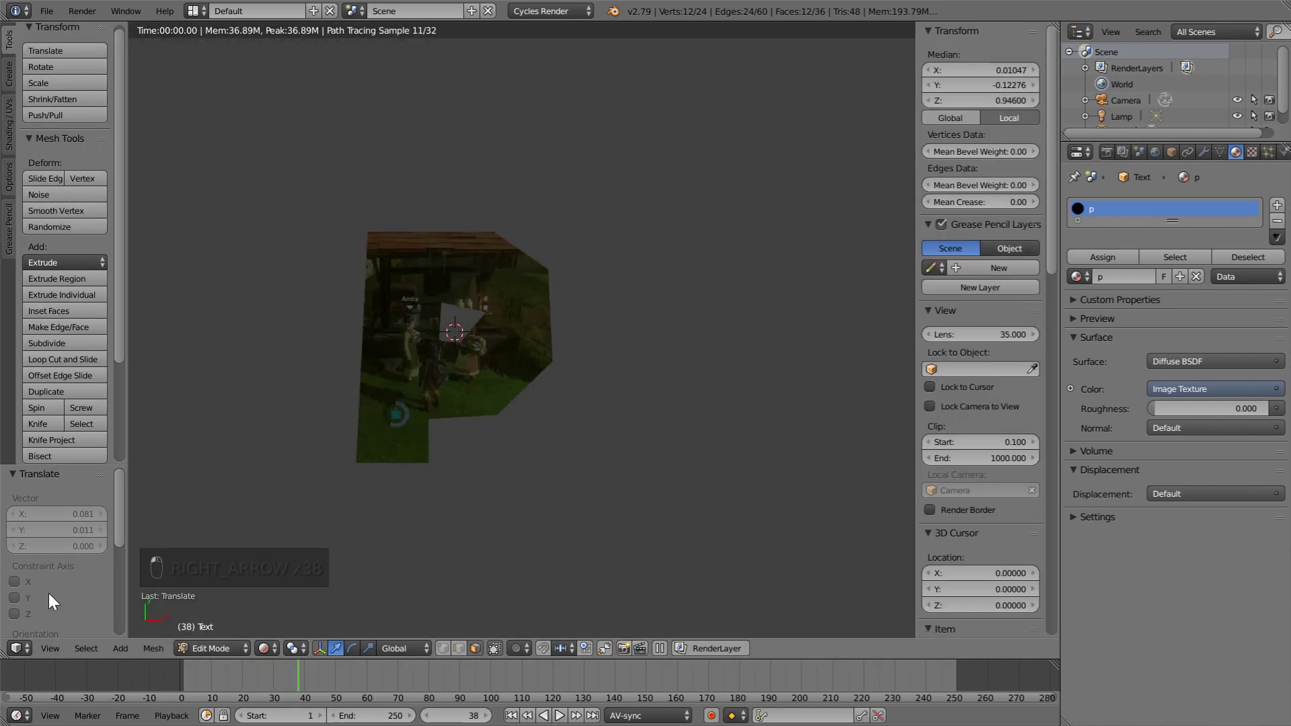
pyautogui.press('Tab')
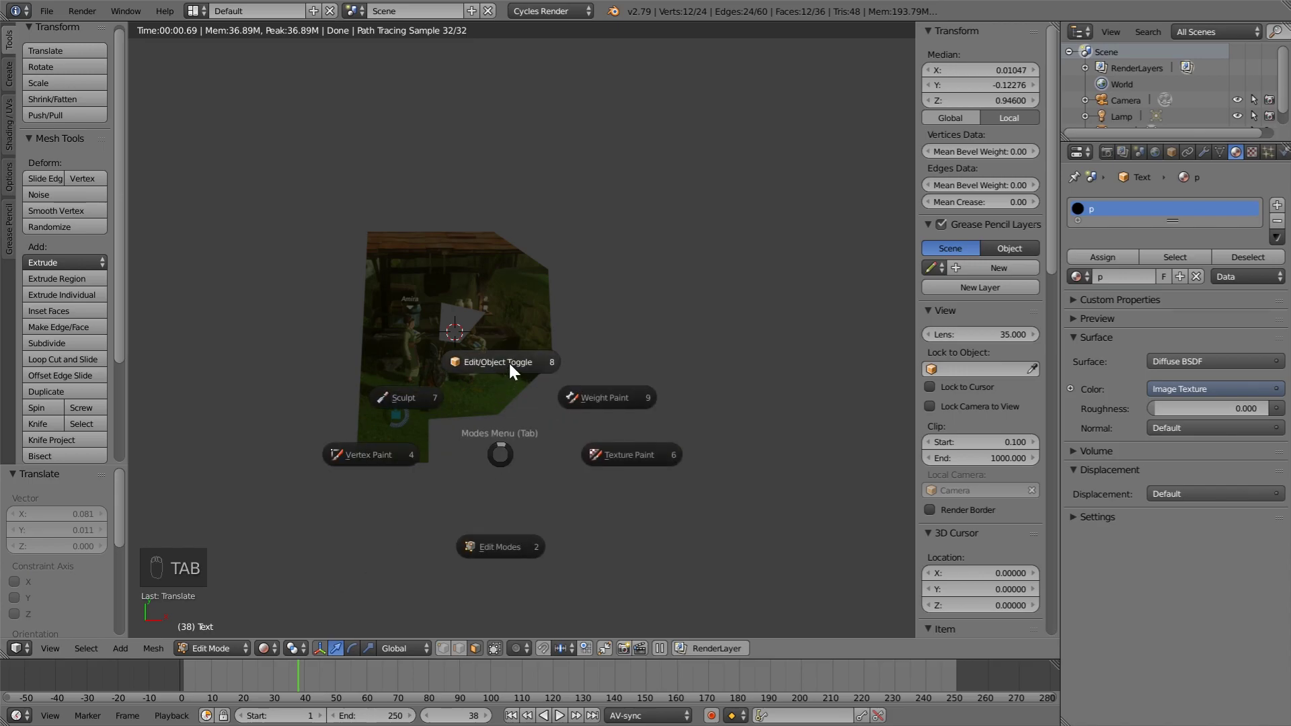
pyautogui.press('Escape')
pyautogui.moveTo(488, 386); pyautogui.dragTo(337, 519, button='middle')
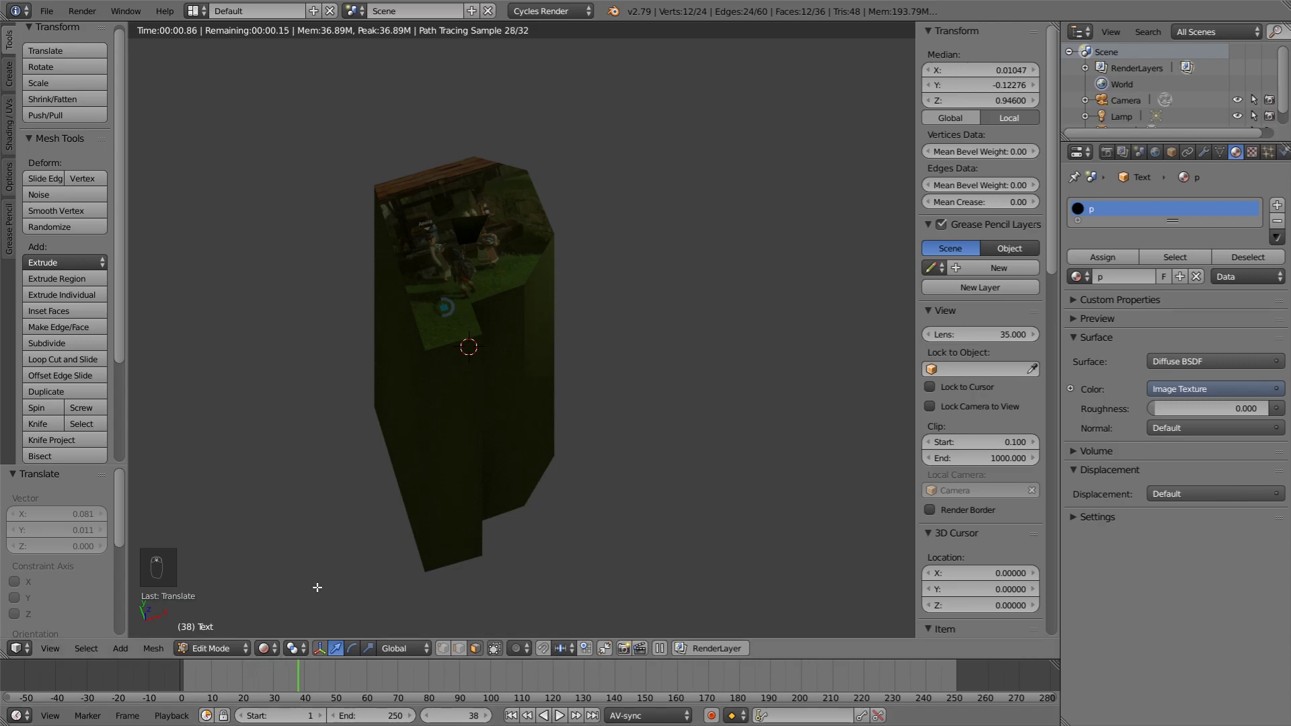
pyautogui.press('KP_5')
pyautogui.moveTo(543, 375); pyautogui.dragTo(401, 410, button='middle')
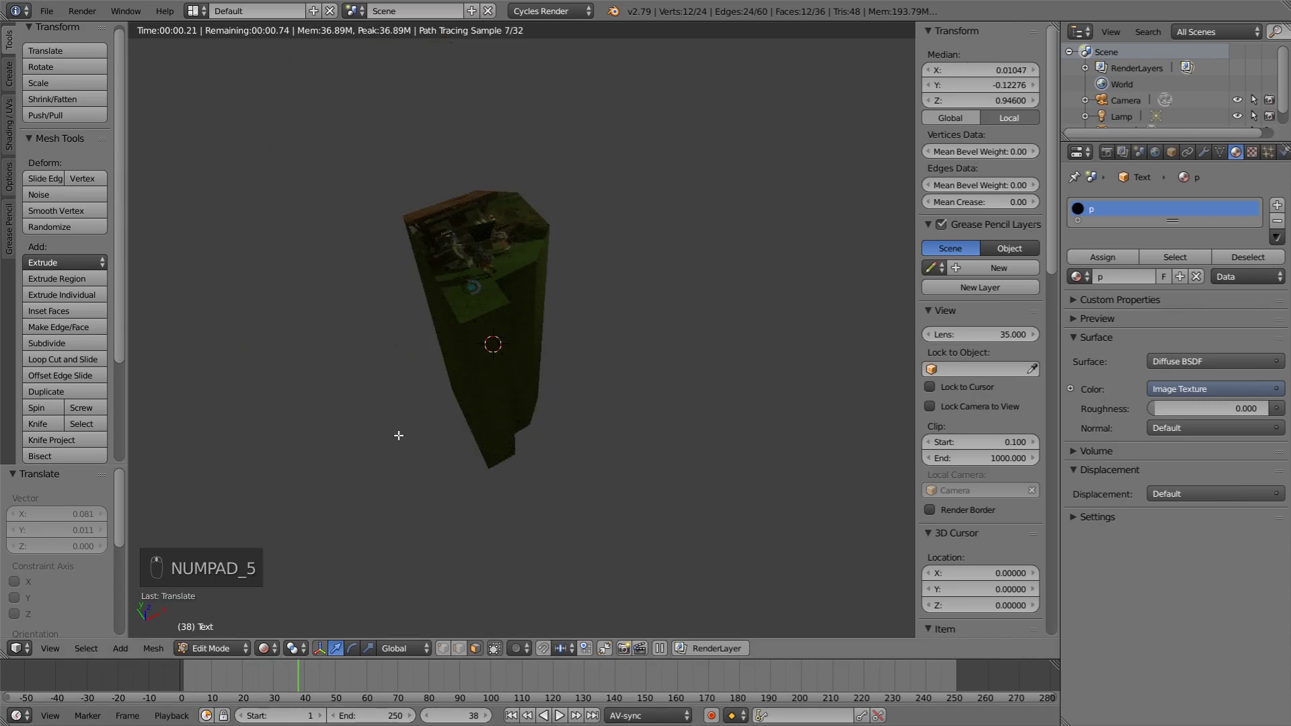
pyautogui.click(269, 647)
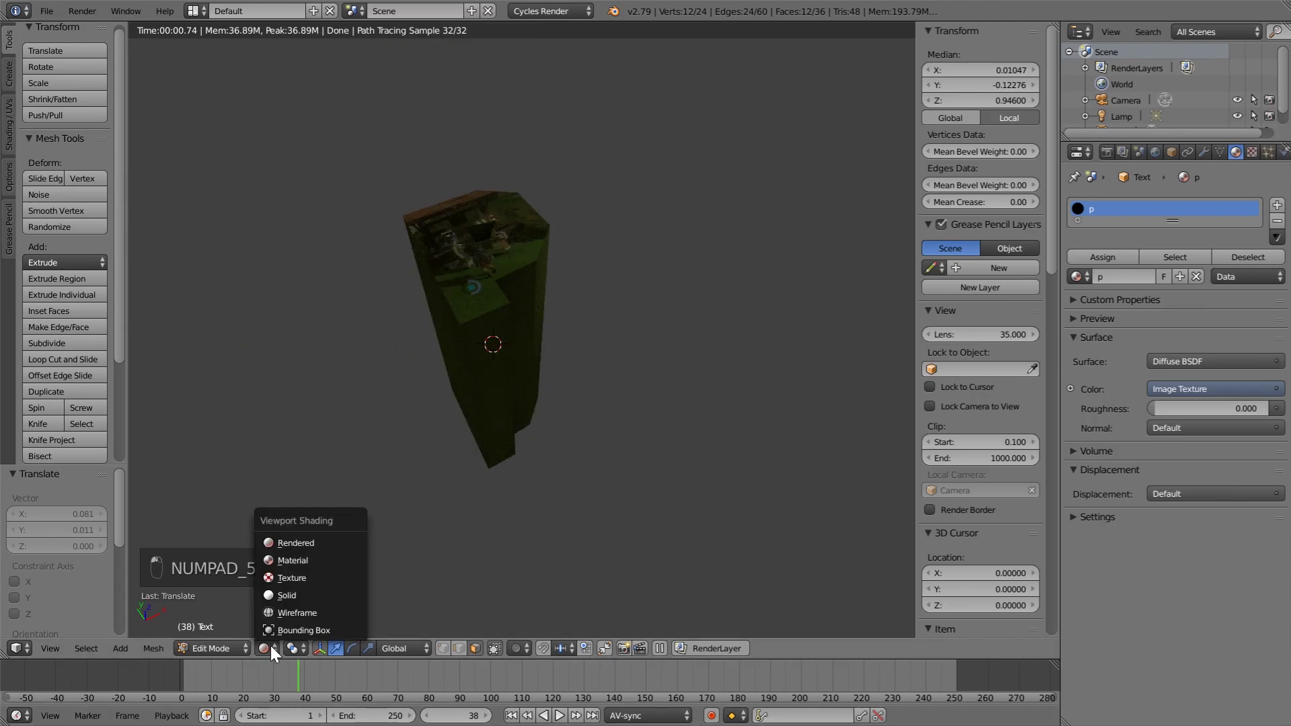
pyautogui.click(285, 560)
pyautogui.moveTo(433, 404); pyautogui.dragTo(481, 378, button='middle')
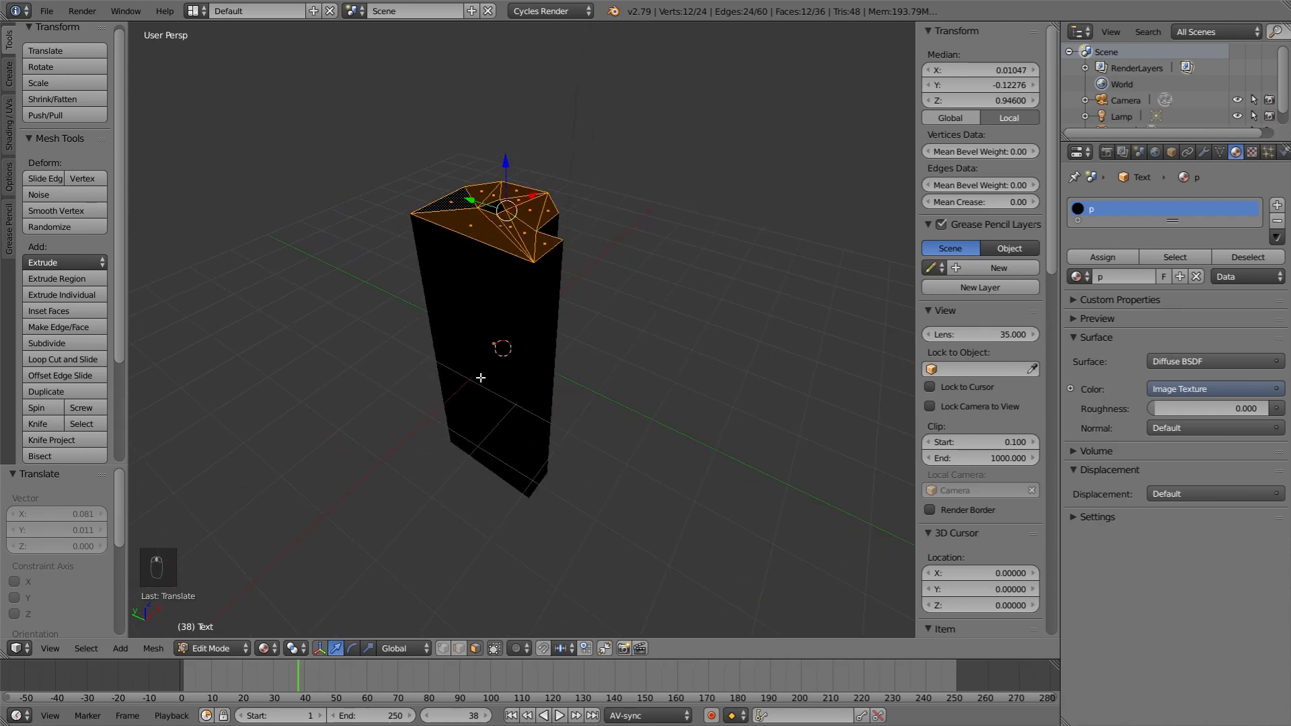
# Step: Clear the selection and select the letter P's outer side faces together with its back faces
pyautogui.press('a')
pyautogui.keyDown('alt'); pyautogui.rightClick(541, 329); pyautogui.keyUp('alt')
pyautogui.moveTo(553, 326); pyautogui.dragTo(491, 390, button='middle')
pyautogui.keyDown('shift'); pyautogui.rightClick(494, 367); pyautogui.keyUp('shift')
pyautogui.keyDown('shift'); pyautogui.rightClick(430, 398); pyautogui.keyUp('shift')
pyautogui.keyDown('shift'); pyautogui.rightClick(420, 402); pyautogui.keyUp('shift')
pyautogui.keyDown('shift'); pyautogui.rightClick(406, 362); pyautogui.keyUp('shift')
pyautogui.keyDown('shift'); pyautogui.rightClick(444, 405); pyautogui.keyUp('shift')
pyautogui.keyDown('shift'); pyautogui.rightClick(480, 382); pyautogui.keyUp('shift')
pyautogui.keyDown('shift'); pyautogui.rightClick(477, 419); pyautogui.keyUp('shift')
pyautogui.keyDown('shift'); pyautogui.rightClick(499, 440); pyautogui.keyUp('shift')
pyautogui.keyDown('shift'); pyautogui.rightClick(465, 418); pyautogui.keyUp('shift')
pyautogui.keyDown('shift'); pyautogui.rightClick(519, 436); pyautogui.keyUp('shift')
pyautogui.keyDown('shift'); pyautogui.rightClick(533, 397); pyautogui.keyUp('shift')
pyautogui.keyDown('shift'); pyautogui.rightClick(503, 393); pyautogui.keyUp('shift')
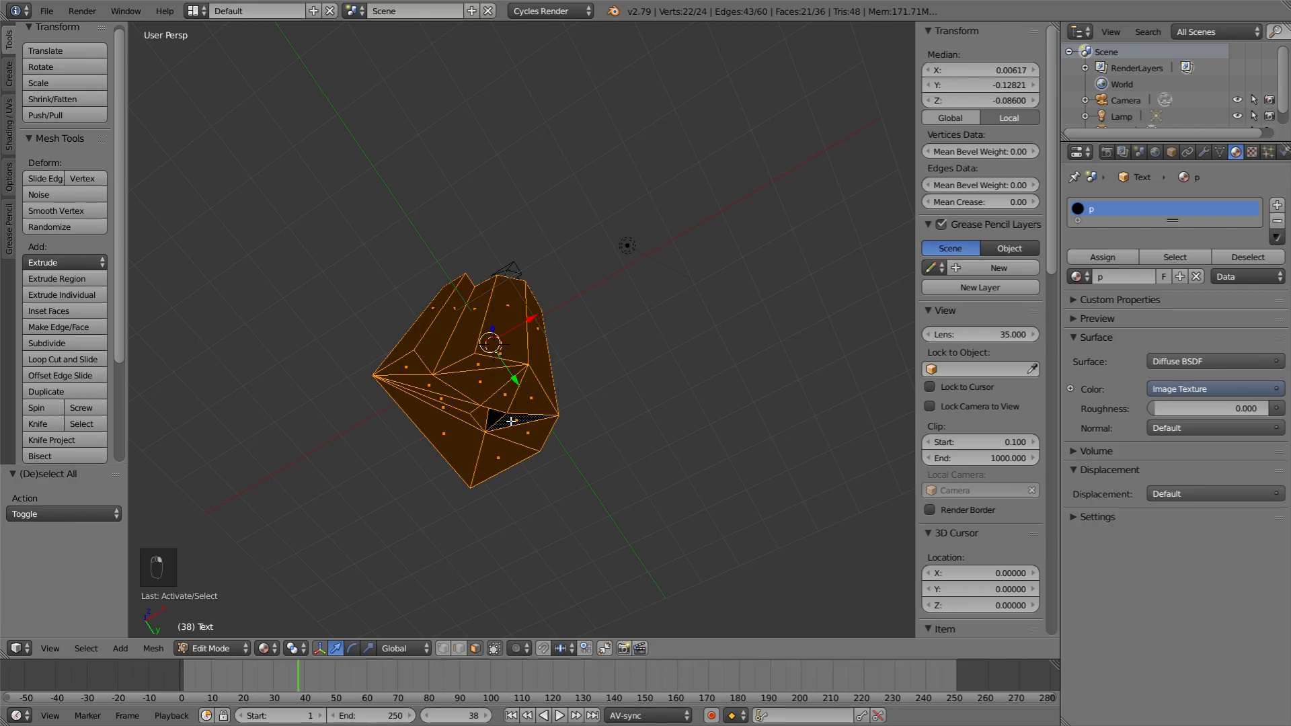
# Step: Add the remaining inner walls of the P's hole to the face selection and return to the camera view
pyautogui.moveTo(520, 406); pyautogui.dragTo(450, 81, button='middle')
pyautogui.scroll(3, 513, 162)
pyautogui.moveTo(512, 162); pyautogui.dragTo(636, 221, button='middle')
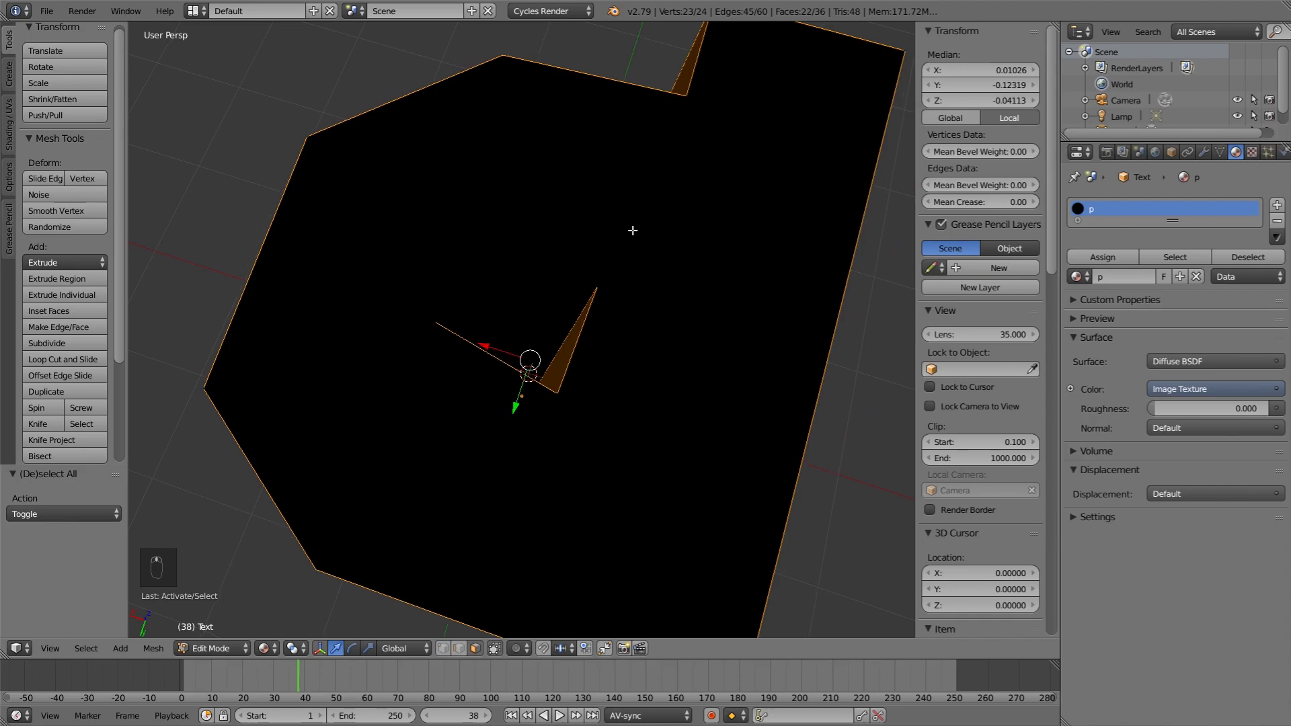
pyautogui.keyDown('shift'); pyautogui.rightClick(551, 296); pyautogui.keyUp('shift')
pyautogui.keyDown('shift'); pyautogui.rightClick(513, 289); pyautogui.keyUp('shift')
pyautogui.moveTo(513, 289); pyautogui.dragTo(640, 498, button='middle')
pyautogui.press('KP_0')
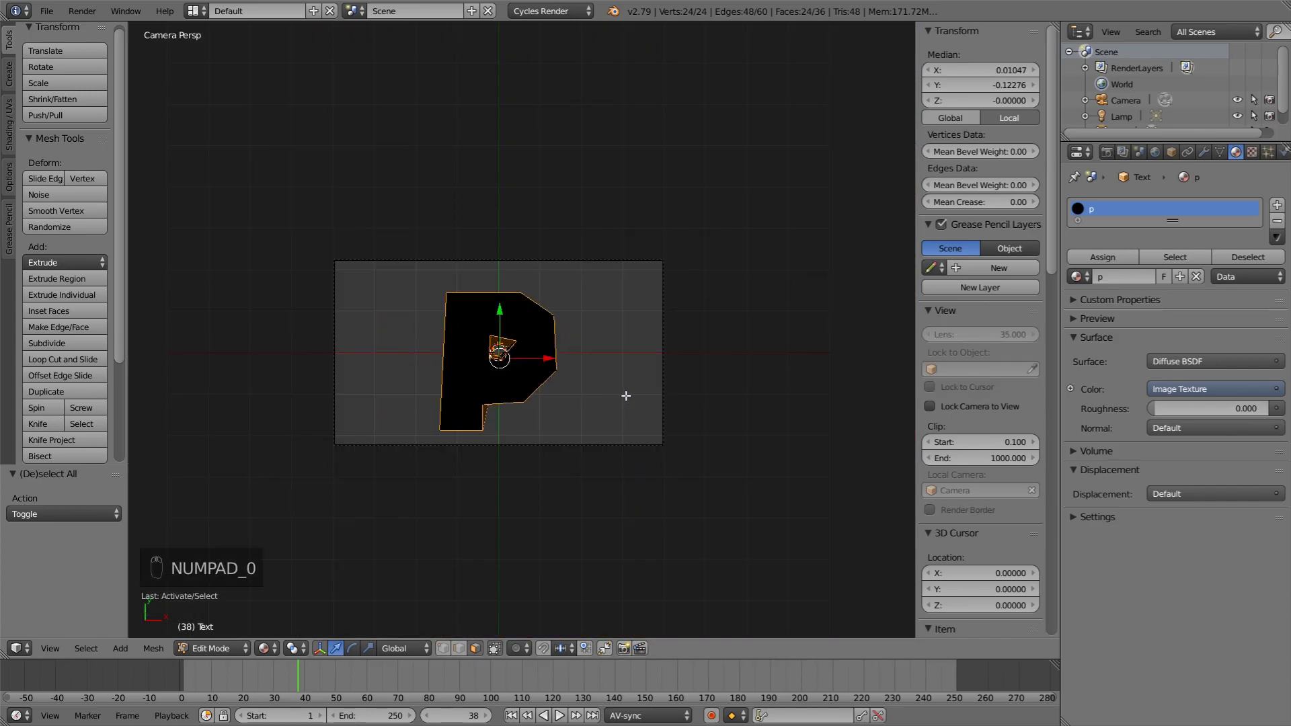
pyautogui.scroll(-2, 599, 388)
# Step: Add a second material slot with a new material and assign it to the selected side and back faces
pyautogui.click(1278, 206)
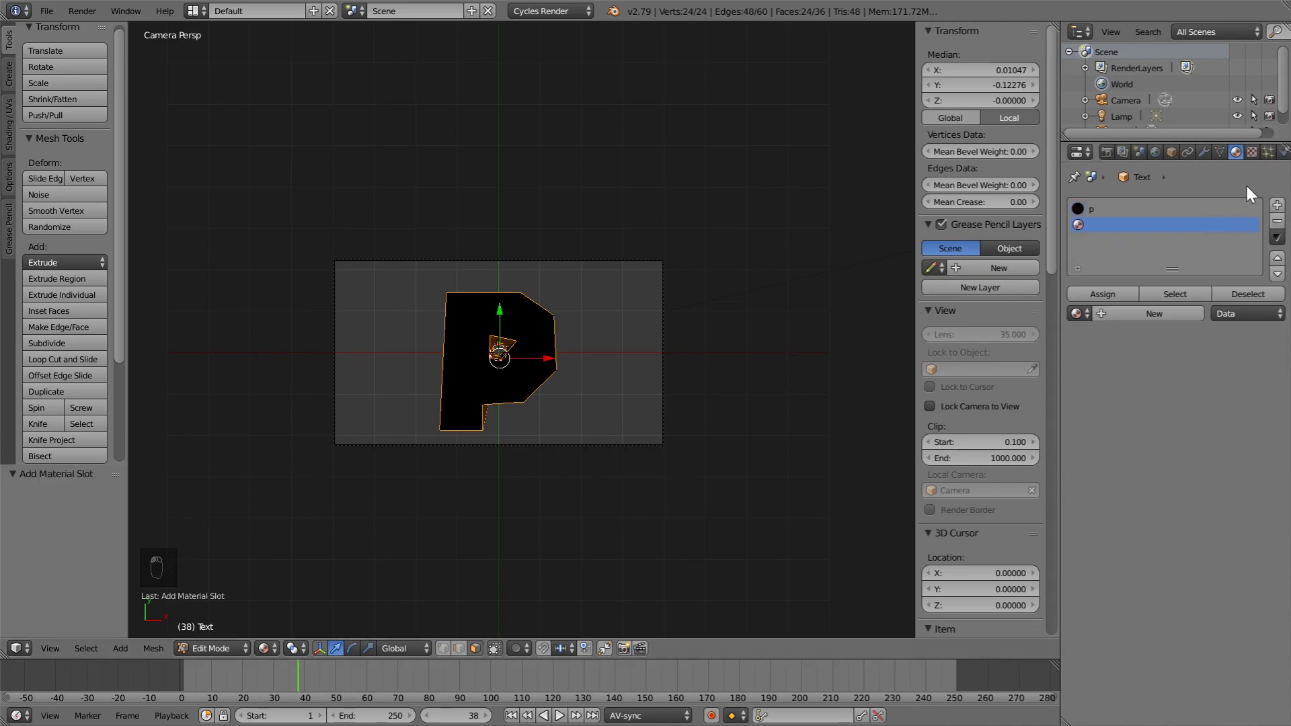
pyautogui.click(1112, 317)
pyautogui.click(1108, 295)
pyautogui.moveTo(650, 456); pyautogui.dragTo(646, 404, button='middle')
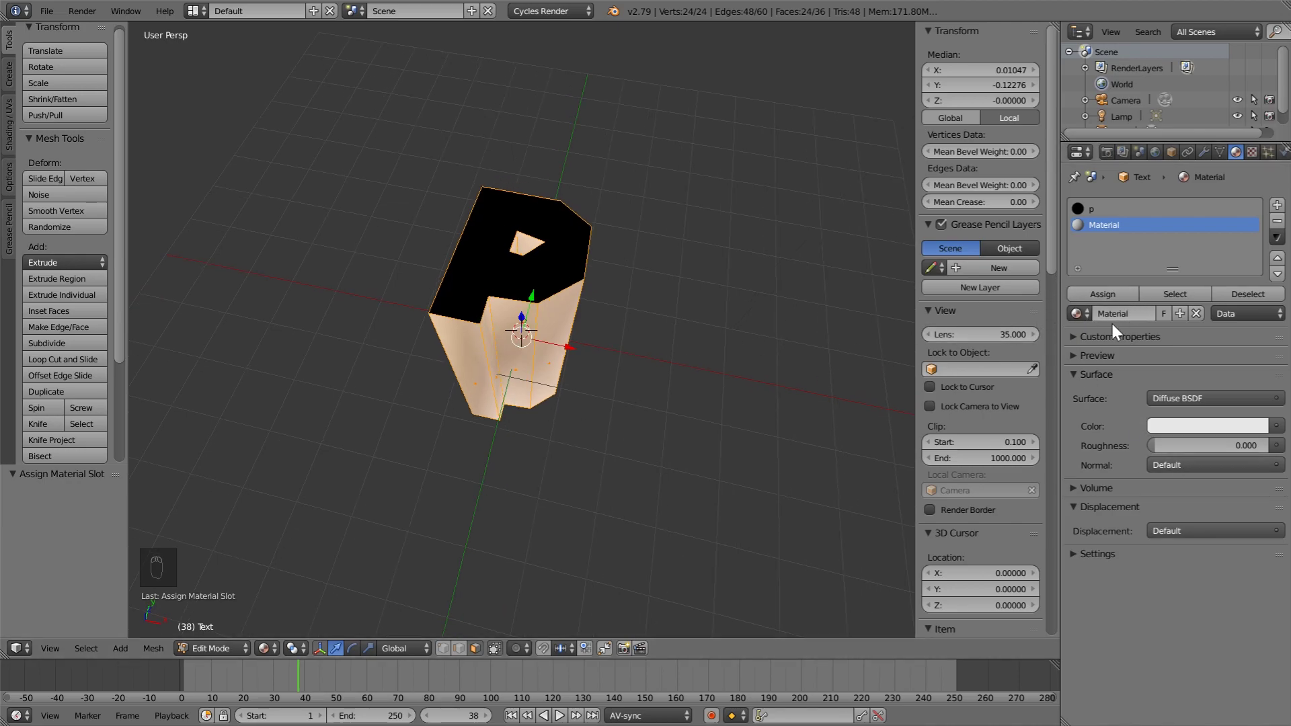
# Step: Set the new side material's diffuse color to black
pyautogui.click(1194, 425)
pyautogui.click(1220, 426)
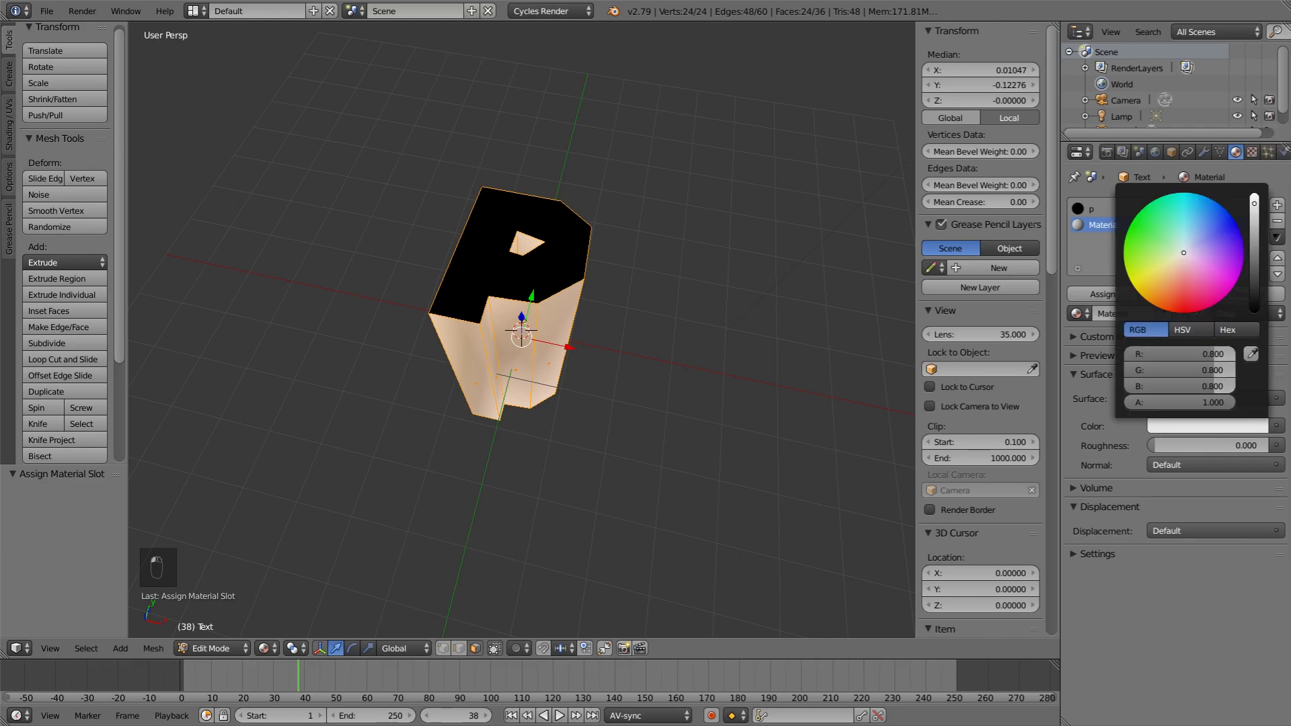
pyautogui.moveTo(1249, 289); pyautogui.dragTo(1249, 377)
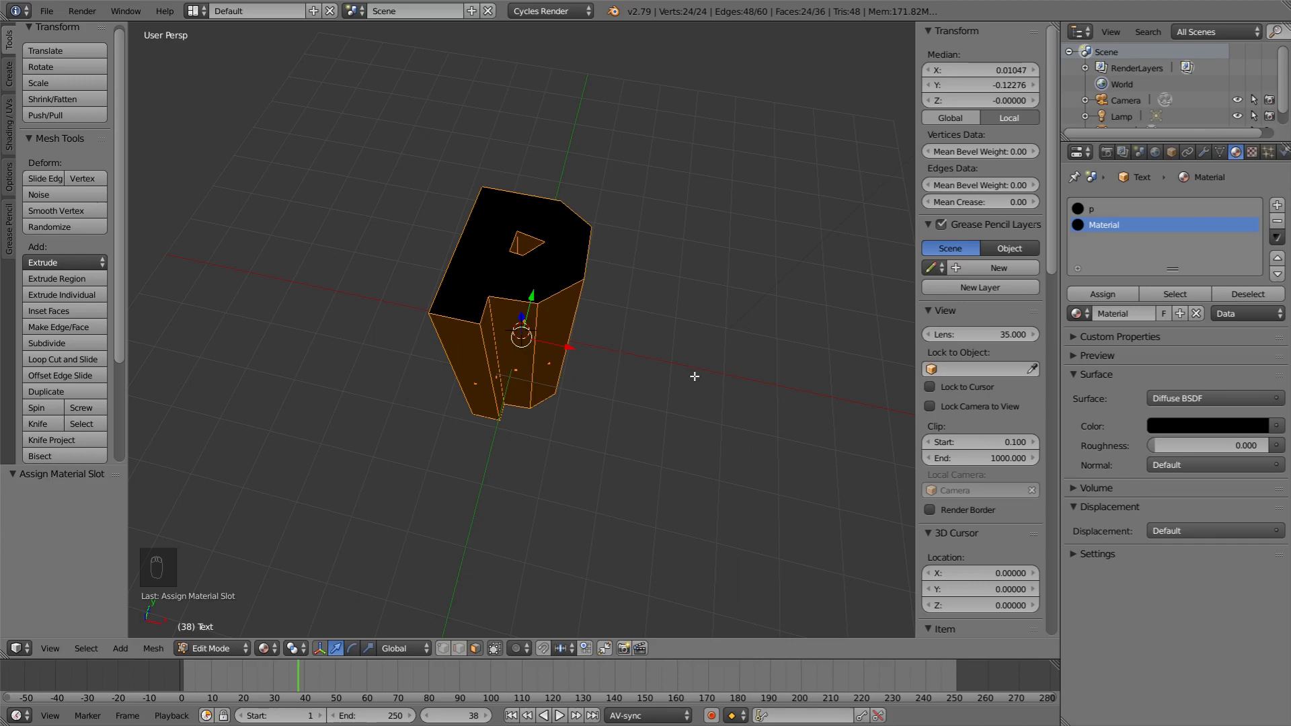
# Step: Return to Object Mode and preview the letter P through the camera with Rendered shading
pyautogui.press('KP_0')
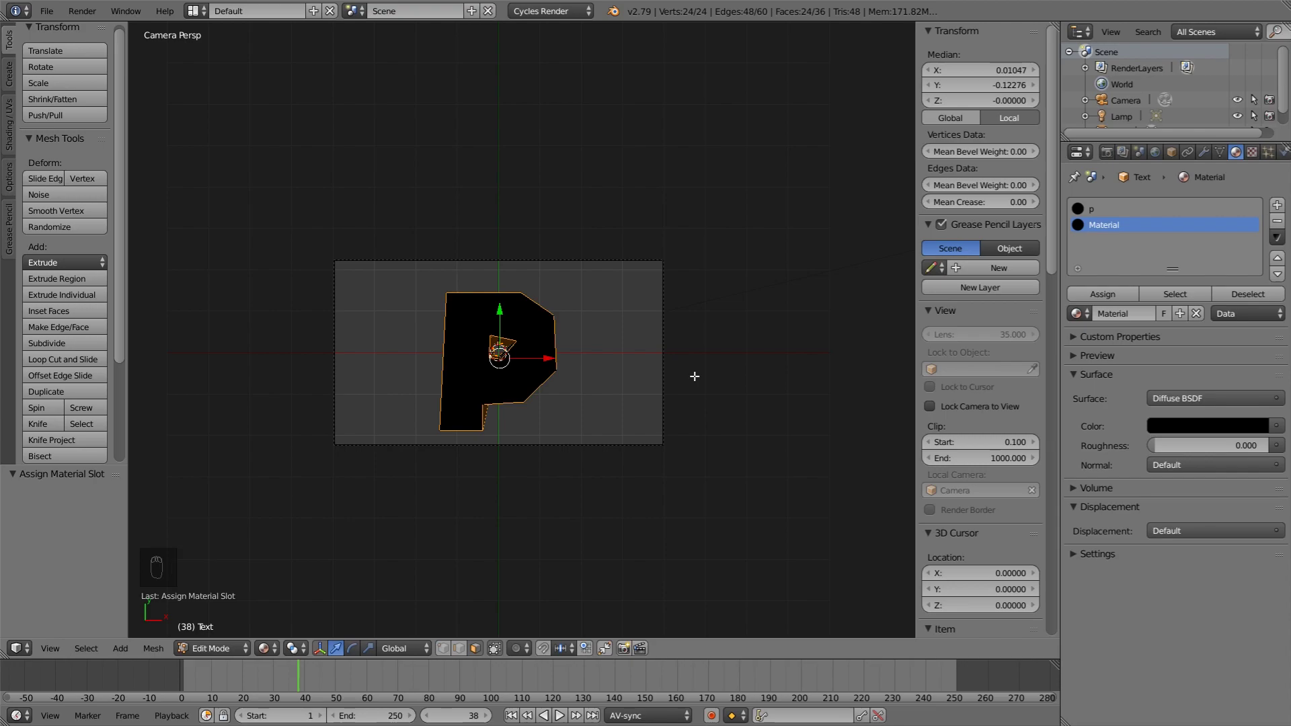
pyautogui.press('Tab')
pyautogui.click(666, 275)
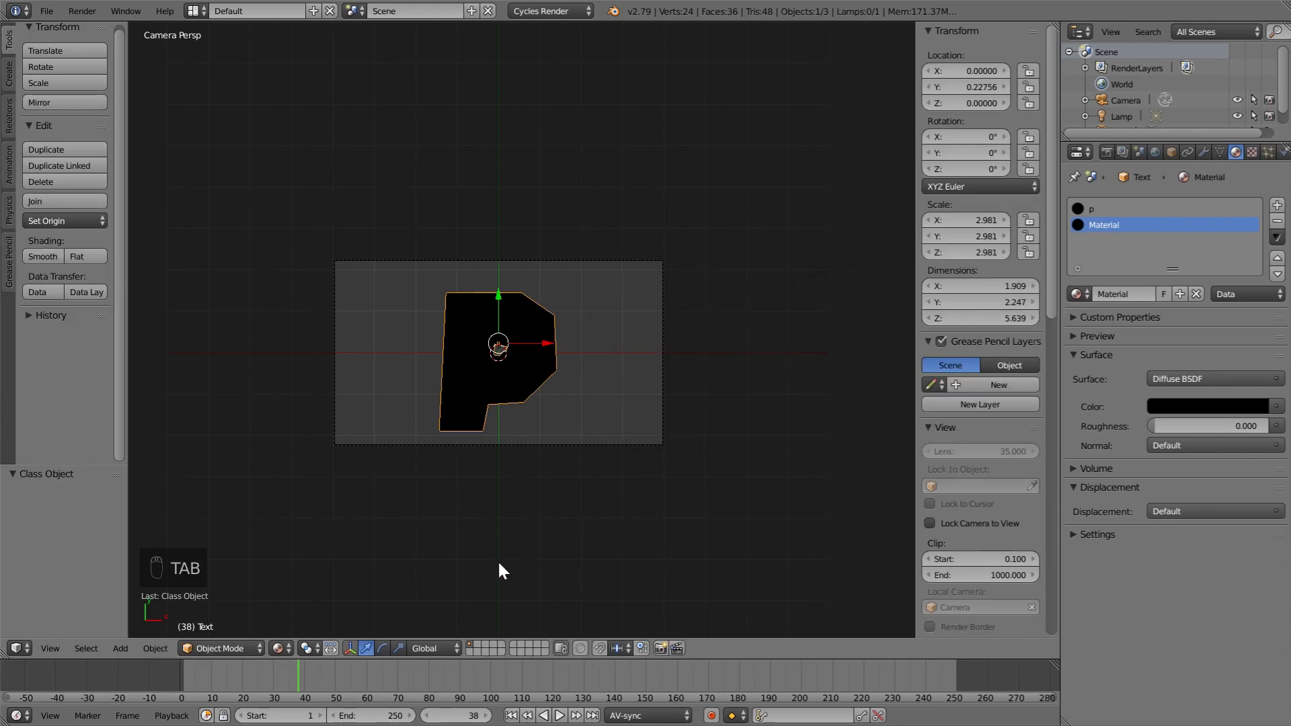
pyautogui.click(278, 648)
pyautogui.click(321, 544)
pyautogui.moveTo(479, 534); pyautogui.dragTo(478, 466, button='middle')
pyautogui.press('KP_0')
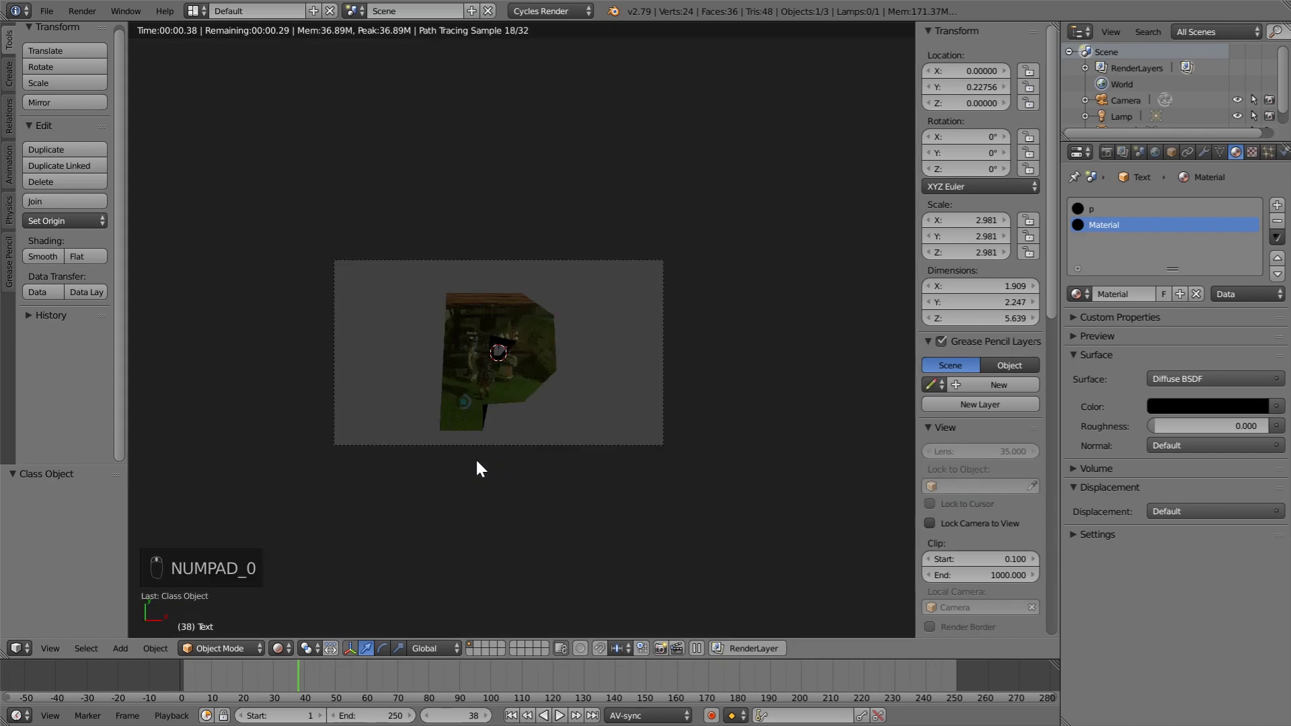
pyautogui.scroll(5, 522, 346)
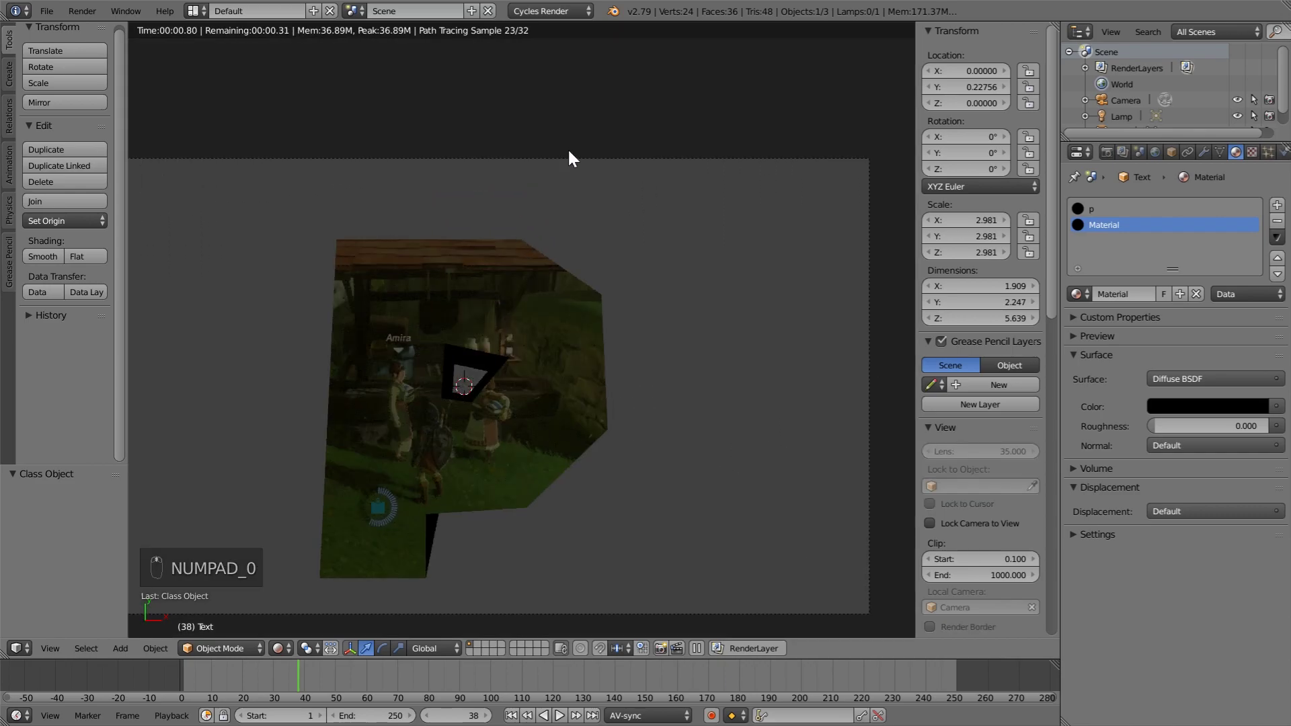
# Step: Select the camera and switch the viewport shading to Texture
pyautogui.rightClick(569, 156)
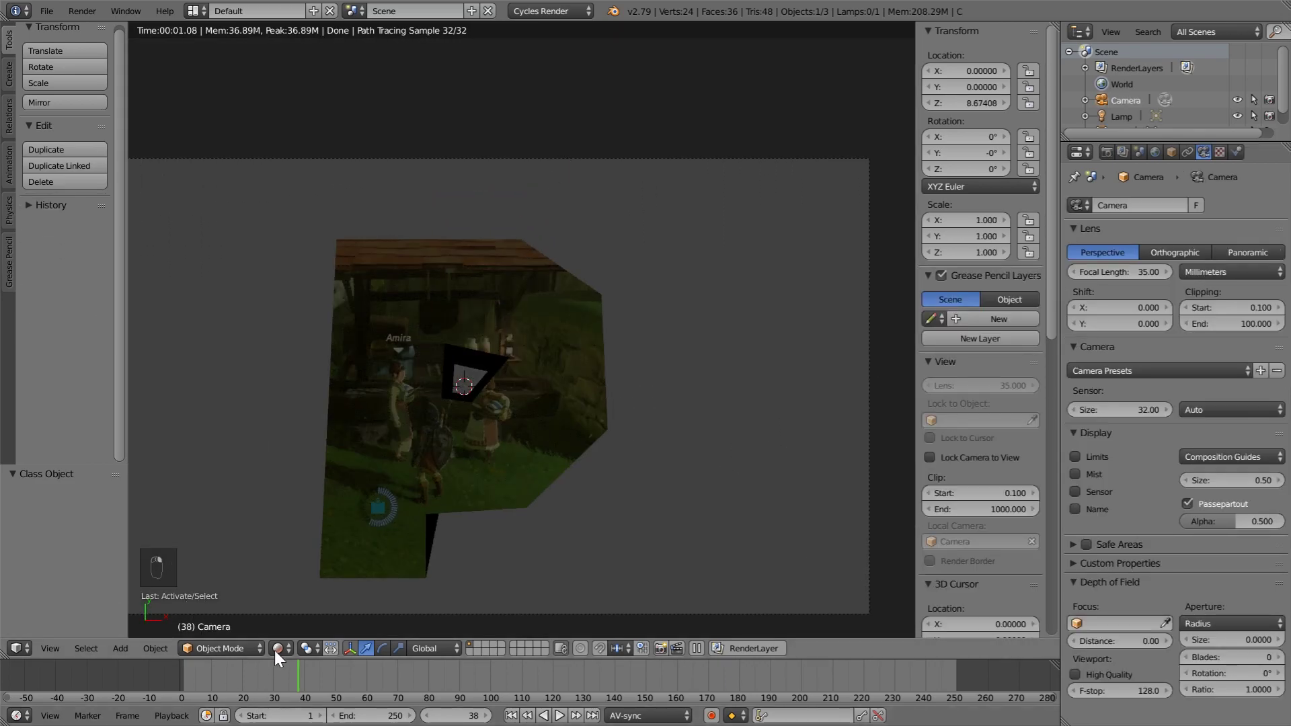
pyautogui.press('z')
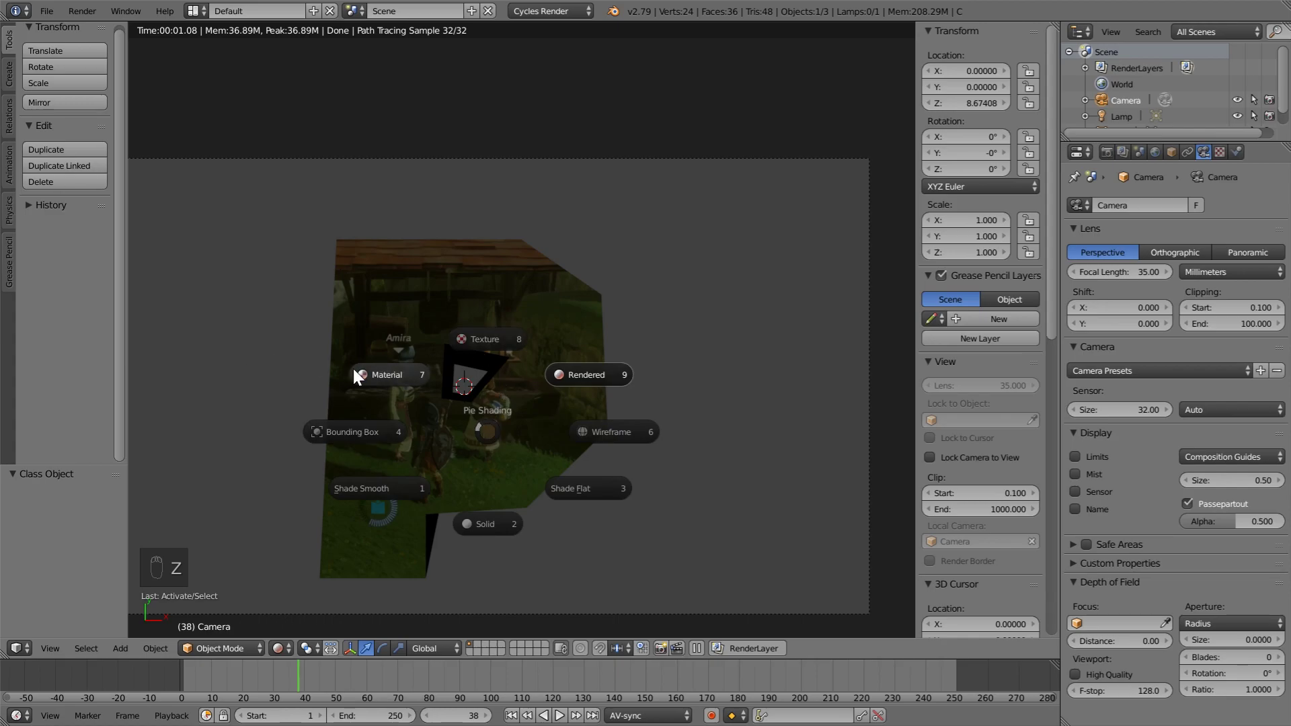
pyautogui.click(486, 339)
pyautogui.scroll(-5, 516, 386)
pyautogui.moveTo(518, 387); pyautogui.dragTo(403, 511, button='middle')
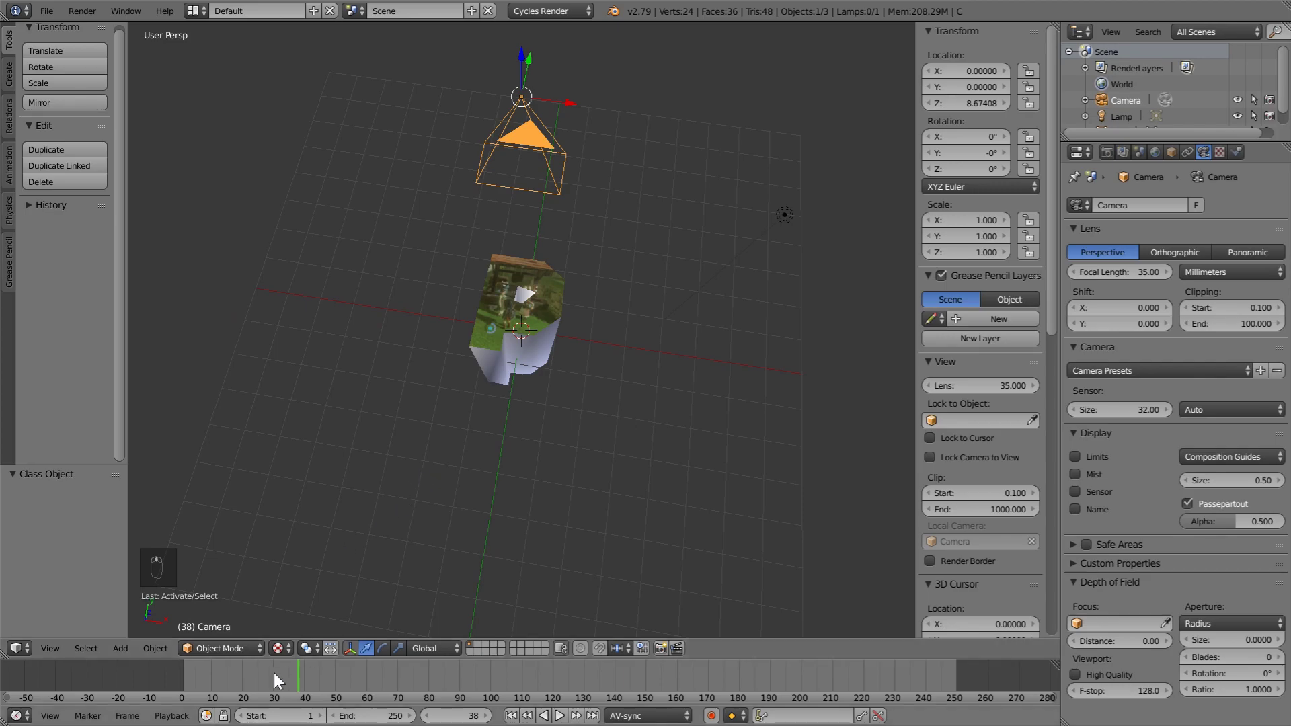
# Step: Return the timeline to frame 1
pyautogui.hotkey('alt', 'a')
pyautogui.click(178, 678)
pyautogui.press('Left')
pyautogui.press('Left')
pyautogui.press('Left')
pyautogui.press('Right')
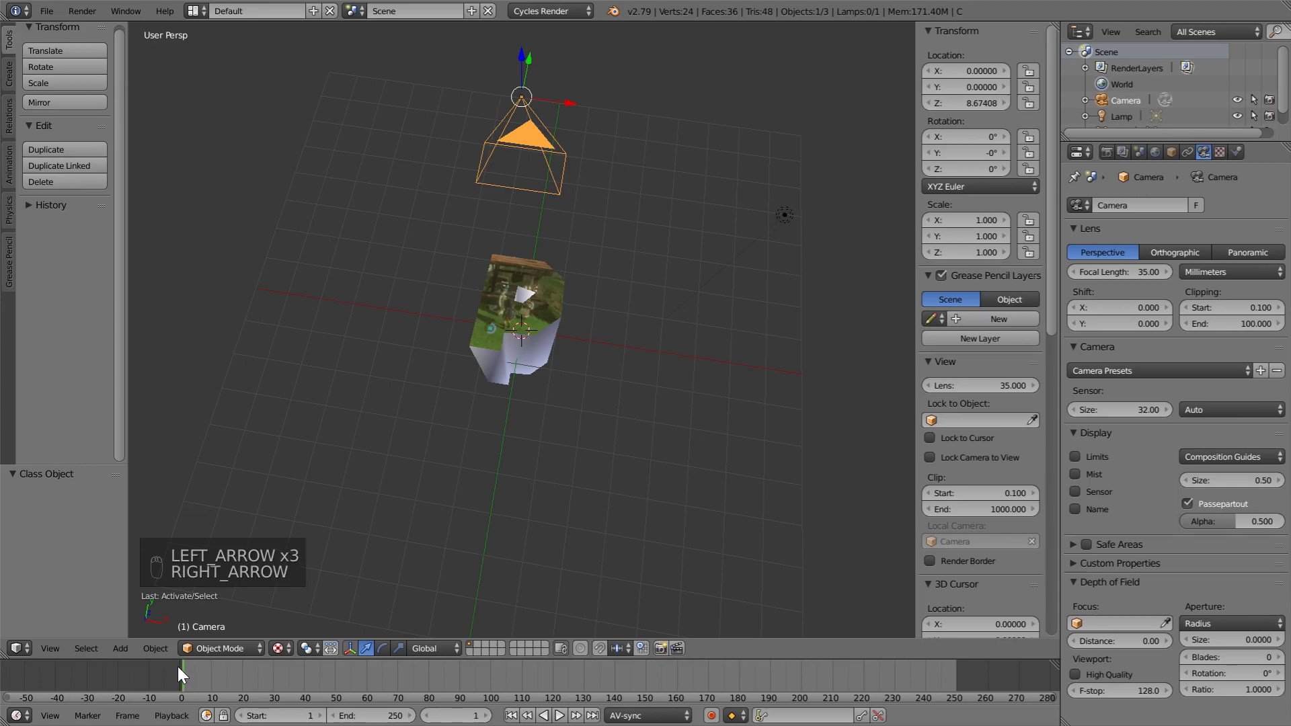
# Step: Look through the camera and move it to Y -0.43 and Z 3.88408, close to the letter's front
pyautogui.moveTo(565, 379); pyautogui.dragTo(543, 304, button='middle')
pyautogui.press('KP_0')
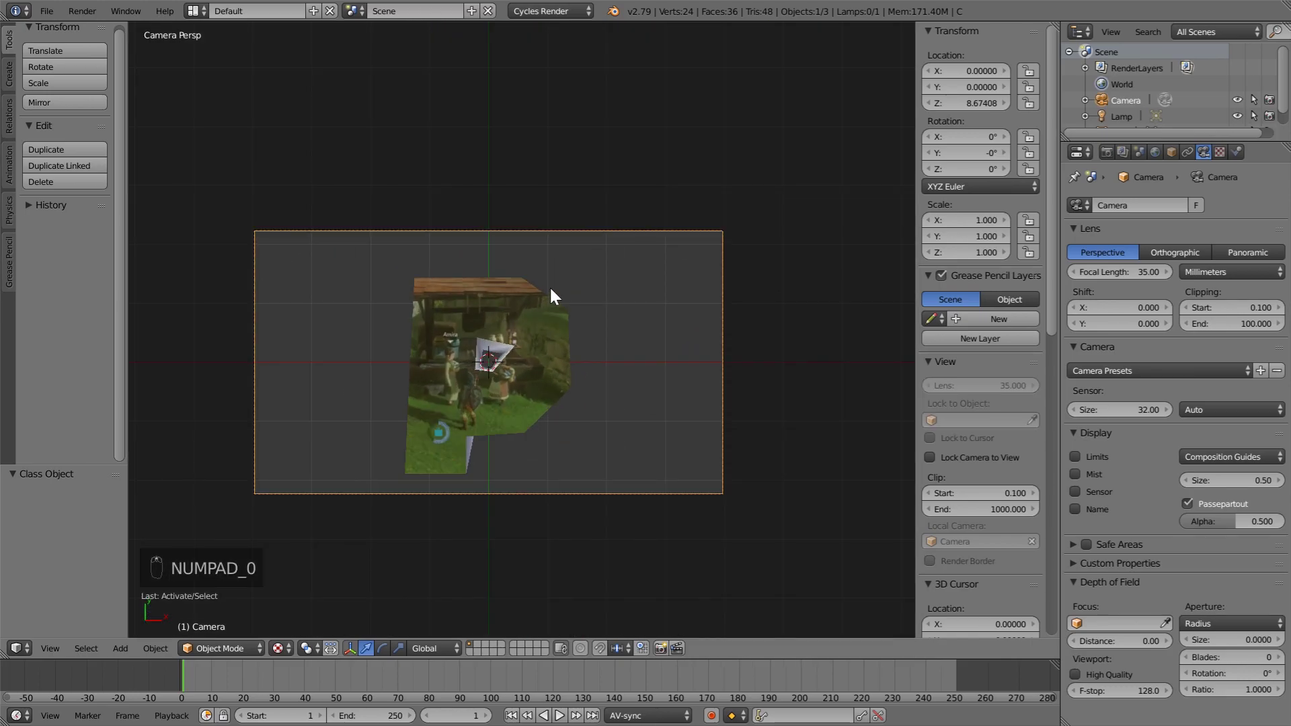
pyautogui.press('s')
pyautogui.rightClick(738, 444)
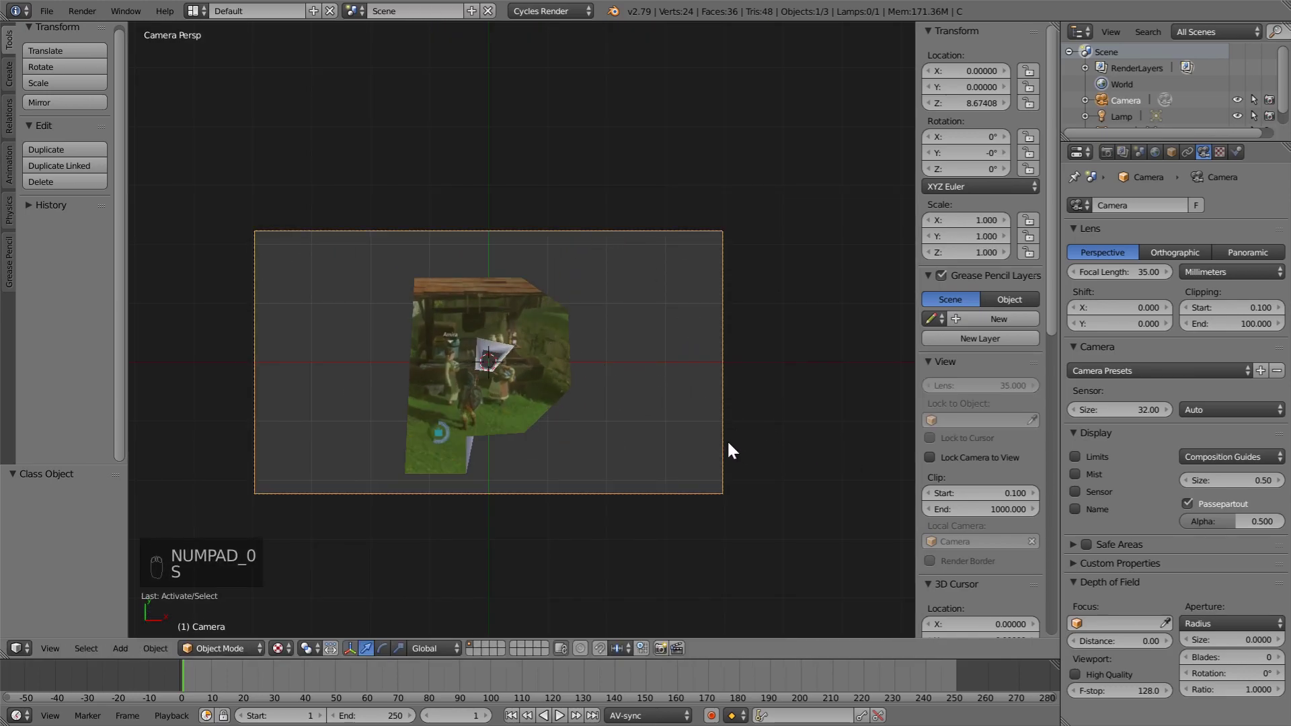
pyautogui.moveTo(970, 103)
pyautogui.mouseDown()
pyautogui.moveTo(932, 102)
pyautogui.moveTo(958, 103)
pyautogui.moveTo(942, 103)
pyautogui.moveTo(945, 84)
pyautogui.moveTo(960, 85)
pyautogui.mouseUp()
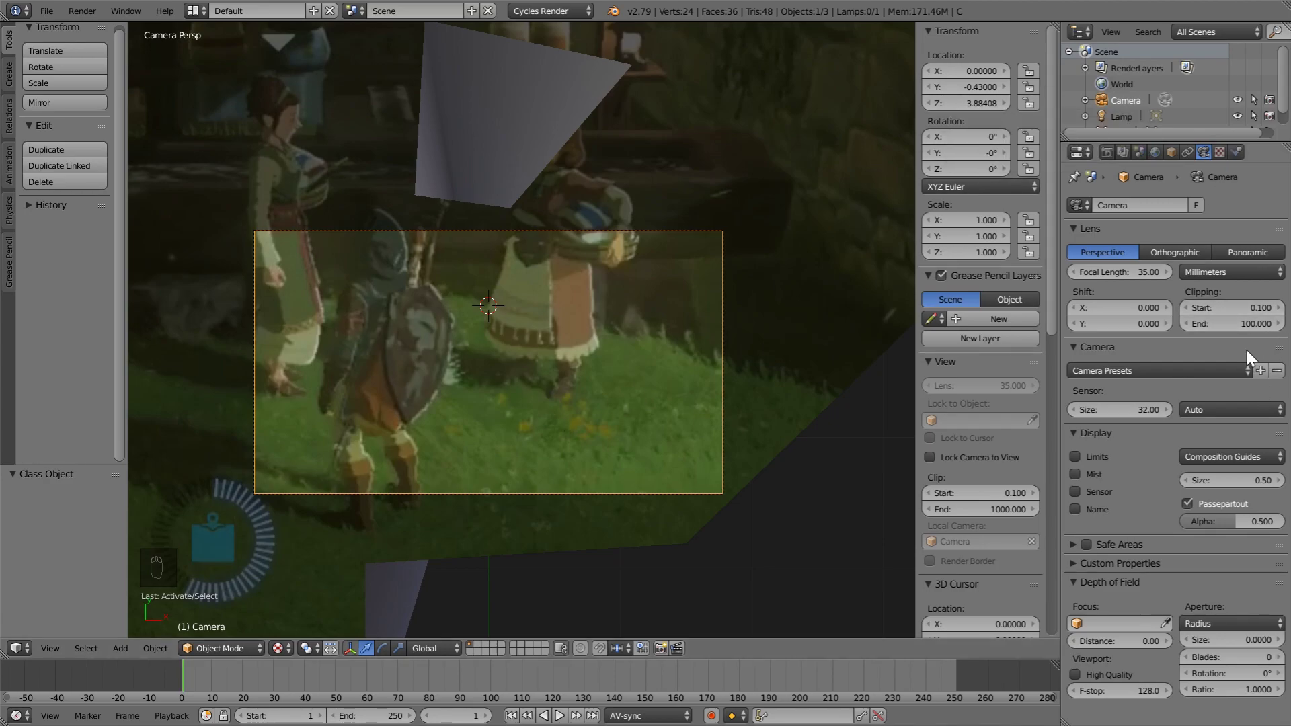
# Step: Keyframe the camera's location at frame 1 and play the timeline briefly with the scene's render settings shown
pyautogui.click(1105, 153)
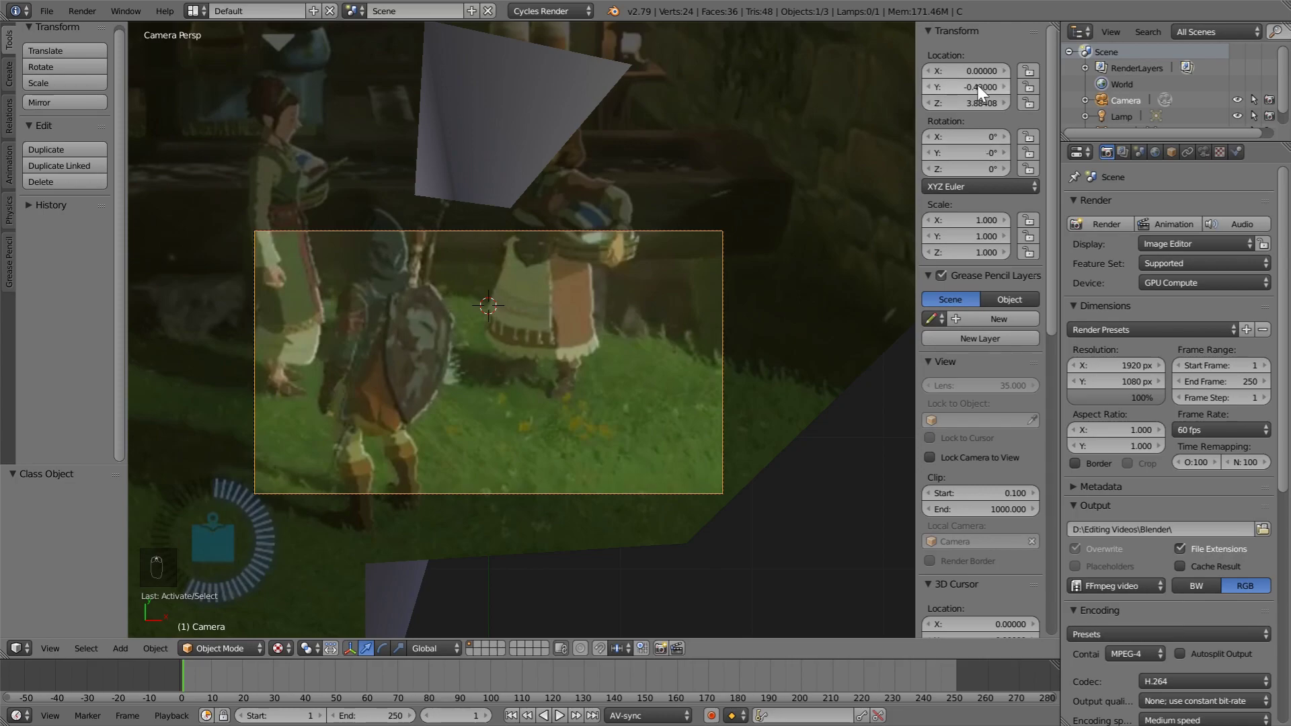
pyautogui.press('i')
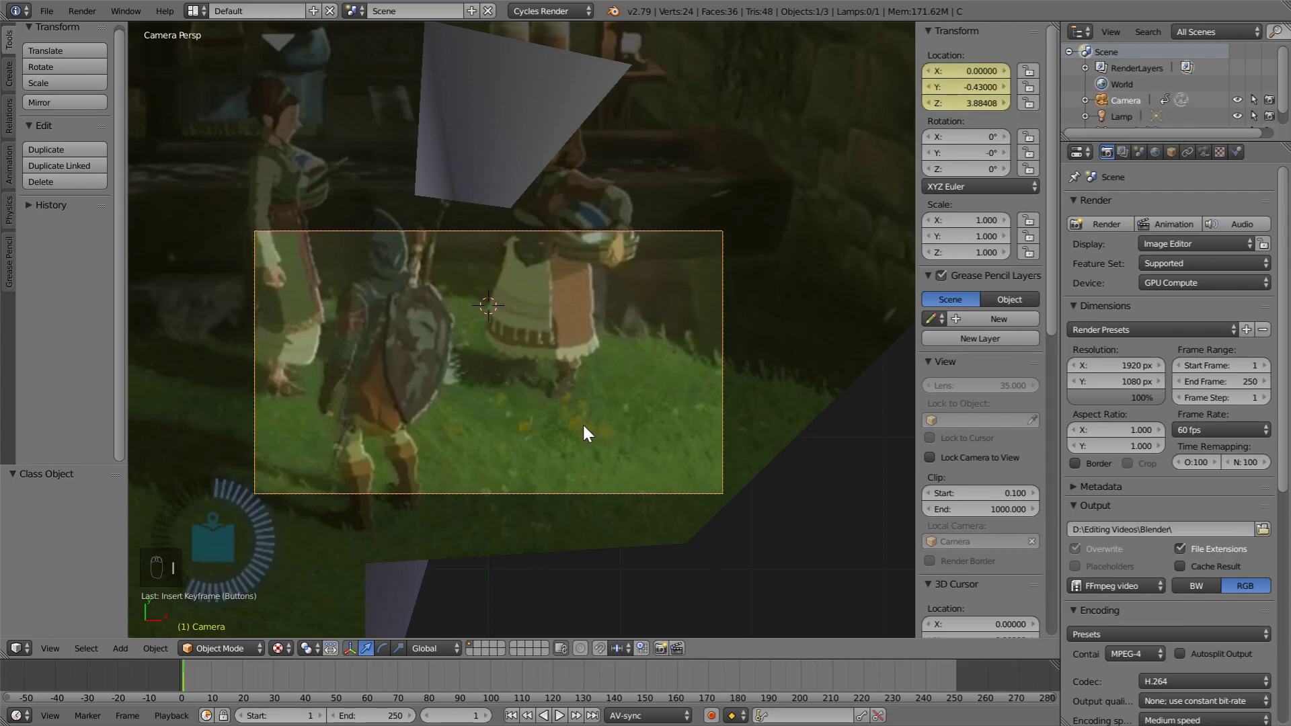
pyautogui.press('space')
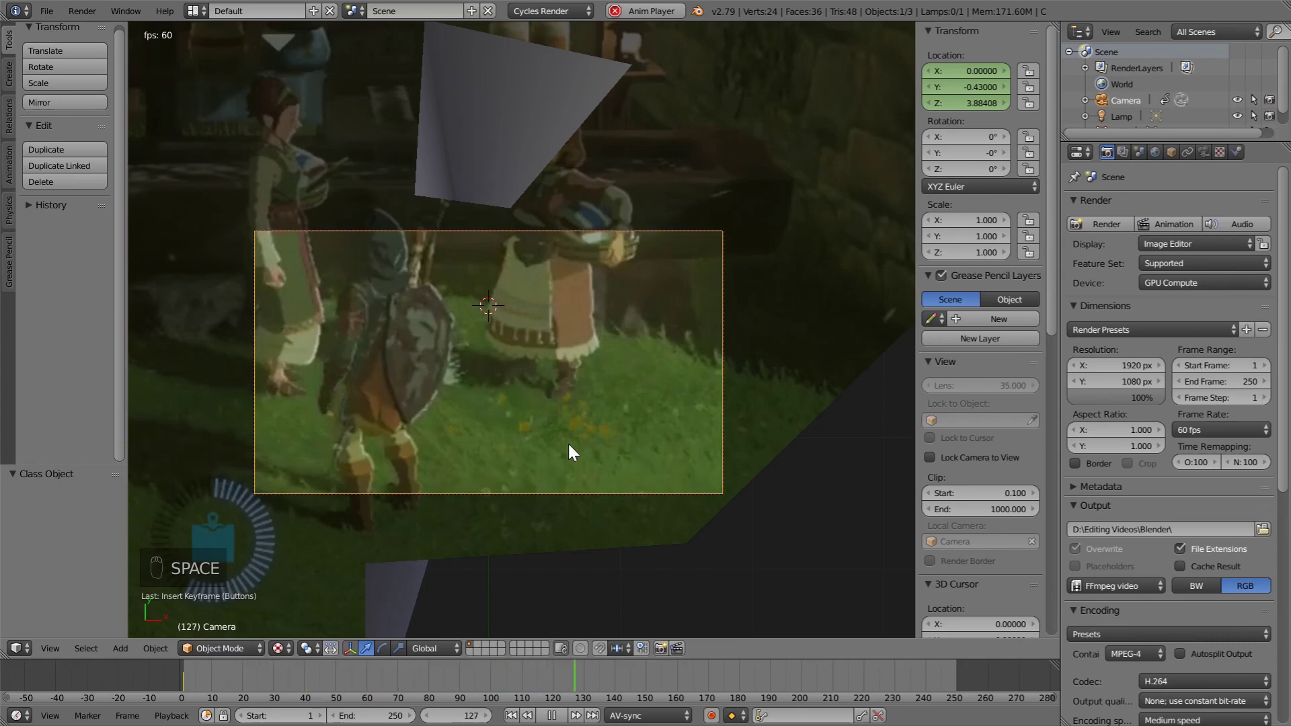
pyautogui.press('space')
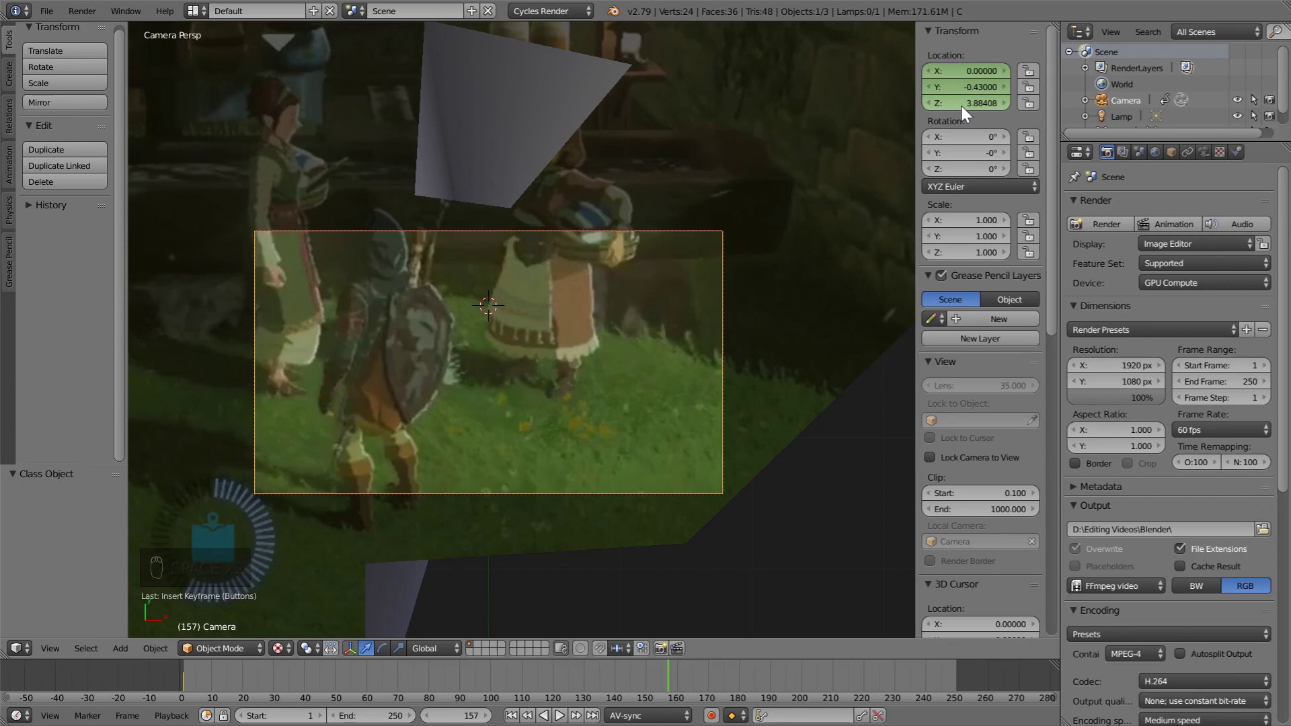
# Step: Go to frame 200, raise the camera to Z 18.64407 and keyframe its location
pyautogui.click(483, 719)
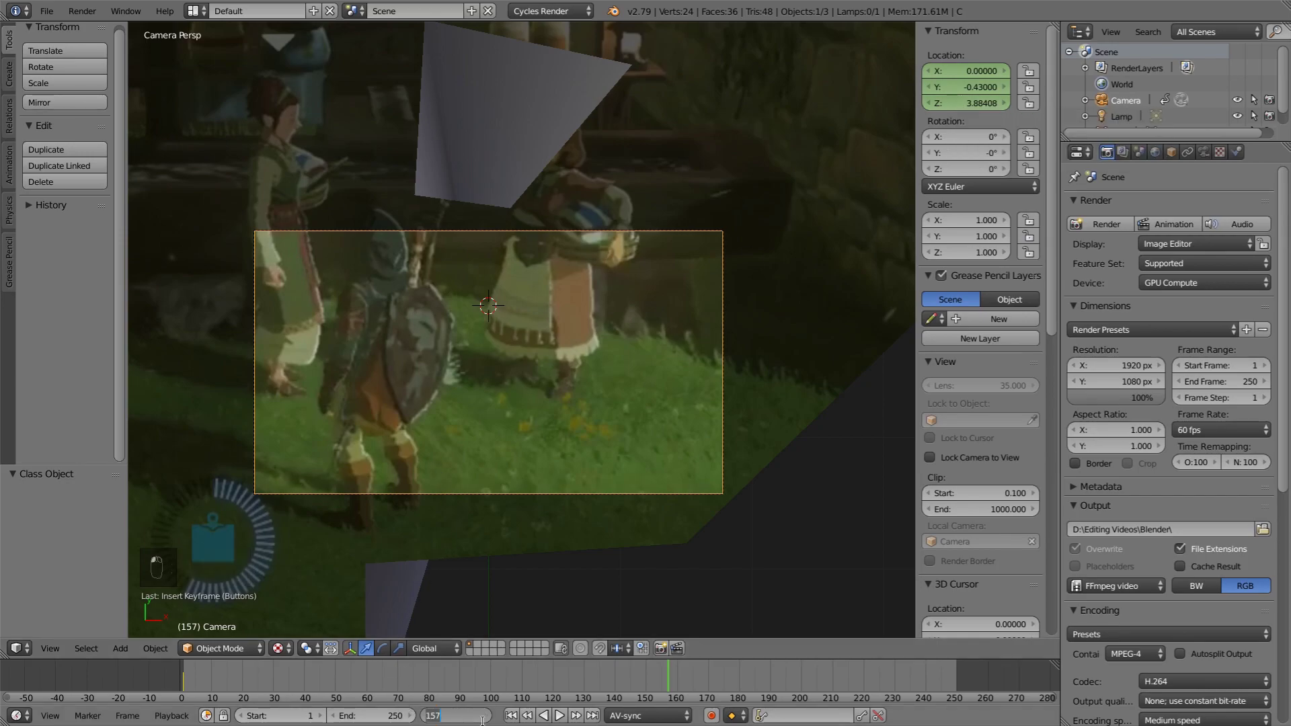
pyautogui.write('200')
pyautogui.press('Return')
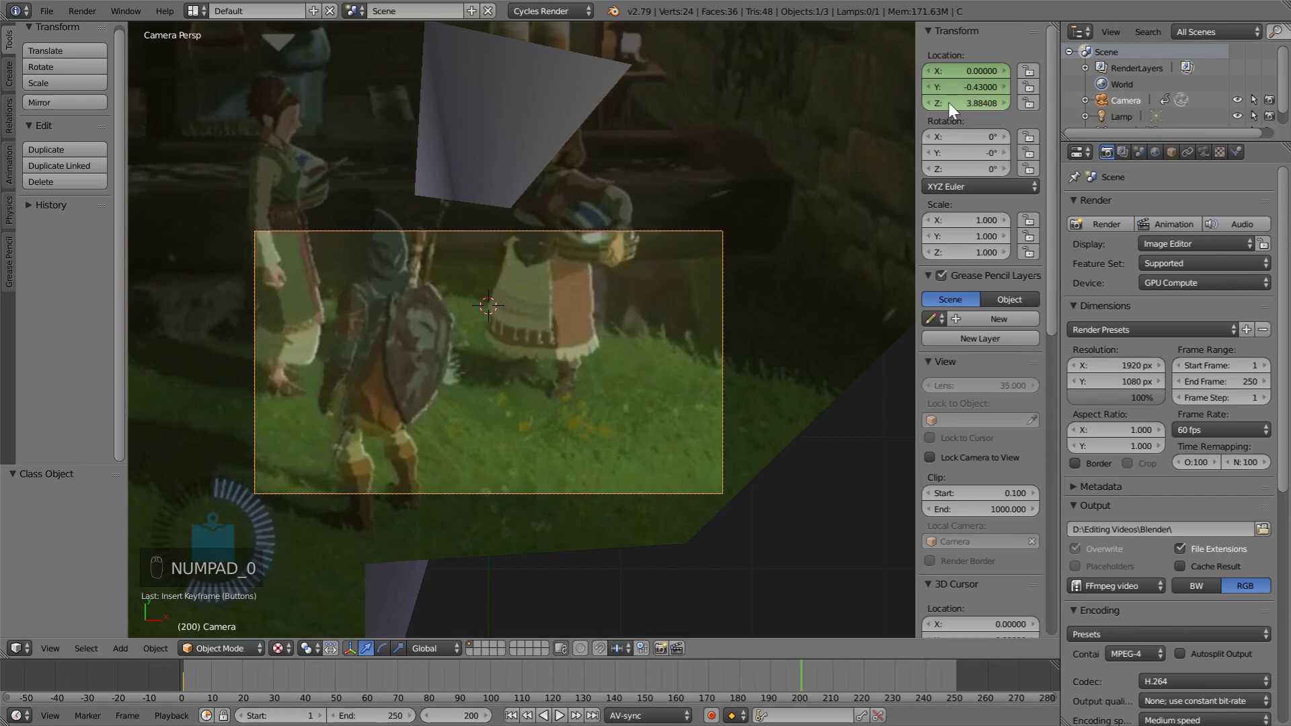
pyautogui.moveTo(958, 99); pyautogui.dragTo(1026, 100)
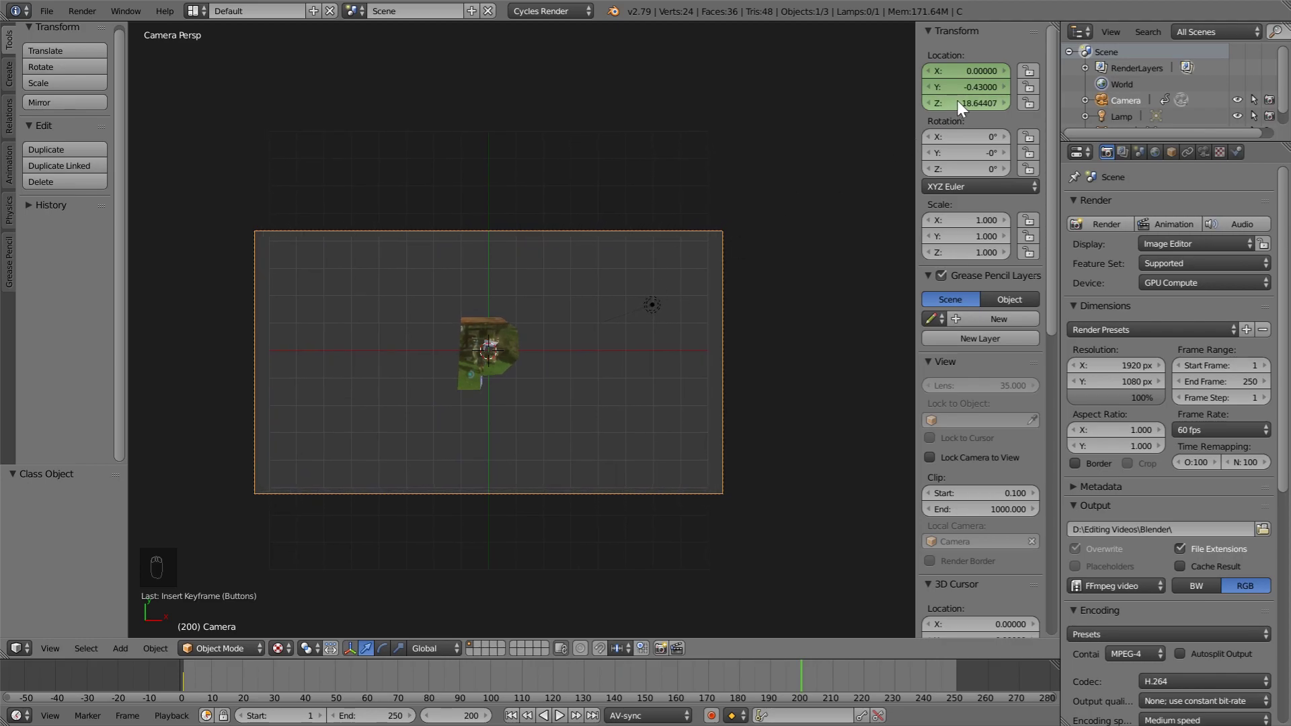
pyautogui.press('i')
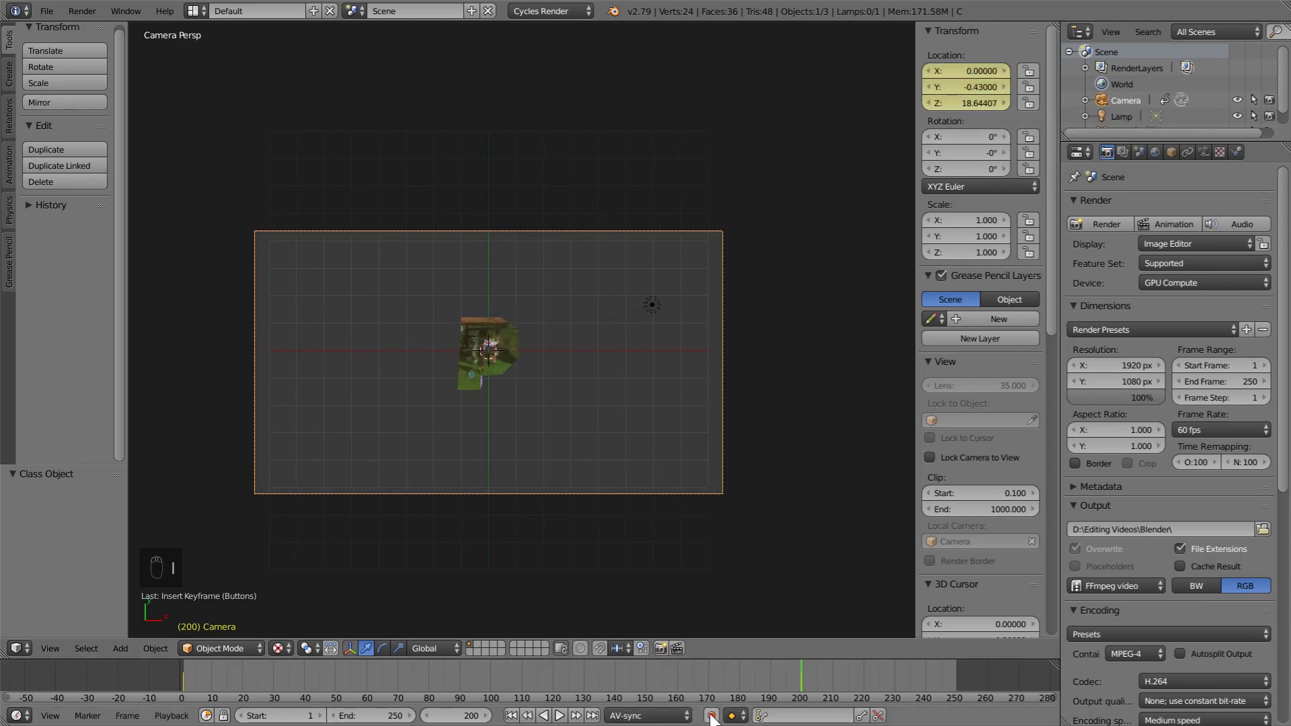
# Step: Return to the frame 1 keyframe and play back the camera pull-back through the camera view
pyautogui.scroll(4, 404, 329)
pyautogui.scroll(-5, 408, 329)
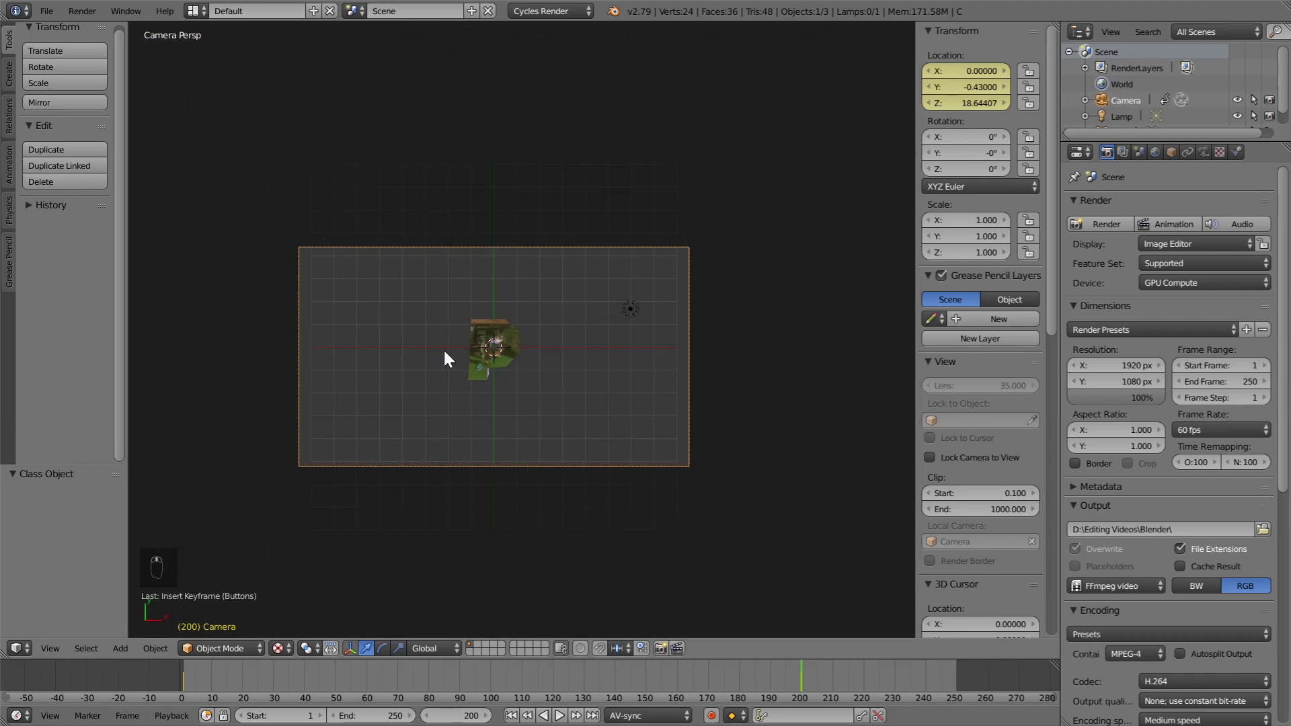
pyautogui.press('Down')
pyautogui.scroll(4, 586, 437)
pyautogui.scroll(-4, 579, 463)
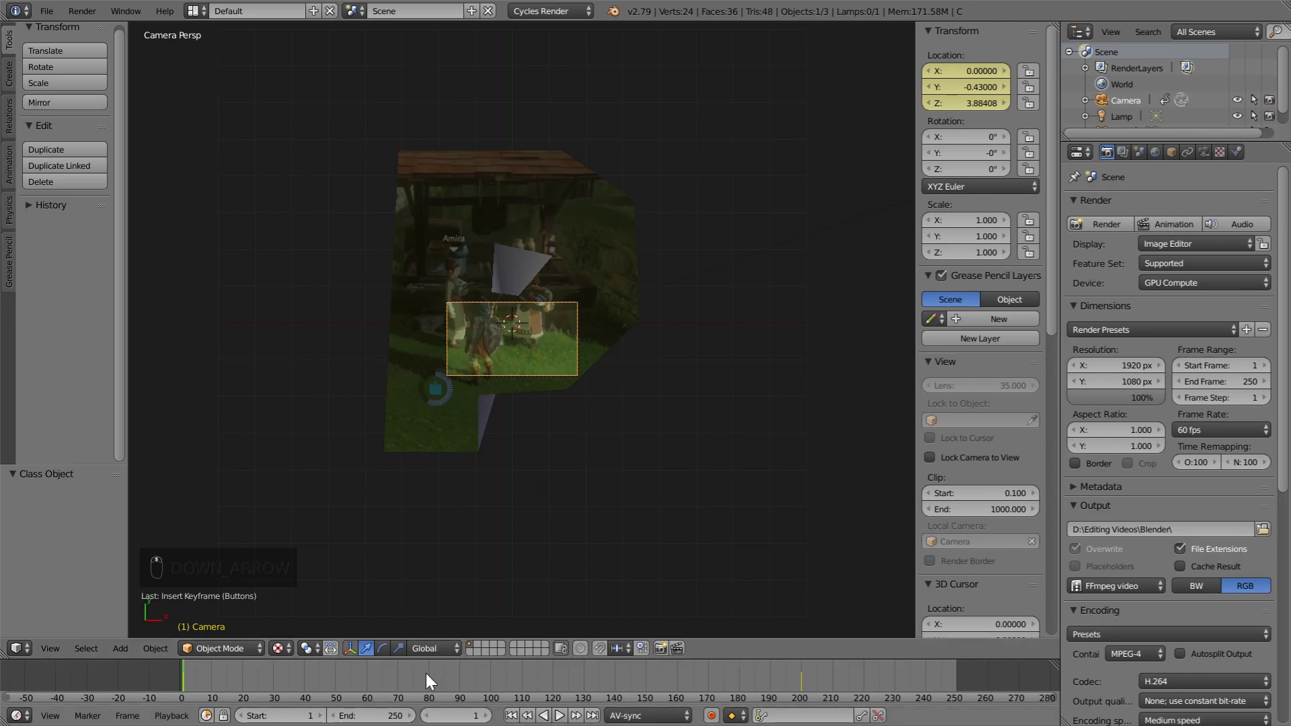
pyautogui.scroll(4, 518, 451)
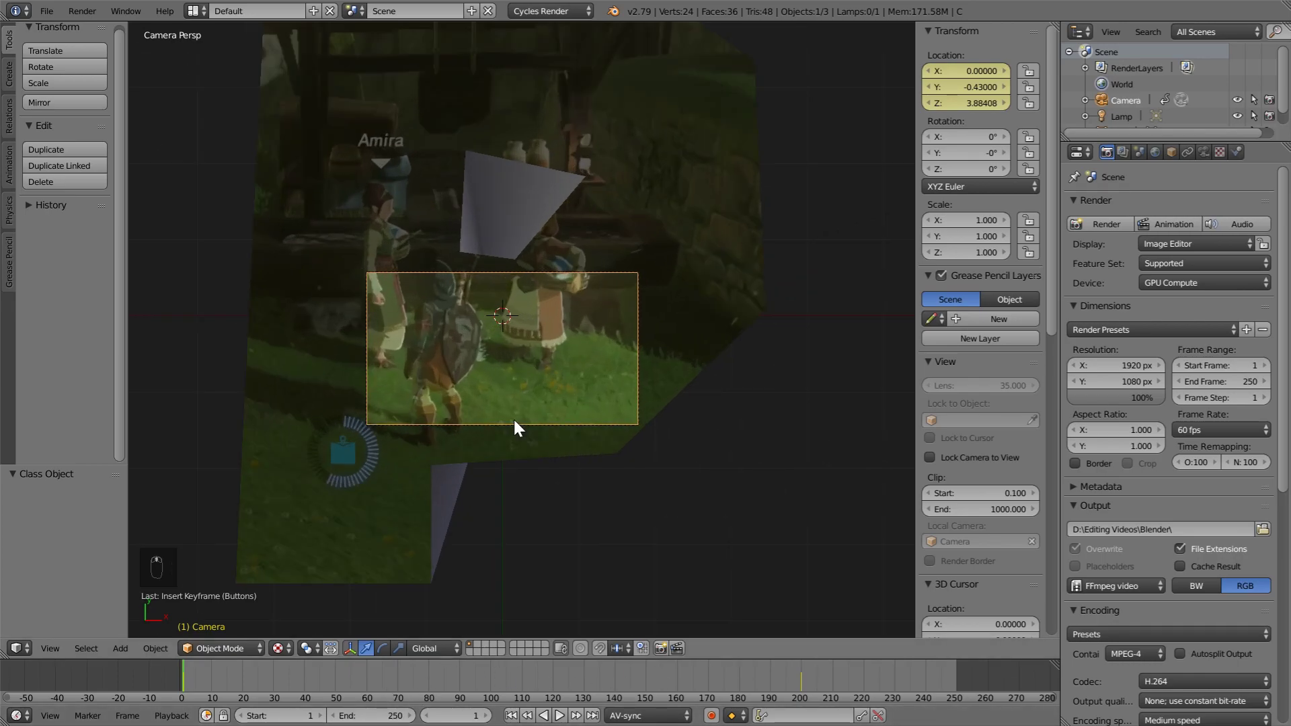
pyautogui.keyDown('shift'); pyautogui.moveTo(518, 426); pyautogui.dragTo(563, 438, button='middle'); pyautogui.keyUp('shift')
pyautogui.scroll(-4, 559, 435)
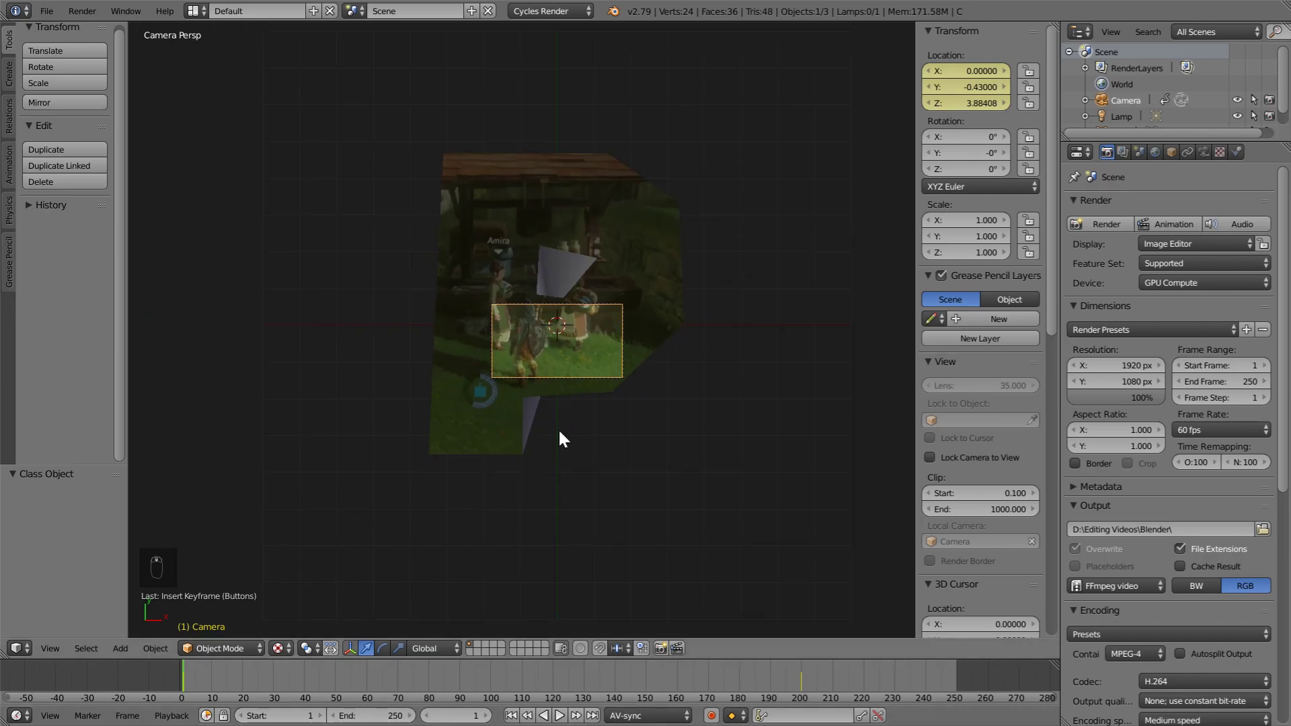
pyautogui.hotkey('alt', 'a')
pyautogui.click(573, 325)
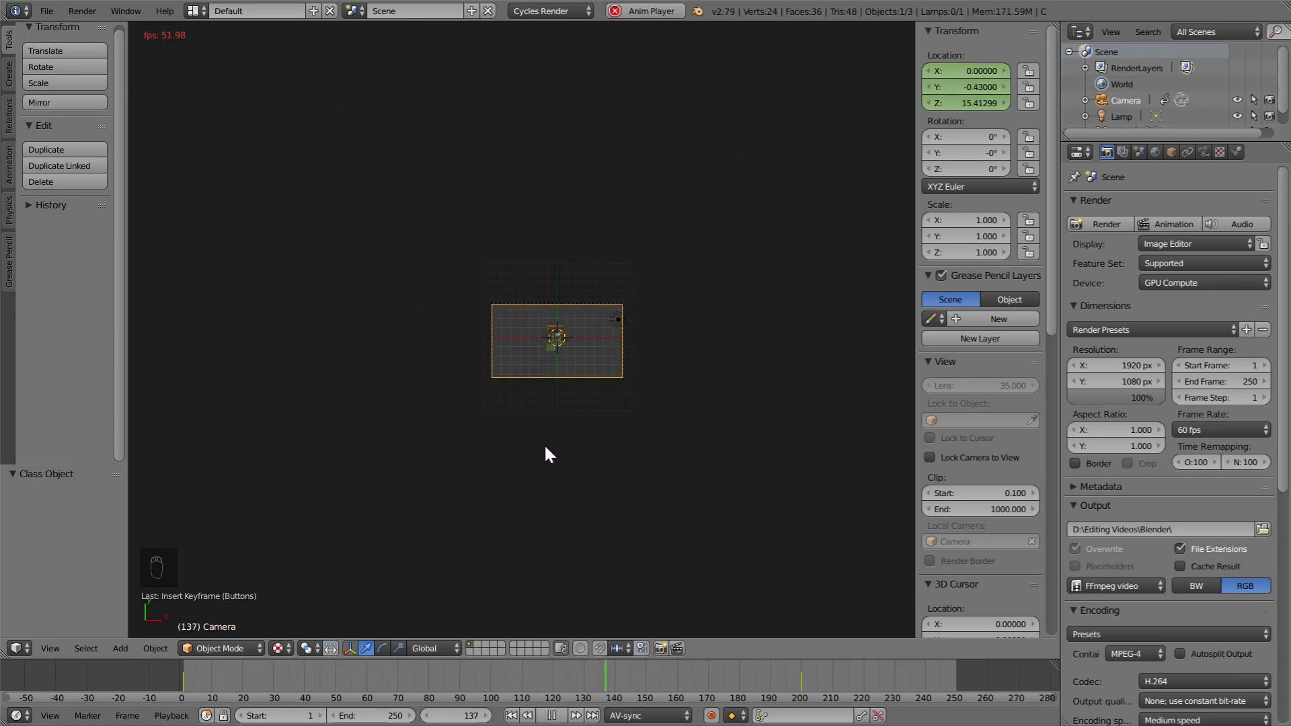
pyautogui.hotkey('alt', 'a')
pyautogui.press('space')
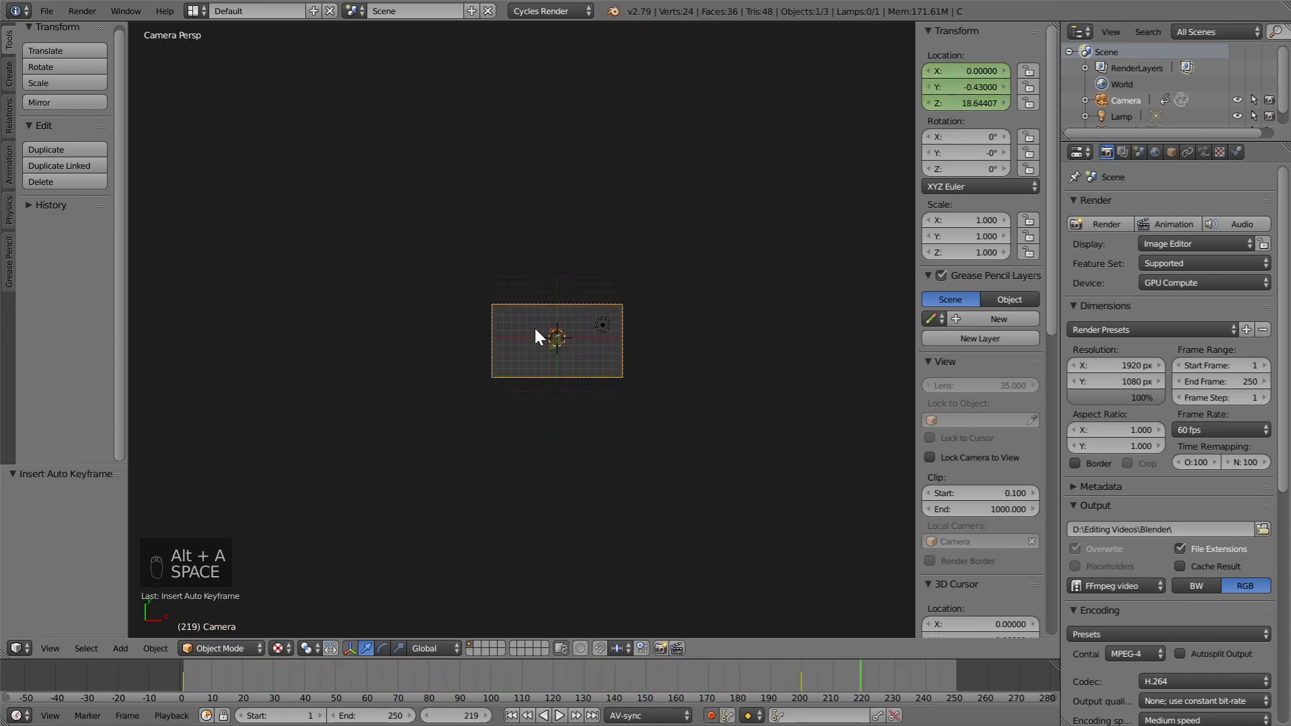
# Step: Go to frame 0, leave the camera view and add a cylinder mesh at the scene origin
pyautogui.click(128, 668)
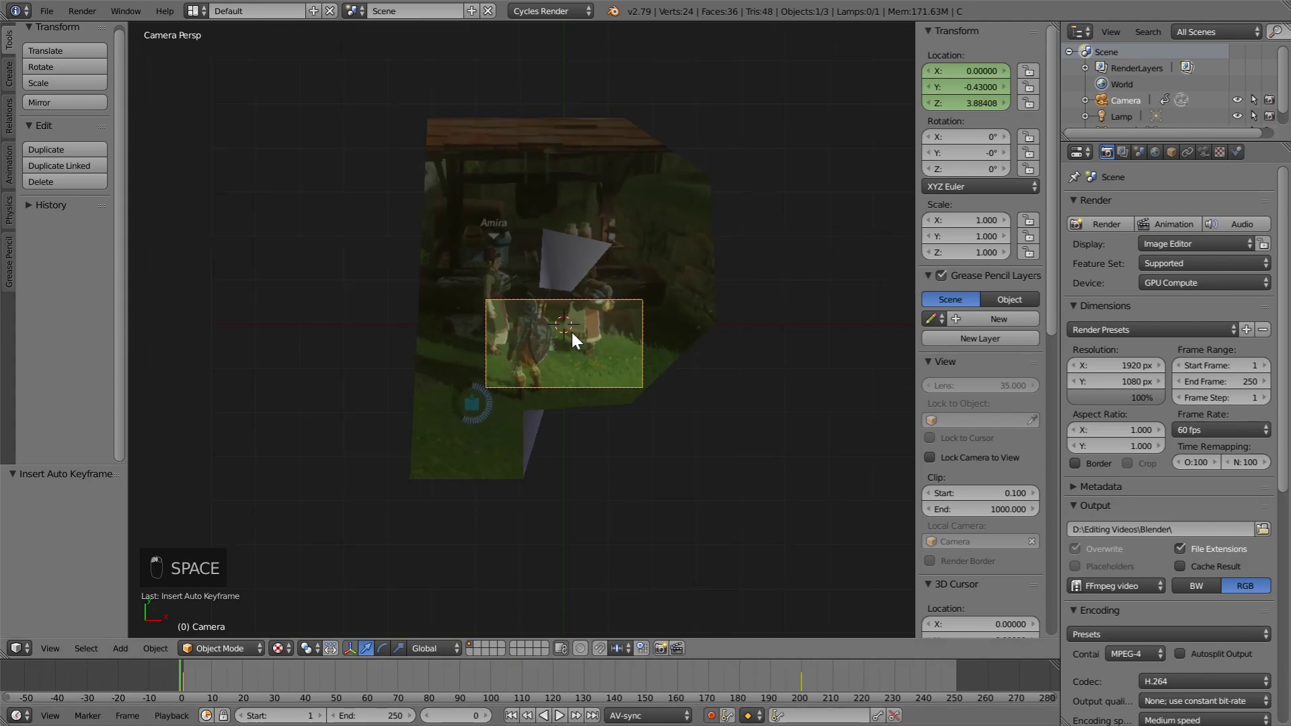
pyautogui.keyDown('shift'); pyautogui.moveTo(576, 329); pyautogui.dragTo(538, 343, button='middle'); pyautogui.keyUp('shift')
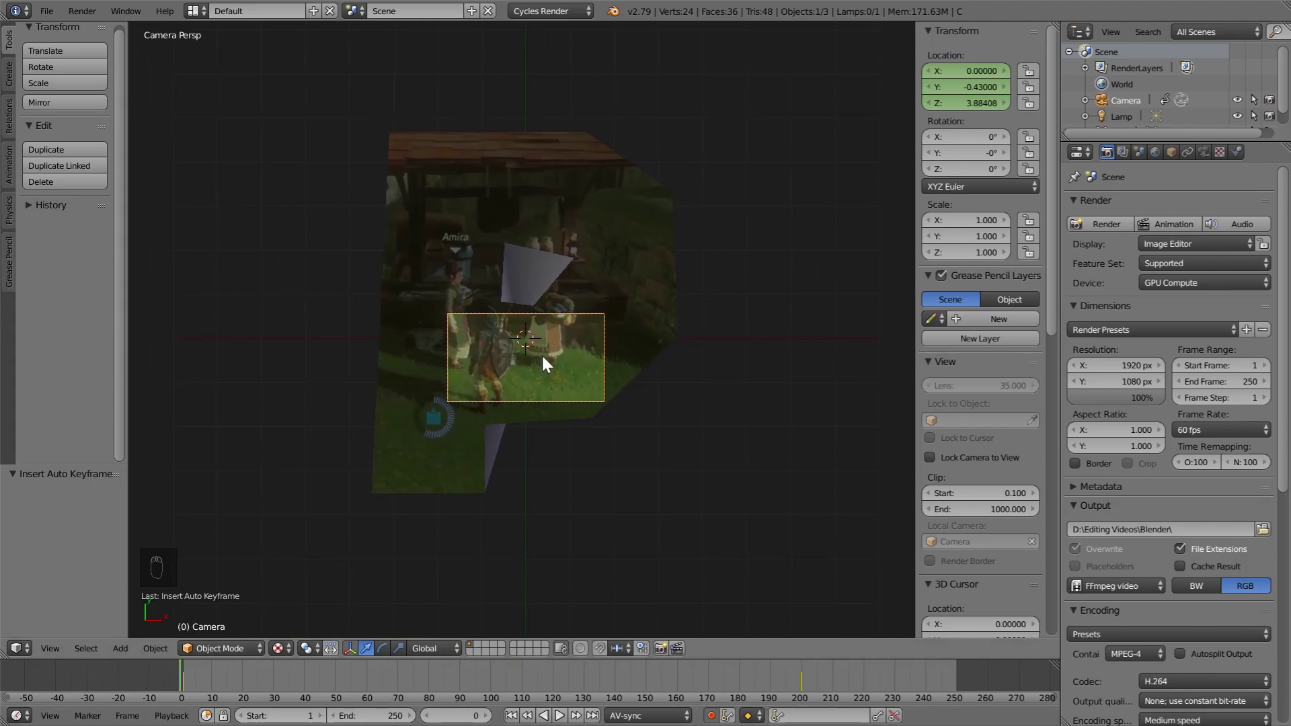
pyautogui.scroll(-1, 536, 430)
pyautogui.keyDown('shift'); pyautogui.moveTo(543, 397); pyautogui.dragTo(560, 511, button='middle'); pyautogui.keyUp('shift')
pyautogui.scroll(-8, 575, 433)
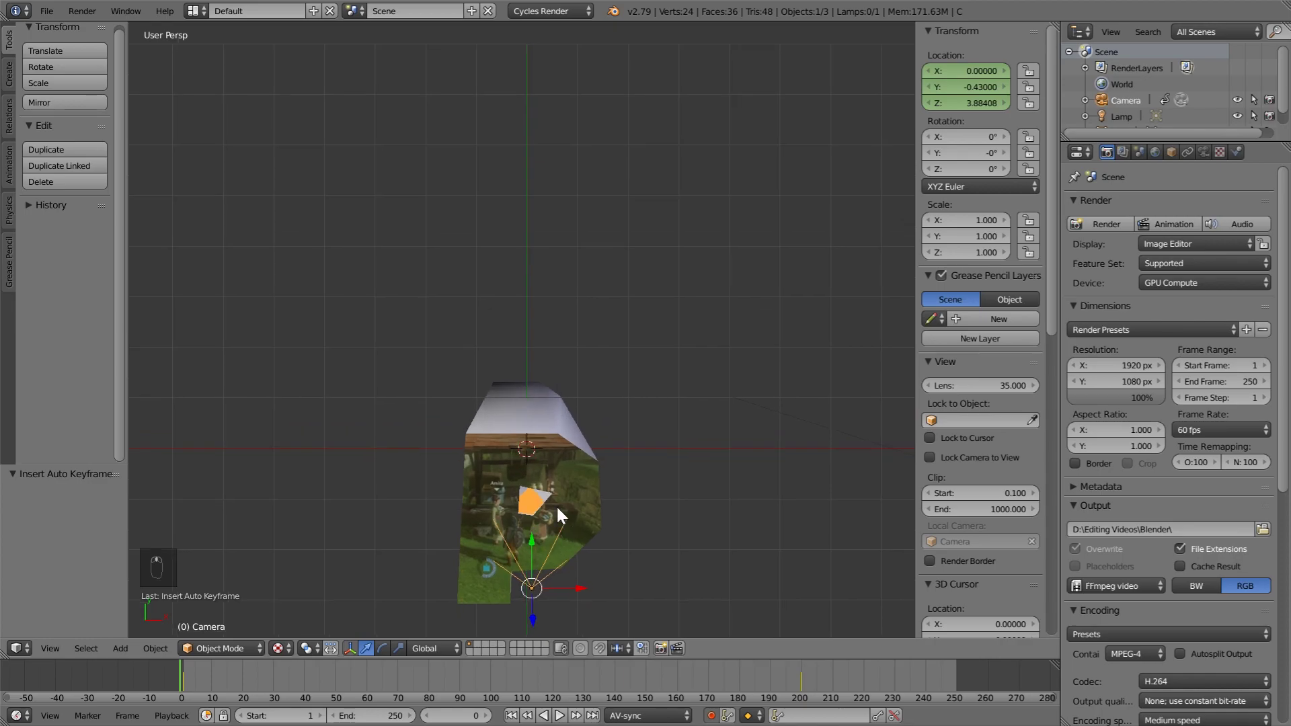
pyautogui.moveTo(542, 434); pyautogui.dragTo(503, 366, button='middle')
pyautogui.hotkey('shift', 'a')
pyautogui.moveTo(501, 366)
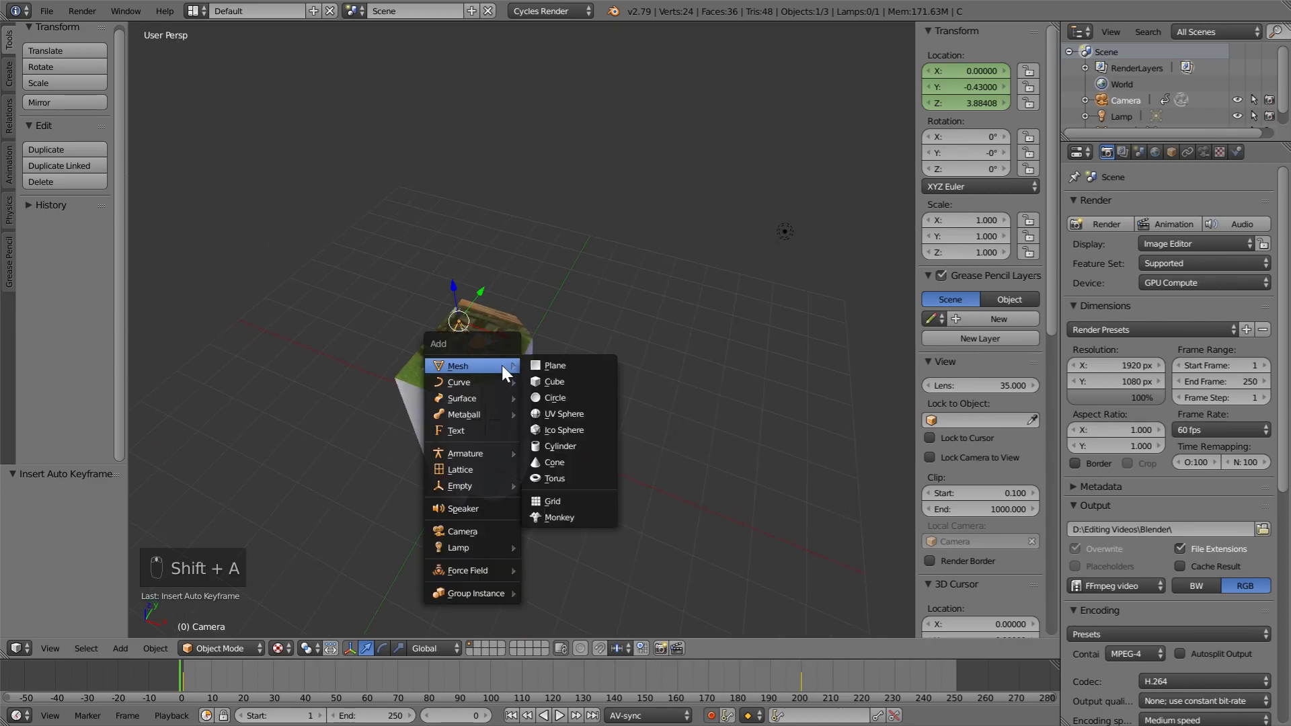
pyautogui.click(566, 439)
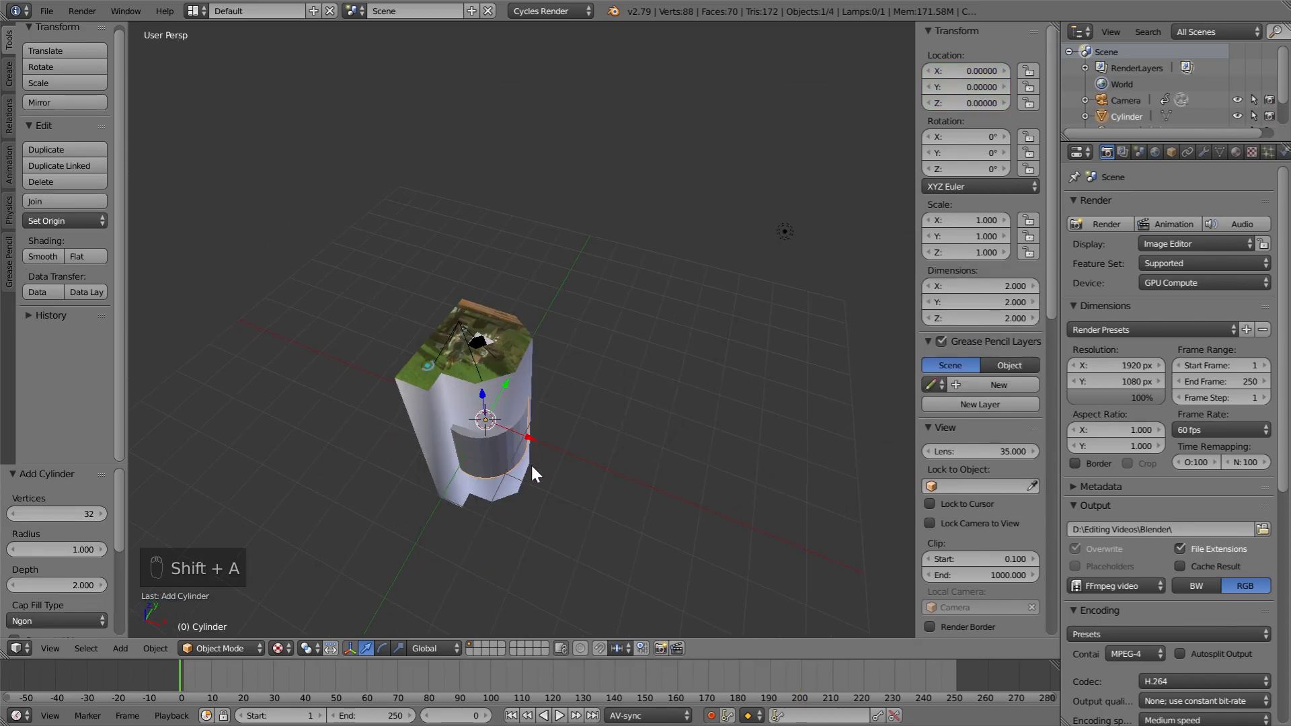
# Step: Set the new cylinder's vertex count to 64
pyautogui.press('g')
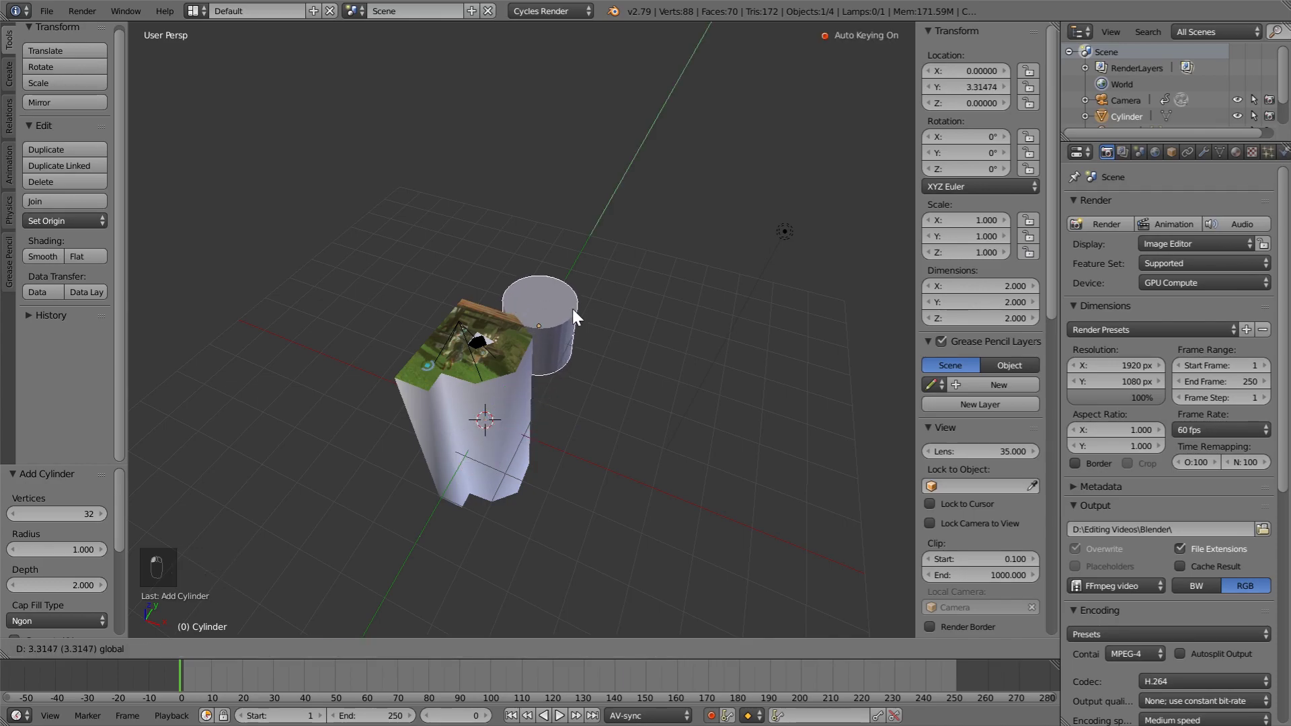
pyautogui.rightClick(555, 340)
pyautogui.scroll(6, 470, 427)
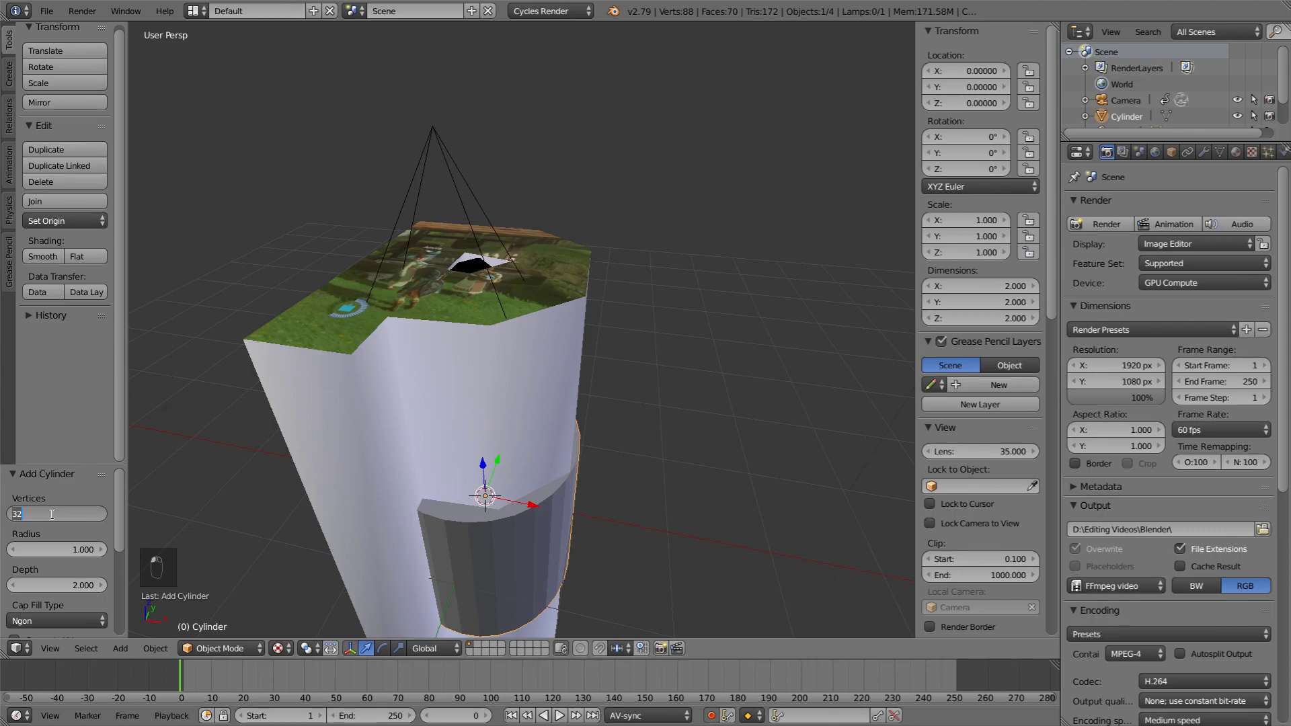
pyautogui.press('Return')
# Step: Move the cylinder along Y to about 3.165, behind the letter, and scale it up to about 1.974
pyautogui.moveTo(470, 500); pyautogui.dragTo(433, 431, button='middle')
pyautogui.moveTo(431, 416); pyautogui.dragTo(616, 333)
pyautogui.moveTo(616, 334); pyautogui.dragTo(498, 324, button='middle')
pyautogui.scroll(-3, 498, 324)
pyautogui.press('s')
pyautogui.click(604, 284)
pyautogui.moveTo(604, 285); pyautogui.dragTo(611, 339, button='middle')
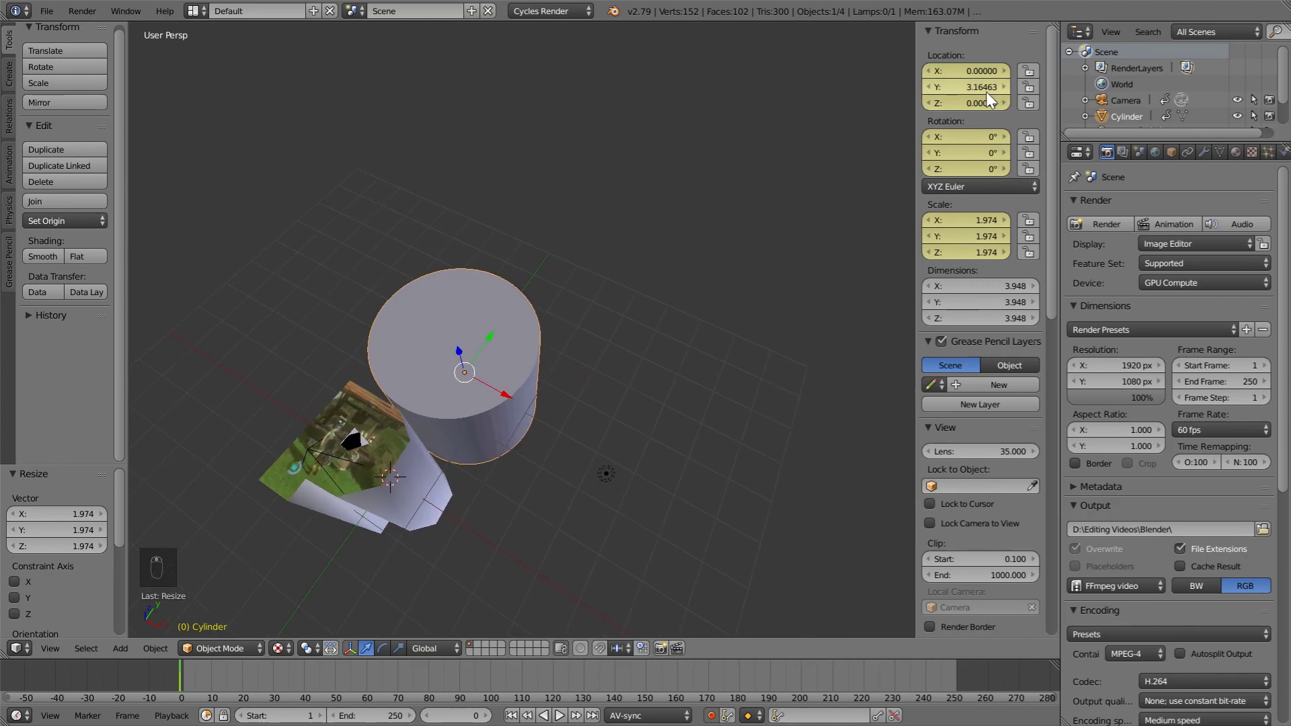
# Step: Turn off automatic keyframing and delete the cylinder's location, rotation and scale keyframes
pyautogui.click(715, 717)
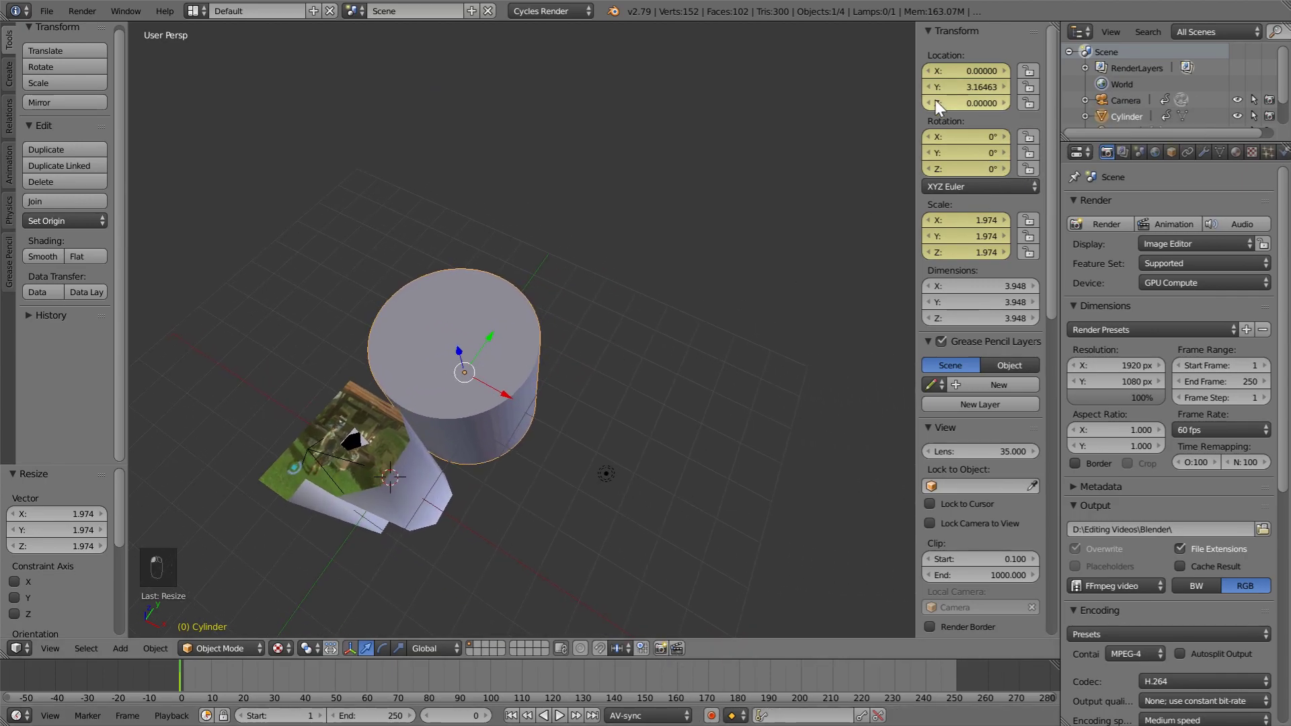
pyautogui.hotkey('alt', 'i')
pyautogui.hotkey('alt', 'i')
pyautogui.hotkey('alt', 'i')
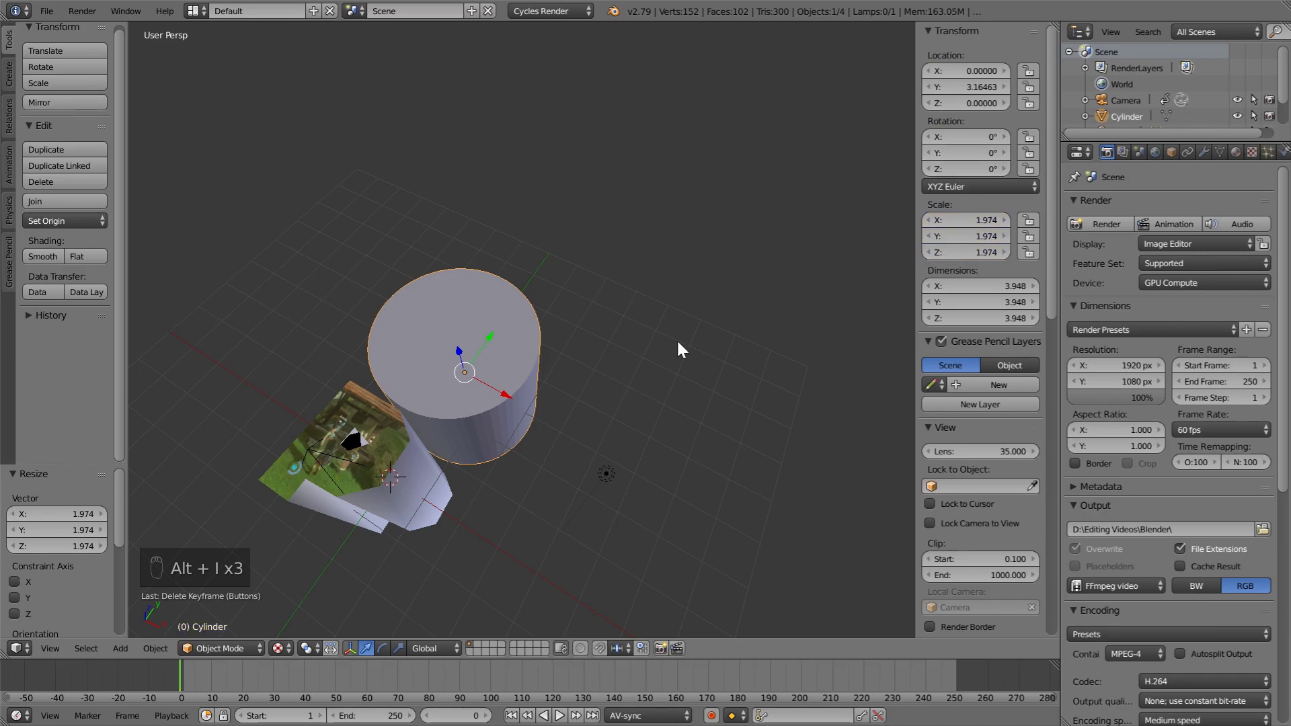
# Step: Enter Edit Mode on the cylinder and select only its top face
pyautogui.moveTo(425, 350); pyautogui.dragTo(474, 394, button='middle')
pyautogui.scroll(4, 496, 369)
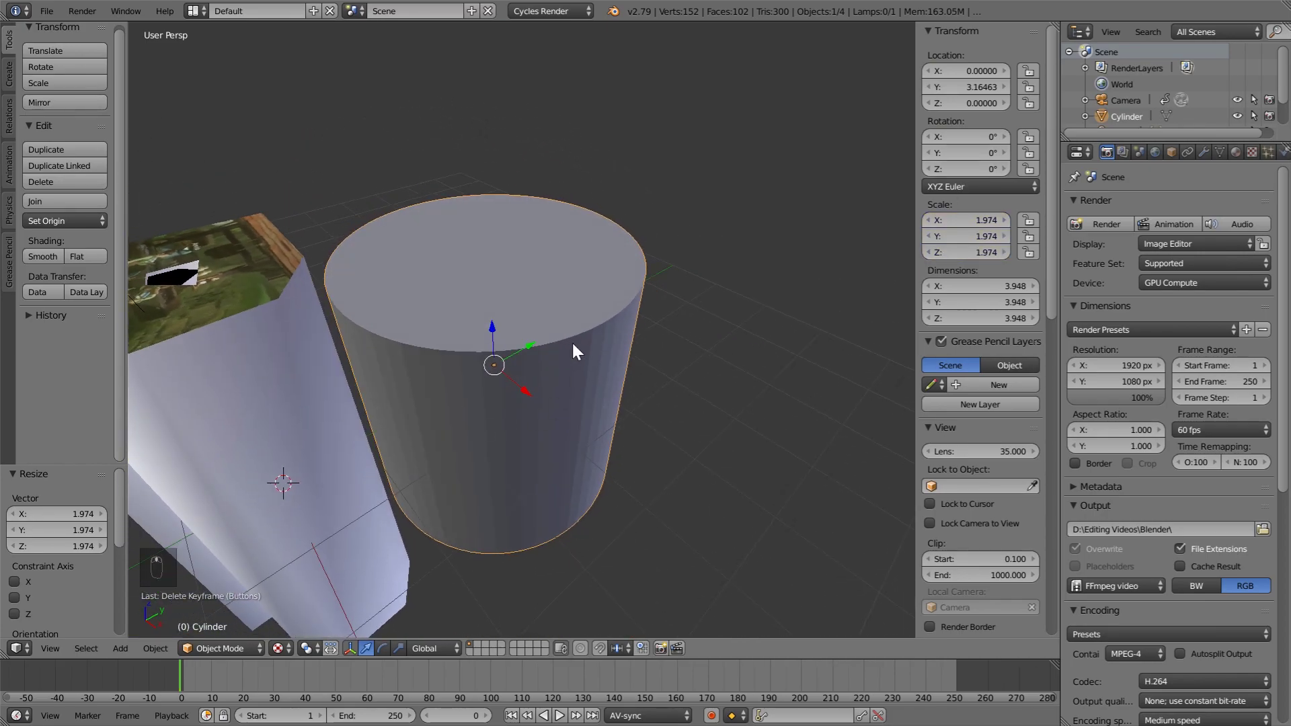
pyautogui.press('Tab')
pyautogui.click(568, 253)
pyautogui.click(476, 288)
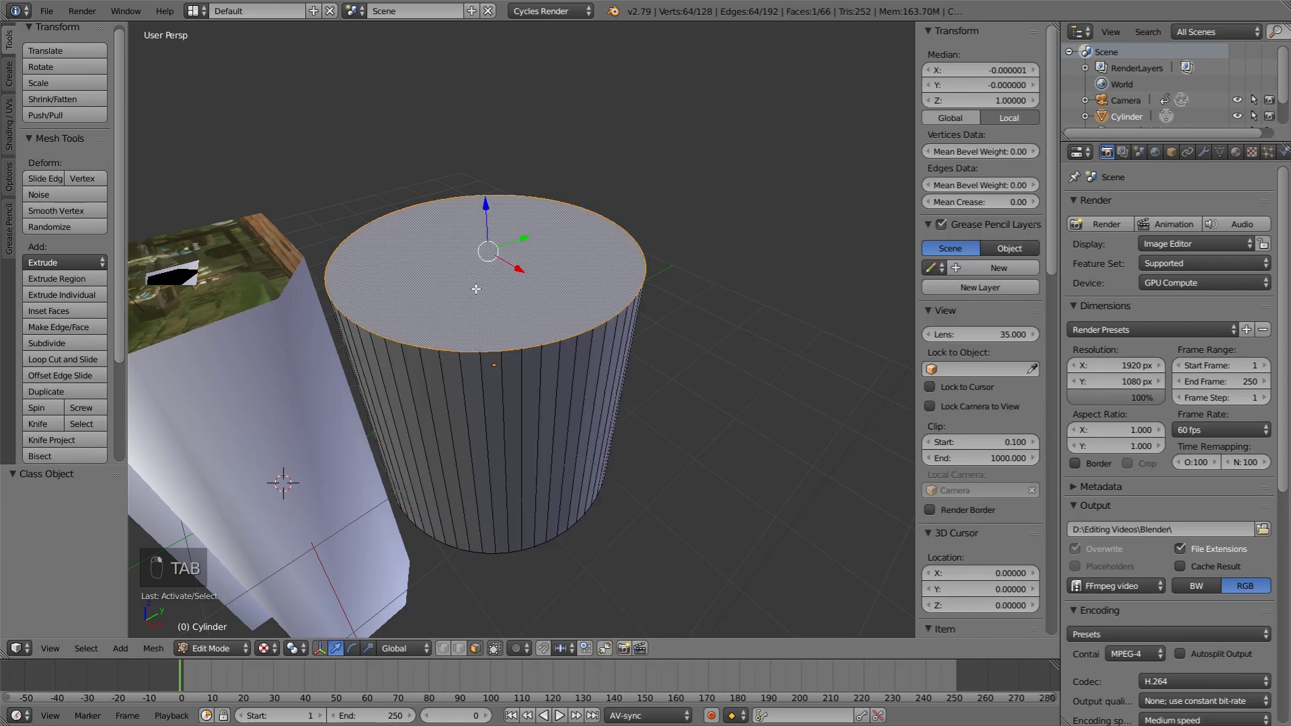
# Step: Split the 3D view horizontally and turn the upper area into a Node Editor
pyautogui.moveTo(1051, 27); pyautogui.dragTo(1057, 436)
pyautogui.click(18, 425)
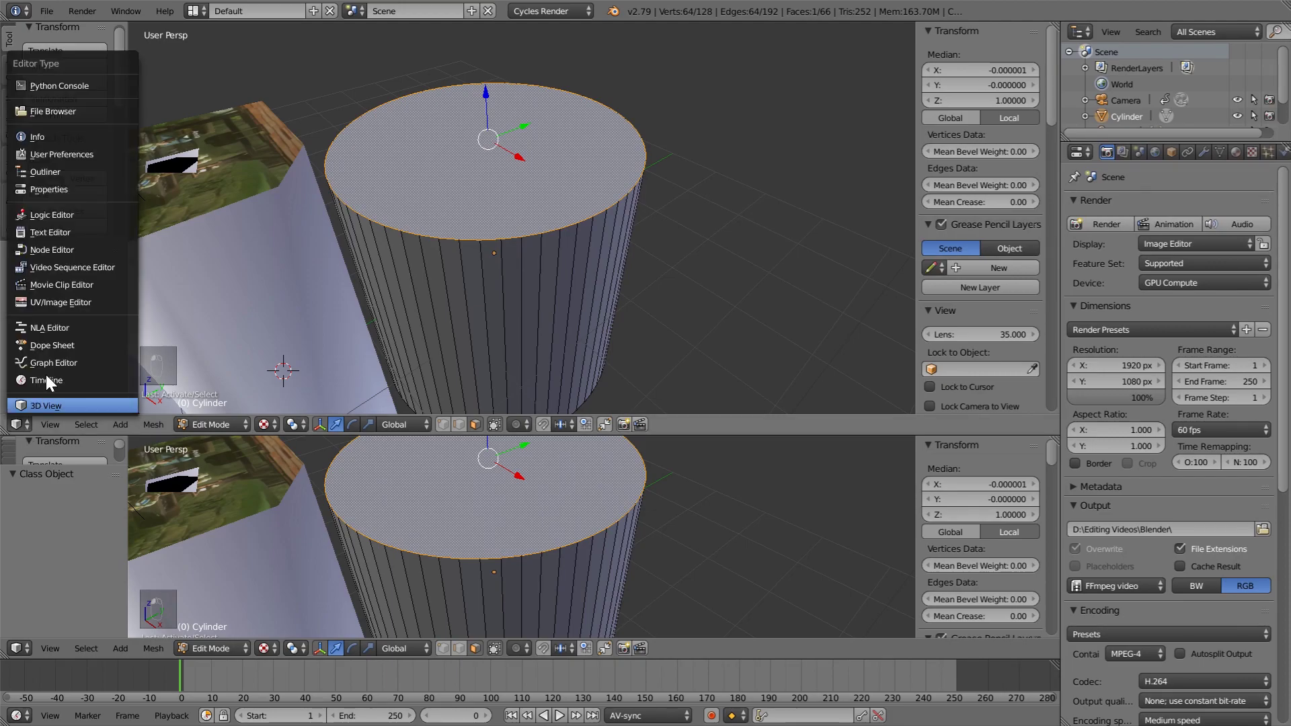
pyautogui.click(63, 232)
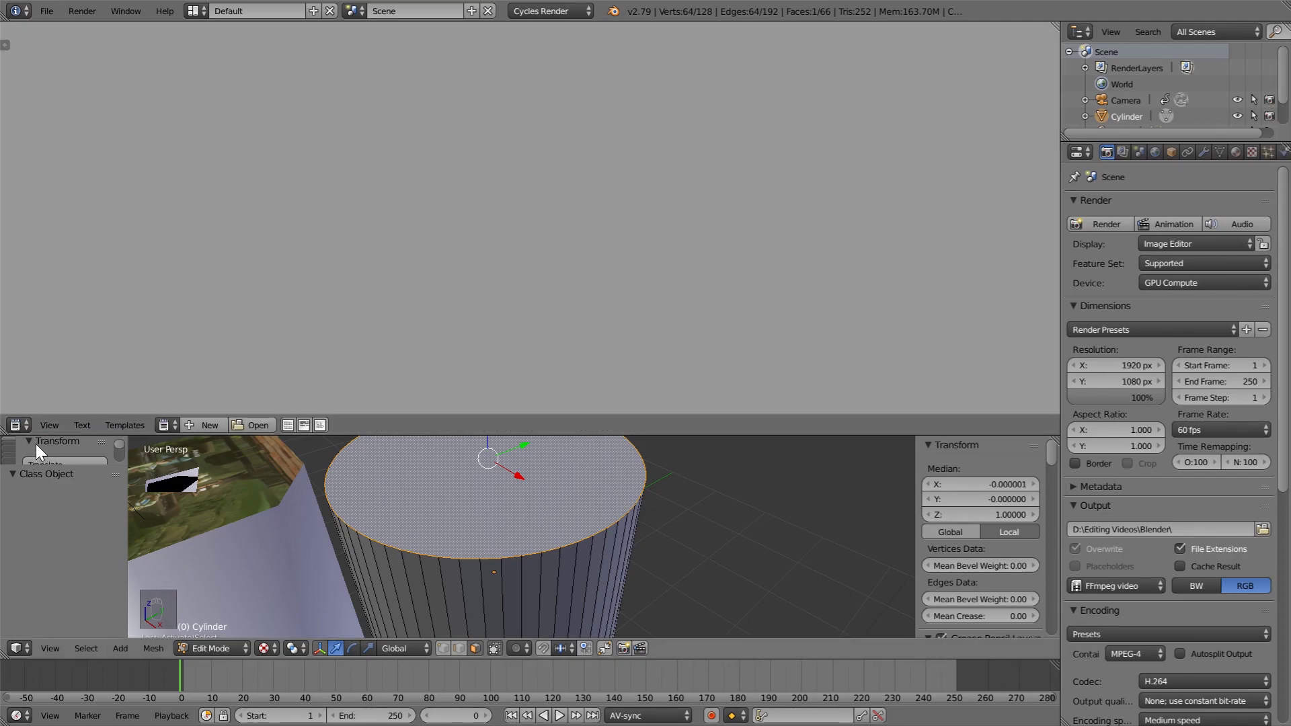
pyautogui.click(16, 424)
pyautogui.click(51, 252)
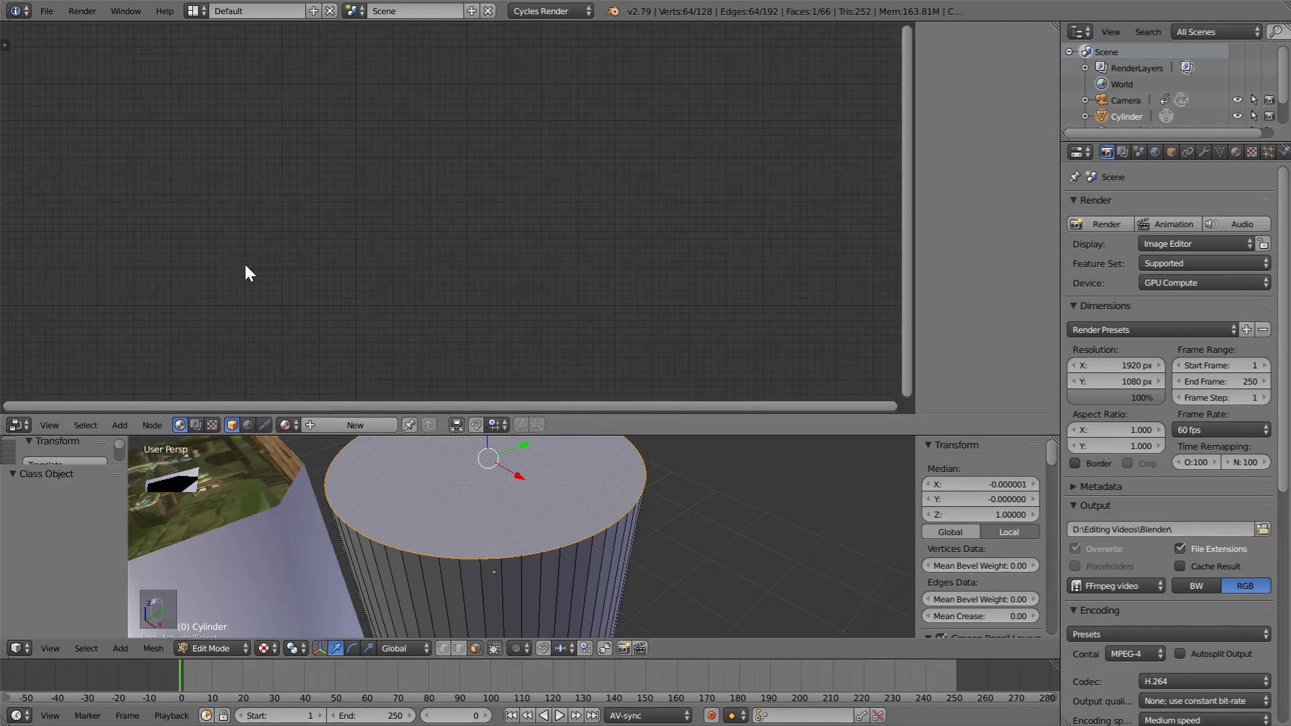
# Step: Create a new material for the cylinder and link an Image Texture node's Color to the Diffuse BSDF Color
pyautogui.click(335, 425)
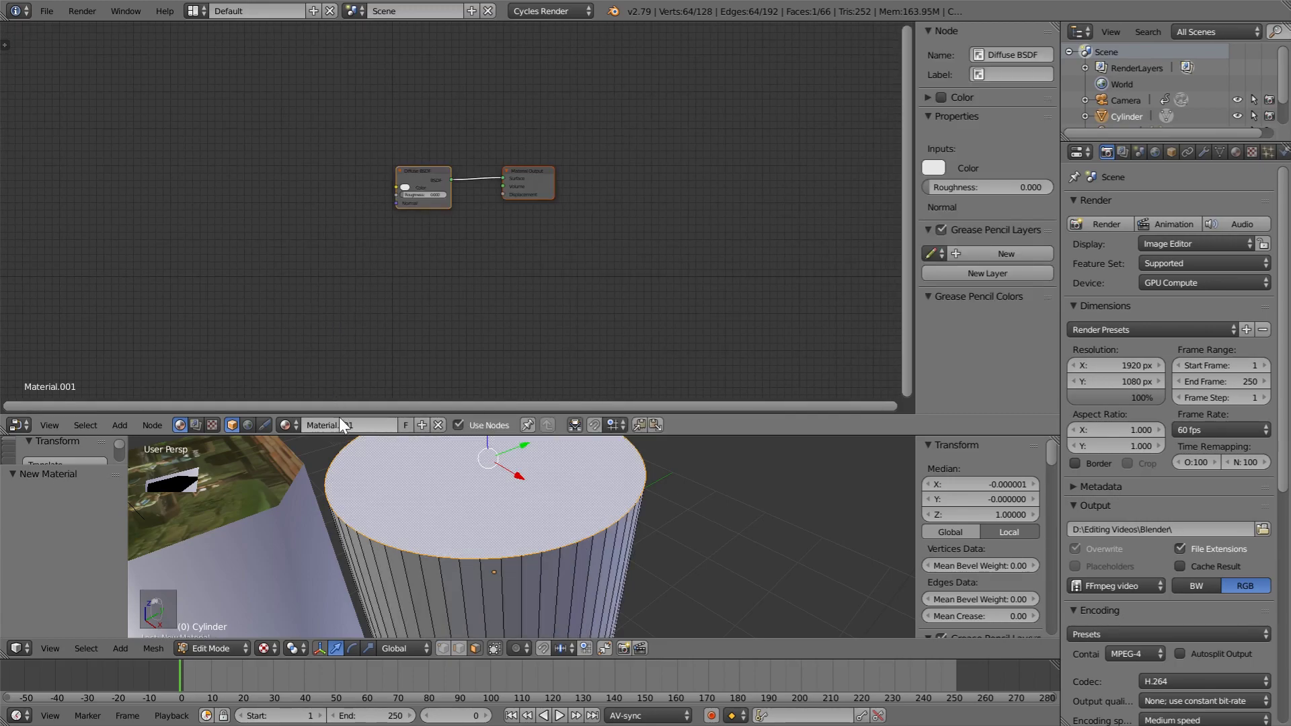
pyautogui.scroll(5, 300, 217)
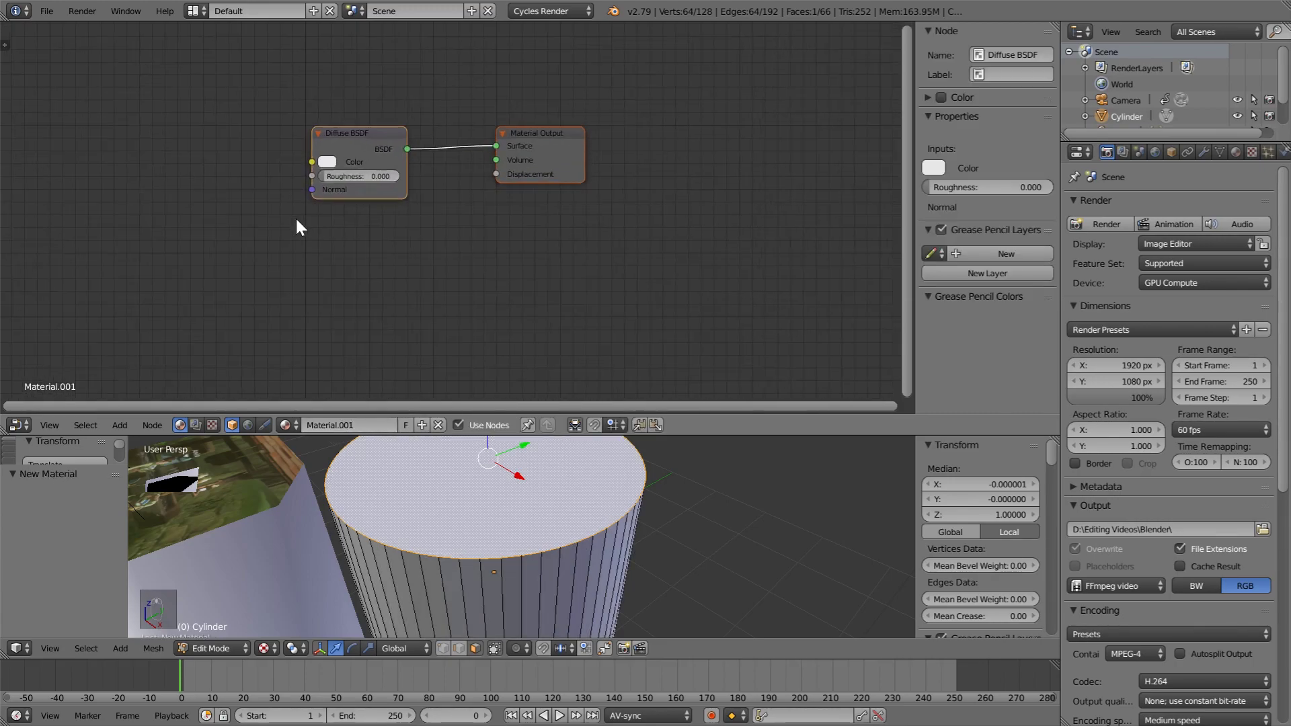
pyautogui.moveTo(278, 185); pyautogui.dragTo(470, 216, button='middle')
pyautogui.hotkey('shift', 'a')
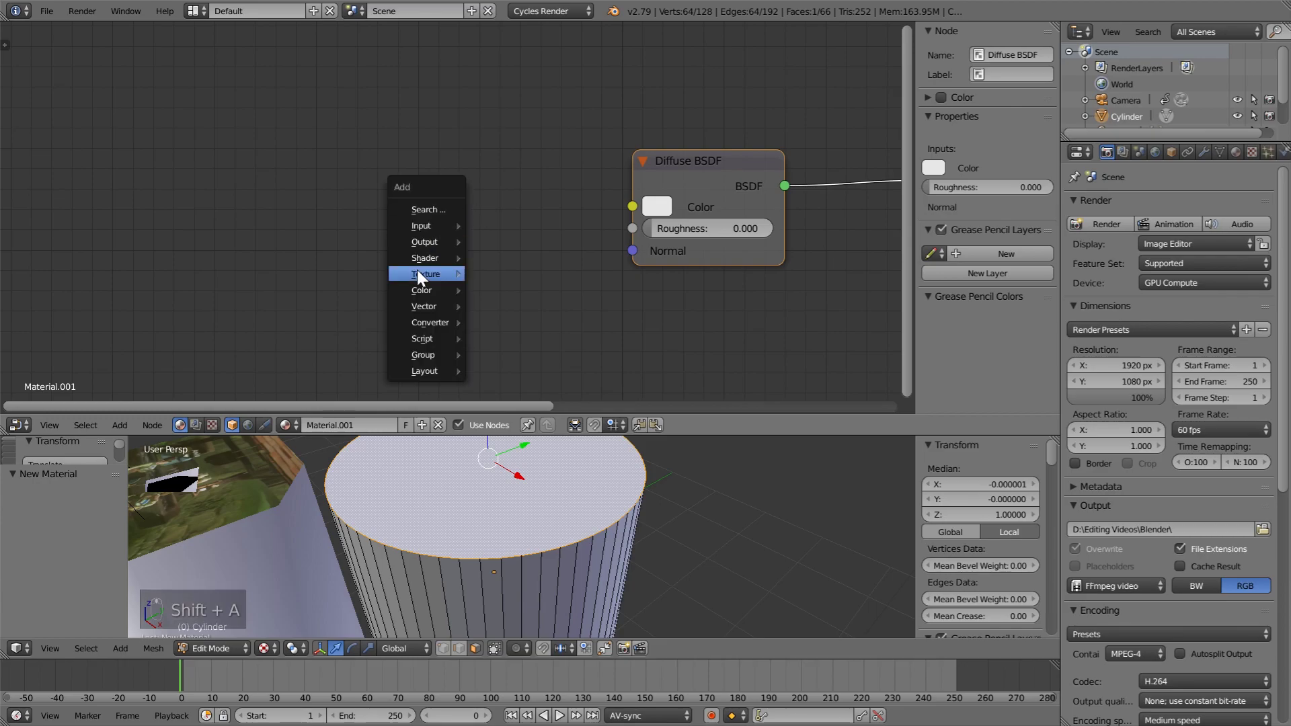
pyautogui.moveTo(435, 273)
pyautogui.click(522, 342)
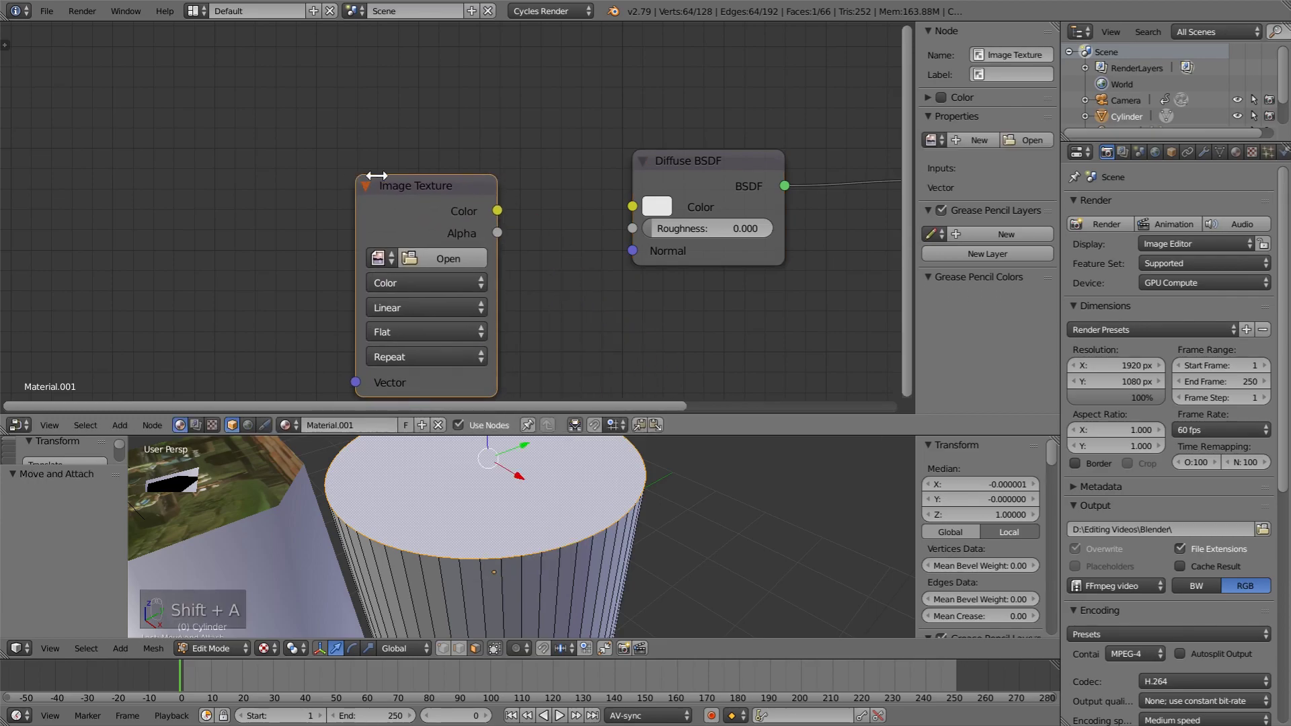
pyautogui.moveTo(496, 210); pyautogui.dragTo(631, 207)
pyautogui.moveTo(378, 368); pyautogui.dragTo(411, 309, button='middle')
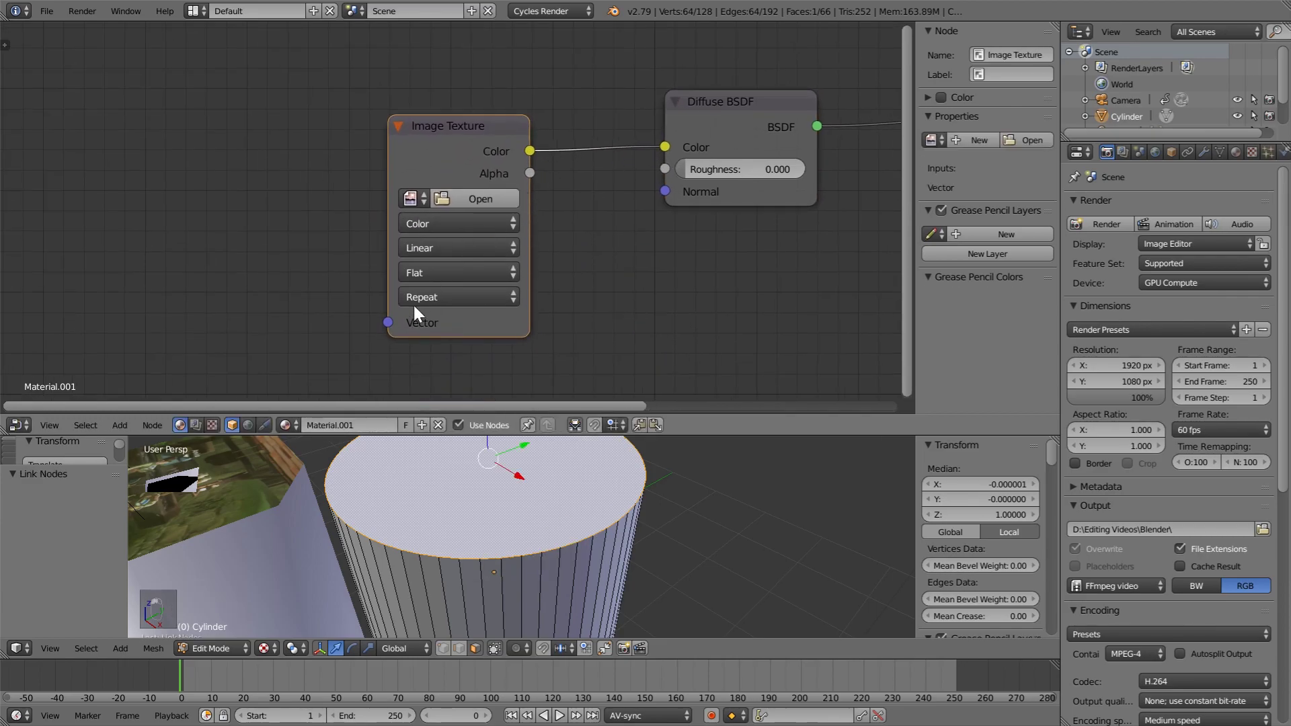
# Step: Load the channel emblem PNG from D:\Paint into the Image Texture node and set its interpolation to Cubic
pyautogui.click(466, 198)
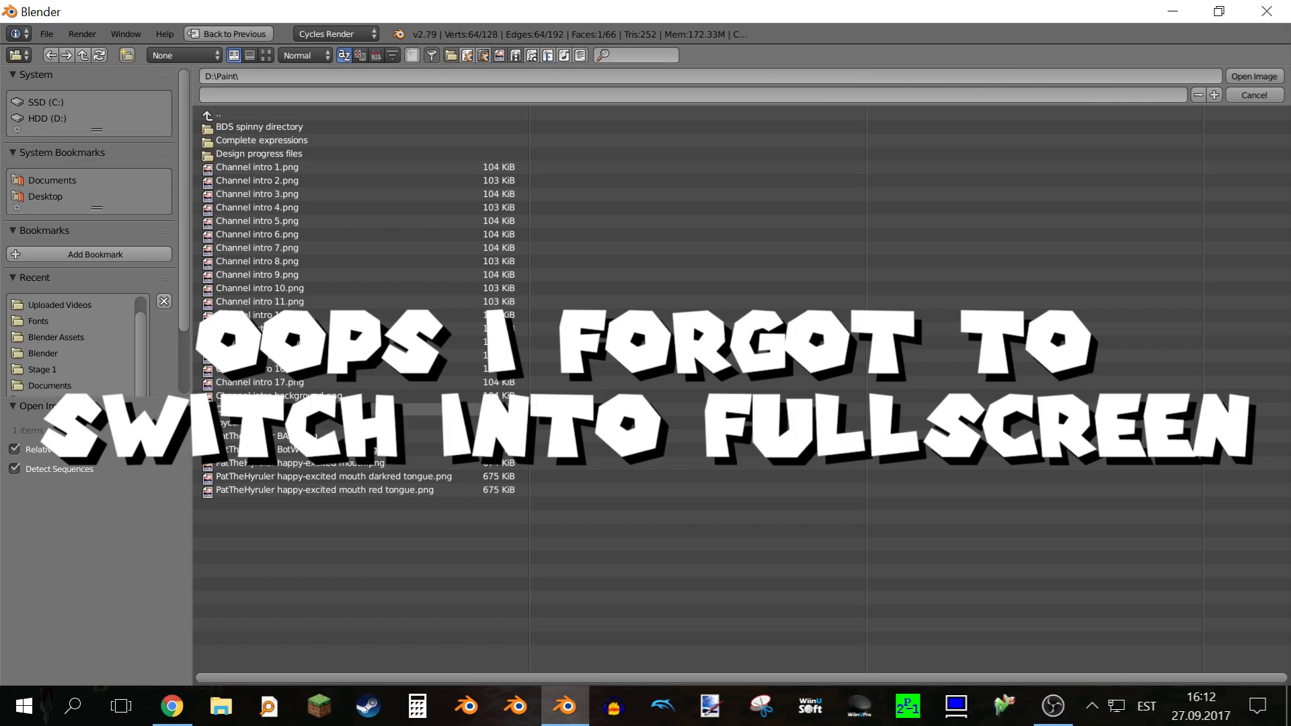
pyautogui.doubleClick(366, 409)
pyautogui.moveTo(402, 542); pyautogui.dragTo(349, 461, button='middle')
pyautogui.moveTo(561, 269); pyautogui.dragTo(532, 215, button='middle')
pyautogui.click(402, 206)
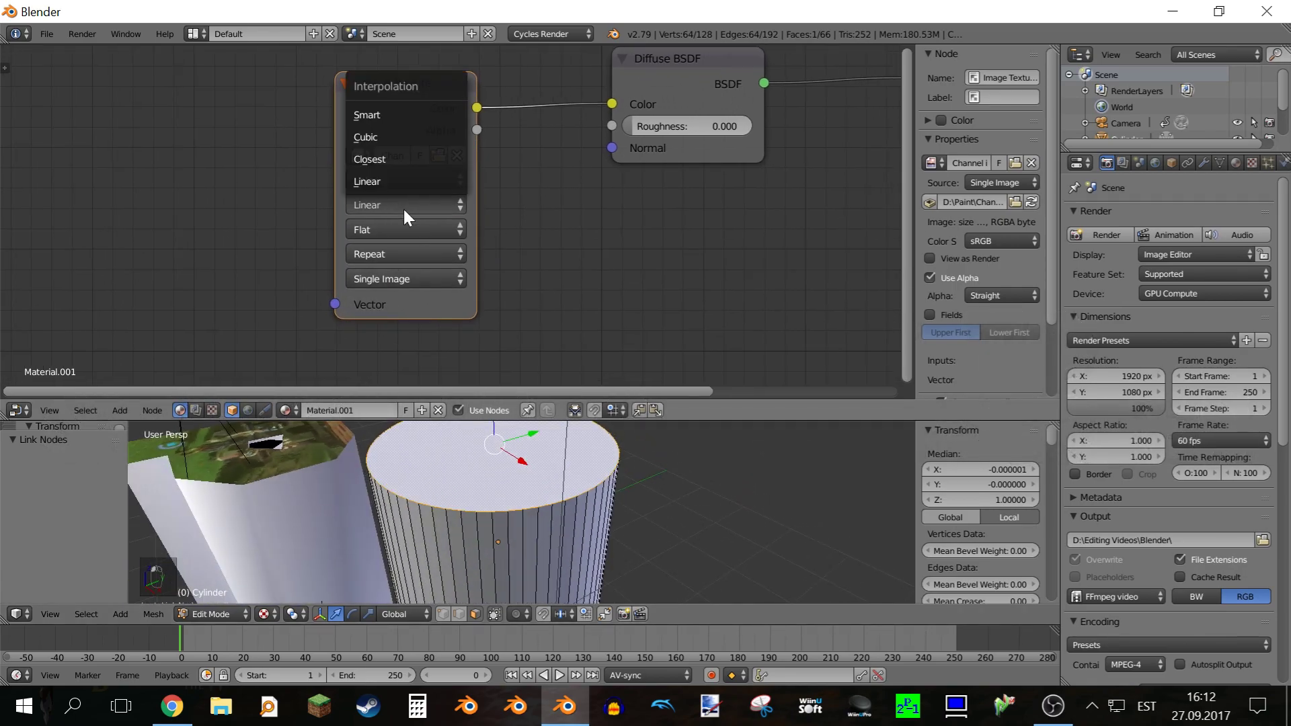
pyautogui.click(404, 135)
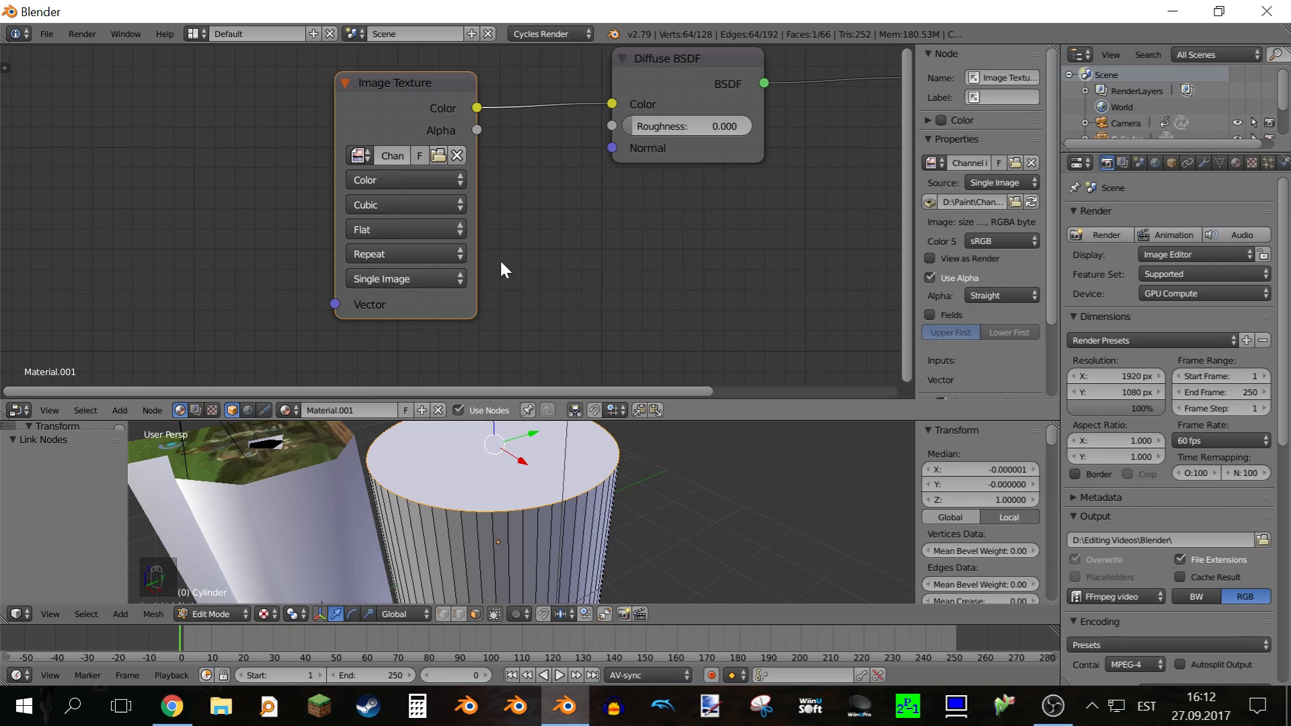
# Step: Change the Node Editor area to a UV/Image Editor and display the purple channel emblem image
pyautogui.click(22, 409)
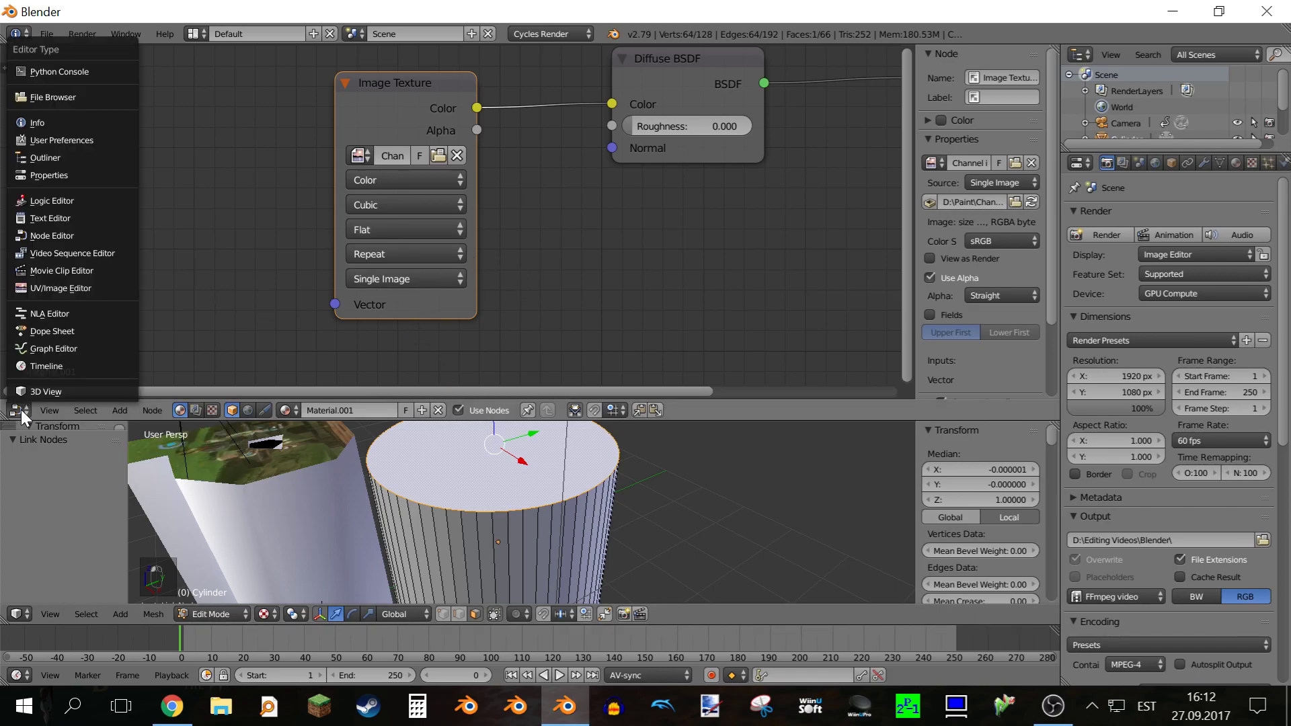
pyautogui.click(59, 288)
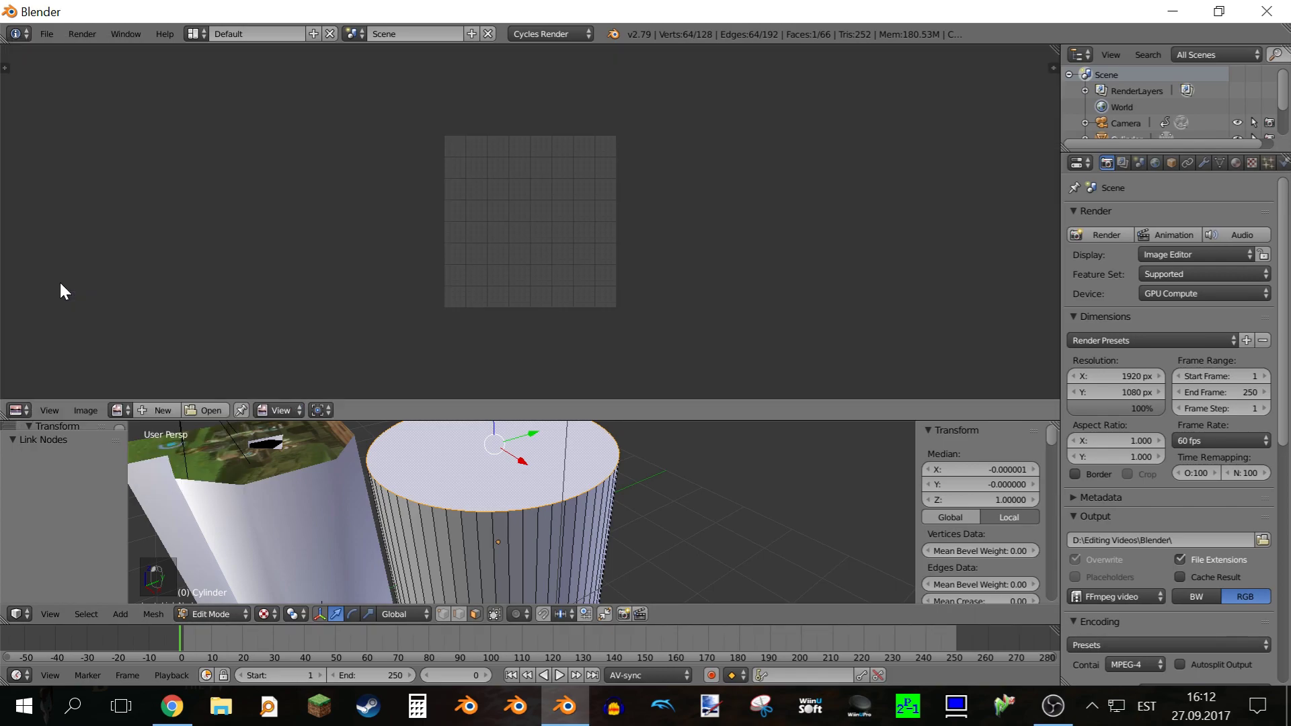
pyautogui.click(120, 410)
pyautogui.click(176, 452)
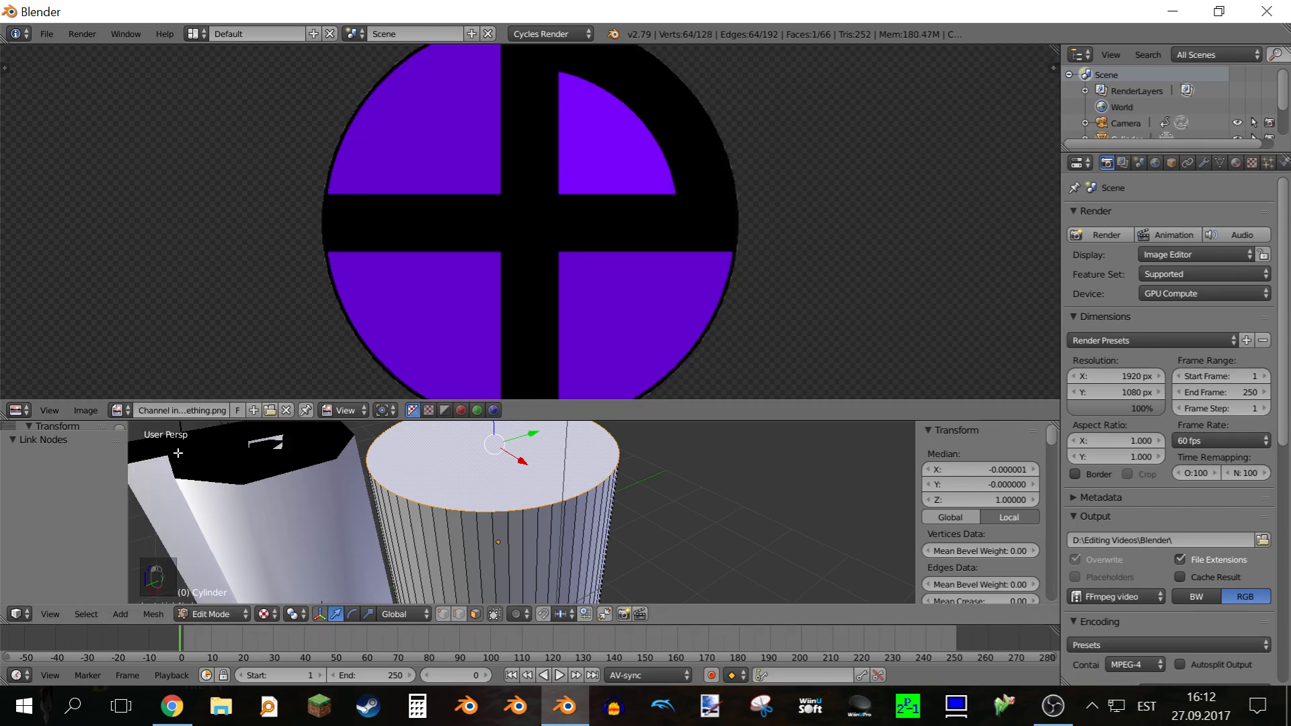
pyautogui.scroll(-4, 659, 271)
pyautogui.moveTo(557, 286); pyautogui.dragTo(591, 361, button='middle')
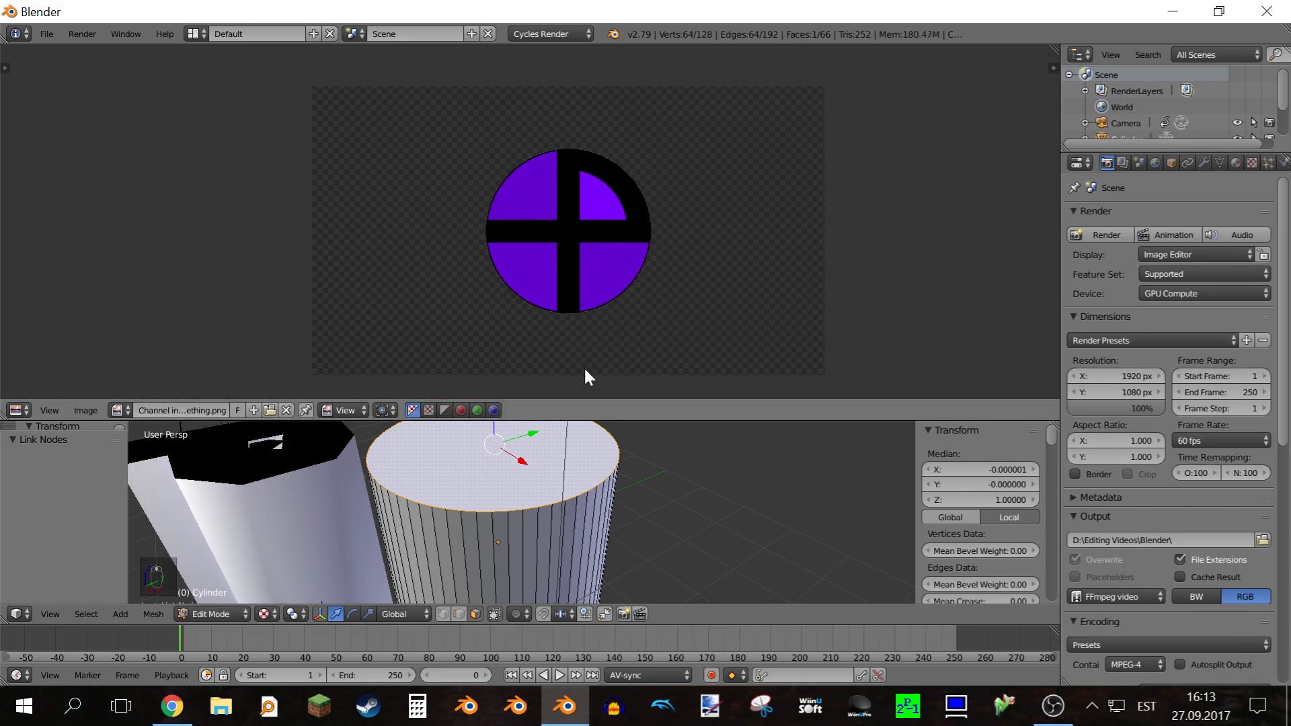
# Step: Unwrap the cylinder's top face, scale its UV circle to about 0.67 and move it right over the purple emblem
pyautogui.moveTo(579, 470); pyautogui.dragTo(570, 517, button='middle')
pyautogui.press('u')
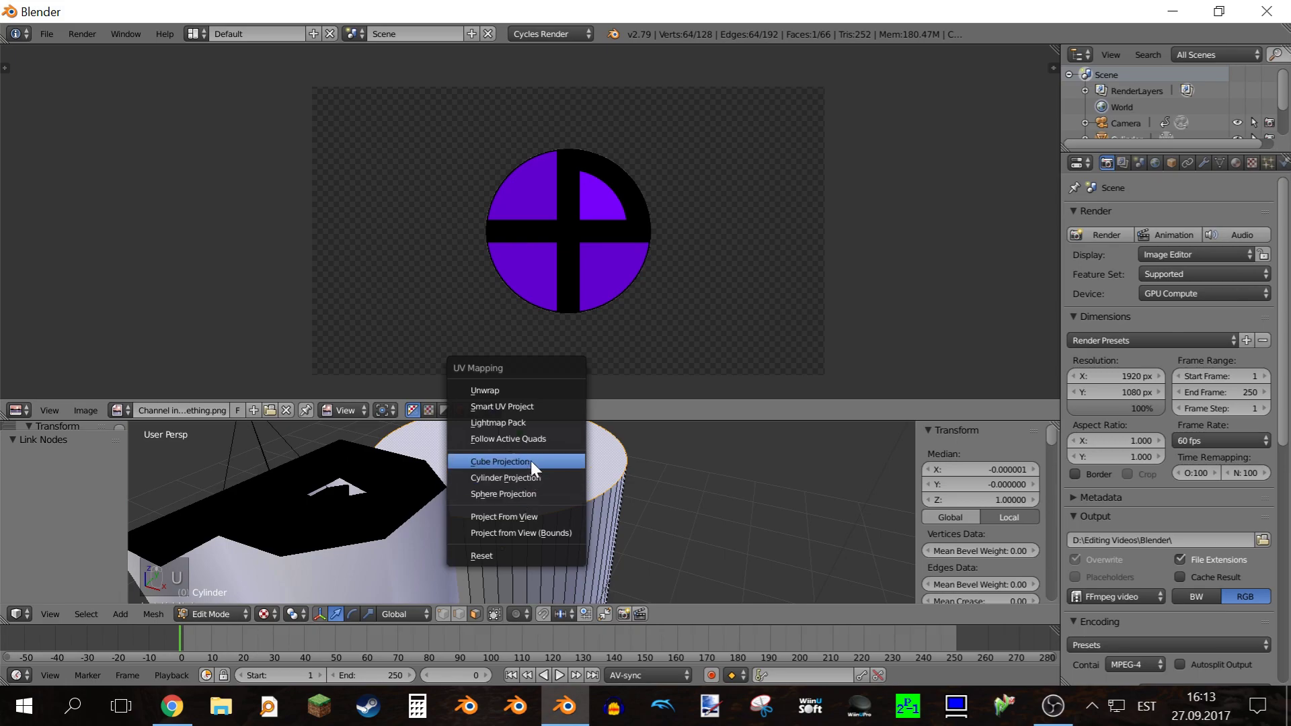
pyautogui.click(519, 390)
pyautogui.press('s')
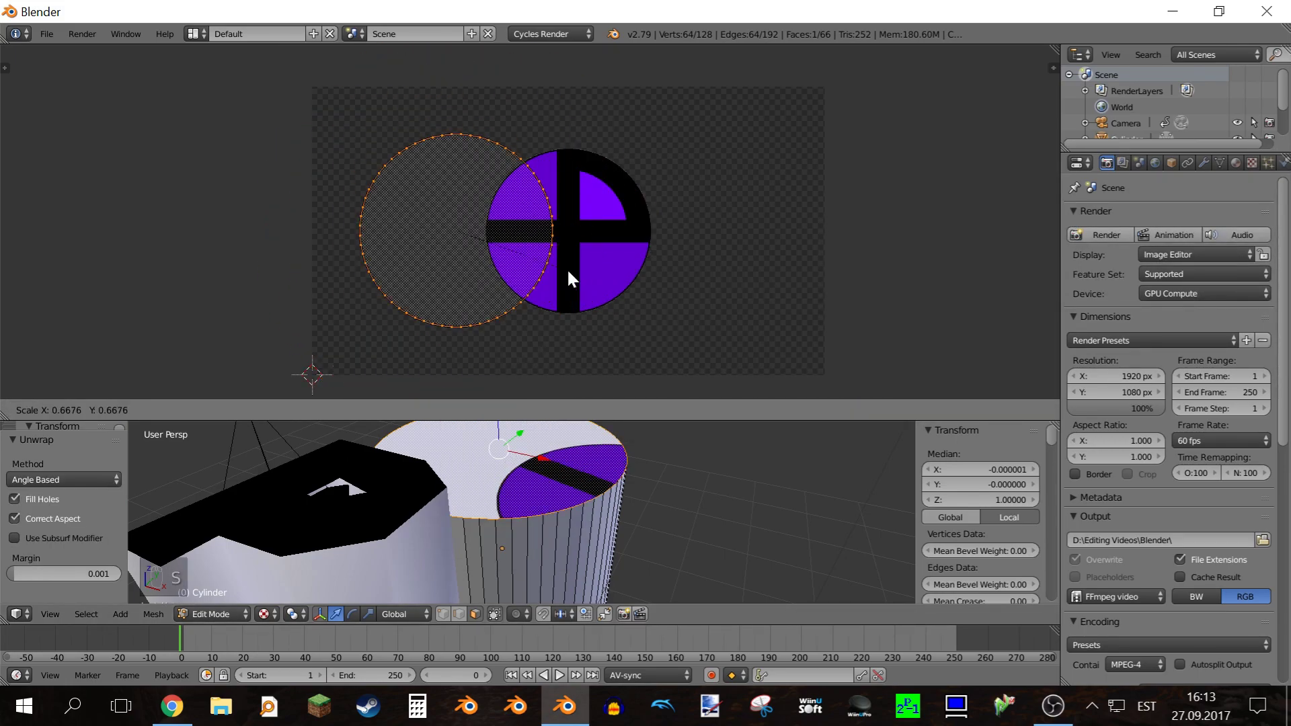
pyautogui.click(567, 267)
pyautogui.press('g')
pyautogui.click(683, 277)
pyautogui.scroll(2, 684, 277)
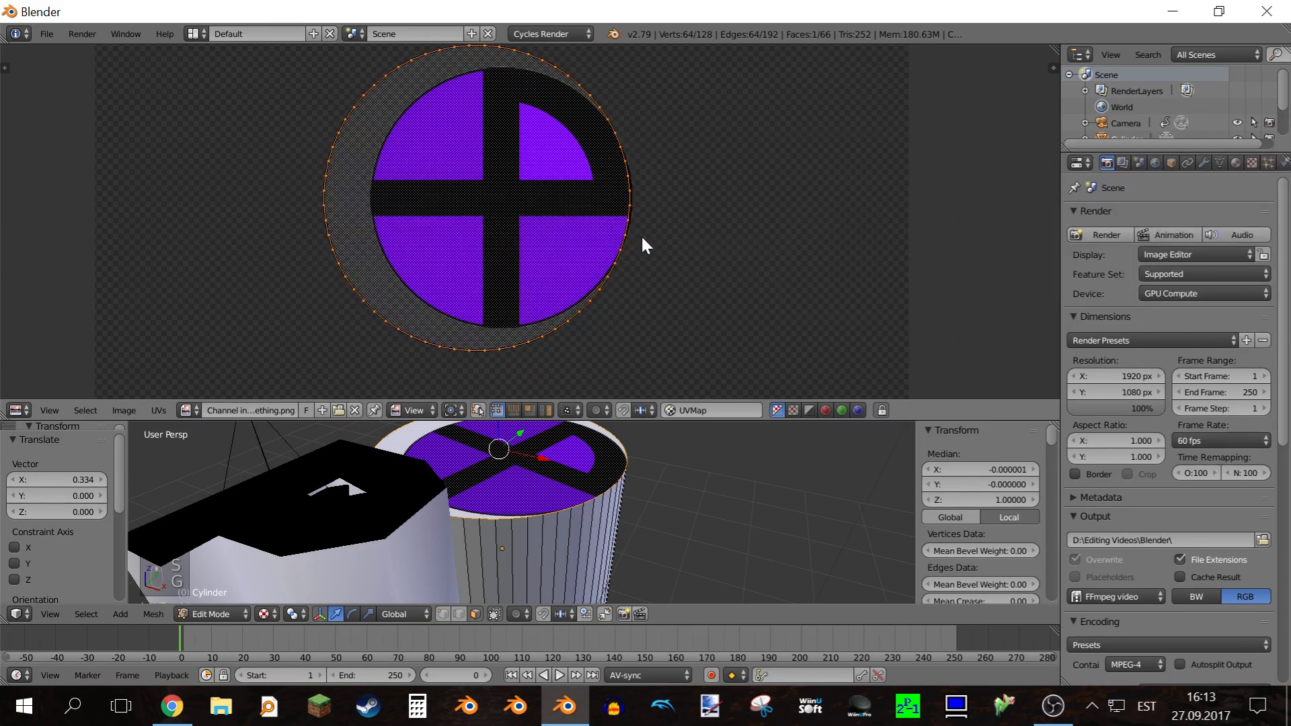
# Step: Center the UV circle on the emblem and scale it by about 0.833 to fit just inside the emblem's black outline
pyautogui.press('g')
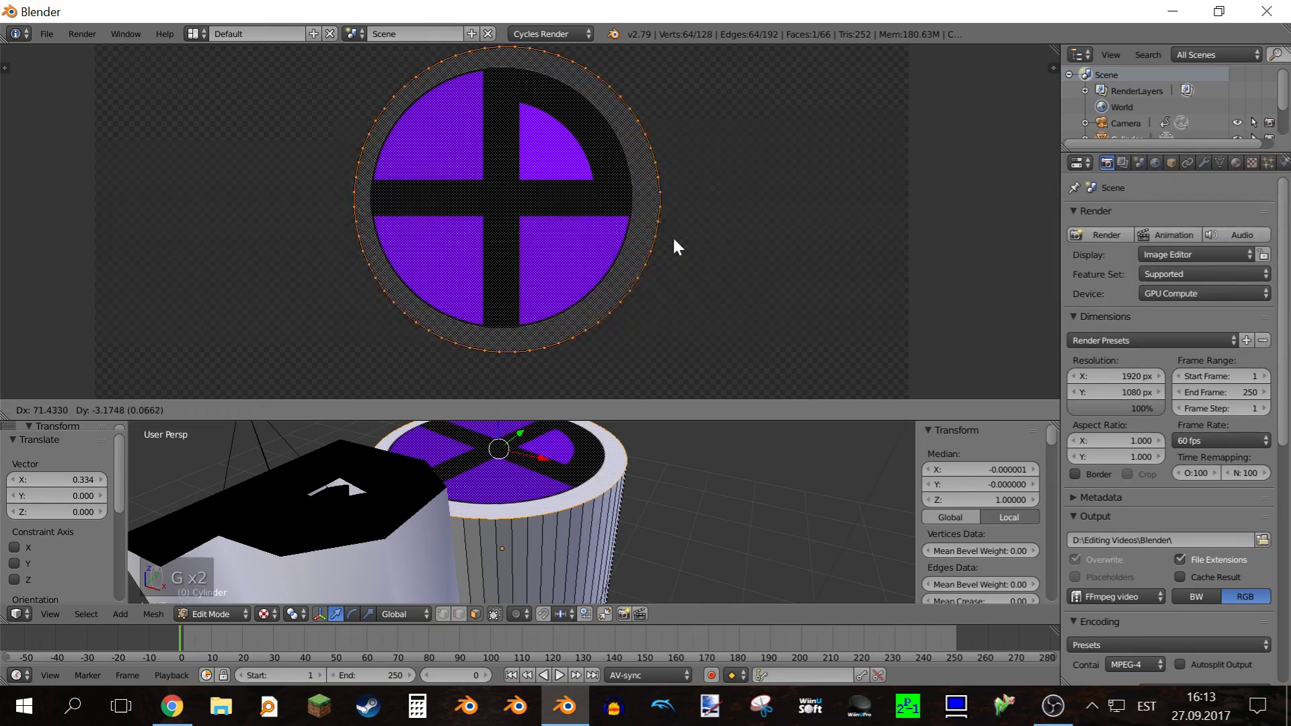
pyautogui.click(666, 241)
pyautogui.press('s')
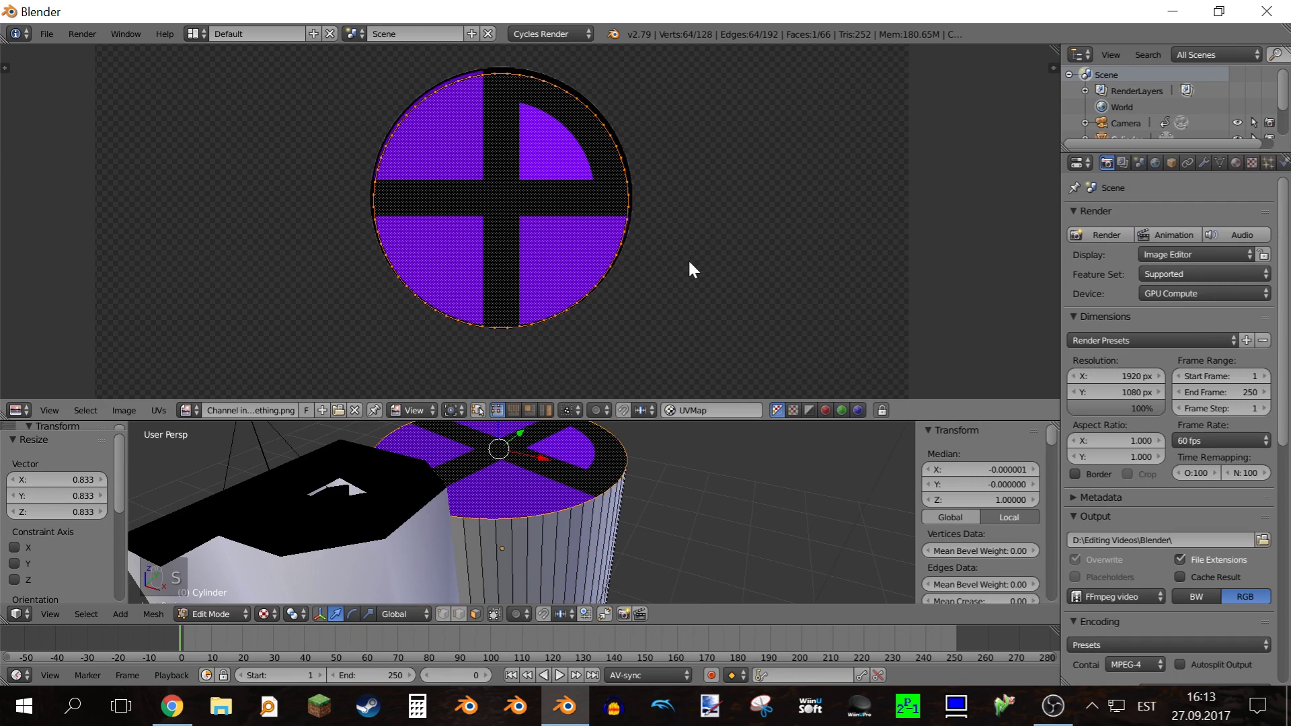
pyautogui.scroll(2, 679, 258)
pyautogui.press('g')
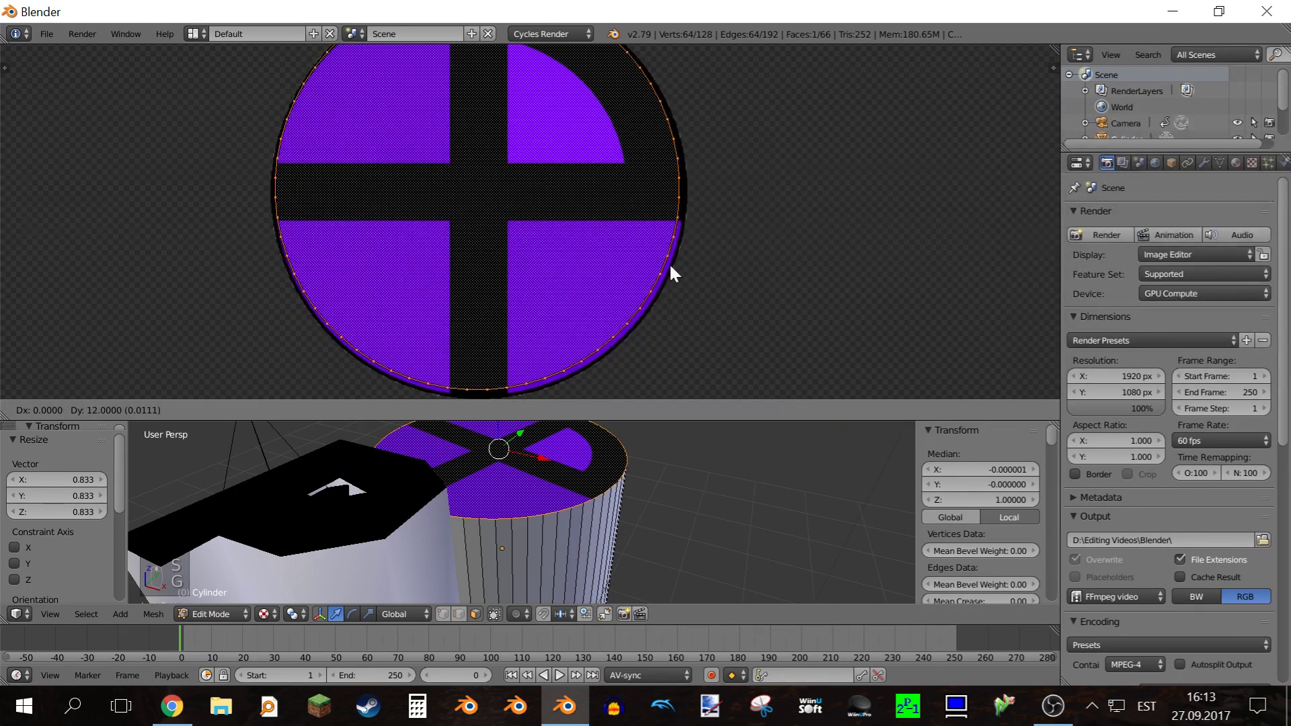
pyautogui.click(673, 265)
pyautogui.moveTo(672, 265); pyautogui.dragTo(700, 288, button='middle')
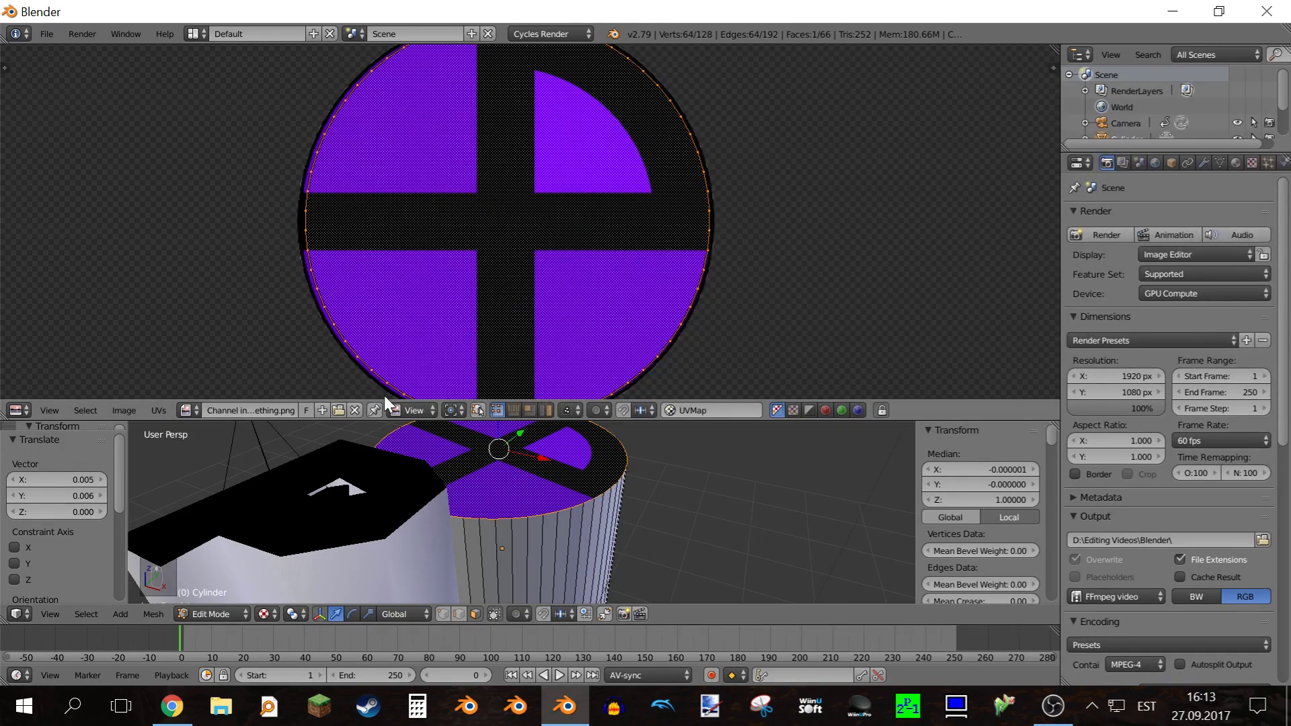
# Step: Select the ring of side faces on the cylinder and add a second material with a black diffuse color
pyautogui.scroll(-8, 502, 540)
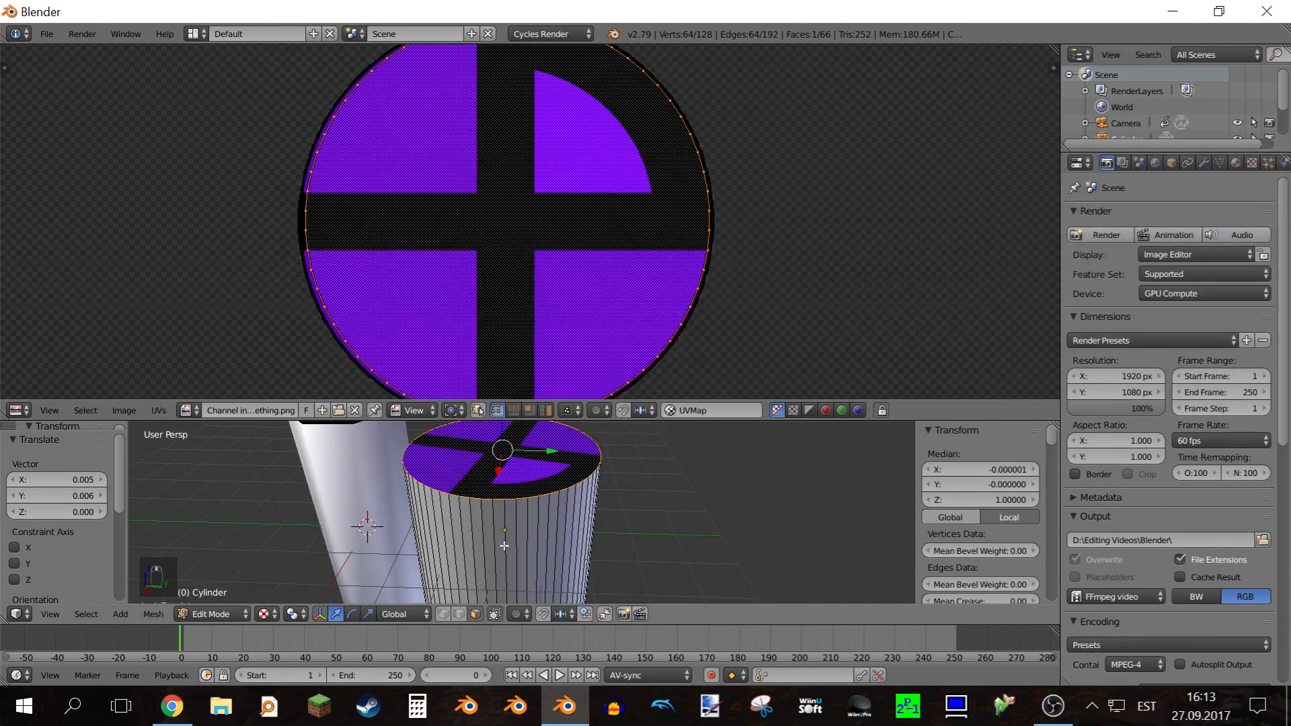
pyautogui.keyDown('alt'); pyautogui.rightClick(524, 536); pyautogui.keyUp('alt')
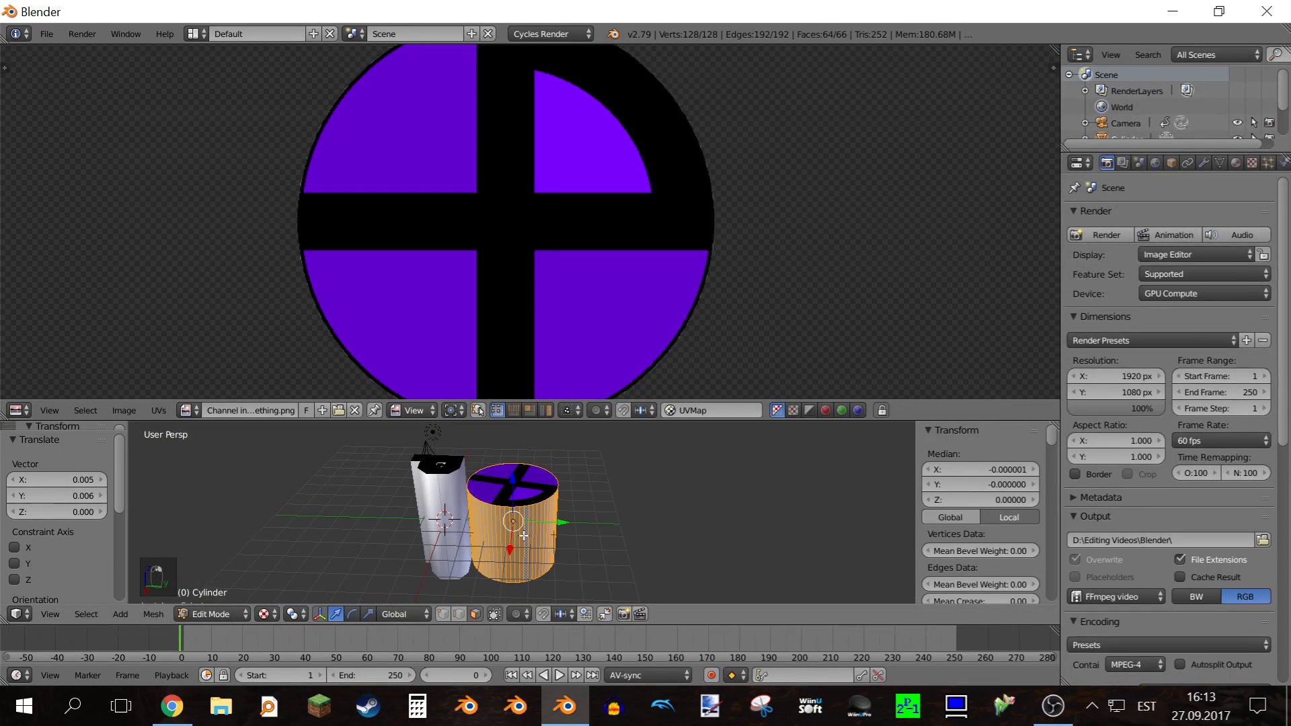
pyautogui.click(1236, 163)
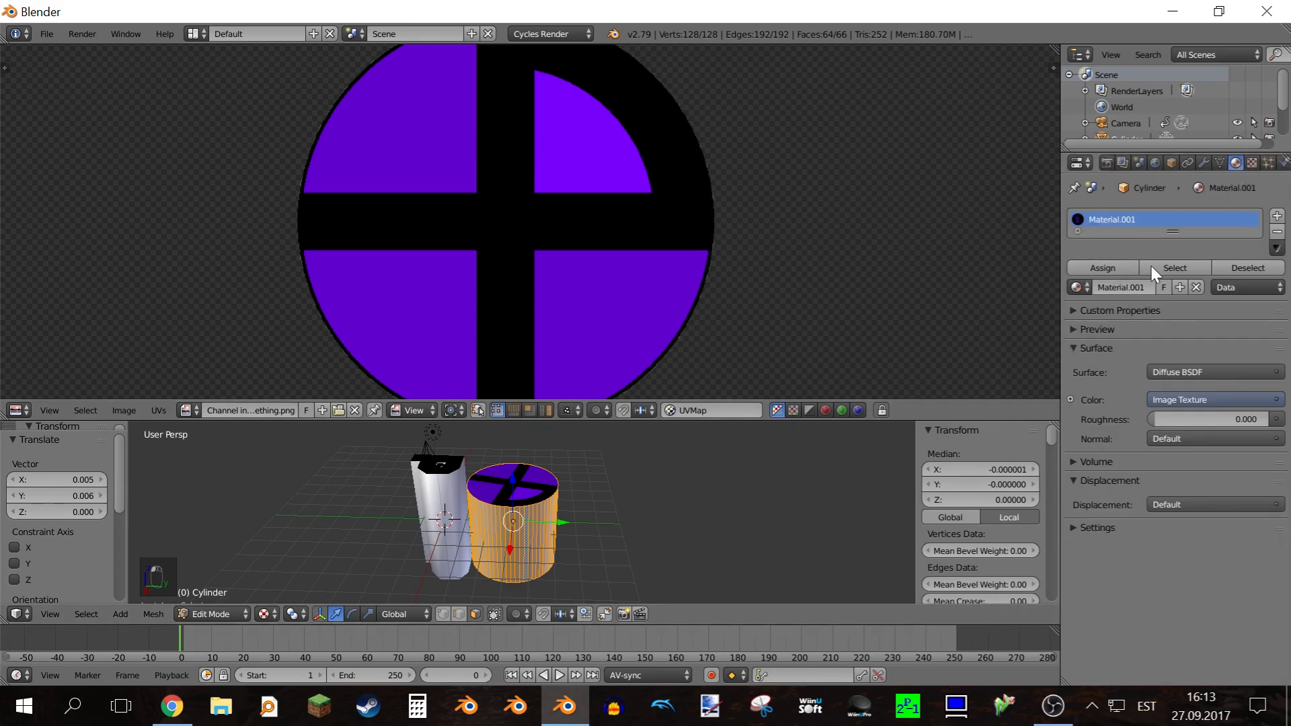
pyautogui.click(1279, 218)
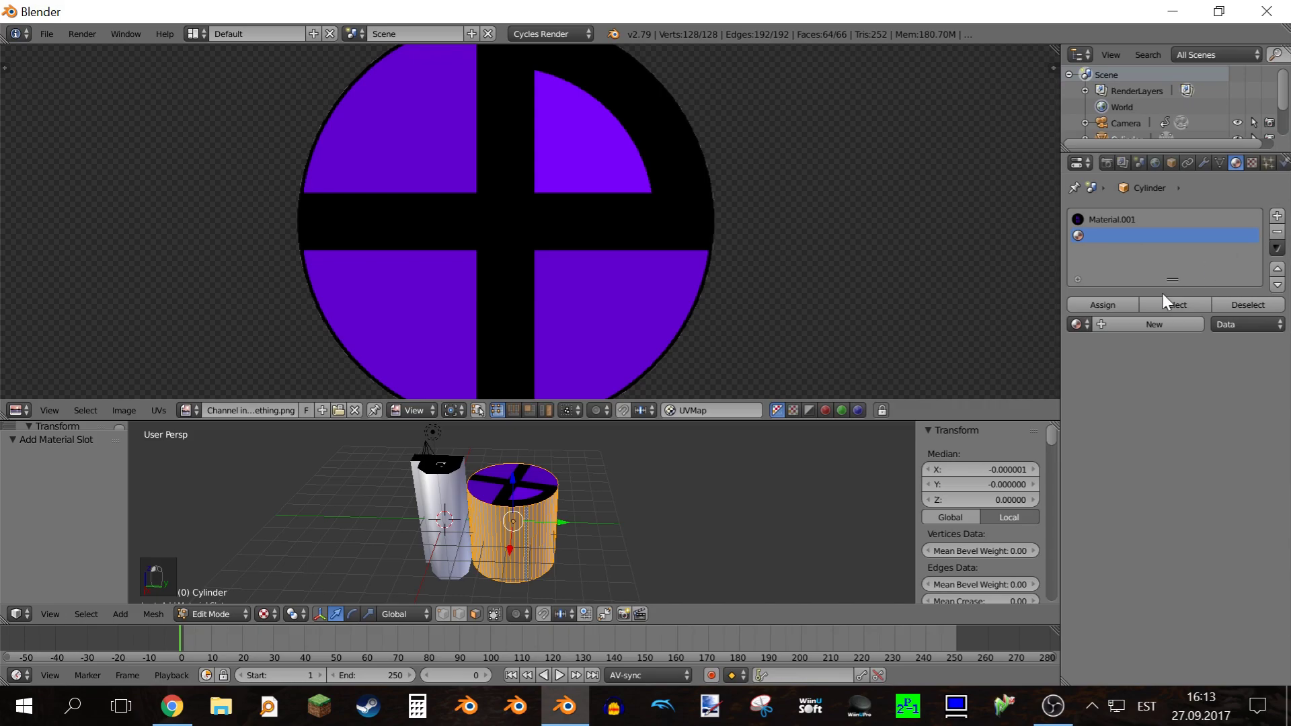
pyautogui.click(1124, 318)
pyautogui.click(1189, 438)
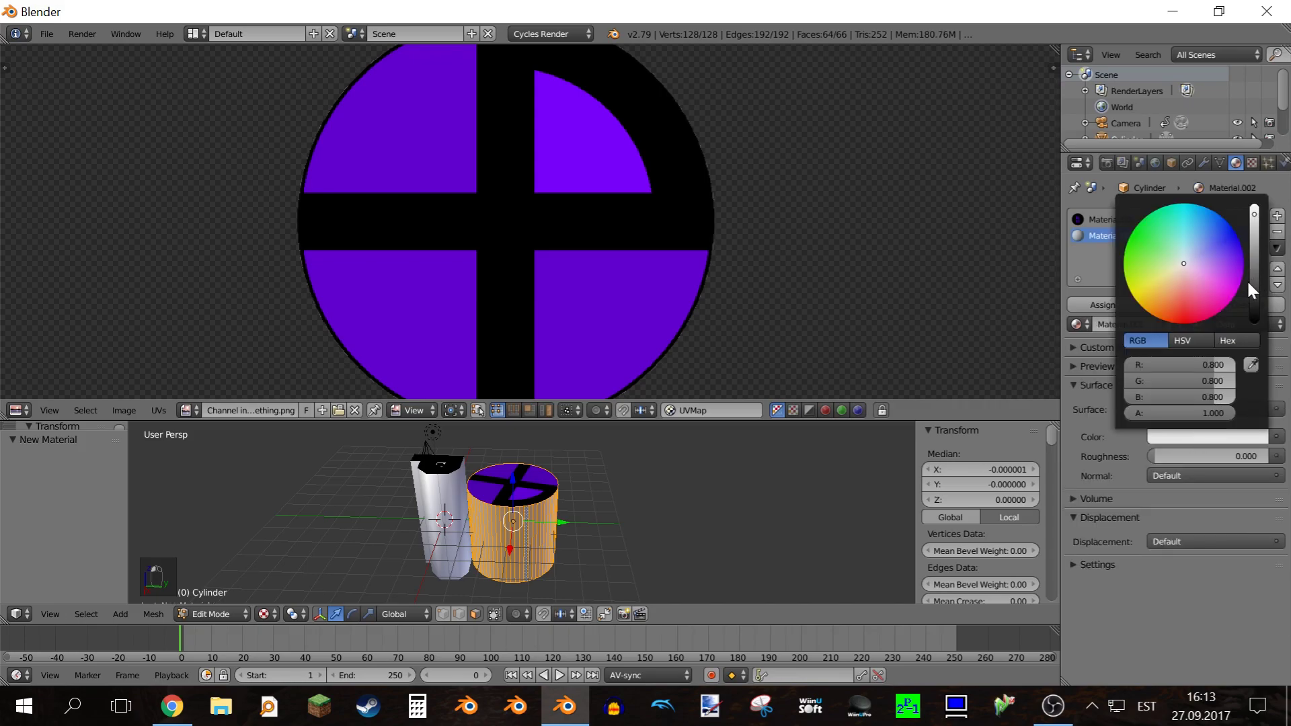
pyautogui.moveTo(1251, 289)
pyautogui.mouseDown()
pyautogui.moveTo(1253, 311)
pyautogui.moveTo(1253, 269)
pyautogui.mouseUp()
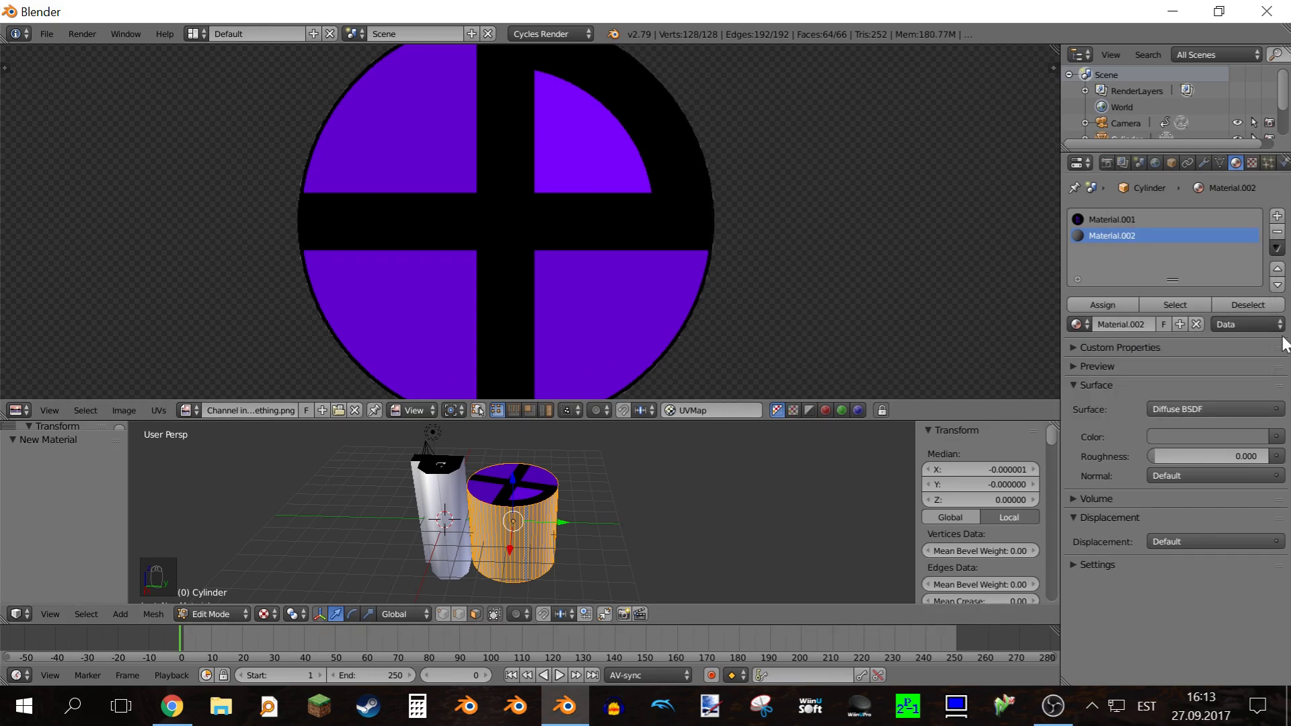
pyautogui.click(1227, 437)
pyautogui.click(1255, 313)
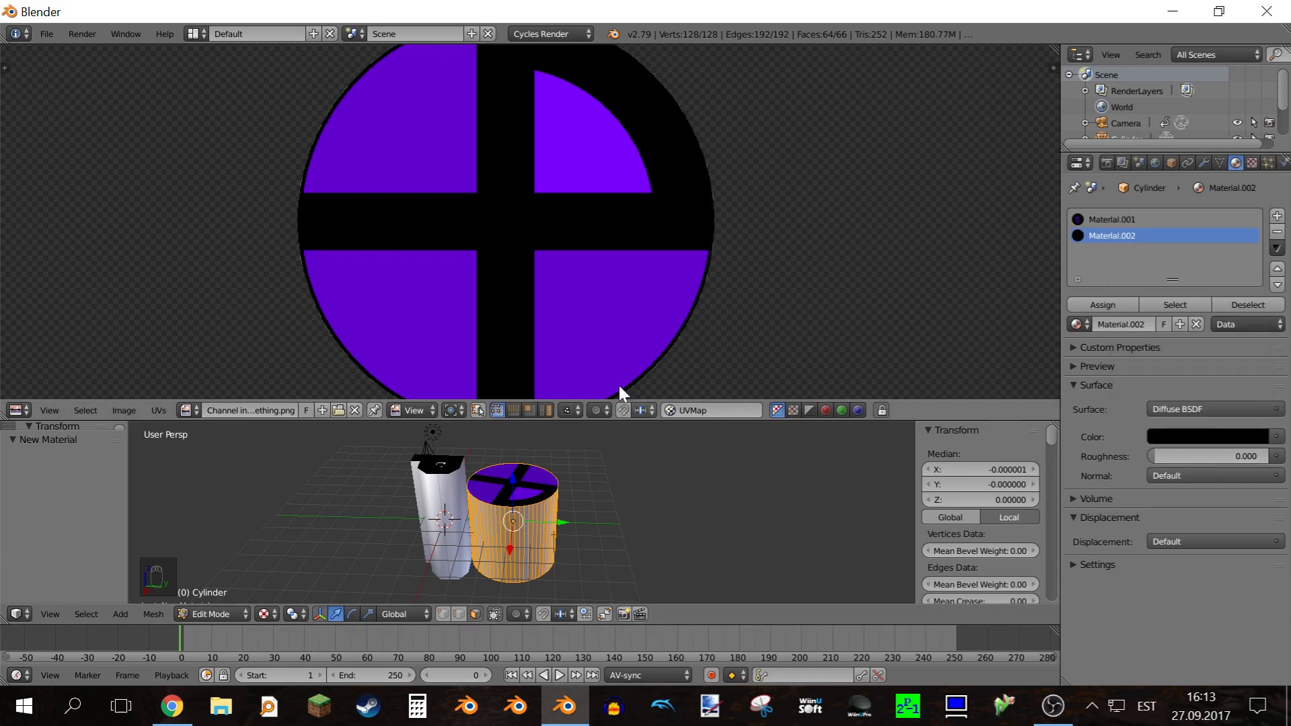
# Step: Merge the UV/Image Editor area back into the 3D view and return the cylinder to Object Mode
pyautogui.moveTo(1060, 423); pyautogui.dragTo(1053, 366)
pyautogui.moveTo(452, 397); pyautogui.dragTo(517, 403, button='middle')
pyautogui.press('Tab')
pyautogui.click(487, 312)
pyautogui.moveTo(487, 312); pyautogui.dragTo(523, 356, button='middle')
pyautogui.scroll(6, 523, 357)
pyautogui.scroll(-2, 545, 377)
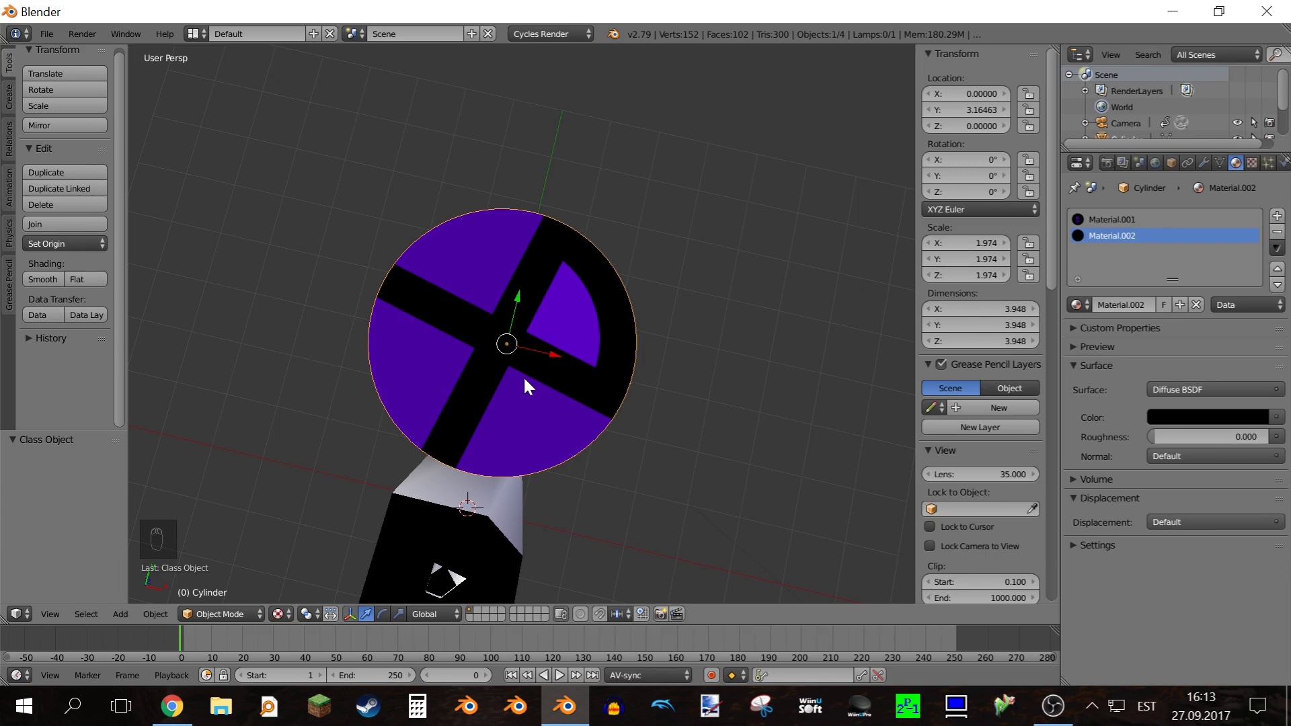
# Step: Look through the camera, select it and jump to its keyframe at frame 200
pyautogui.press('KP_7')
pyautogui.press('KP_0')
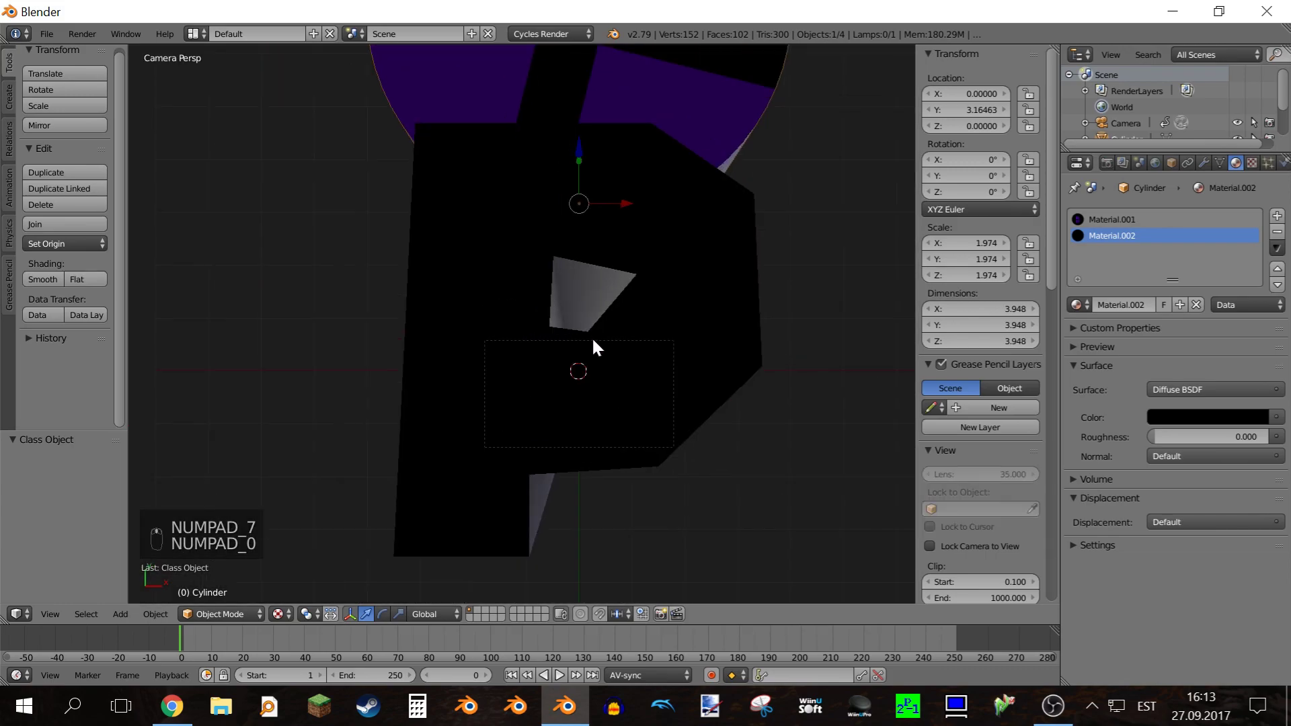
pyautogui.press('KP_7')
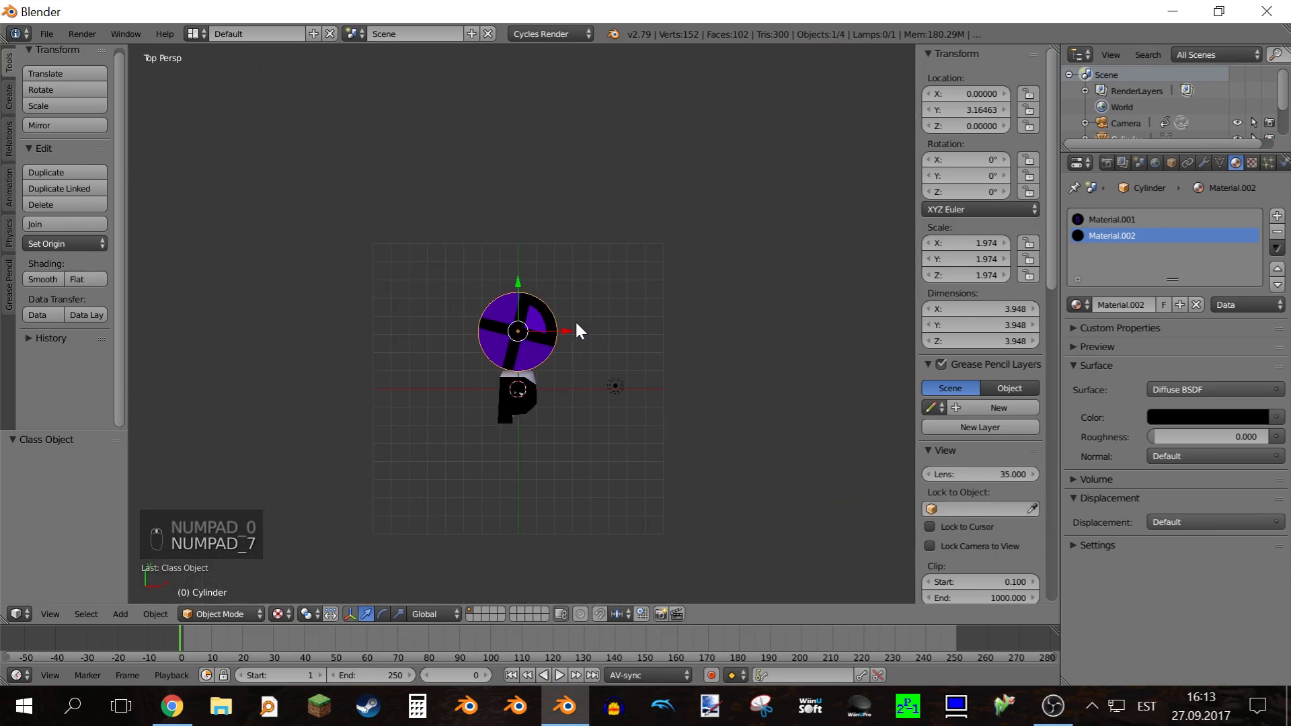
pyautogui.scroll(5, 583, 296)
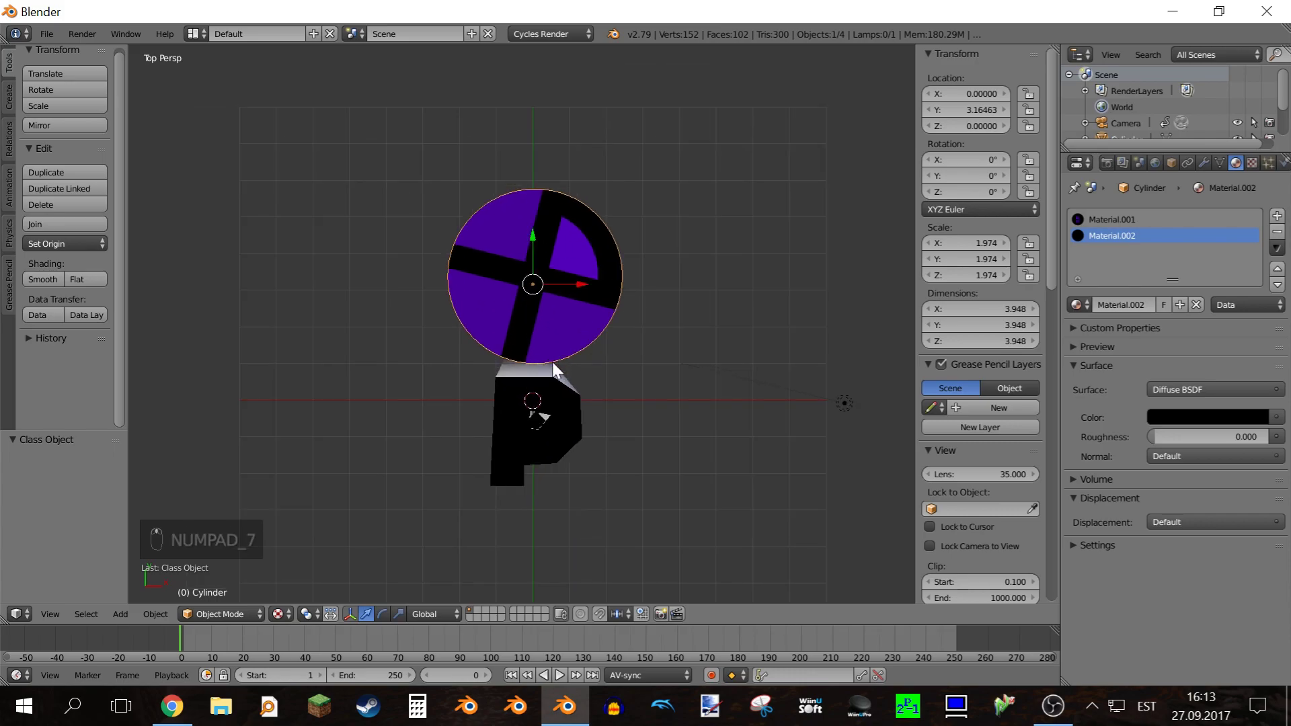
pyautogui.press('KP_0')
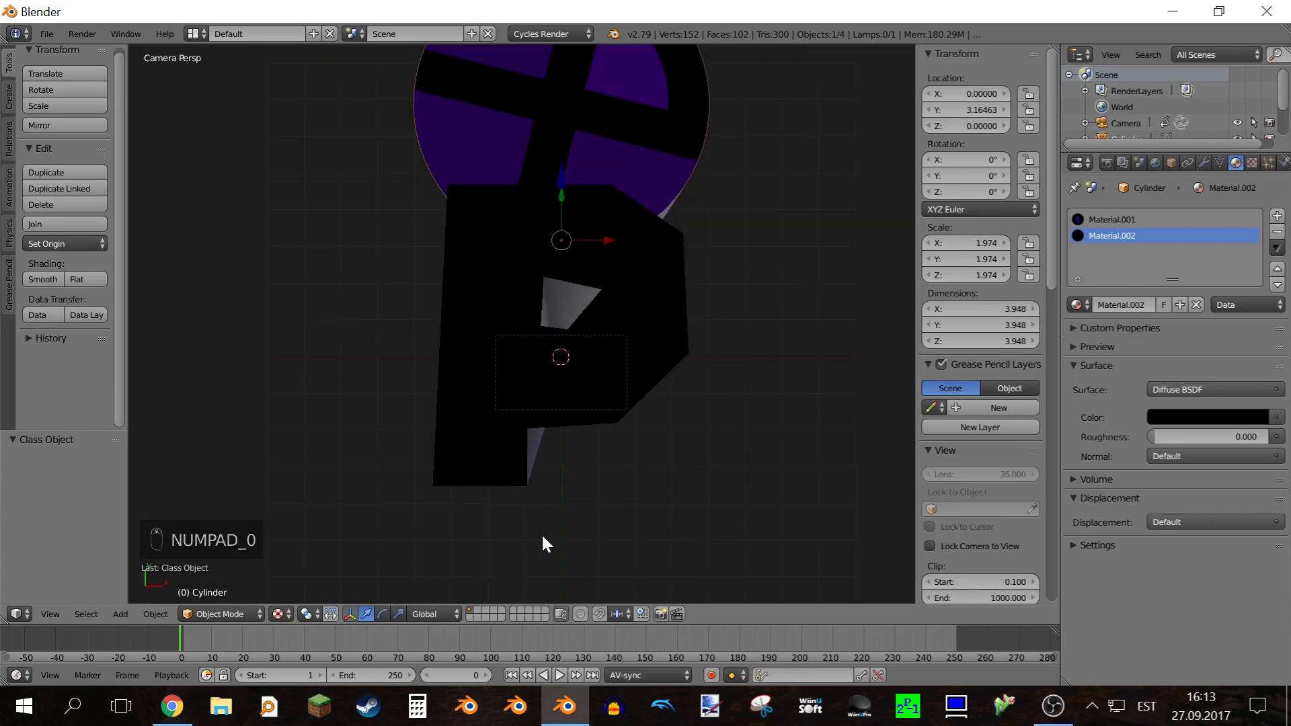
pyautogui.rightClick(607, 346)
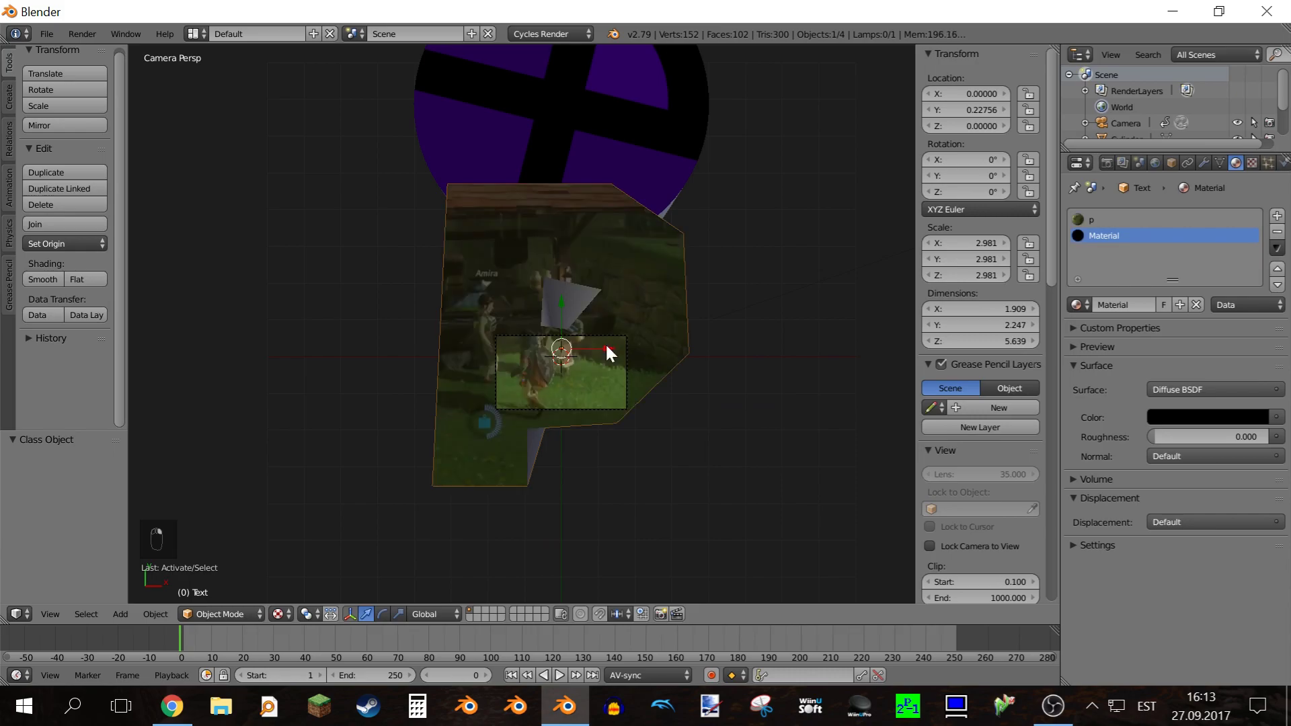
pyautogui.rightClick(619, 333)
pyautogui.press('Up')
pyautogui.press('Up')
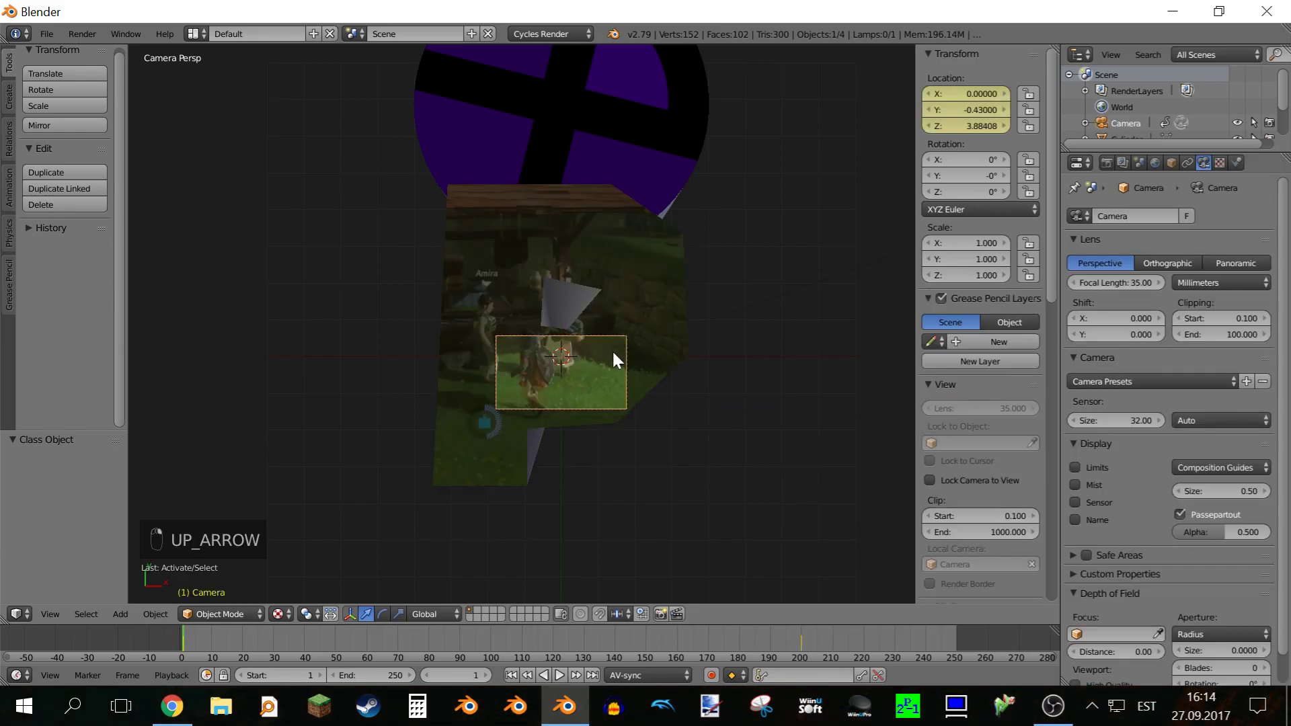
pyautogui.scroll(10, 628, 393)
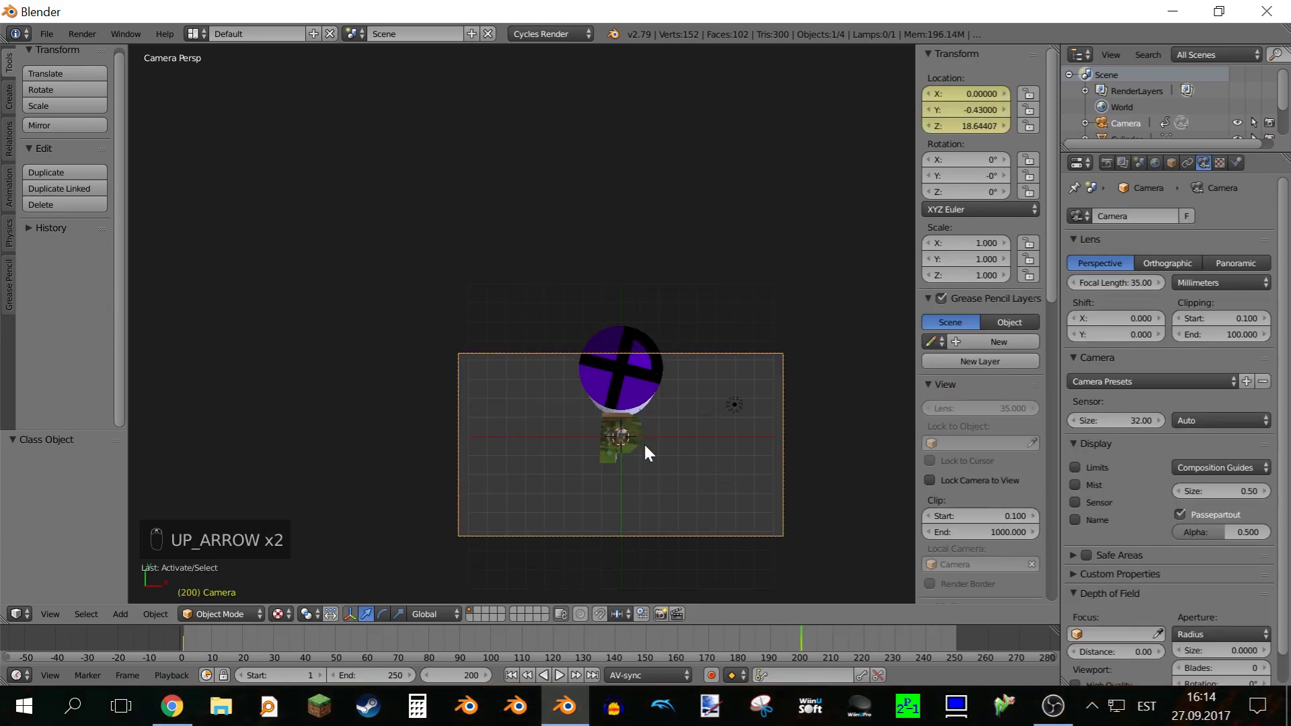
# Step: Move the cylinder 4.44 along Y, out of the camera frame, and keyframe its location at frame 200
pyautogui.rightClick(572, 349)
pyautogui.moveTo(569, 275); pyautogui.dragTo(549, 68, button='right')
pyautogui.scroll(-4, 547, 171)
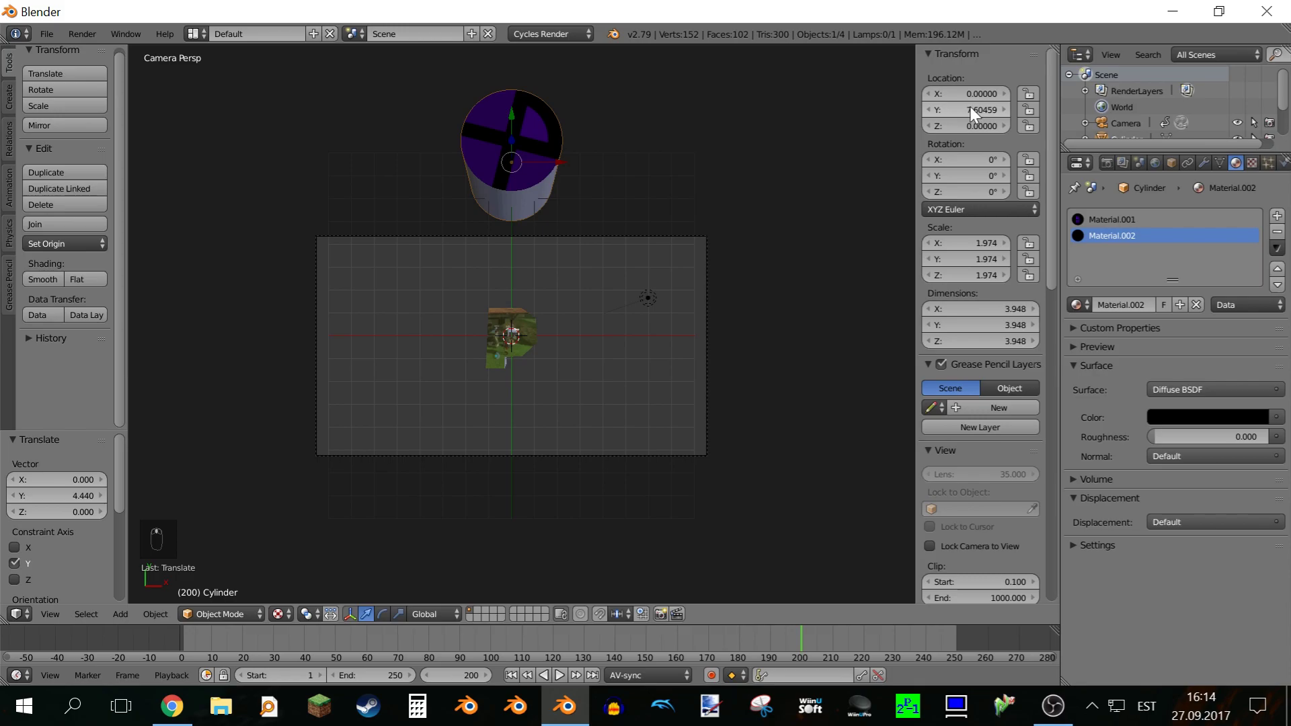
pyautogui.press('i')
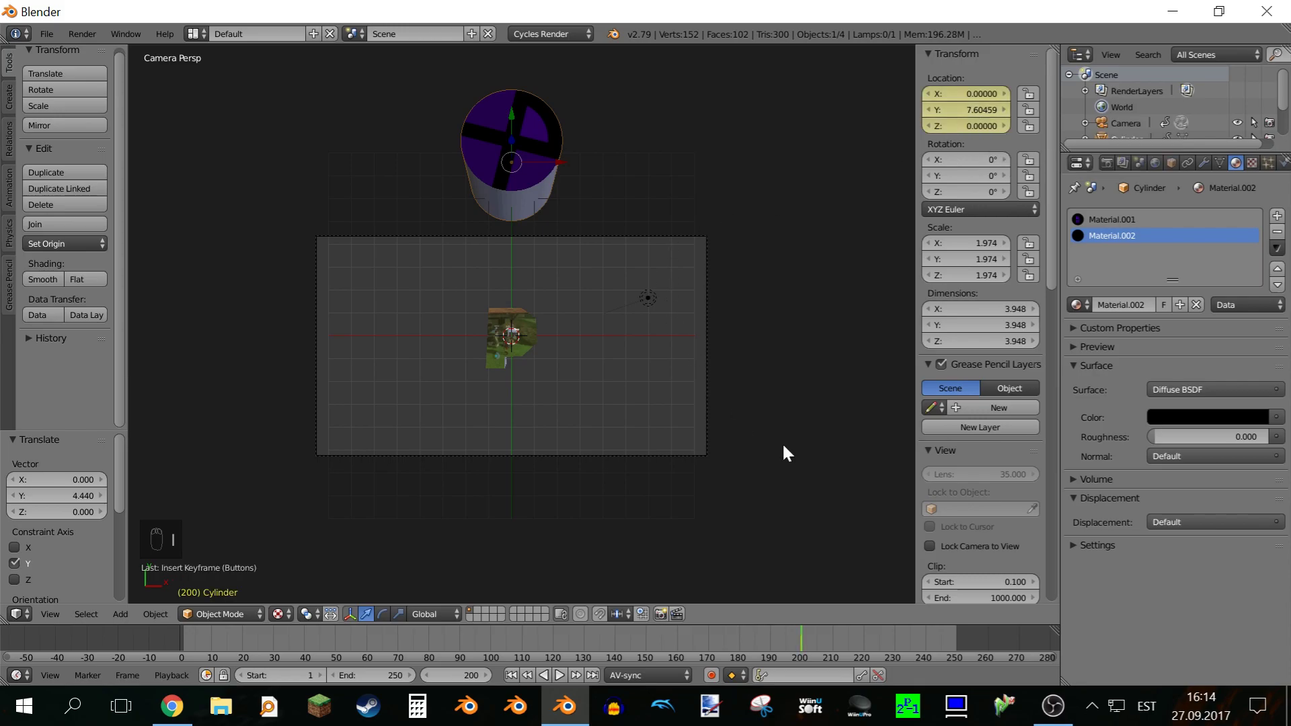
# Step: Enable auto keyframing and record the cylinder's Y location as 0.22459 at frame 221
pyautogui.hotkey('alt', 'a')
pyautogui.hotkey('alt', 'a')
pyautogui.hotkey('alt', 'a')
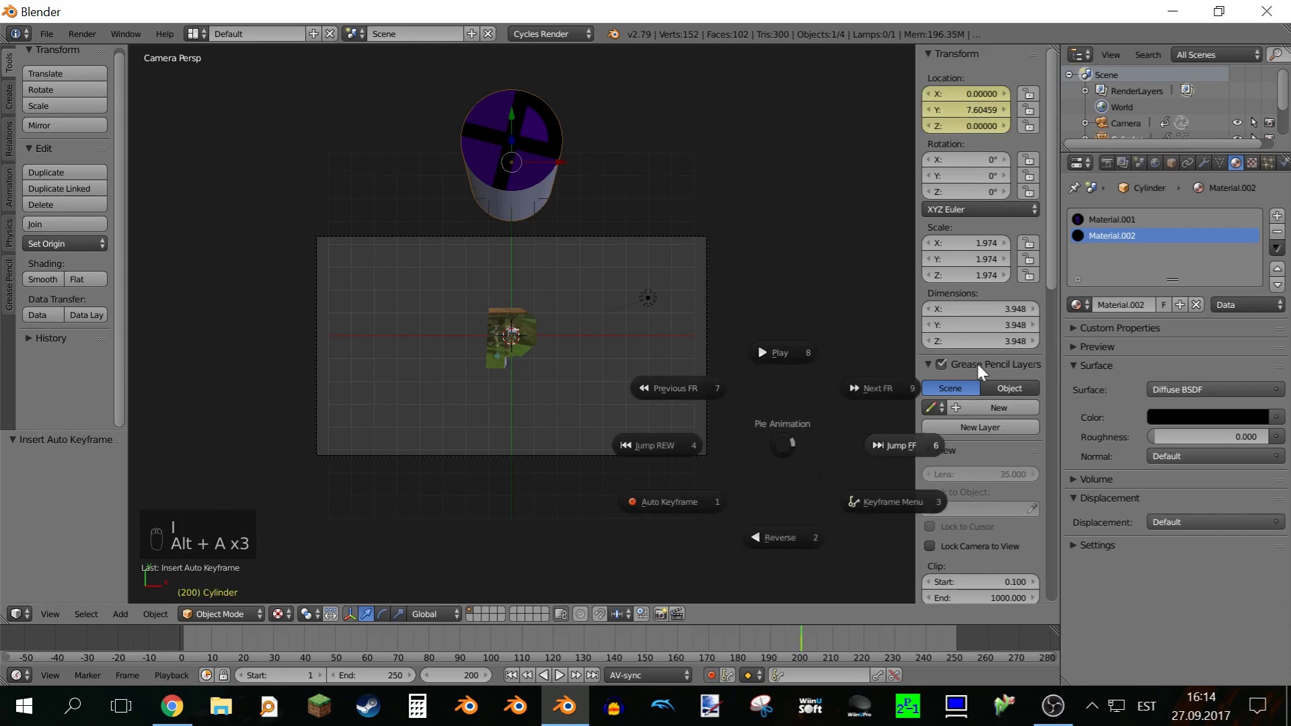
pyautogui.press('space')
pyautogui.press('space')
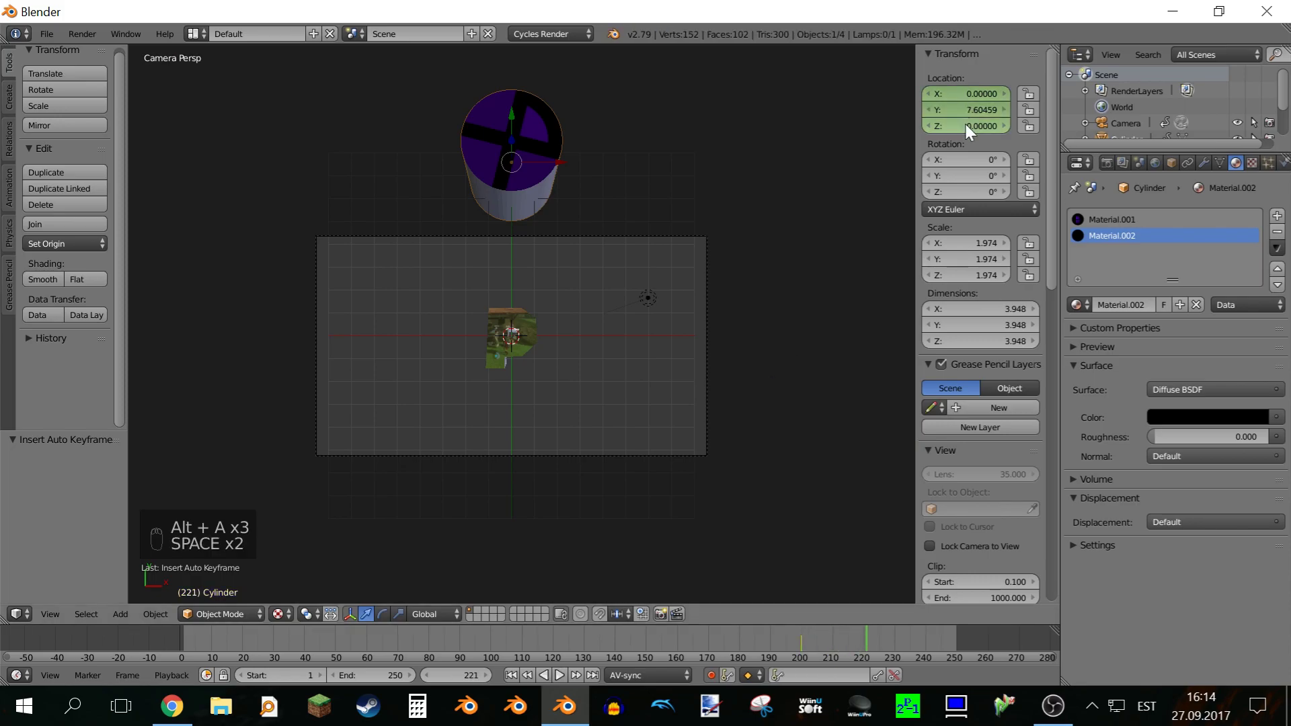
pyautogui.moveTo(968, 109); pyautogui.dragTo(886, 110)
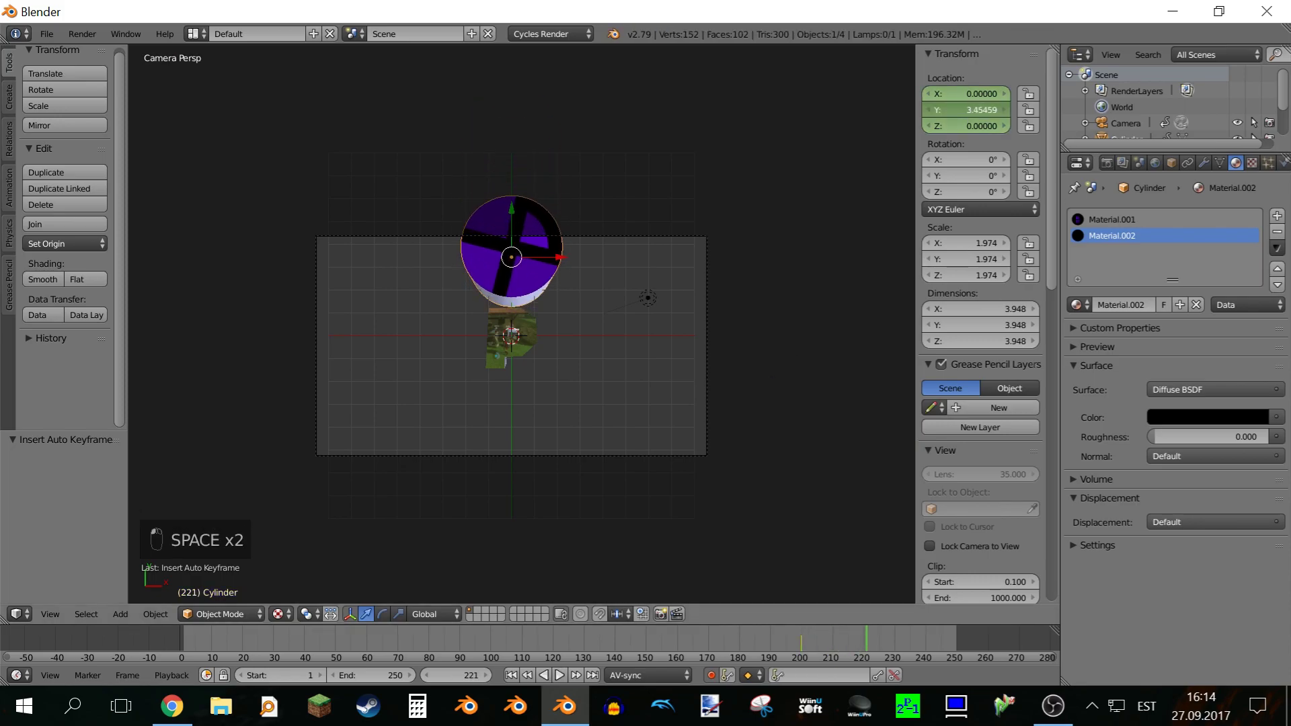
pyautogui.moveTo(968, 109)
pyautogui.mouseDown()
pyautogui.moveTo(912, 110)
pyautogui.moveTo(980, 109)
pyautogui.moveTo(969, 110)
pyautogui.mouseUp()
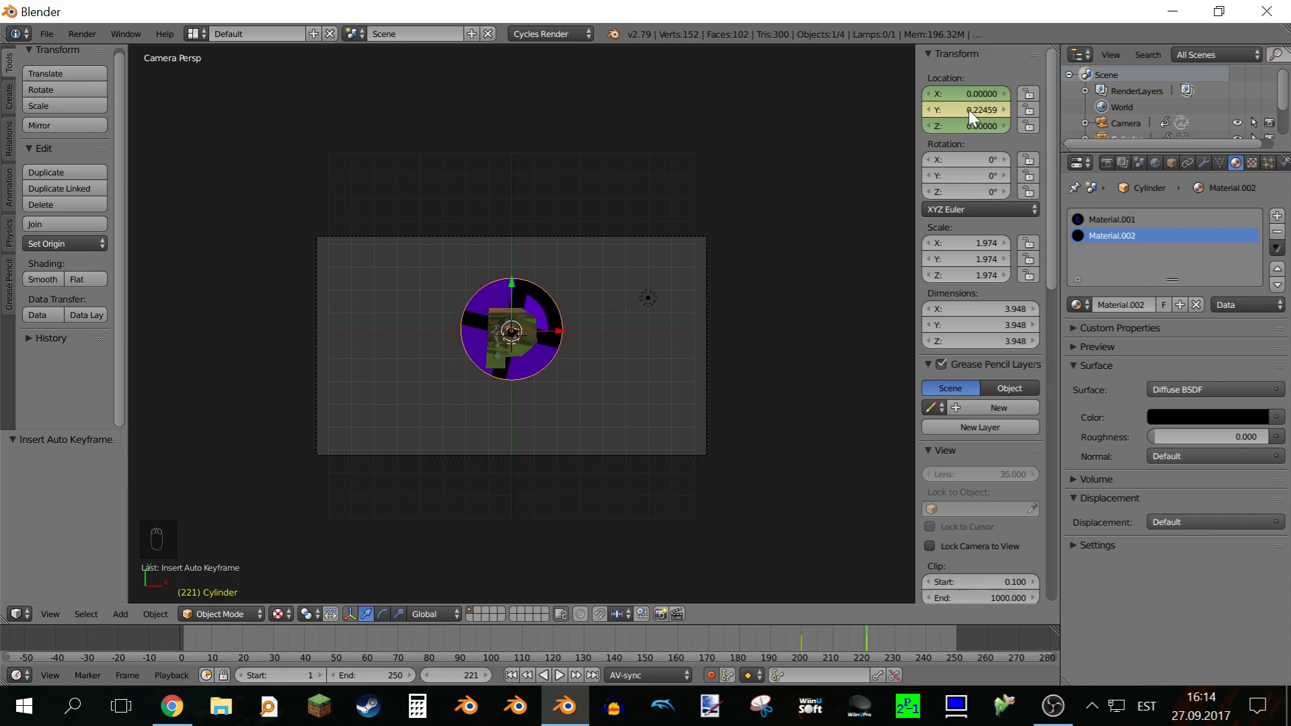
# Step: Select the letter P and keyframe its location at frame 211, just before the incoming cylinder reaches it
pyautogui.rightClick(518, 321)
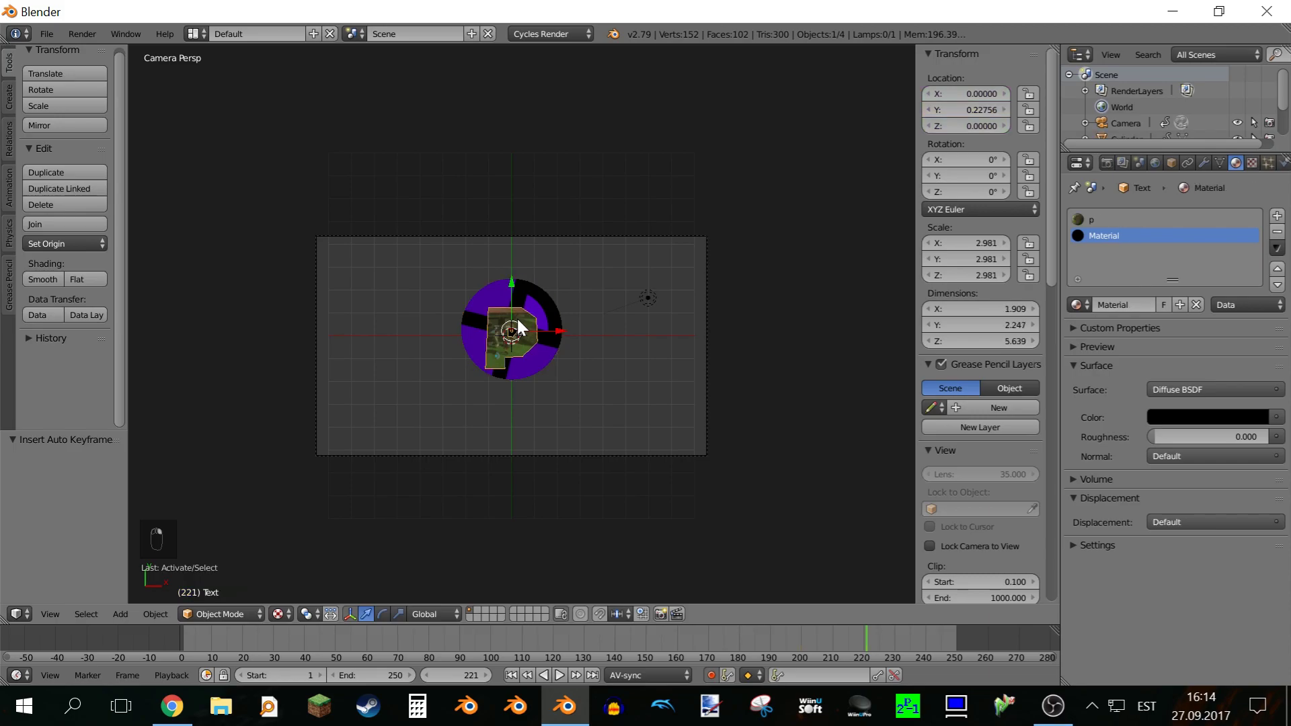
pyautogui.press('Left')
pyautogui.press('Left')
pyautogui.press('Left')
pyautogui.press('Left')
pyautogui.press('Left')
pyautogui.press('Left')
pyautogui.press('Left')
pyautogui.press('Left')
pyautogui.press('Left')
pyautogui.press('Left')
pyautogui.press('Left')
pyautogui.press('Left')
pyautogui.press('Left')
pyautogui.press('Left')
pyautogui.press('Left')
pyautogui.press('Right')
pyautogui.press('Right')
pyautogui.press('Right')
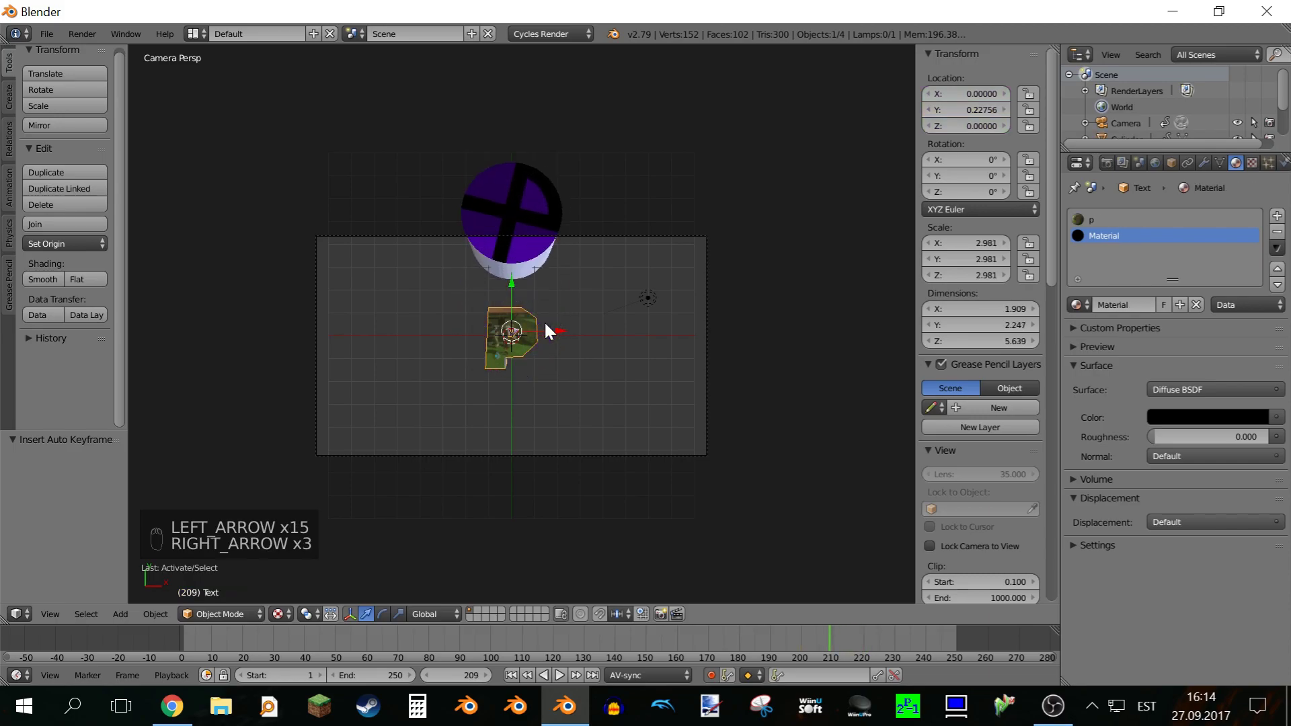
pyautogui.press('Right')
pyautogui.press('Right')
pyautogui.press('Right')
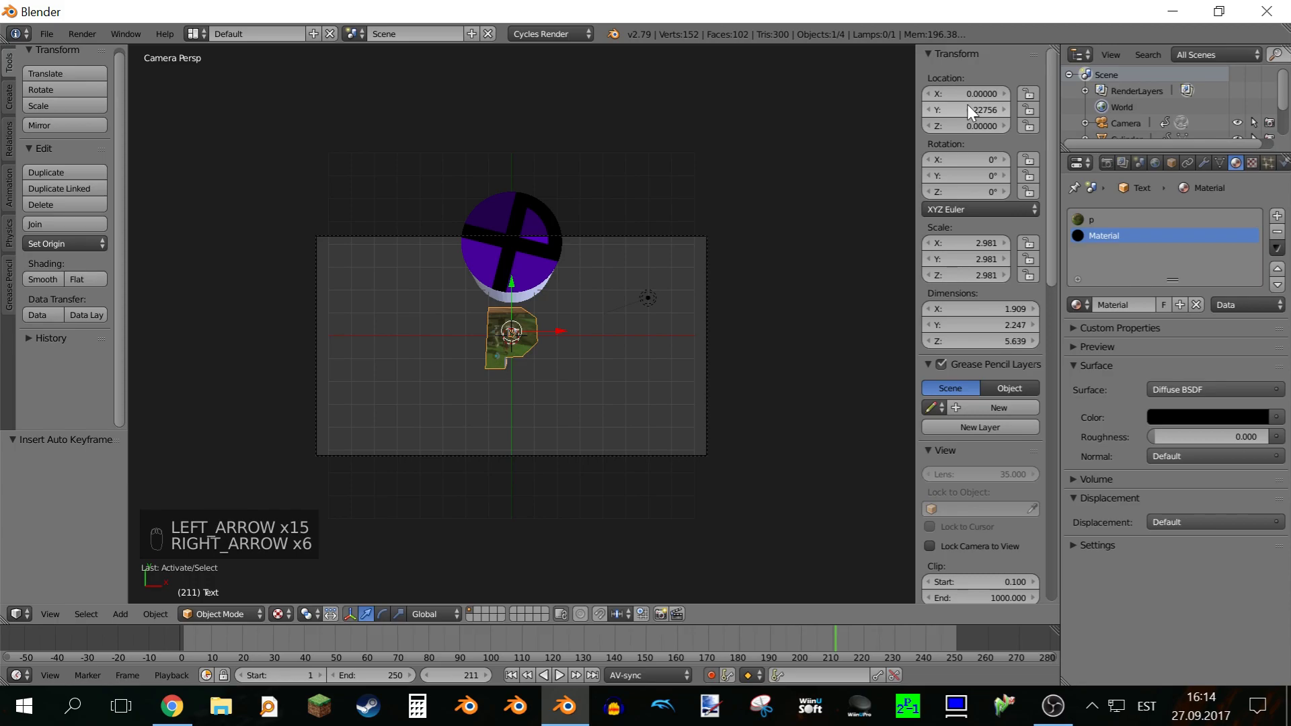
pyautogui.press('i')
# Step: Set the letter P's Y location to -2.25244 at frame 217, and return to its keyframe at frame 211
pyautogui.press('Right')
pyautogui.press('Right')
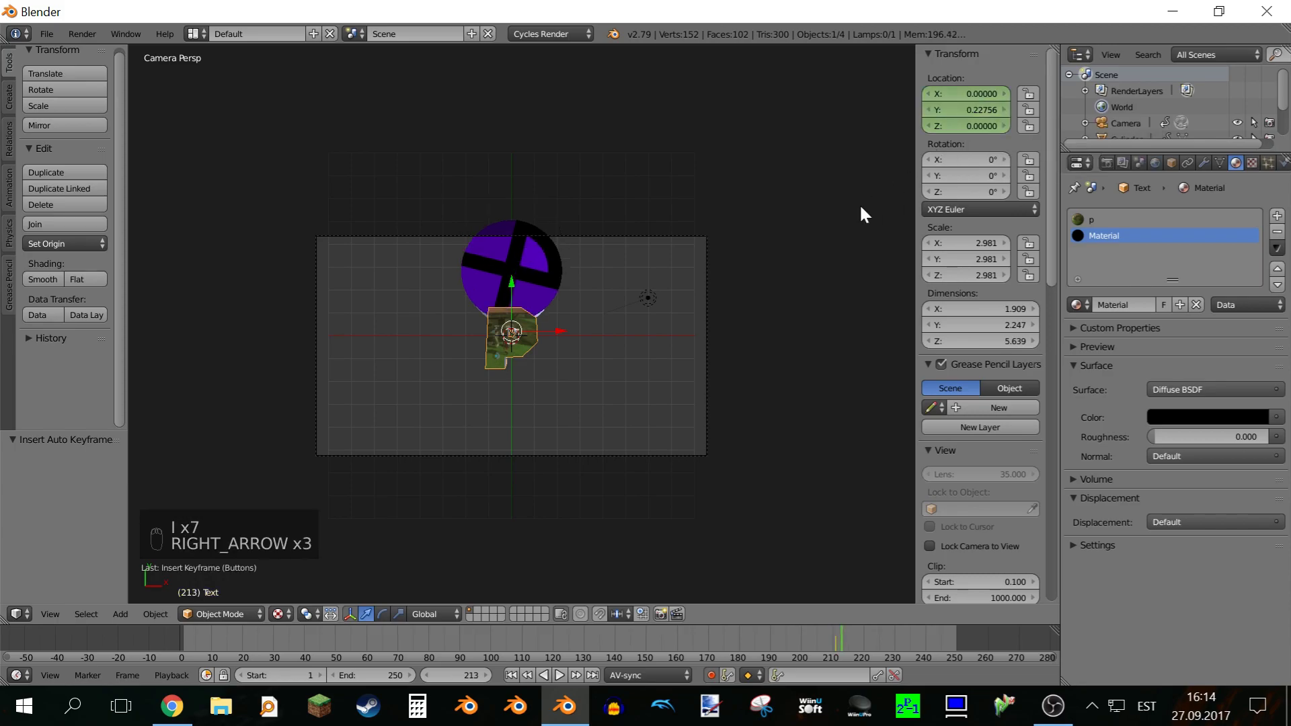
pyautogui.press('Right')
pyautogui.press('Right')
pyautogui.press('Right')
pyautogui.press('Right')
pyautogui.press('Up')
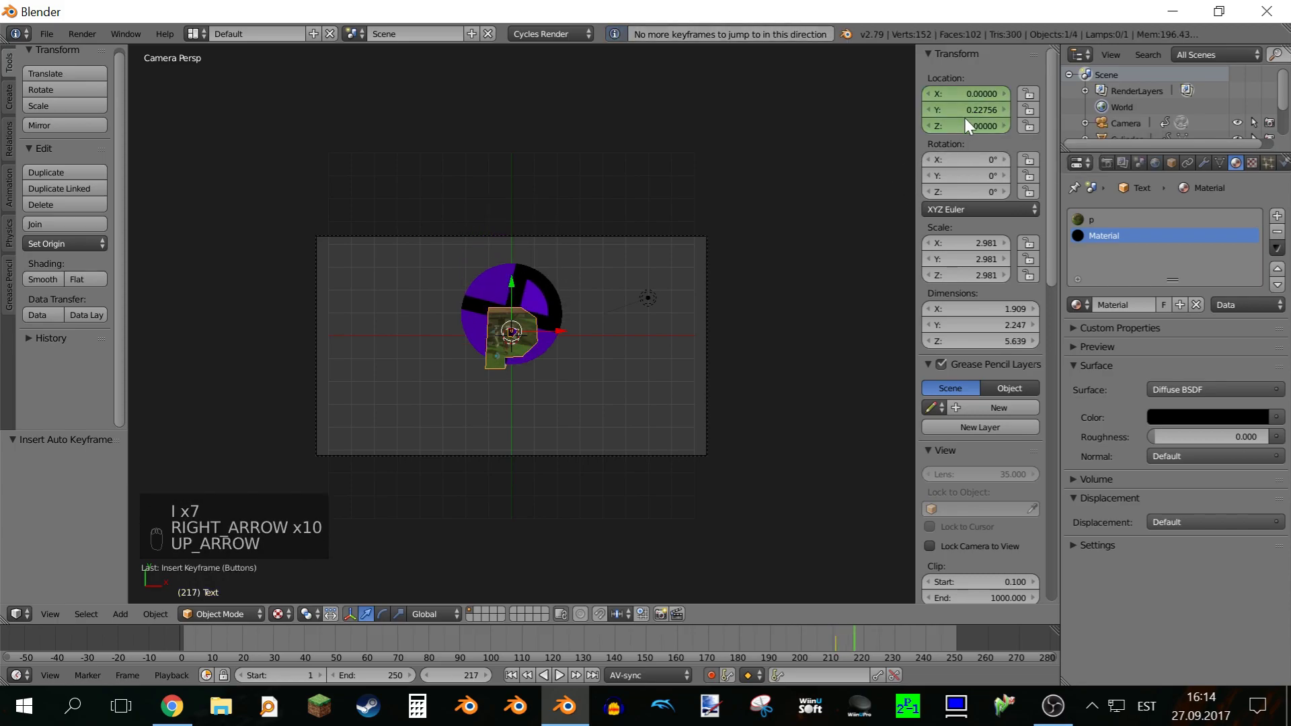
pyautogui.moveTo(962, 110)
pyautogui.mouseDown()
pyautogui.moveTo(868, 111)
pyautogui.moveTo(957, 115)
pyautogui.mouseUp()
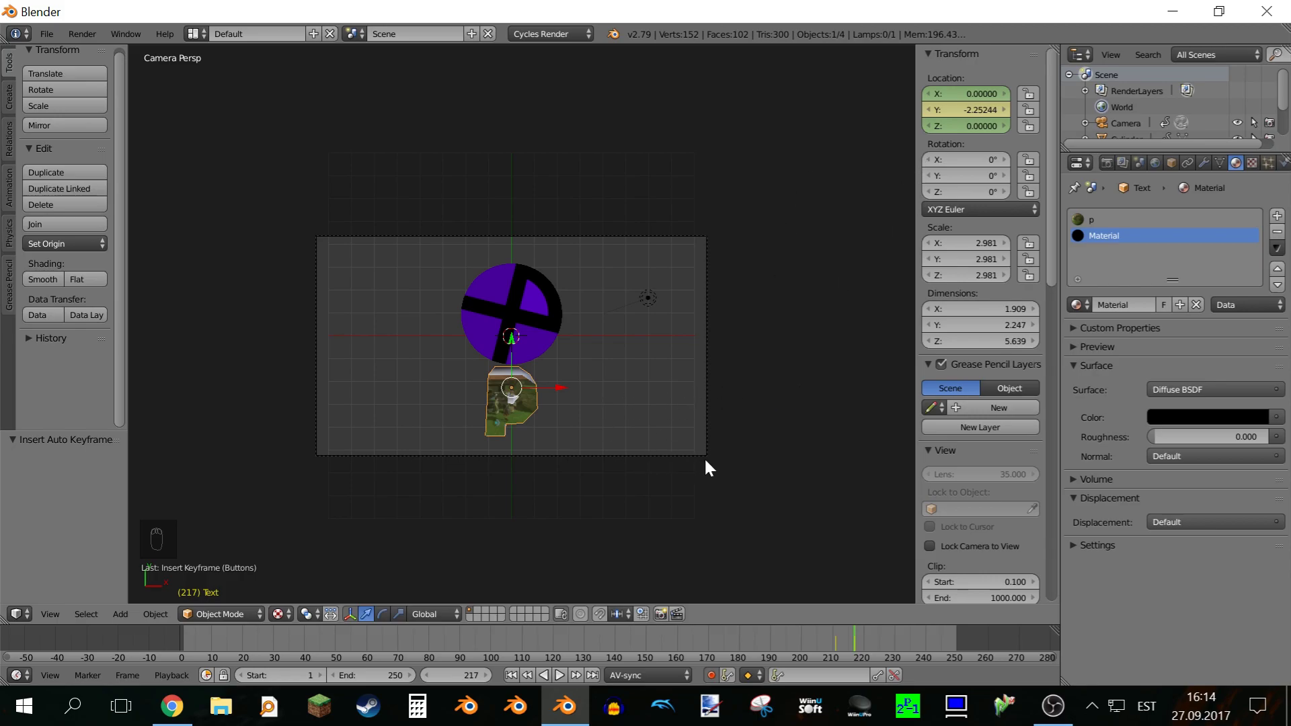
pyautogui.press('Down')
pyautogui.press('Down')
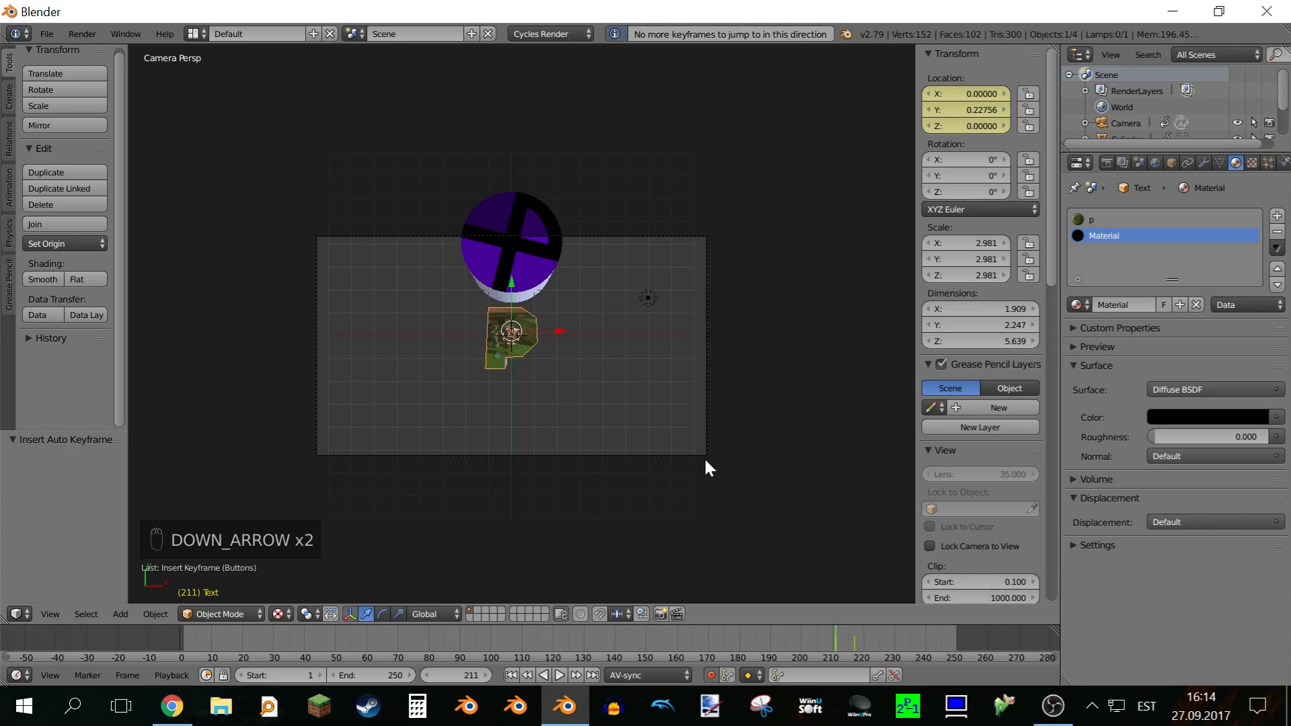
# Step: Play the animation from frame 0 to check the camera pull-back, and return to frame 0
pyautogui.click(179, 662)
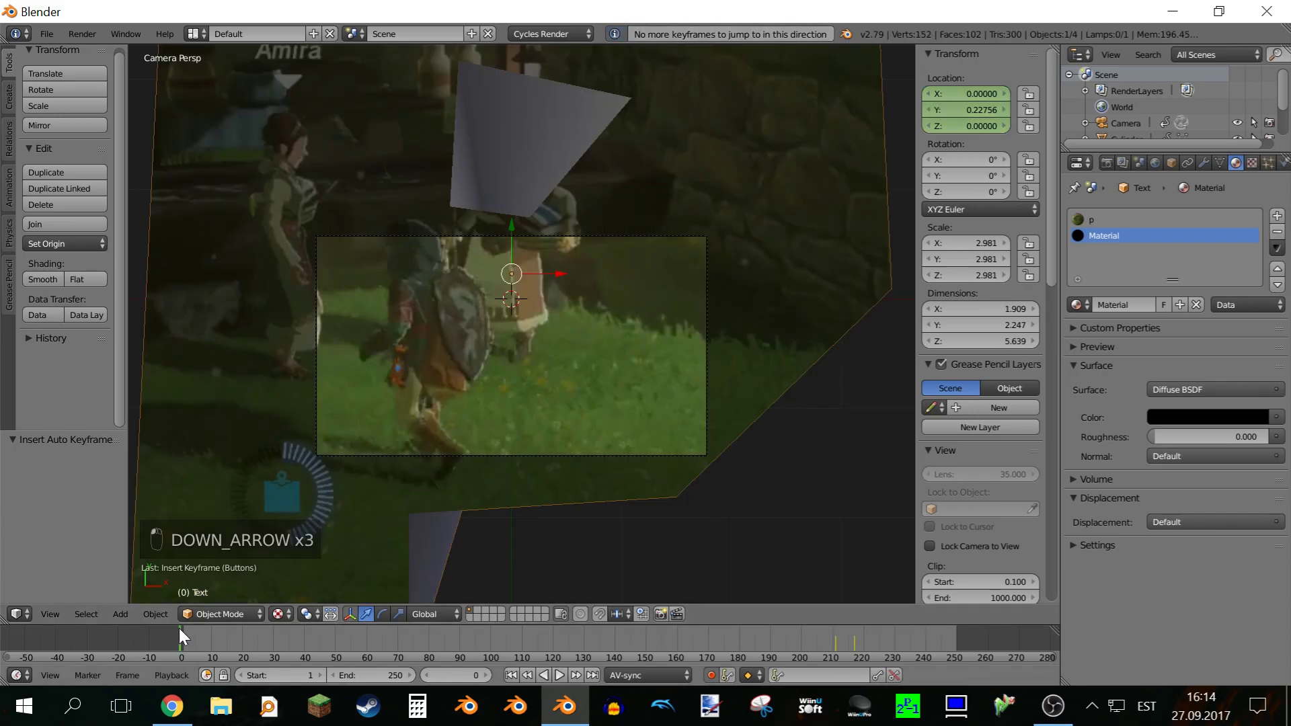
pyautogui.press('space')
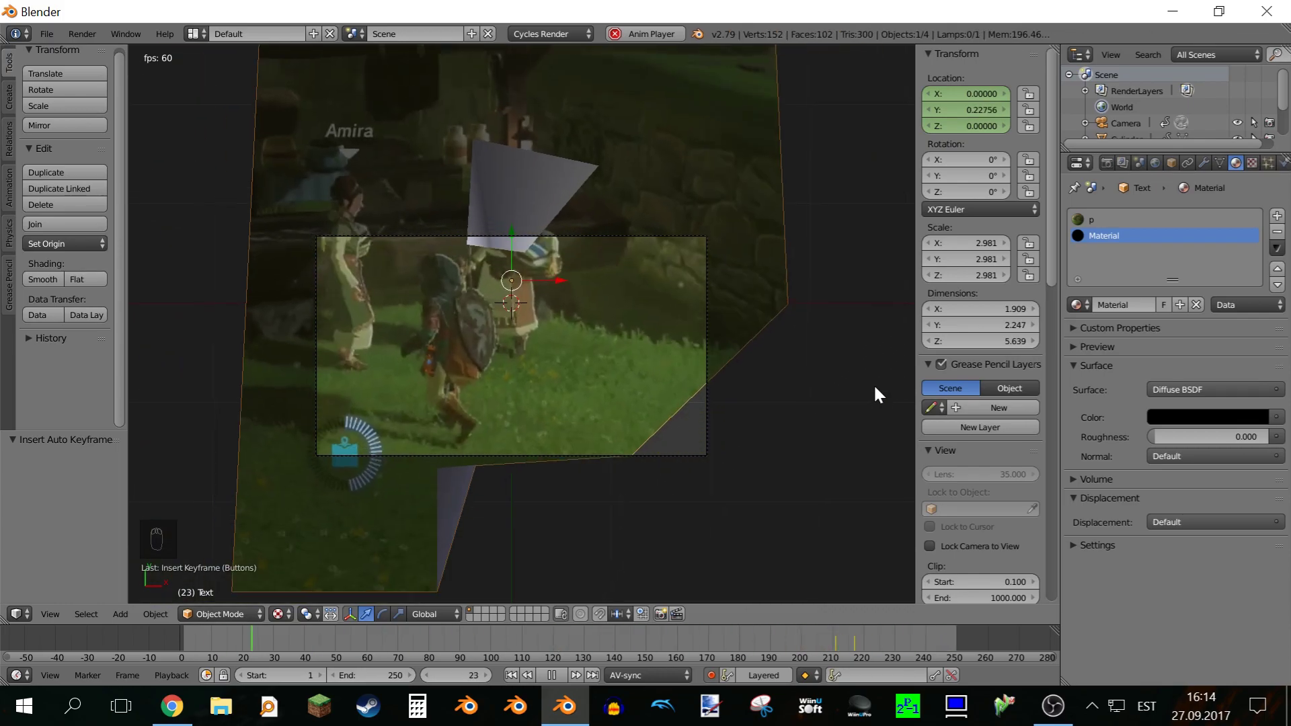
pyautogui.press('space')
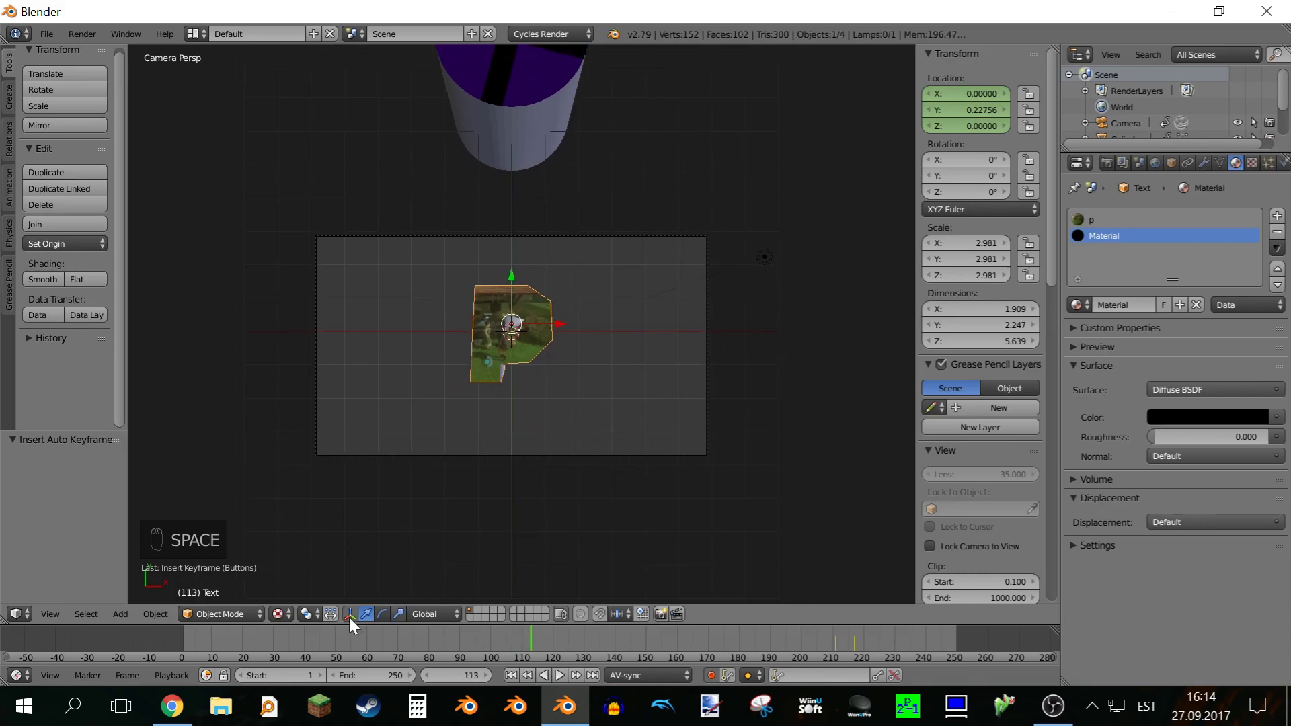
pyautogui.click(160, 633)
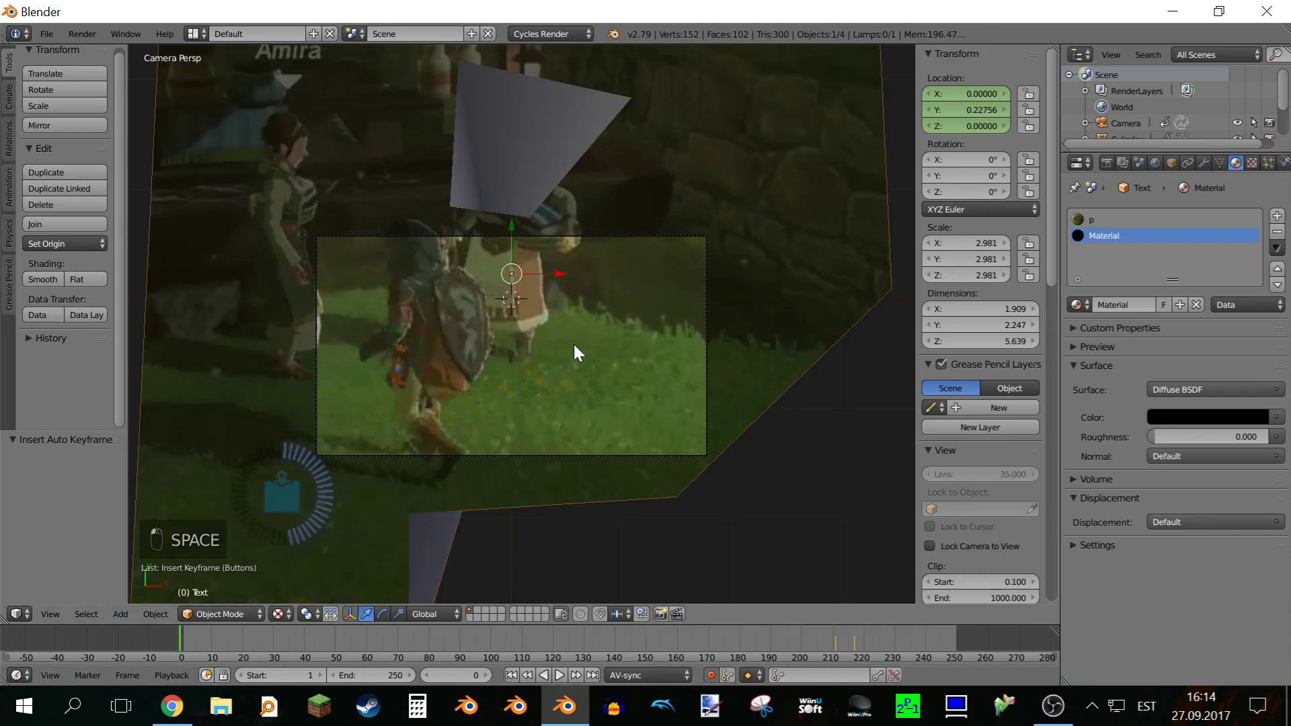
pyautogui.scroll(-4, 605, 390)
pyautogui.scroll(3, 672, 437)
pyautogui.scroll(-3, 698, 445)
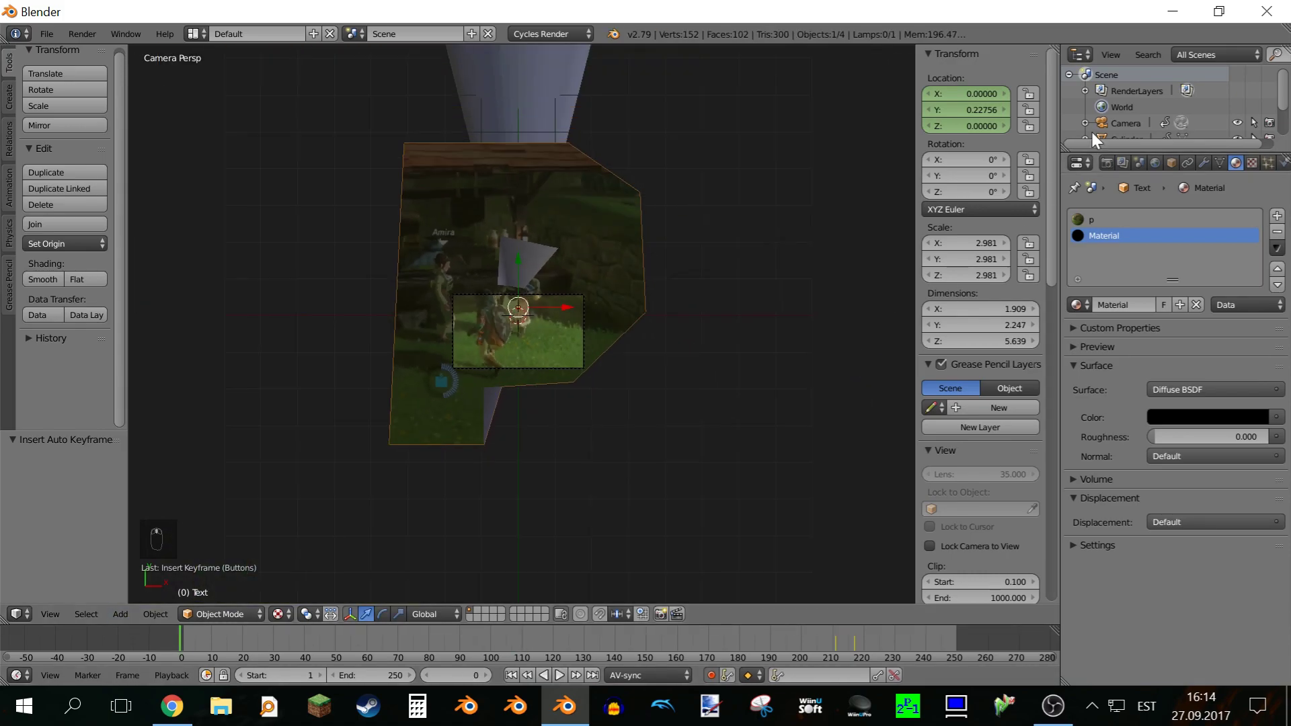
# Step: Examine the rendered image sequence in the Intro folder of the render output location, leaving the output path as it is
pyautogui.click(1108, 163)
pyautogui.scroll(-10, 1197, 451)
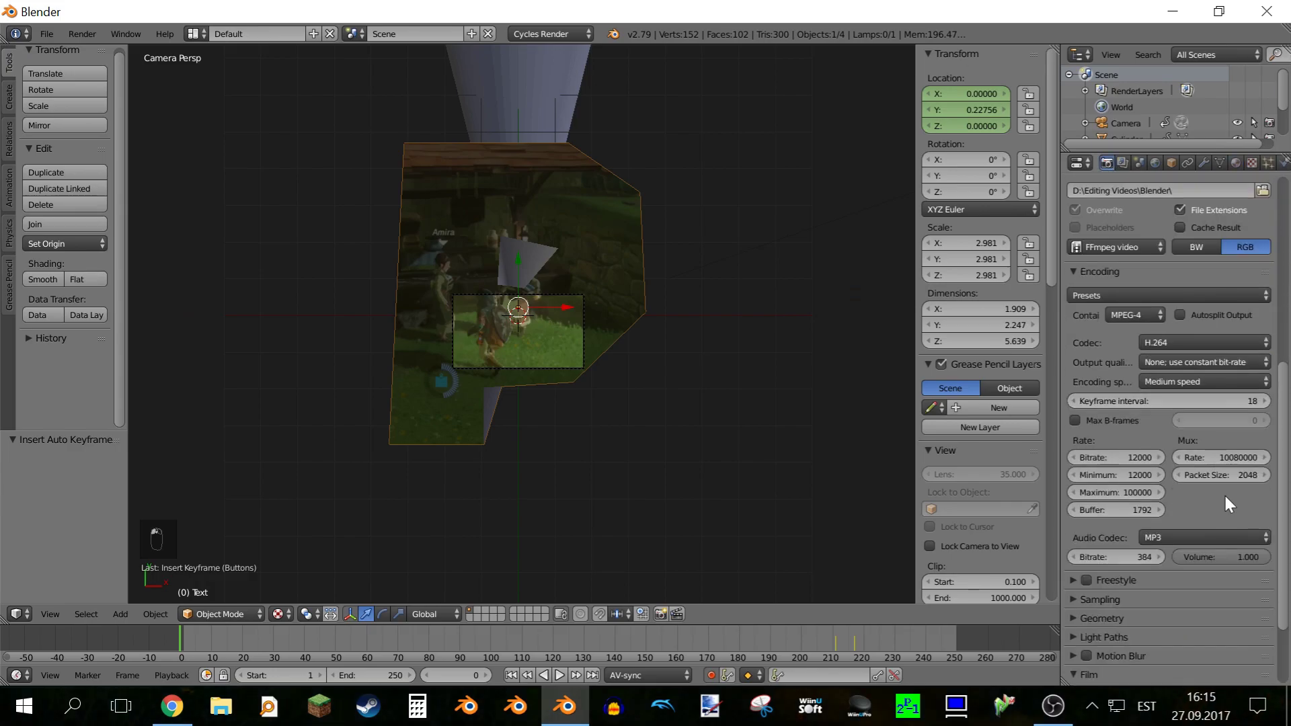
pyautogui.scroll(5, 1218, 374)
pyautogui.click(1263, 351)
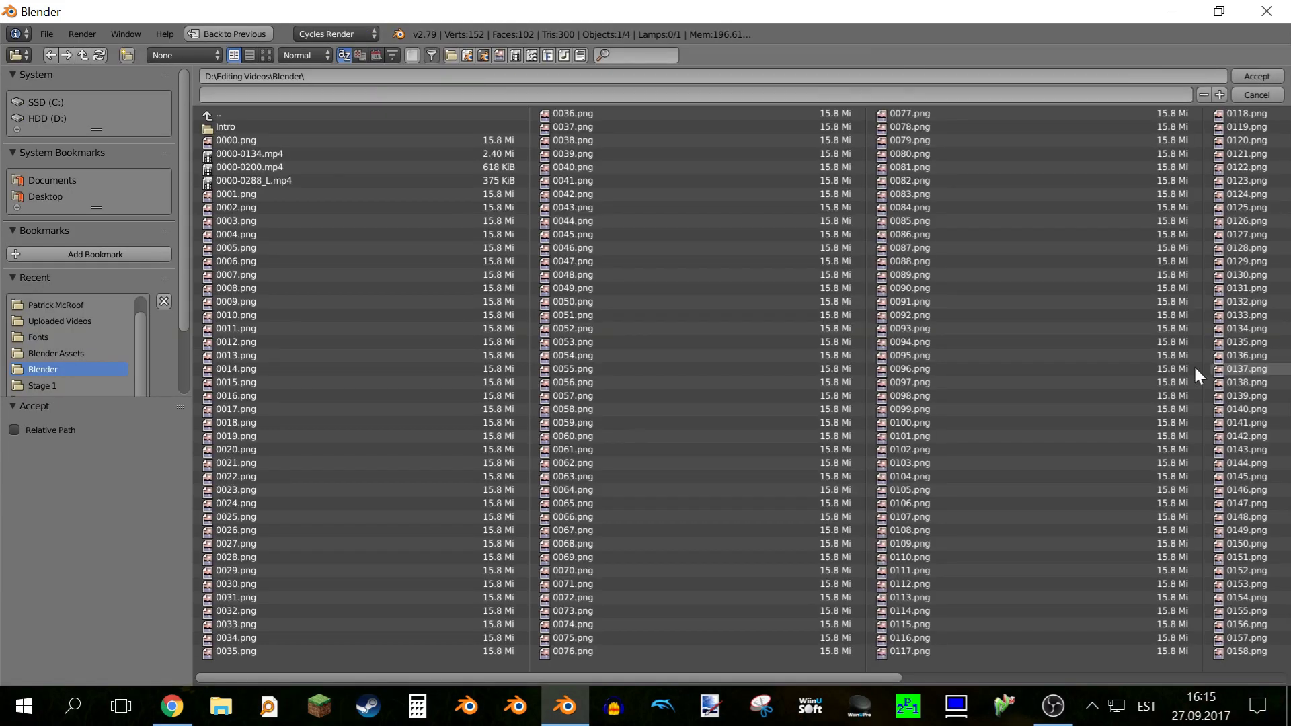
pyautogui.doubleClick(253, 128)
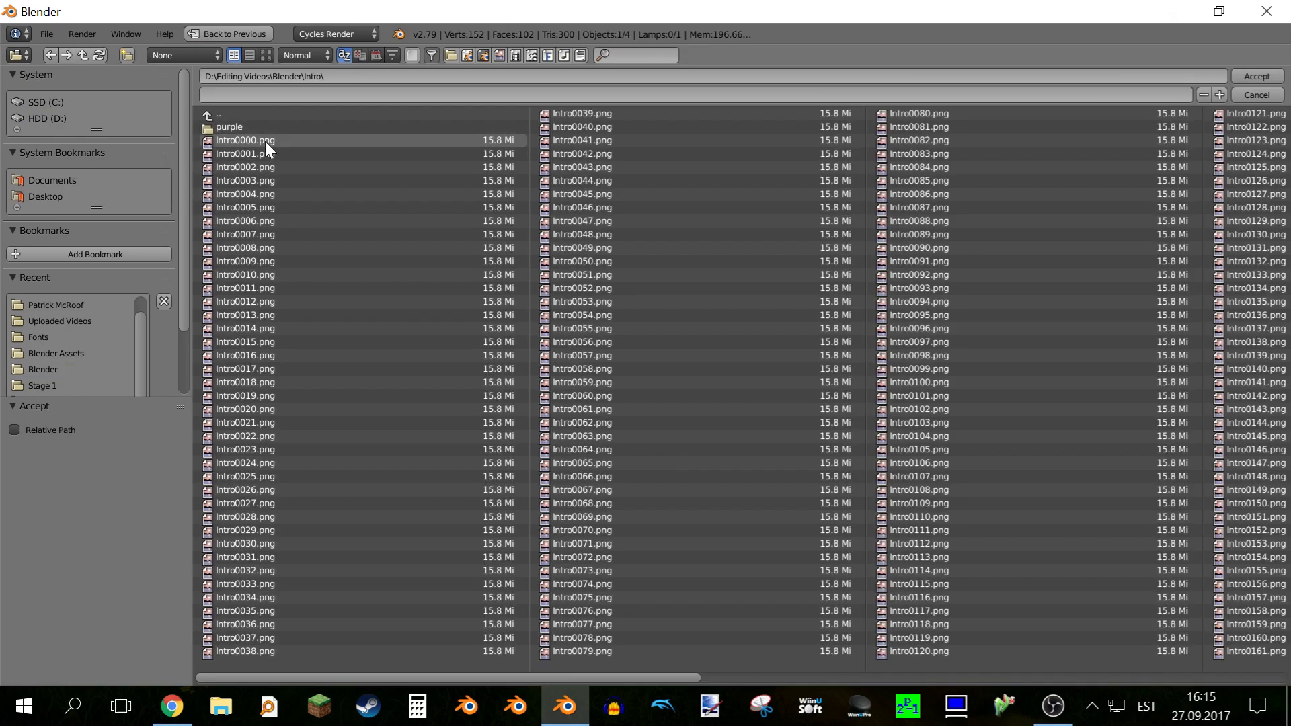
pyautogui.scroll(-3, 479, 352)
pyautogui.scroll(-6, 479, 353)
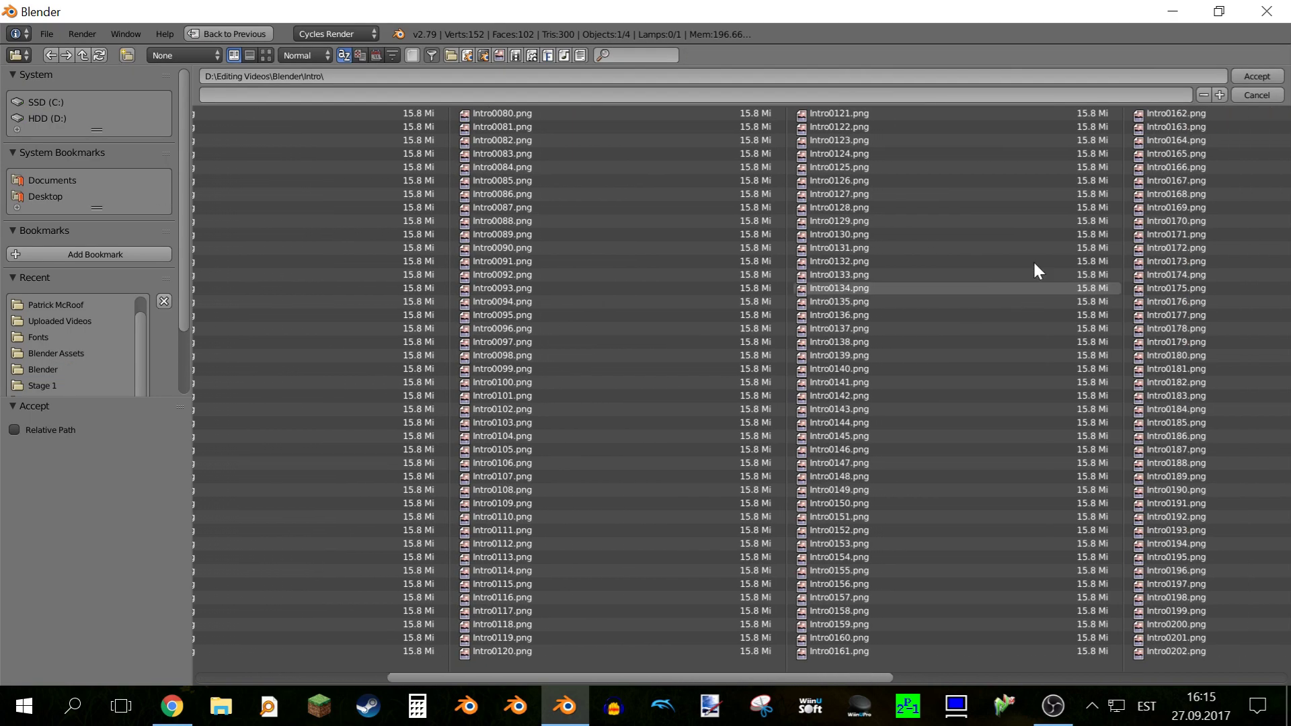
pyautogui.click(1270, 91)
# Step: Inspect the letter P and the cylinder through the camera at frame 171
pyautogui.scroll(-5, 1150, 390)
pyautogui.press('KP_0')
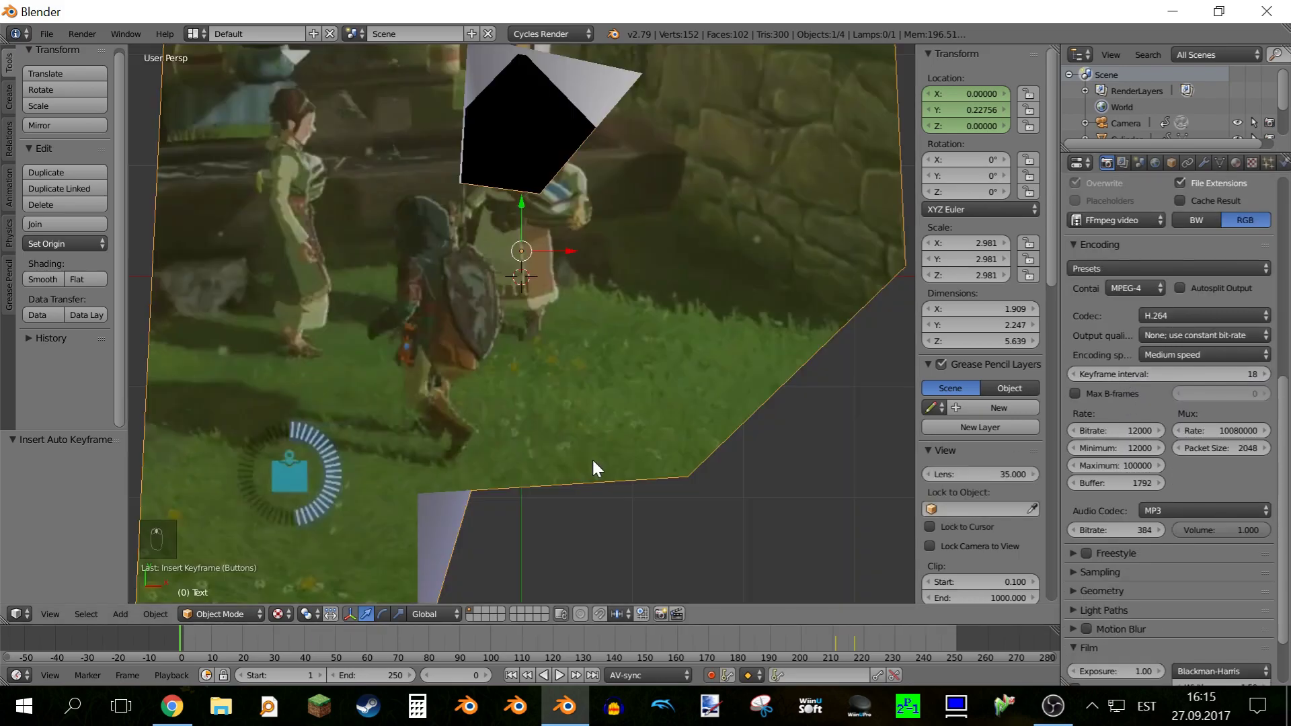
pyautogui.press('KP_0')
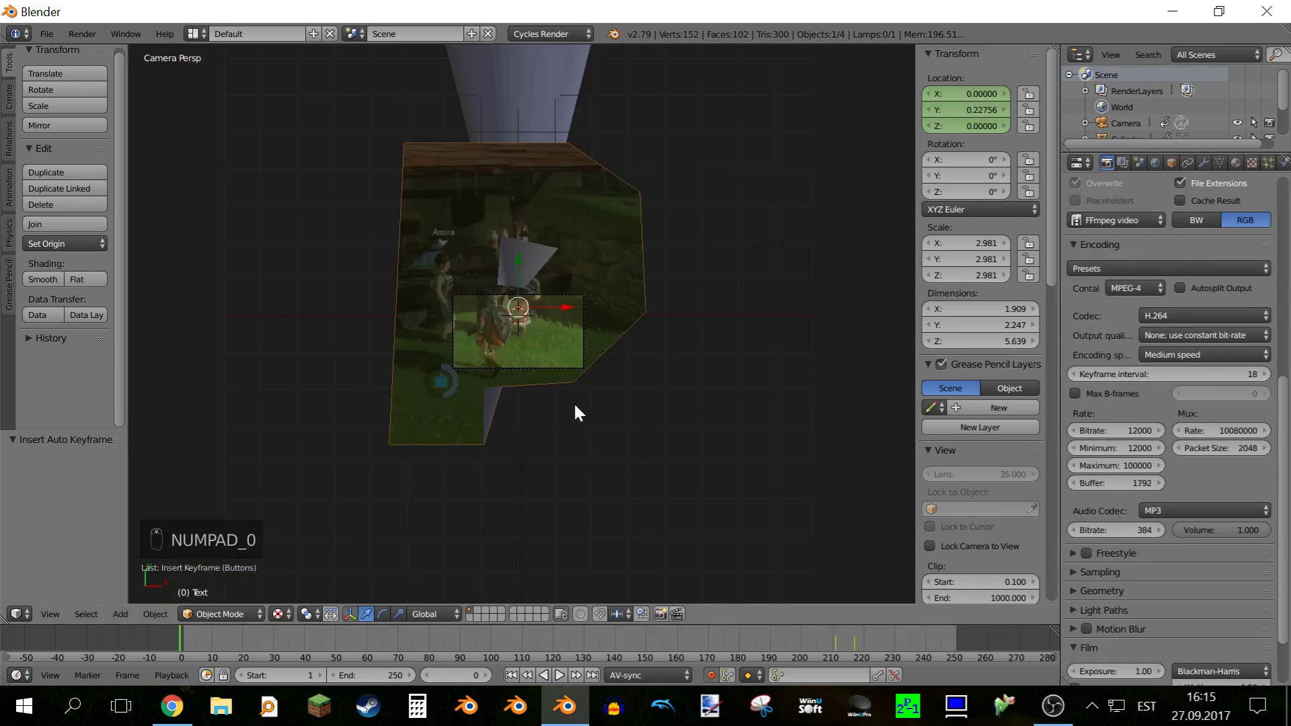
pyautogui.click(711, 638)
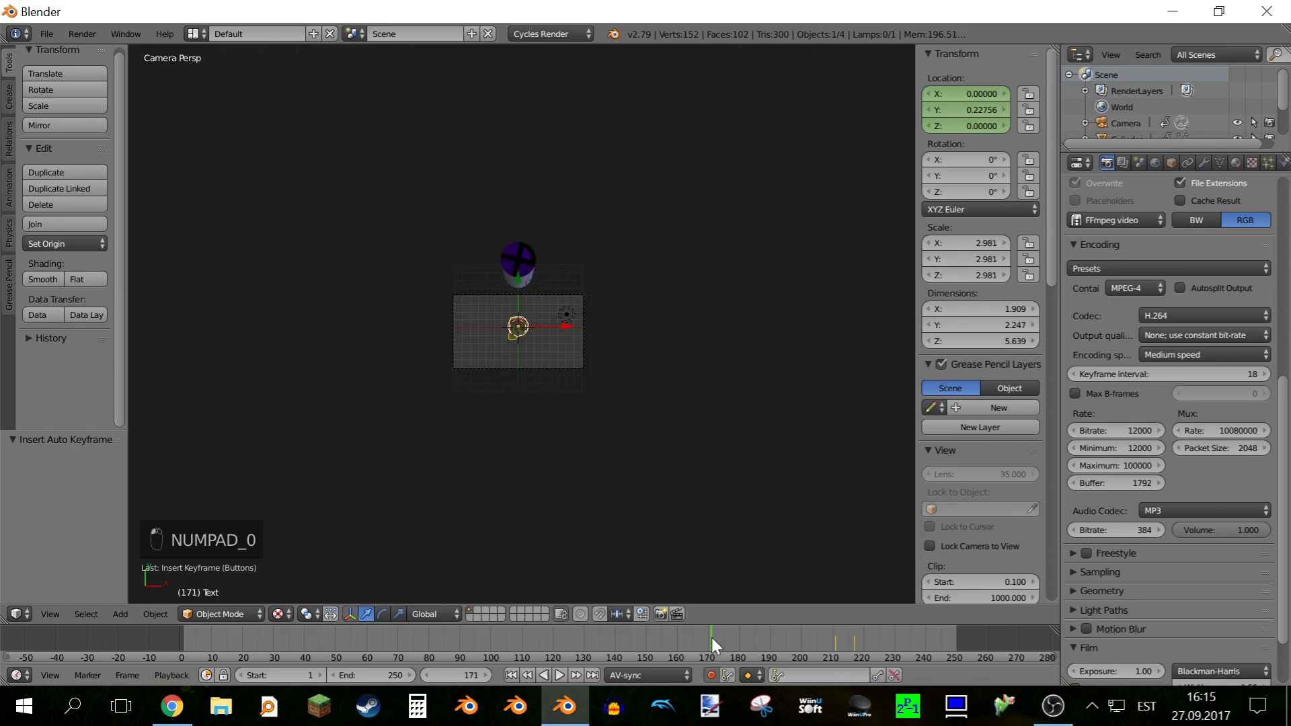
pyautogui.scroll(4, 519, 378)
pyautogui.scroll(-3, 665, 403)
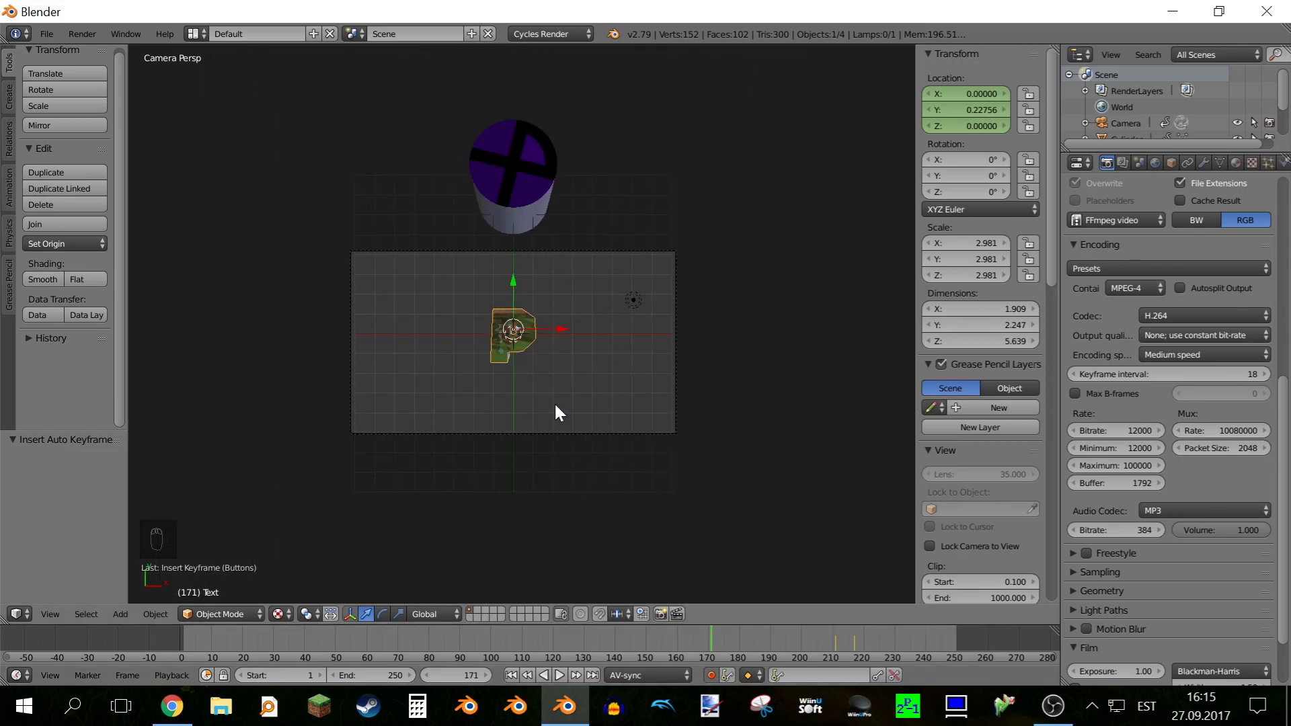
pyautogui.scroll(3, 576, 336)
pyautogui.scroll(-5, 494, 313)
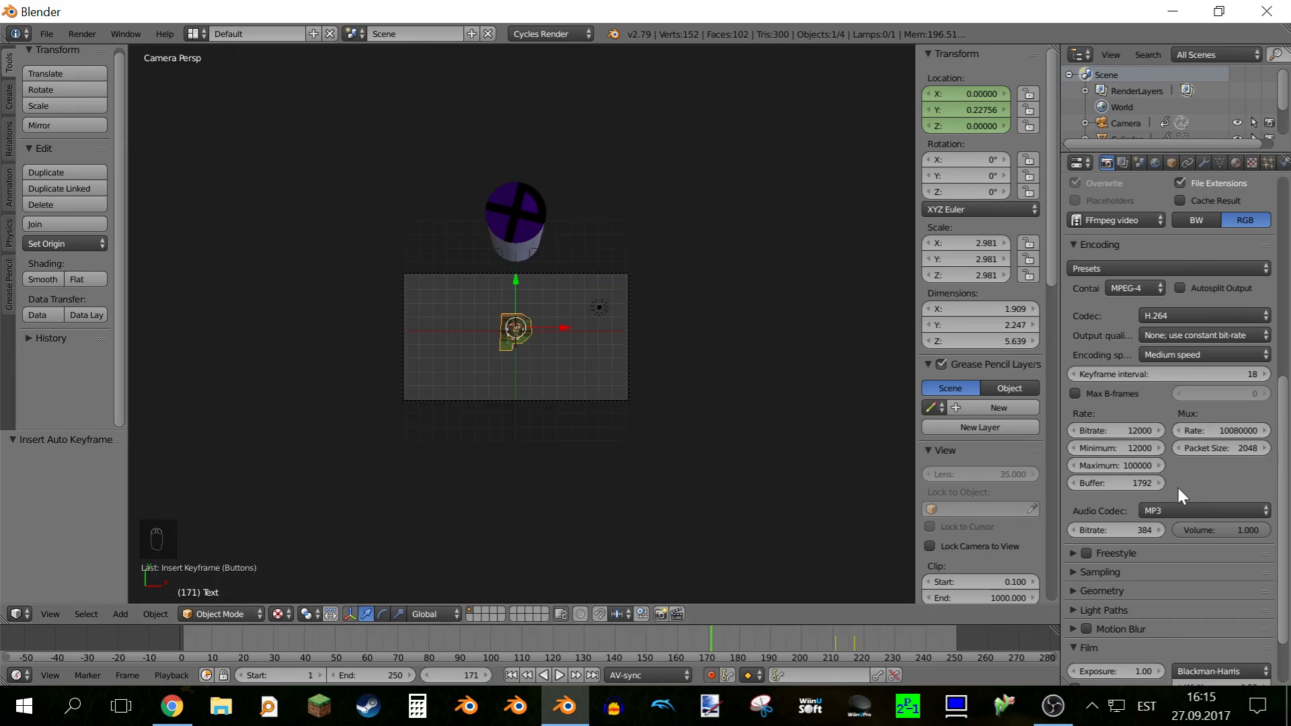
# Step: Set the render output format to PNG with RGBA channels, 16-bit color depth and 100% compression
pyautogui.scroll(4, 1178, 488)
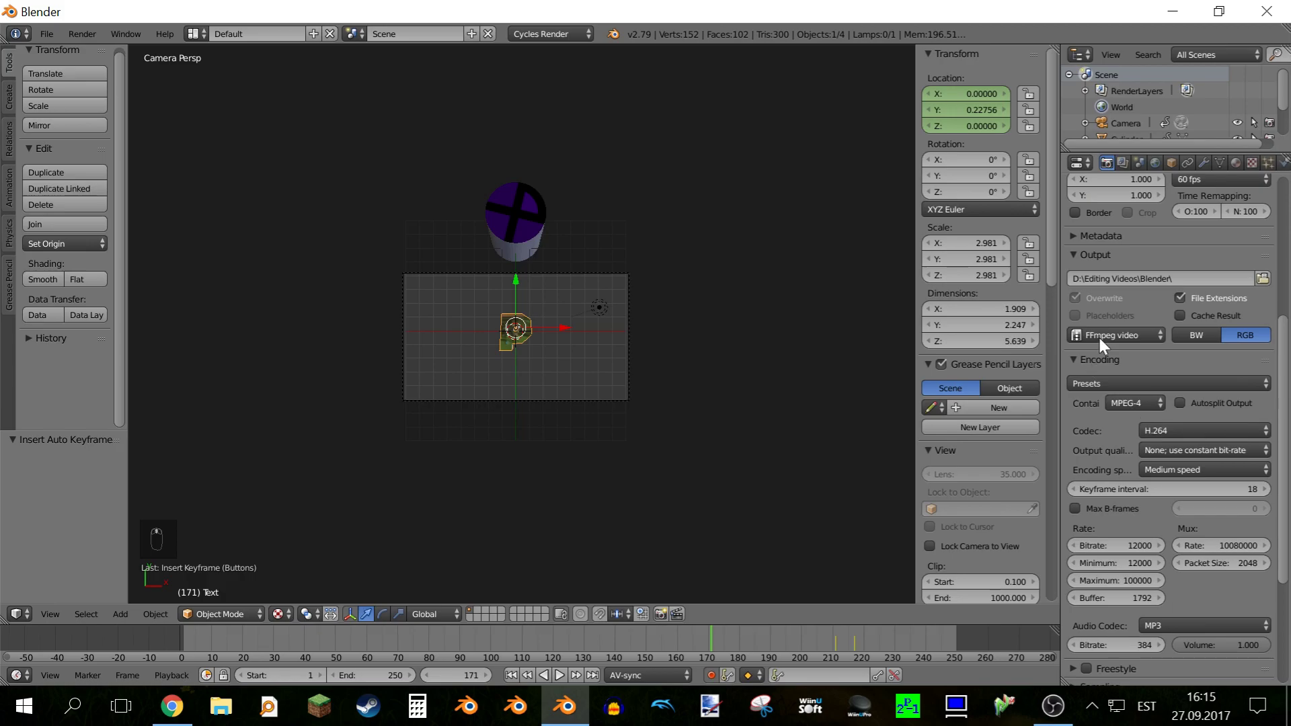
pyautogui.click(1101, 335)
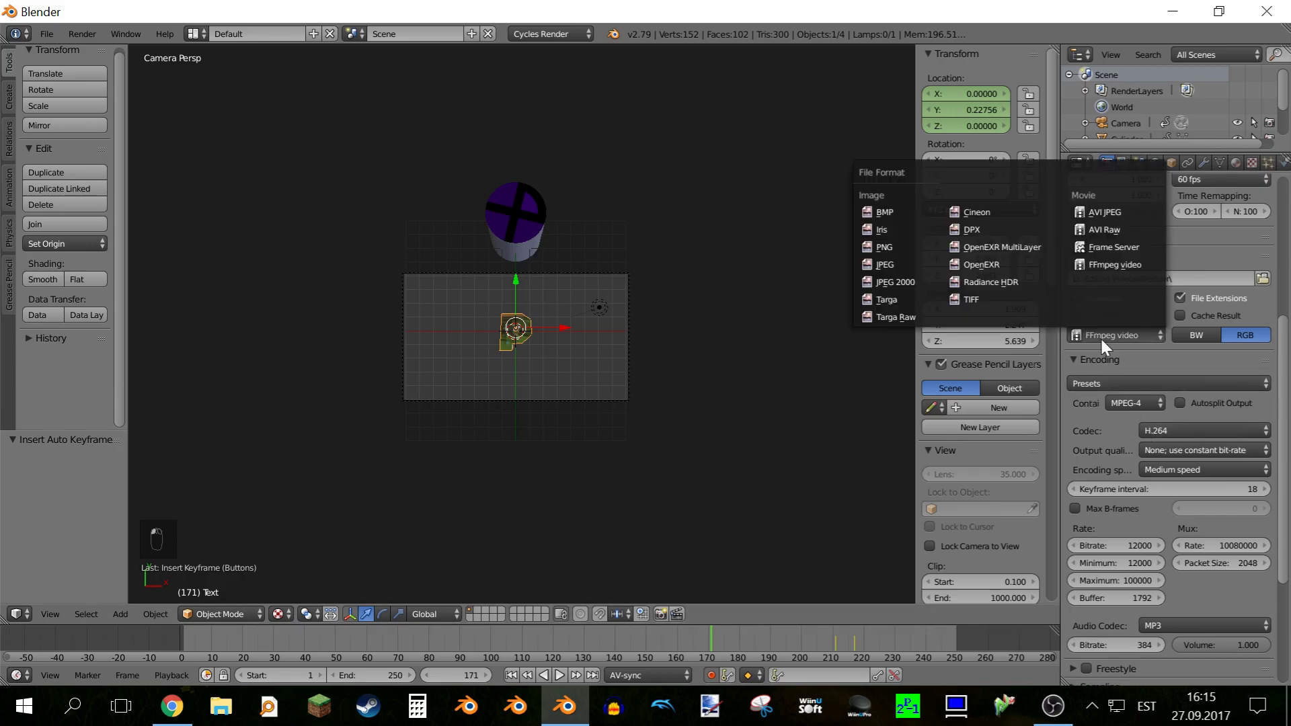
pyautogui.click(884, 247)
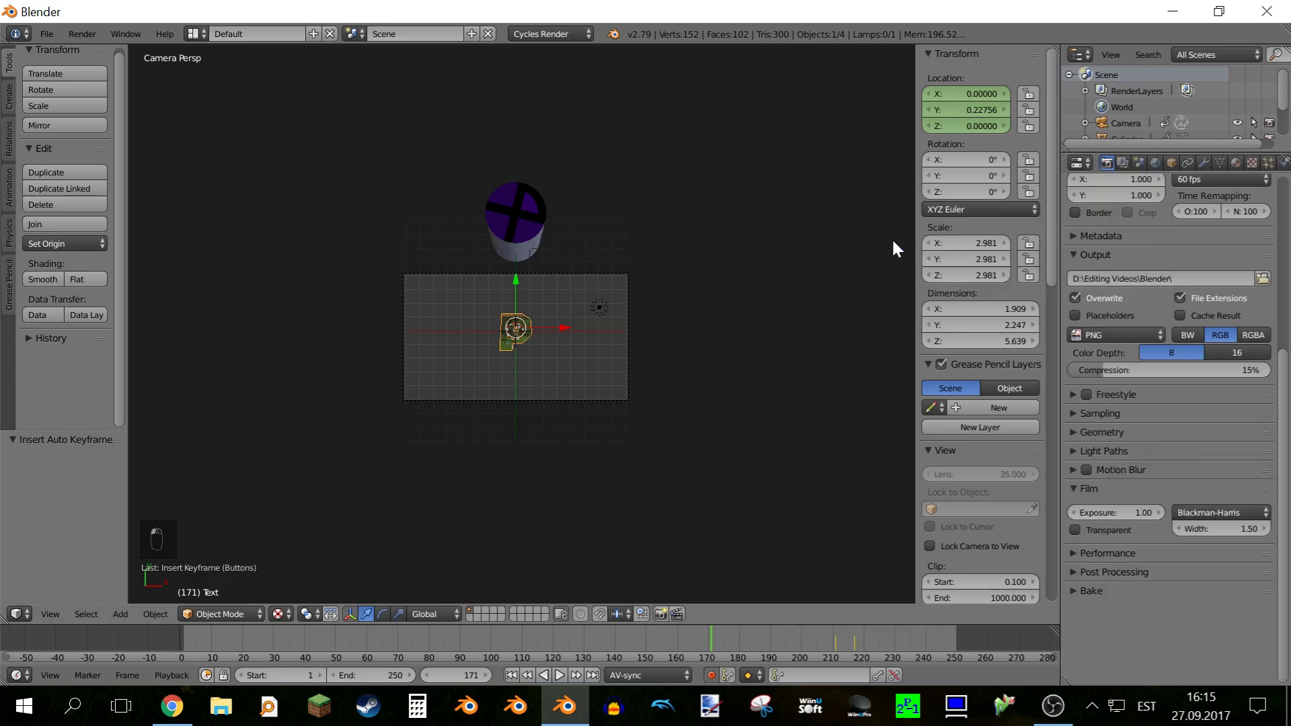
pyautogui.click(1255, 354)
pyautogui.click(1132, 369)
pyautogui.write('100')
pyautogui.press('Return')
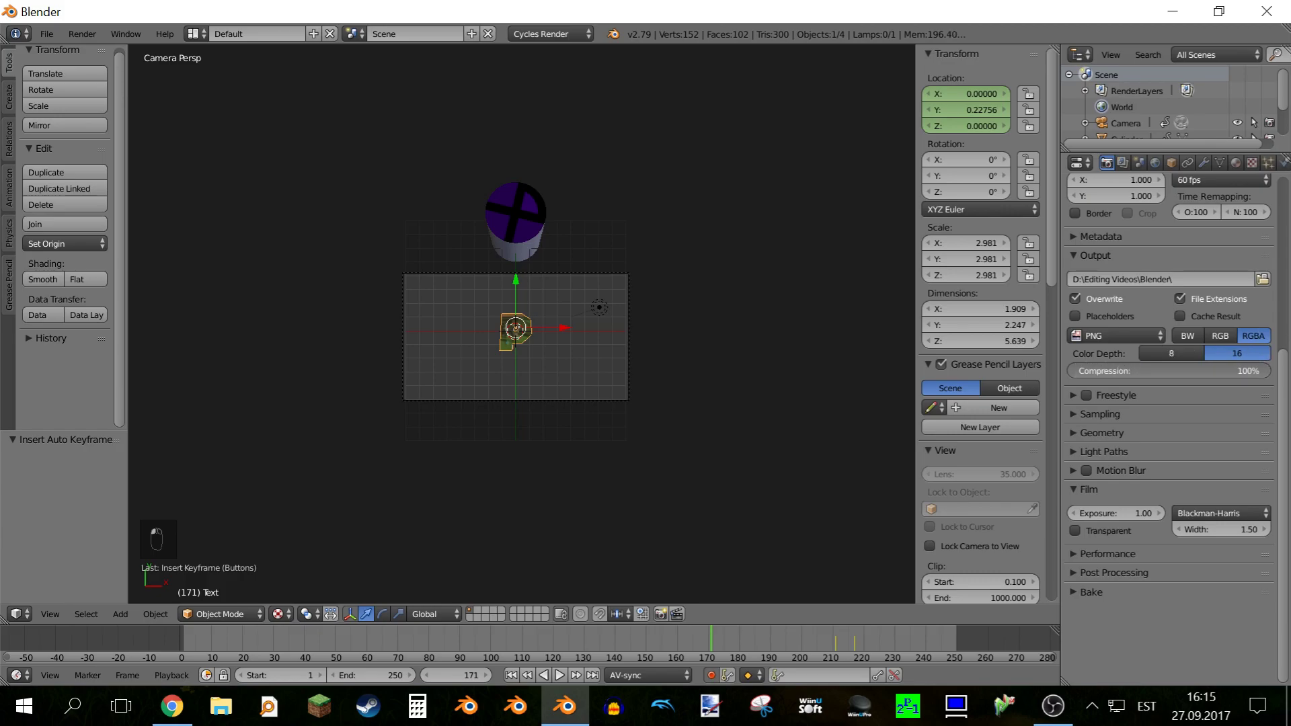
pyautogui.scroll(5, 1112, 296)
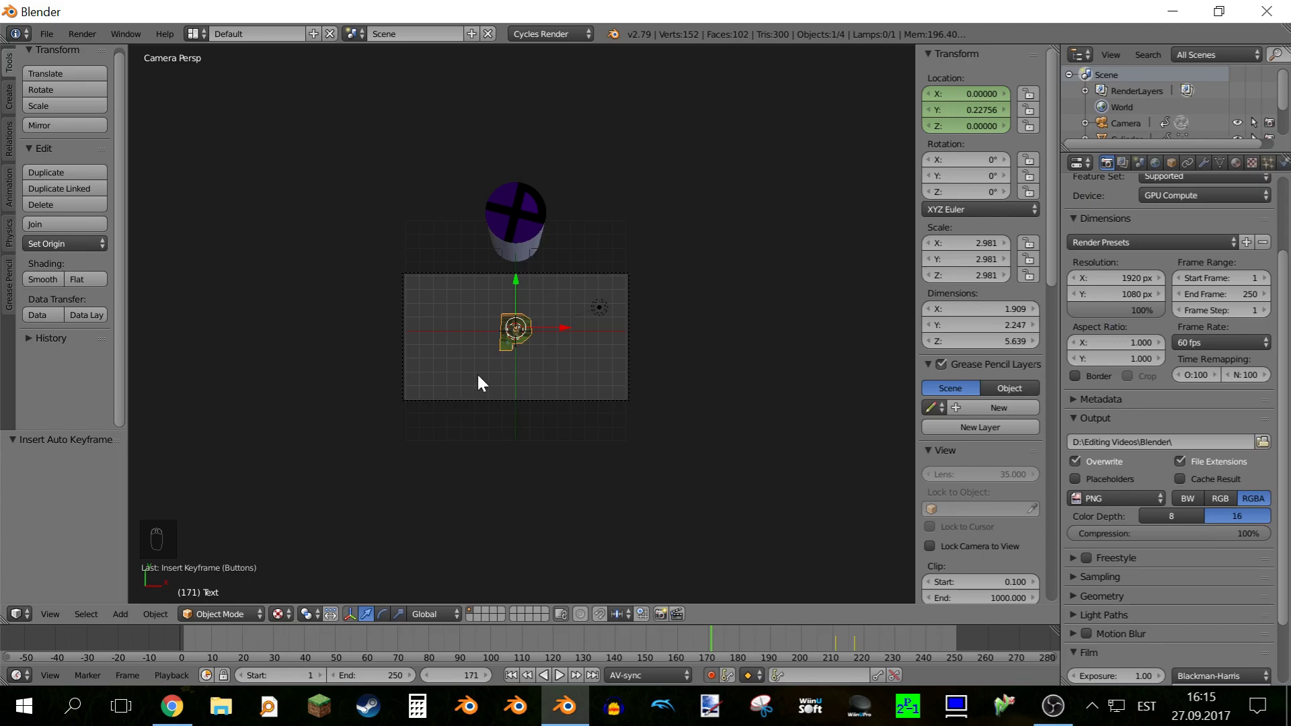
pyautogui.scroll(-2, 514, 276)
pyautogui.scroll(4, 639, 339)
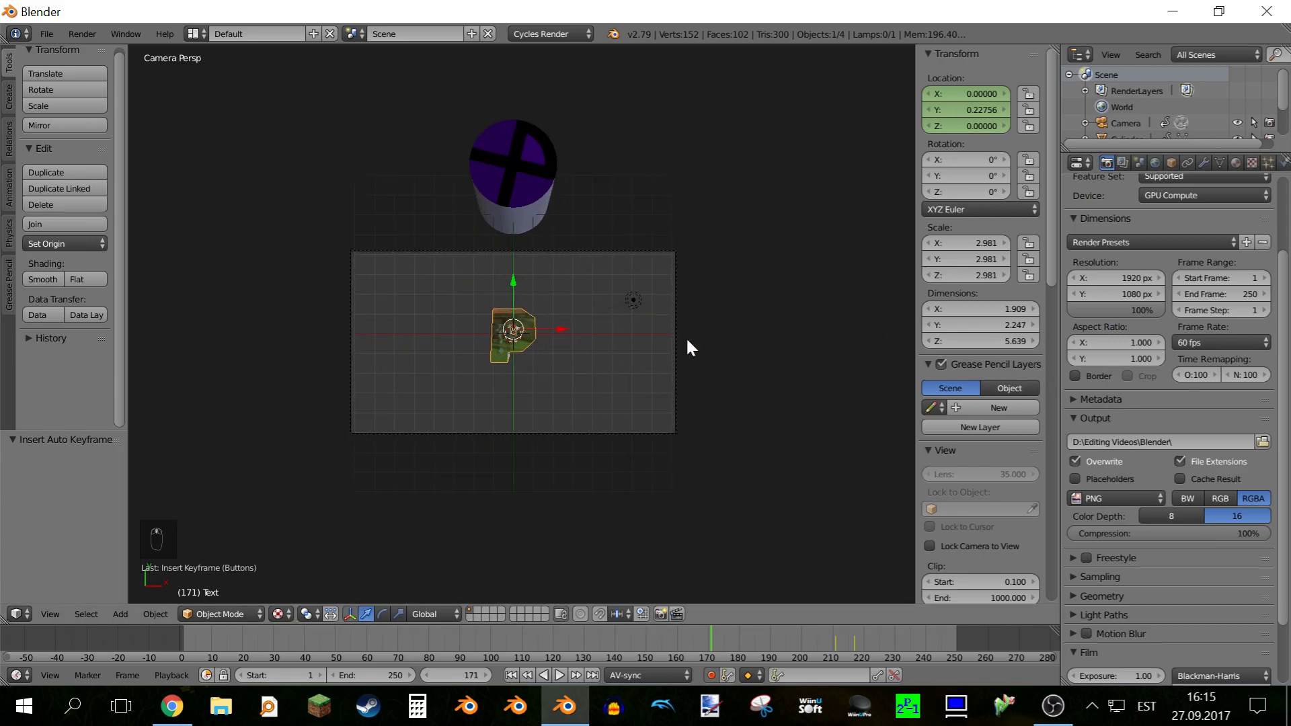
pyautogui.scroll(-3, 1160, 464)
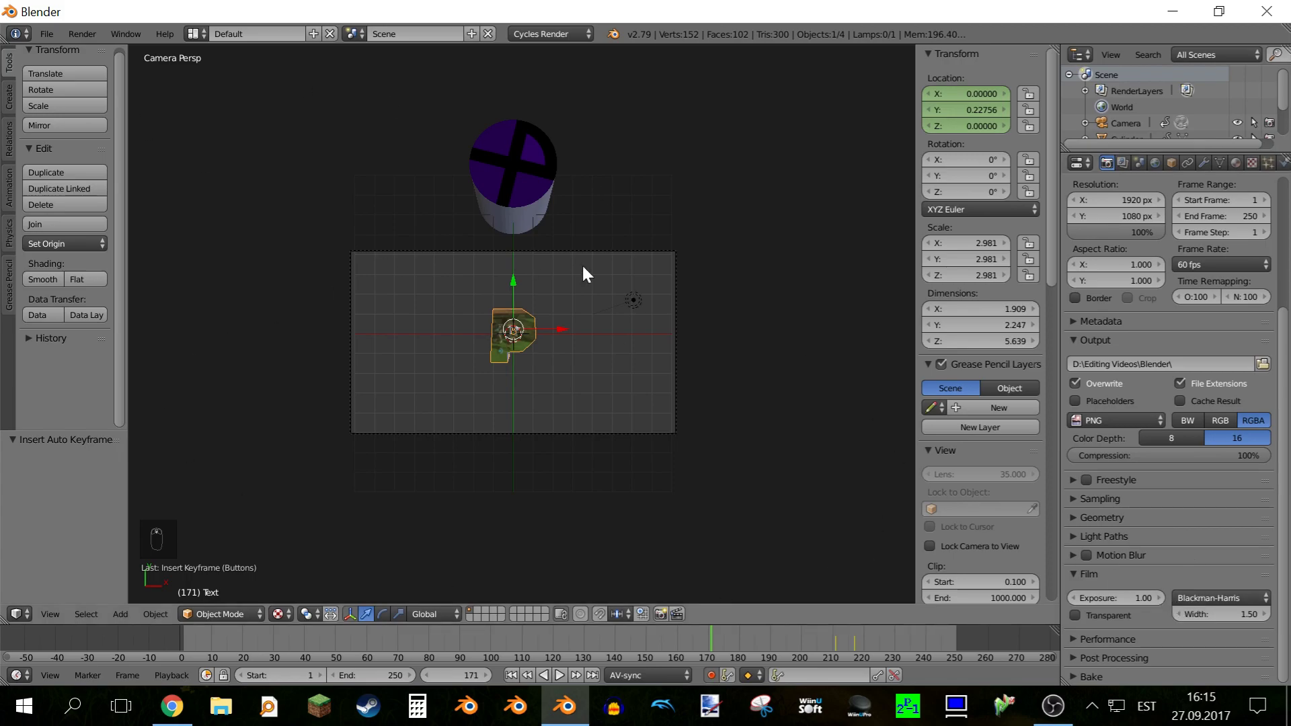
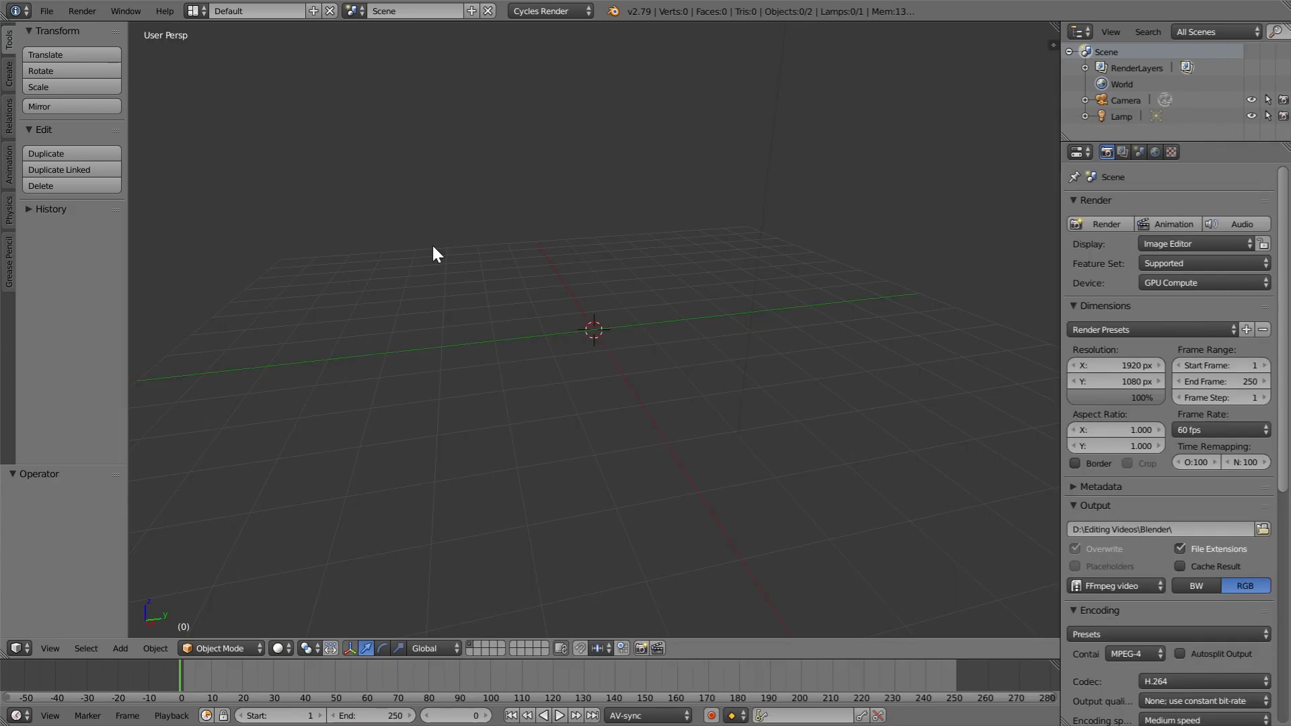
# Step: Add a UV sphere mesh at the origin of the empty scene
pyautogui.press('KP_7')
pyautogui.moveTo(562, 306); pyautogui.dragTo(579, 381, button='middle')
pyautogui.moveTo(619, 438); pyautogui.dragTo(543, 273, button='middle')
pyautogui.scroll(-6, 481, 346)
pyautogui.moveTo(548, 353); pyautogui.dragTo(606, 334, button='middle')
pyautogui.hotkey('shift', 'a')
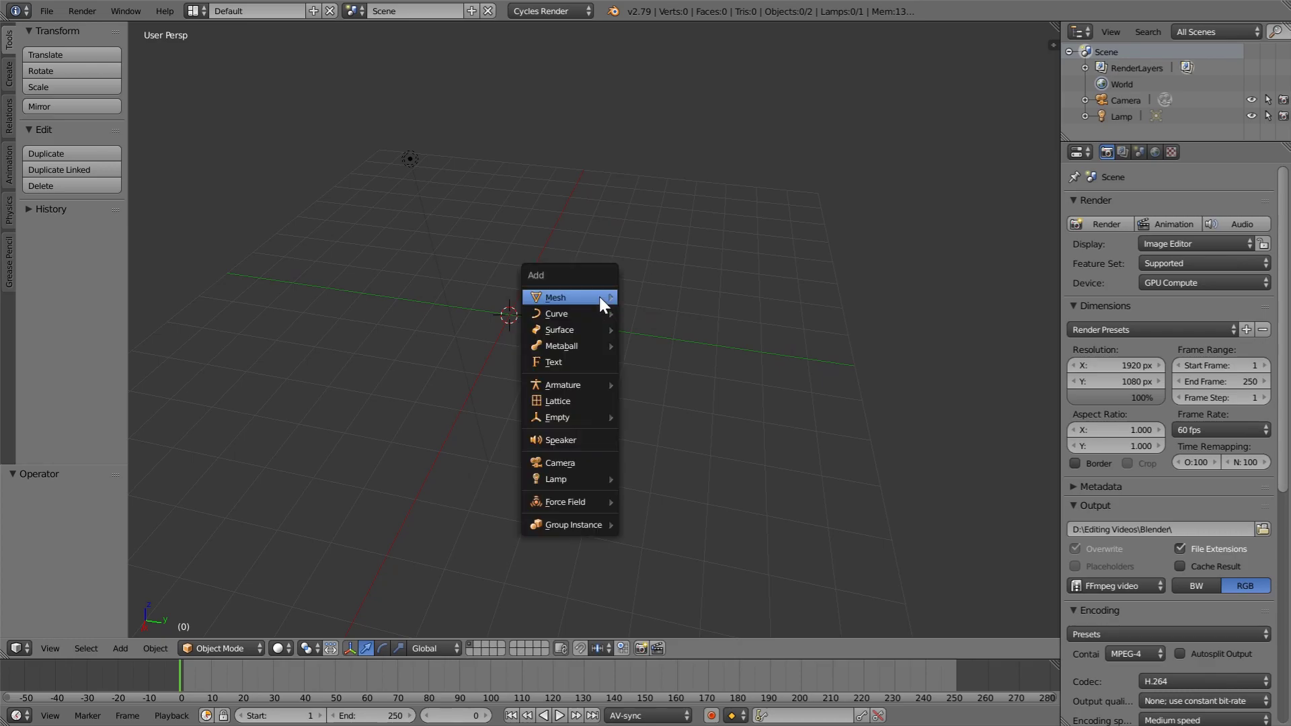
pyautogui.moveTo(599, 296)
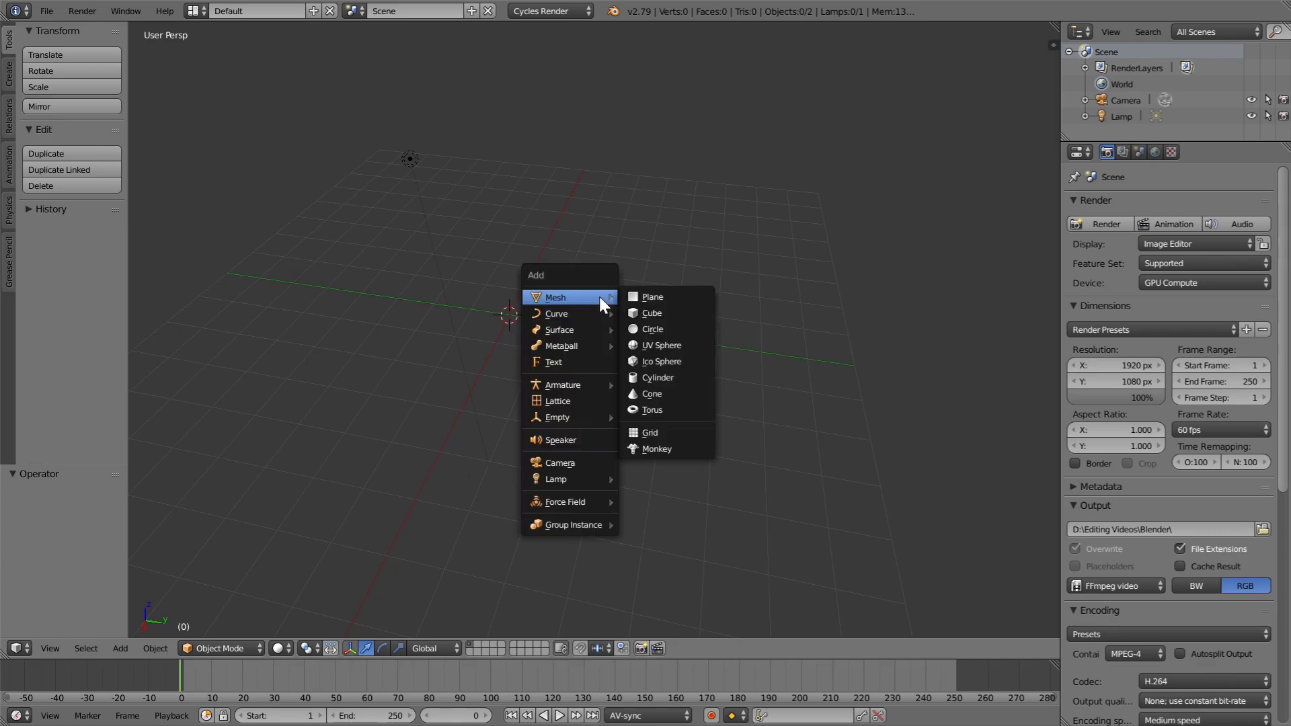
pyautogui.click(650, 345)
pyautogui.moveTo(660, 435); pyautogui.dragTo(586, 396, button='middle')
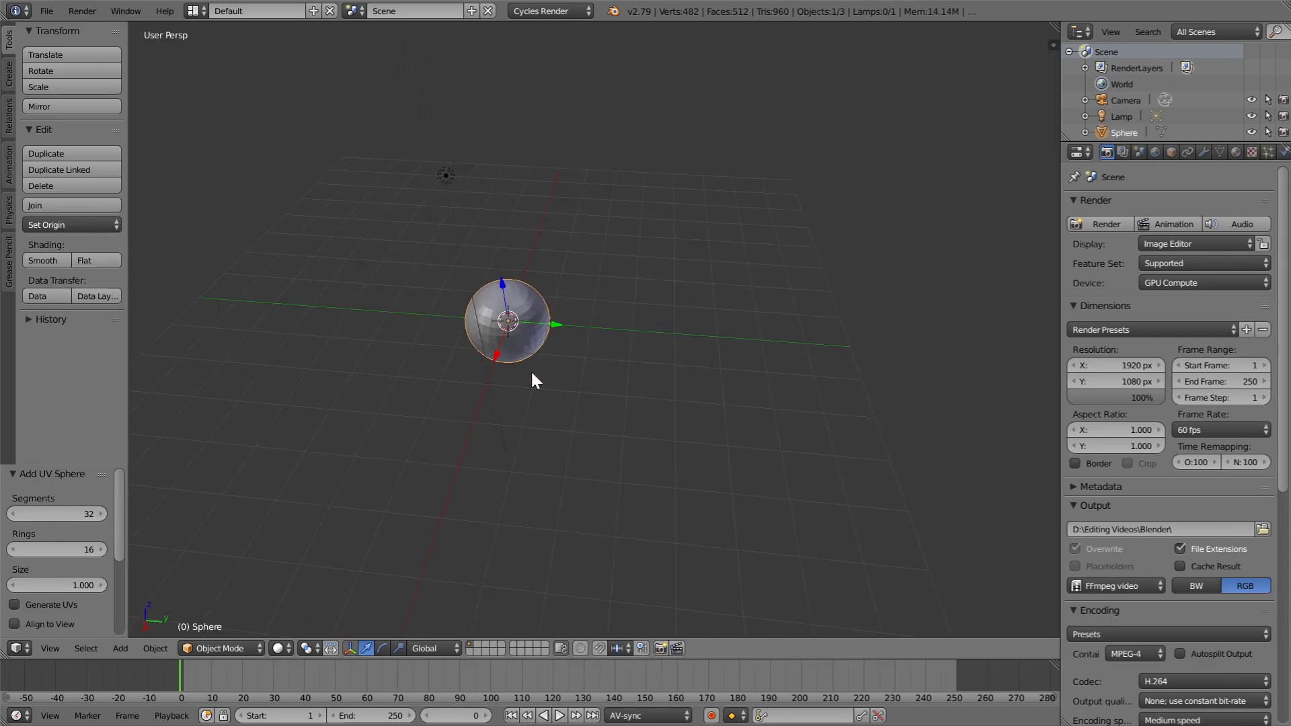
# Step: Scale the sphere up uniformly by a factor of about 5.218
pyautogui.press('s')
pyautogui.click(770, 446)
pyautogui.moveTo(770, 445); pyautogui.dragTo(421, 340, button='middle')
pyautogui.scroll(-8, 542, 391)
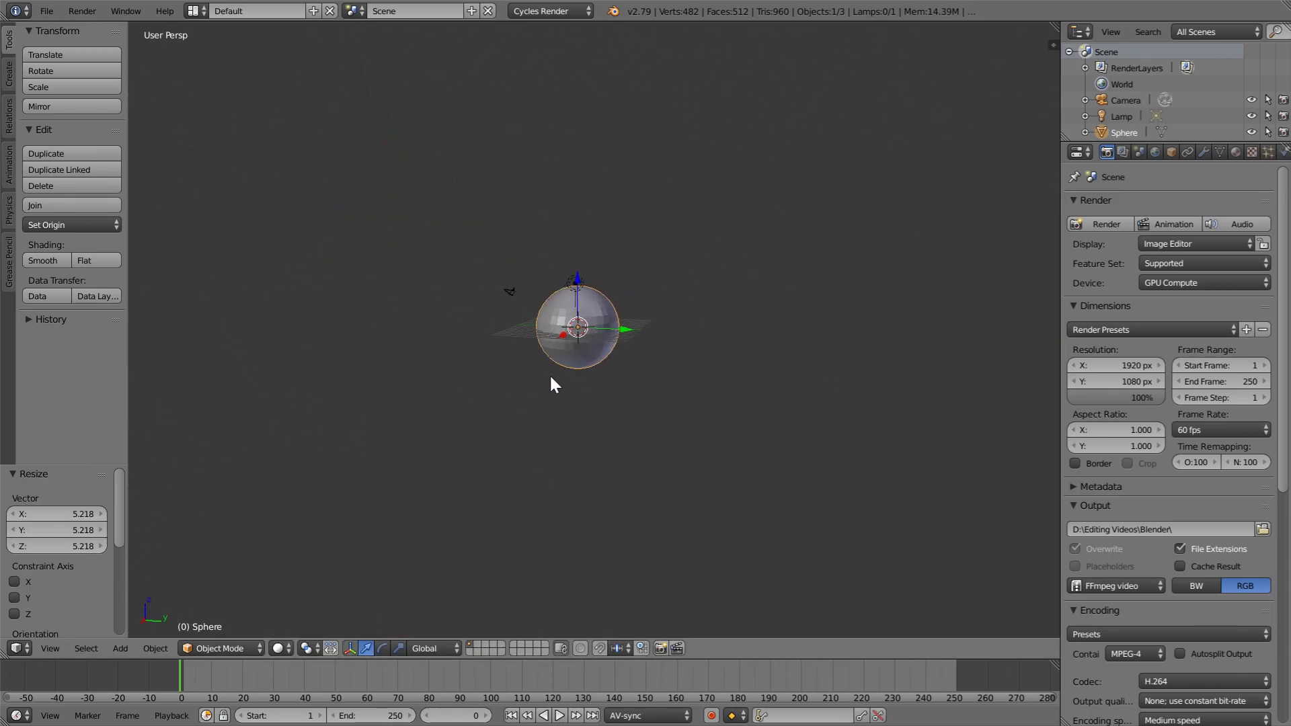
# Step: Show the enlarged sphere in the front orthographic view
pyautogui.scroll(5, 554, 381)
pyautogui.moveTo(515, 404); pyautogui.dragTo(606, 434, button='middle')
pyautogui.scroll(5, 607, 420)
pyautogui.scroll(-6, 603, 421)
pyautogui.scroll(1, 588, 434)
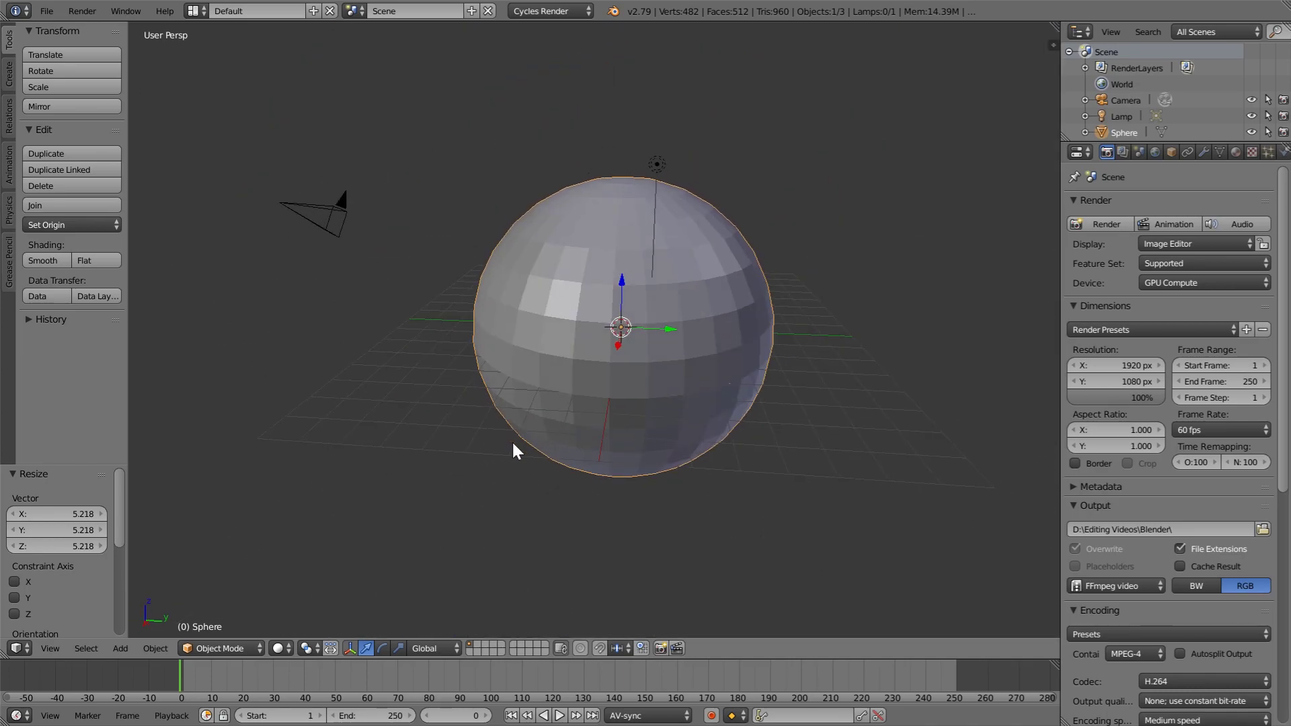
pyautogui.press('KP_1')
pyautogui.press('KP_5')
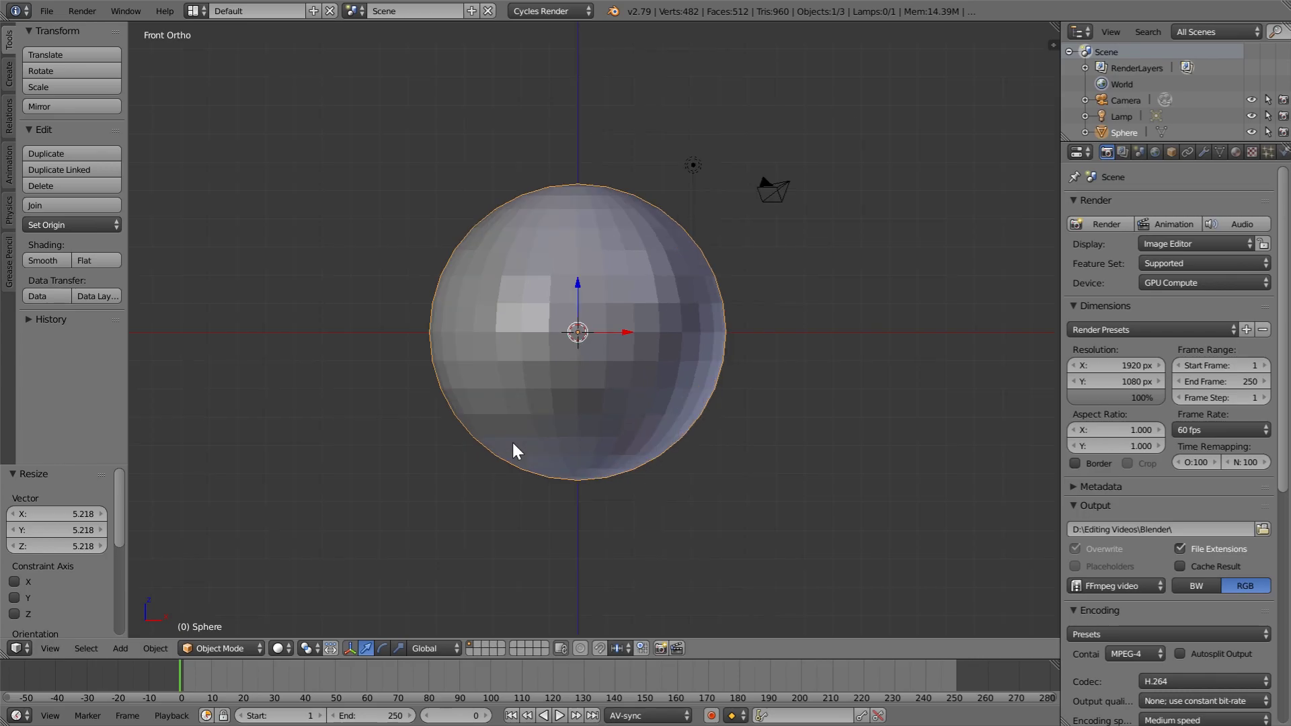
# Step: Put the sphere in Edit Mode with nothing selected
pyautogui.press('Tab')
pyautogui.click(679, 321)
pyautogui.press('Tab')
pyautogui.click(653, 246)
pyautogui.press('Tab')
pyautogui.click(643, 273)
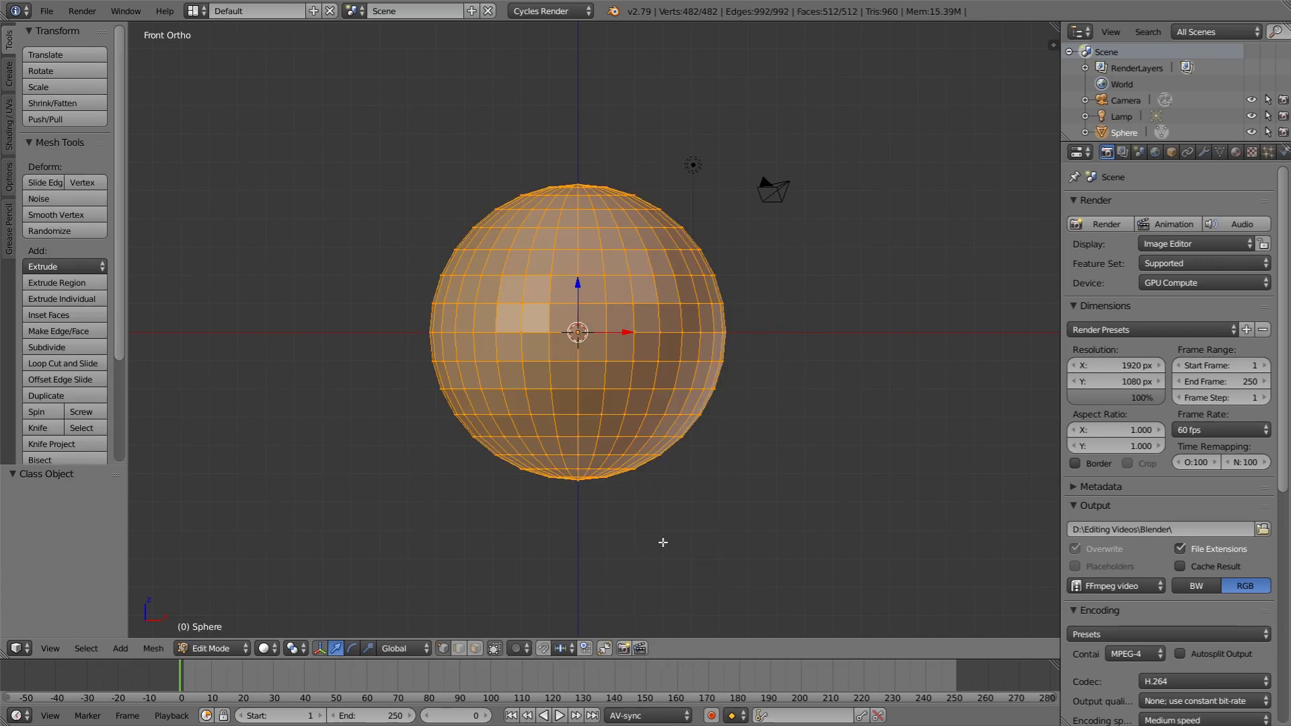
pyautogui.press('a')
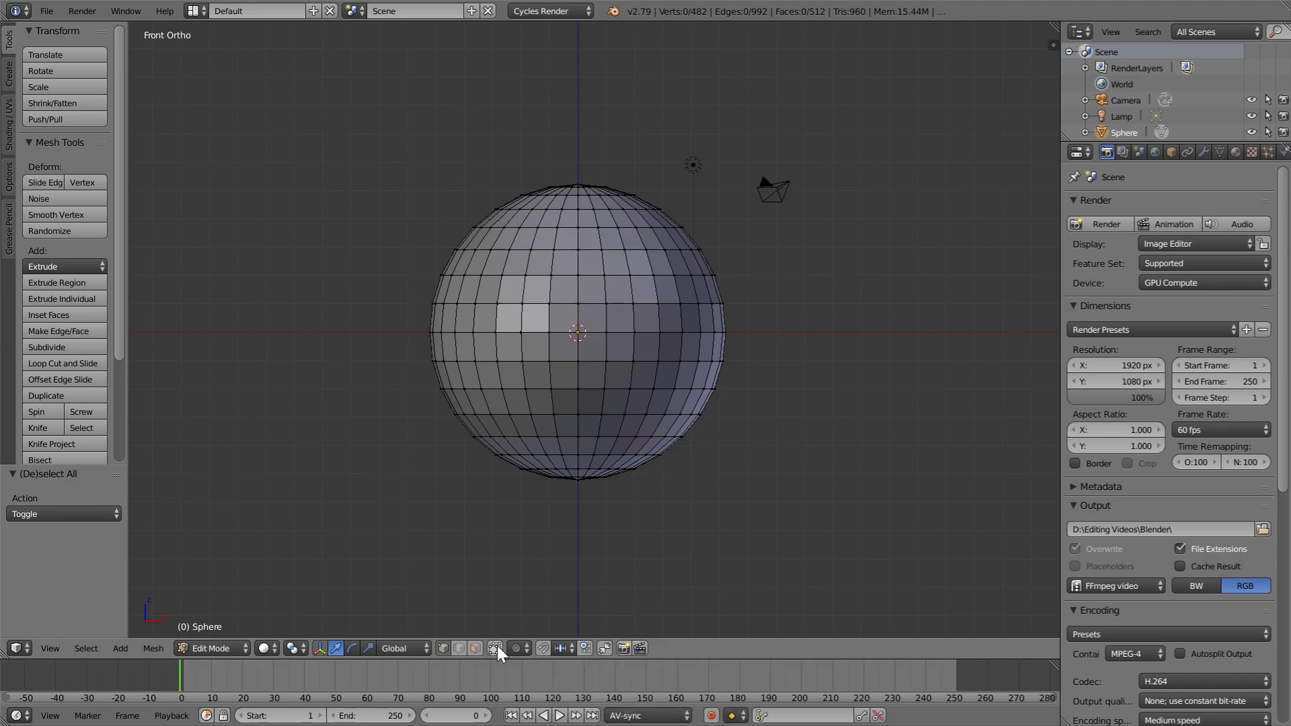
# Step: Box-select the sphere's front-facing half in front view and delete its vertices
pyautogui.press('b')
pyautogui.moveTo(295, 571); pyautogui.dragTo(770, 242)
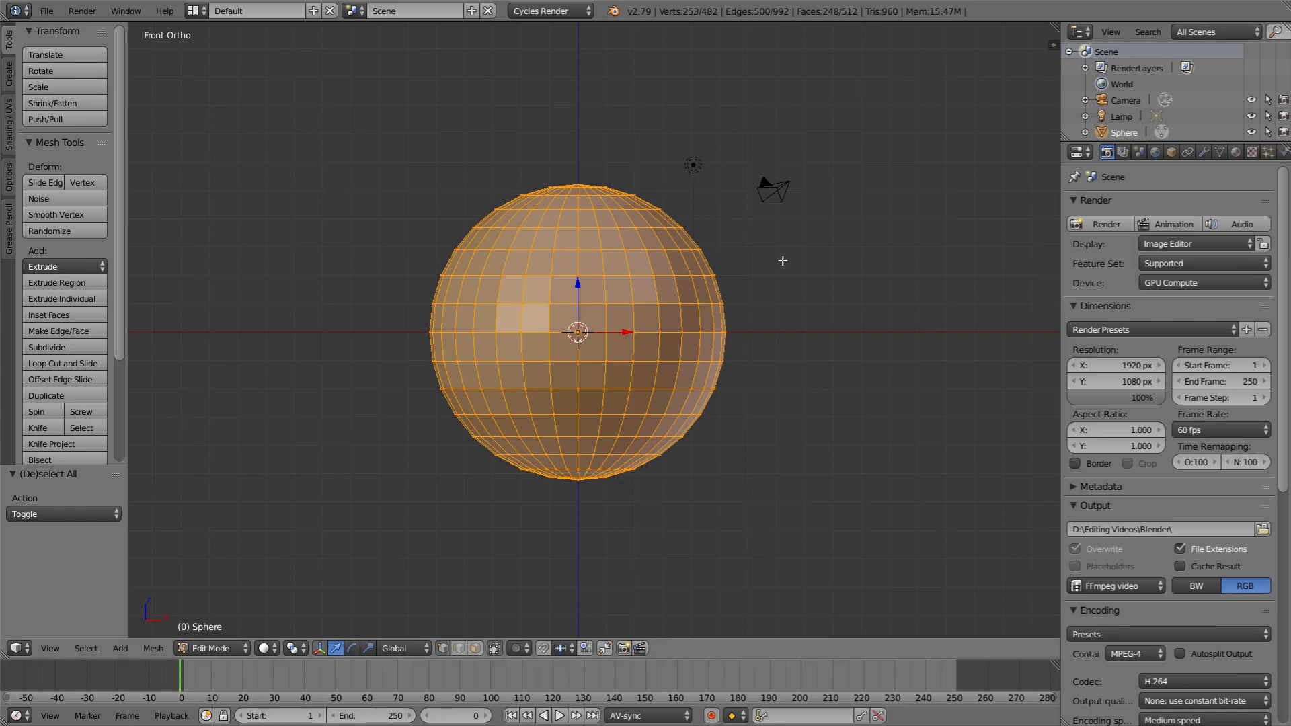
pyautogui.press('x')
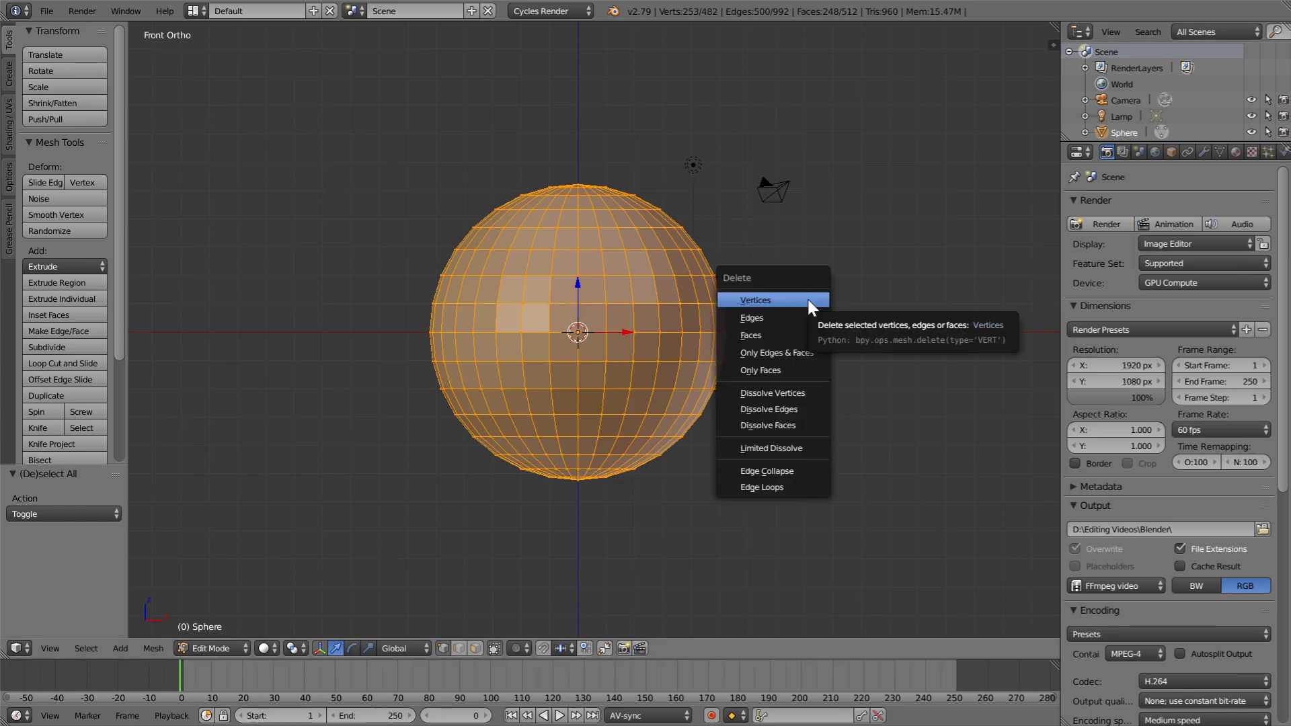
pyautogui.click(808, 300)
pyautogui.moveTo(810, 300); pyautogui.dragTo(590, 386, button='middle')
pyautogui.scroll(4, 589, 387)
pyautogui.scroll(-5, 514, 349)
# Step: From the view facing the remaining half-sphere, box-select the upper rows and delete their vertices
pyautogui.press('KP_3')
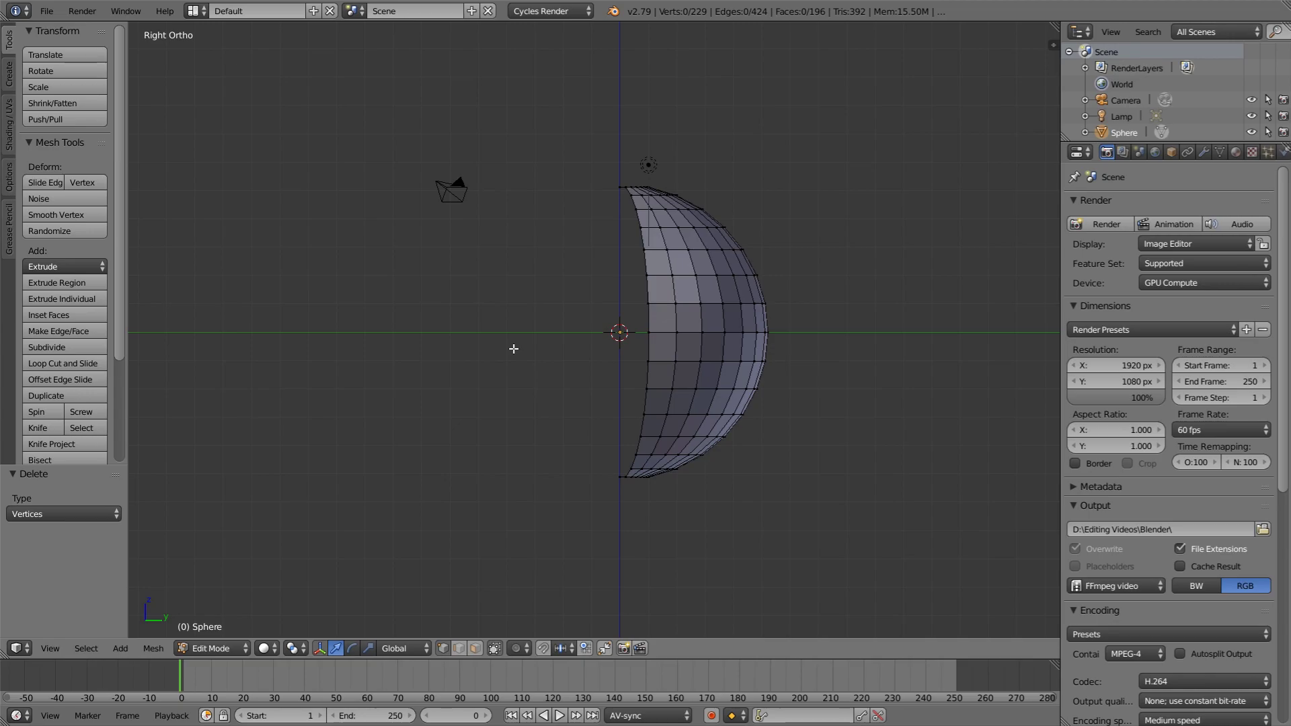
pyautogui.press('KP_6')
pyautogui.press('KP_6')
pyautogui.press('KP_6')
pyautogui.press('KP_6')
pyautogui.press('KP_6')
pyautogui.press('KP_6')
pyautogui.press('KP_6')
pyautogui.press('KP_6')
pyautogui.press('KP_6')
pyautogui.press('b')
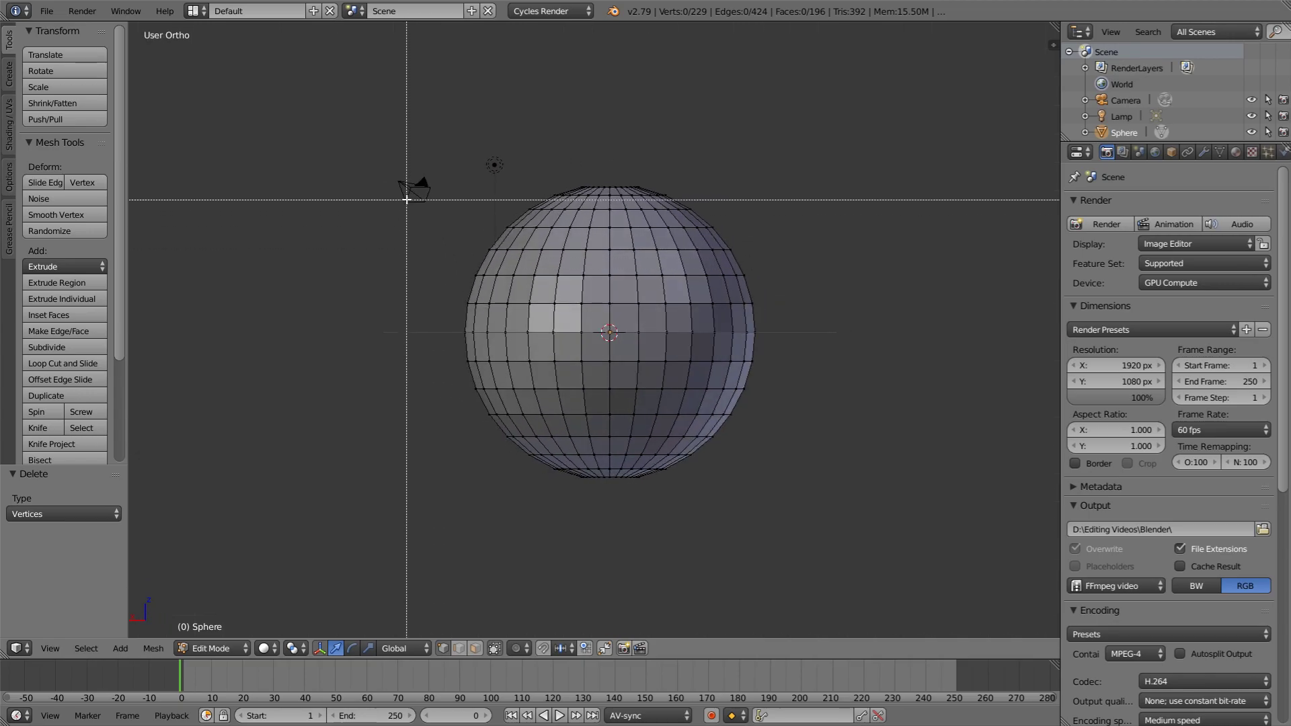
pyautogui.moveTo(396, 130); pyautogui.dragTo(869, 242)
pyautogui.press('x')
pyautogui.click(873, 244)
# Step: Box-select the lowest rows of the half-sphere and delete their vertices to leave a curved band
pyautogui.press('b')
pyautogui.moveTo(784, 600); pyautogui.dragTo(330, 423)
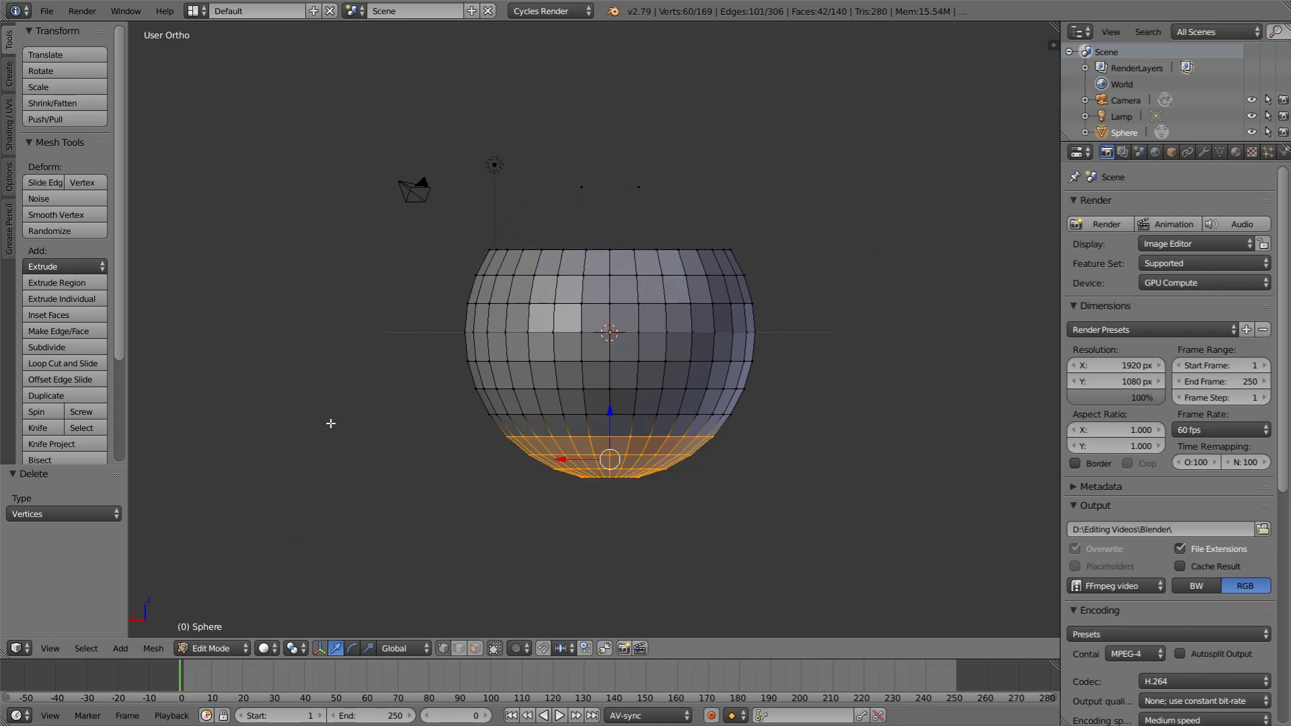
pyautogui.press('x')
pyautogui.click(792, 360)
pyautogui.moveTo(792, 360)
pyautogui.mouseDown(button='middle')
pyautogui.moveTo(715, 389)
pyautogui.moveTo(740, 463)
pyautogui.moveTo(827, 404)
pyautogui.mouseUp(button='middle')
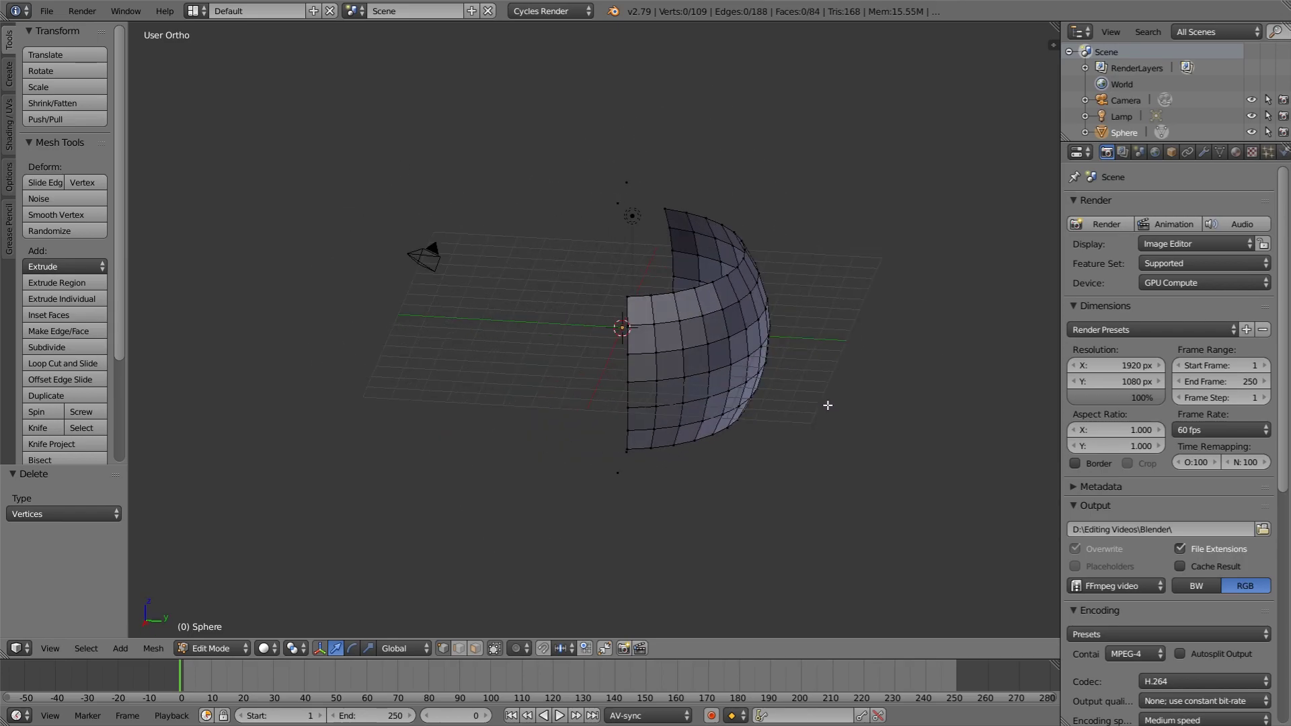
# Step: Return the curved band to Object Mode
pyautogui.press('Tab')
pyautogui.click(774, 295)
pyautogui.moveTo(774, 294)
pyautogui.mouseDown(button='middle')
pyautogui.moveTo(792, 355)
pyautogui.moveTo(773, 387)
pyautogui.mouseUp(button='middle')
pyautogui.moveTo(471, 397)
pyautogui.mouseDown(button='middle')
pyautogui.moveTo(571, 384)
pyautogui.moveTo(585, 369)
pyautogui.mouseUp(button='middle')
pyautogui.press('Tab')
pyautogui.click(575, 317)
pyautogui.press('Tab')
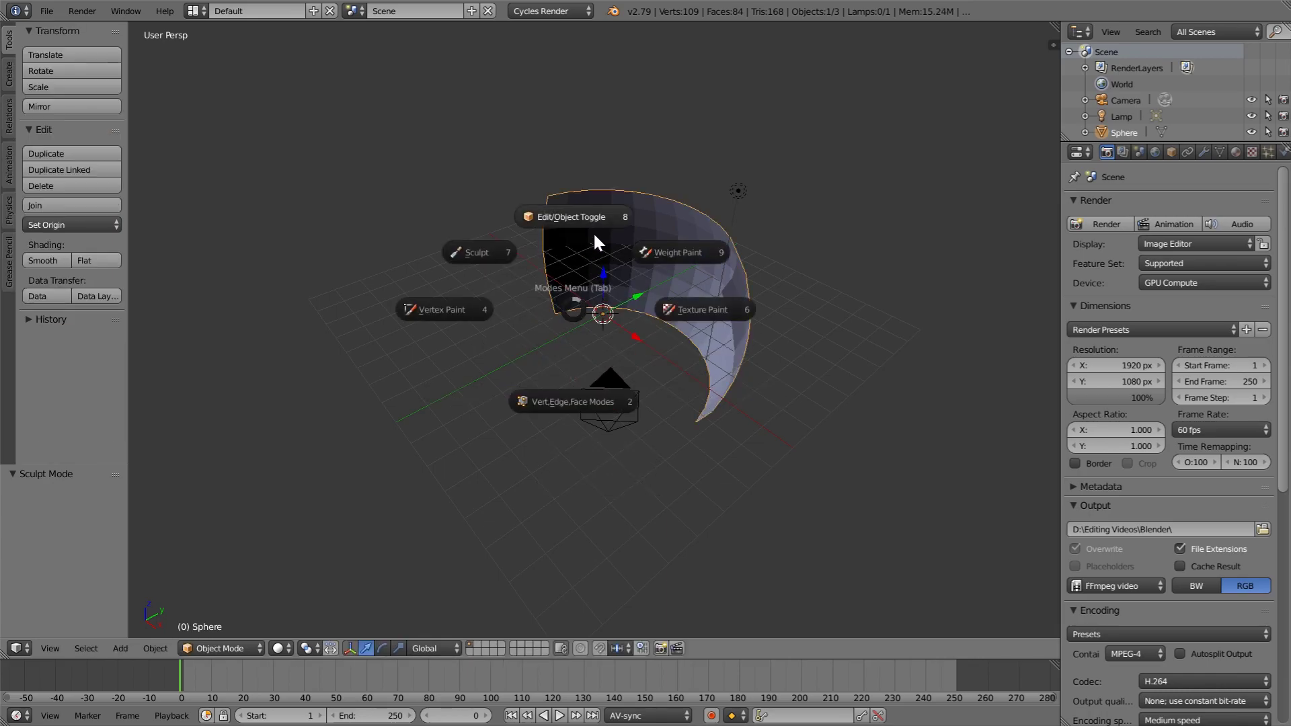
pyautogui.click(592, 233)
pyautogui.press('Tab')
pyautogui.click(587, 172)
pyautogui.moveTo(588, 172); pyautogui.dragTo(680, 349, button='middle')
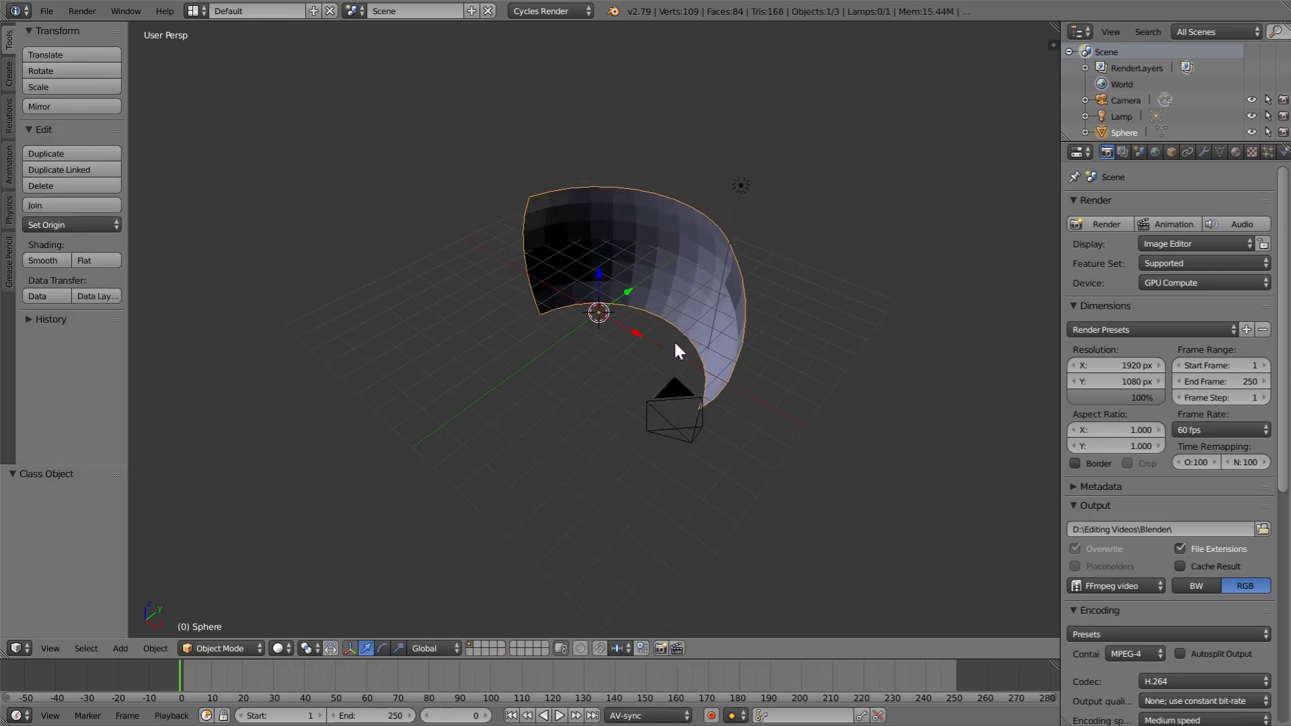
# Step: Align the camera to the front view so it faces the inside of the curved band
pyautogui.scroll(3, 628, 398)
pyautogui.moveTo(628, 398); pyautogui.dragTo(567, 347, button='middle')
pyautogui.scroll(-4, 655, 369)
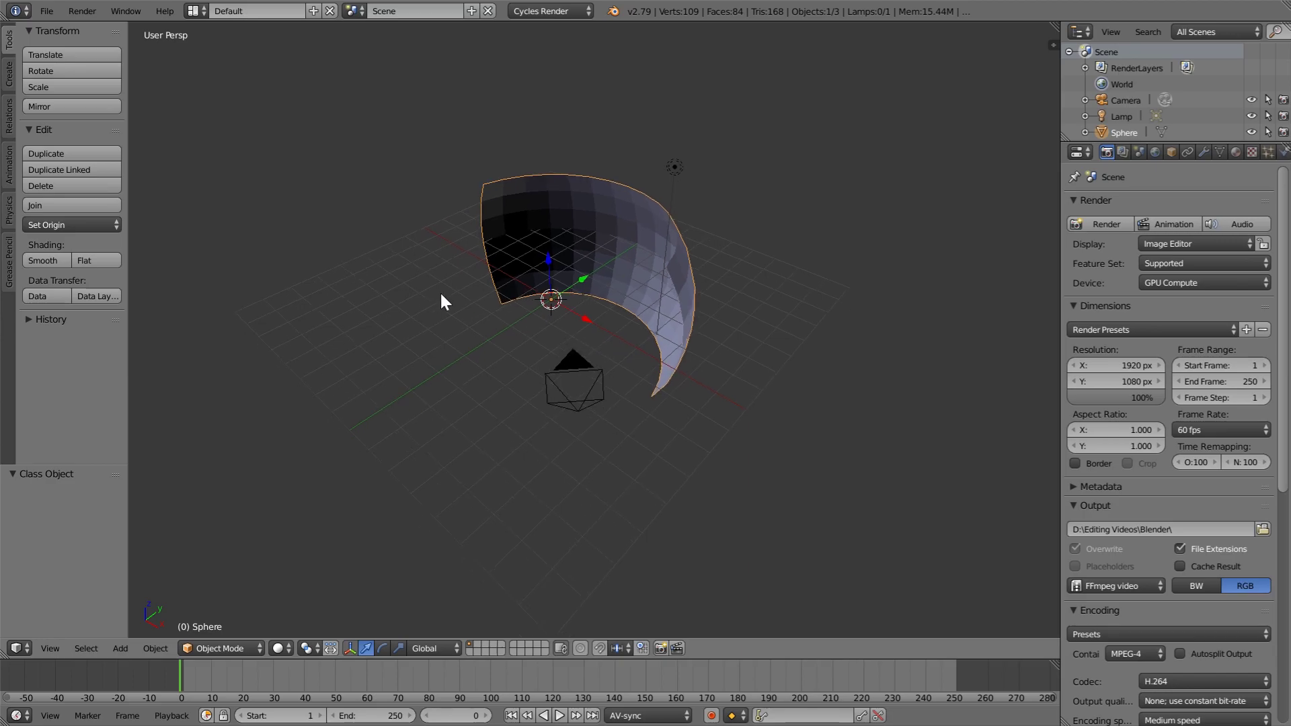
pyautogui.press('KP_1')
pyautogui.press('ctrl+alt+KP_0')
pyautogui.scroll(4, 382, 260)
pyautogui.scroll(-4, 875, 364)
# Step: Scale the curved band by 2.69, move it about 2.87 along X, and scale it again by 1.065 to fill the camera frame
pyautogui.press('s')
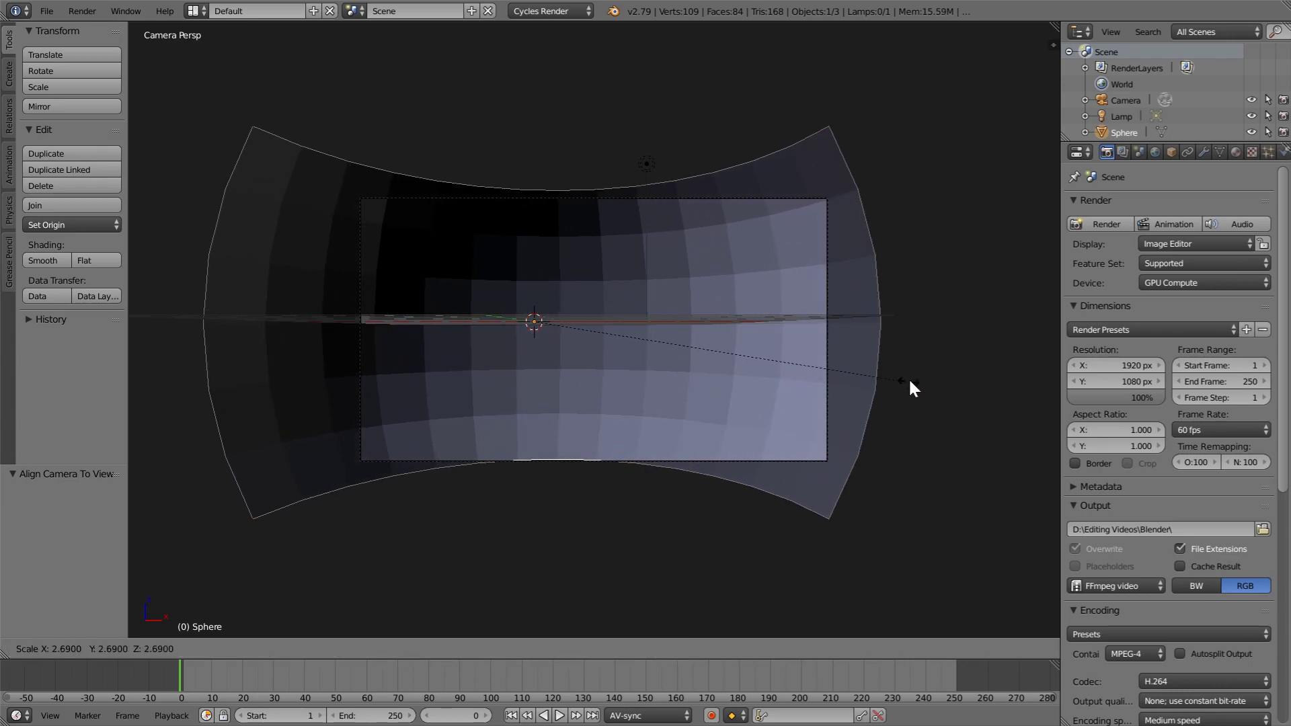
pyautogui.click(911, 380)
pyautogui.press('g')
pyautogui.click(996, 389)
pyautogui.press('s')
pyautogui.click(1002, 397)
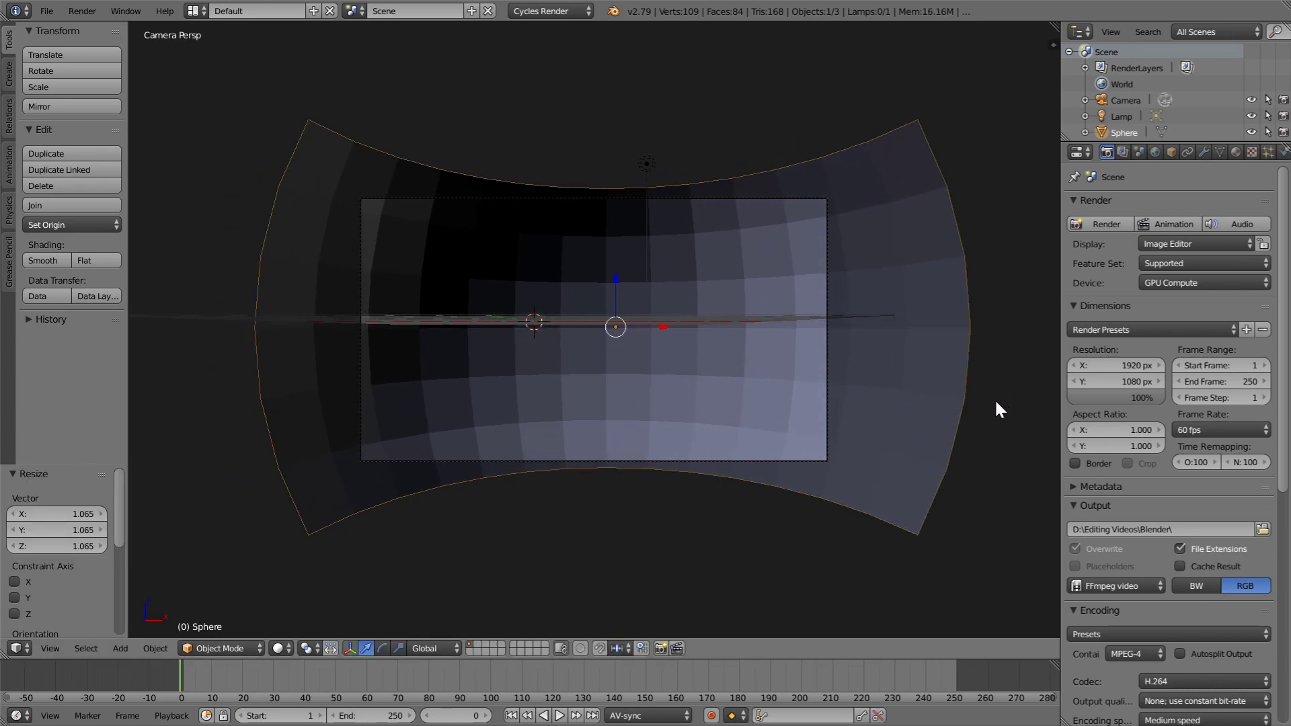
# Step: Set the curved band's Z rotation to 24.8°
pyautogui.press('n')
pyautogui.moveTo(981, 169); pyautogui.dragTo(1062, 169)
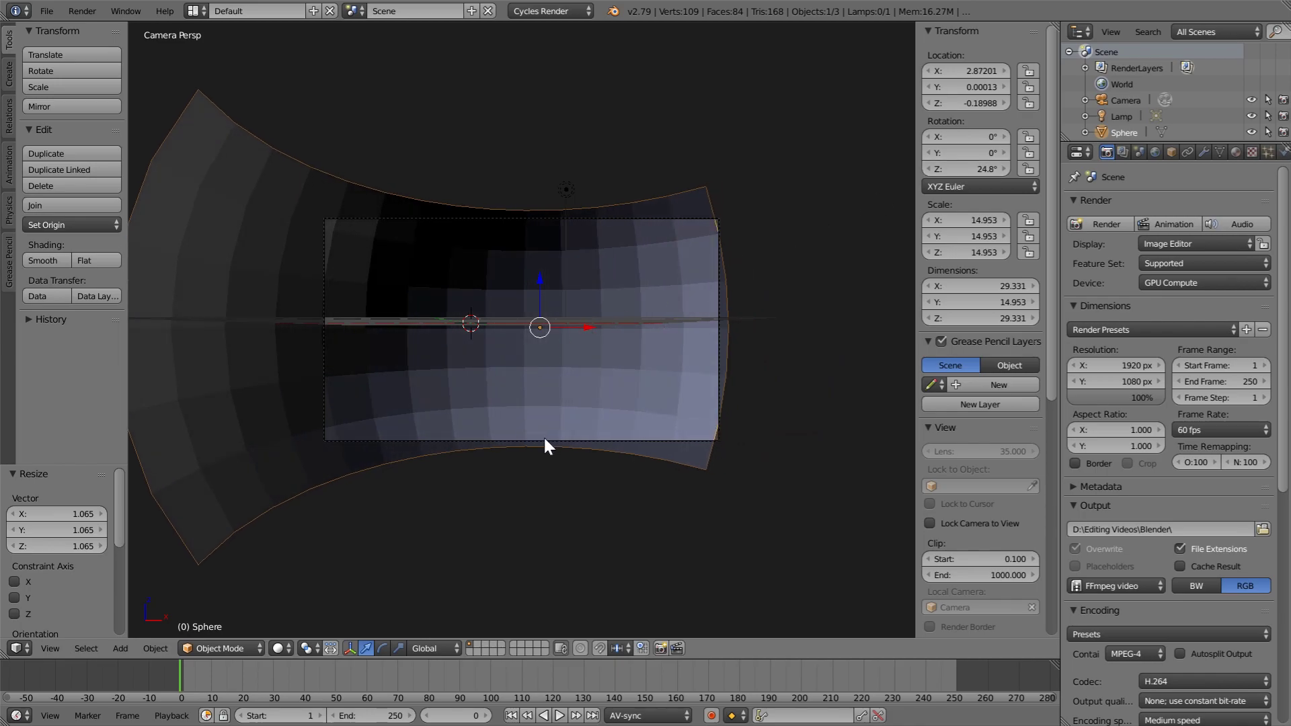
pyautogui.scroll(5, 550, 435)
pyautogui.scroll(-7, 596, 393)
pyautogui.scroll(6, 595, 393)
# Step: In Edit Mode, enable face selection and select one face near the band's centre, just below its horizontal midline
pyautogui.press('Tab')
pyautogui.click(594, 259)
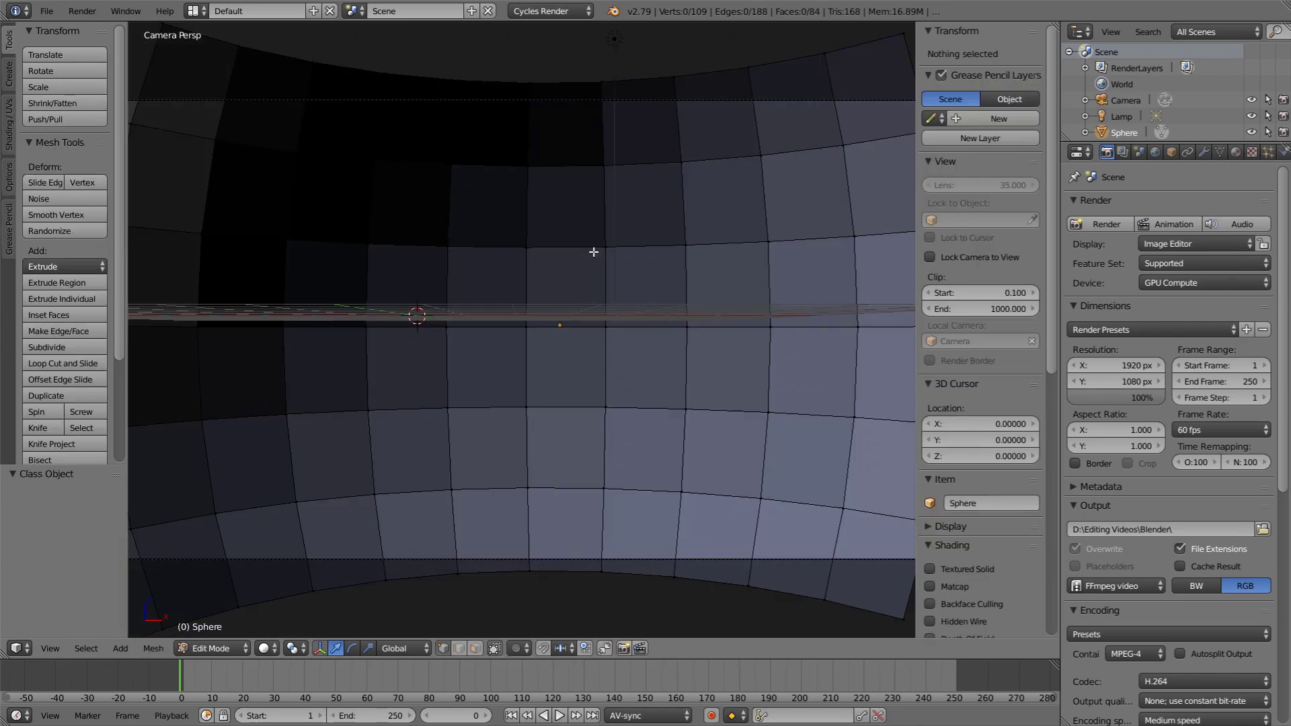
pyautogui.moveTo(616, 294); pyautogui.dragTo(583, 345, button='middle')
pyautogui.scroll(4, 582, 346)
pyautogui.scroll(-5, 593, 395)
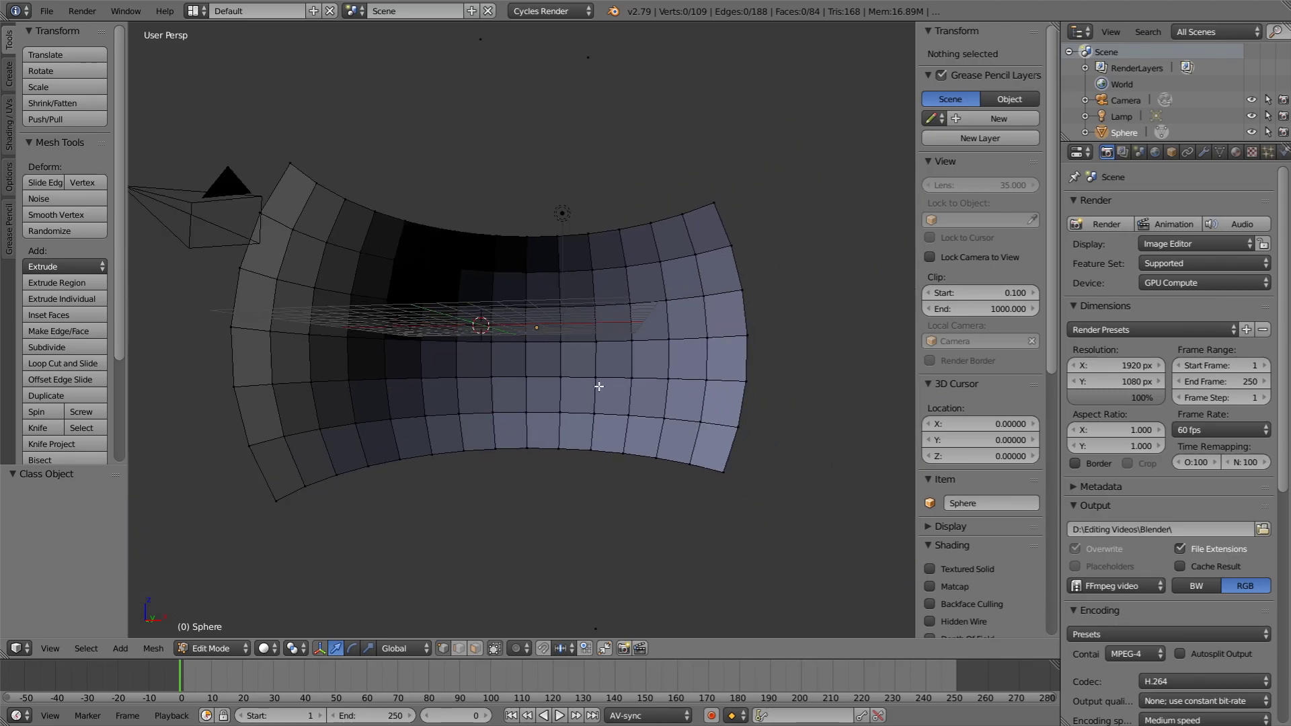
pyautogui.rightClick(575, 349)
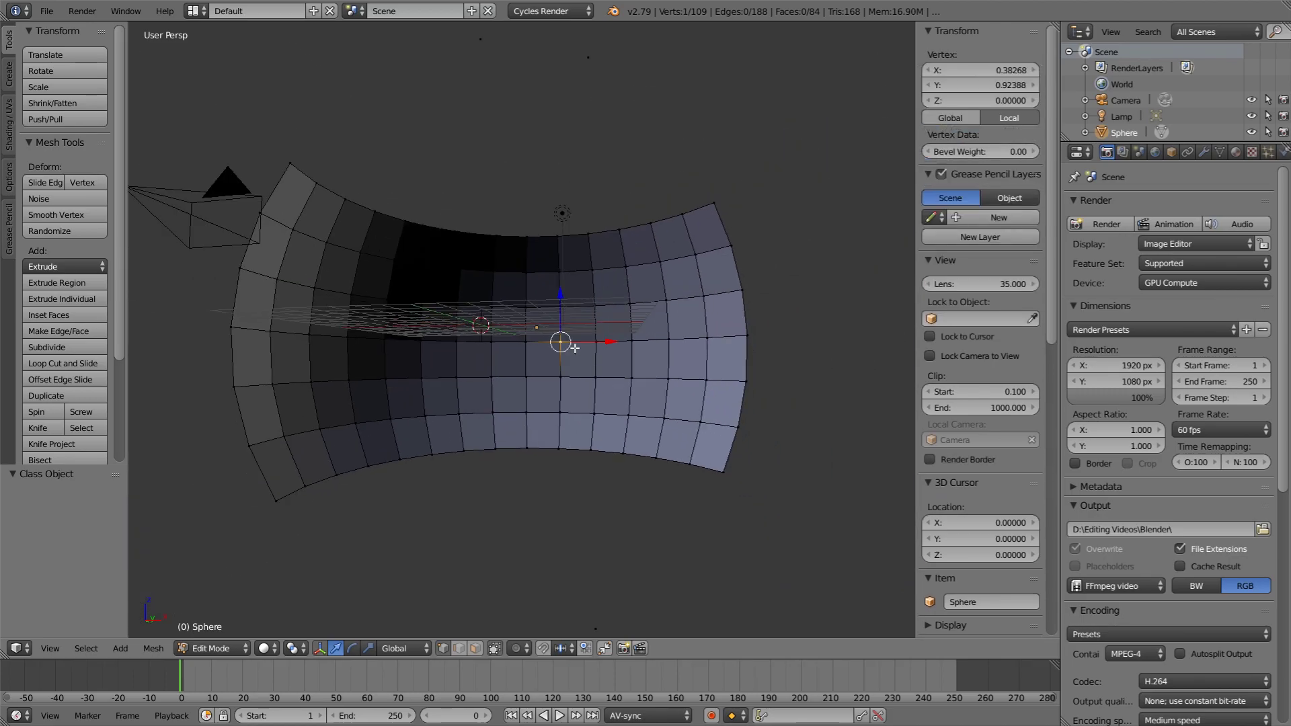
pyautogui.click(475, 648)
pyautogui.rightClick(548, 362)
pyautogui.press('KP_0')
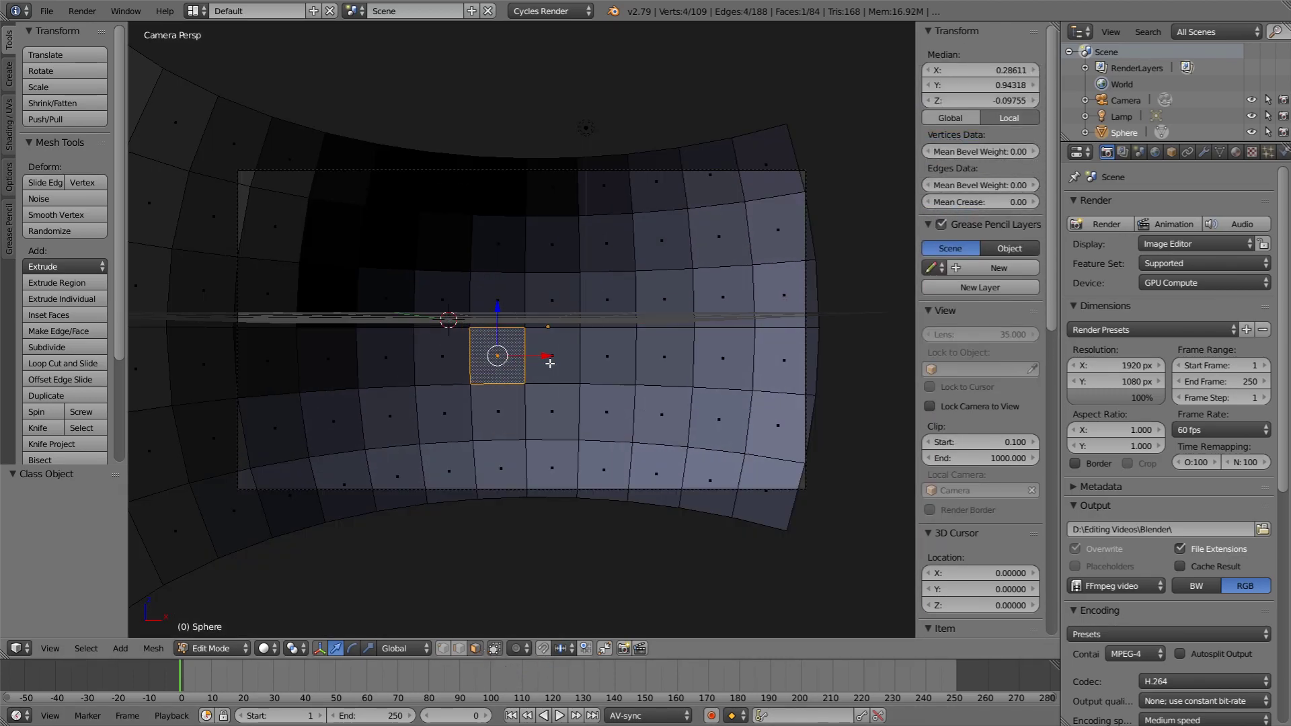
pyautogui.scroll(5, 591, 363)
# Step: Split the 3D view horizontally and turn the upper area into a Node Editor
pyautogui.moveTo(1057, 25); pyautogui.dragTo(1061, 359)
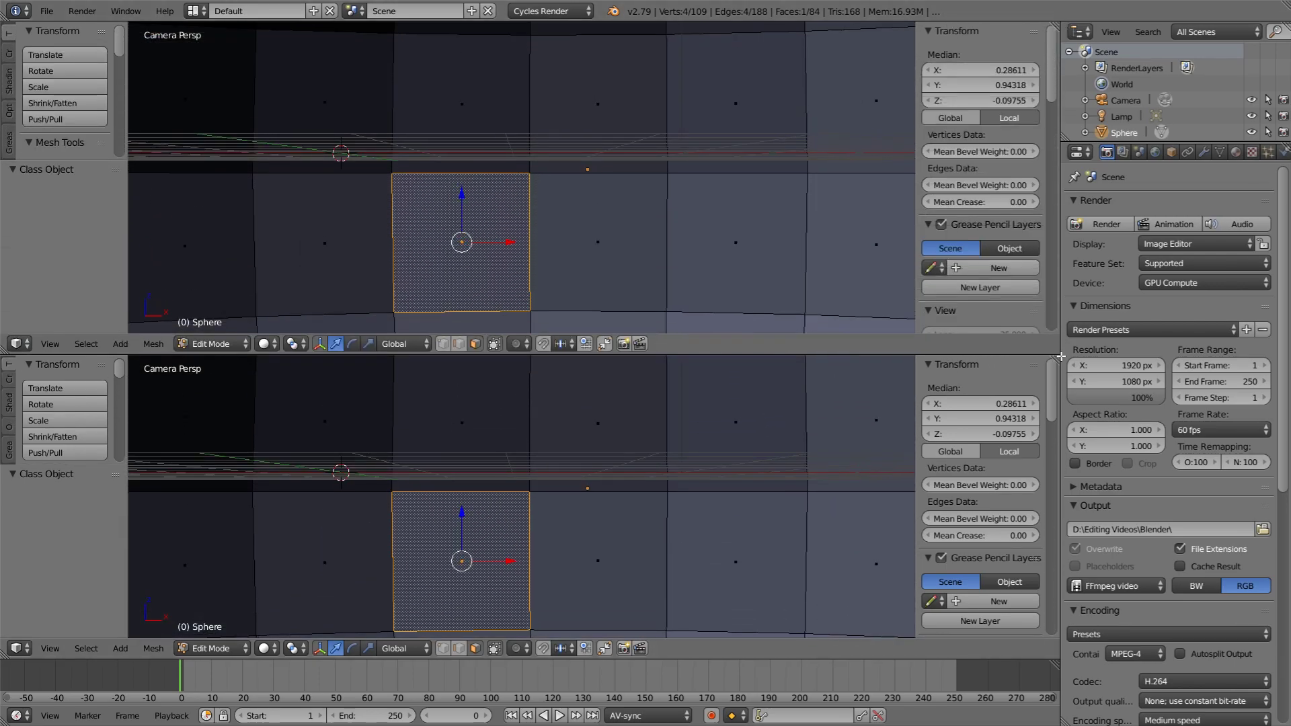
pyautogui.click(16, 347)
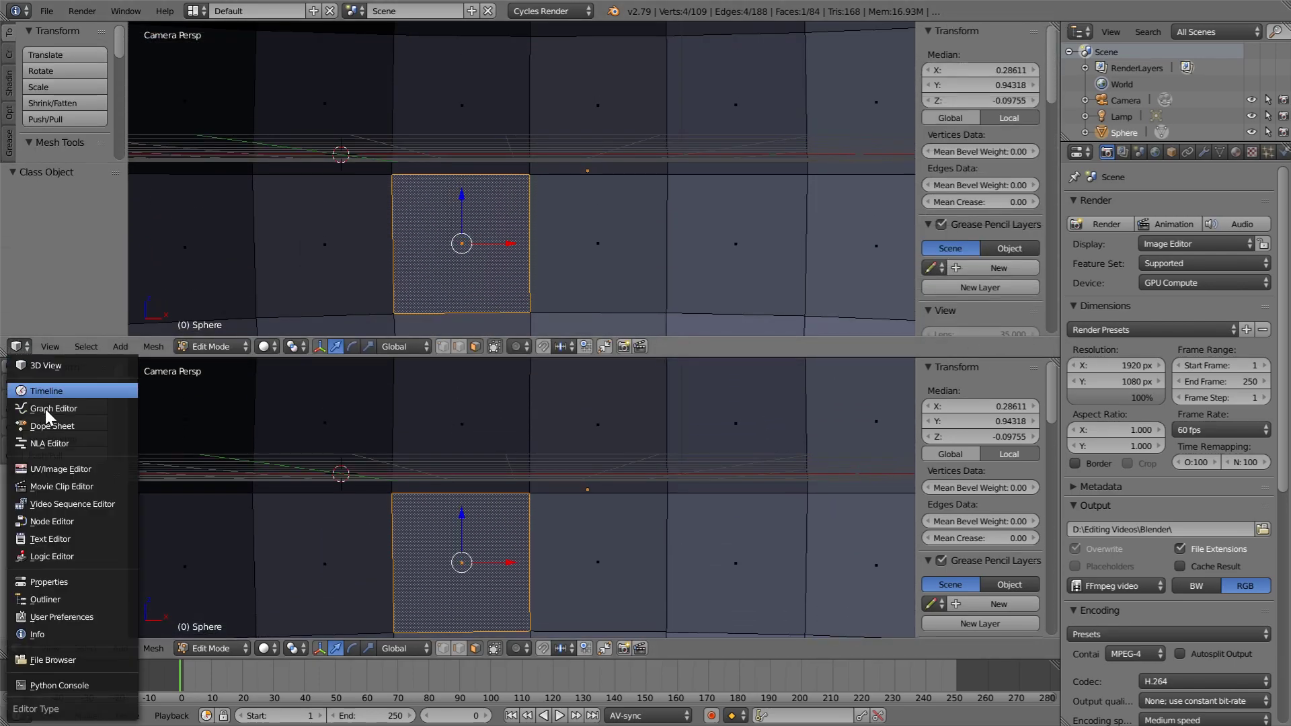
pyautogui.press('Escape')
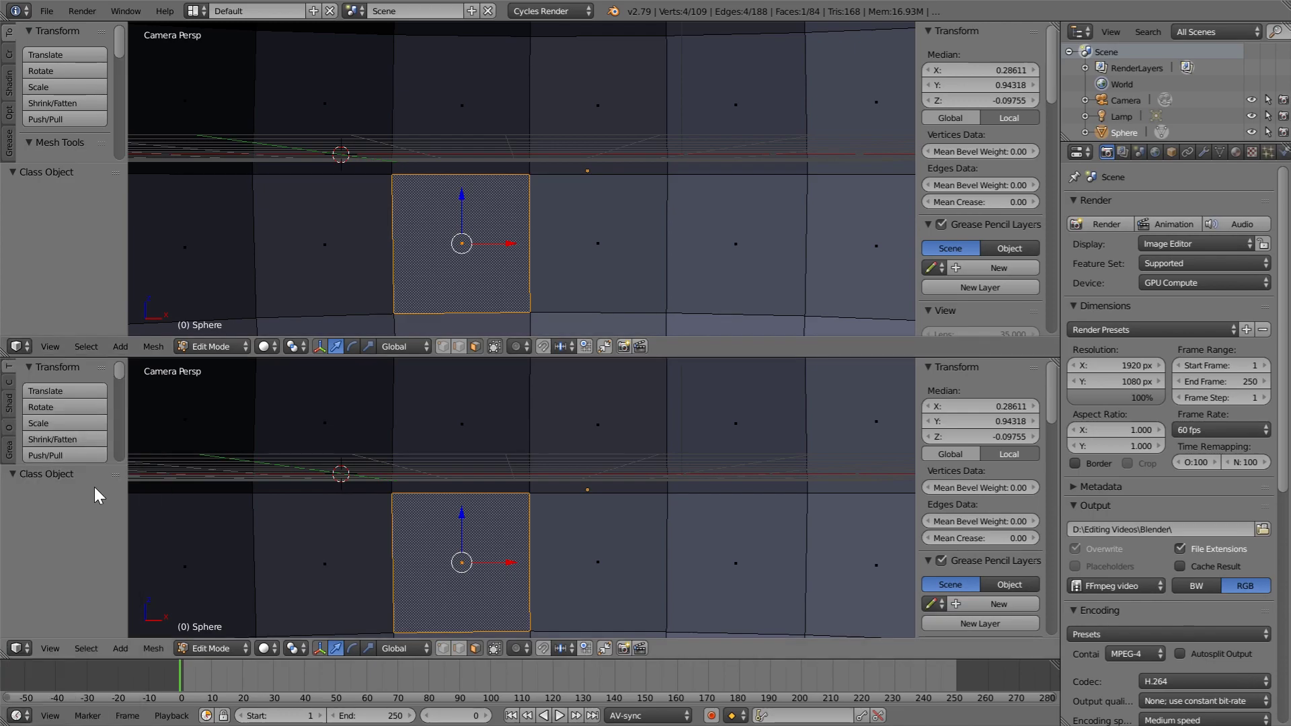
pyautogui.click(19, 347)
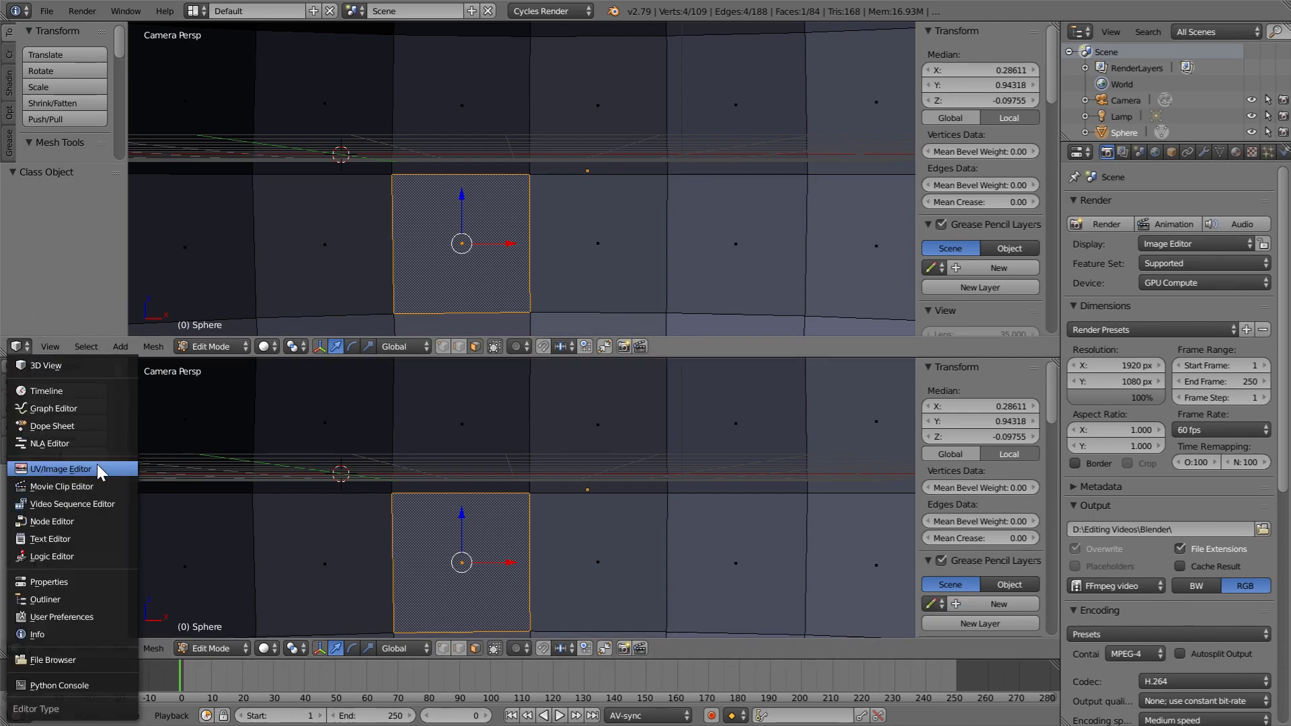
pyautogui.click(68, 522)
# Step: Create a new material and add an Image Texture node with its Color connected to the Diffuse BSDF's Color
pyautogui.click(356, 347)
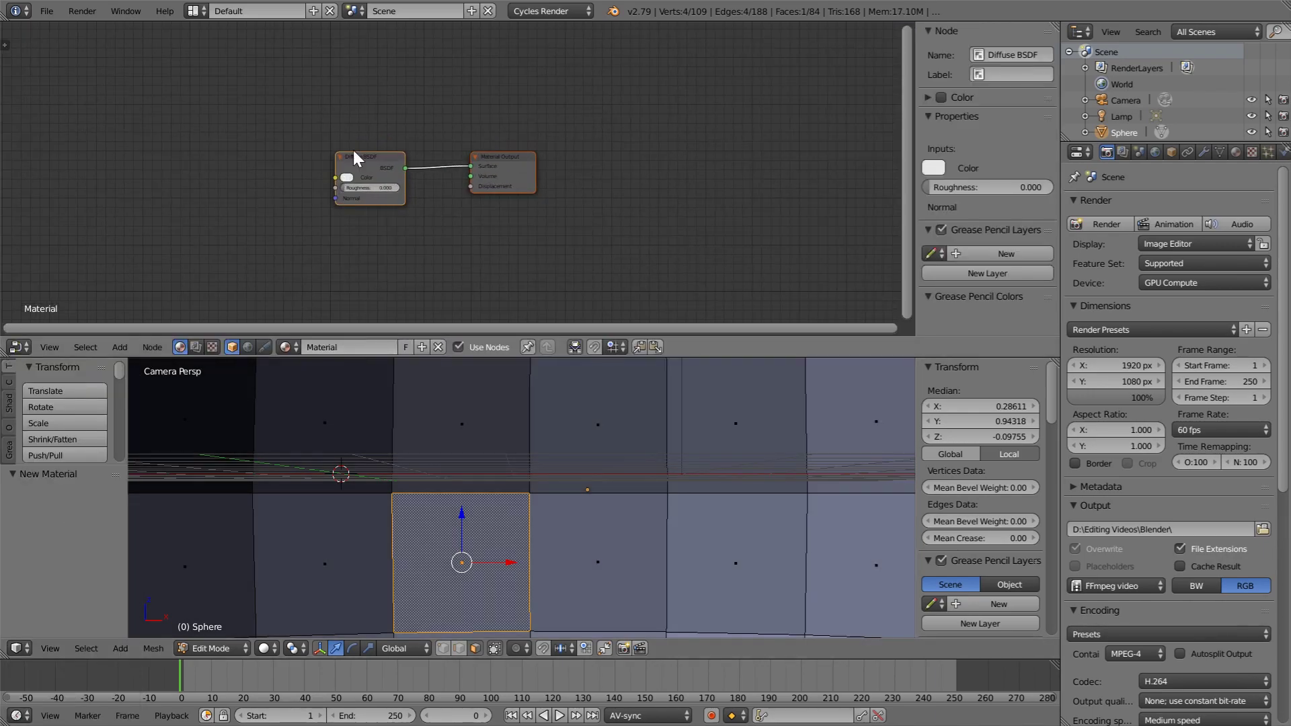
pyautogui.press('Home')
pyautogui.hotkey('shift', 'a')
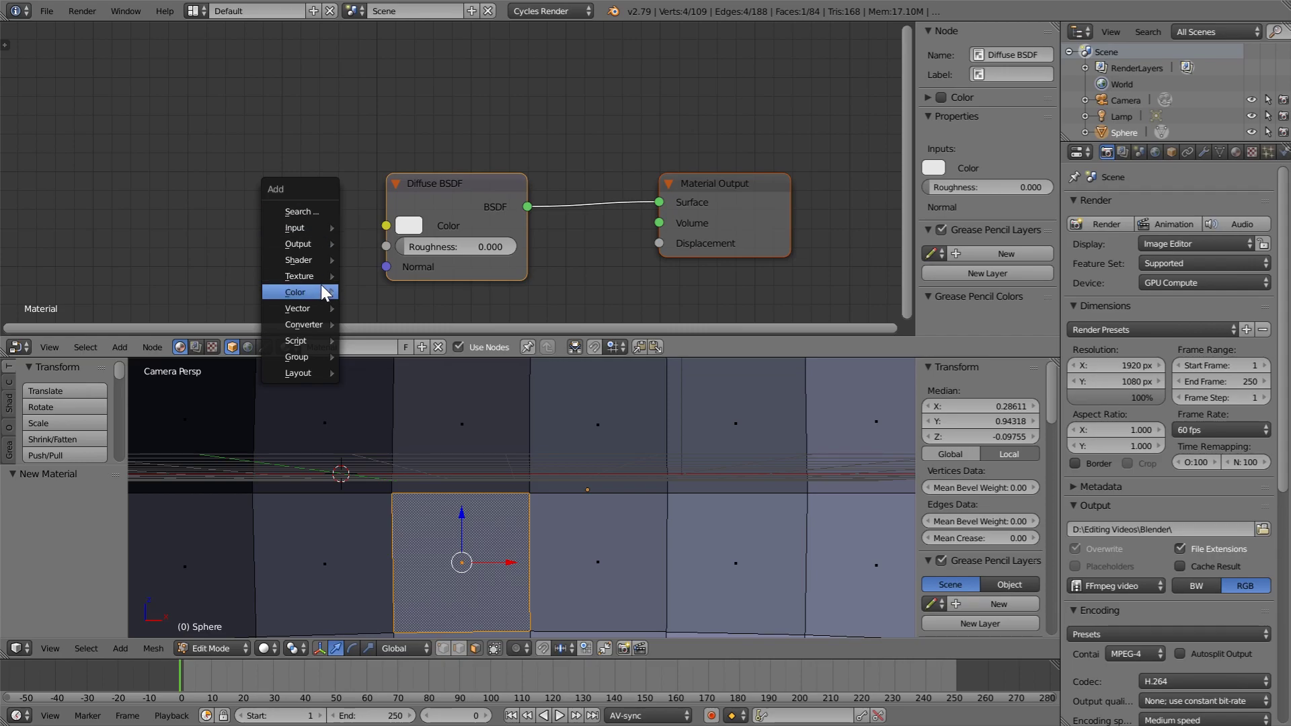
pyautogui.moveTo(331, 277)
pyautogui.click(394, 345)
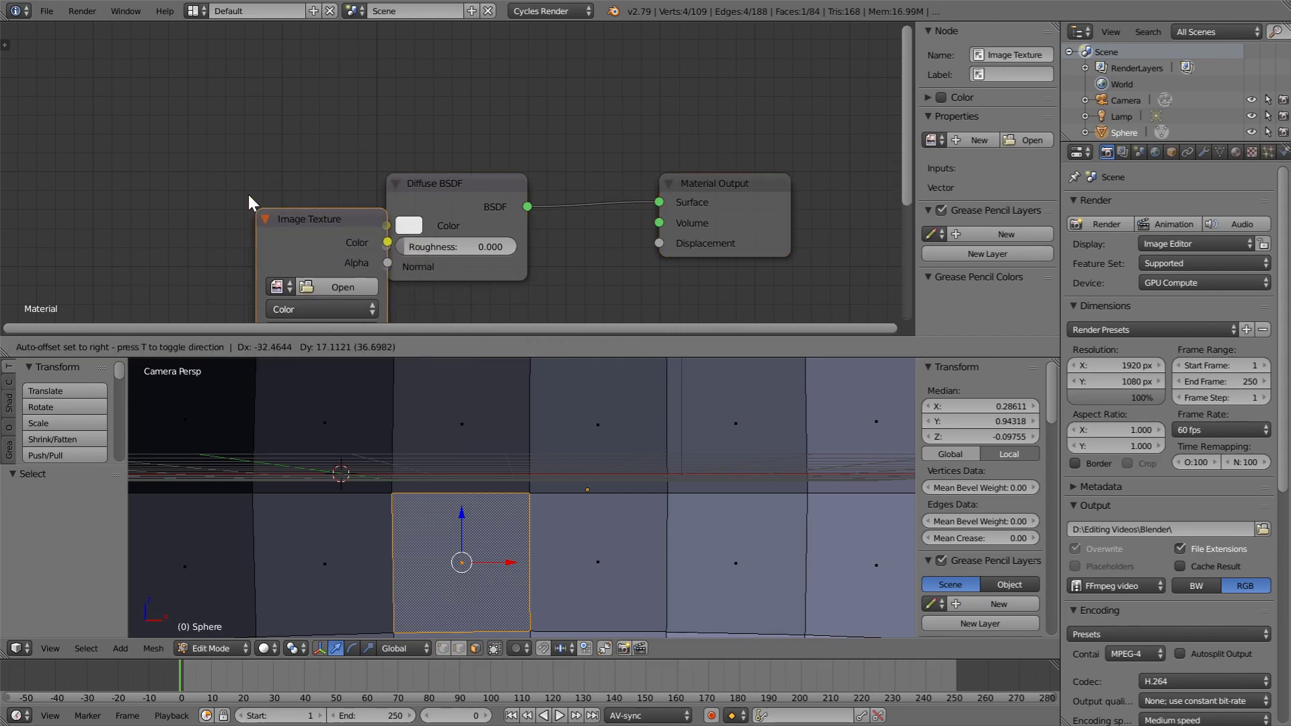
pyautogui.click(142, 138)
pyautogui.moveTo(263, 165); pyautogui.dragTo(387, 225)
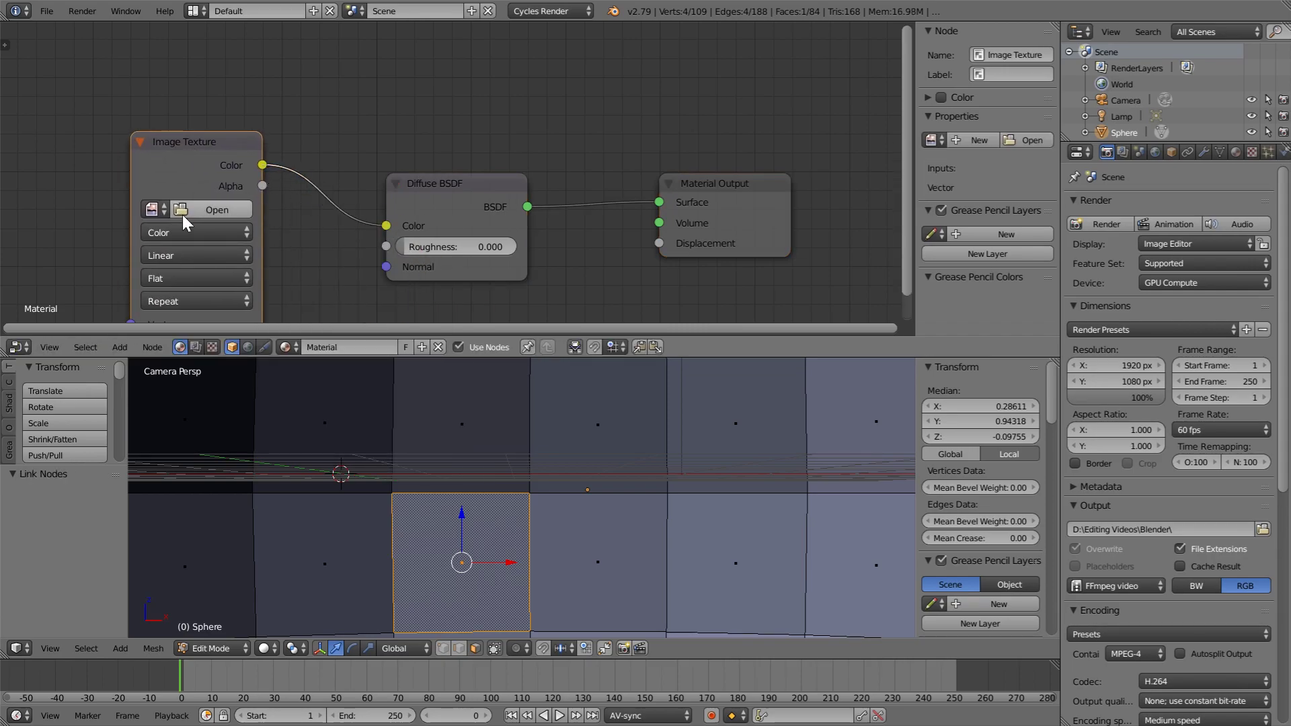
# Step: Load a LEGO Harry Potter Years 5-7 video from Uploaded Videos into the Image Texture and set interpolation to Cubic
pyautogui.click(203, 208)
pyautogui.click(41, 313)
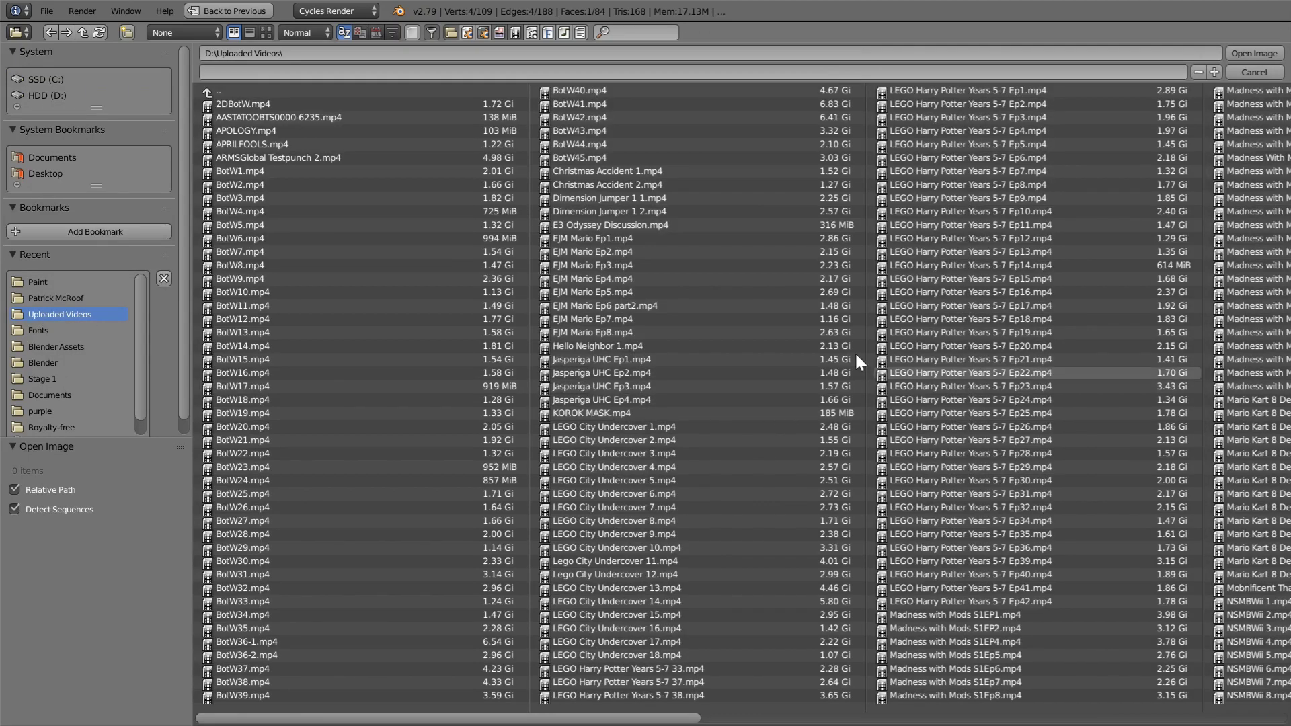
pyautogui.doubleClick(1148, 326)
pyautogui.moveTo(275, 217); pyautogui.dragTo(335, 170, button='middle')
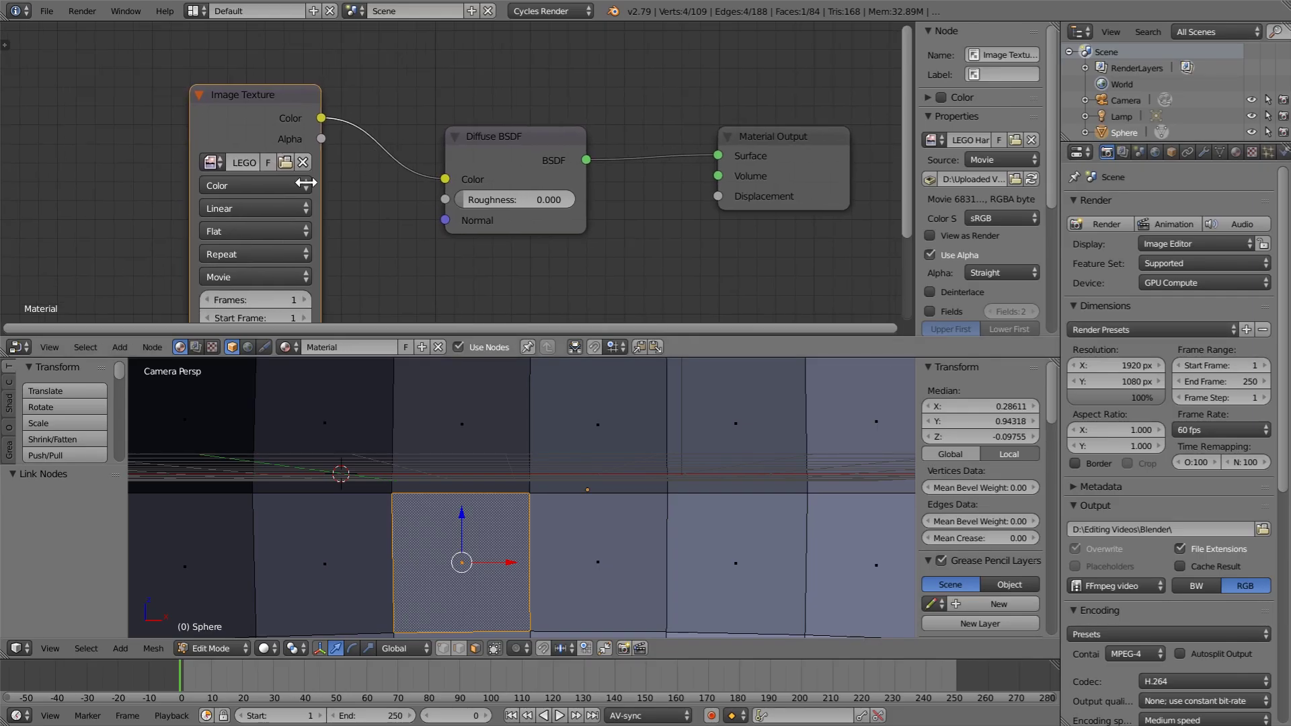
pyautogui.click(211, 213)
pyautogui.click(232, 149)
# Step: Set the movie texture's Frames to 1048574, Start Frame to 0 and Offset to 11000
pyautogui.moveTo(260, 312); pyautogui.dragTo(288, 235, button='middle')
pyautogui.click(284, 225)
pyautogui.write('3000000')
pyautogui.press('Return')
pyautogui.click(290, 241)
pyautogui.write('0')
pyautogui.press('Return')
pyautogui.click(289, 261)
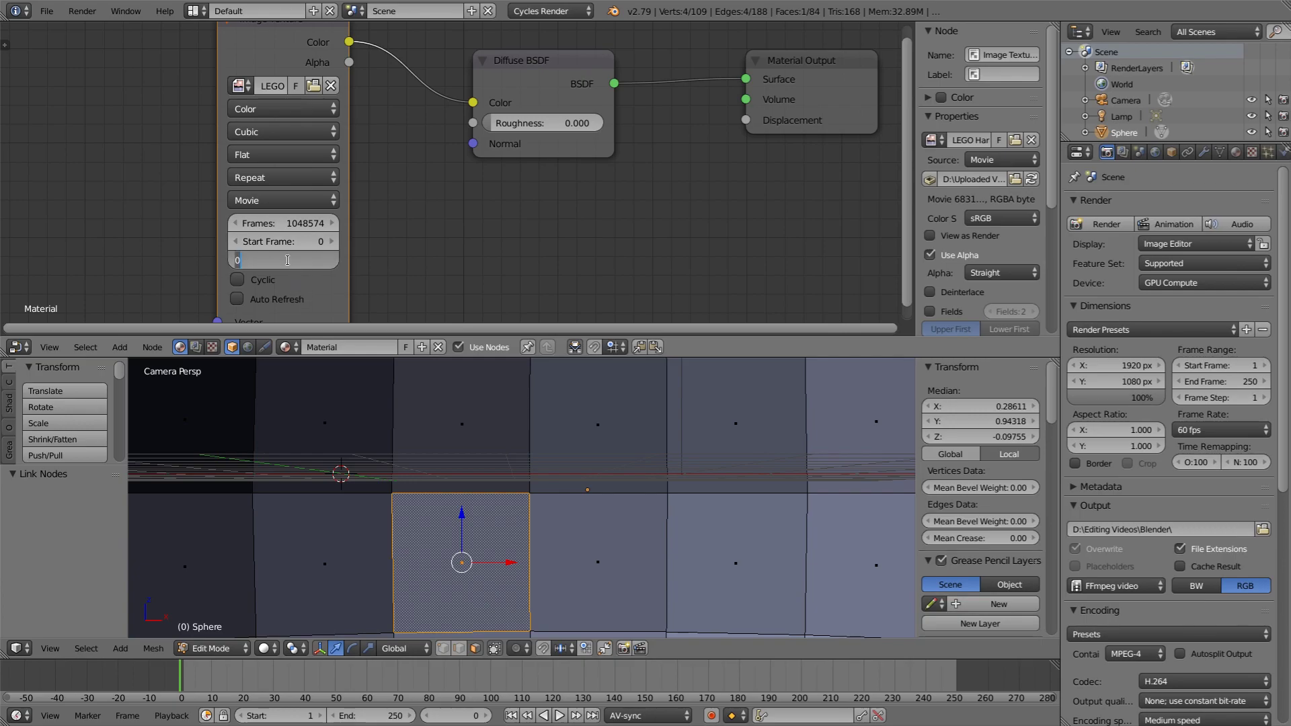
pyautogui.press('Return')
# Step: Enable Cyclic and Auto Refresh for the movie texture
pyautogui.click(259, 280)
pyautogui.click(304, 300)
pyautogui.scroll(-5, 304, 300)
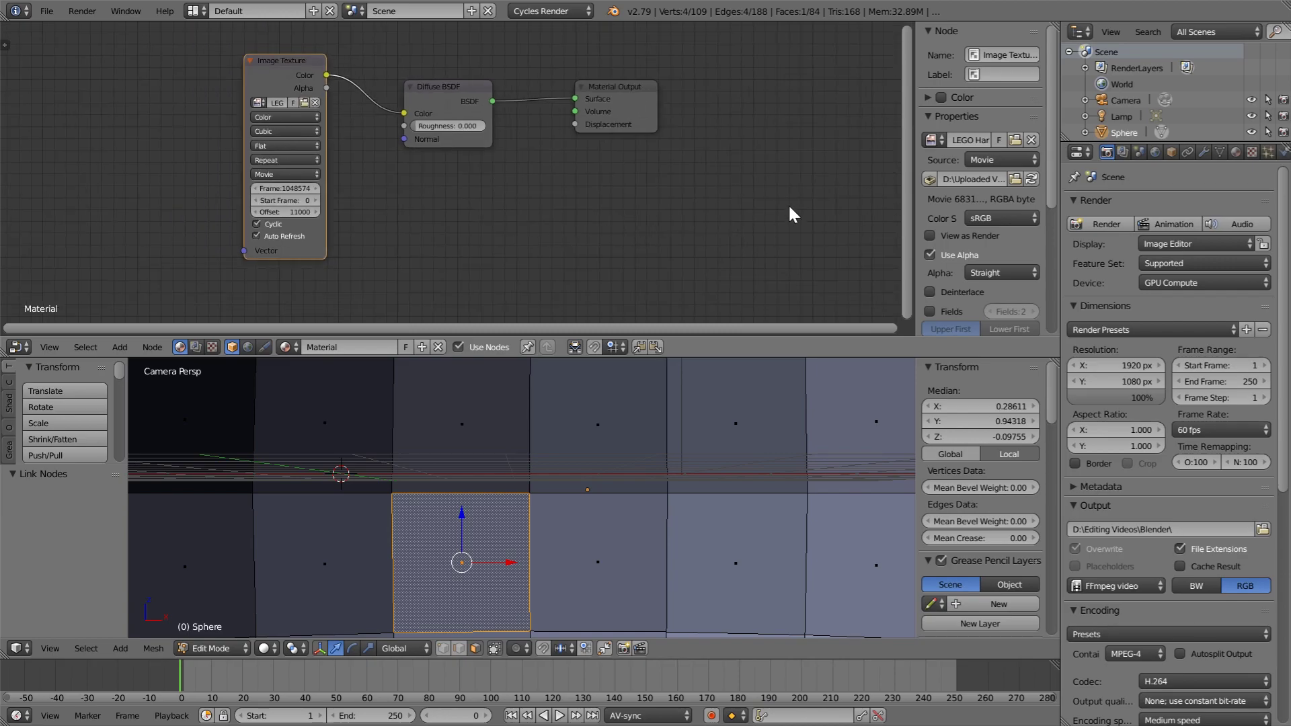
pyautogui.scroll(2, 545, 209)
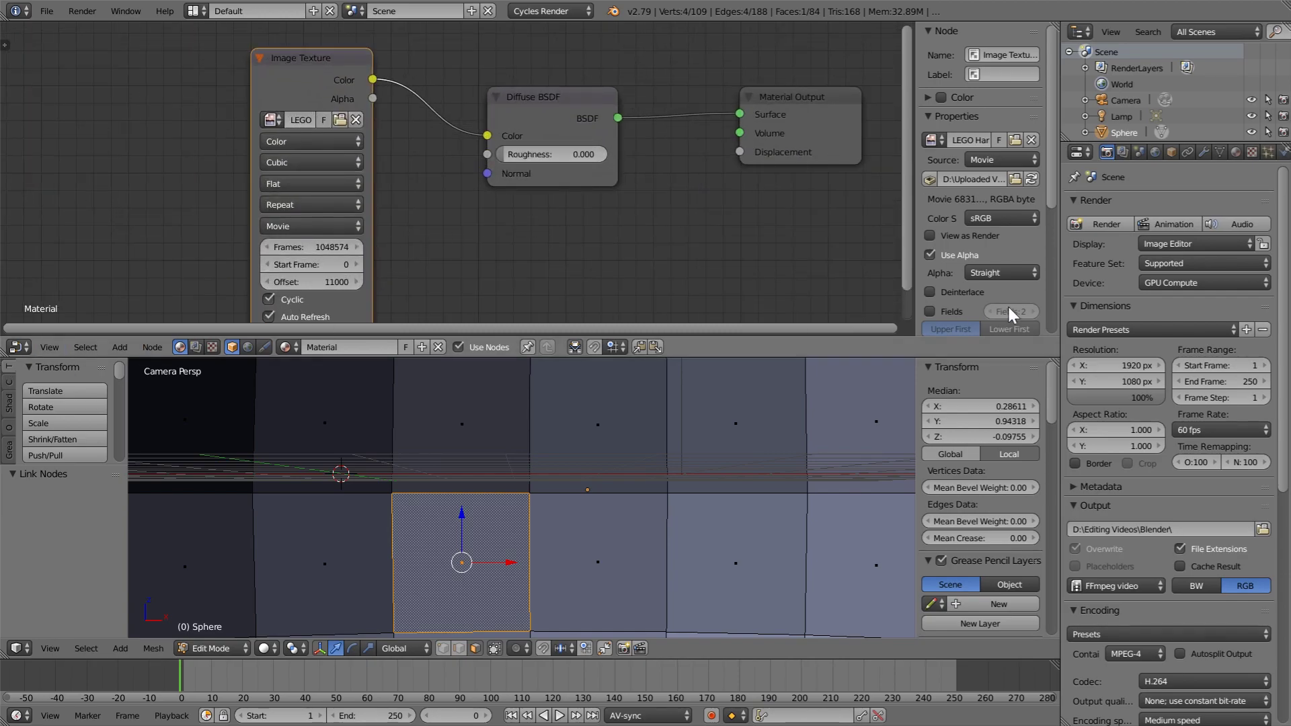
# Step: Change the upper area to the UV/Image Editor and set the 3D view to Rendered shading
pyautogui.click(16, 347)
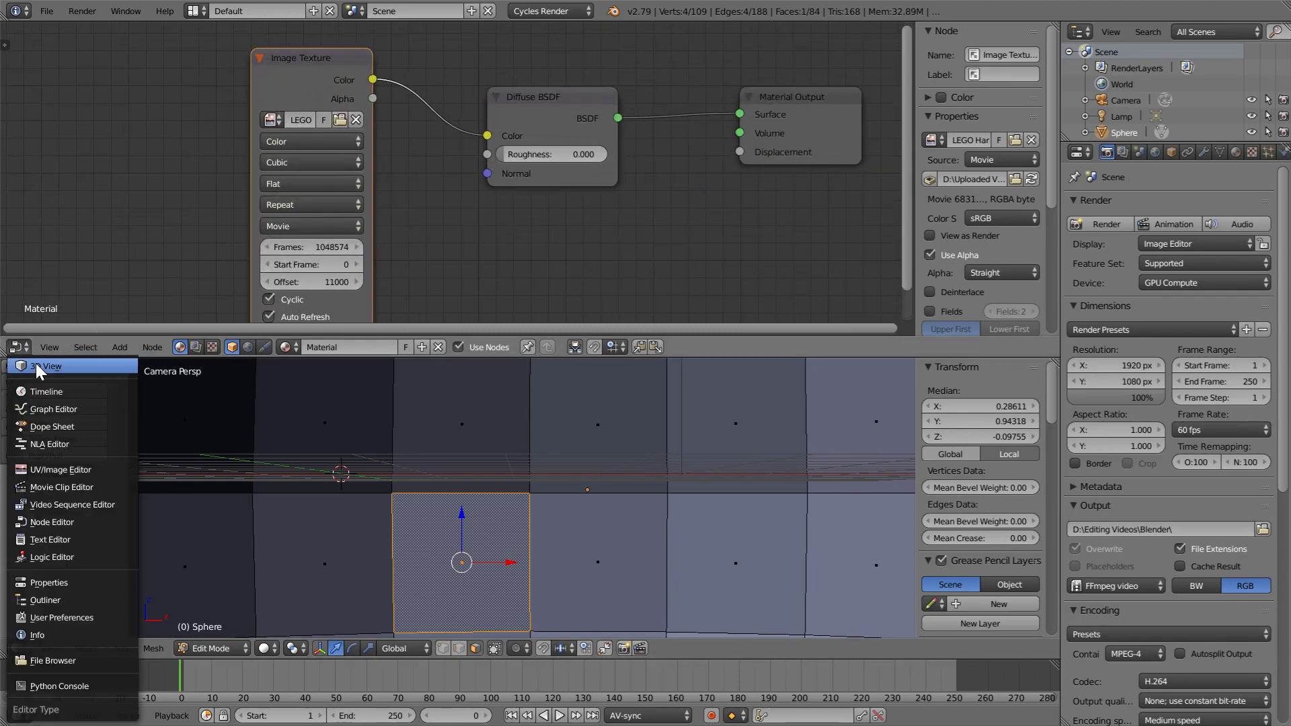
pyautogui.click(74, 470)
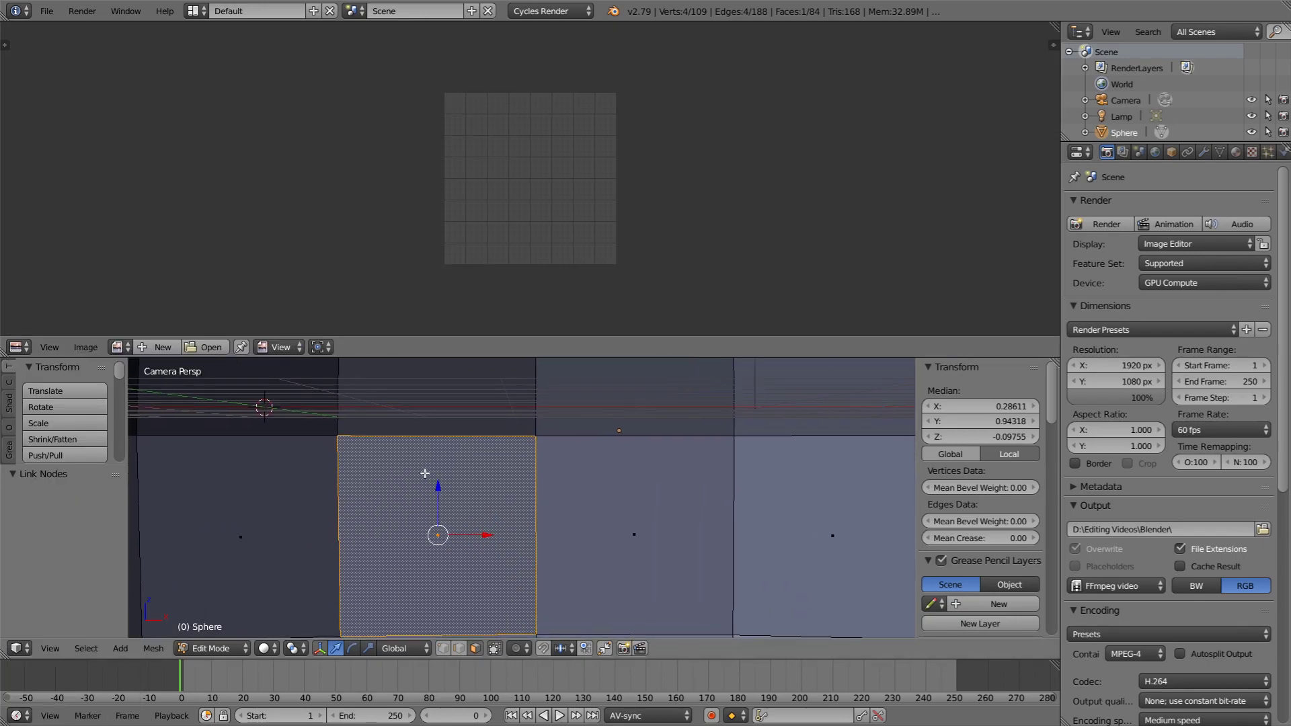
pyautogui.click(264, 647)
pyautogui.click(292, 544)
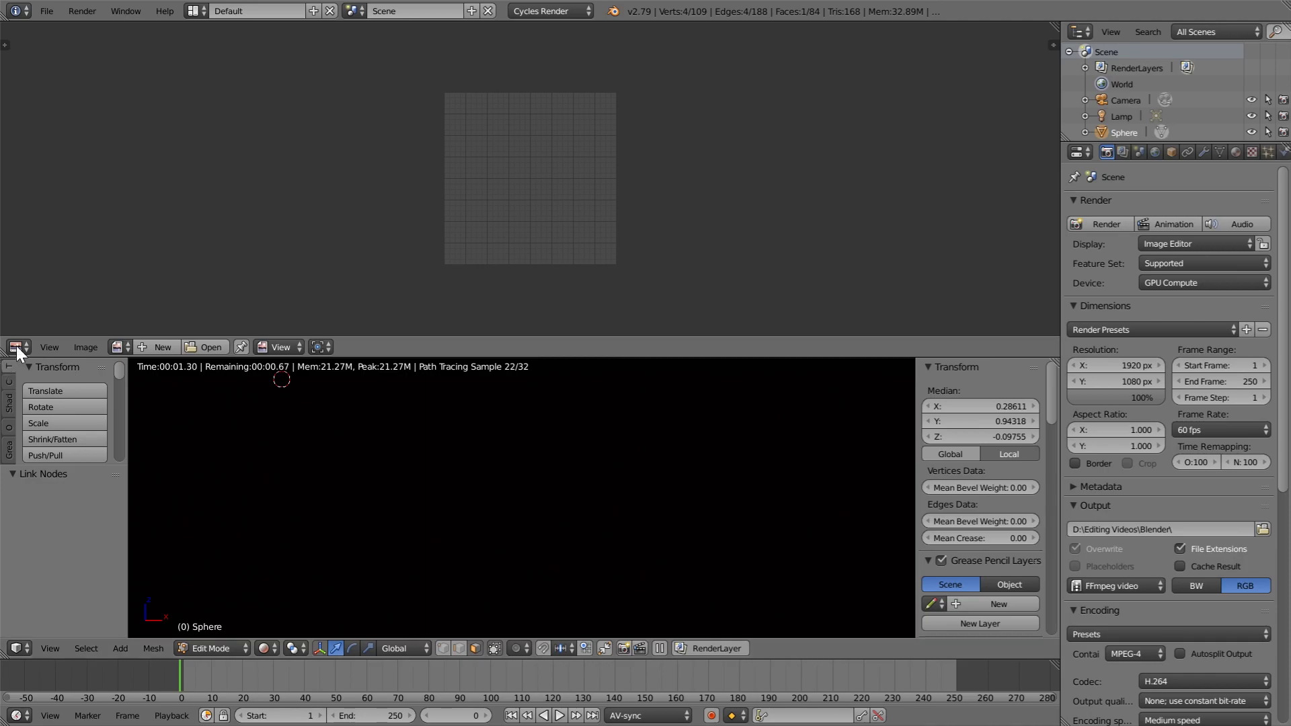
# Step: Show the LEGO Harry Potter video in the UV/Image Editor and unwrap the selected face onto it
pyautogui.click(119, 347)
pyautogui.click(159, 373)
pyautogui.press('u')
pyautogui.click(423, 483)
pyautogui.scroll(-4, 527, 192)
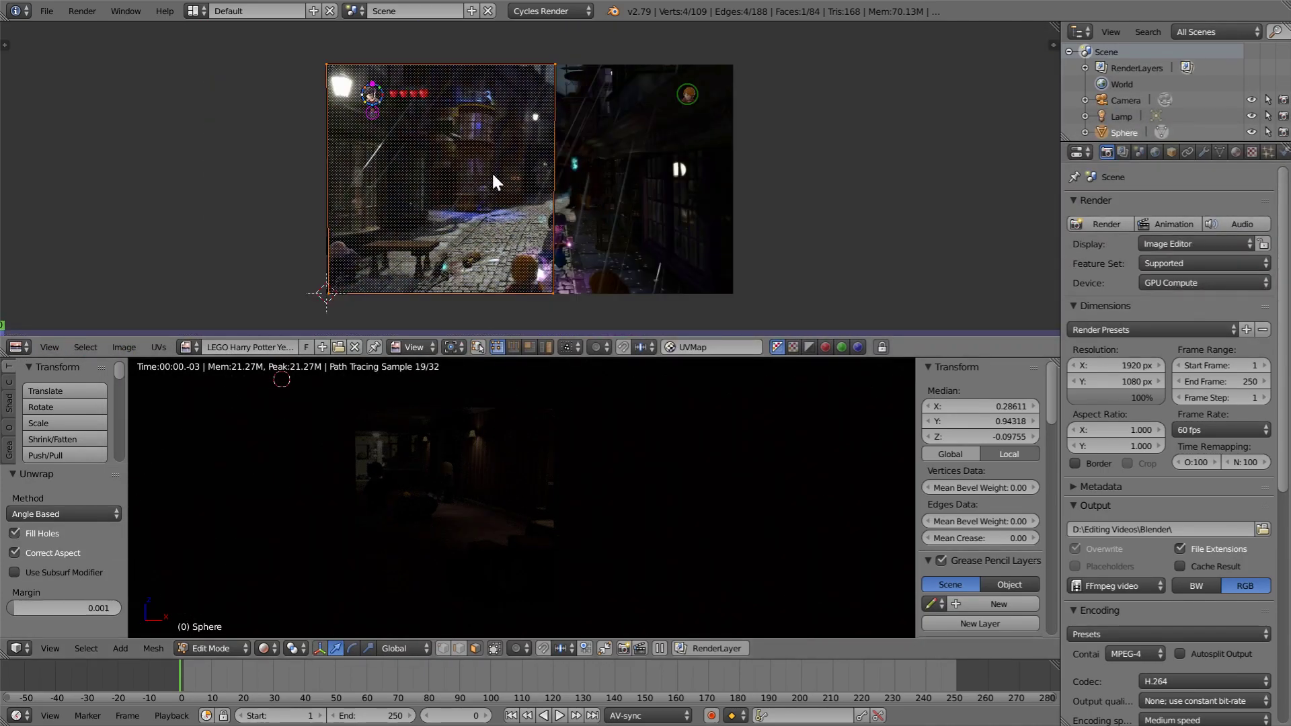
# Step: Move the face's UV island toward the middle of the video frame and scale it to about 0.618
pyautogui.press('g')
pyautogui.click(599, 176)
pyautogui.press('s')
pyautogui.click(684, 197)
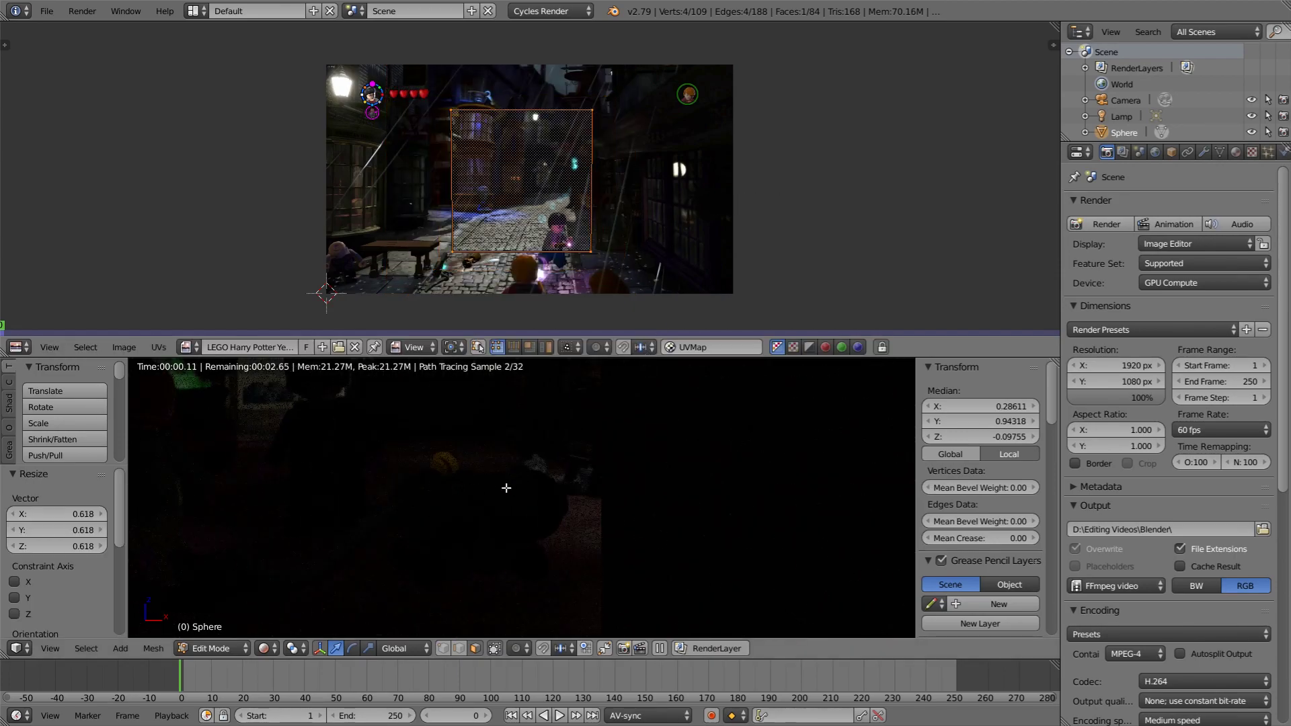
pyautogui.moveTo(559, 553); pyautogui.dragTo(486, 498, button='middle')
pyautogui.scroll(2, 486, 498)
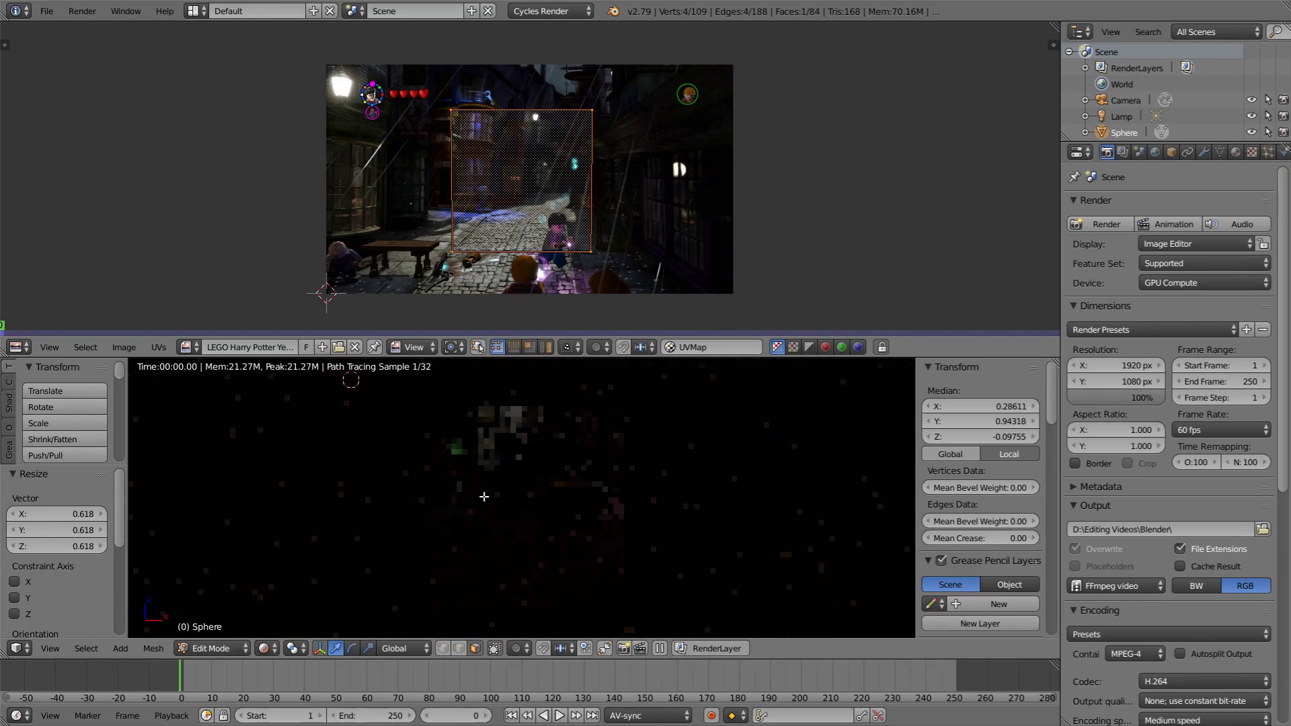
# Step: Set the 3D view to Texture shading and return the curved wall to Object Mode
pyautogui.press('z')
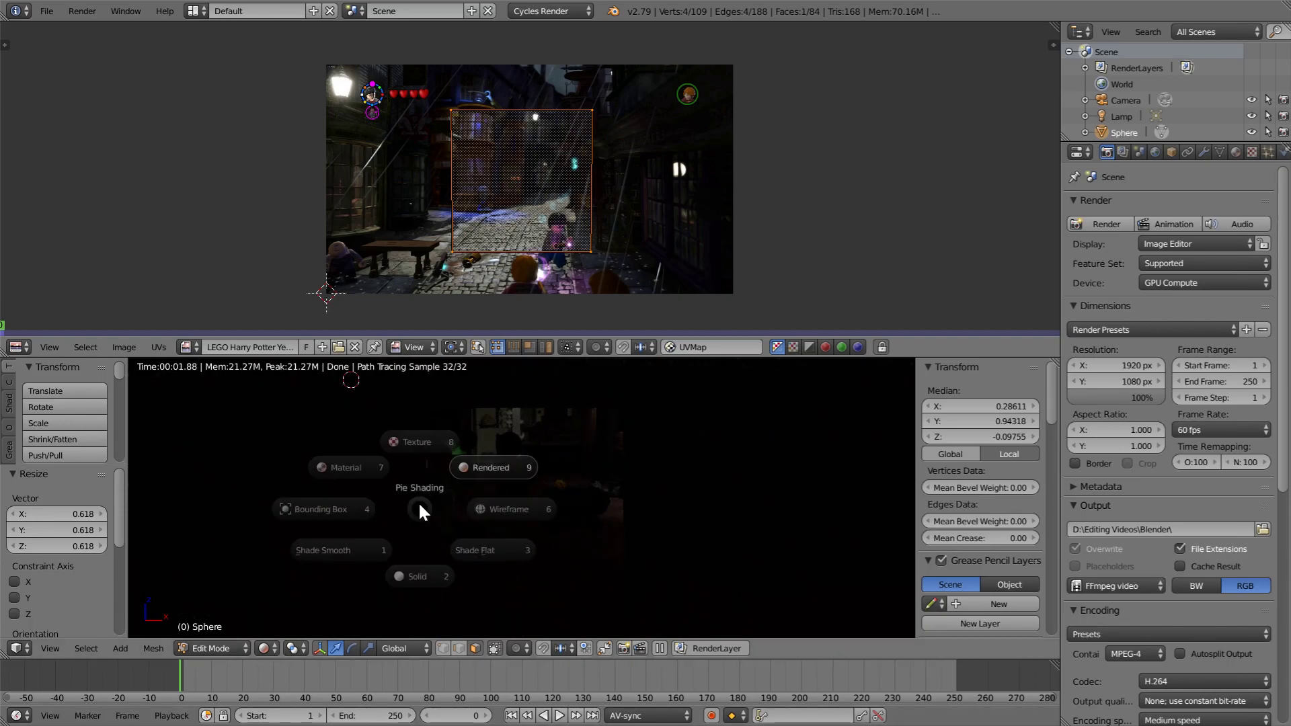
pyautogui.click(414, 430)
pyautogui.moveTo(448, 438); pyautogui.dragTo(462, 518, button='middle')
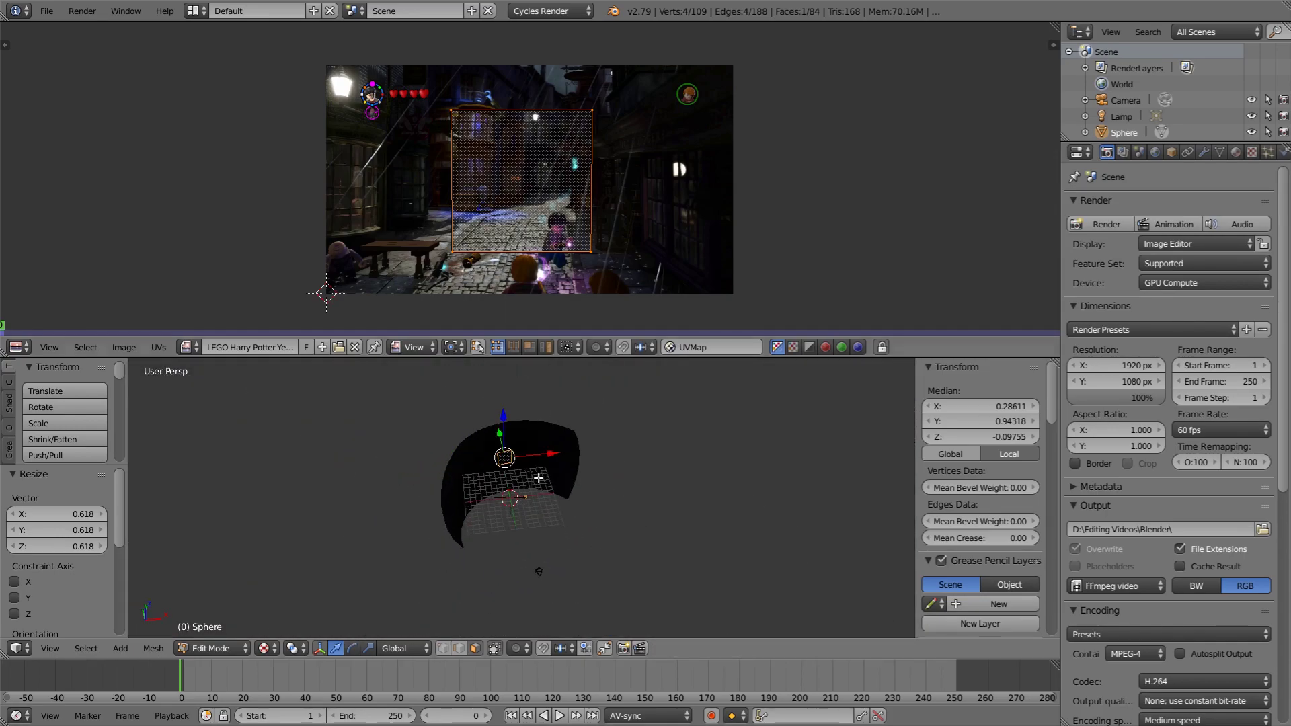
pyautogui.rightClick(519, 469)
pyautogui.press('Tab')
pyautogui.click(518, 432)
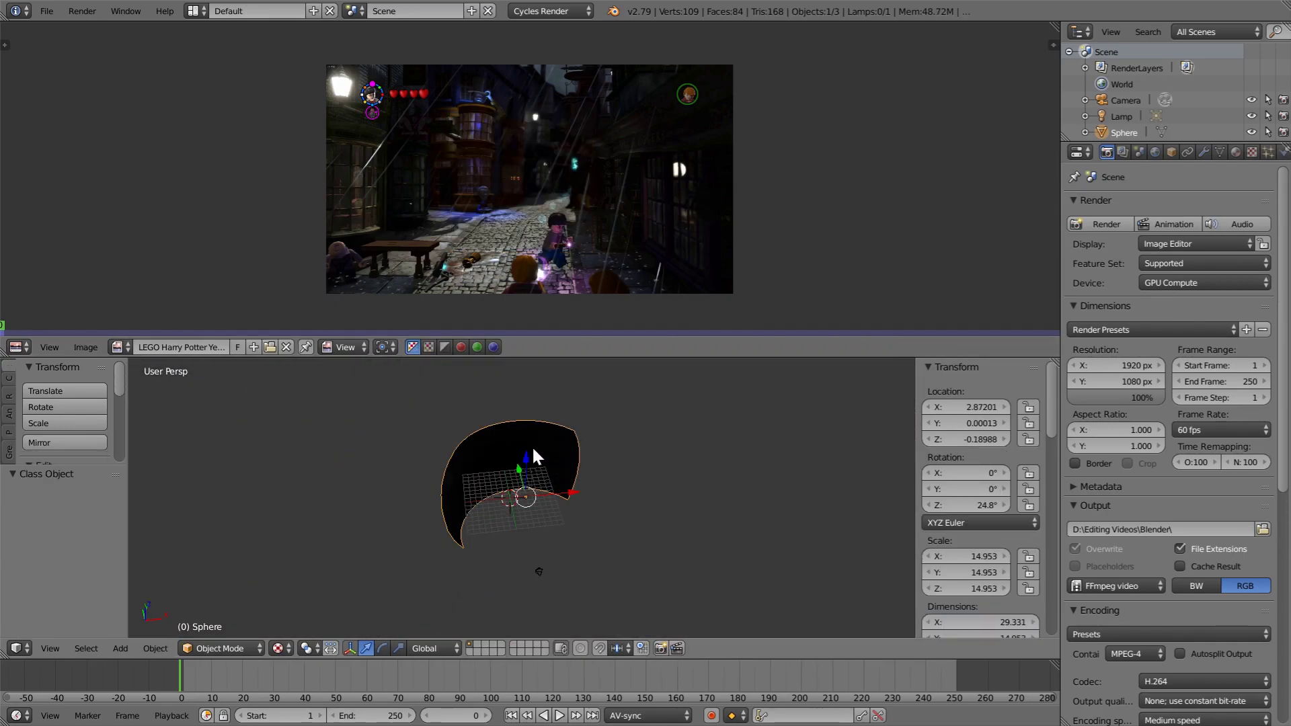
# Step: Select the lamp above the wall and change its type to Sun
pyautogui.scroll(4, 535, 431)
pyautogui.rightClick(547, 410)
pyautogui.moveTo(589, 427); pyautogui.dragTo(608, 420, button='middle')
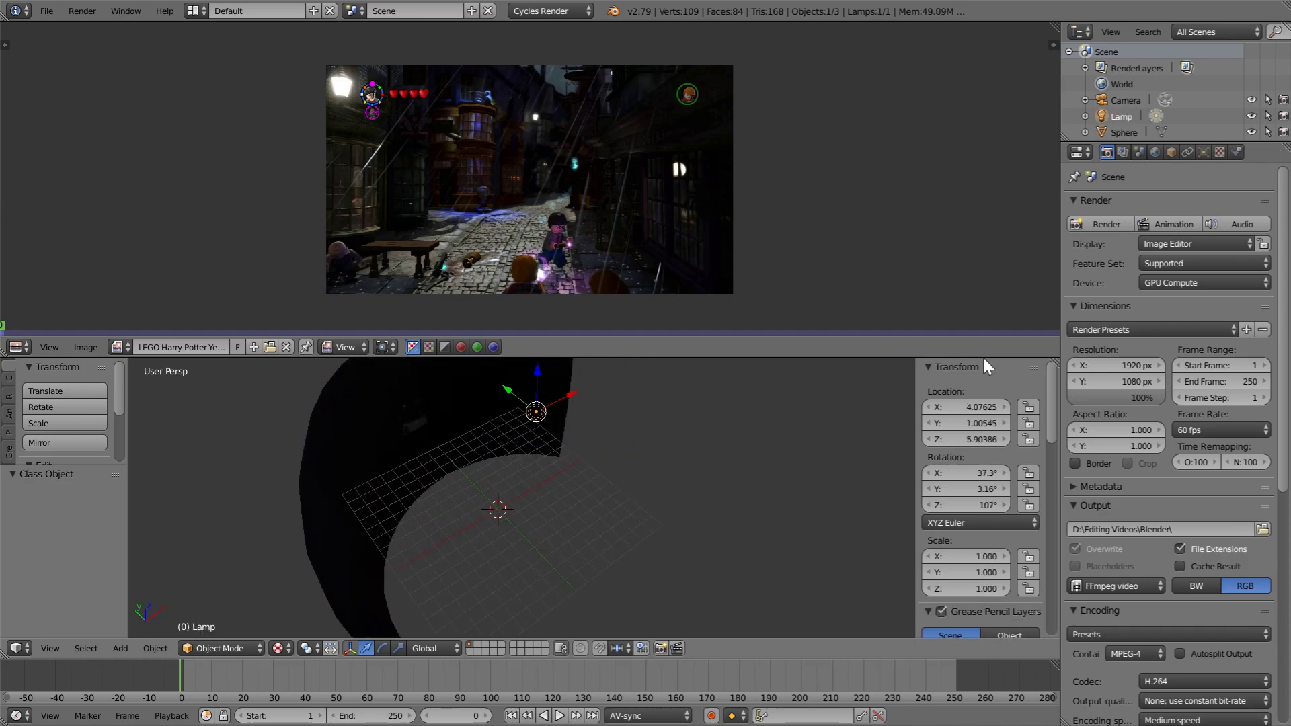
pyautogui.click(1203, 152)
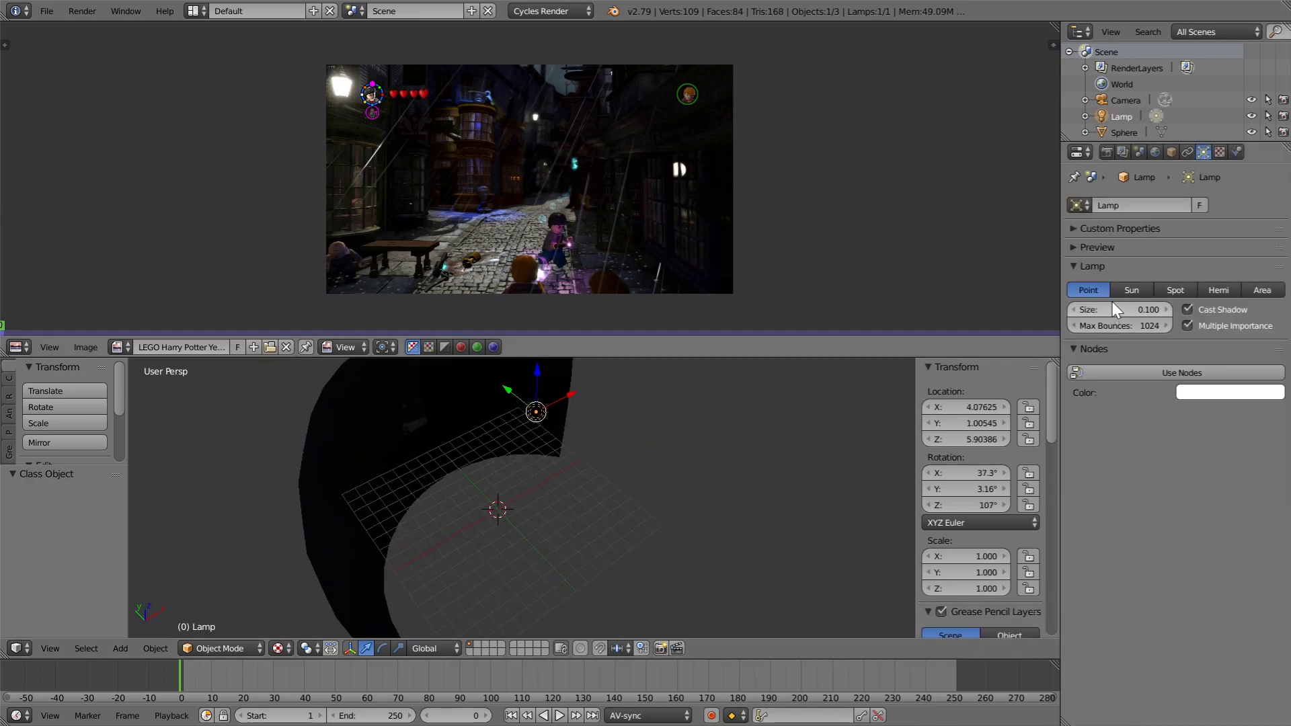
pyautogui.click(1132, 290)
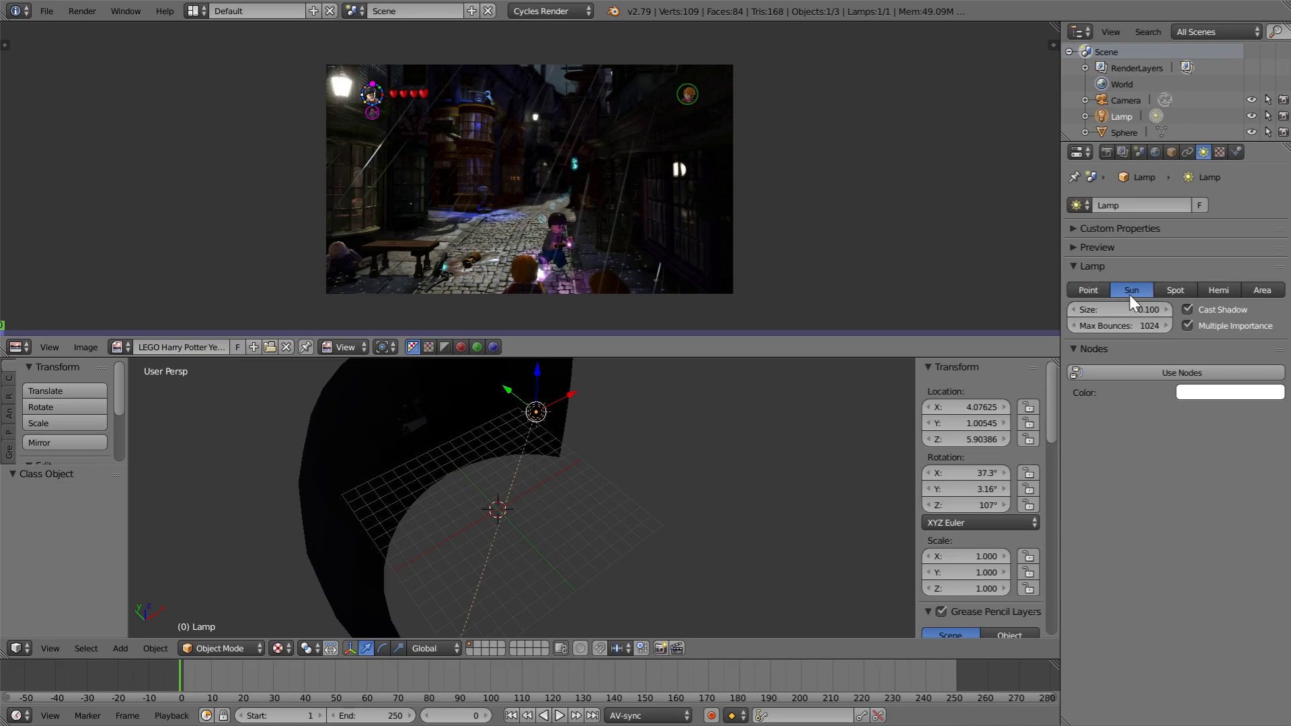
# Step: Raise the sun lamp by about 20.75 units along Z
pyautogui.moveTo(531, 481)
pyautogui.mouseDown(button='middle')
pyautogui.moveTo(546, 498)
pyautogui.moveTo(543, 458)
pyautogui.moveTo(511, 430)
pyautogui.mouseUp(button='middle')
pyautogui.moveTo(493, 410); pyautogui.dragTo(476, 509)
pyautogui.click(478, 506)
pyautogui.moveTo(480, 504); pyautogui.dragTo(584, 558, button='middle')
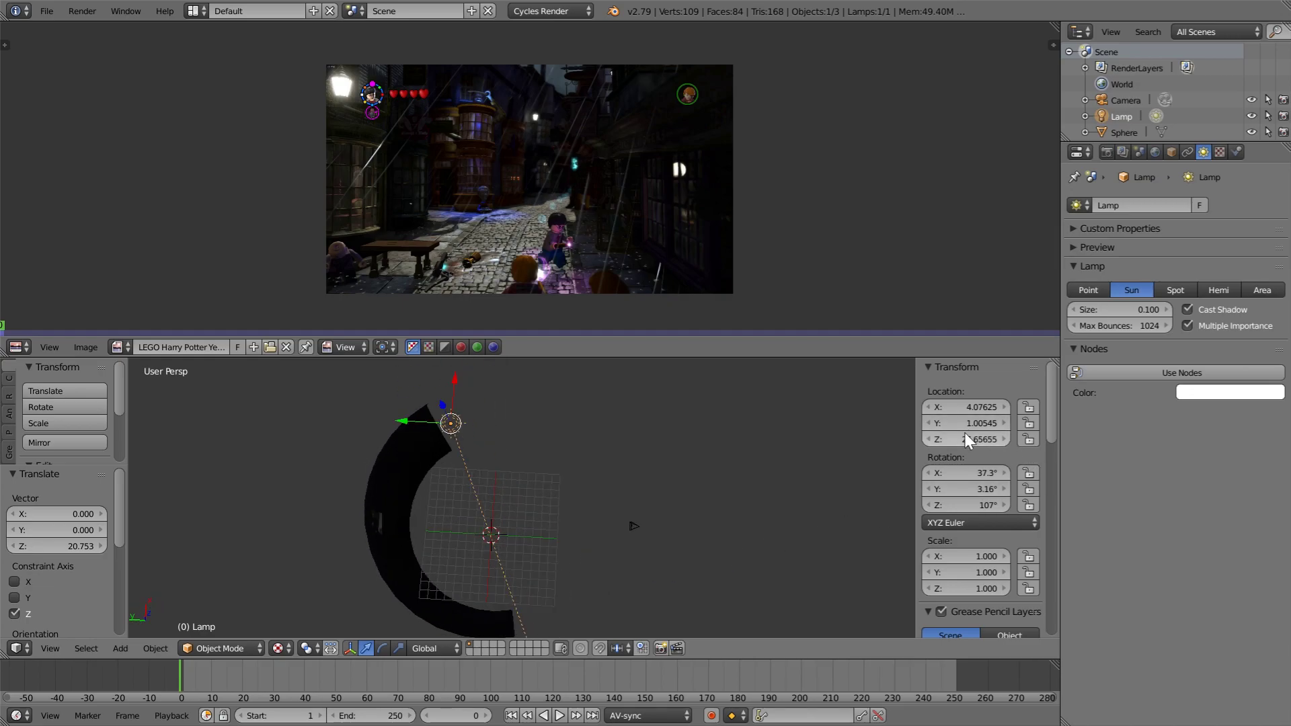
# Step: Set the sun lamp's Z rotation to 31.2° and move it to about X 7.84, Y -8.08, Z 22.71
pyautogui.moveTo(968, 505); pyautogui.dragTo(850, 506)
pyautogui.moveTo(850, 506); pyautogui.dragTo(485, 467, button='middle')
pyautogui.press('g')
pyautogui.click(575, 519)
pyautogui.moveTo(577, 519); pyautogui.dragTo(519, 479, button='middle')
# Step: Check the lighting on the curved wall through the camera in Rendered shading
pyautogui.press('KP_0')
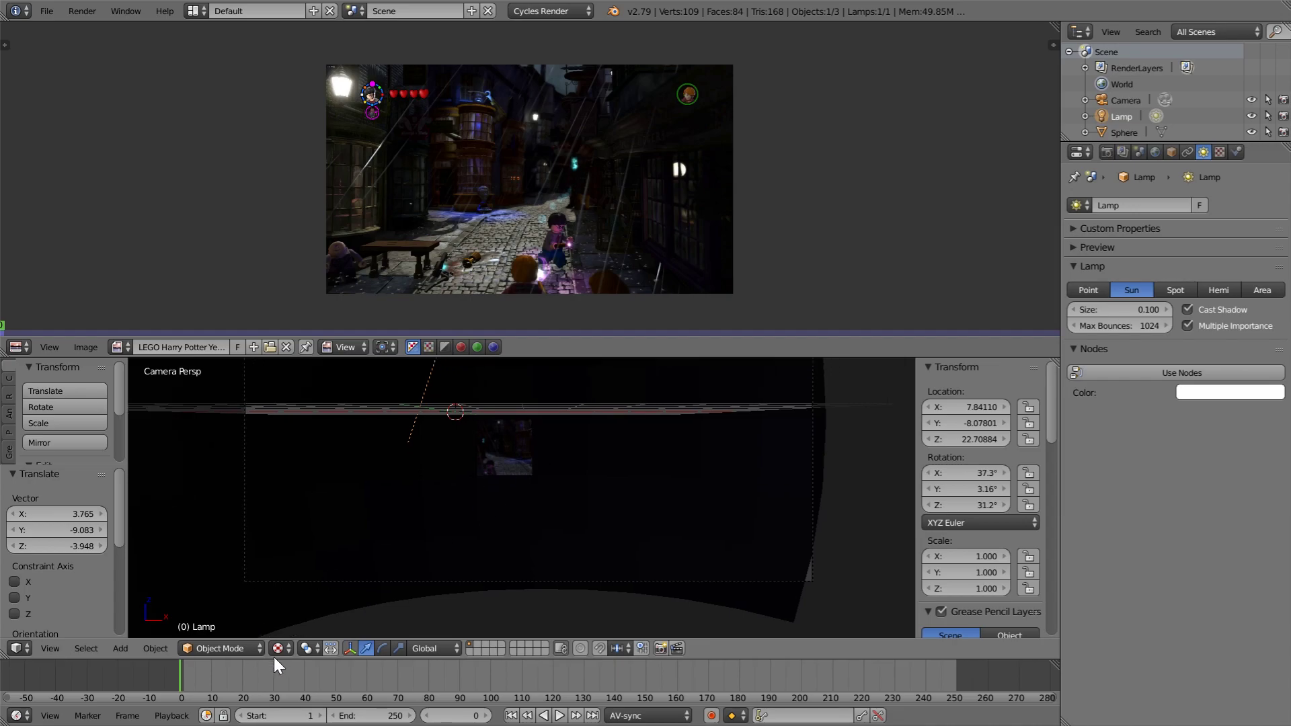
pyautogui.click(276, 650)
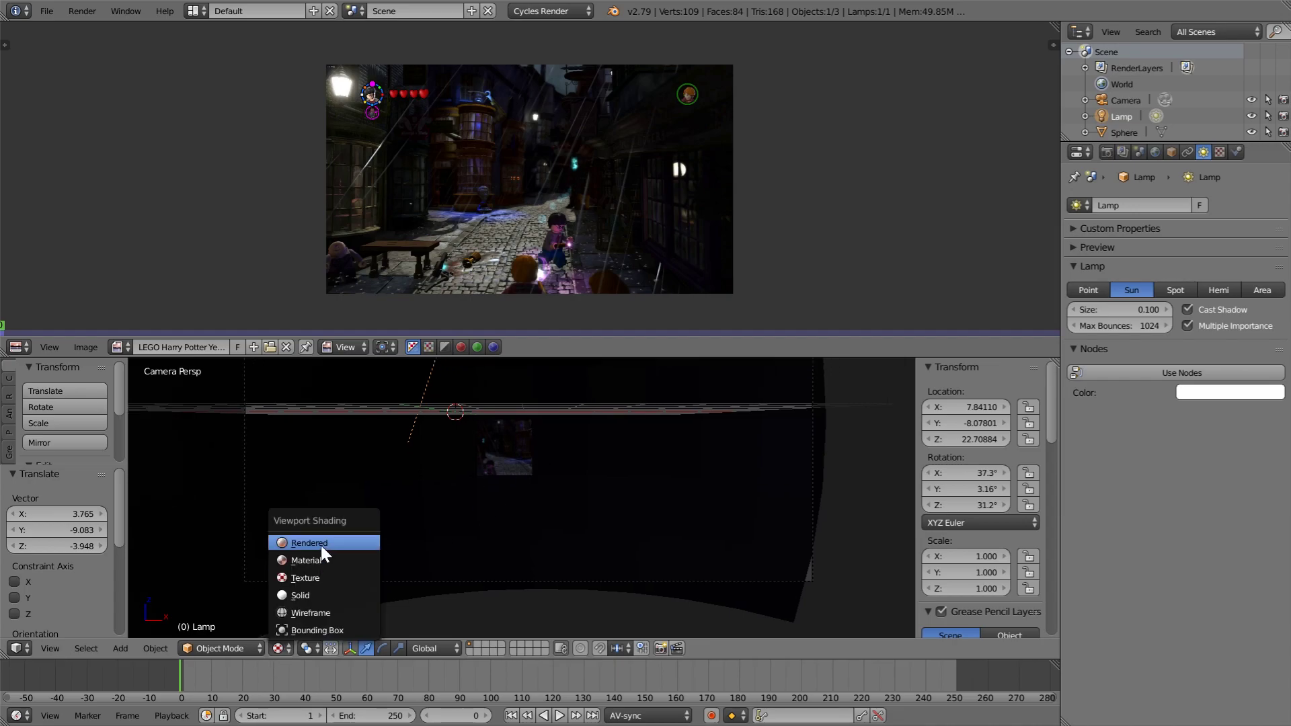
pyautogui.click(321, 541)
pyautogui.keyDown('shift'); pyautogui.moveTo(545, 477); pyautogui.dragTo(600, 542, button='middle'); pyautogui.keyUp('shift')
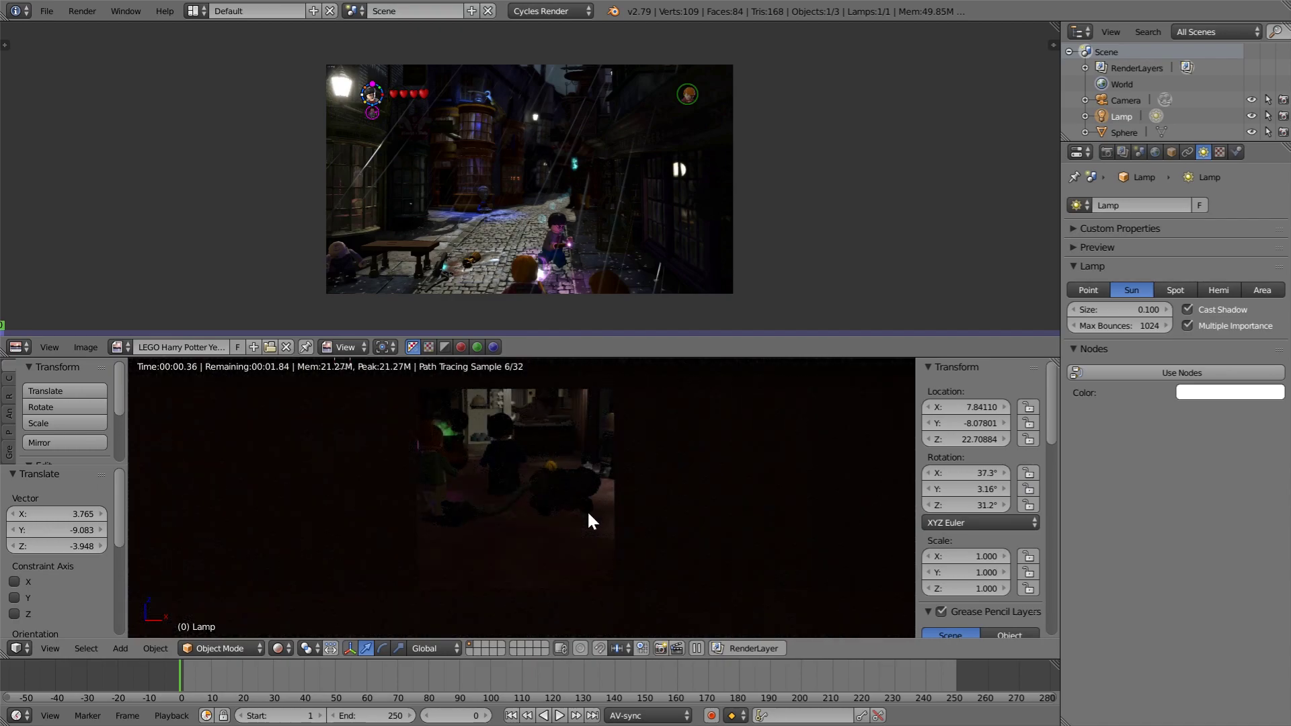
pyautogui.scroll(-5, 588, 511)
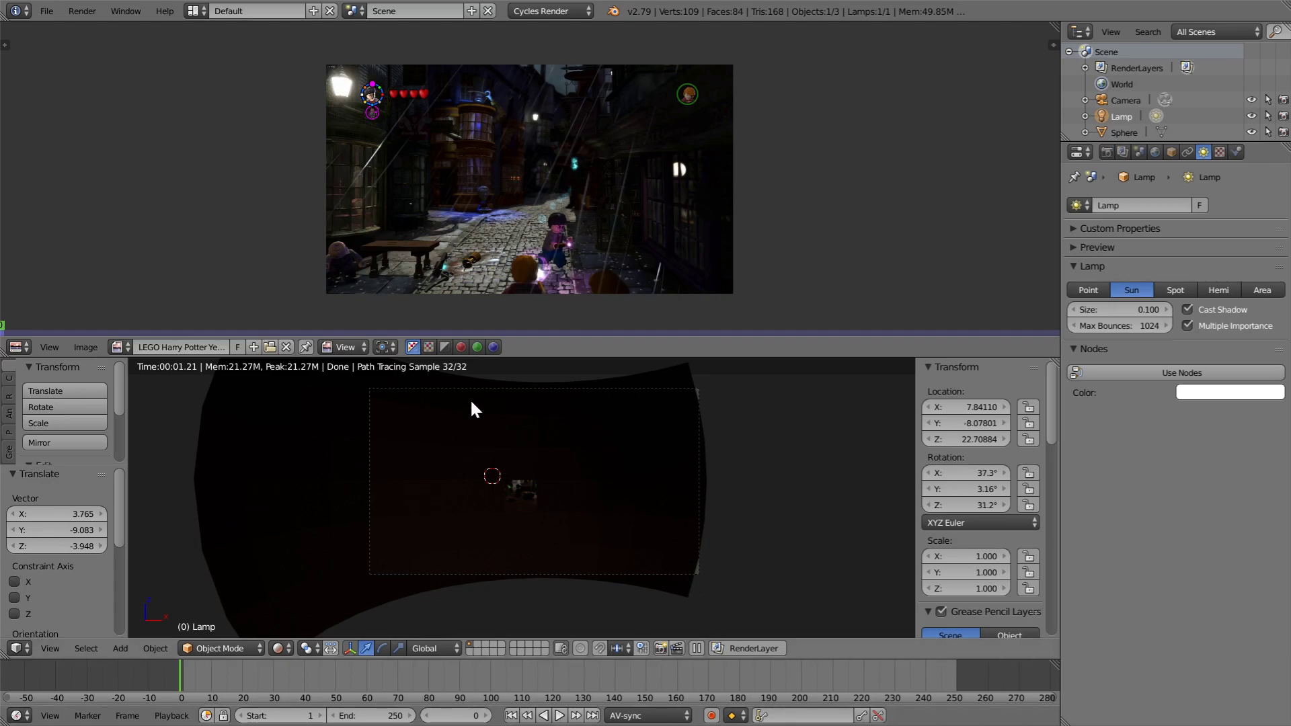
pyautogui.scroll(2, 522, 521)
pyautogui.scroll(-2, 521, 521)
# Step: Set the 3D view to Solid shading and view the selected curved wall through the camera
pyautogui.click(287, 645)
pyautogui.click(313, 572)
pyautogui.moveTo(580, 479); pyautogui.dragTo(565, 498, button='middle')
pyautogui.click(284, 647)
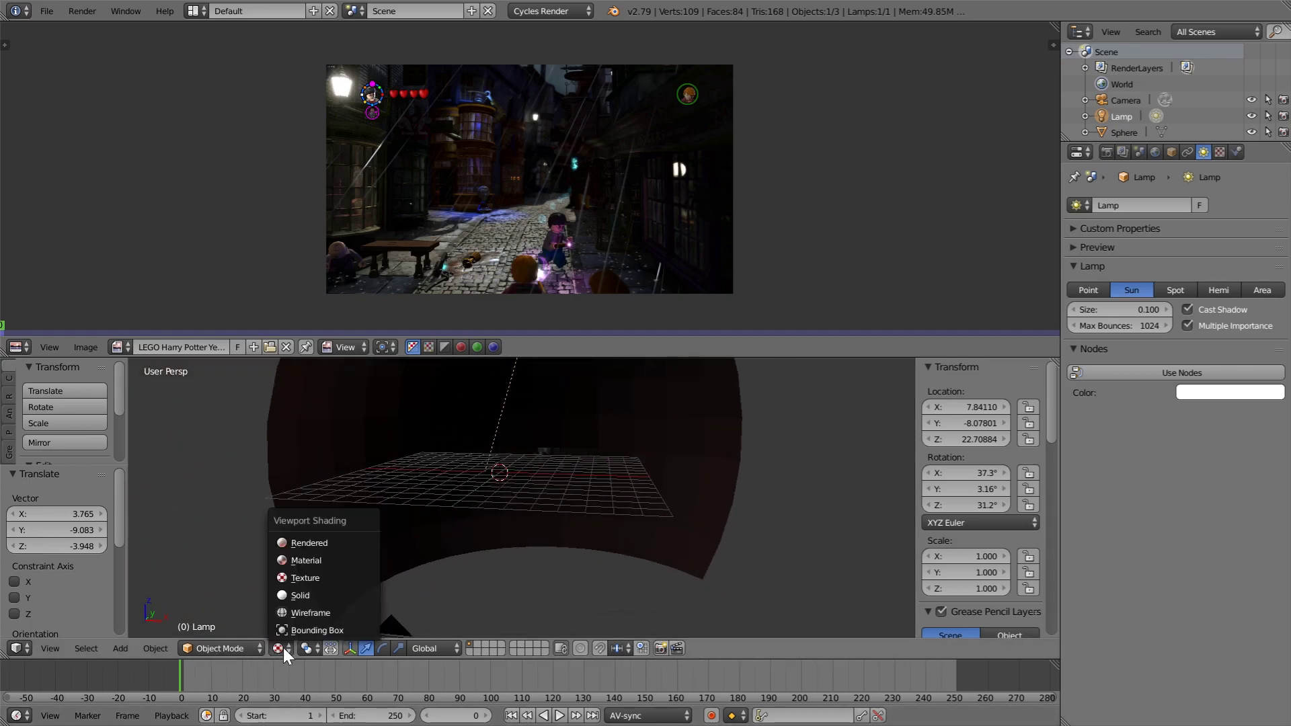
pyautogui.click(306, 592)
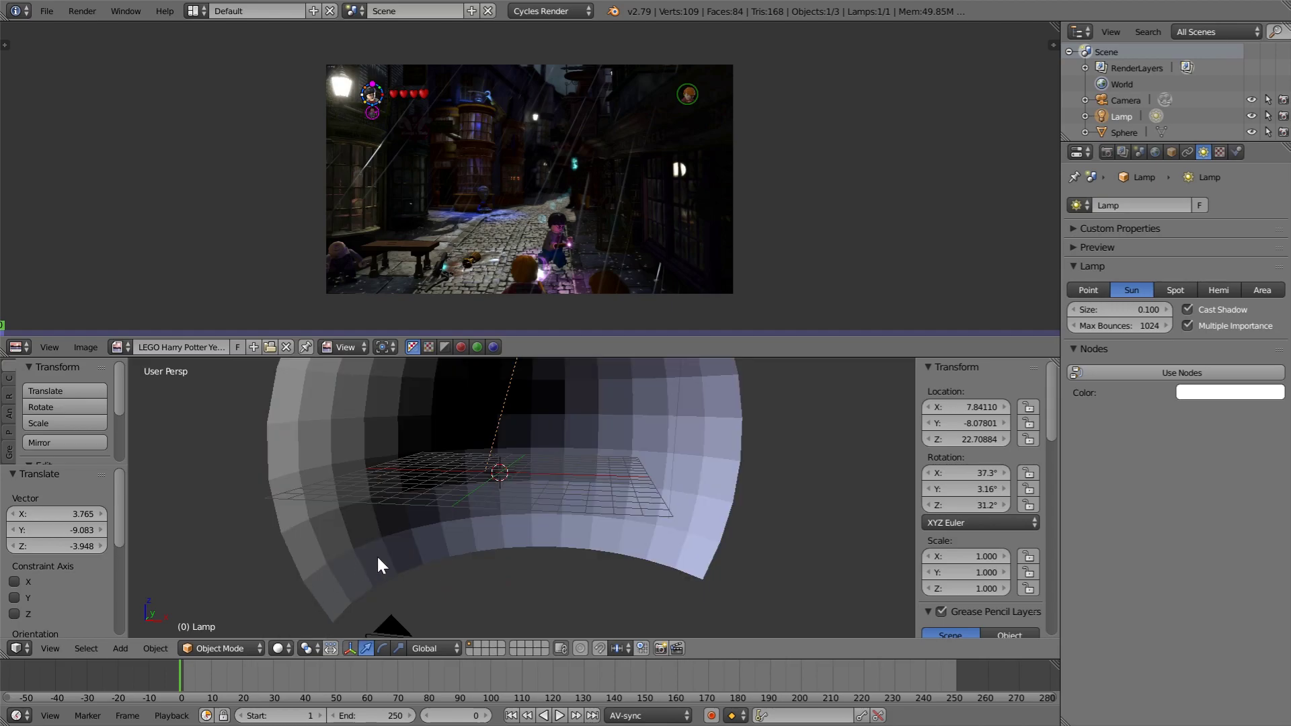
pyautogui.moveTo(505, 546); pyautogui.dragTo(461, 531, button='middle')
pyautogui.rightClick(512, 503)
pyautogui.scroll(2, 509, 516)
pyautogui.press('KP_0')
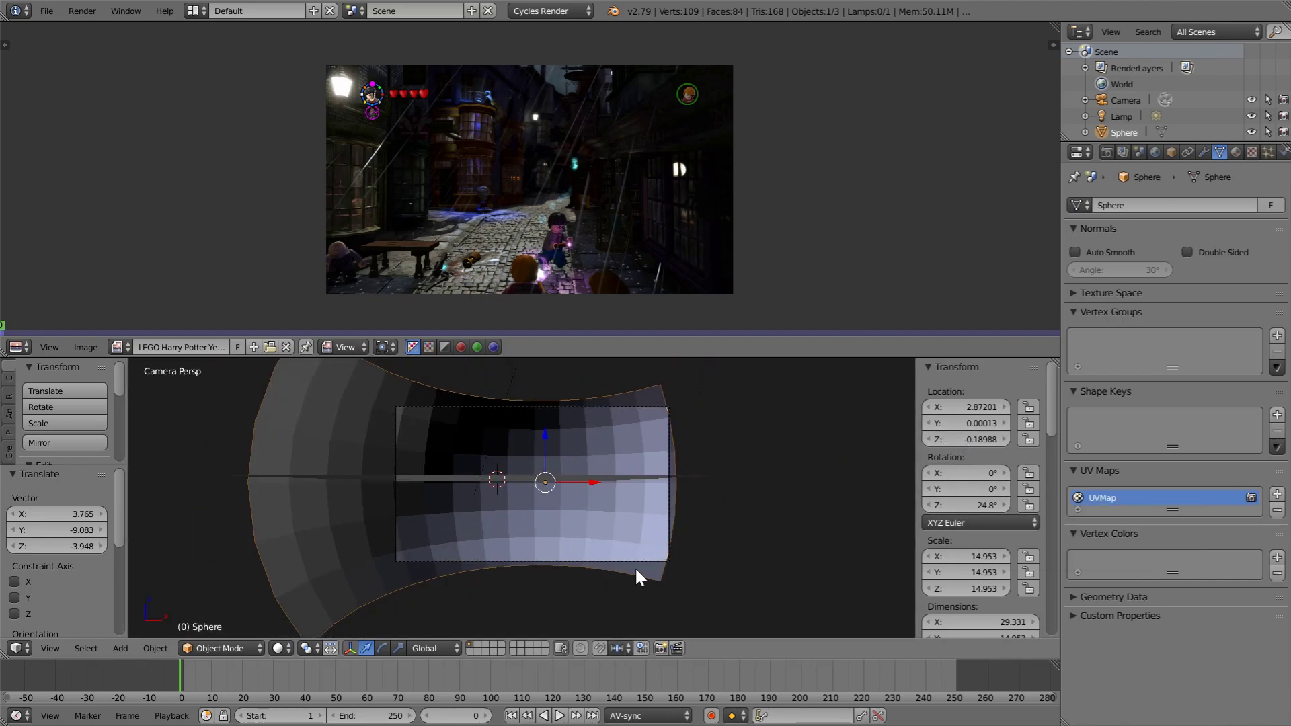
pyautogui.rightClick(660, 559)
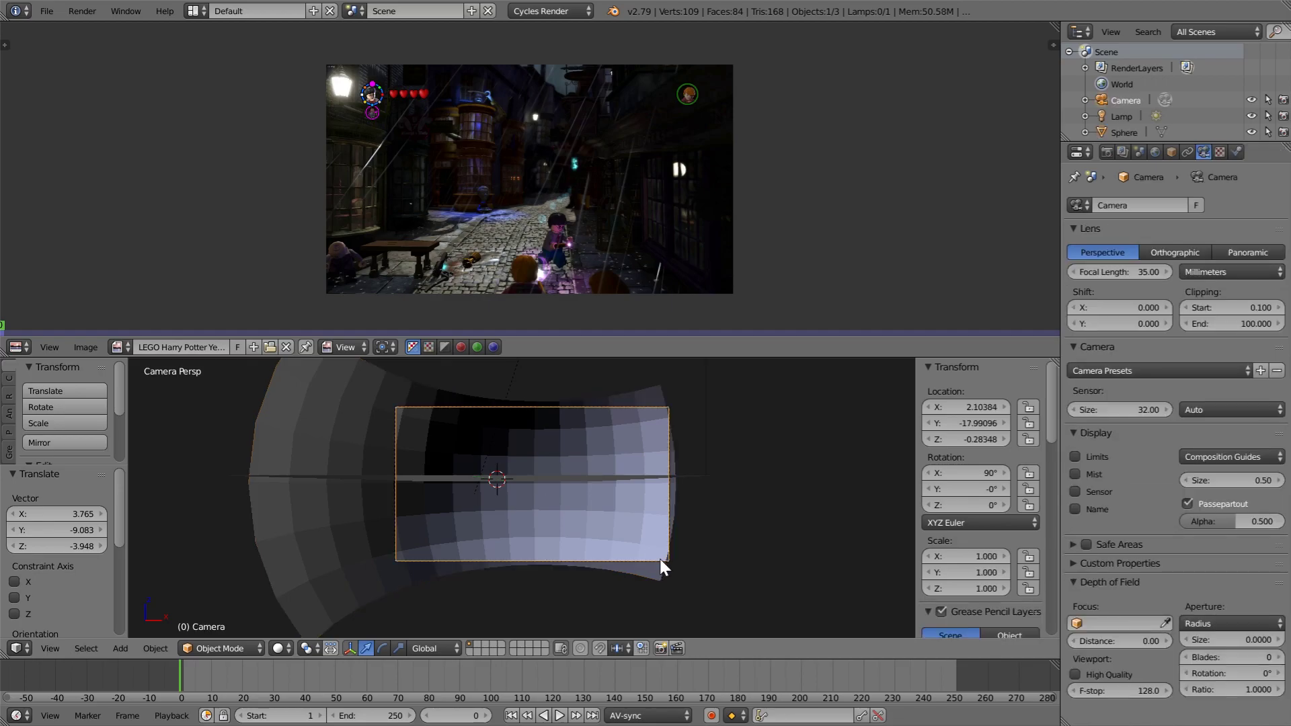
pyautogui.rightClick(648, 535)
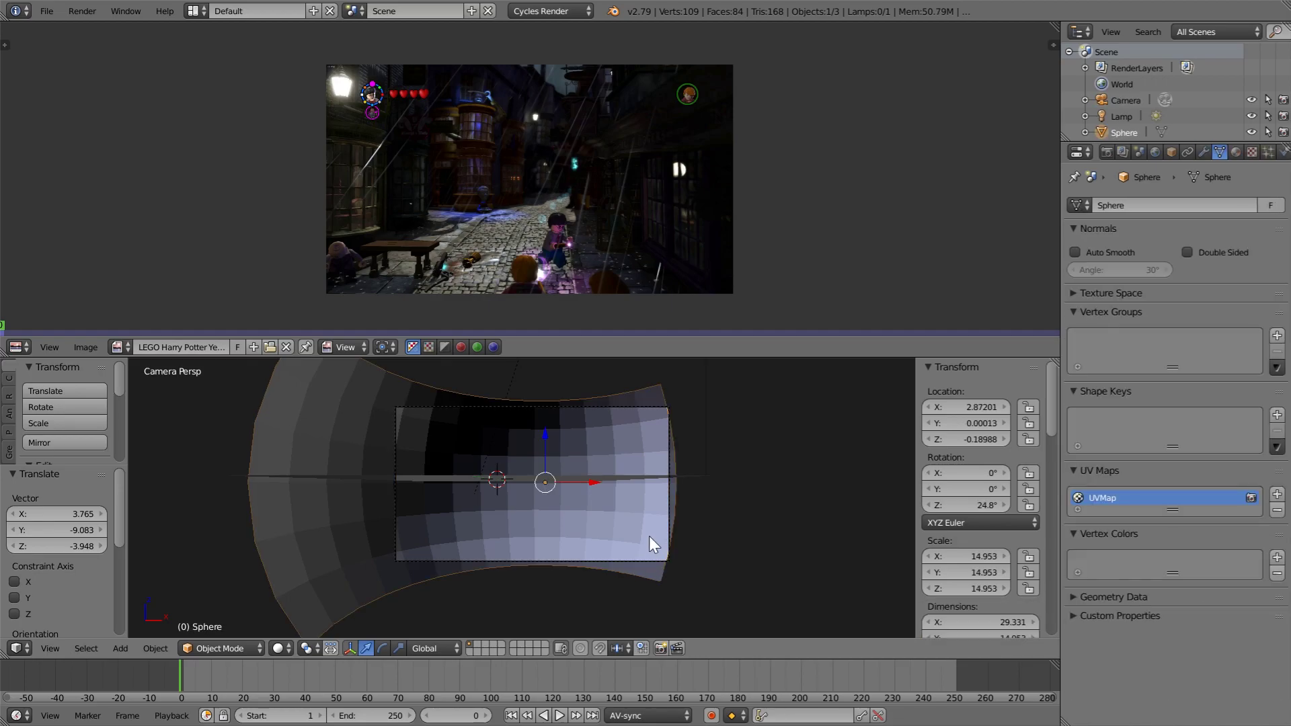
pyautogui.rightClick(659, 562)
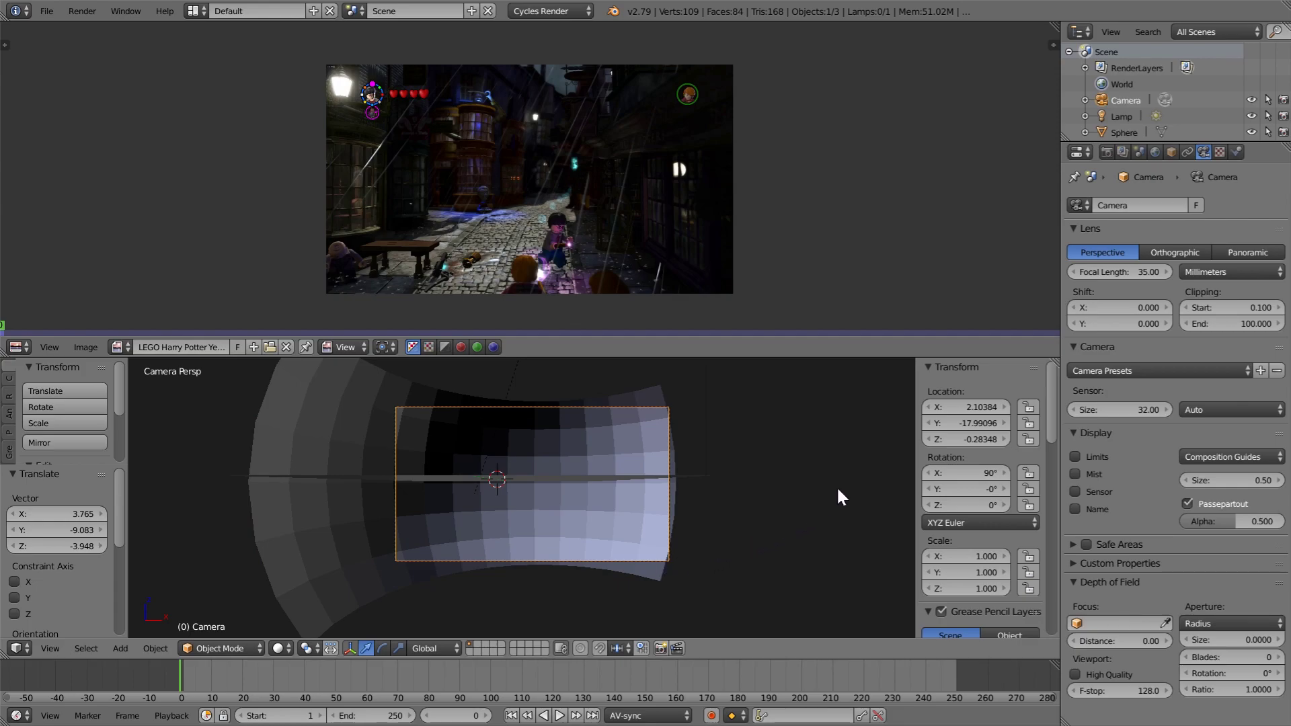
pyautogui.rightClick(608, 490)
# Step: Select the camera and snap the 3D cursor to it
pyautogui.moveTo(608, 489); pyautogui.dragTo(550, 534, button='middle')
pyautogui.rightClick(590, 520)
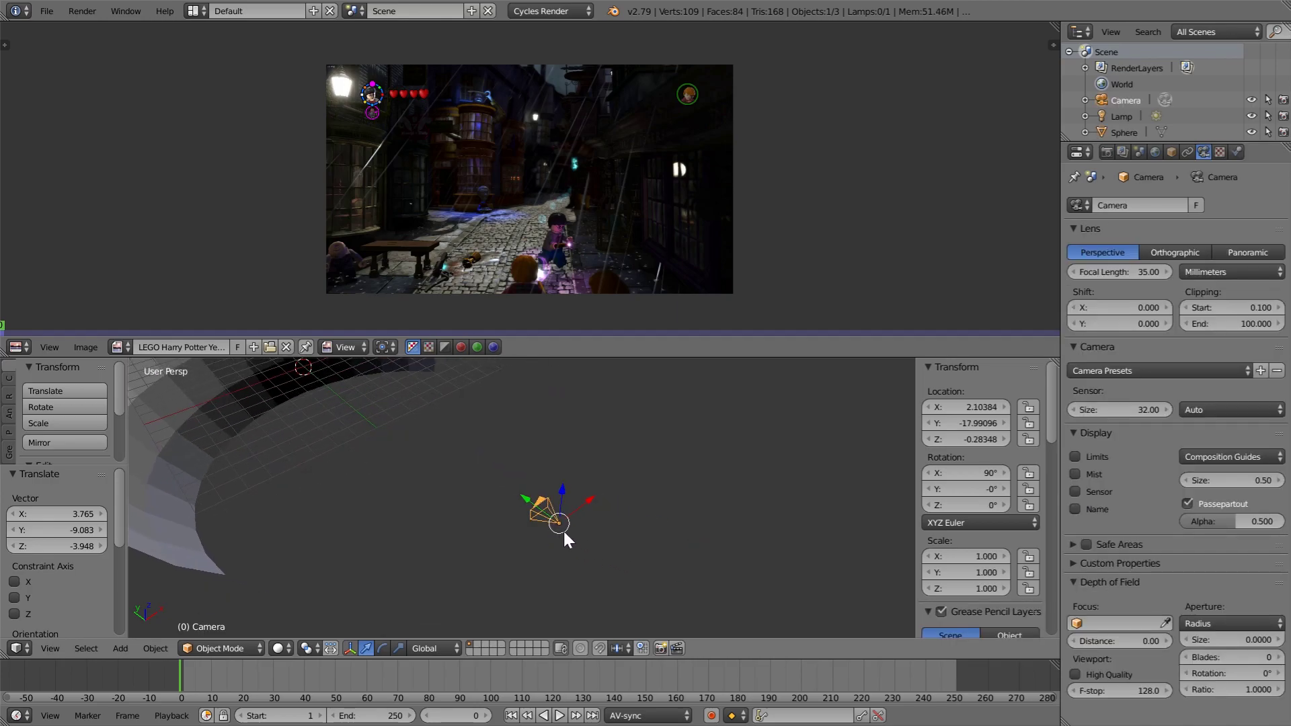
pyautogui.hotkey('shift', 'a')
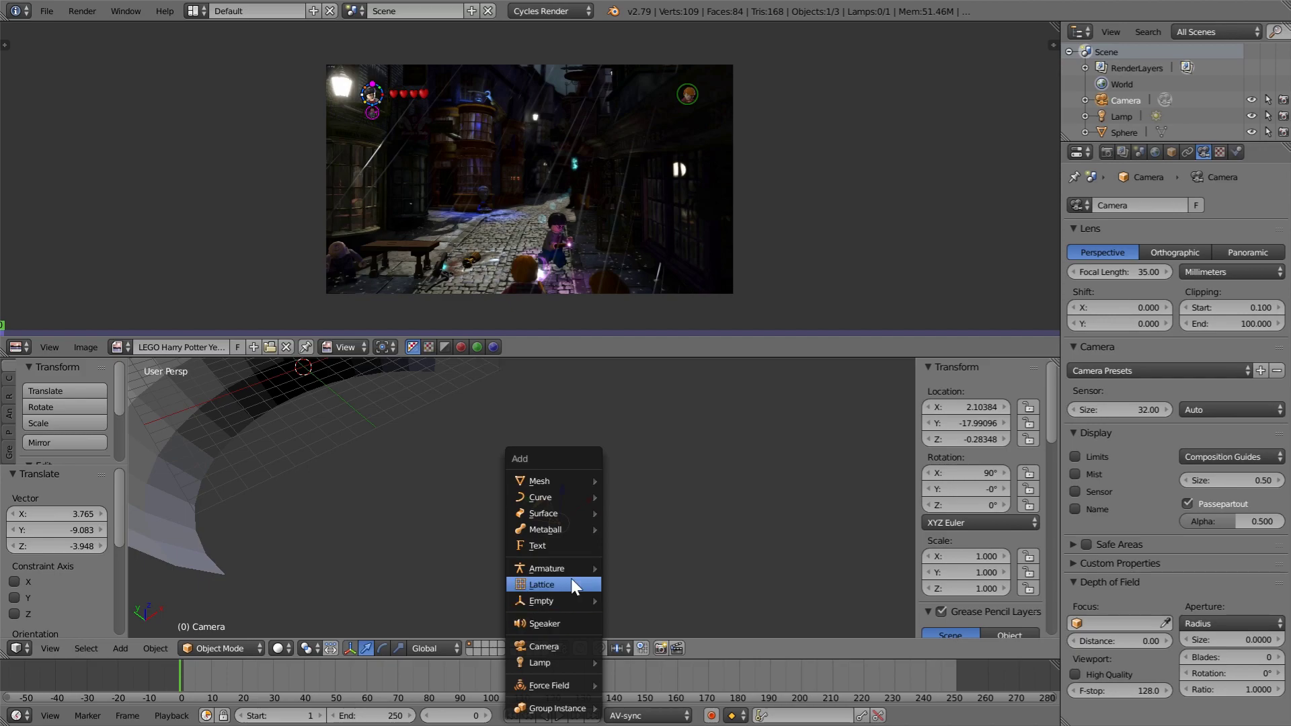
pyautogui.hotkey('shift', 's')
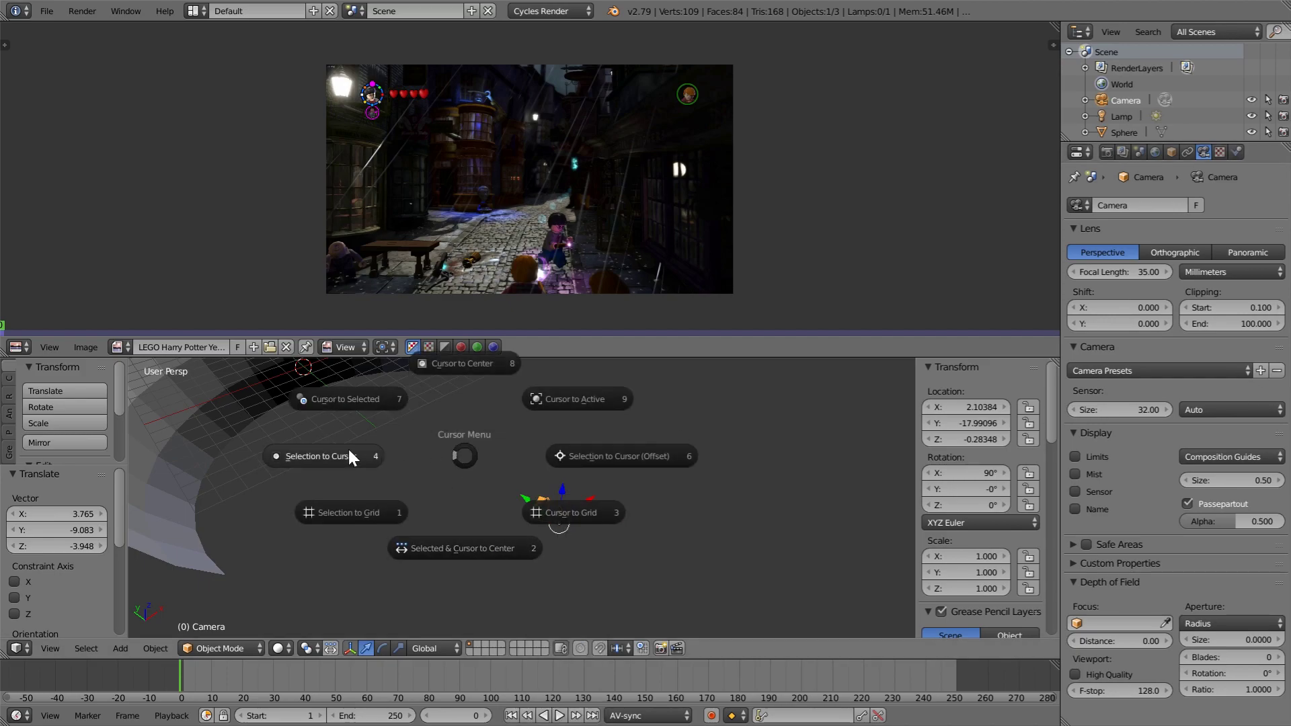
pyautogui.click(354, 396)
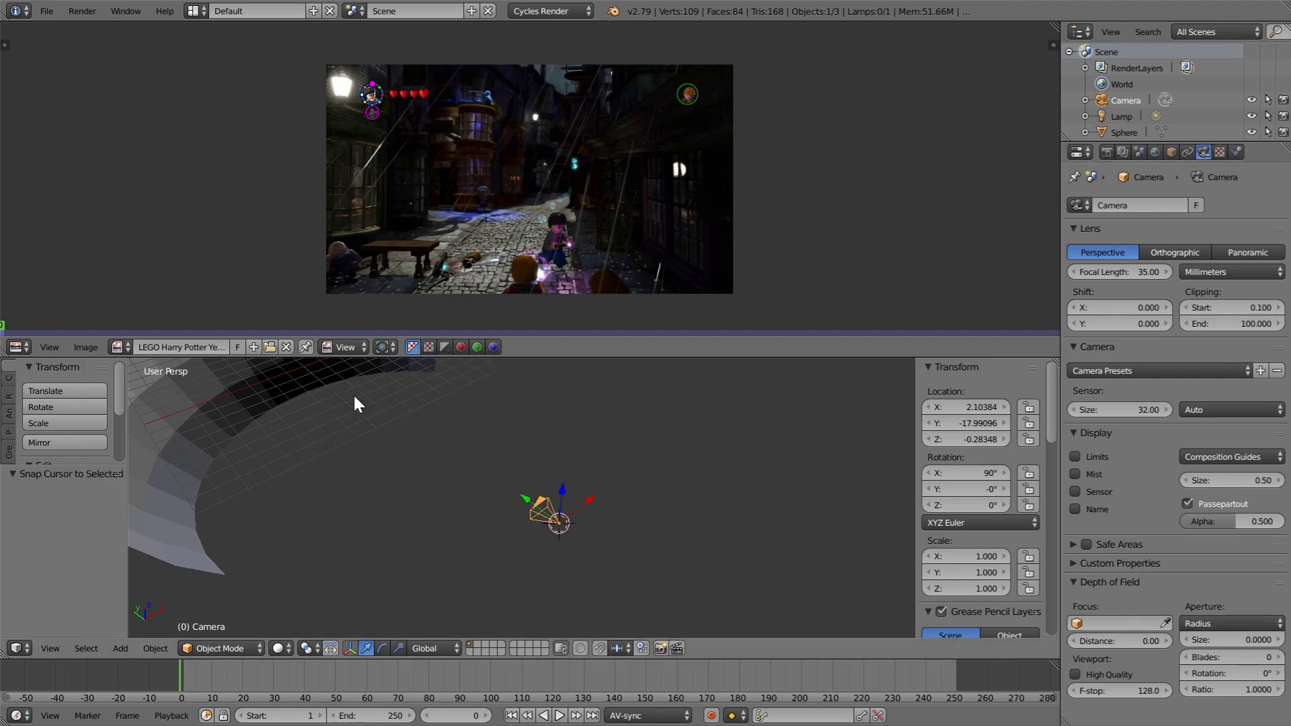
pyautogui.hotkey('shift', 's')
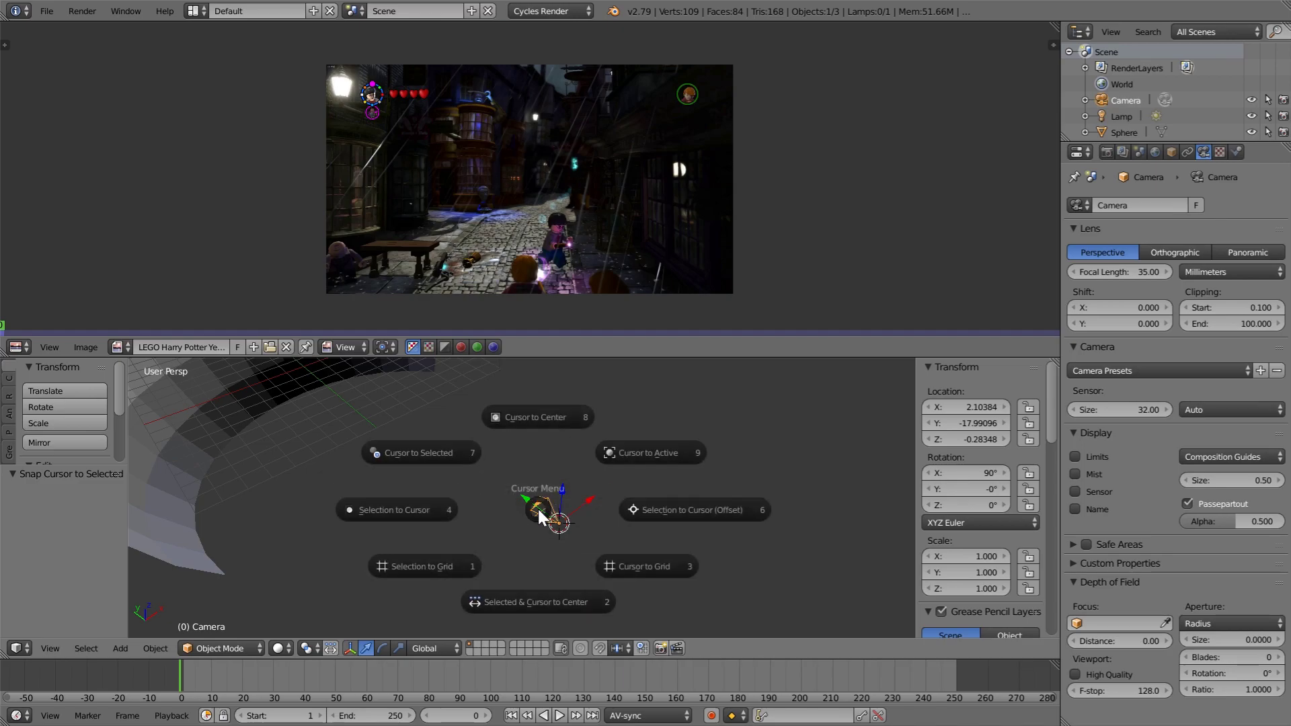
pyautogui.click(306, 400)
# Step: Add a UV sphere at the camera's position, scaled to about 1.872, and exclude it from rendering
pyautogui.hotkey('shift', 'a')
pyautogui.moveTo(393, 431)
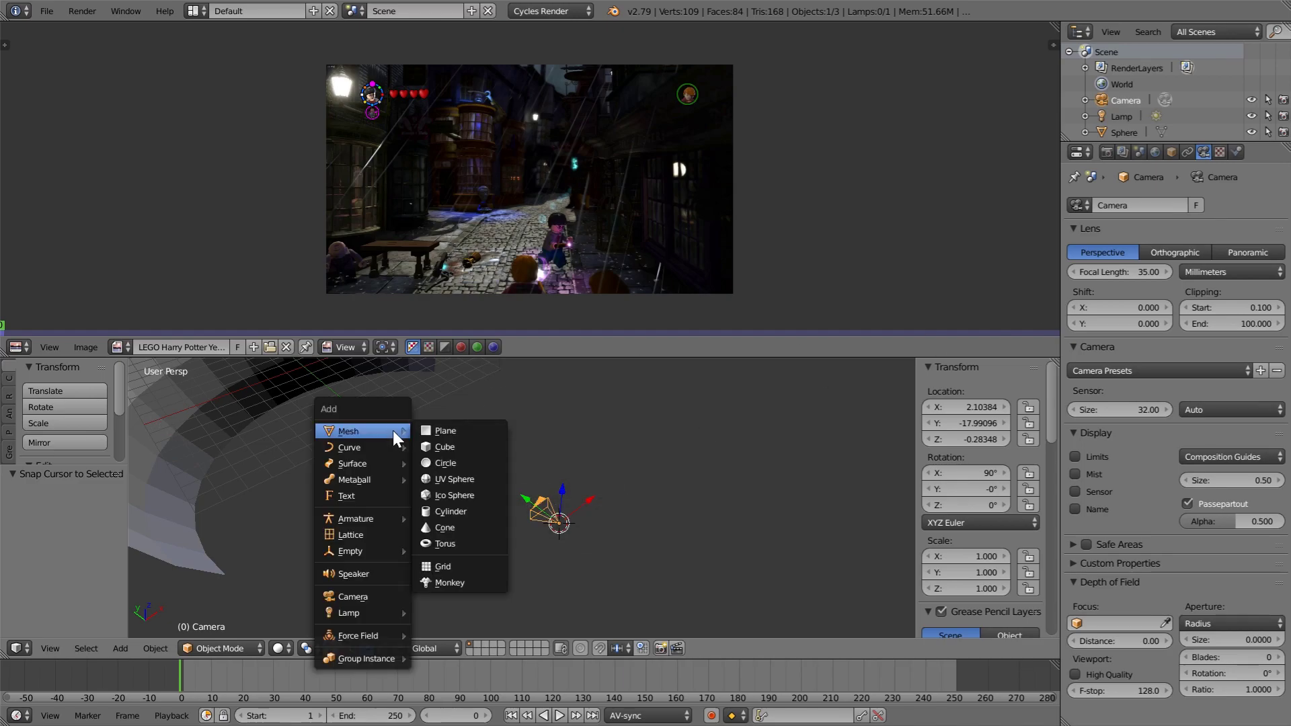
pyautogui.click(455, 478)
pyautogui.press('s')
pyautogui.click(828, 479)
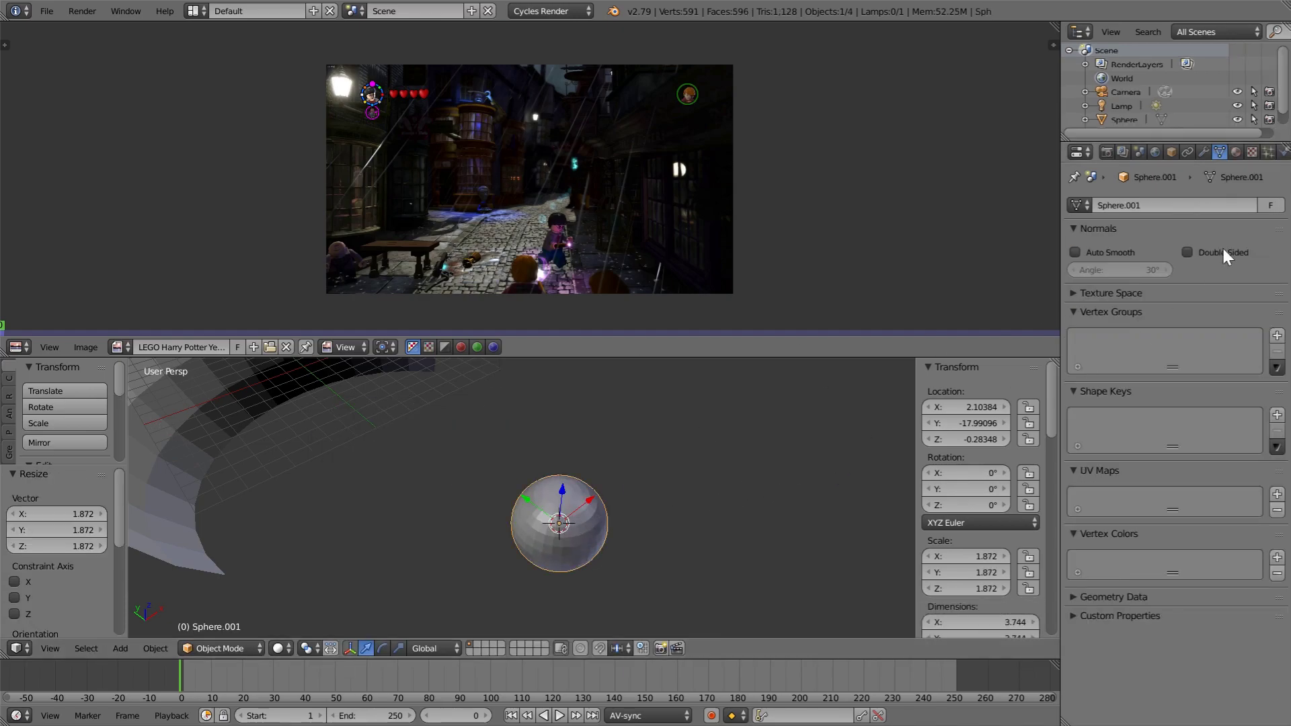
pyautogui.scroll(-2, 1181, 98)
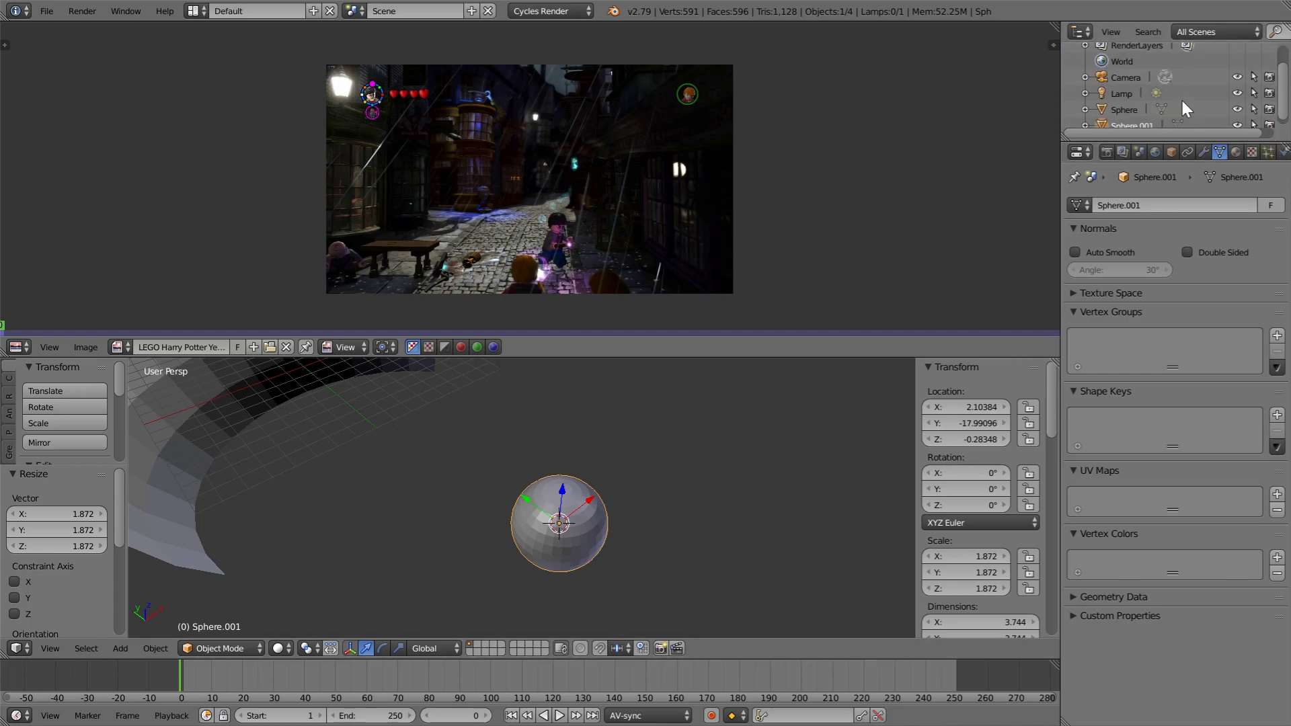
pyautogui.click(1269, 119)
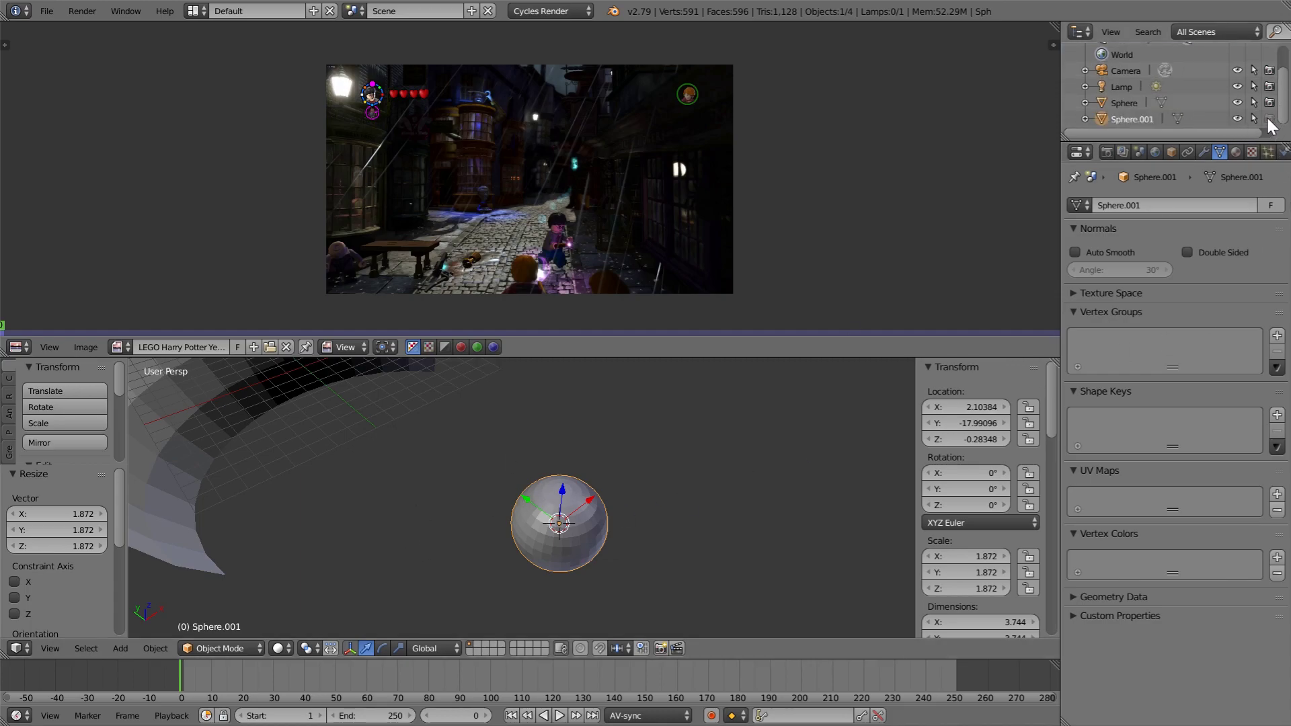
# Step: Parent the curved wall to the new sphere with the Object option and try rotating the sphere about Z
pyautogui.moveTo(731, 359); pyautogui.dragTo(562, 544, button='middle')
pyautogui.rightClick(453, 408)
pyautogui.rightClick(570, 550)
pyautogui.hotkey('ctrl', 'p')
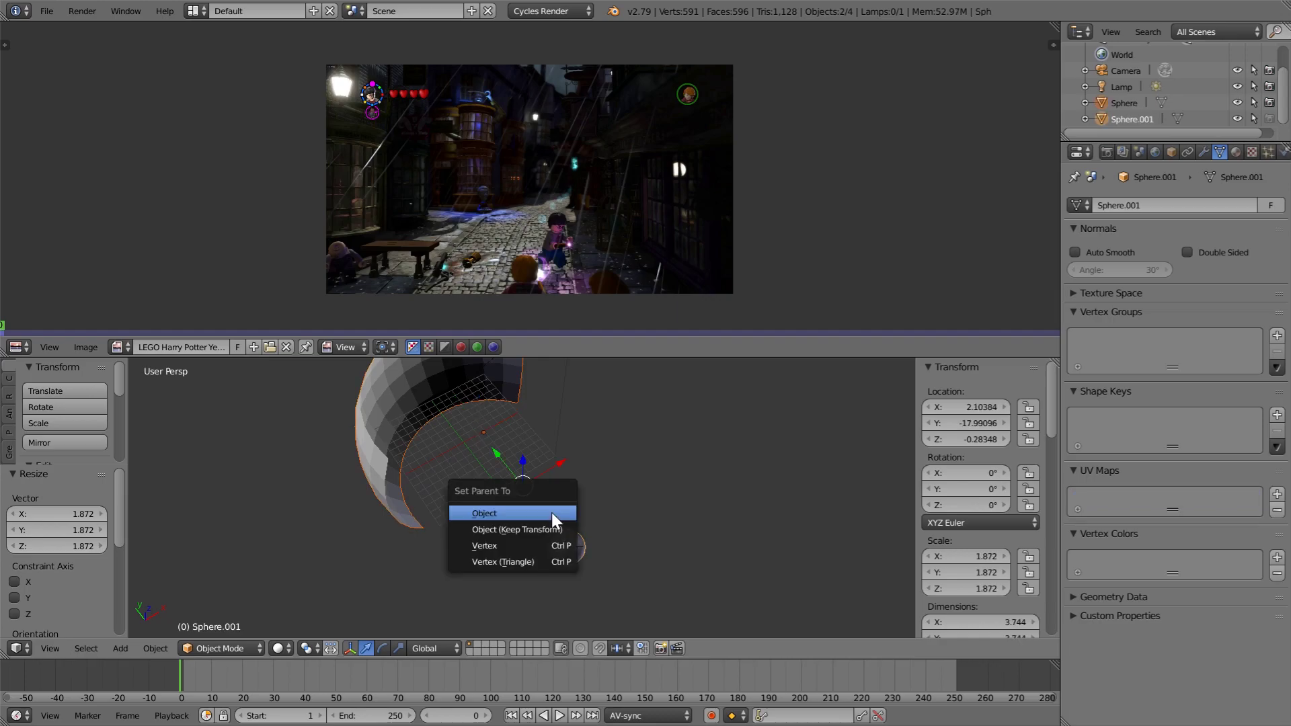
pyautogui.click(555, 517)
pyautogui.moveTo(961, 506)
pyautogui.mouseDown()
pyautogui.moveTo(942, 505)
pyautogui.moveTo(1022, 506)
pyautogui.moveTo(960, 503)
pyautogui.mouseUp()
pyautogui.moveTo(439, 494); pyautogui.dragTo(582, 451, button='middle')
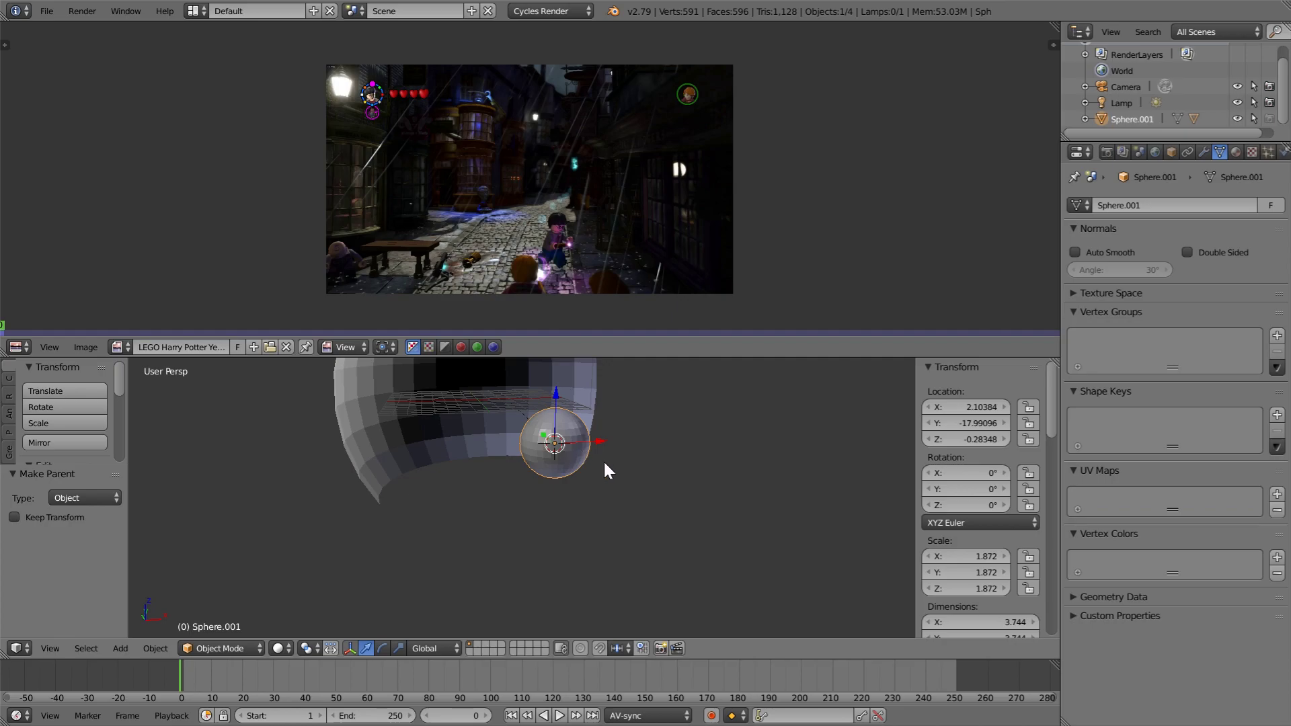
# Step: Switch to the camera view and hide the parent sphere in the viewport
pyautogui.press('KP_0')
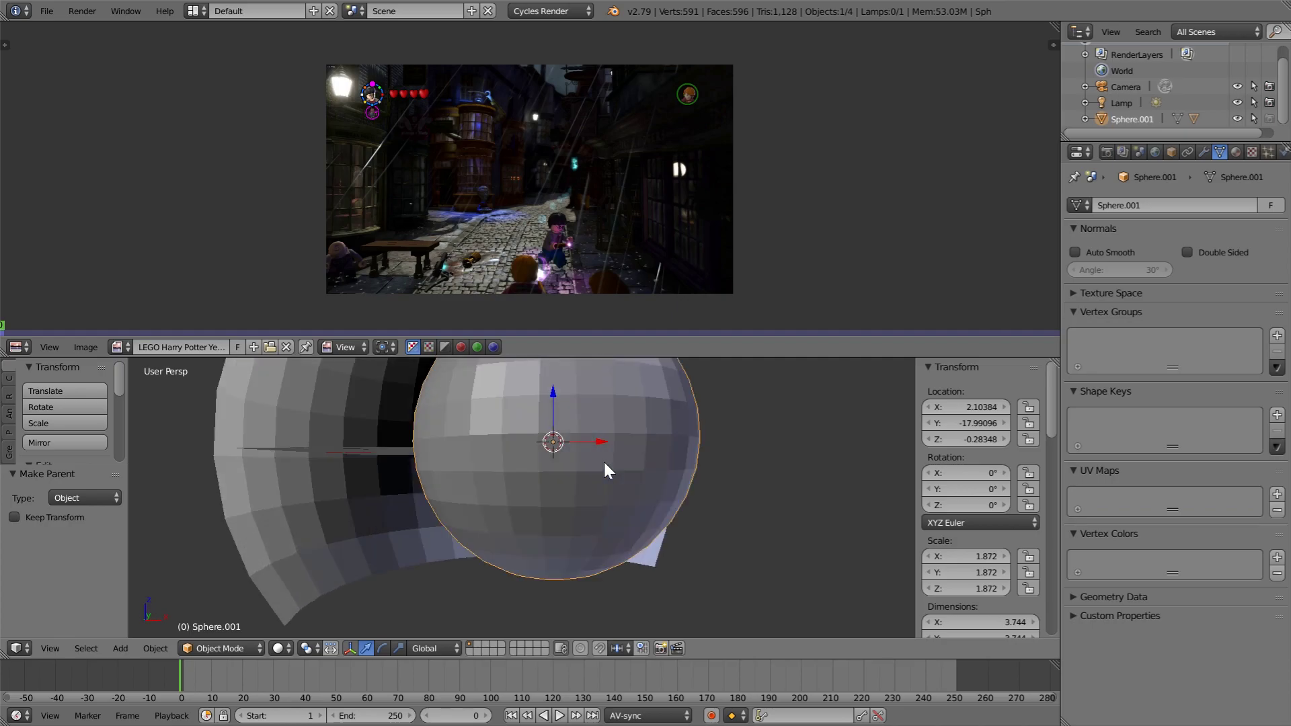
pyautogui.click(1238, 118)
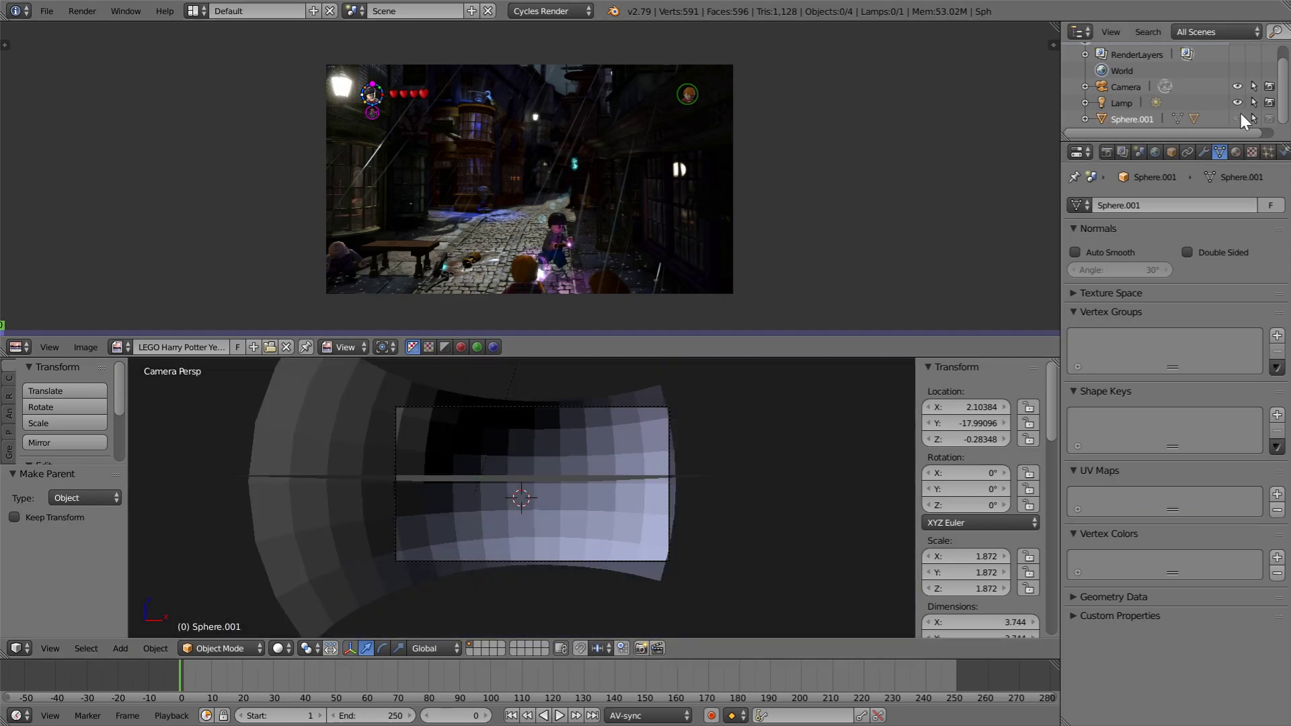
pyautogui.moveTo(646, 507); pyautogui.dragTo(635, 435, button='middle')
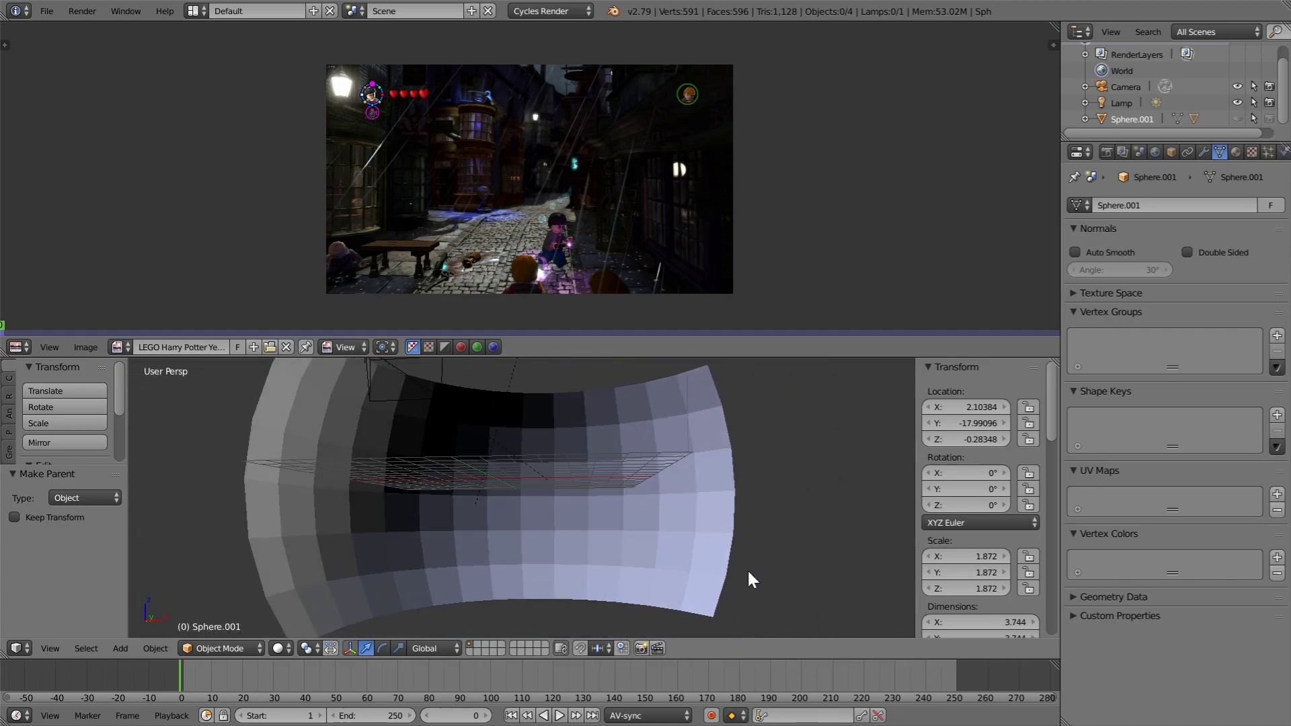
# Step: Try to move the curved wall freely and adjust its Z location and Z rotation
pyautogui.moveTo(557, 494); pyautogui.dragTo(580, 506, button='middle')
pyautogui.rightClick(579, 506)
pyautogui.press('g')
pyautogui.rightClick(700, 498)
pyautogui.moveTo(977, 440)
pyautogui.mouseDown()
pyautogui.moveTo(931, 440)
pyautogui.moveTo(982, 440)
pyautogui.mouseUp()
pyautogui.moveTo(969, 506)
pyautogui.mouseDown()
pyautogui.moveTo(901, 505)
pyautogui.moveTo(973, 505)
pyautogui.mouseUp()
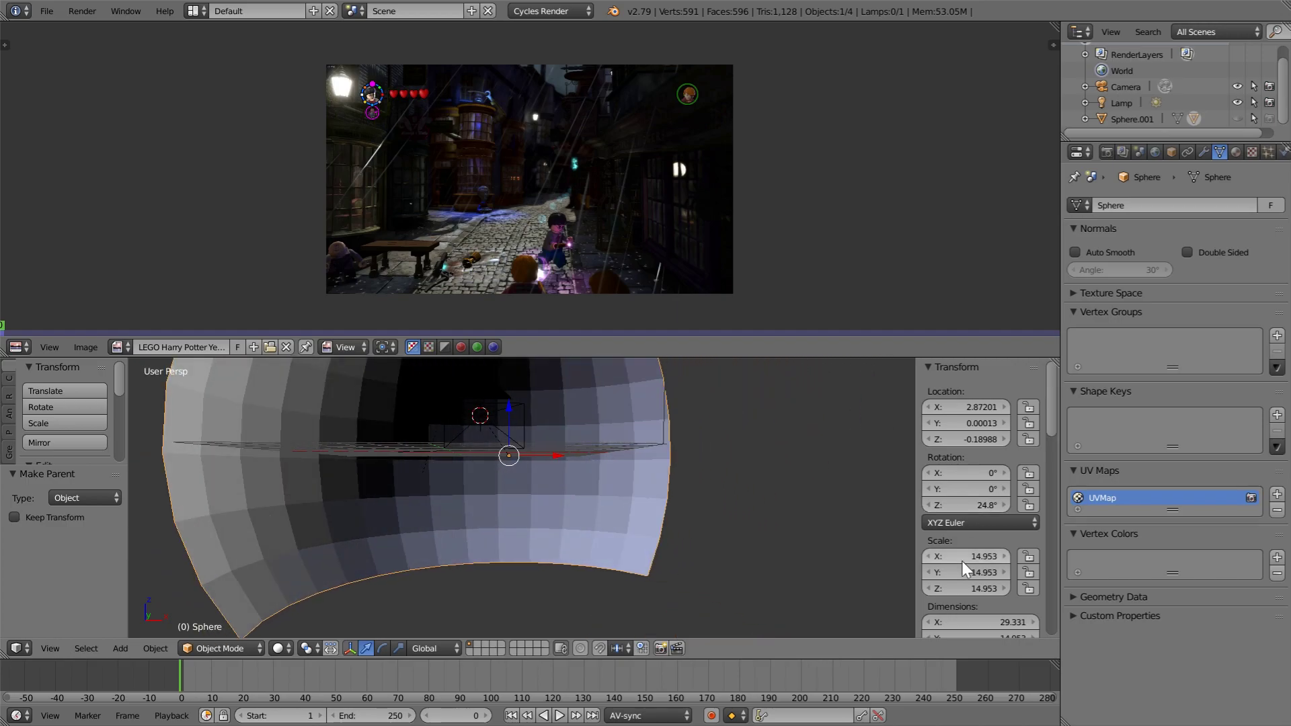
pyautogui.moveTo(544, 569); pyautogui.dragTo(455, 551, button='middle')
pyautogui.scroll(-3, 532, 472)
pyautogui.scroll(-5, 529, 492)
pyautogui.scroll(-2, 531, 498)
pyautogui.moveTo(533, 519); pyautogui.dragTo(533, 571, button='middle')
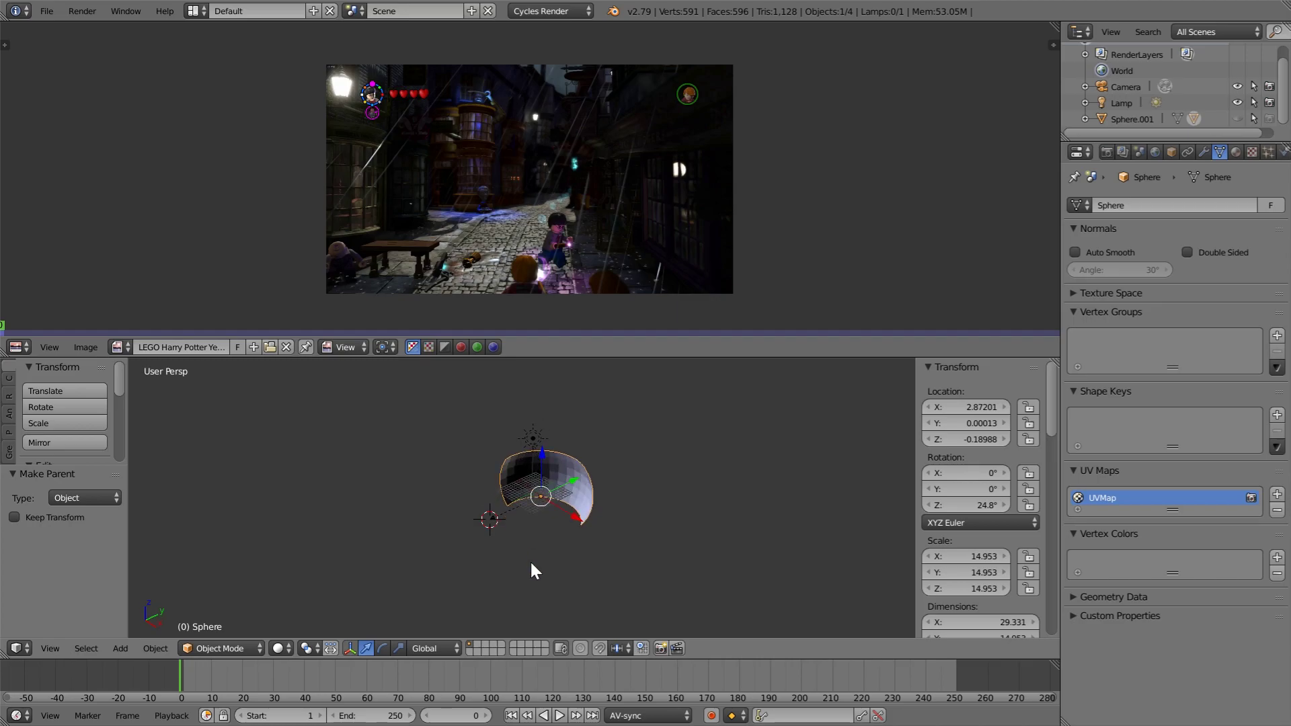
# Step: Duplicate the curved wall in place and rotate the copy about Z to about 182°
pyautogui.keyDown('shift'); pyautogui.moveTo(542, 435); pyautogui.dragTo(554, 386, button='middle'); pyautogui.keyUp('shift')
pyautogui.scroll(5, 552, 466)
pyautogui.hotkey('shift', 'd')
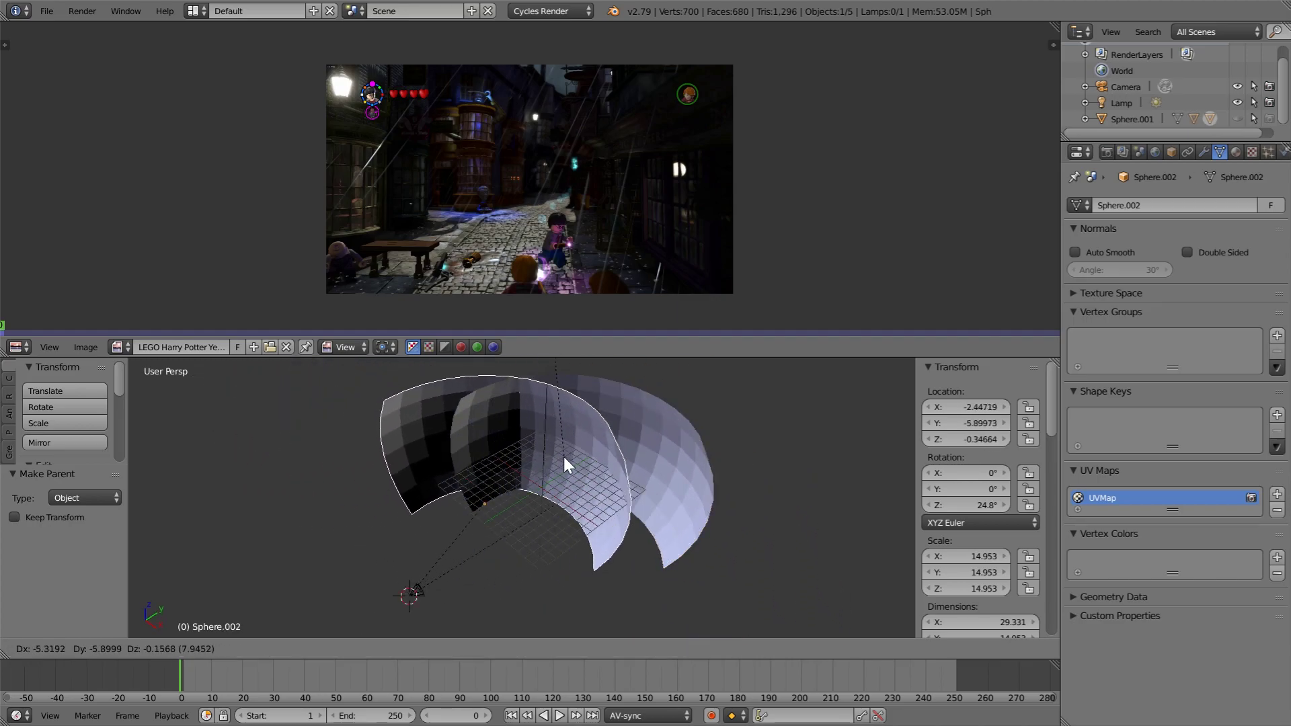
pyautogui.rightClick(563, 457)
pyautogui.moveTo(953, 510); pyautogui.dragTo(986, 505)
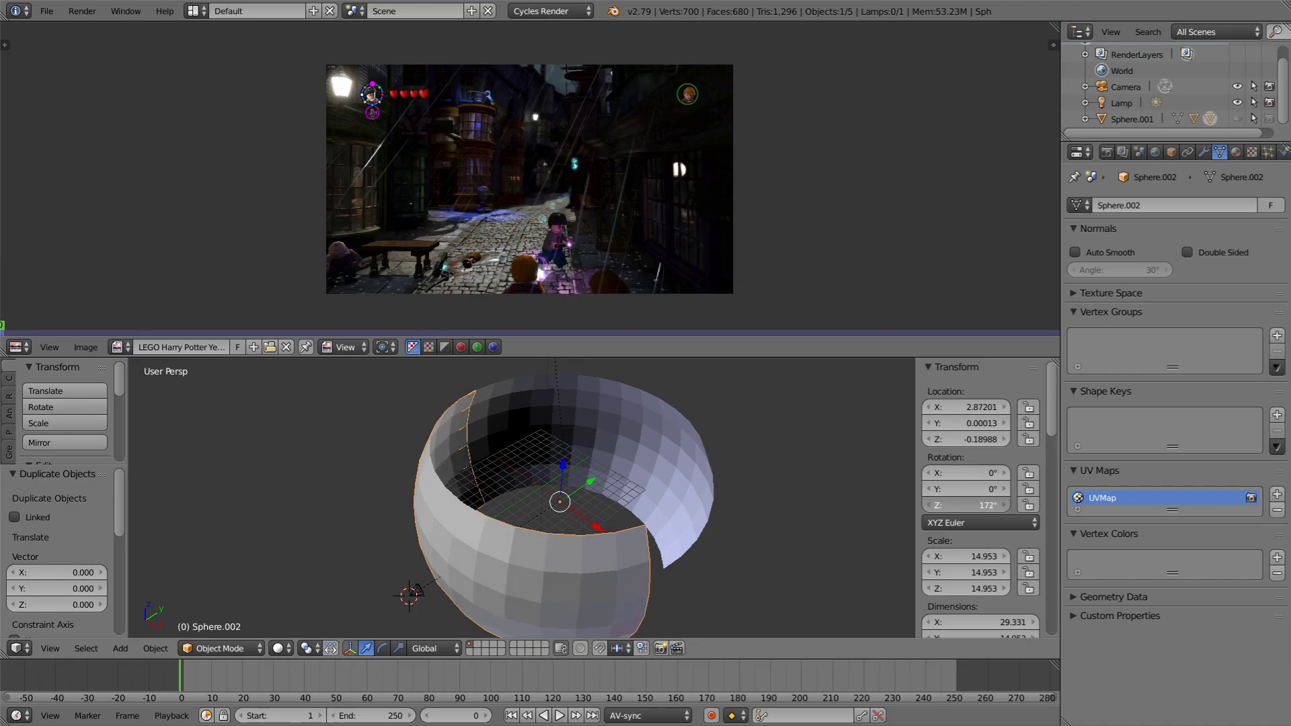
pyautogui.moveTo(986, 505); pyautogui.dragTo(987, 505)
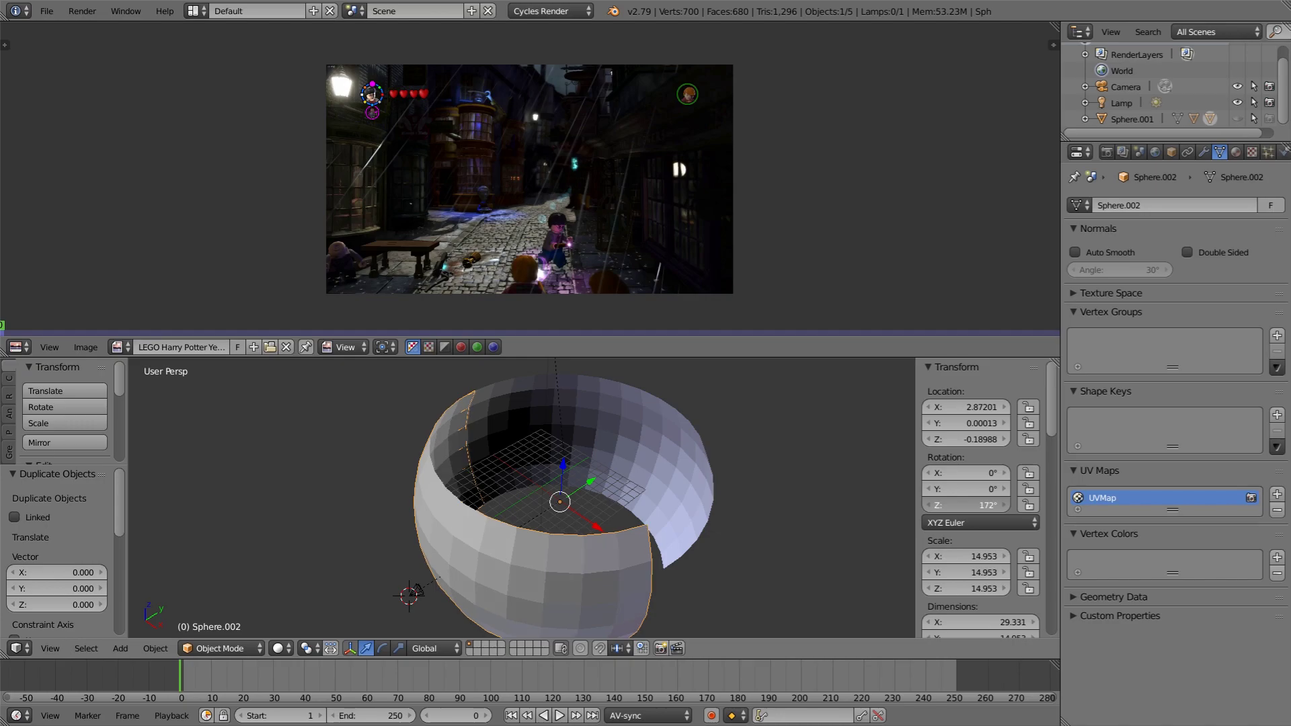
pyautogui.moveTo(987, 505); pyautogui.dragTo(991, 505)
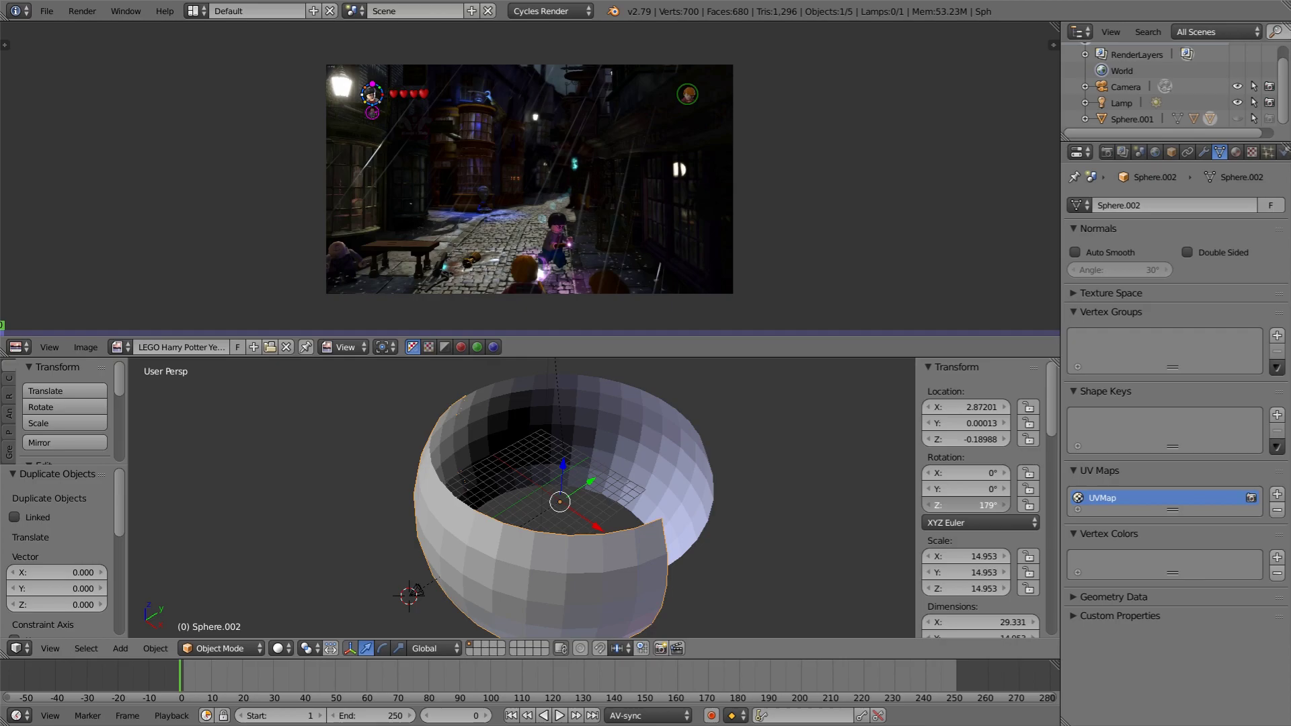
pyautogui.moveTo(992, 506); pyautogui.dragTo(996, 505)
# Step: Fine-tune the duplicated wall's Z rotation so its edge lines up with the original wall's edge
pyautogui.moveTo(438, 490); pyautogui.dragTo(340, 503, button='middle')
pyautogui.scroll(5, 625, 567)
pyautogui.moveTo(624, 567); pyautogui.dragTo(839, 534, button='middle')
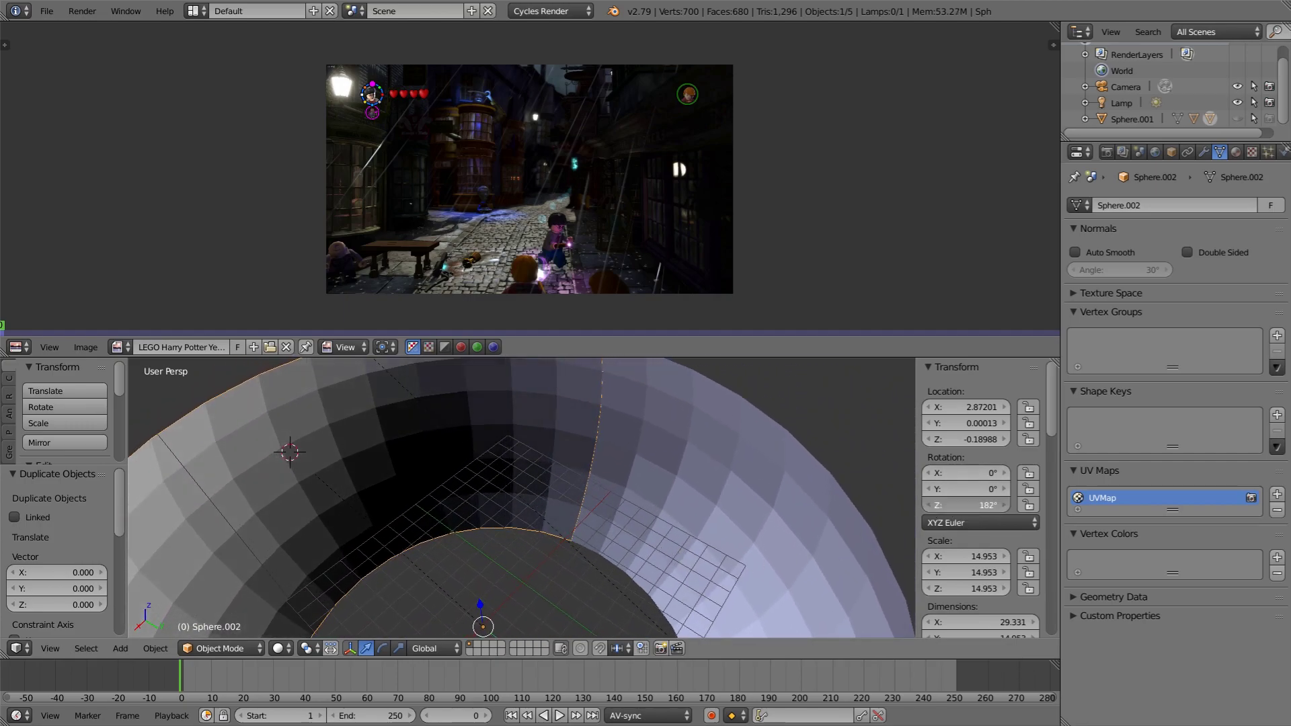
pyautogui.moveTo(962, 505); pyautogui.dragTo(957, 506)
pyautogui.scroll(2, 648, 515)
pyautogui.moveTo(650, 509); pyautogui.dragTo(591, 599, button='middle')
pyautogui.scroll(-5, 522, 427)
pyautogui.moveTo(628, 549); pyautogui.dragTo(522, 511, button='middle')
# Step: Select the parent sphere Sphere.001 and make it visible in the viewport
pyautogui.rightClick(421, 485)
pyautogui.moveTo(421, 484); pyautogui.dragTo(635, 390, button='middle')
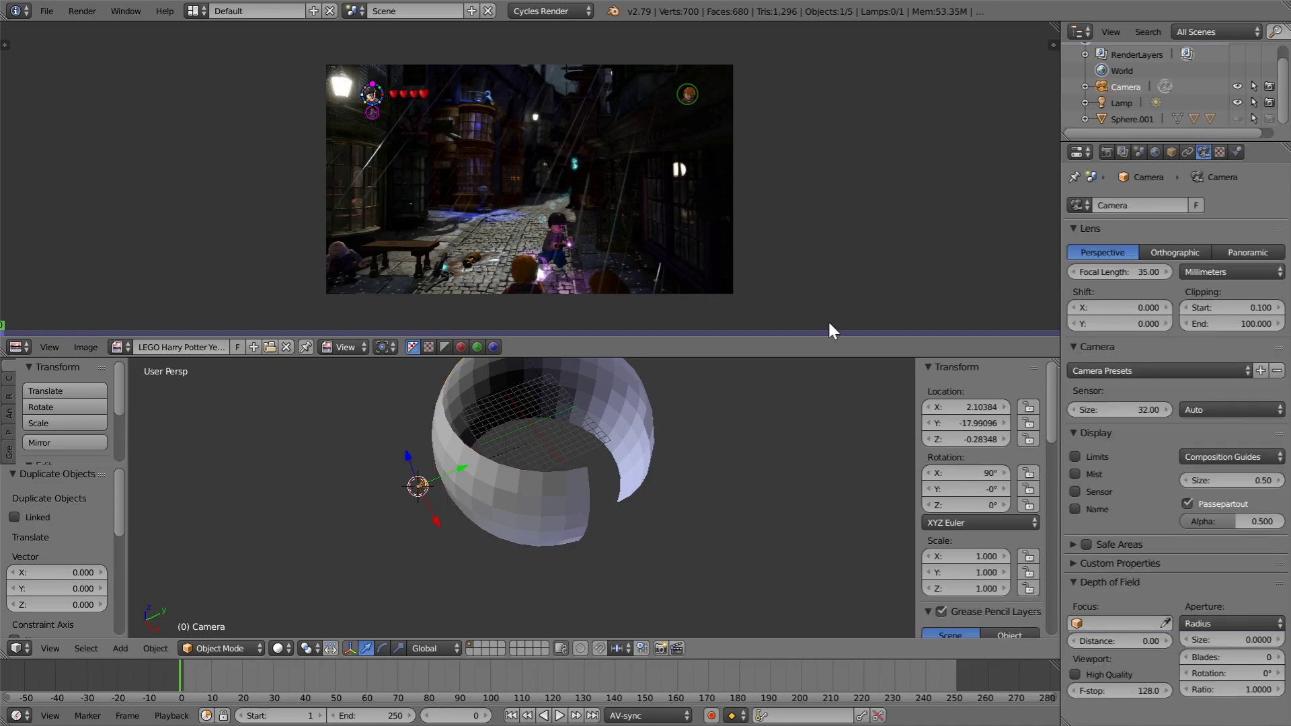
pyautogui.click(1138, 118)
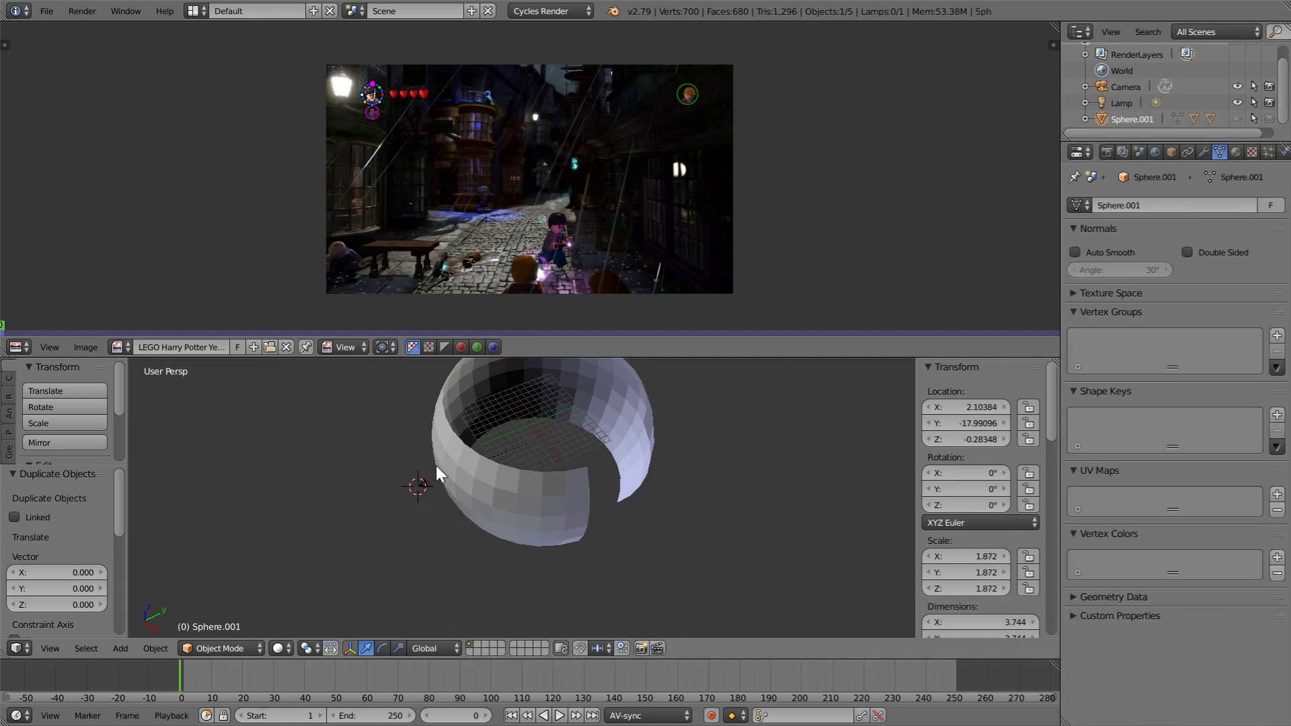
pyautogui.click(1239, 119)
# Step: Try rotating the parent sphere about Z to test how both wall pieces follow it
pyautogui.press('g')
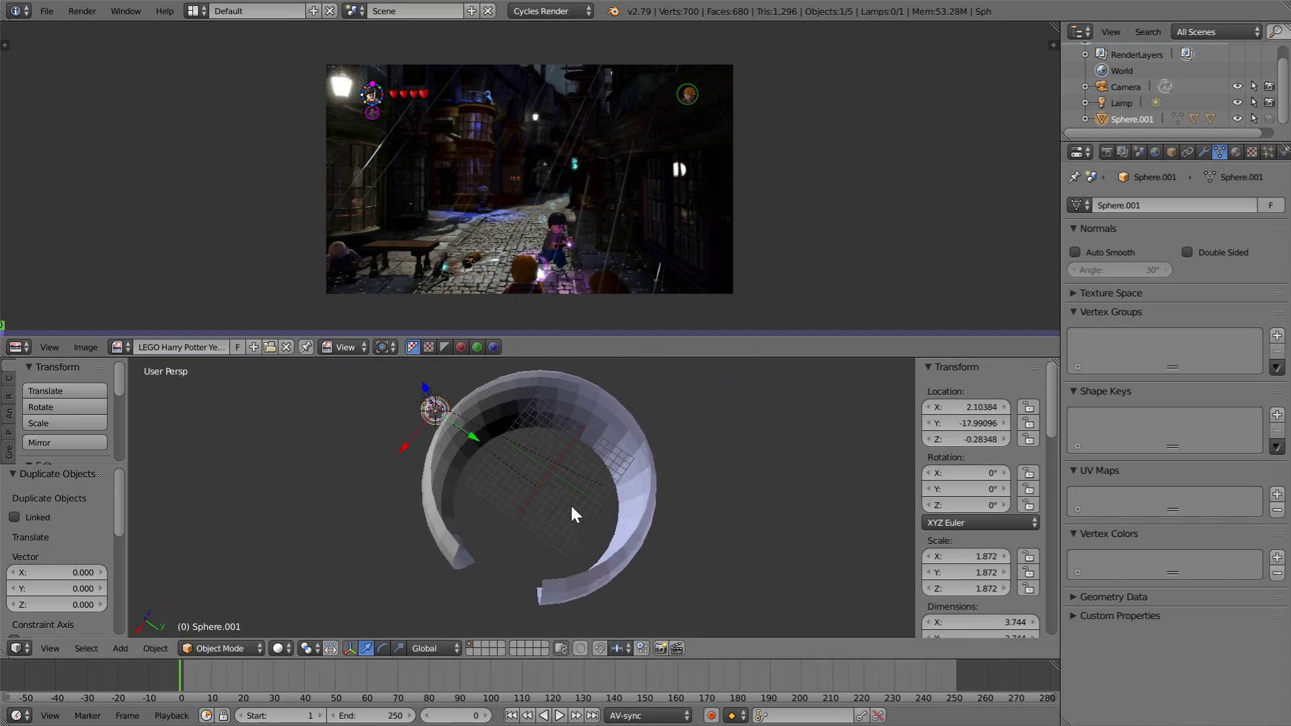
pyautogui.click(574, 402)
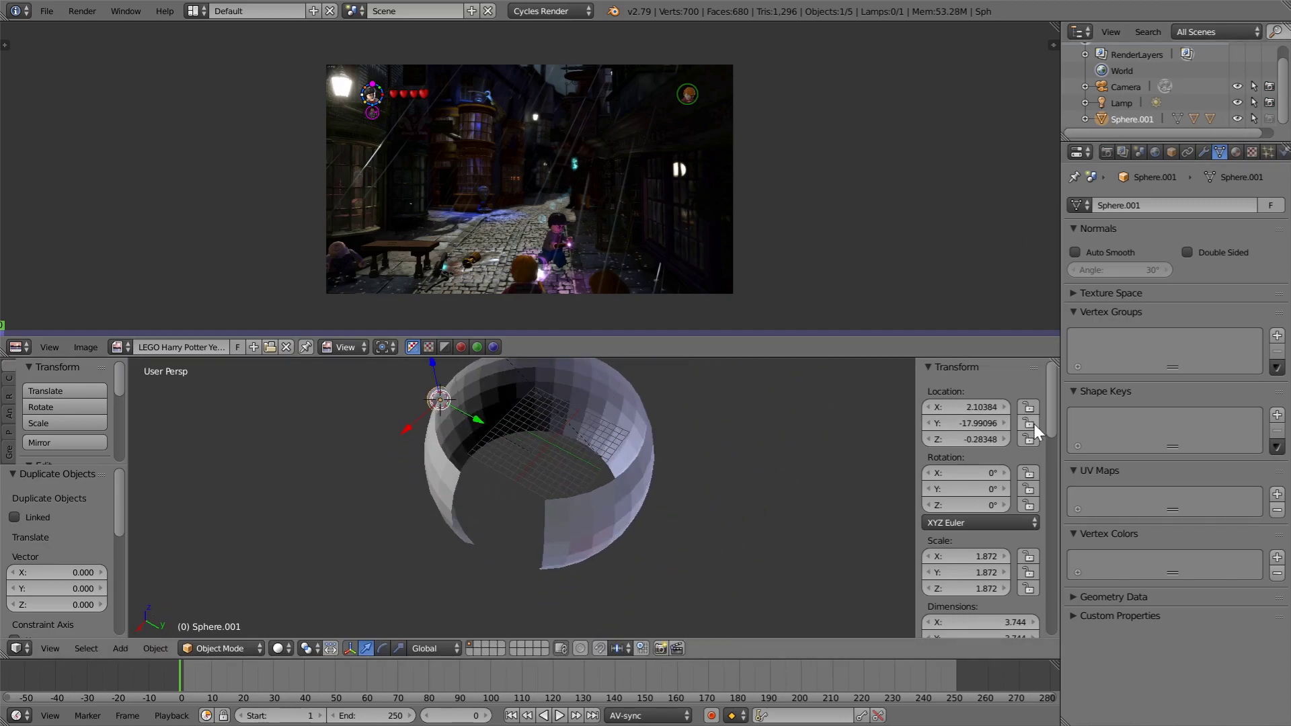
pyautogui.moveTo(955, 505)
pyautogui.mouseDown()
pyautogui.moveTo(1002, 505)
pyautogui.moveTo(931, 505)
pyautogui.mouseUp()
pyautogui.press('Escape')
pyautogui.scroll(4, 426, 416)
pyautogui.scroll(-3, 538, 430)
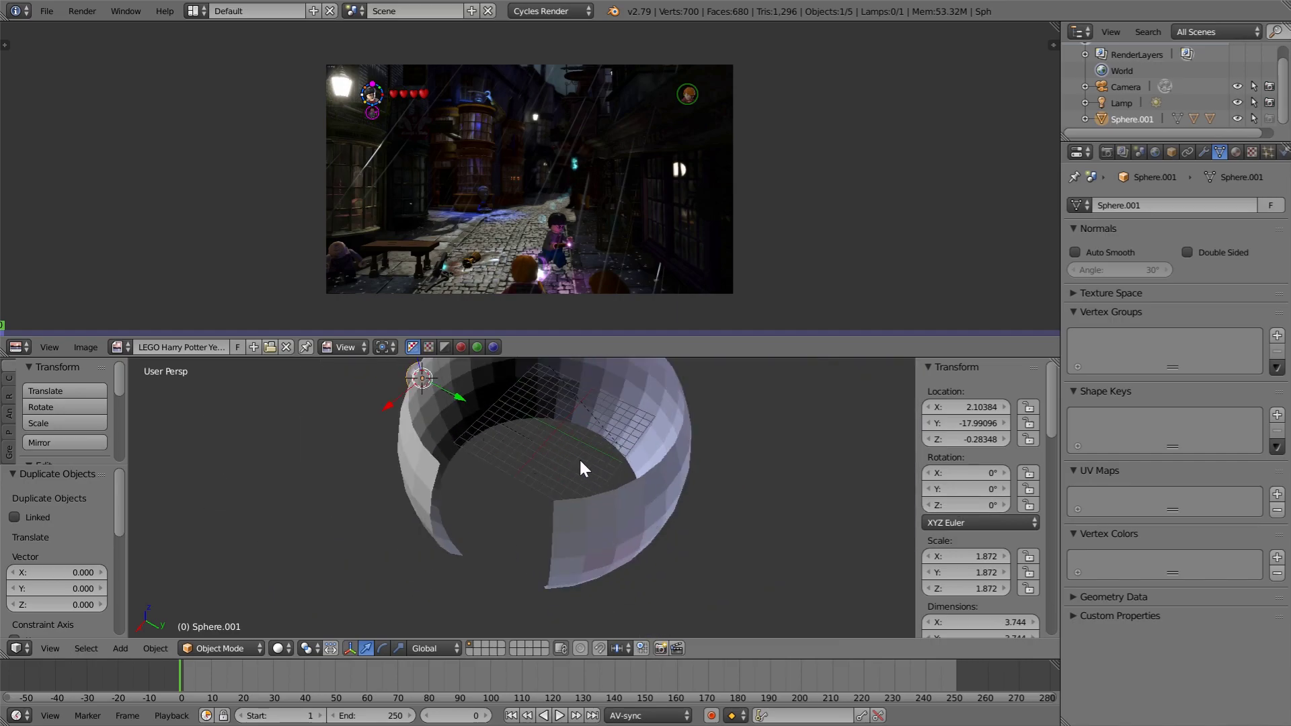
pyautogui.scroll(-5, 633, 477)
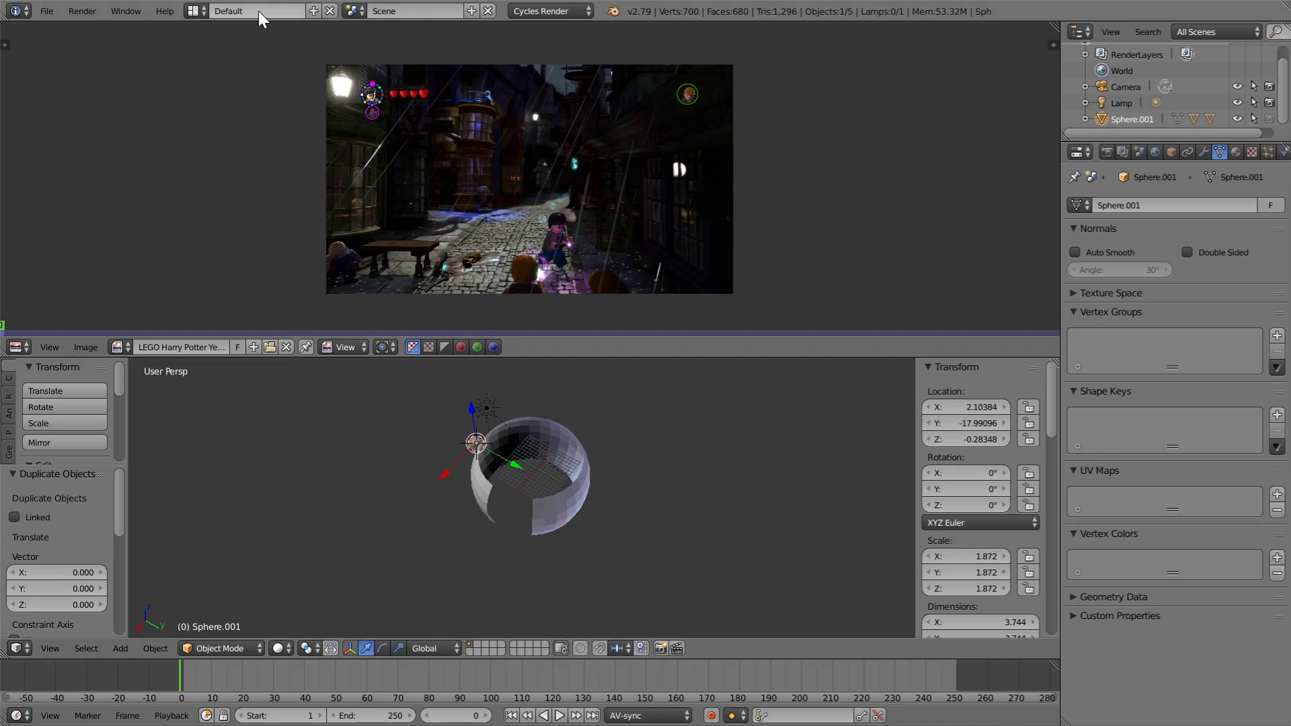
# Step: Switch to the Video Editing layout and start adding an image strip from the D:\Editing Videos\Blender\Intro folder
pyautogui.click(194, 11)
pyautogui.click(267, 162)
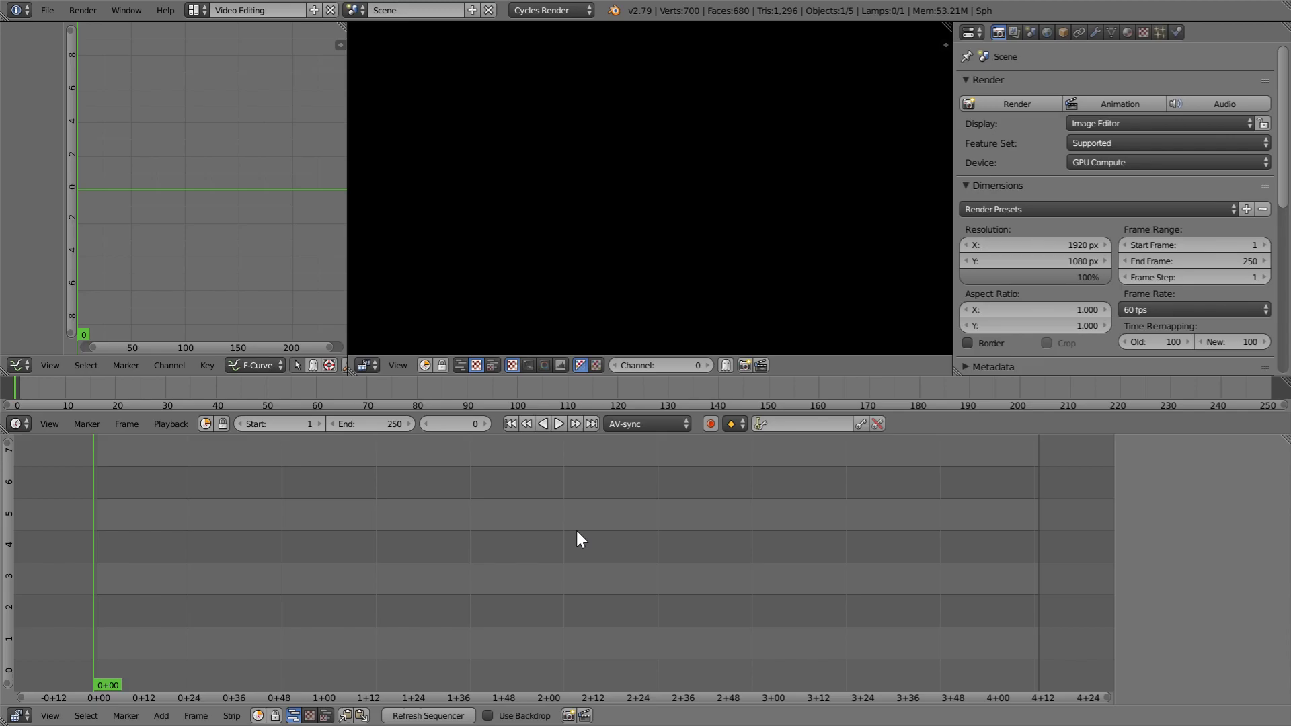
pyautogui.hotkey('shift', 'a')
pyautogui.click(543, 574)
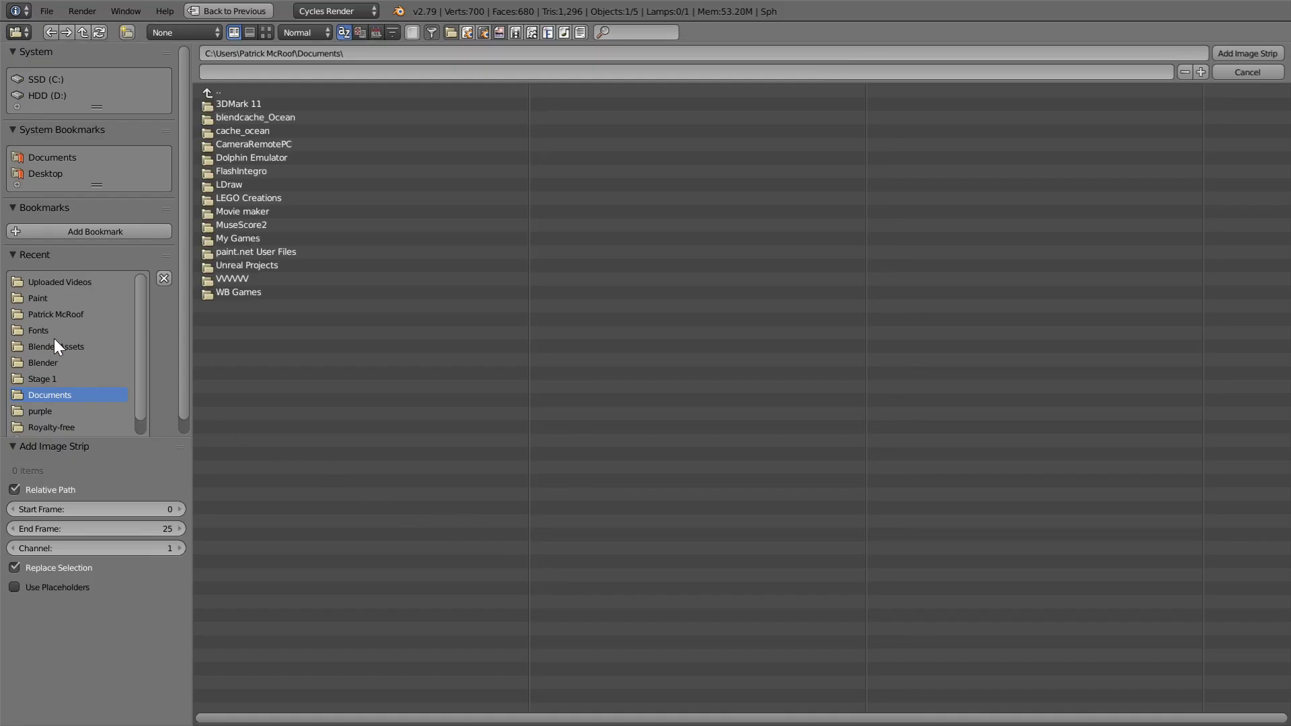
pyautogui.click(43, 364)
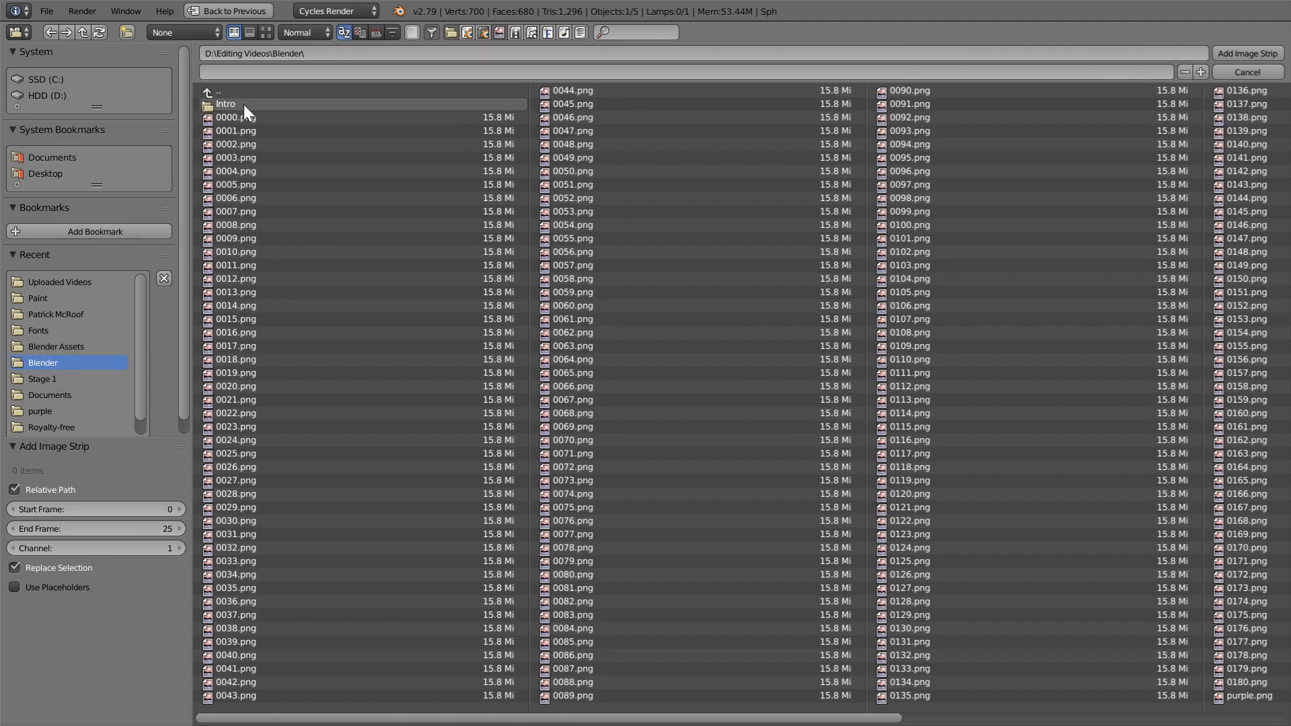
pyautogui.scroll(-10, 855, 394)
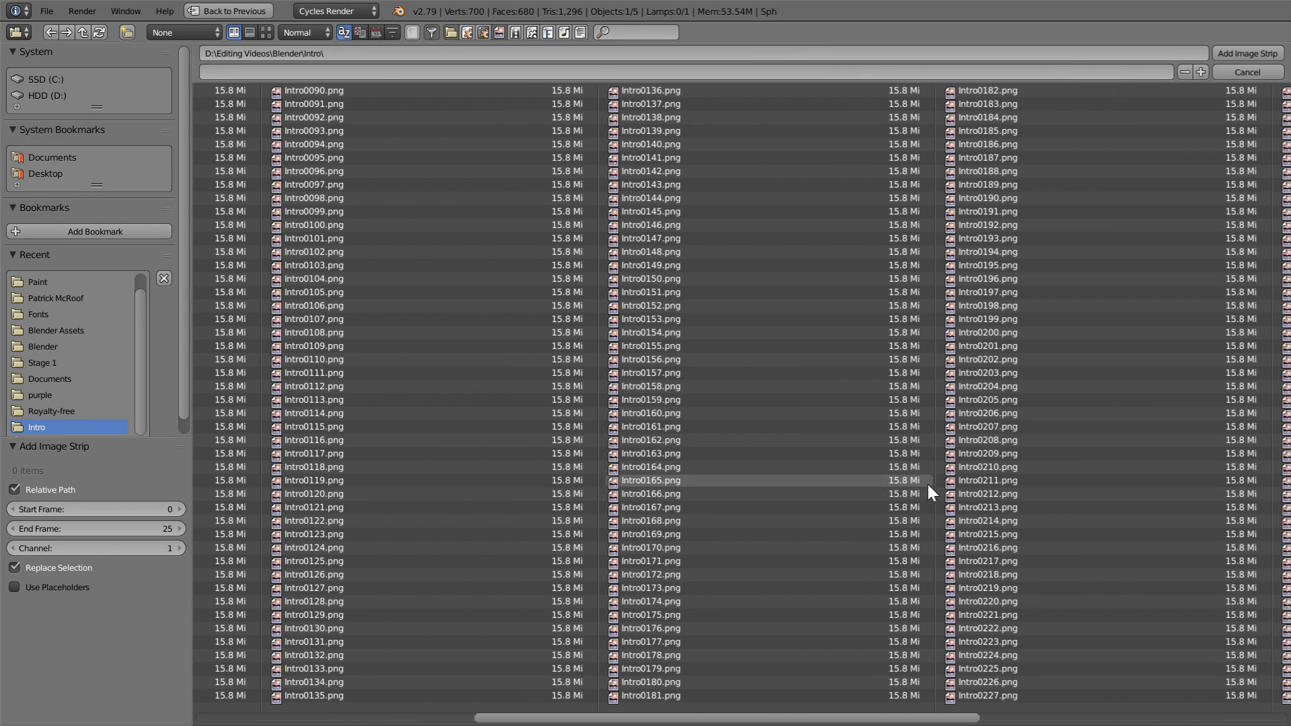
# Step: Try to select the whole Intro image sequence starting from its last files
pyautogui.scroll(-5, 863, 525)
pyautogui.moveTo(1165, 656); pyautogui.dragTo(235, 94)
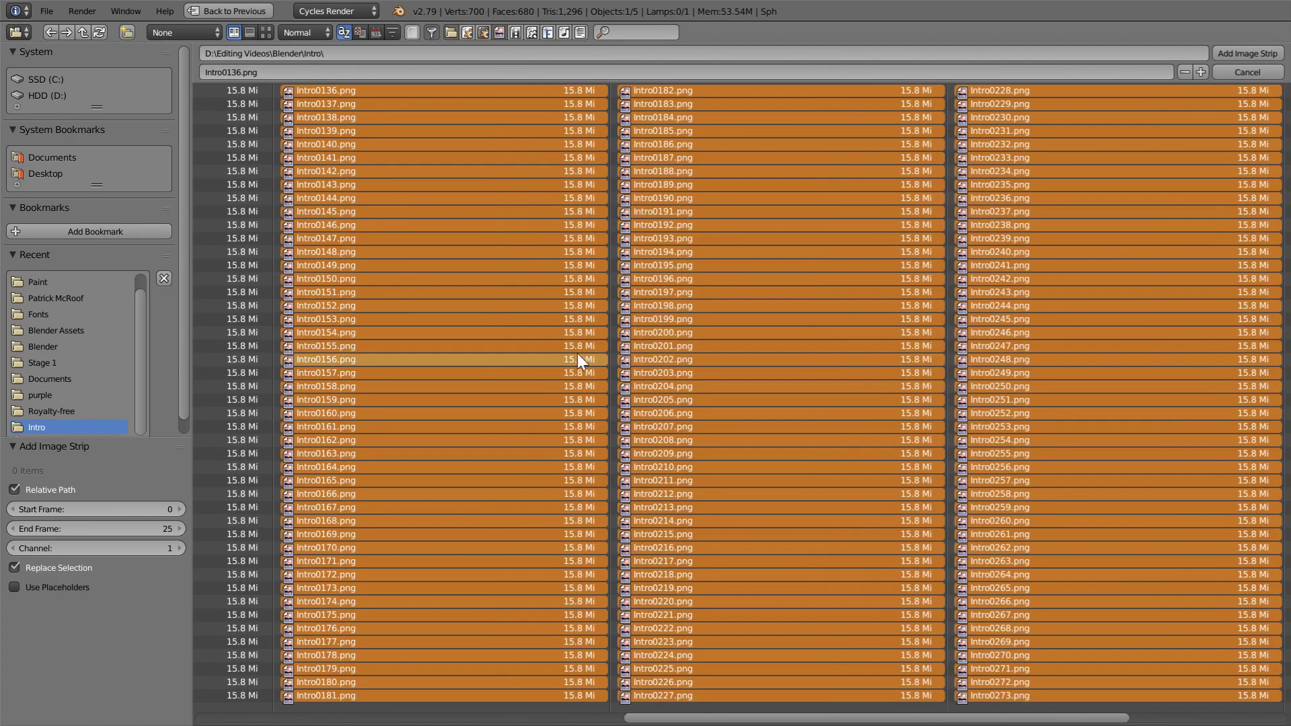
pyautogui.moveTo(489, 535); pyautogui.dragTo(1080, 688, button='middle')
pyautogui.moveTo(1081, 693); pyautogui.dragTo(3, 6)
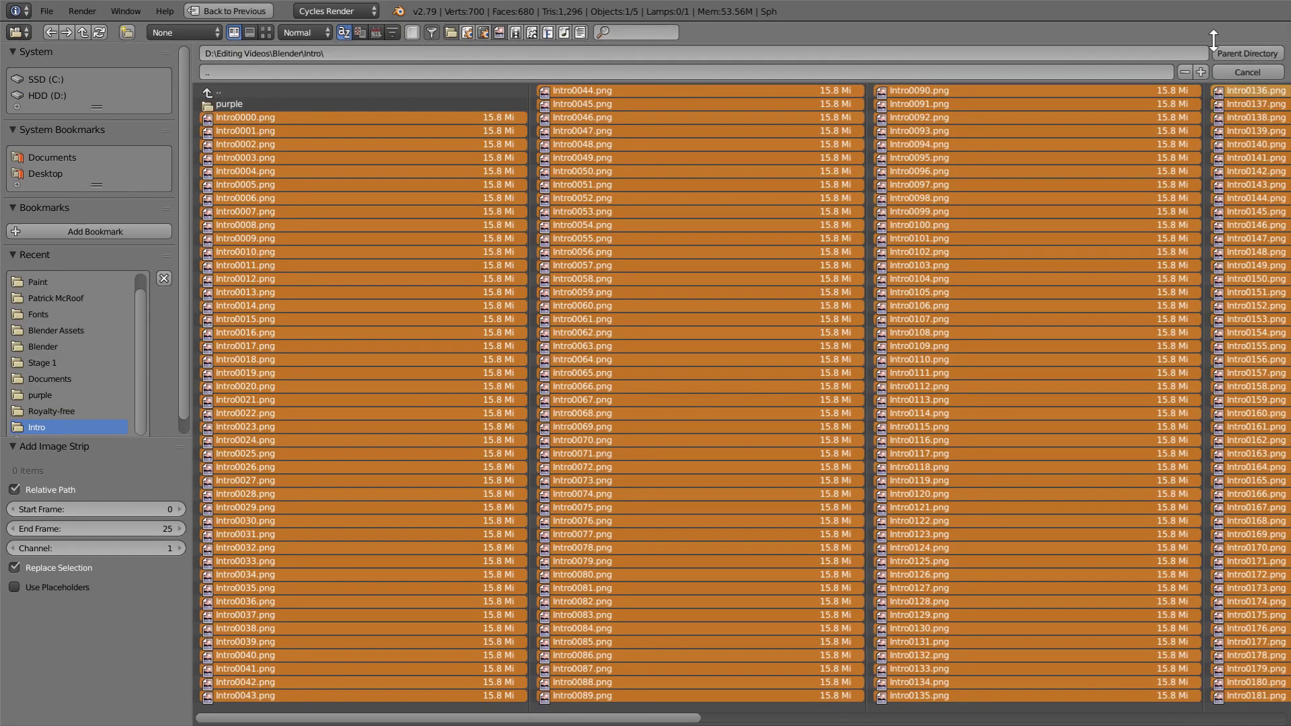
pyautogui.click(1231, 55)
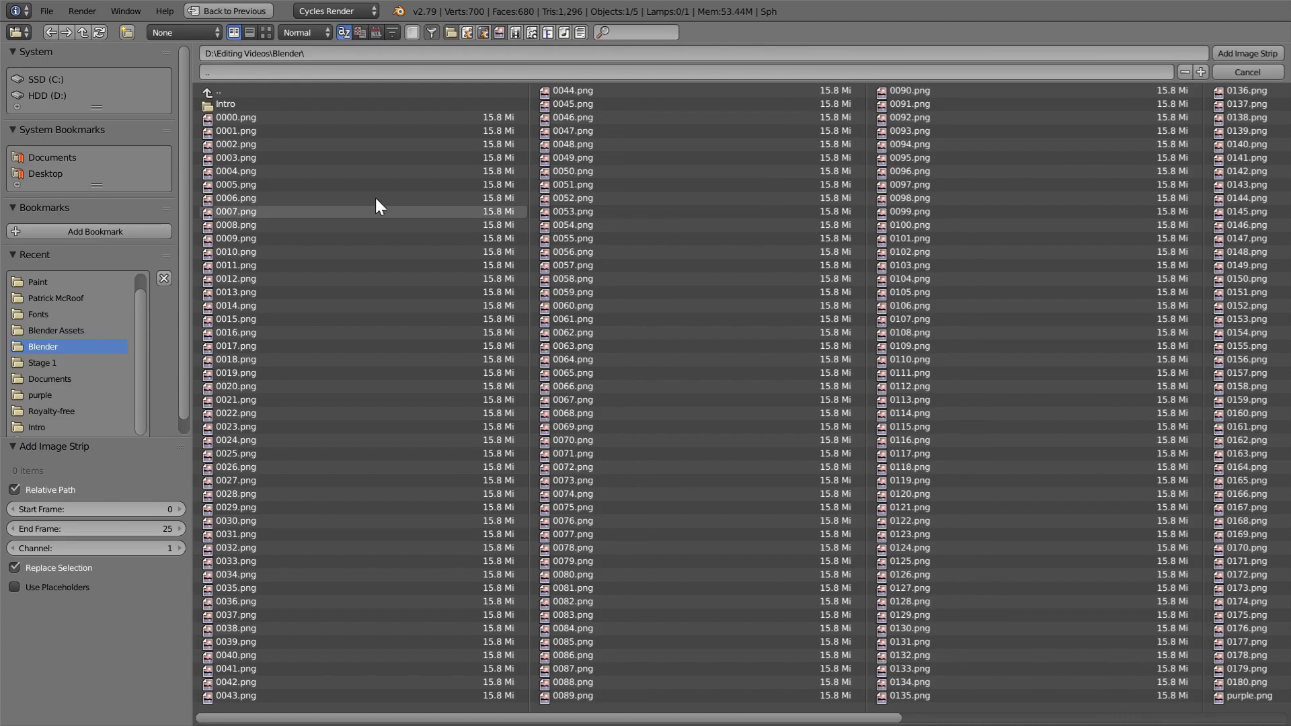
pyautogui.click(272, 102)
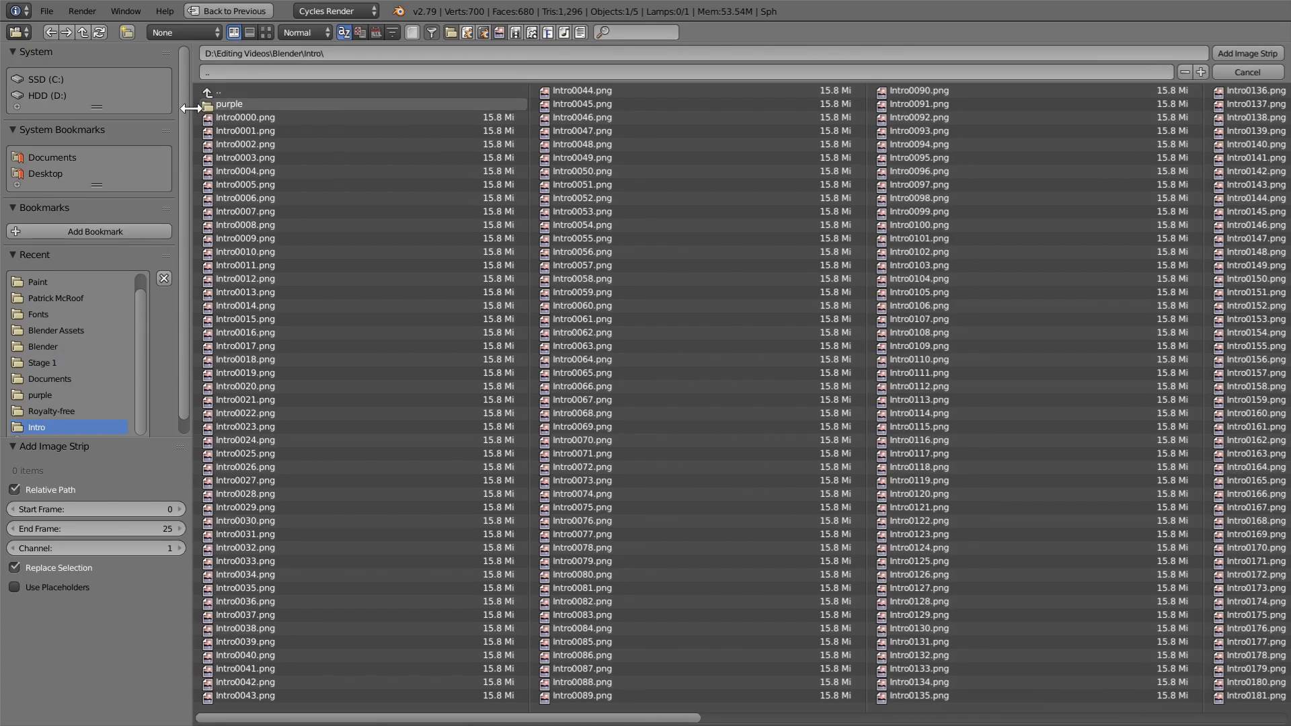
# Step: Select Intro0000.png through Intro0283.png and add them as an image strip at frame 0
pyautogui.moveTo(195, 116); pyautogui.dragTo(1251, 703)
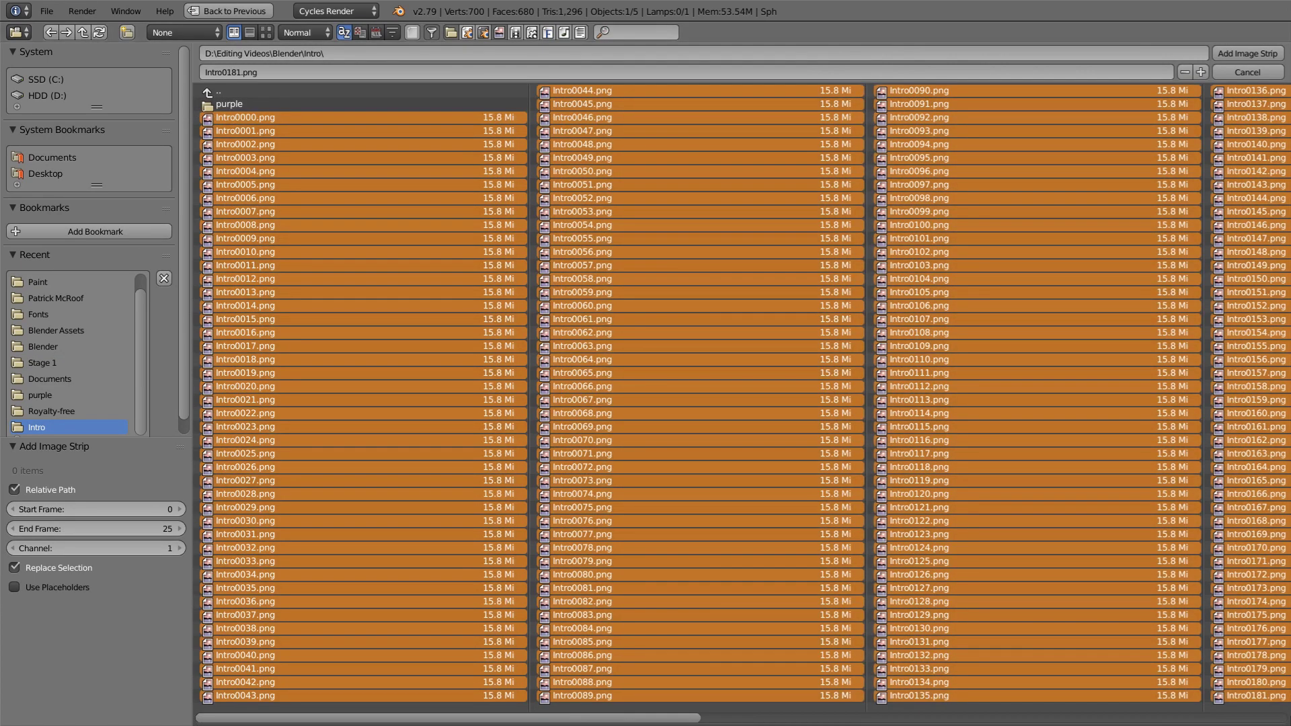
pyautogui.moveTo(369, 718); pyautogui.dragTo(802, 719)
pyautogui.moveTo(680, 704); pyautogui.dragTo(1271, 95)
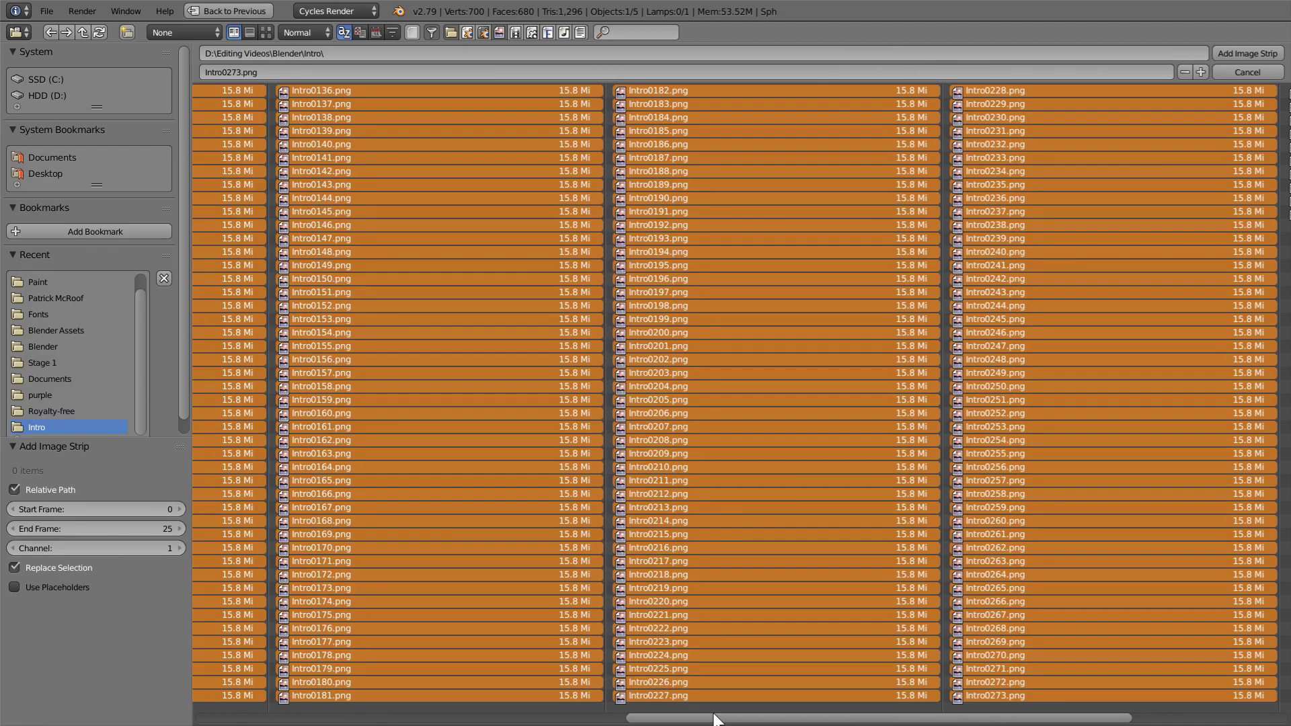
pyautogui.moveTo(713, 719); pyautogui.dragTo(965, 700)
pyautogui.moveTo(1122, 519); pyautogui.dragTo(1099, 375)
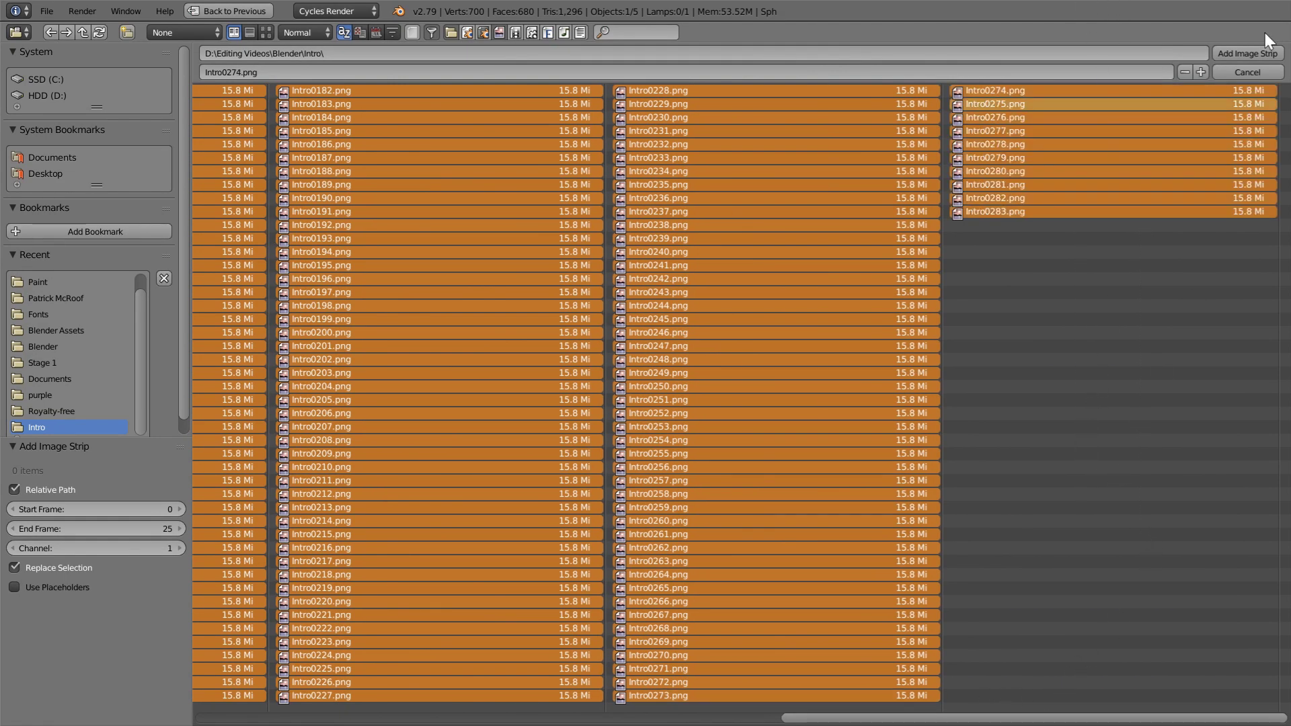
pyautogui.scroll(-3, 623, 572)
# Step: Set the Intro image strip's blend mode to Alpha Over
pyautogui.click(1214, 505)
pyautogui.click(1222, 400)
pyautogui.click(1225, 504)
pyautogui.click(1221, 418)
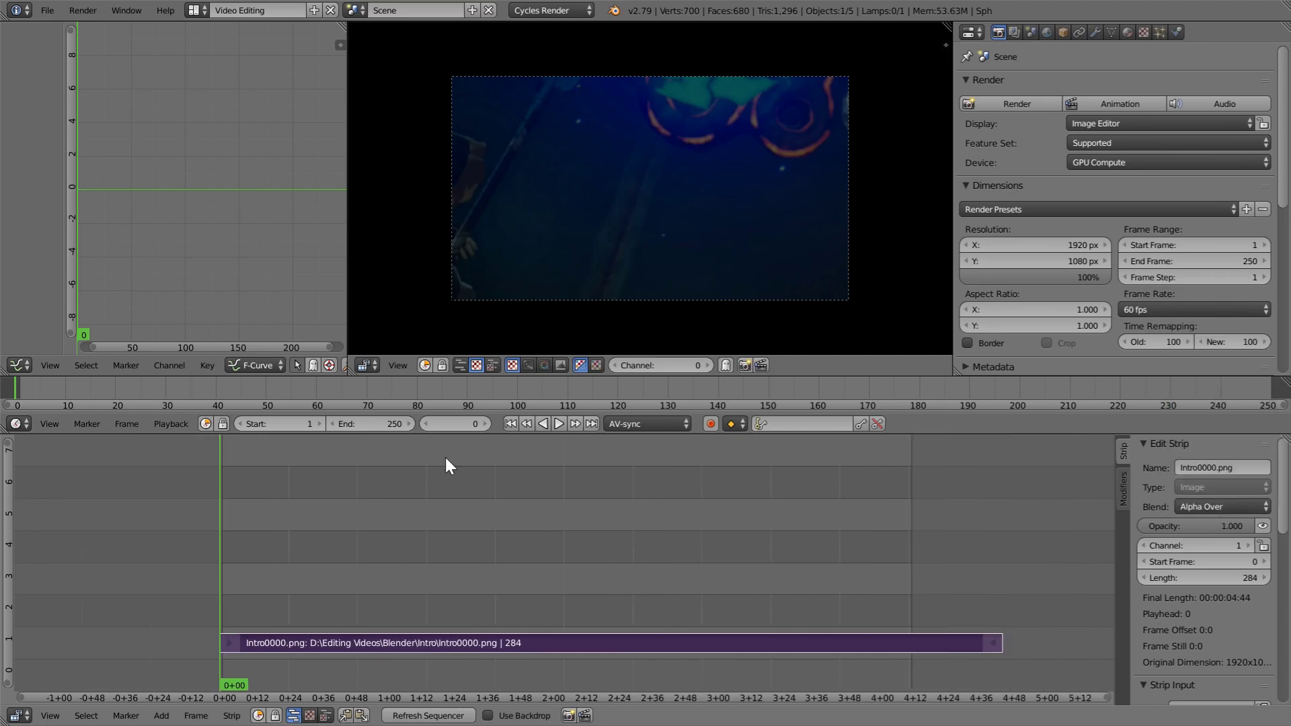
# Step: Set the scene's end frame to 1330 and move the Intro image strip to channel 10
pyautogui.moveTo(371, 424); pyautogui.dragTo(289, 424)
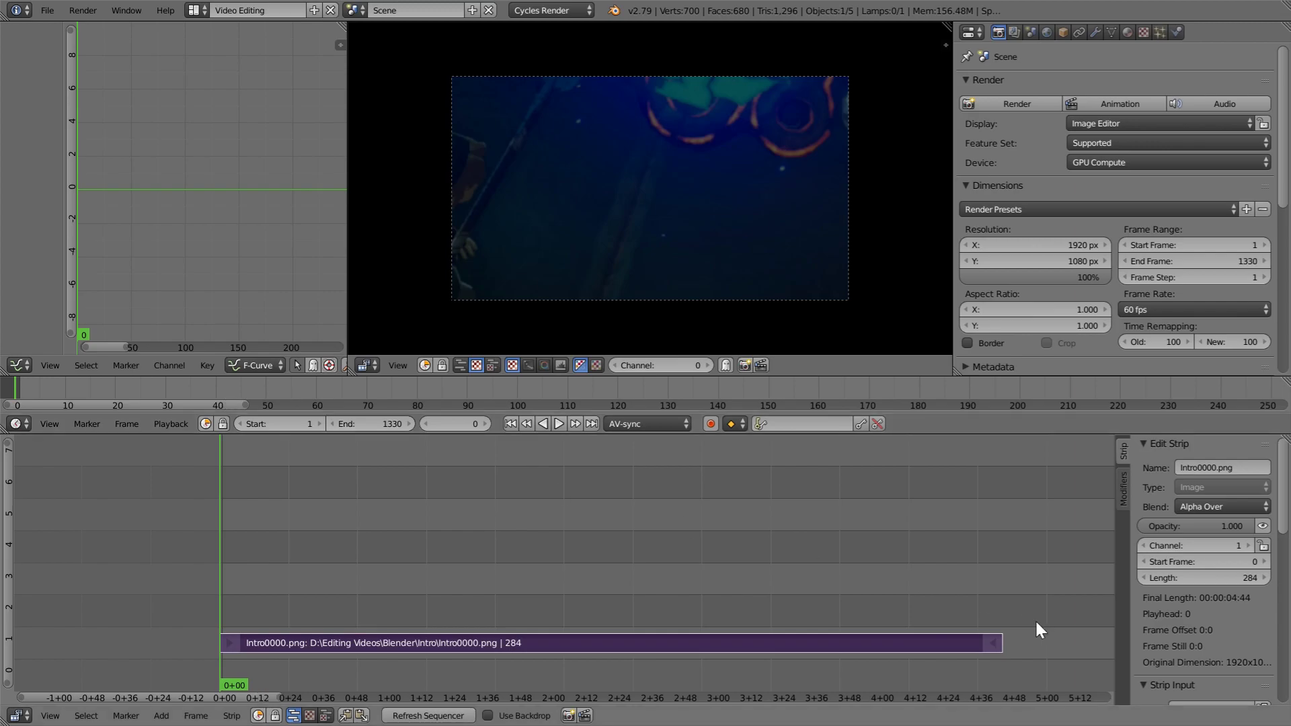
pyautogui.moveTo(1189, 545); pyautogui.dragTo(1283, 546)
pyautogui.scroll(-3, 473, 560)
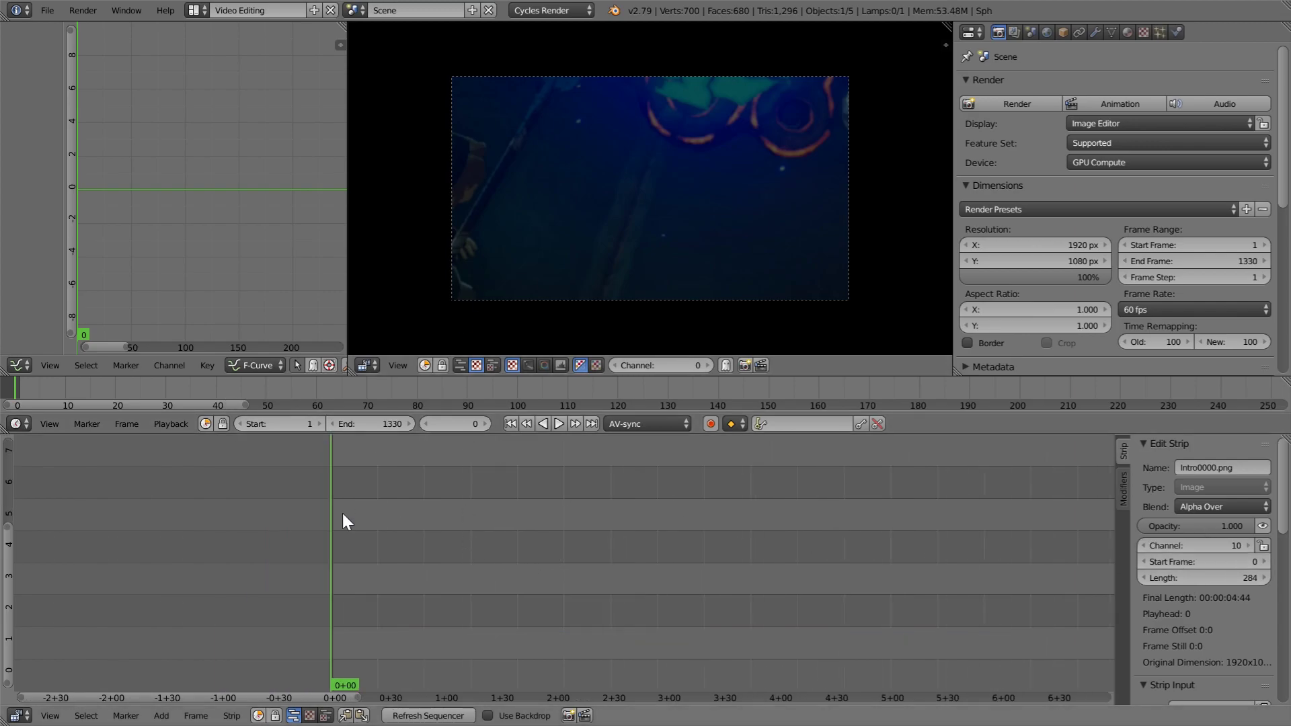
pyautogui.hotkey('alt', 'a')
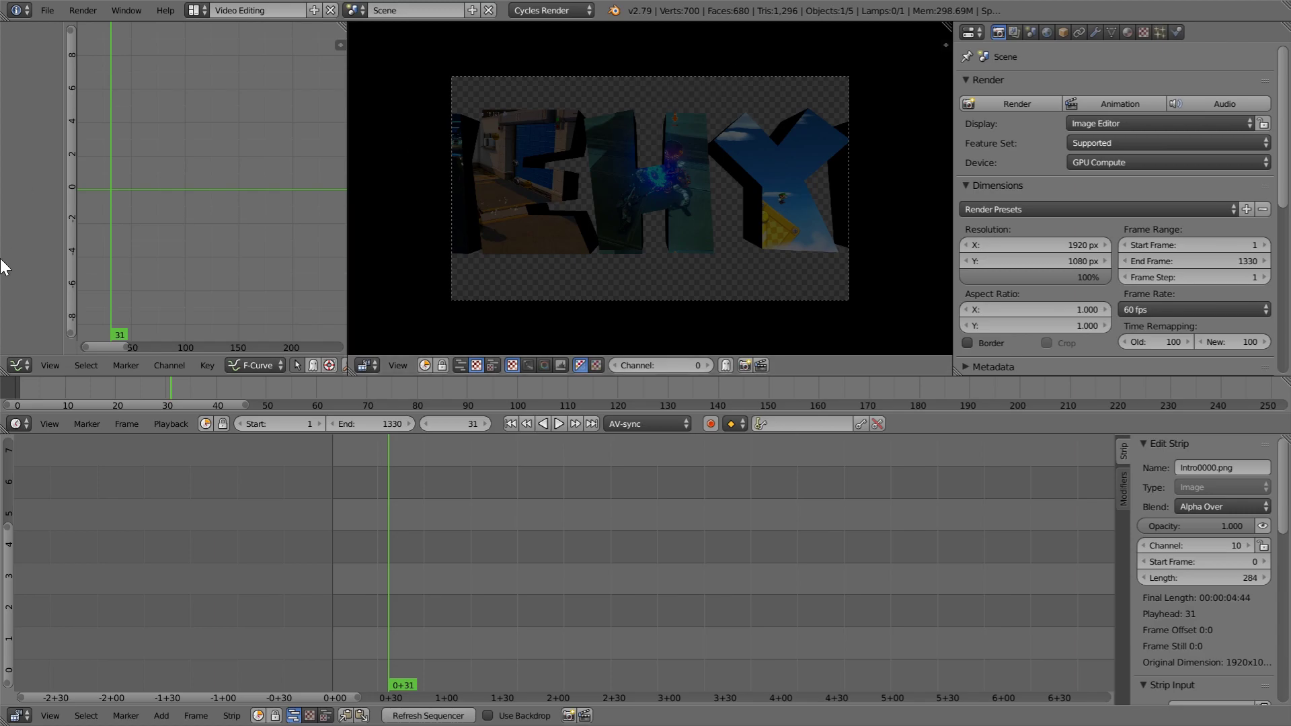
# Step: Add Introbg0000-0300.mp4 as a movie strip at frame 0 and preview it behind the intro images at several frames
pyautogui.click(309, 522)
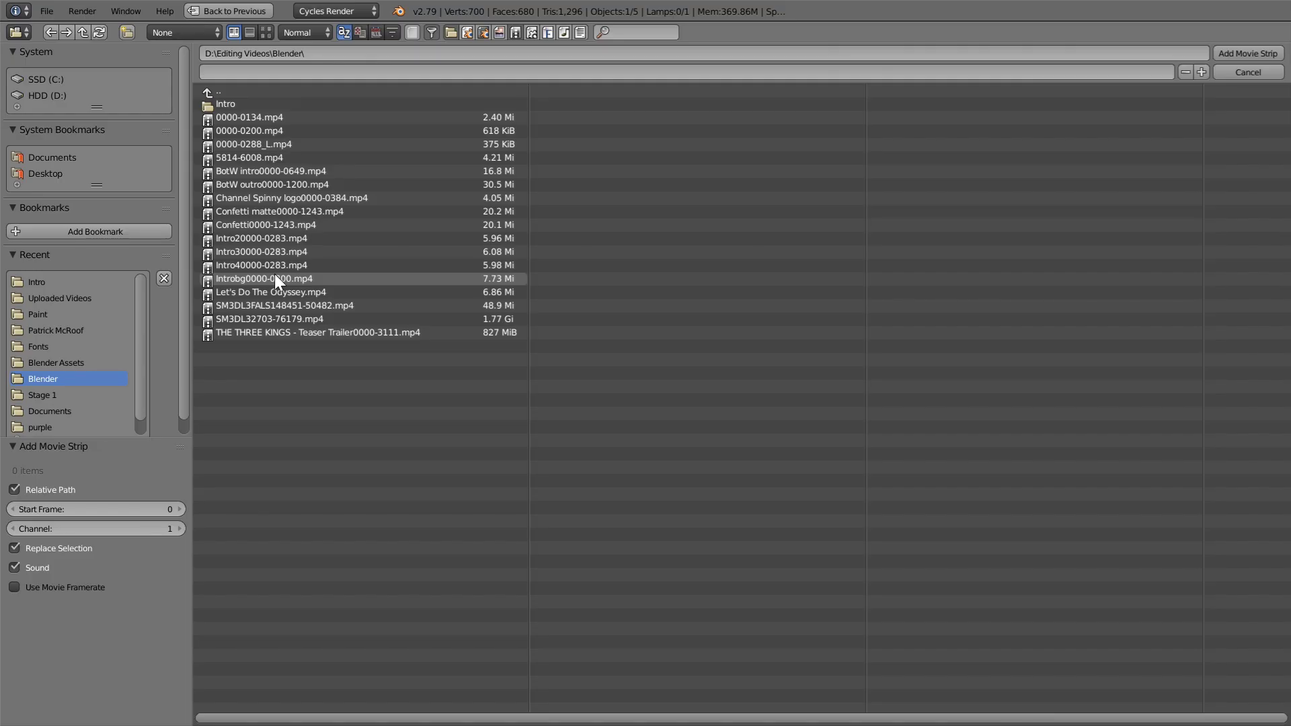
pyautogui.doubleClick(274, 273)
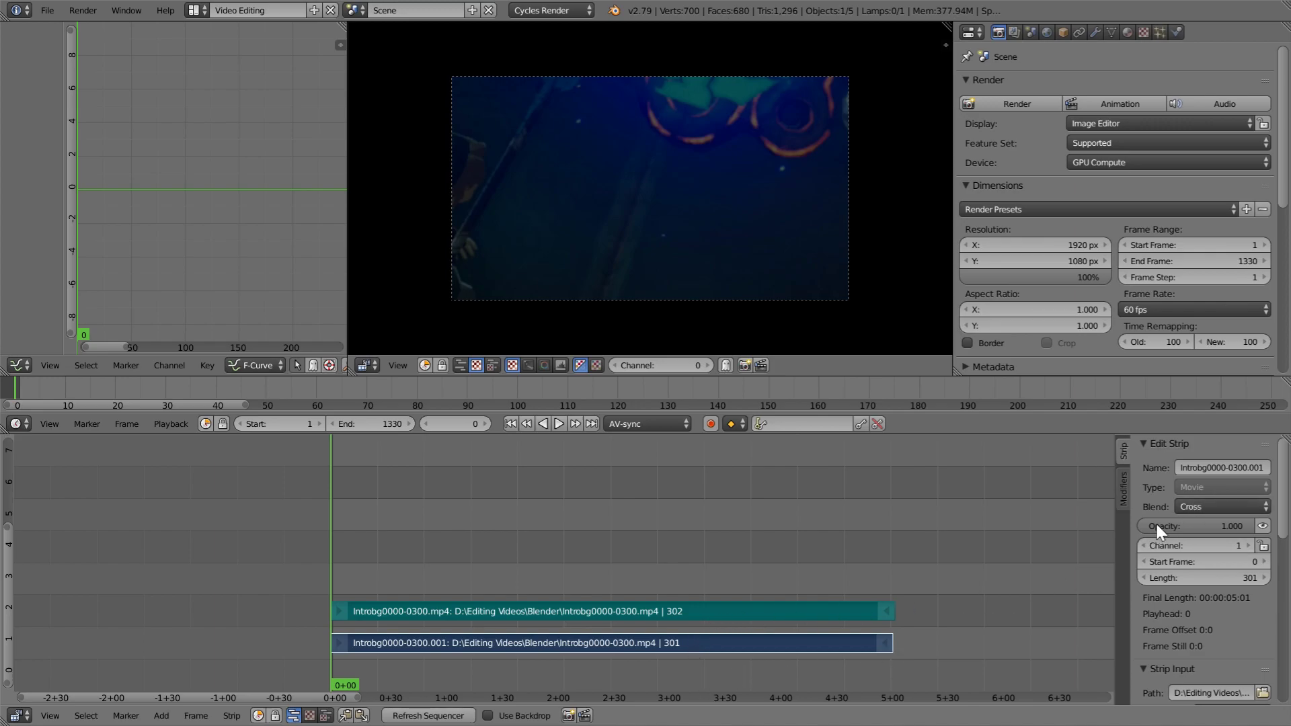
pyautogui.click(559, 576)
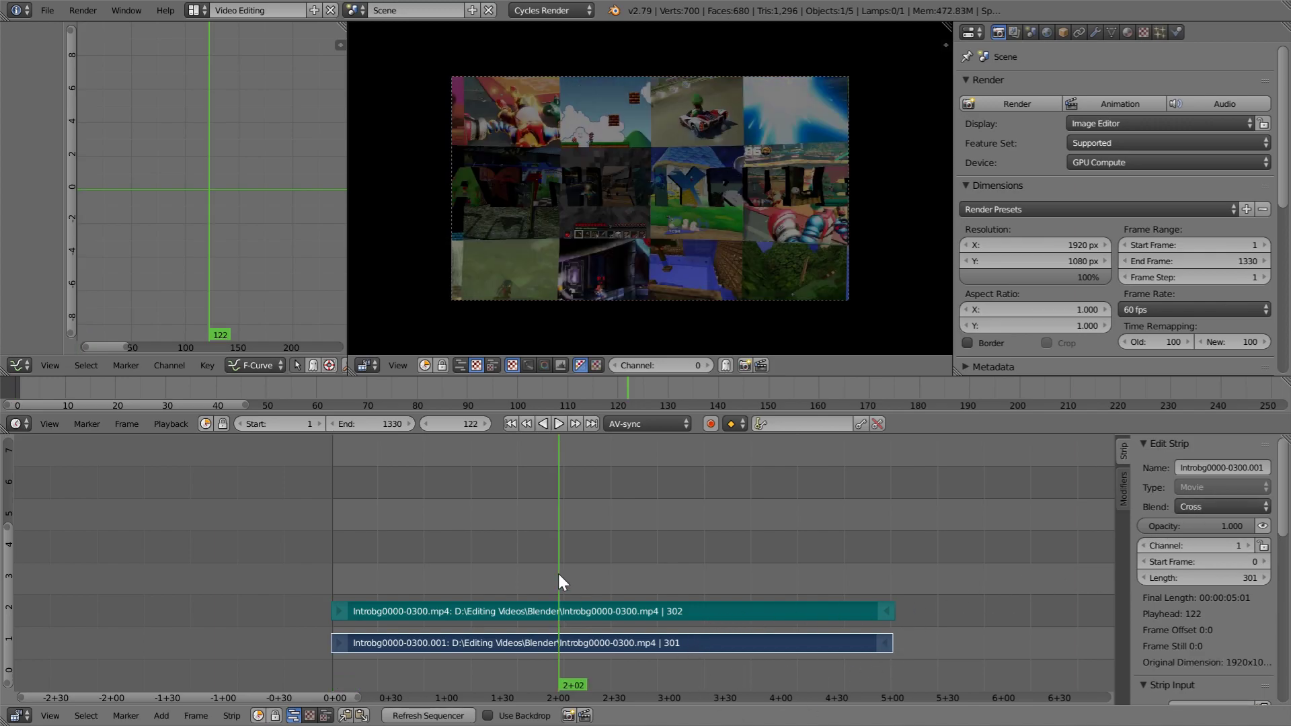
pyautogui.click(692, 647)
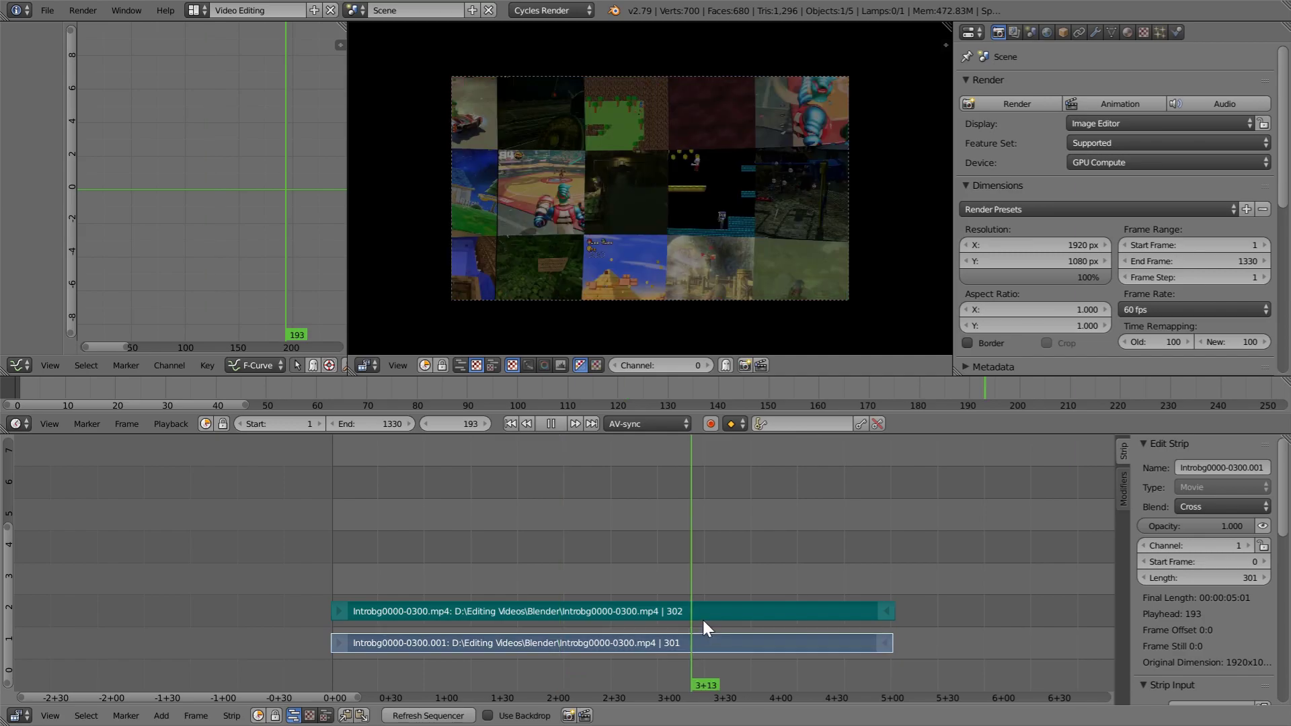
pyautogui.click(604, 628)
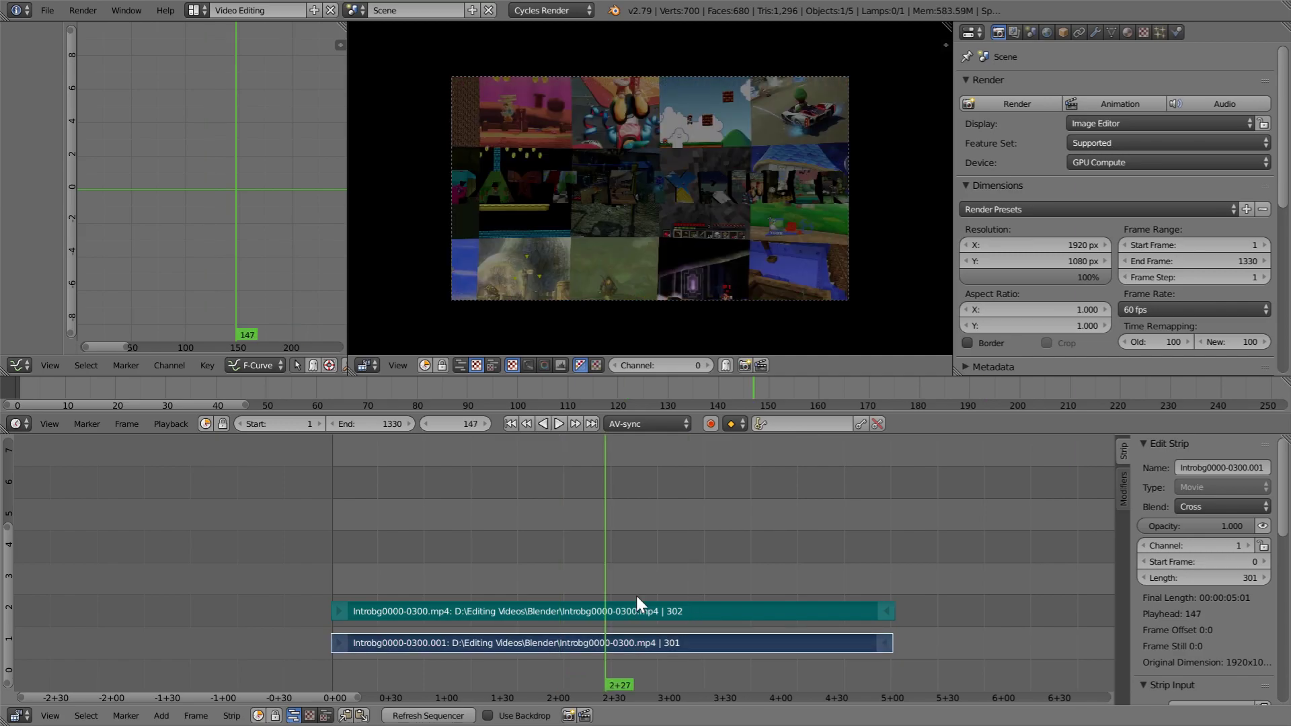
pyautogui.click(680, 583)
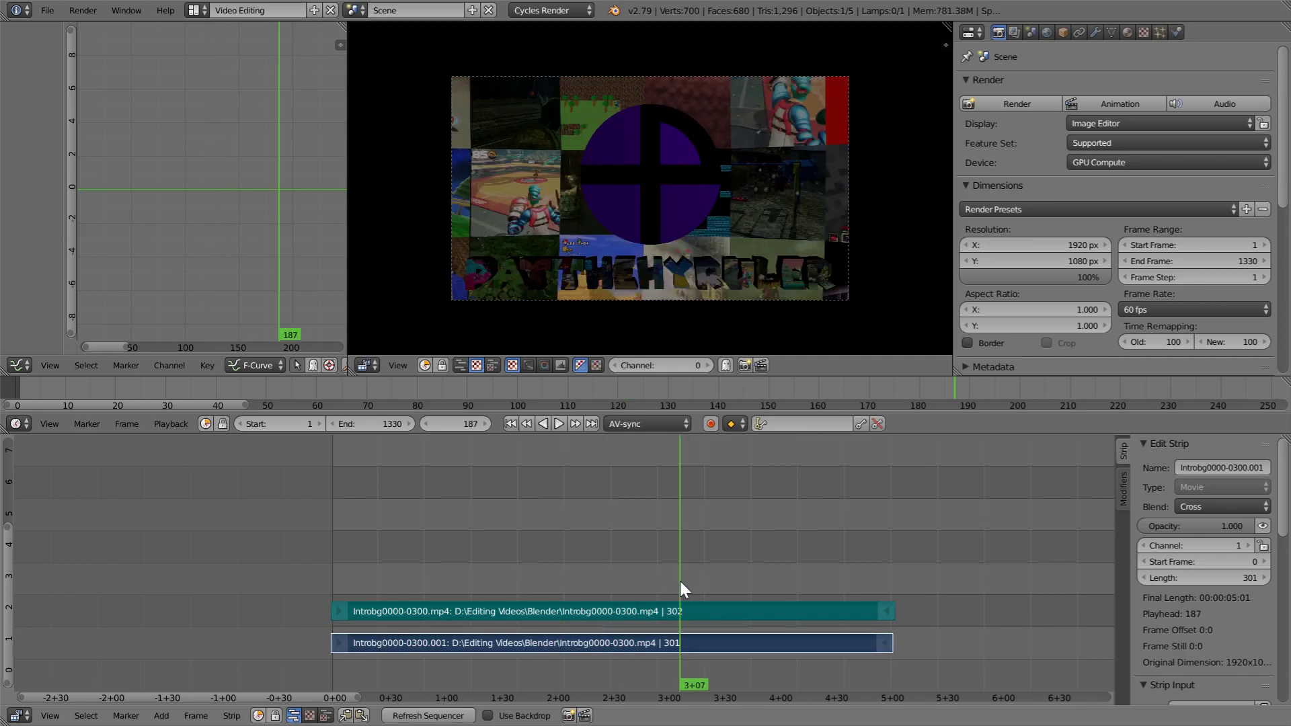
# Step: Move the Introbg sound strip to channel 3 and try to add an effect strip
pyautogui.rightClick(678, 612)
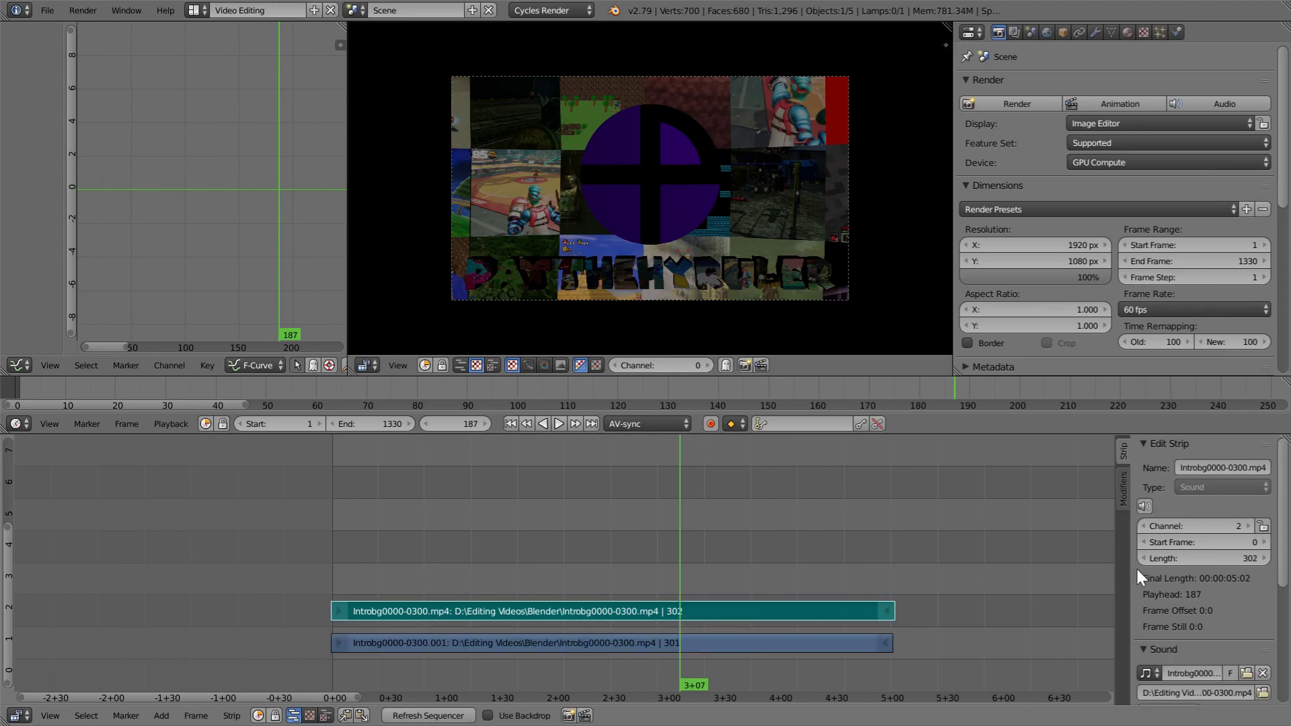
pyautogui.click(1247, 526)
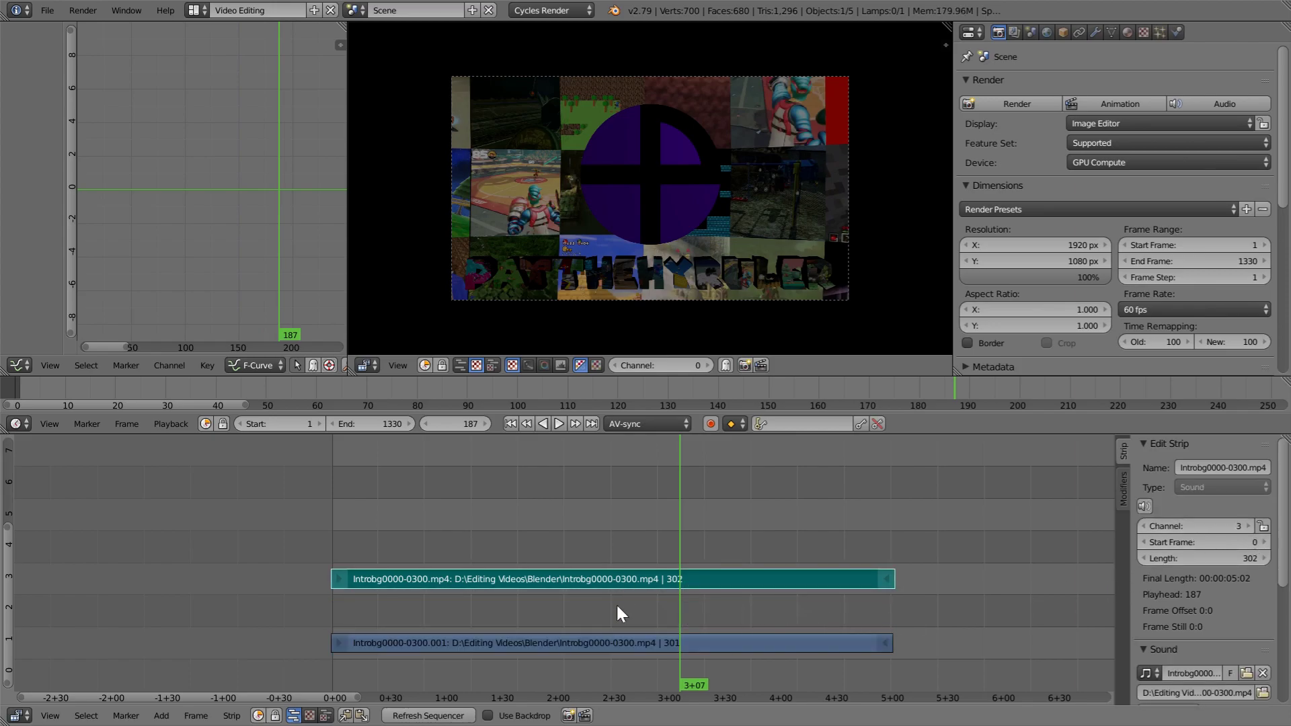
pyautogui.press('r')
pyautogui.press('r')
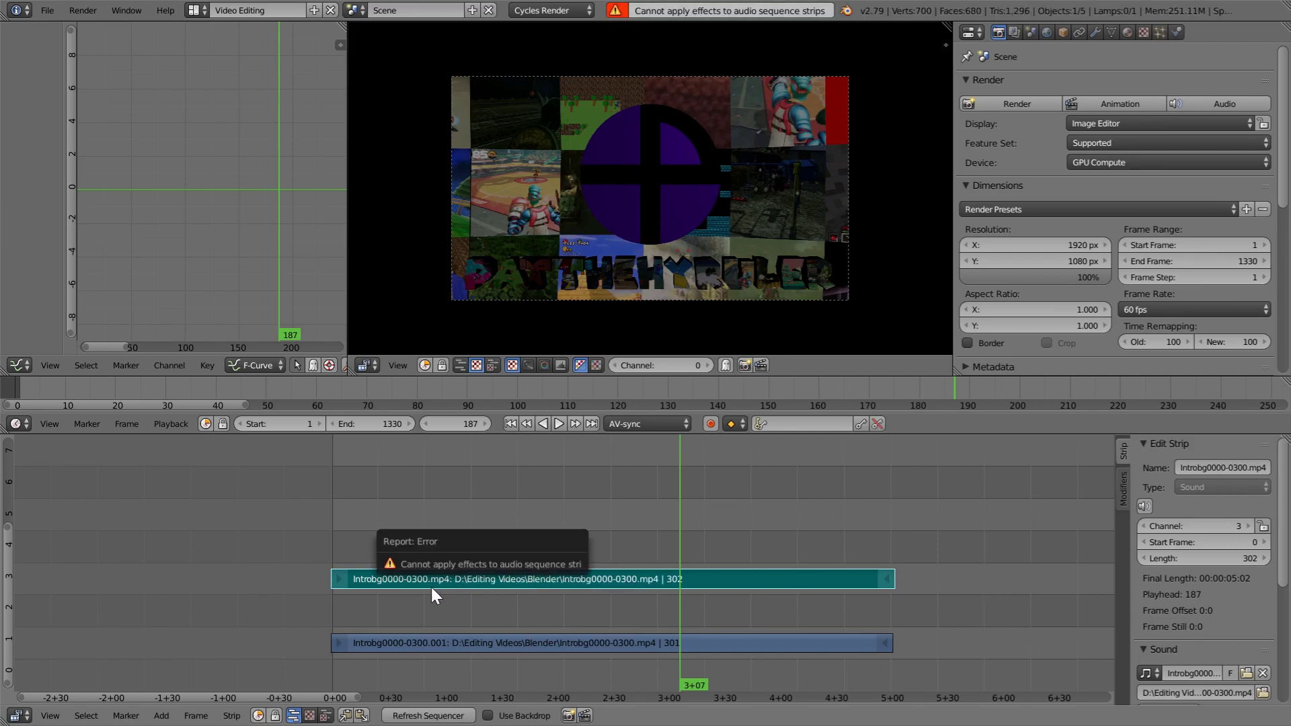
# Step: Delete the Introbg sound strip on channel 3
pyautogui.moveTo(691, 589); pyautogui.dragTo(707, 649, button='middle')
pyautogui.press('x')
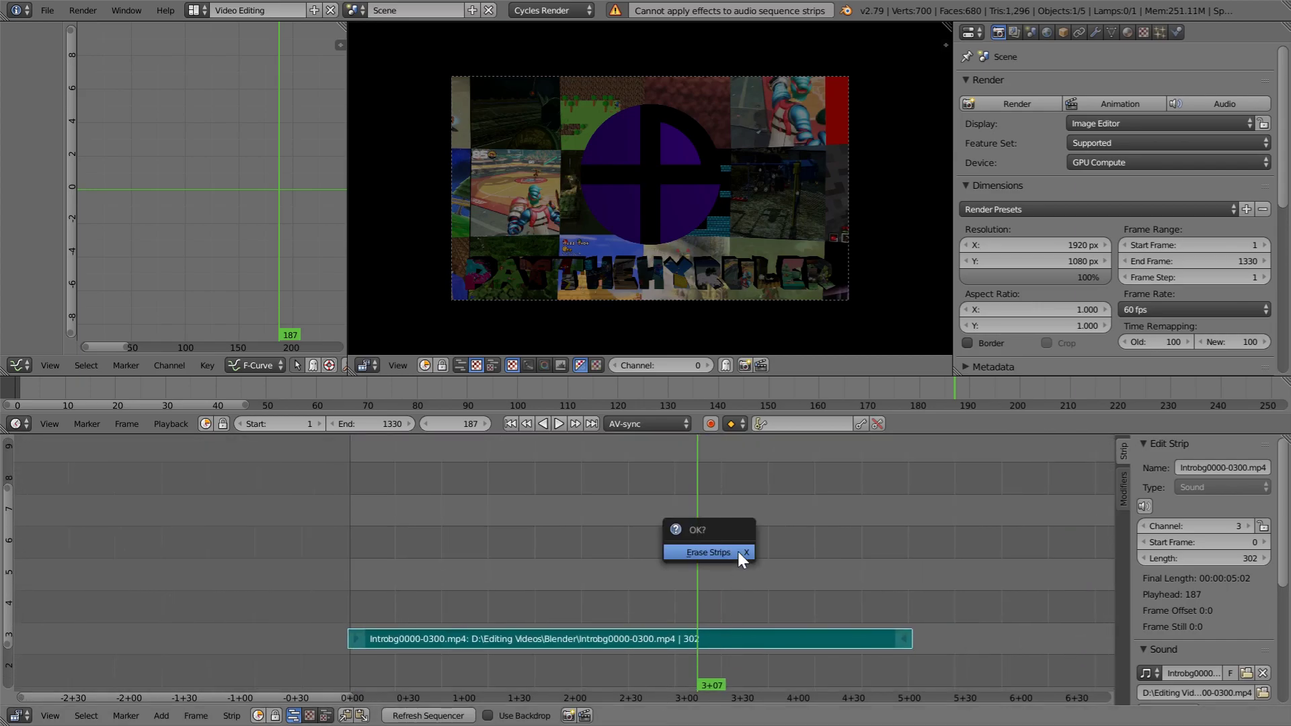
pyautogui.click(727, 548)
# Step: Move the Intro image strip down to channel 5, keeping its start at frame 0
pyautogui.moveTo(727, 549)
pyautogui.mouseDown(button='middle')
pyautogui.moveTo(737, 606)
pyautogui.moveTo(652, 517)
pyautogui.mouseUp(button='middle')
pyautogui.press('n')
pyautogui.rightClick(679, 501)
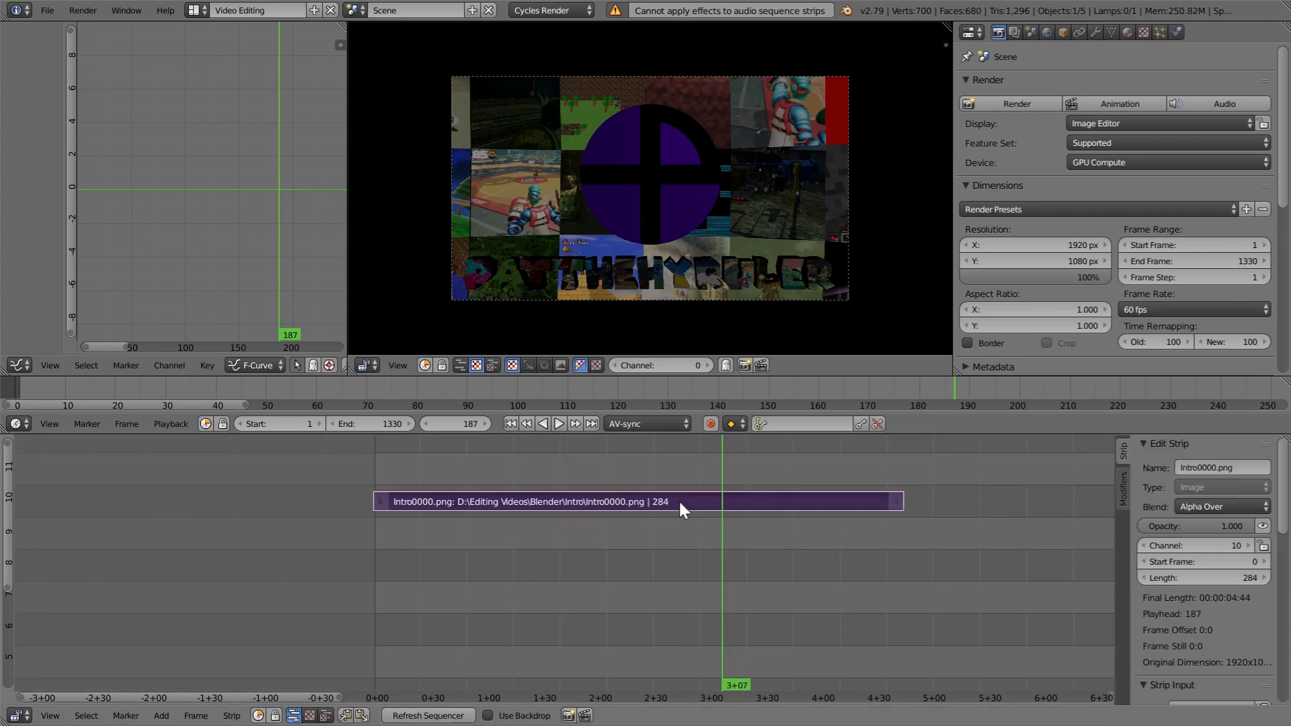
pyautogui.press('g')
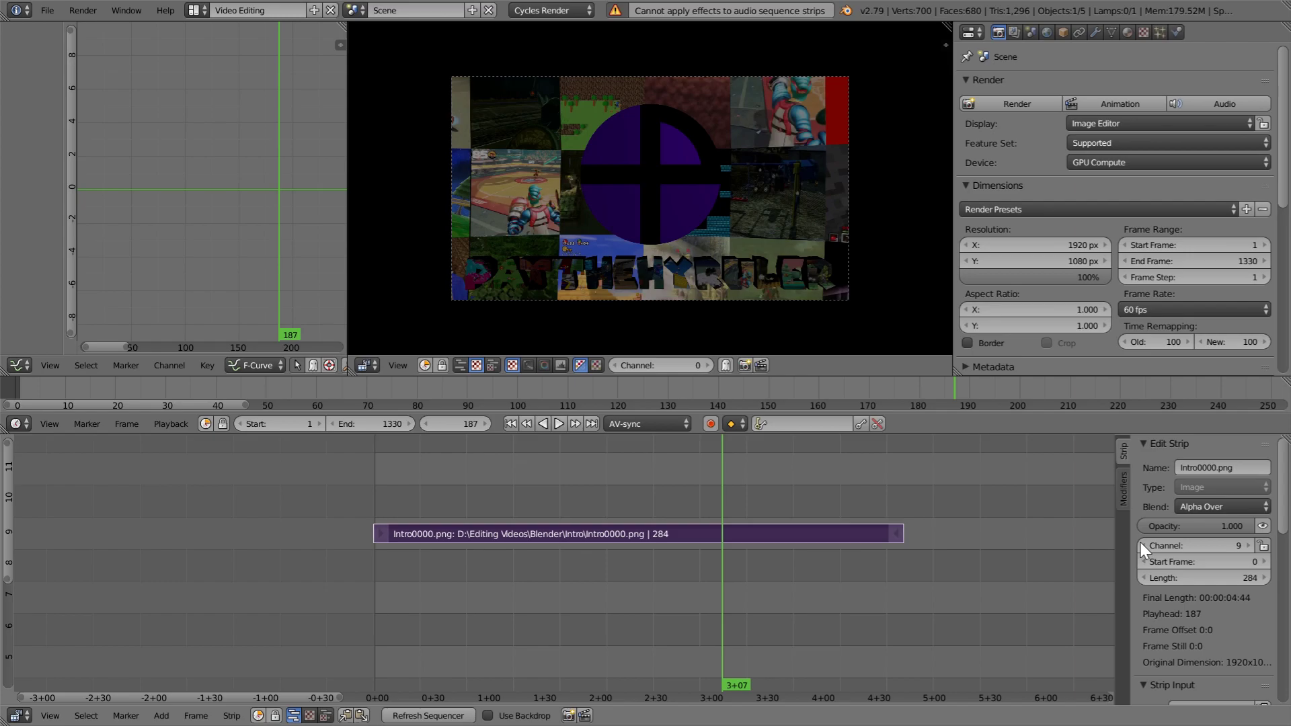
pyautogui.click(504, 578)
pyautogui.moveTo(504, 577); pyautogui.dragTo(459, 435, button='middle')
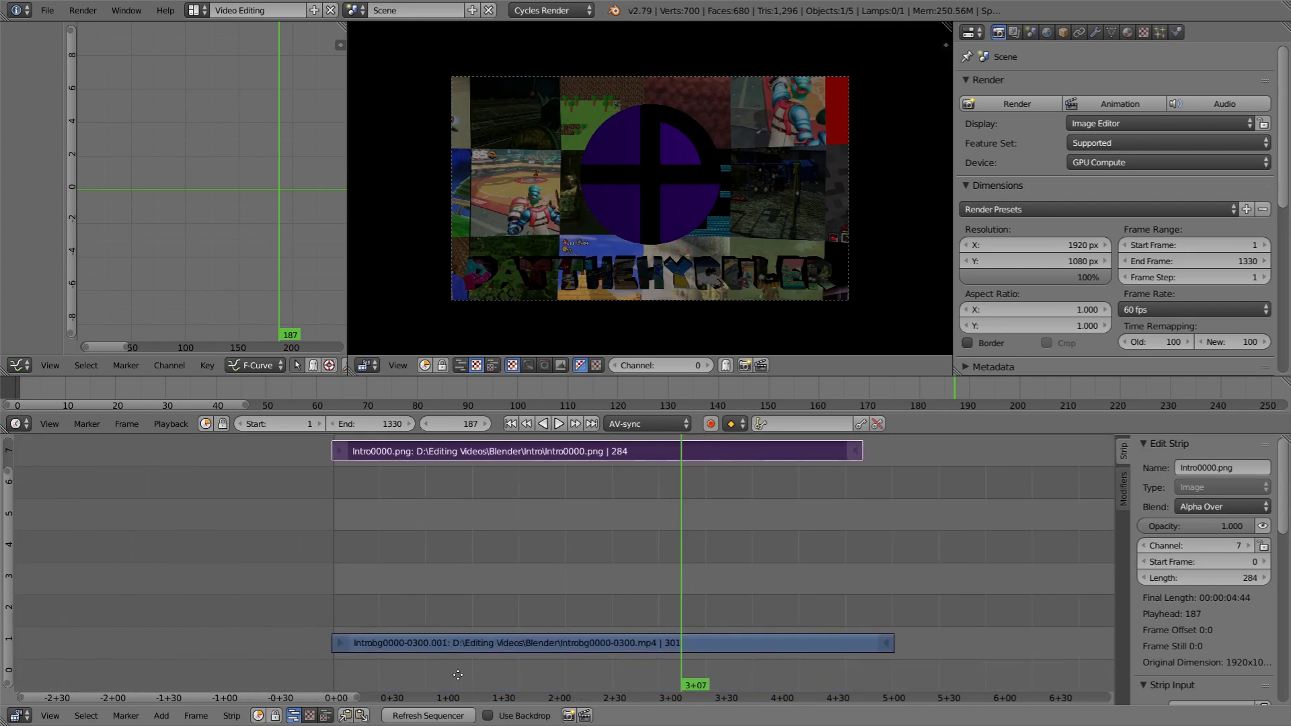
pyautogui.click(1145, 549)
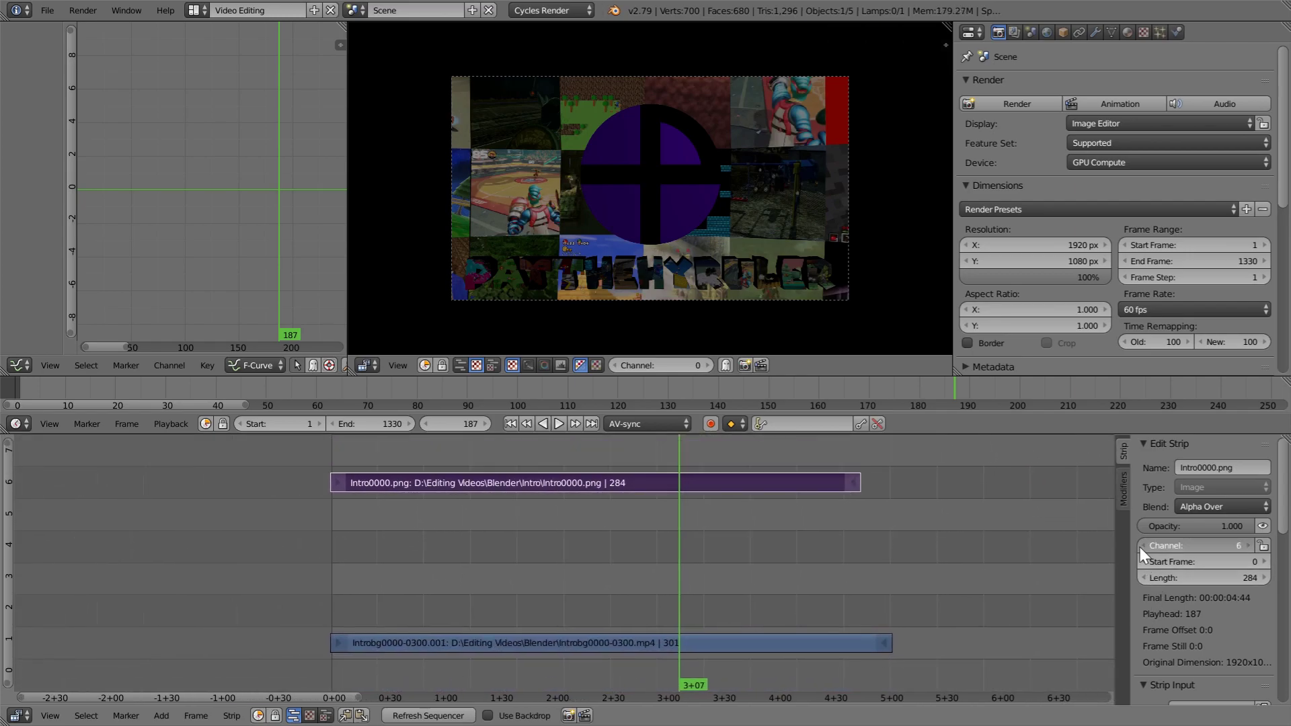
pyautogui.click(1144, 549)
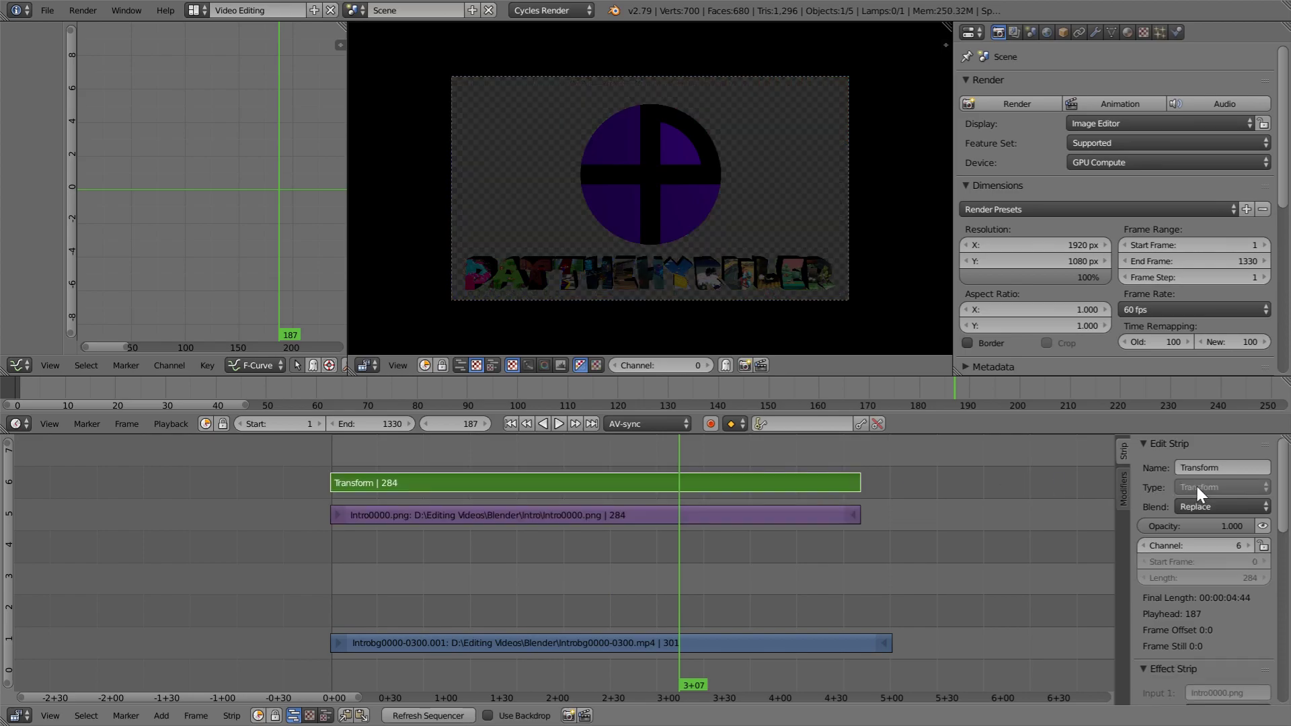
# Step: Try a Transform effect on the Intro images with Alpha Over blending and a vertical position of 8.16, and delete the effect strip
pyautogui.click(1214, 511)
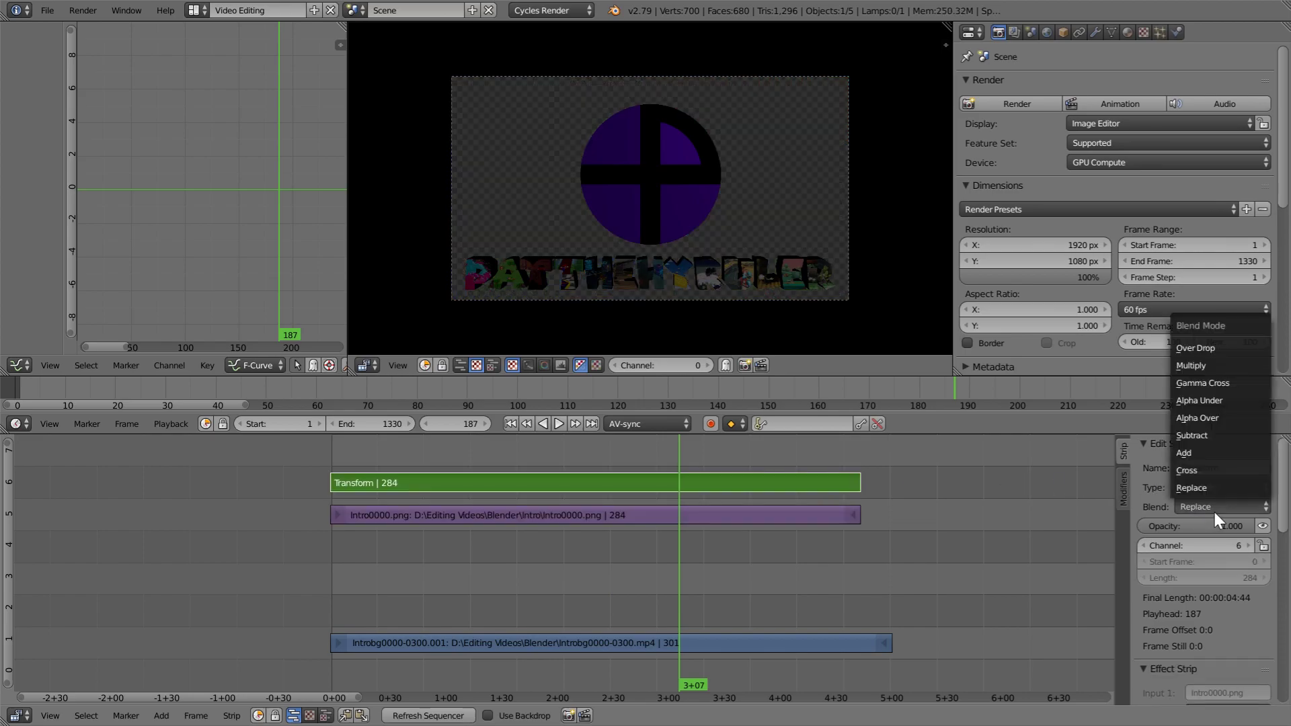
pyautogui.click(1208, 417)
pyautogui.scroll(-3, 1190, 614)
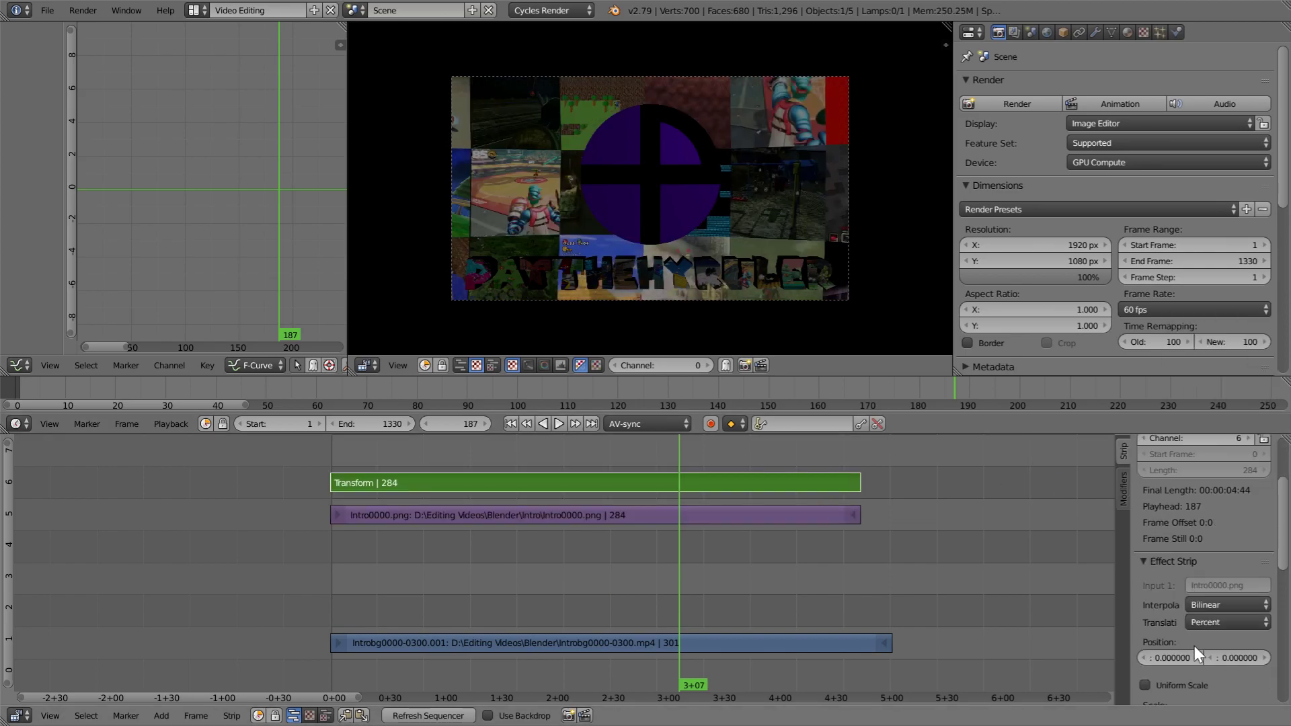
pyautogui.scroll(3, 1193, 622)
pyautogui.scroll(-4, 1221, 636)
pyautogui.scroll(-3, 1227, 662)
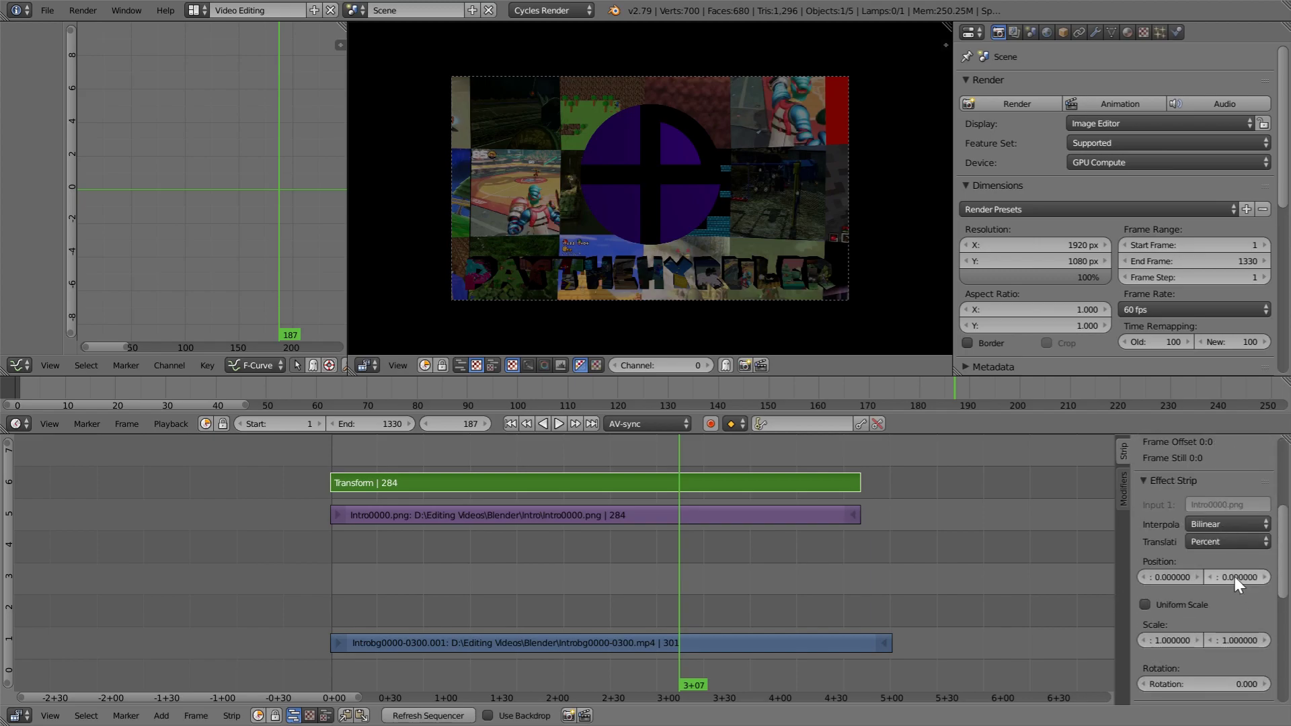
pyautogui.moveTo(1238, 577)
pyautogui.mouseDown()
pyautogui.moveTo(1257, 578)
pyautogui.moveTo(1238, 582)
pyautogui.mouseUp()
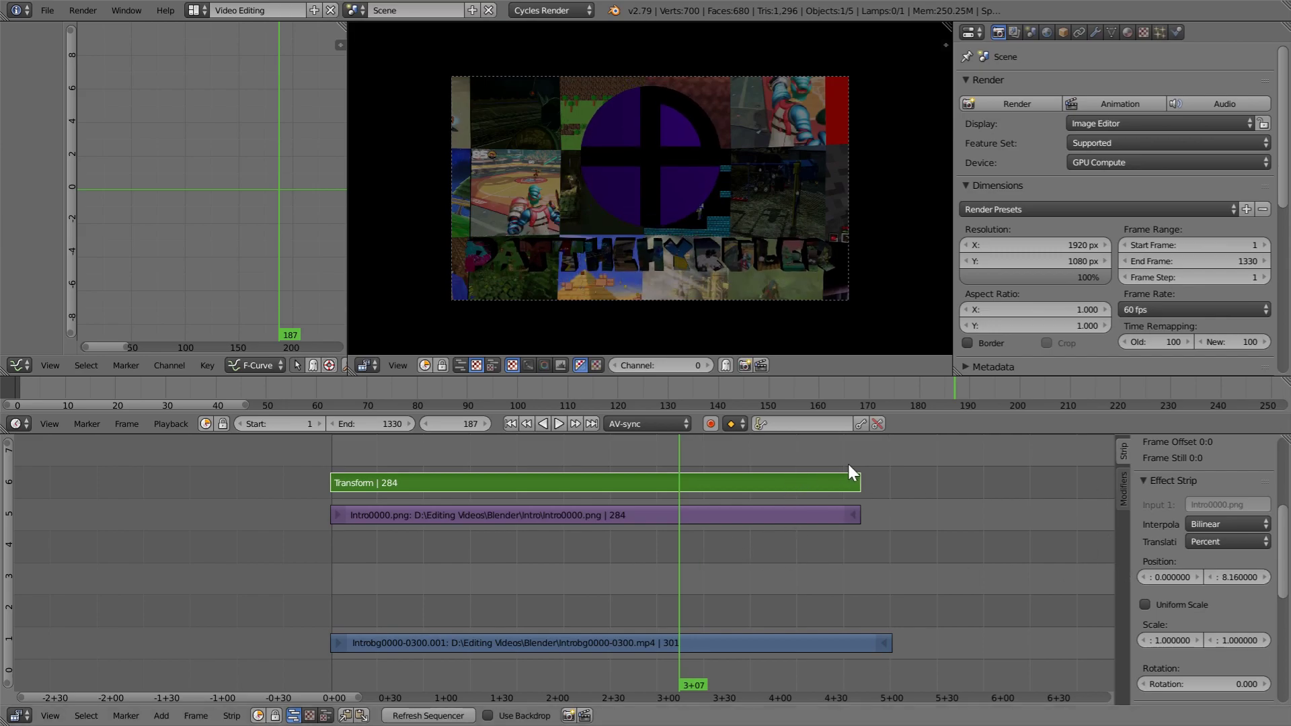
pyautogui.press('Delete')
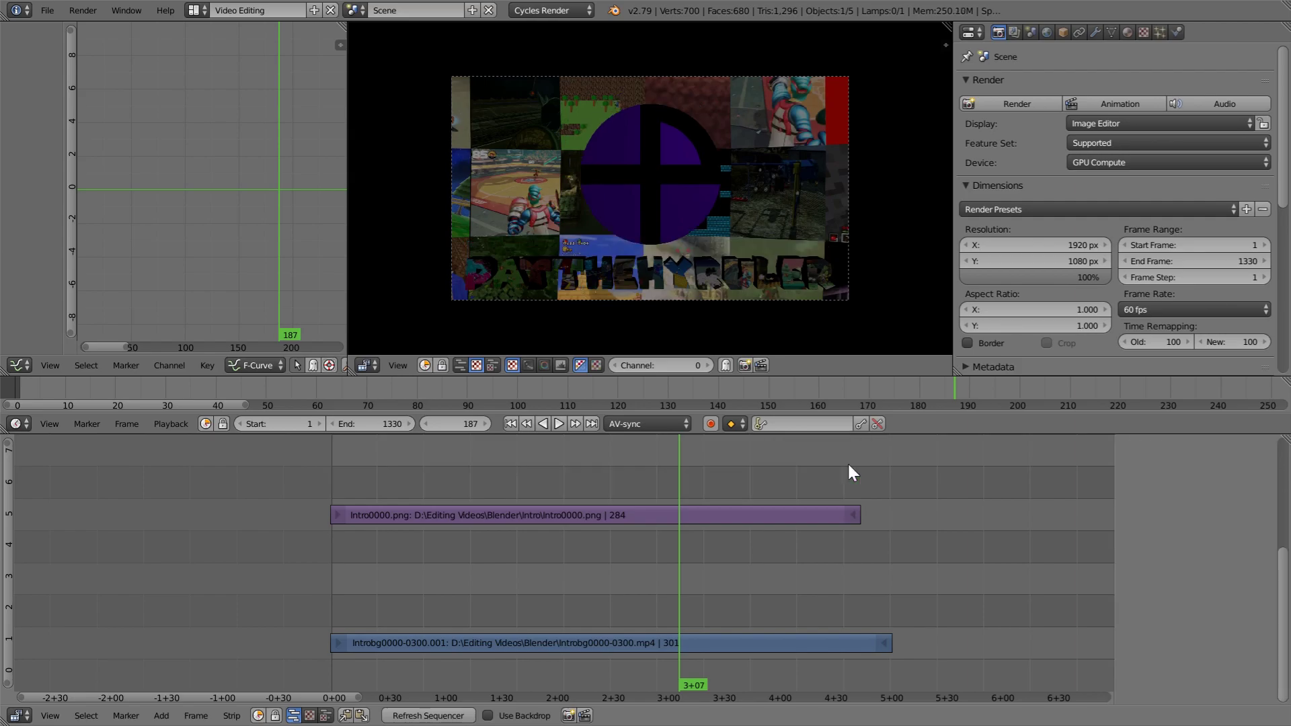
# Step: Add a Gaussian Blur effect strip to the Introbg movie strip
pyautogui.rightClick(659, 649)
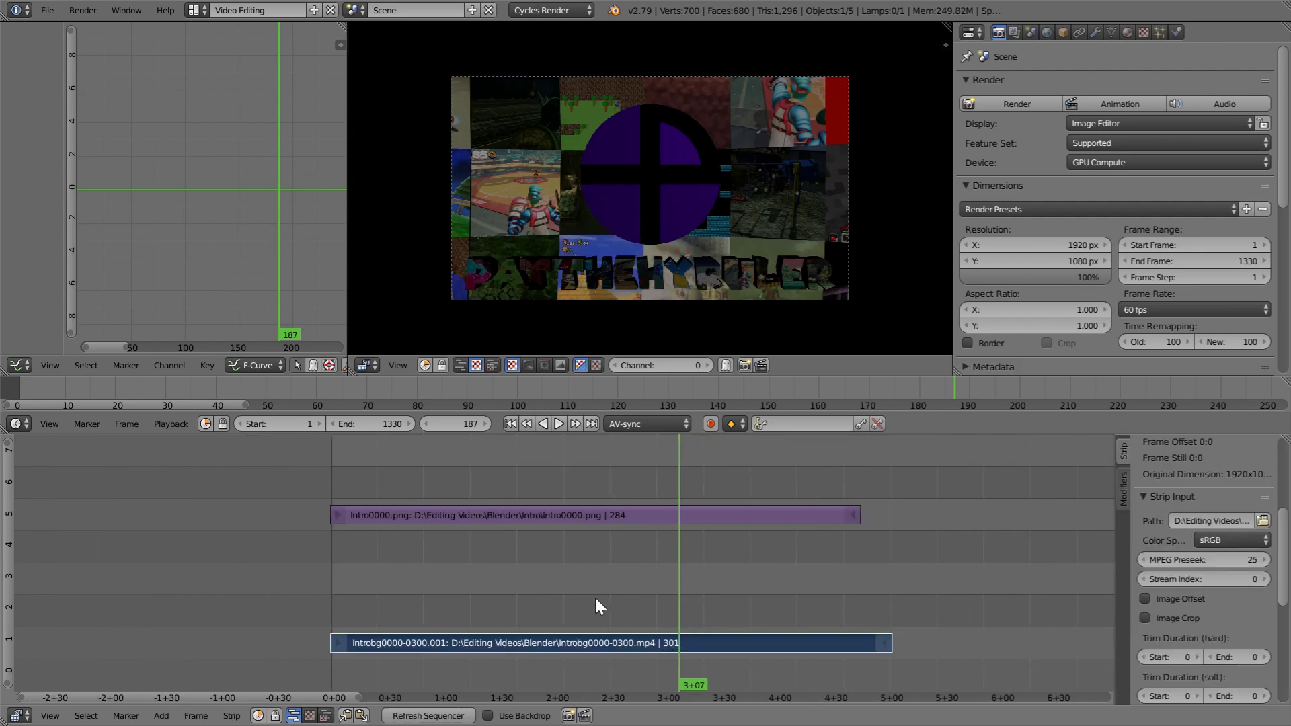
pyautogui.hotkey('shift', 'a')
pyautogui.moveTo(582, 635)
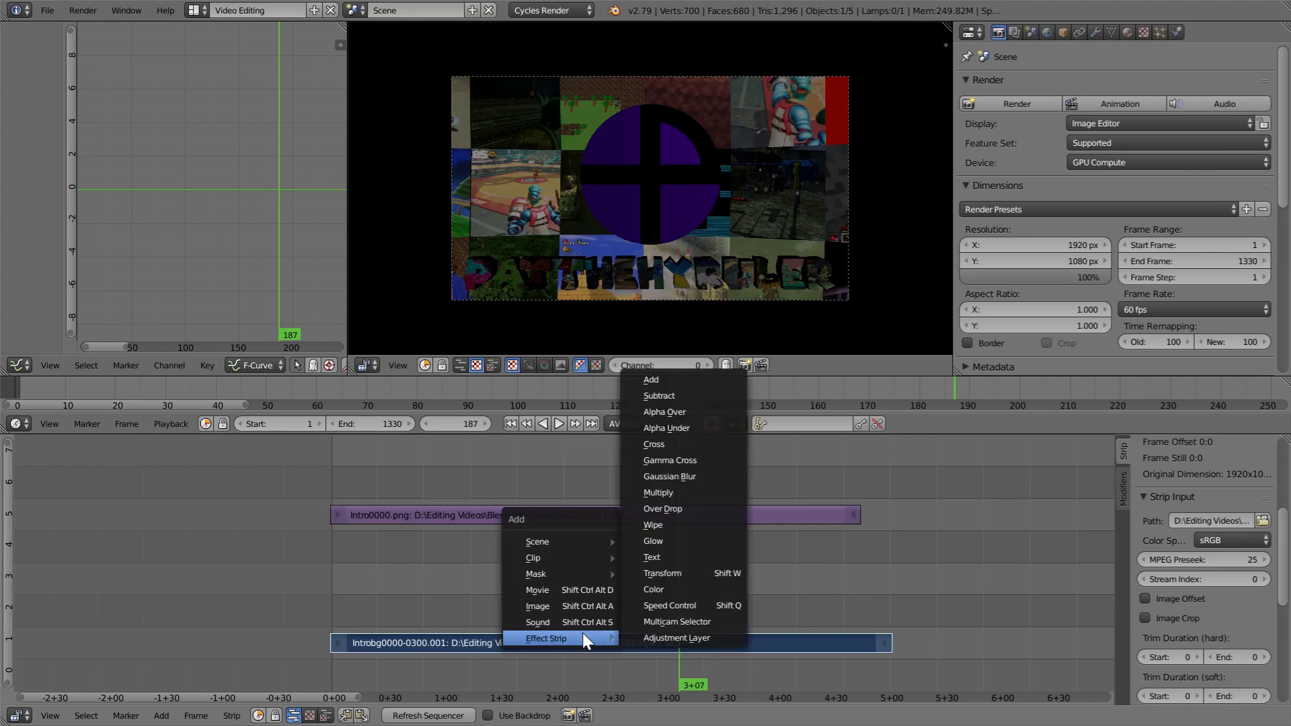
pyautogui.click(689, 475)
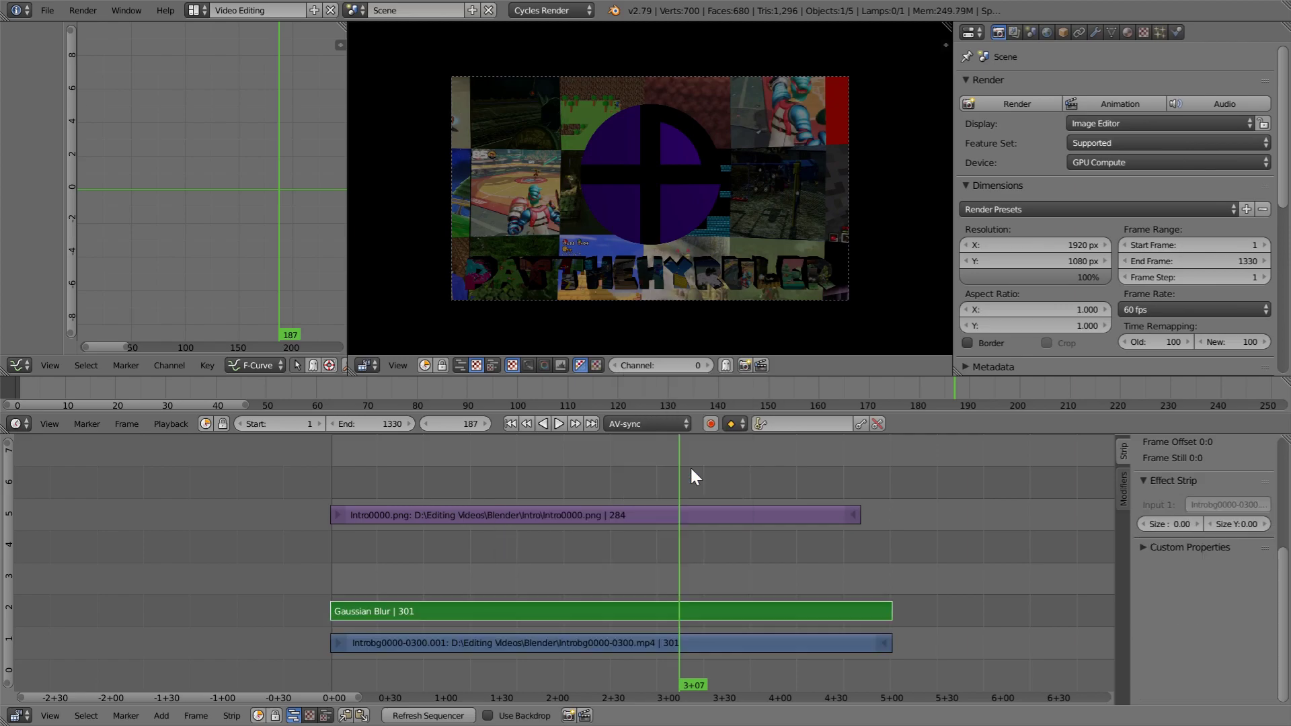
# Step: Set the Gaussian Blur strip's horizontal and vertical size to 50
pyautogui.scroll(6, 1190, 571)
pyautogui.click(1205, 501)
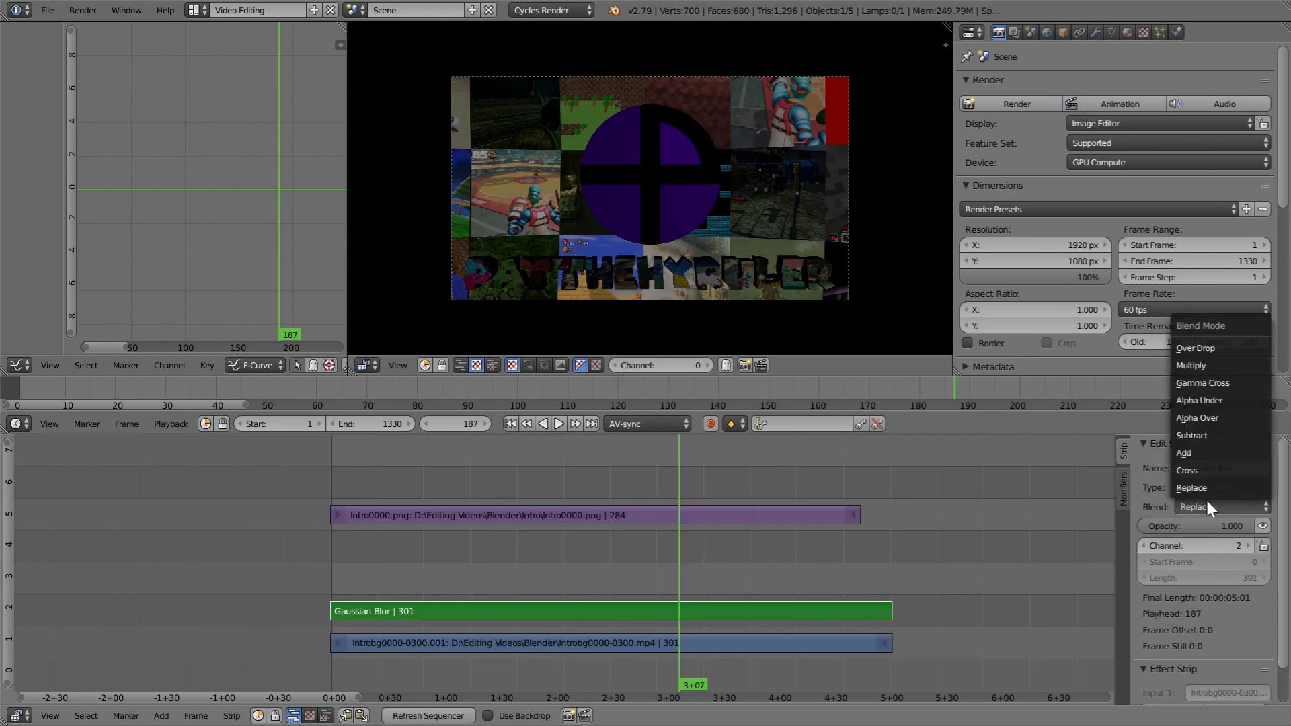
pyautogui.scroll(-2, 1189, 583)
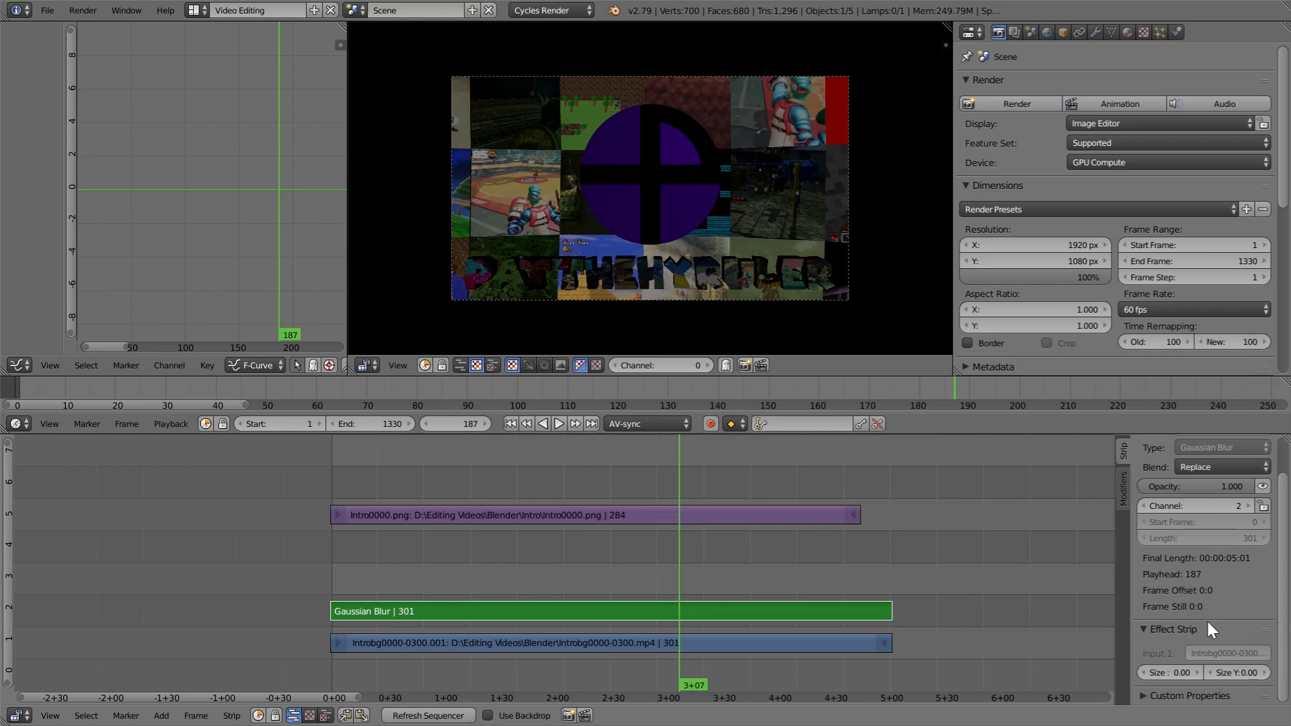
pyautogui.click(1163, 672)
pyautogui.write('50')
pyautogui.press('Return')
pyautogui.write('5')
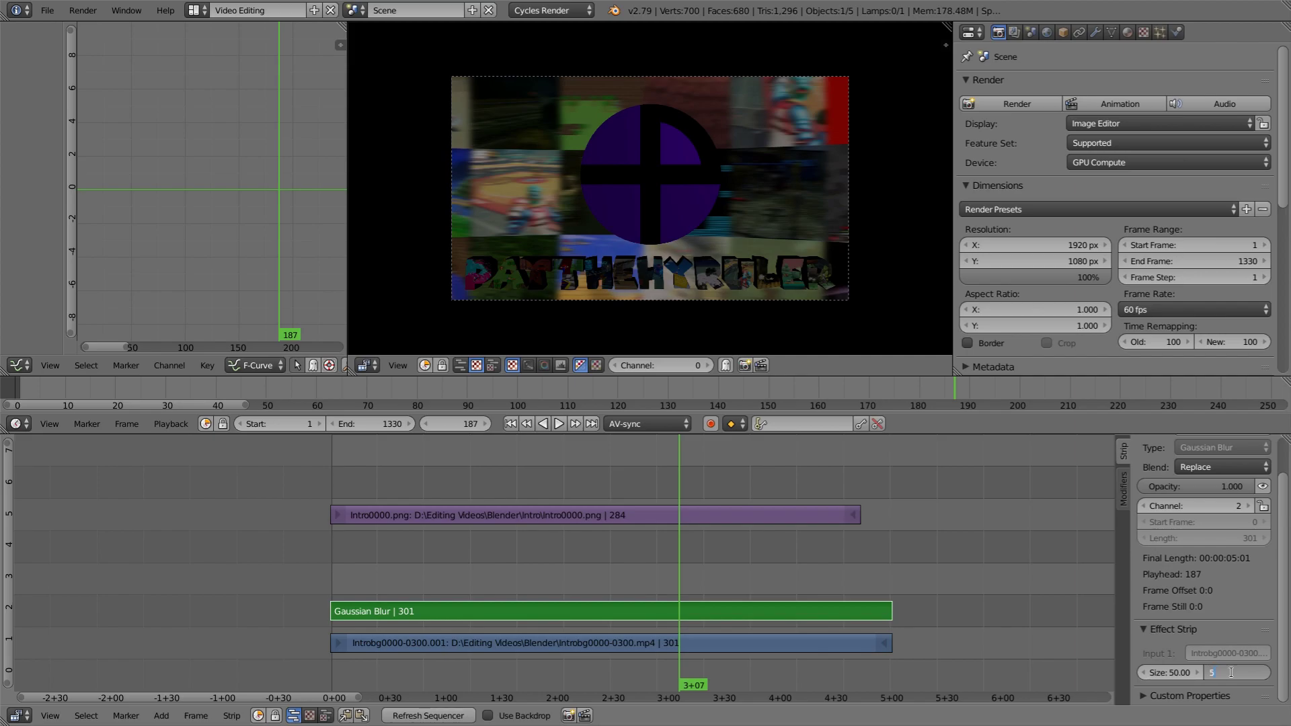
pyautogui.write('0')
pyautogui.press('Return')
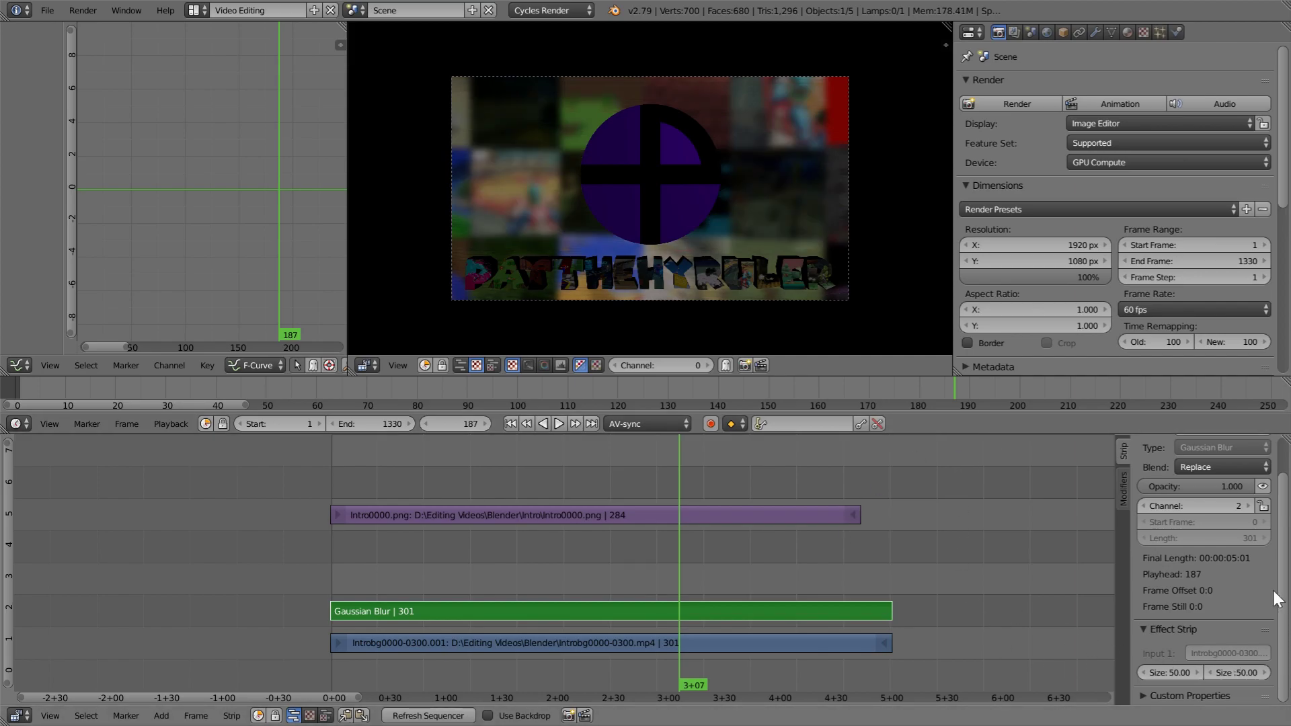
# Step: Add a Color Balance modifier to the Gaussian Blur strip and darken its gamma and gain
pyautogui.click(1124, 491)
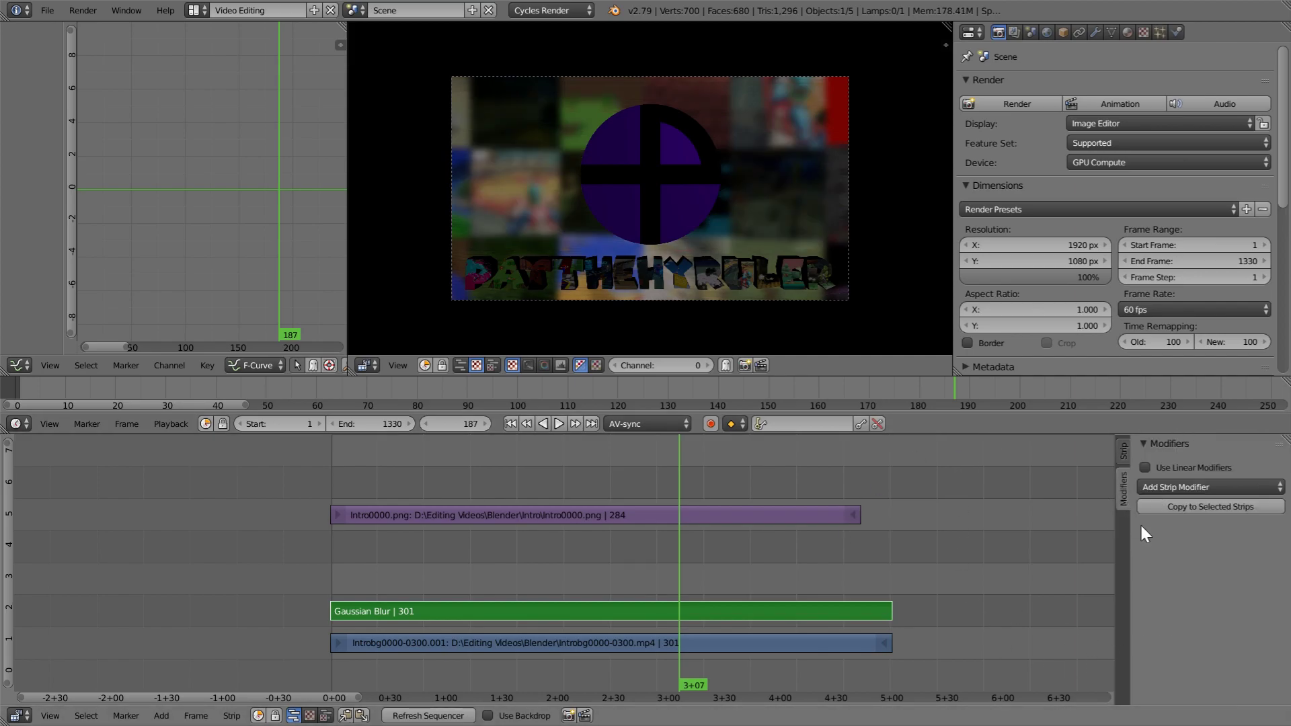
pyautogui.click(1178, 487)
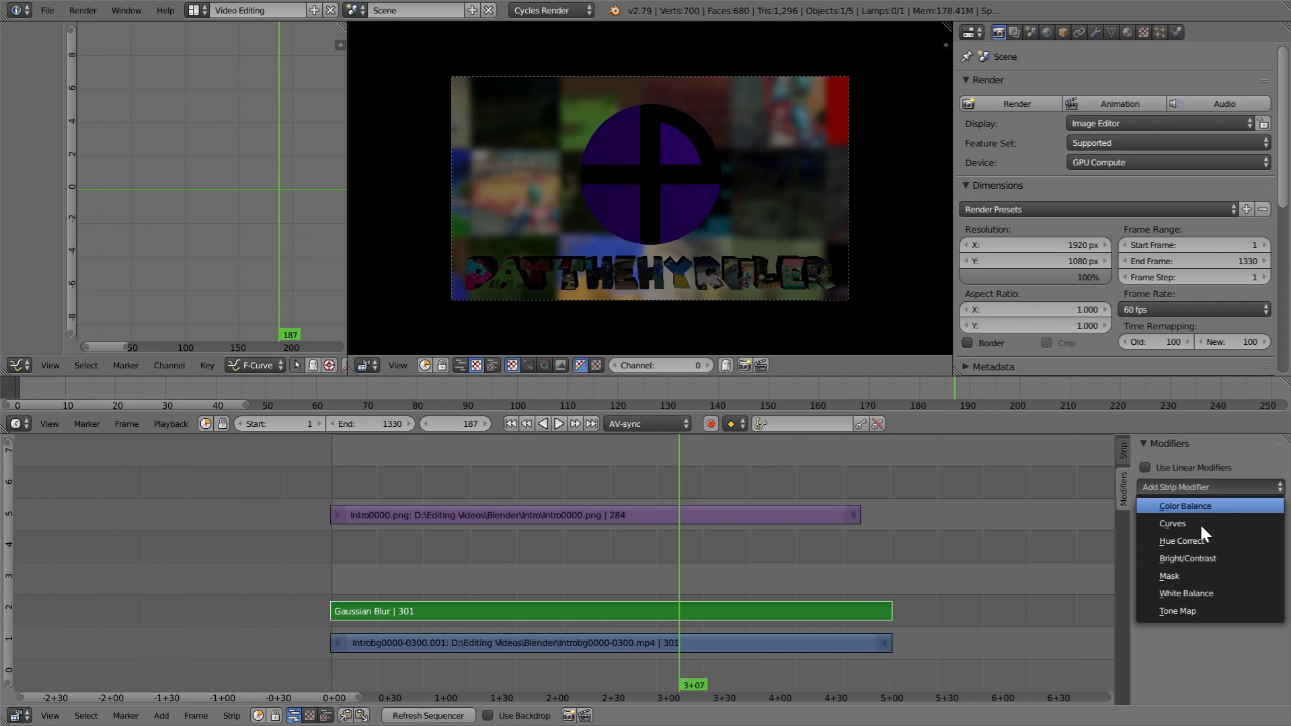
pyautogui.click(1196, 509)
pyautogui.scroll(-2, 1206, 570)
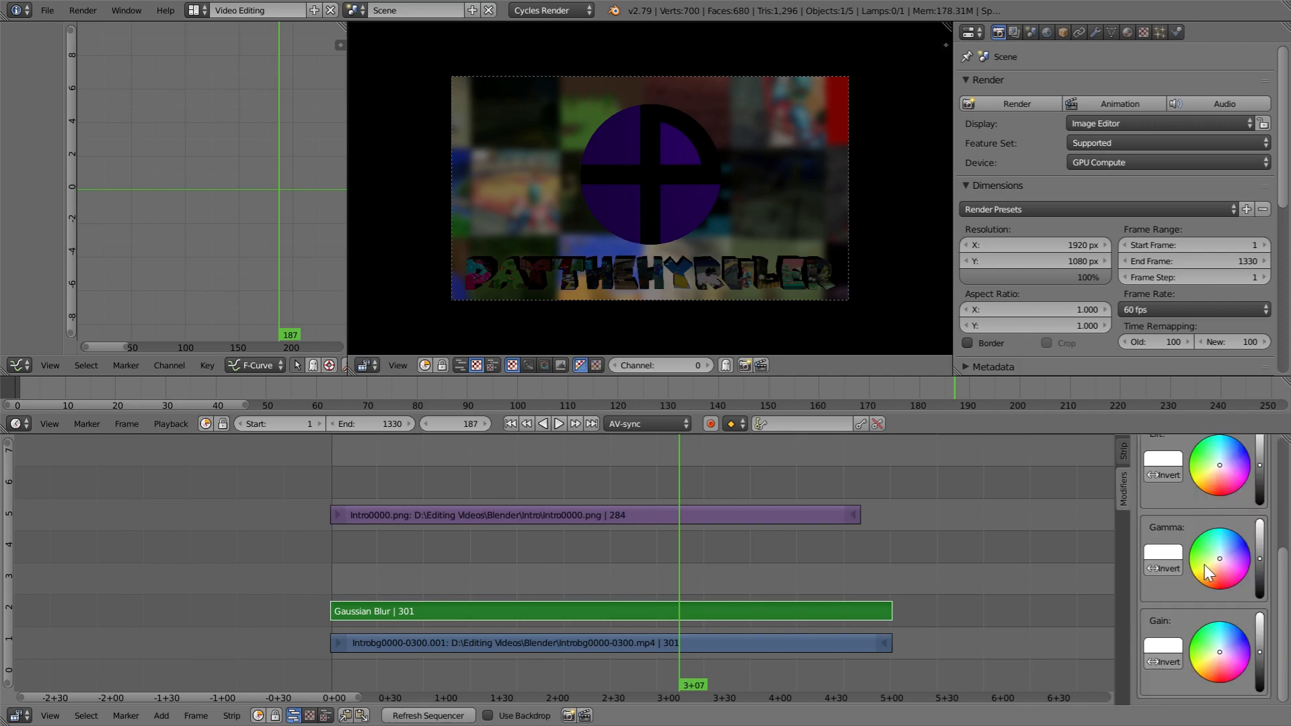
pyautogui.click(1260, 570)
pyautogui.moveTo(1260, 573); pyautogui.dragTo(1262, 581)
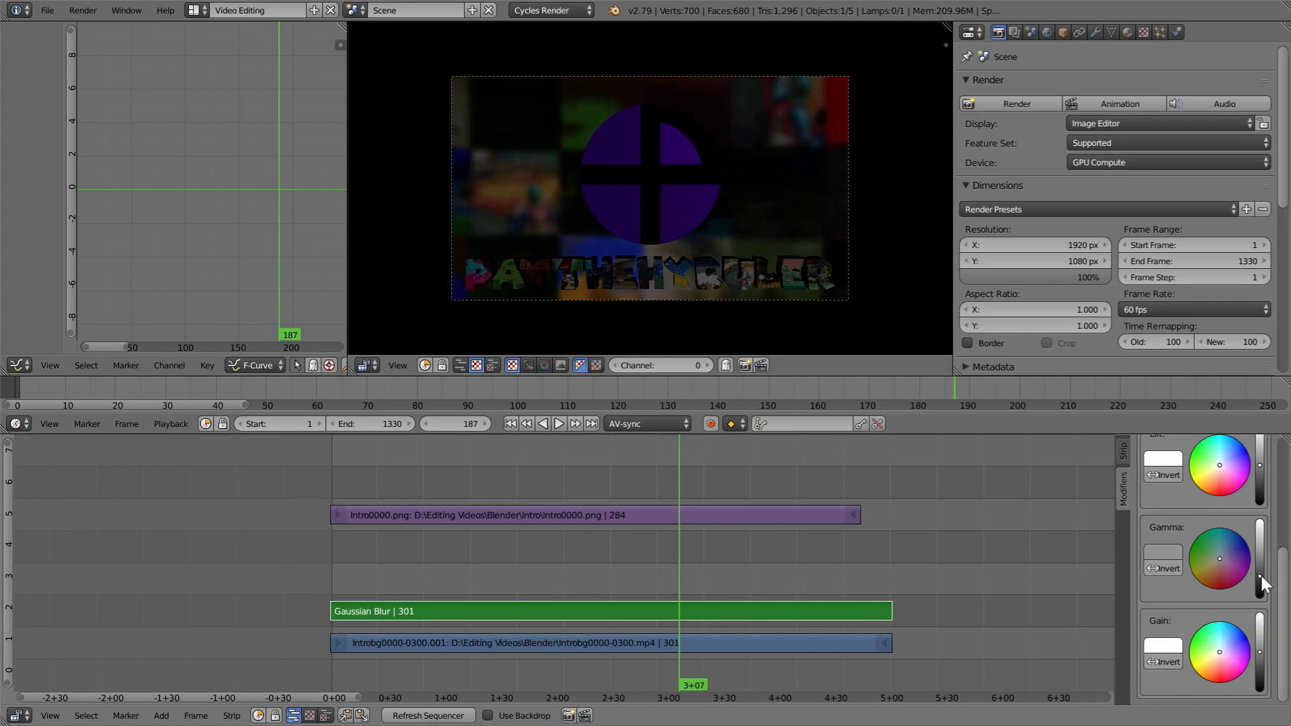
pyautogui.click(1261, 660)
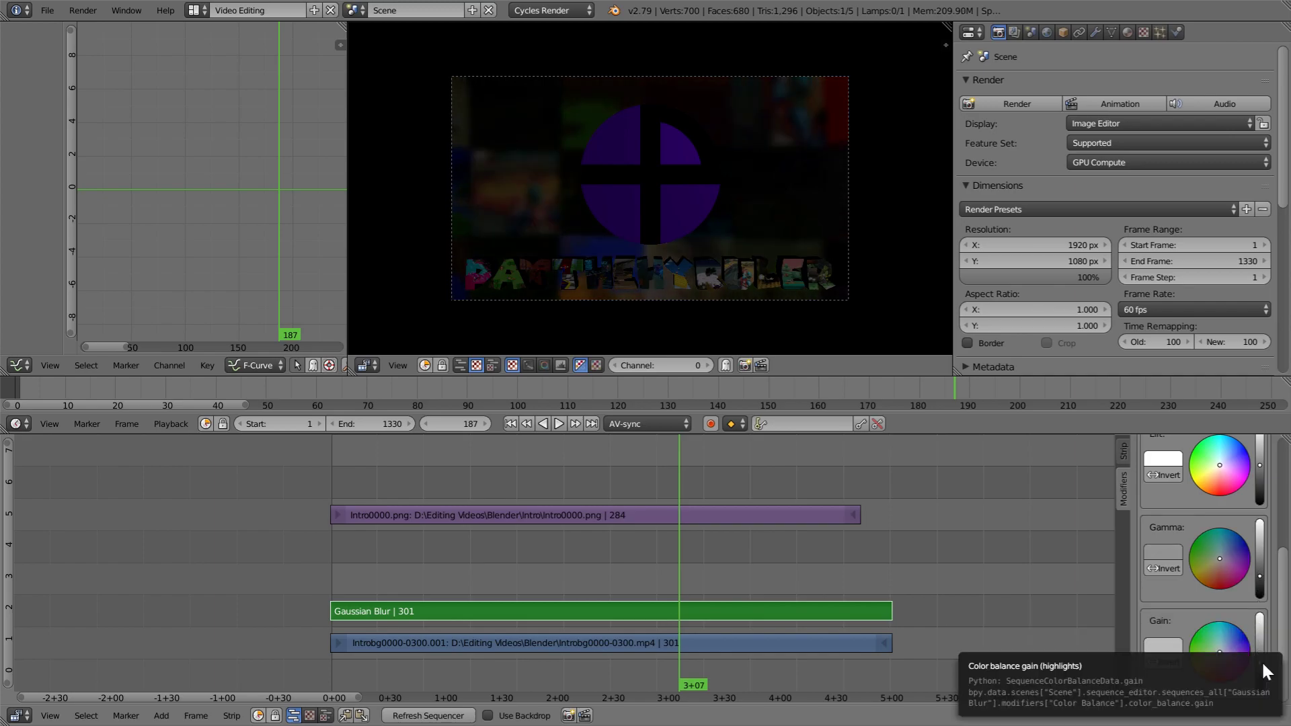
# Step: Add Dub_Hub_Sting.mp3 from the user's Music\Royalty-free folder as a sound strip starting at frame 0
pyautogui.rightClick(571, 523)
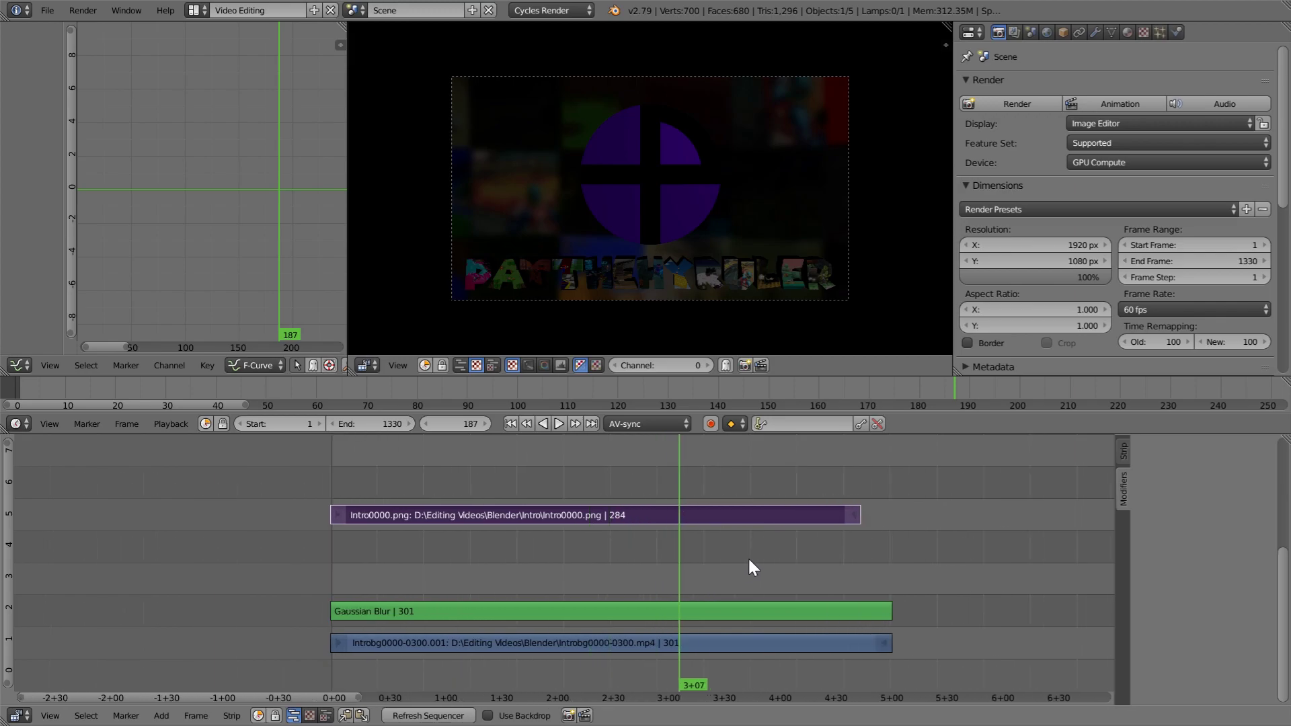
pyautogui.click(310, 548)
pyautogui.hotkey('shift', 'a')
pyautogui.click(324, 549)
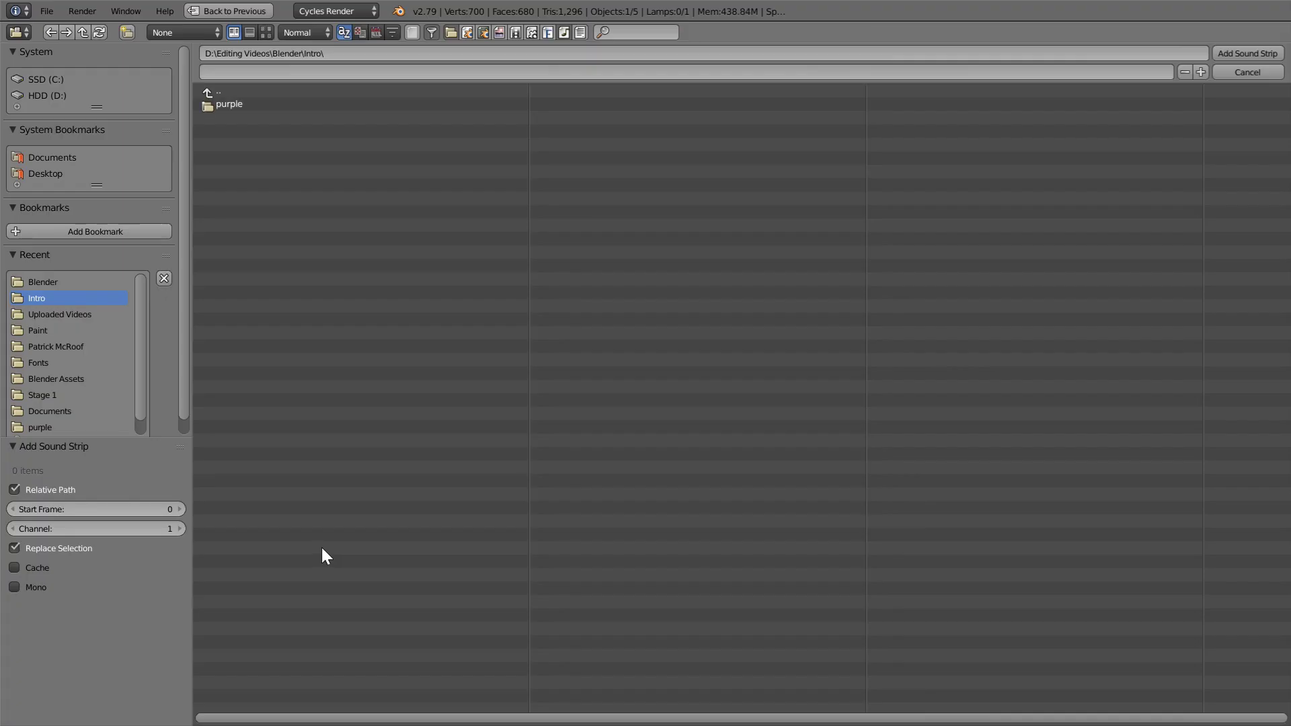
pyautogui.scroll(-1, 44, 369)
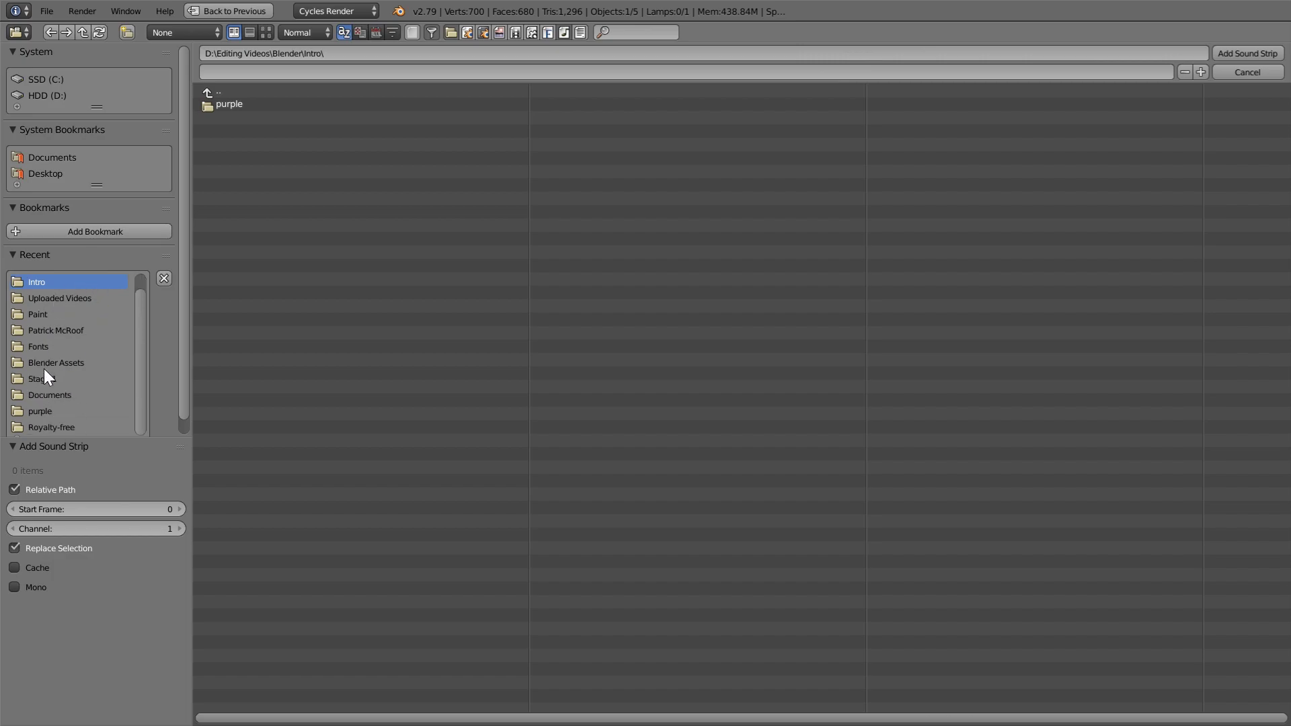
pyautogui.scroll(1, 71, 400)
pyautogui.click(47, 79)
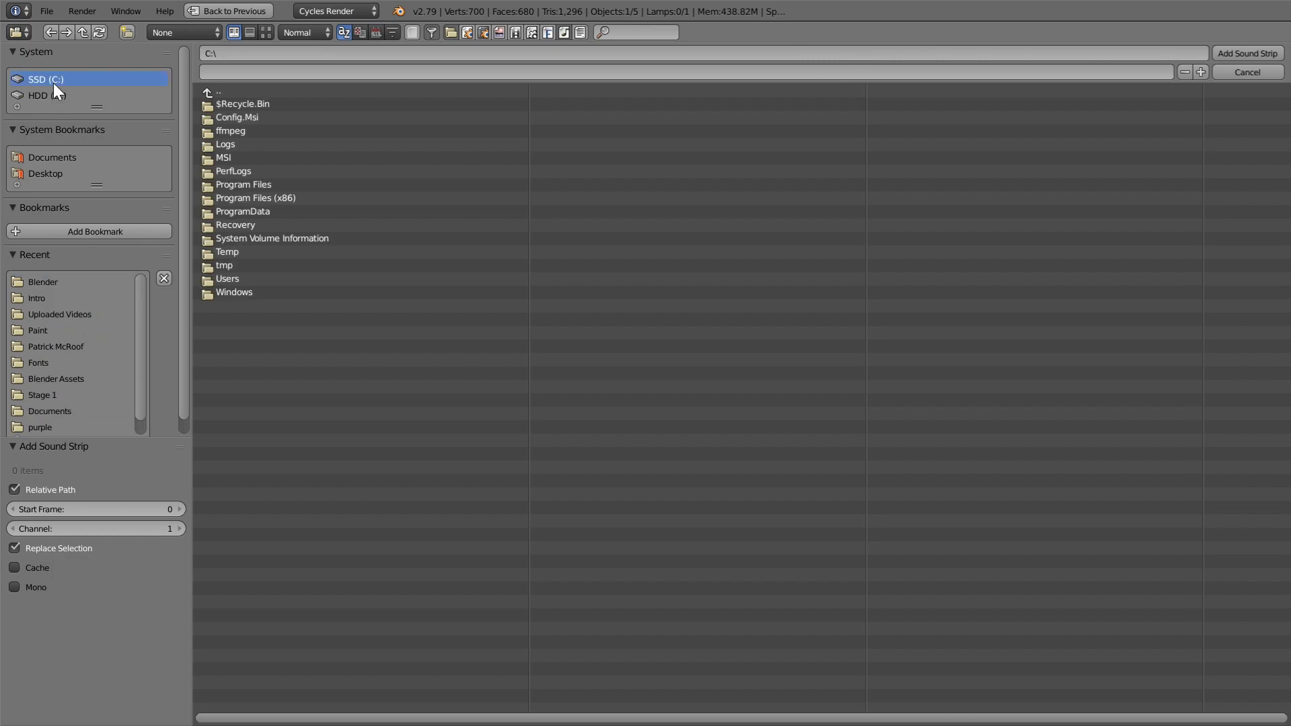
pyautogui.doubleClick(256, 278)
pyautogui.doubleClick(257, 131)
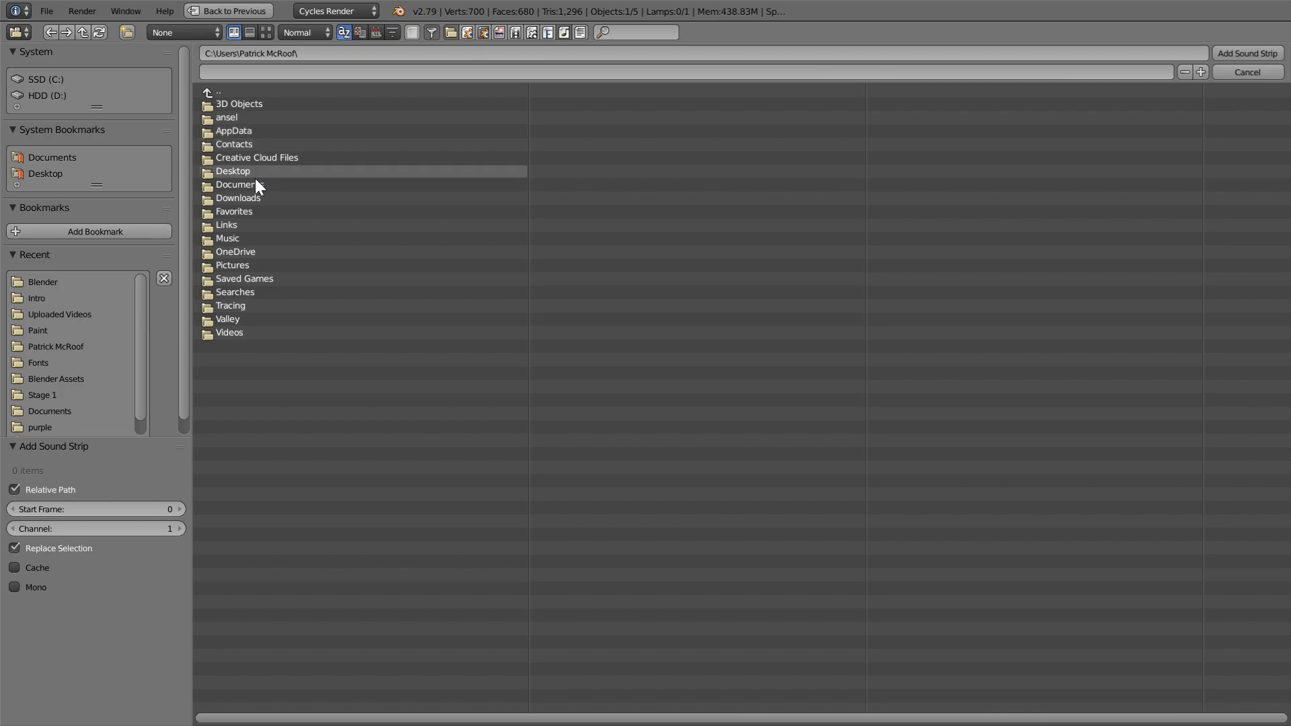
pyautogui.doubleClick(235, 238)
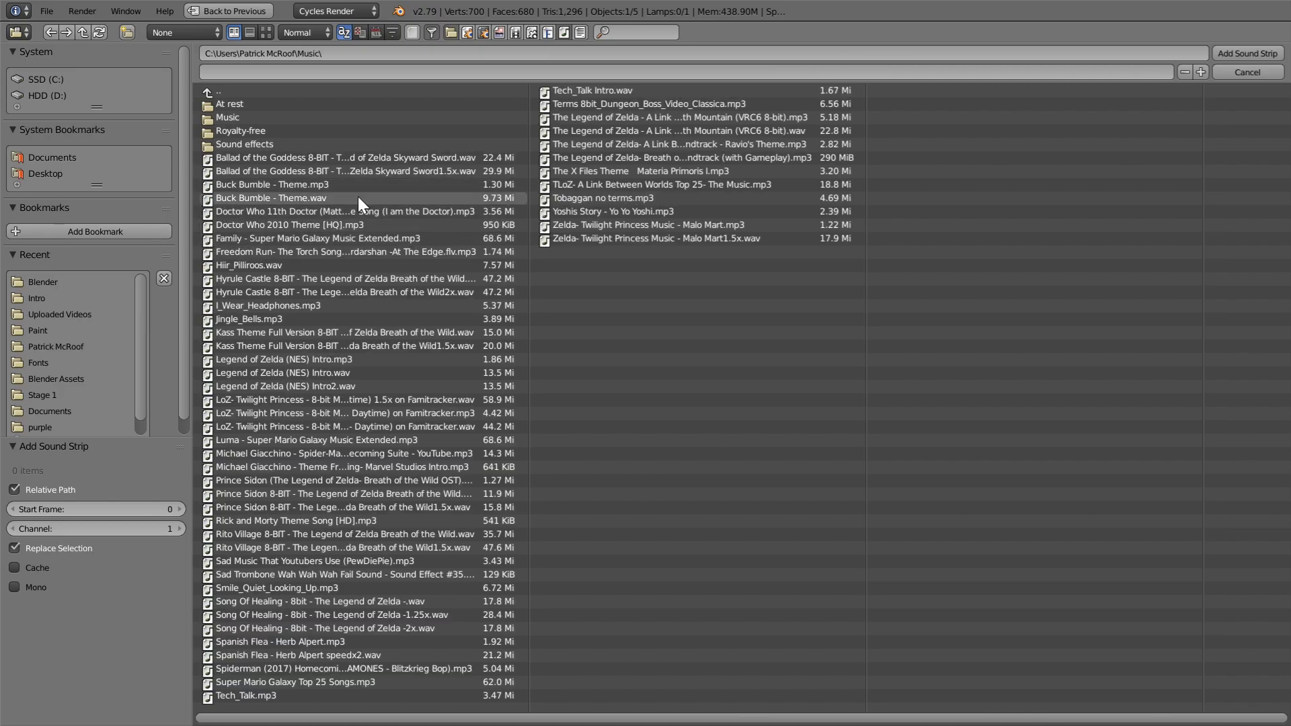
pyautogui.doubleClick(253, 129)
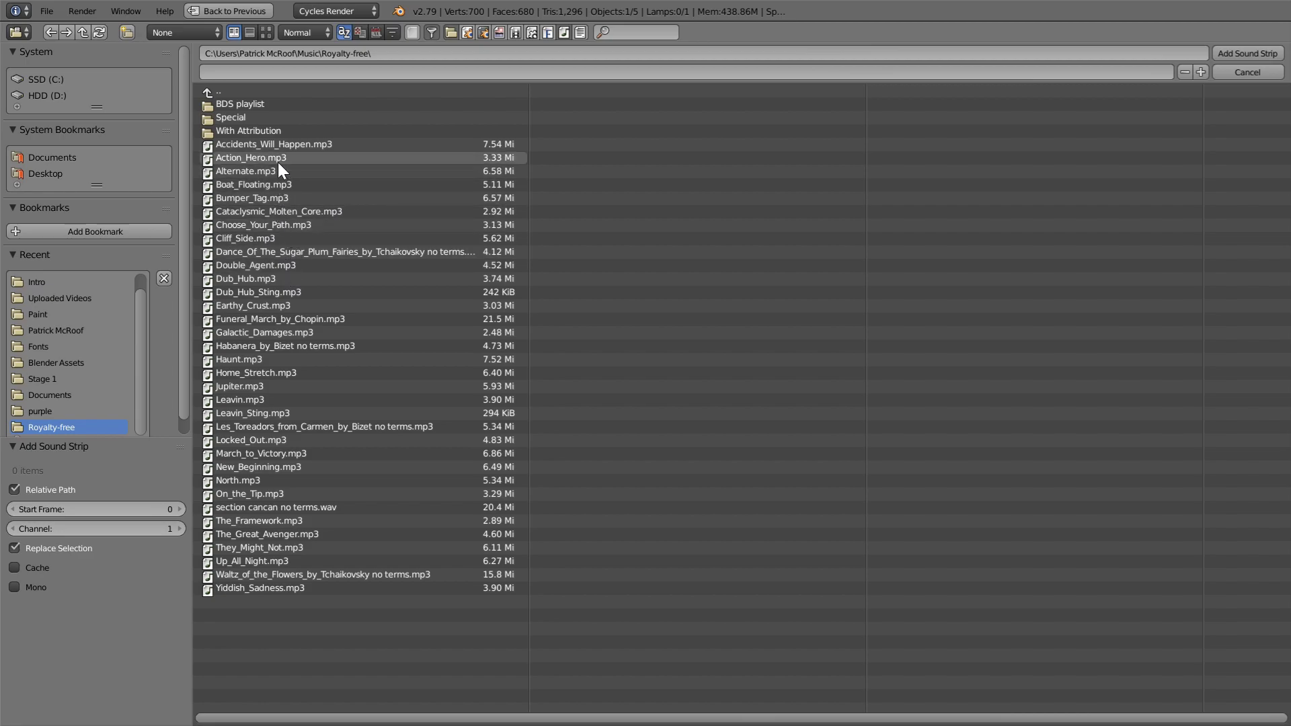
pyautogui.click(261, 294)
pyautogui.doubleClick(260, 294)
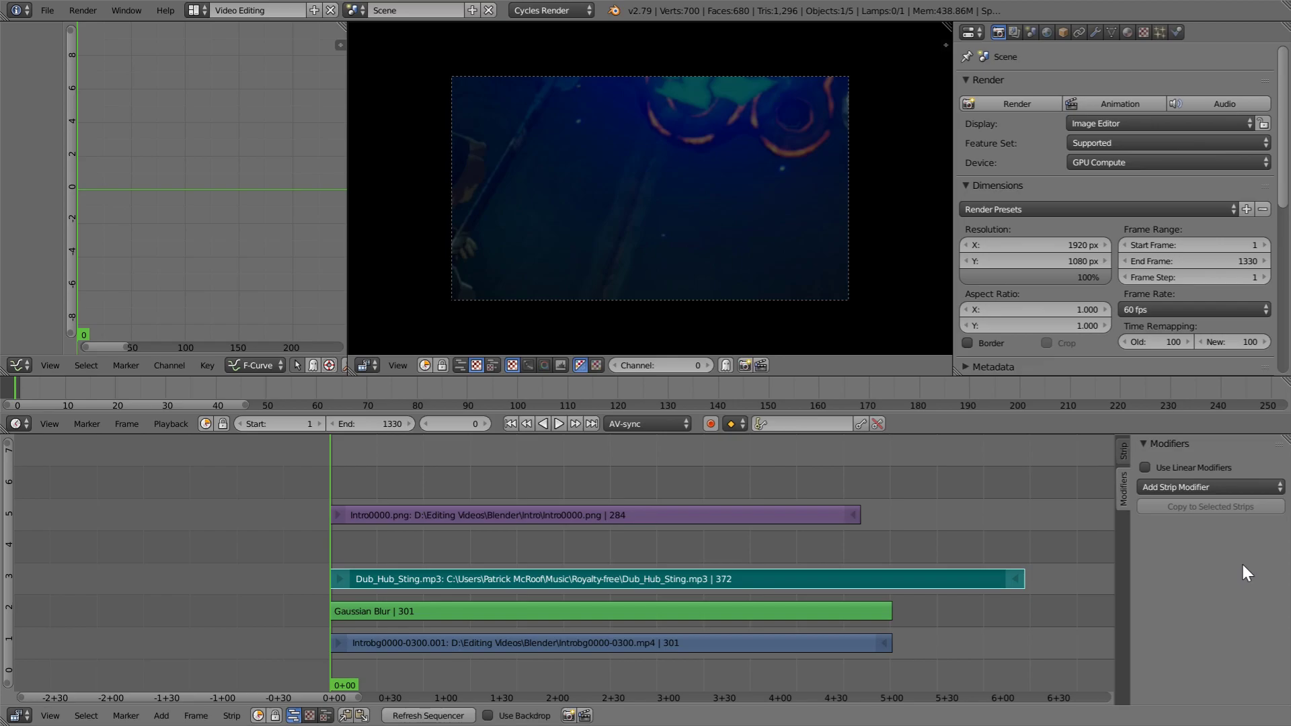
# Step: Turn on waveform drawing for the Dub_Hub_Sting sound strip
pyautogui.click(1122, 460)
pyautogui.scroll(-6, 1185, 609)
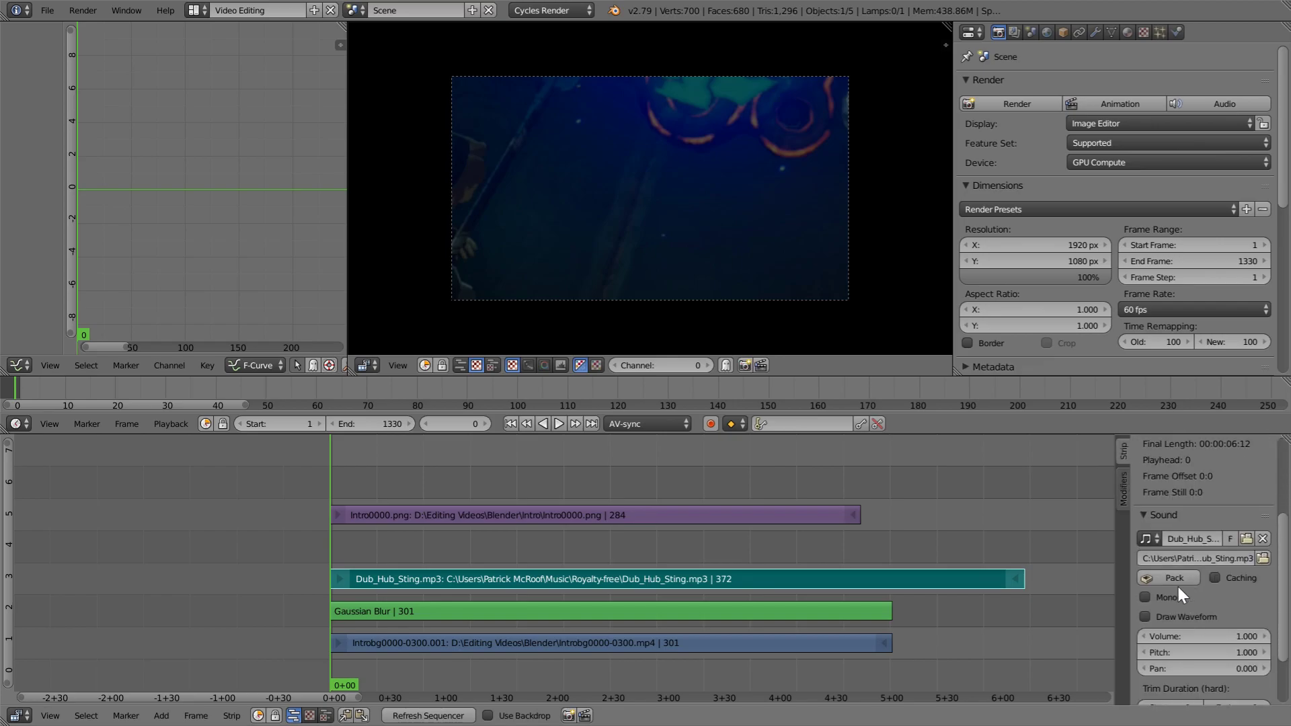
pyautogui.click(1164, 615)
pyautogui.scroll(2, 666, 572)
# Step: Play back the sequence to preview the intro images over the blurred background with the music
pyautogui.hotkey('alt', 'a')
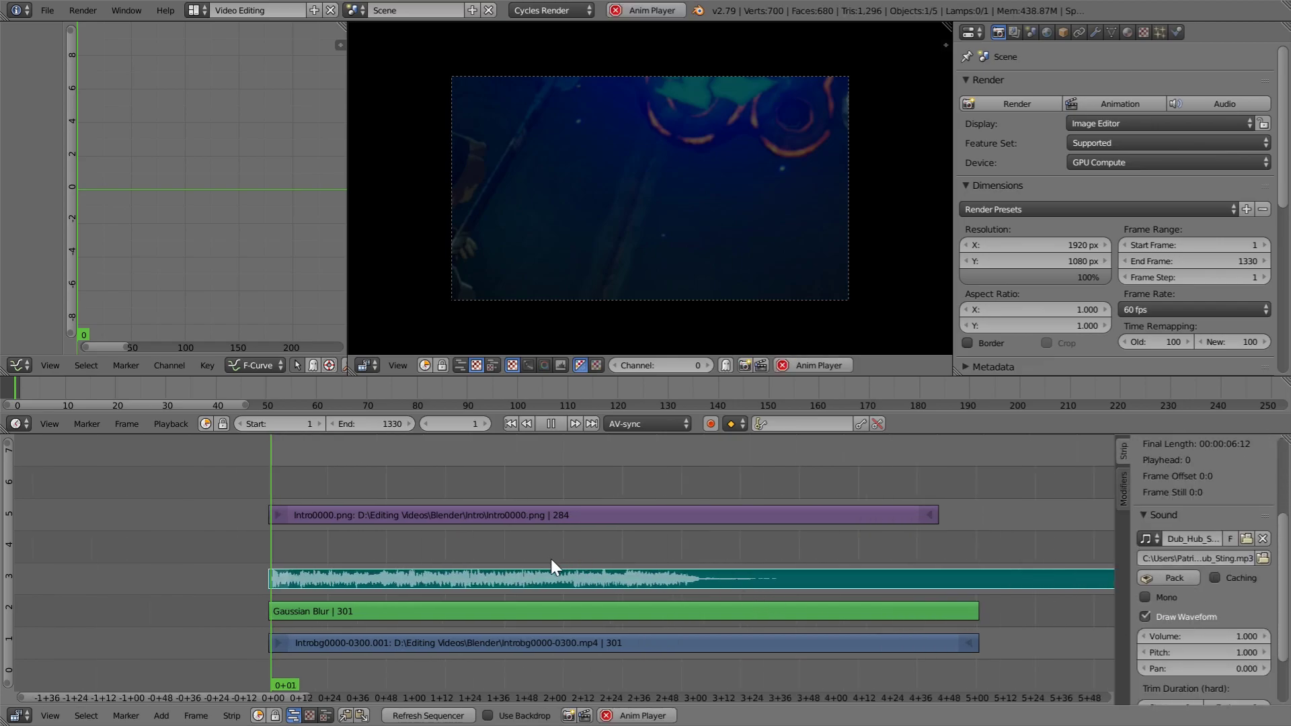
pyautogui.hotkey('alt', 'a')
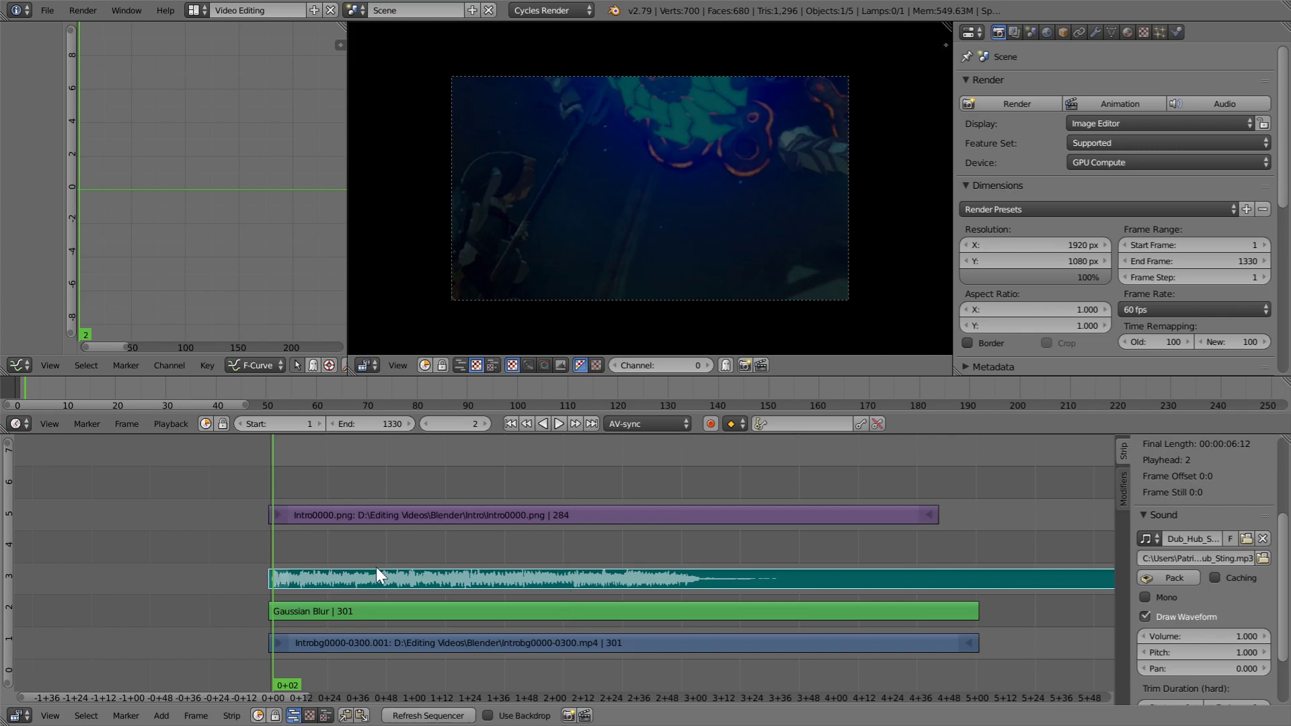
pyautogui.hotkey('alt', 'a')
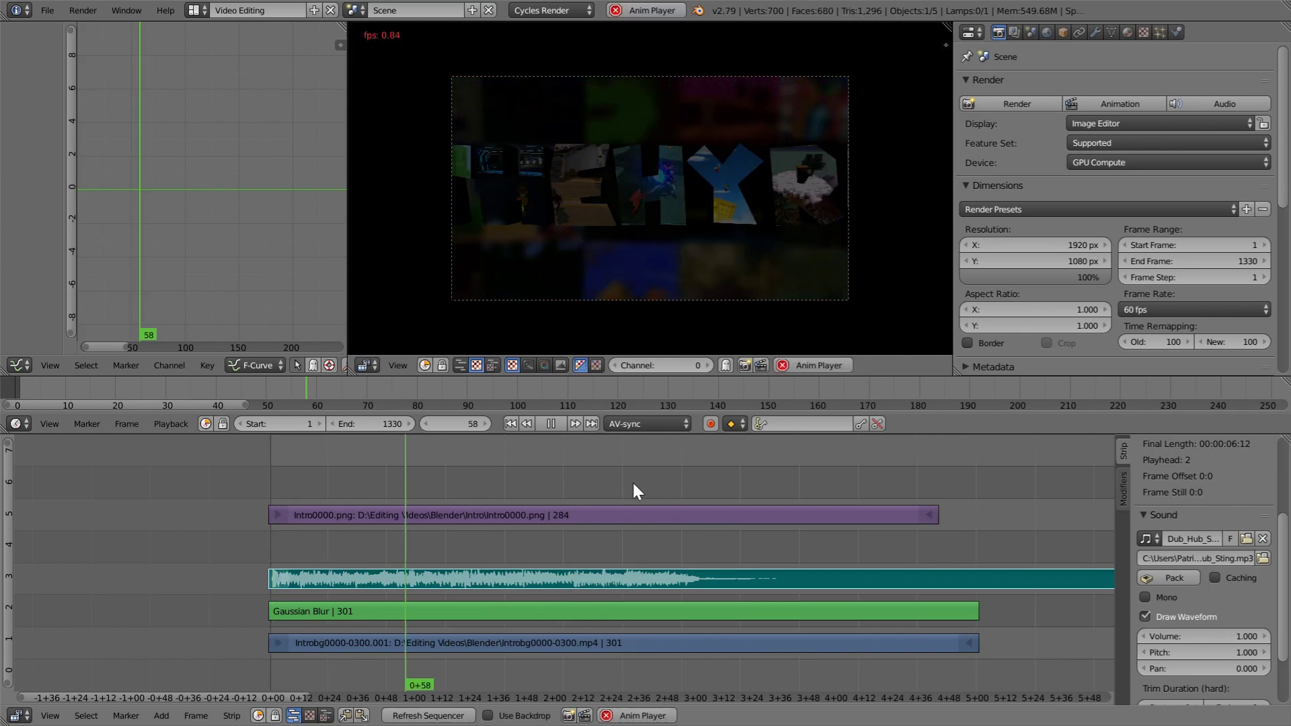
# Step: Stop the sequence playback and show the full length of all strips, including the Dub_Hub_Sting sound strip
pyautogui.hotkey('alt', 'a')
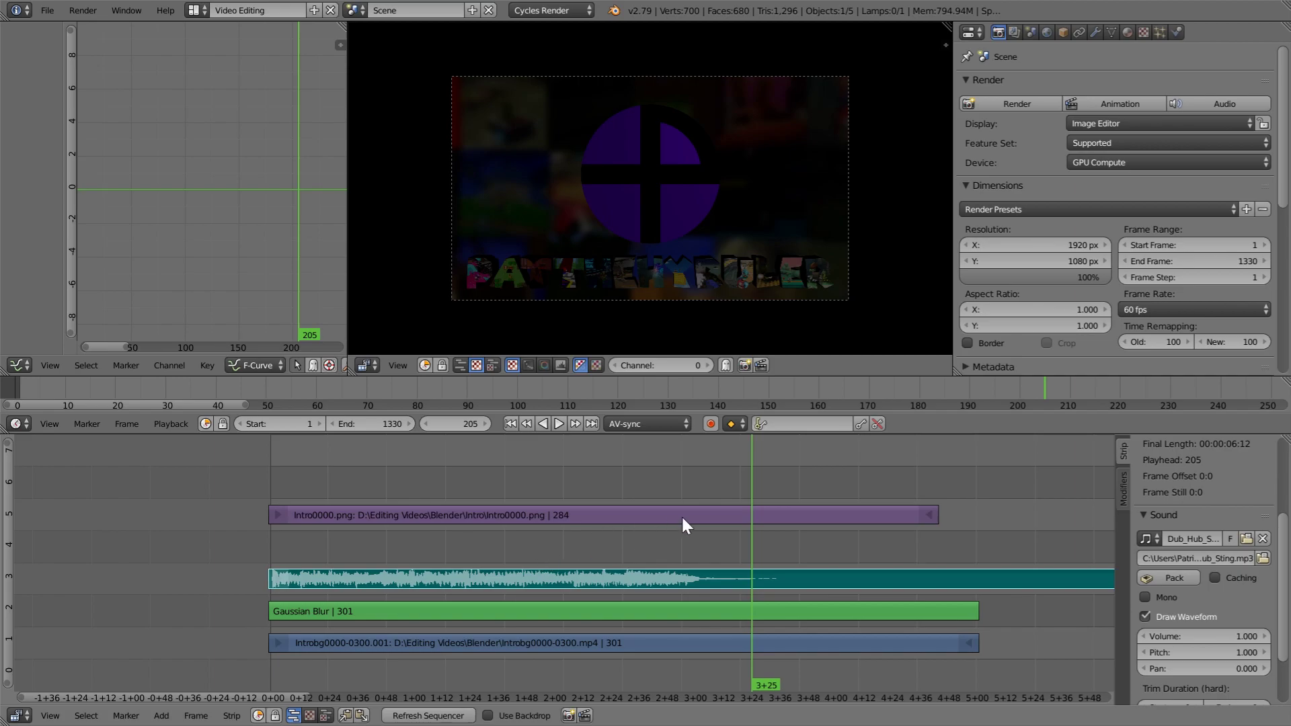
pyautogui.moveTo(601, 577); pyautogui.dragTo(507, 522, button='middle')
pyautogui.scroll(-3, 750, 519)
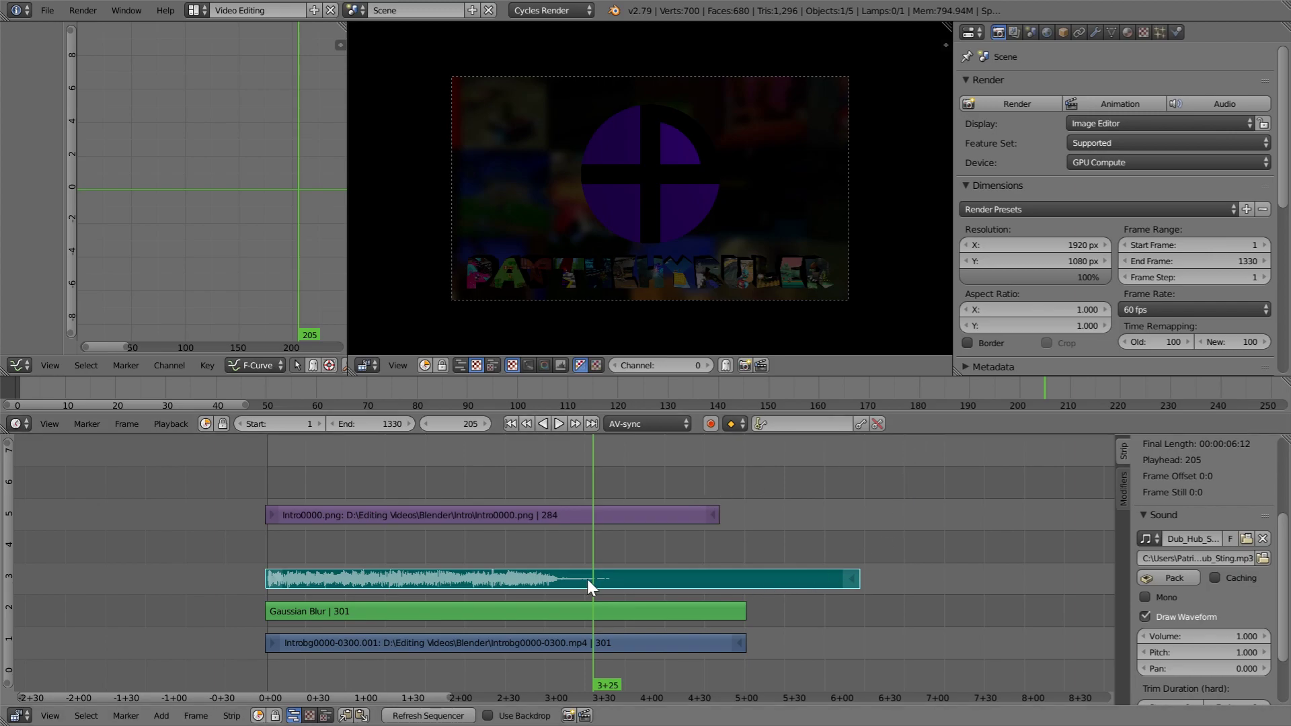
# Step: Open Intro.blend from the Documents folder and change the Render Result area to a 3D View
pyautogui.hotkey('ctrl', 'o')
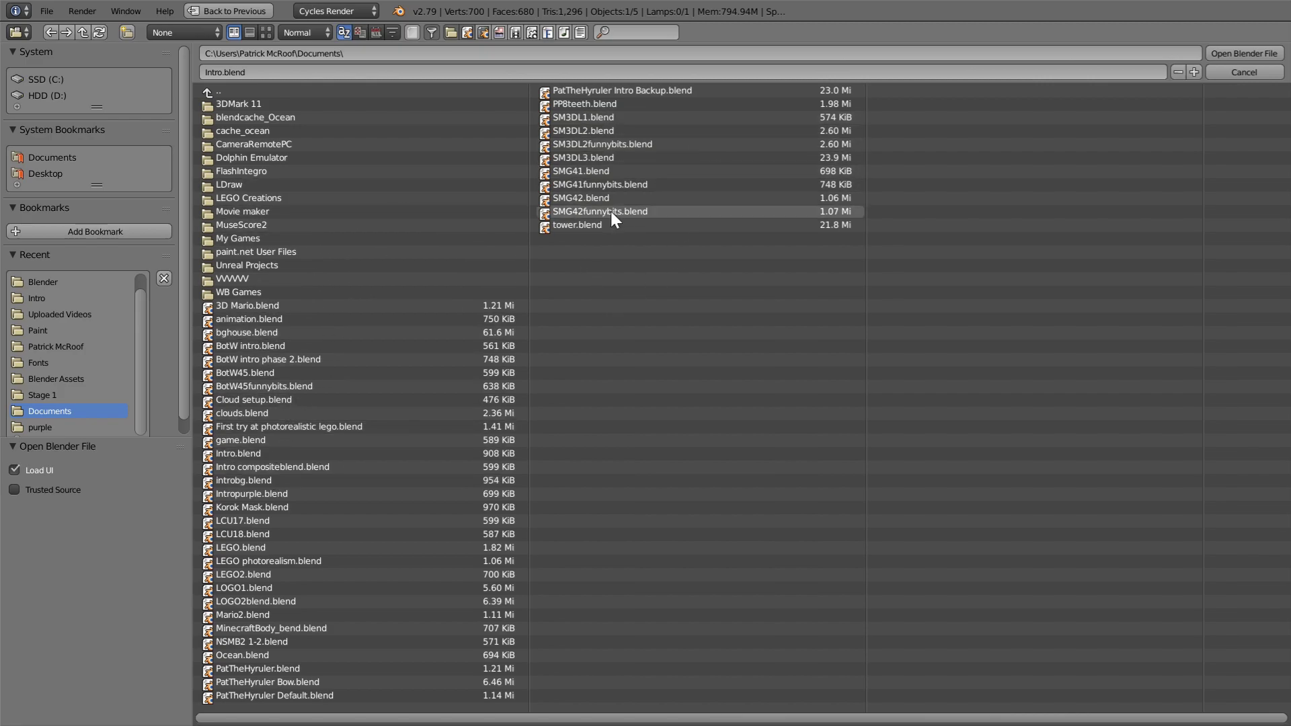
pyautogui.doubleClick(246, 645)
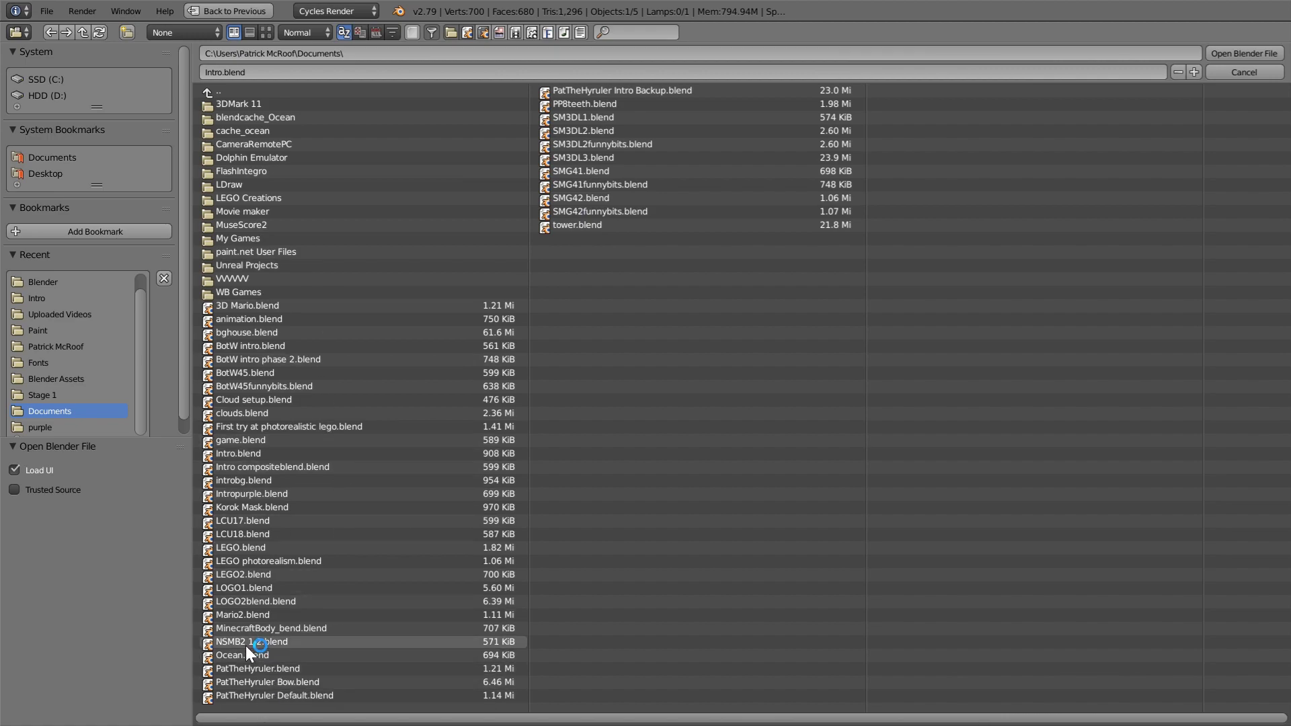
pyautogui.doubleClick(271, 452)
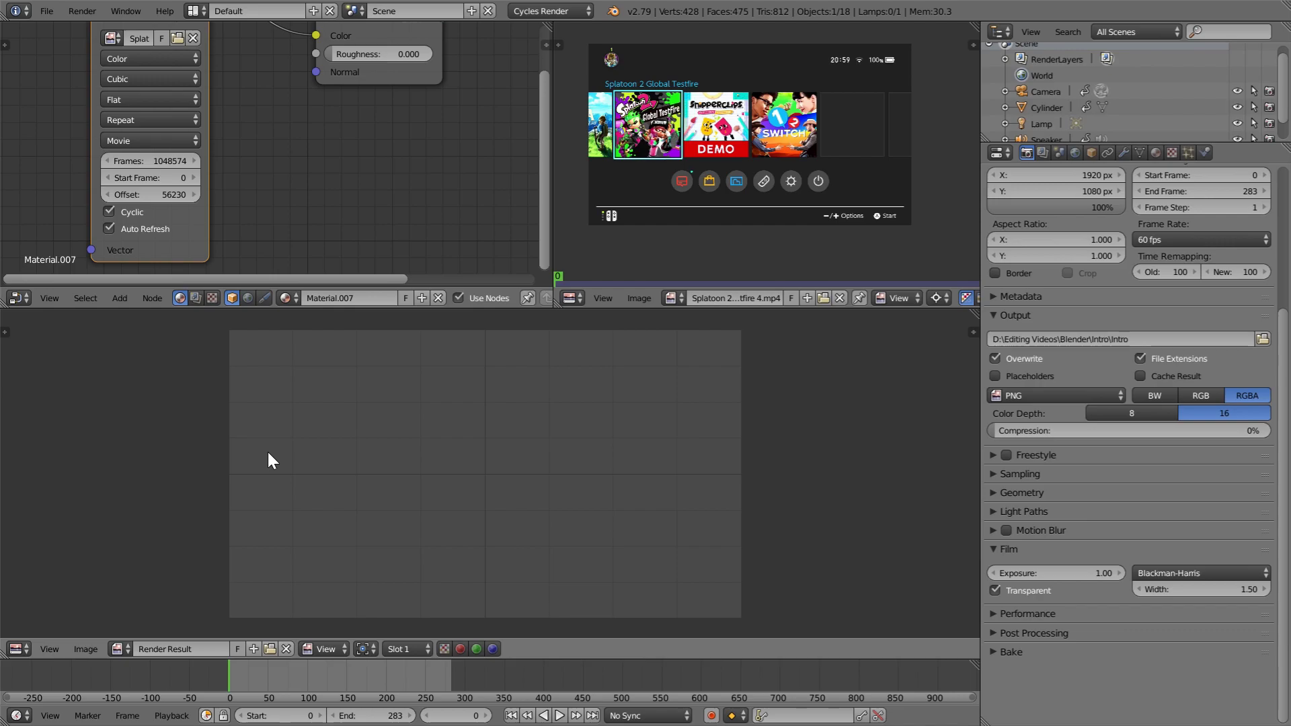
pyautogui.click(29, 649)
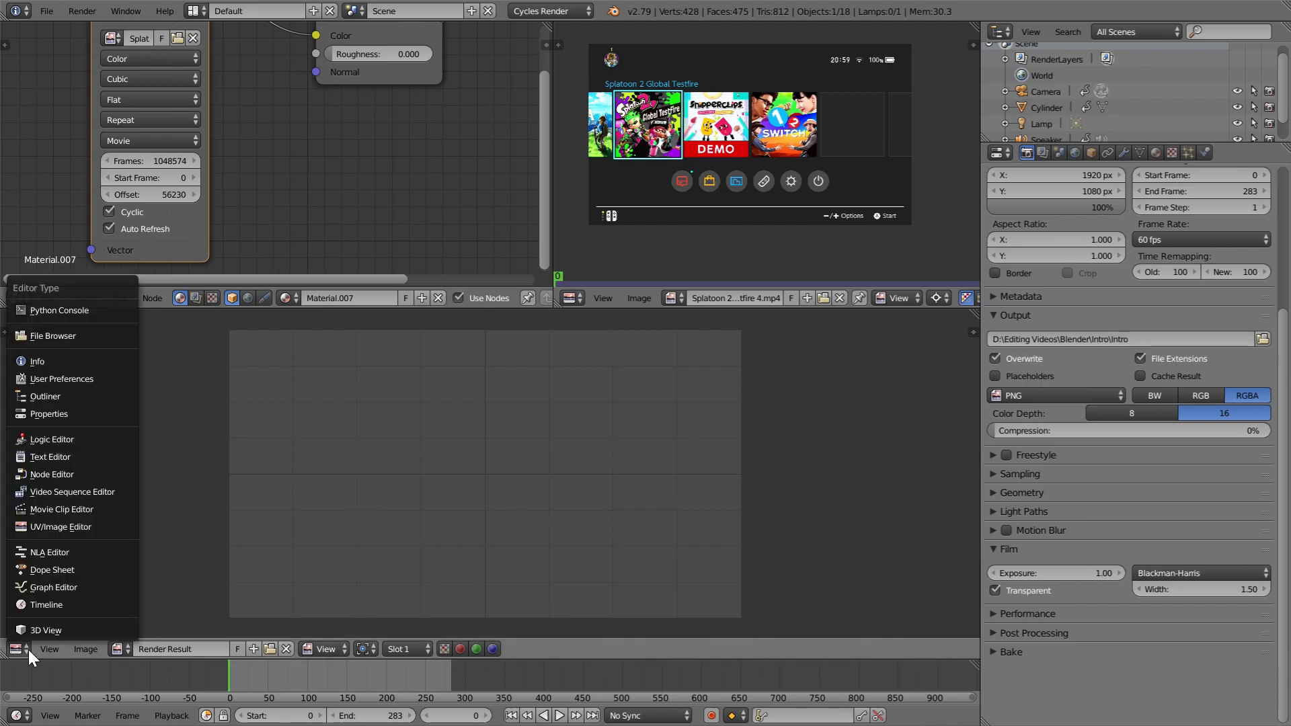
pyautogui.click(48, 629)
# Step: Play the intro's letter and cylinder animation in the 3D view from outside the camera, and stop it
pyautogui.moveTo(397, 494); pyautogui.dragTo(531, 510, button='middle')
pyautogui.hotkey('alt', 'a')
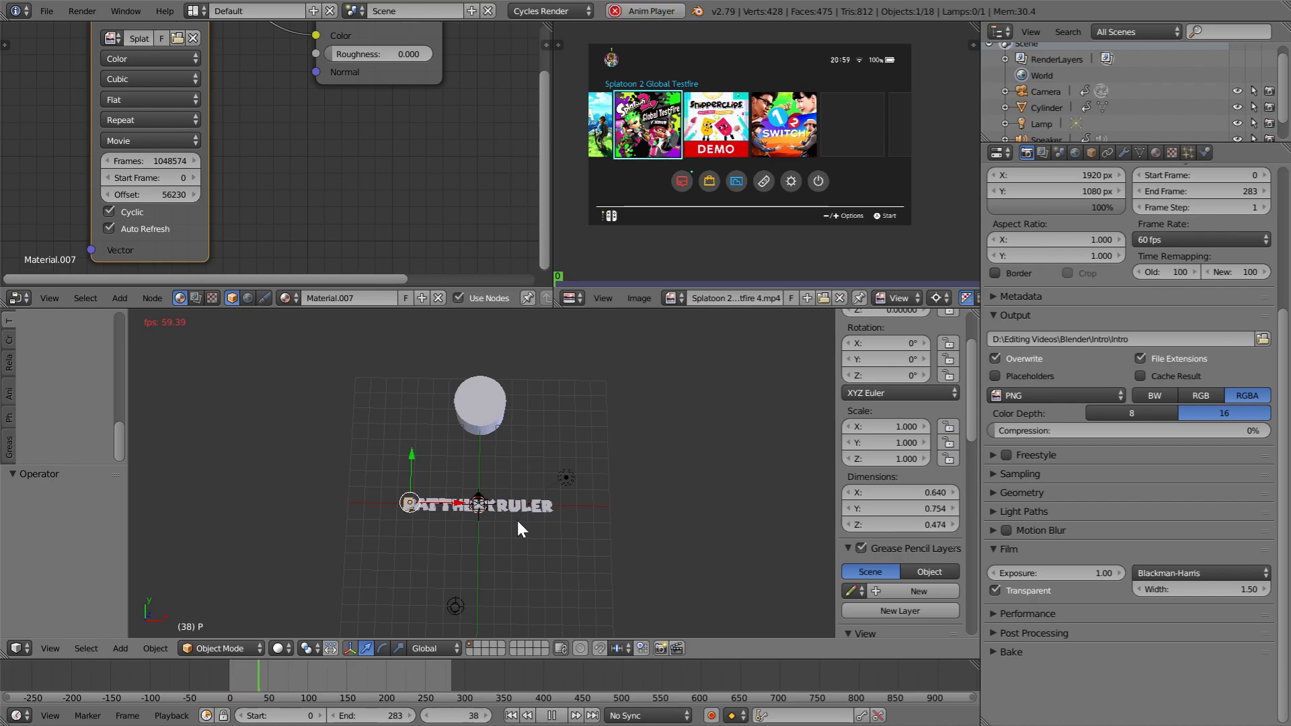
pyautogui.moveTo(547, 561); pyautogui.dragTo(565, 514, button='middle')
pyautogui.hotkey('alt', 'a')
pyautogui.moveTo(550, 568); pyautogui.dragTo(504, 520, button='middle')
# Step: Select the Speaker, look through the camera and replay the intro animation from frame 0
pyautogui.rightClick(407, 489)
pyautogui.press('KP_0')
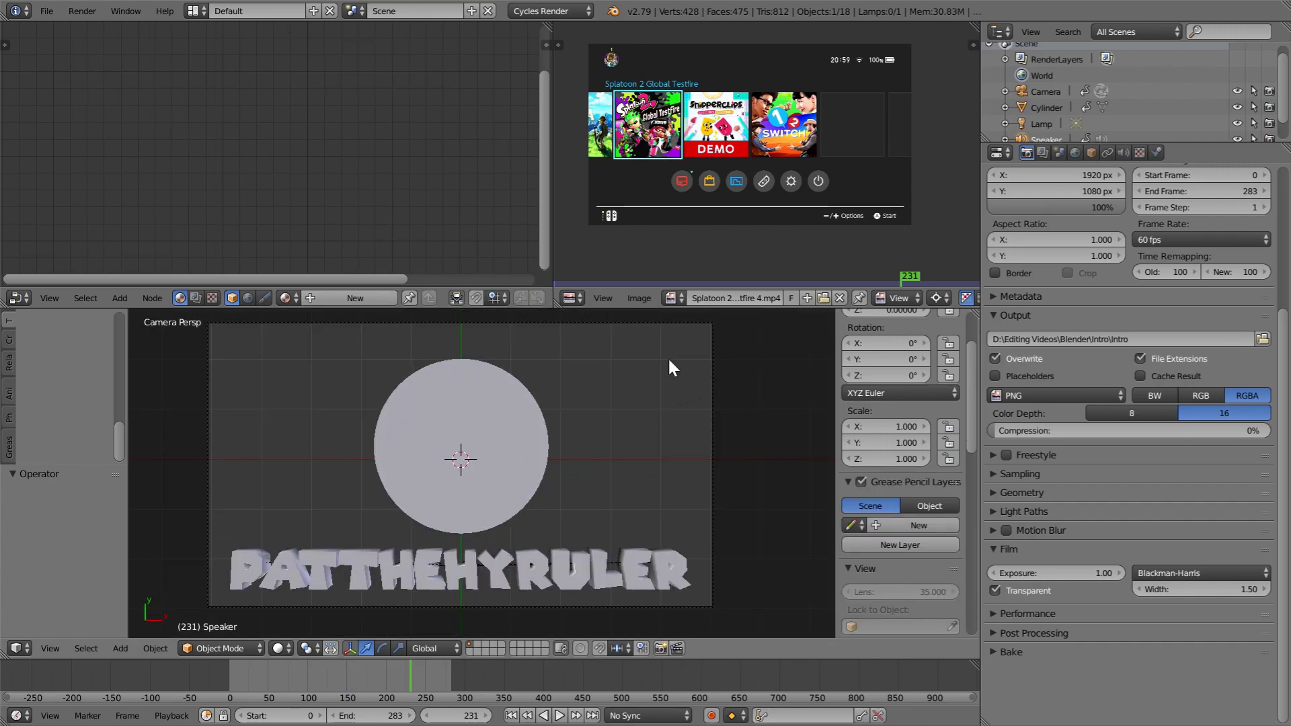
pyautogui.press('Home')
pyautogui.hotkey('shift', 'Left')
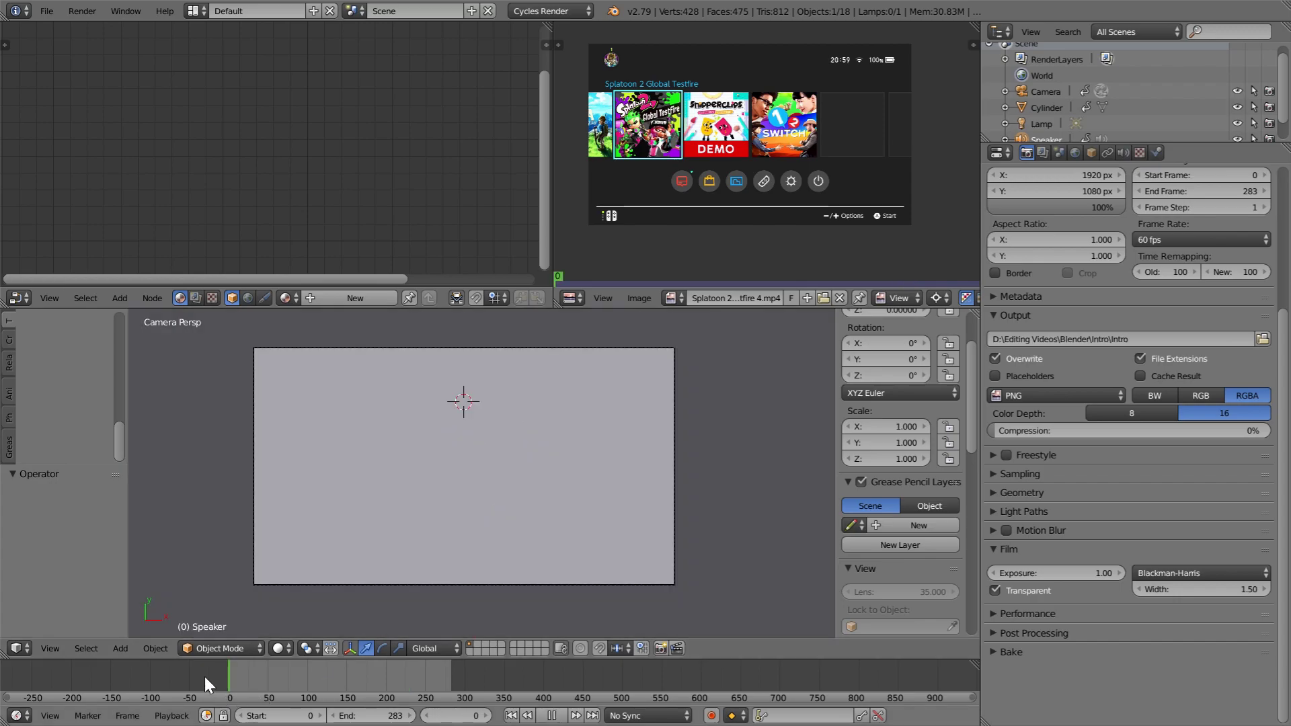
pyautogui.scroll(-6, 534, 529)
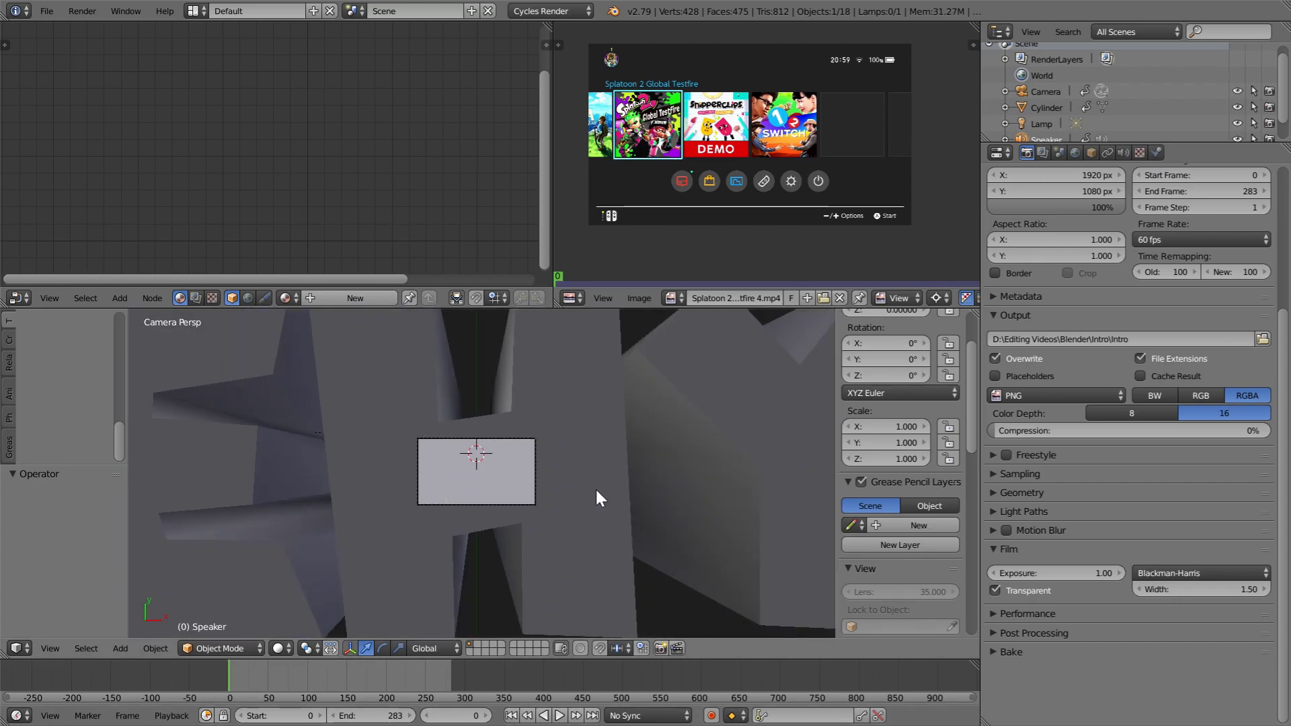
pyautogui.hotkey('alt', 'a')
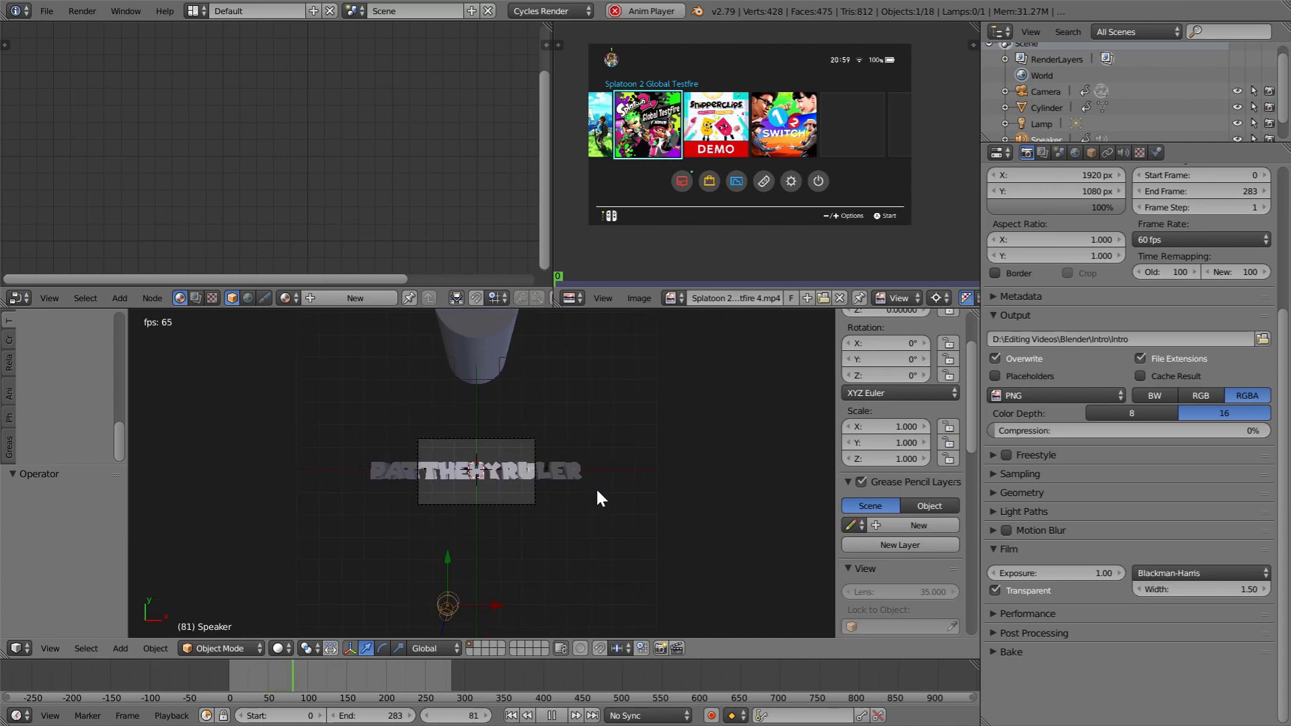
pyautogui.hotkey('alt', 'a')
# Step: Switch the camera view to Rendered shading to examine the logo and title letters
pyautogui.scroll(5, 505, 534)
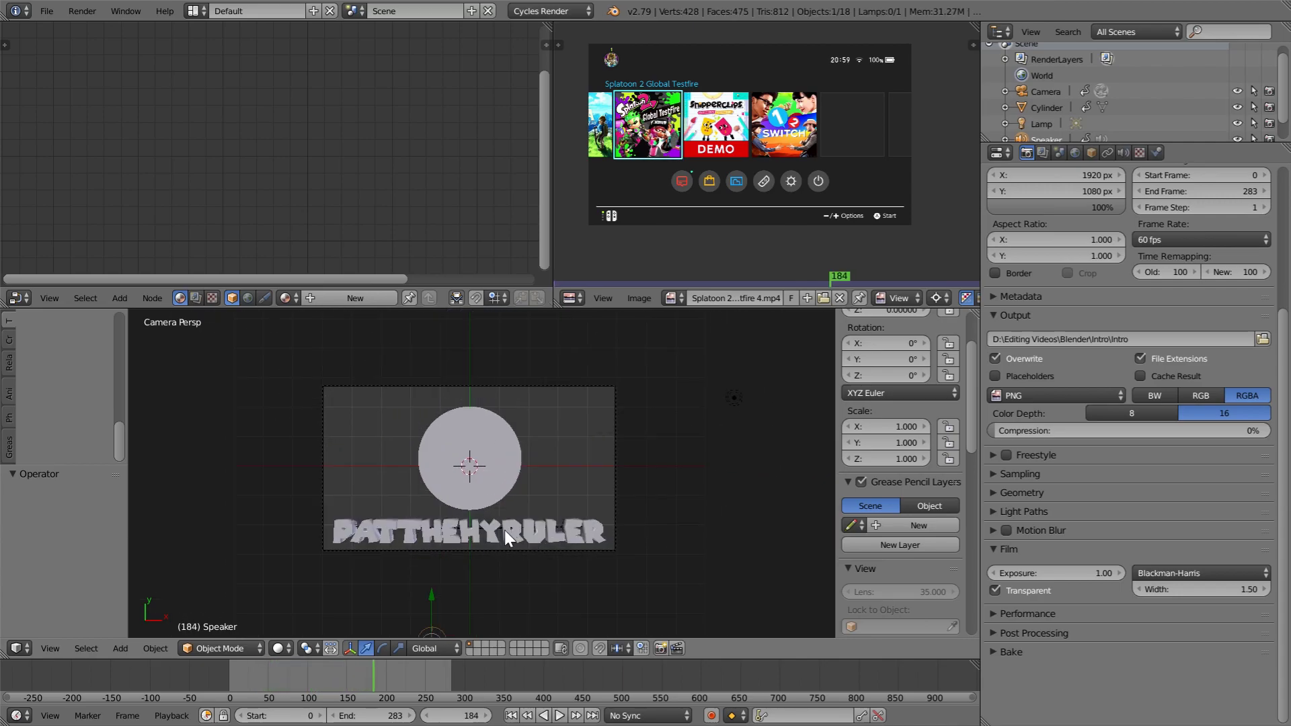
pyautogui.scroll(3, 504, 530)
pyautogui.click(280, 648)
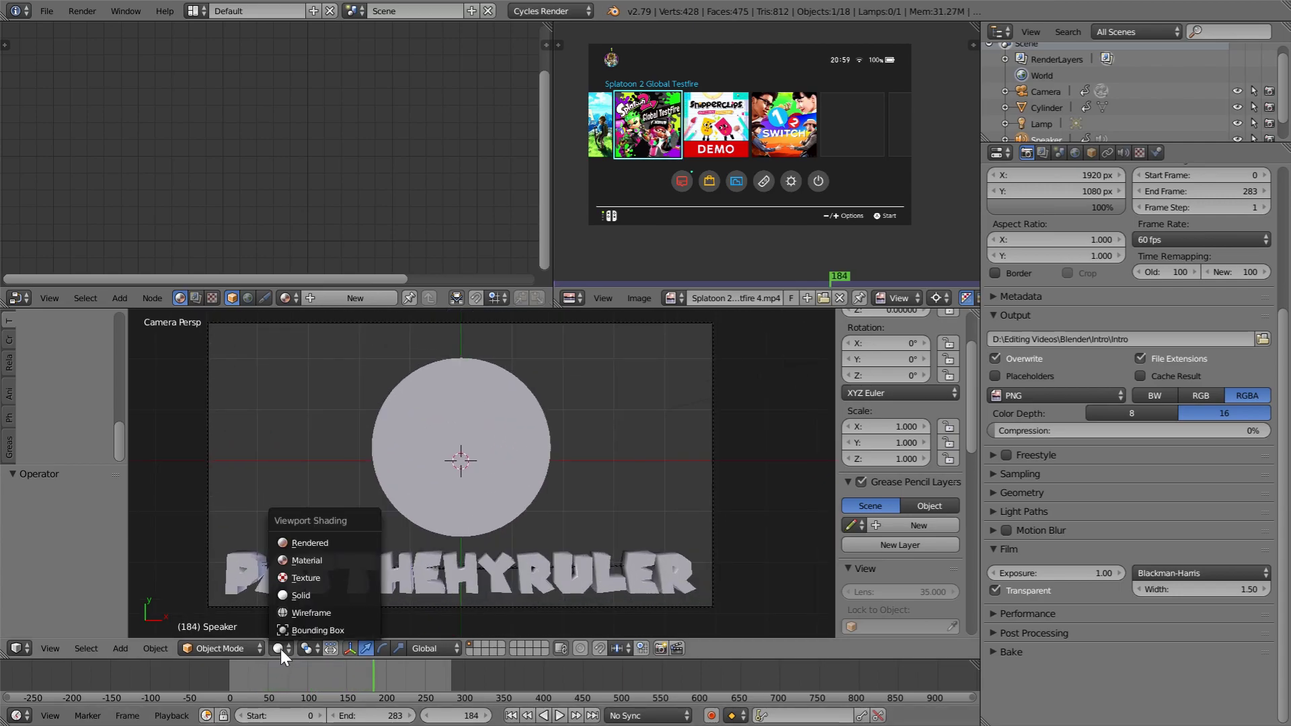
pyautogui.click(316, 543)
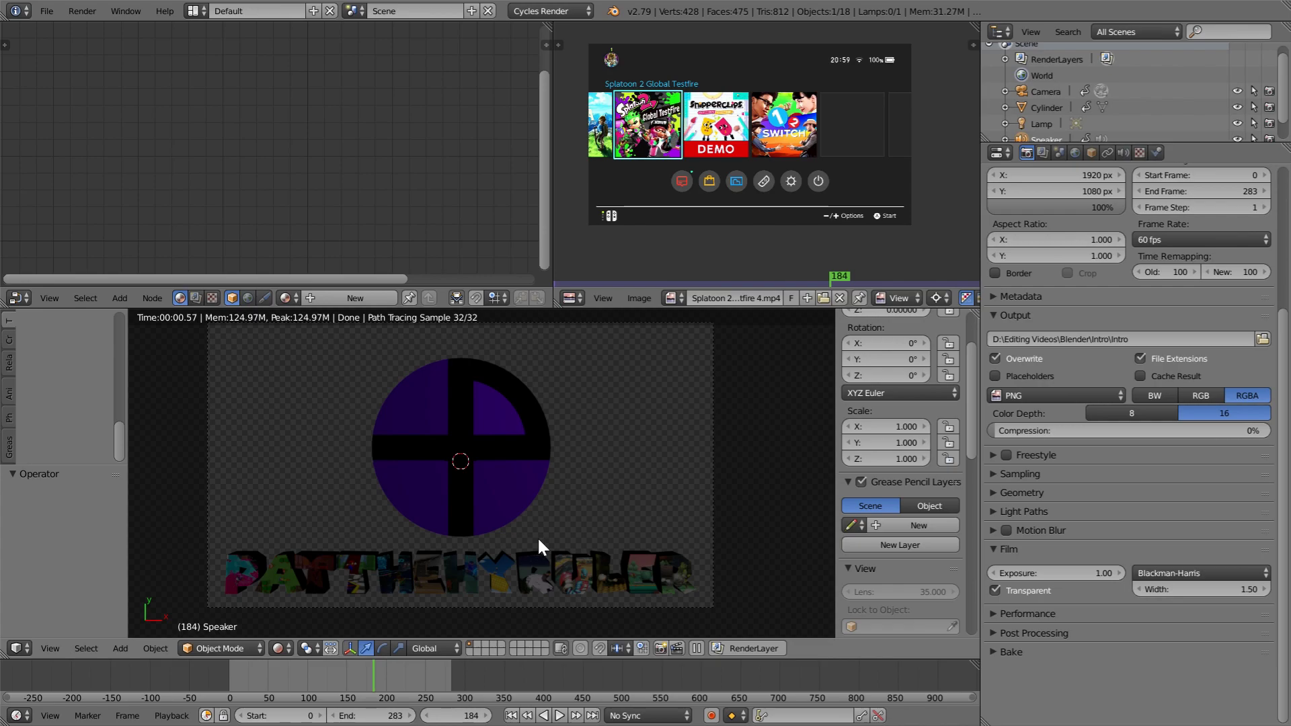
pyautogui.scroll(-2, 517, 523)
pyautogui.scroll(-1, 518, 535)
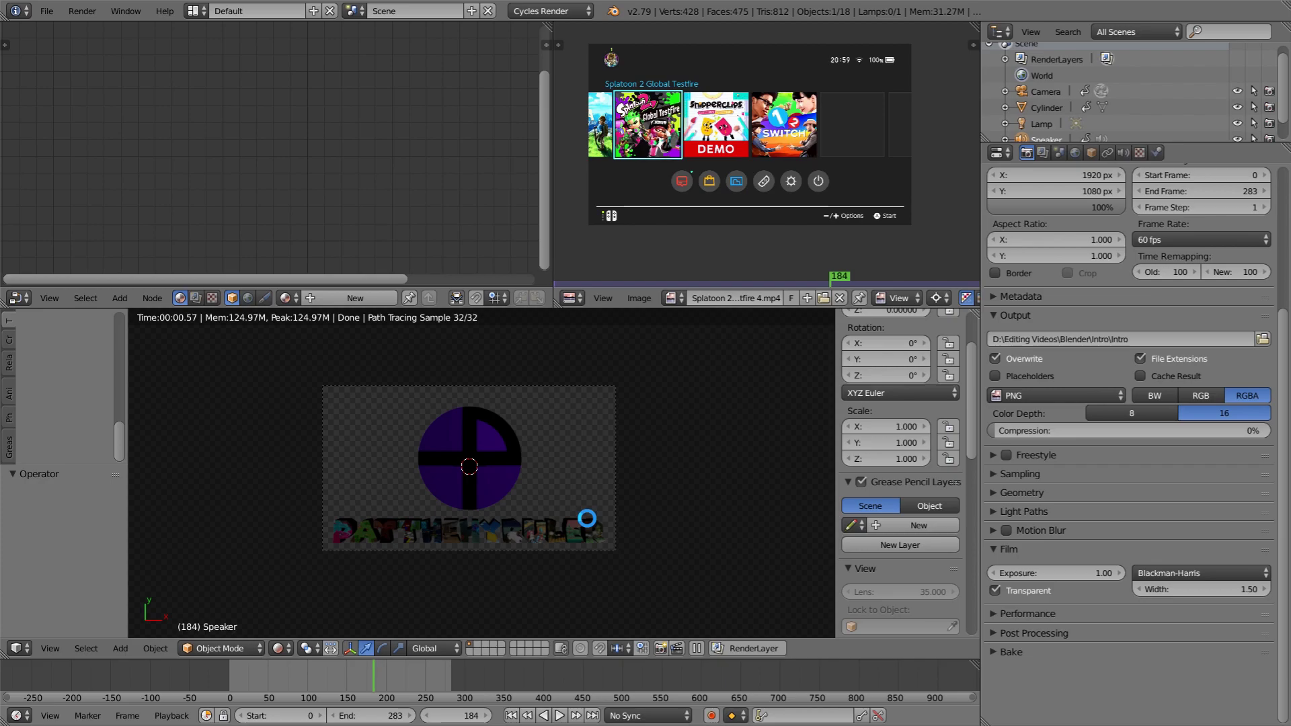
# Step: Open introbg.blend from the Documents folder and change the Render Result area to a 3D View
pyautogui.hotkey('ctrl', 'o')
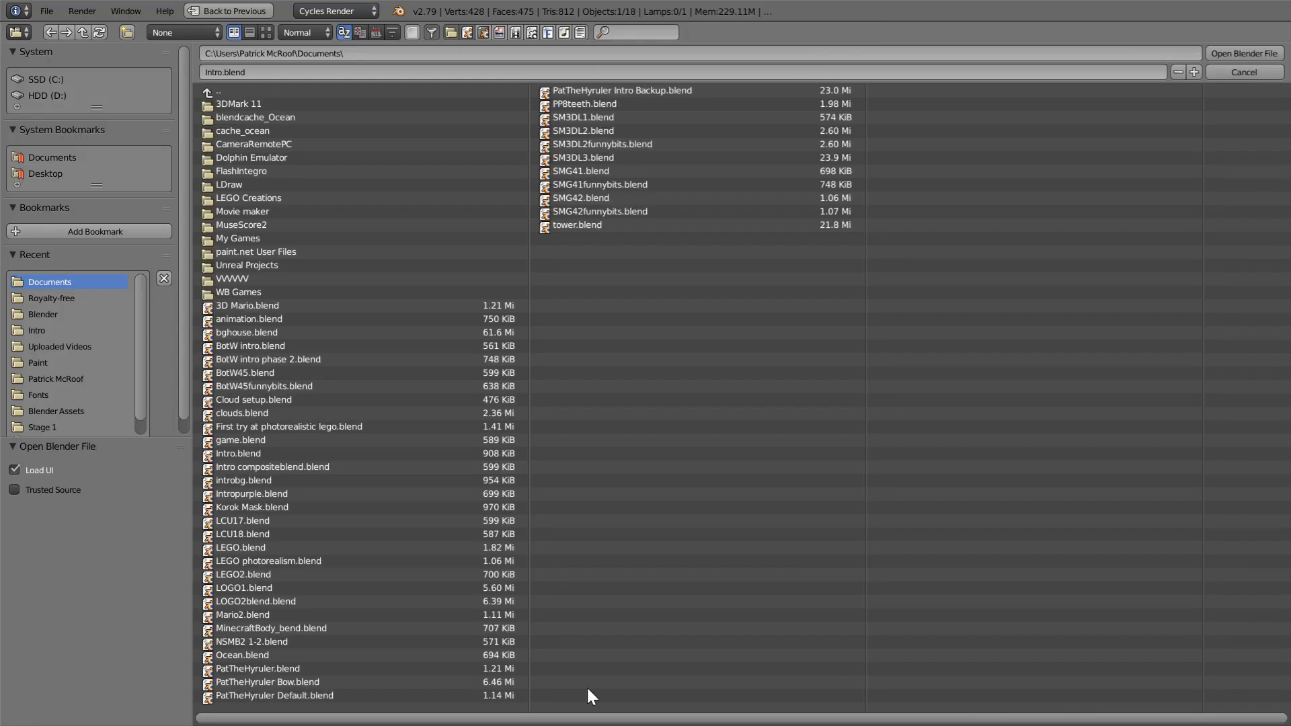
pyautogui.doubleClick(281, 482)
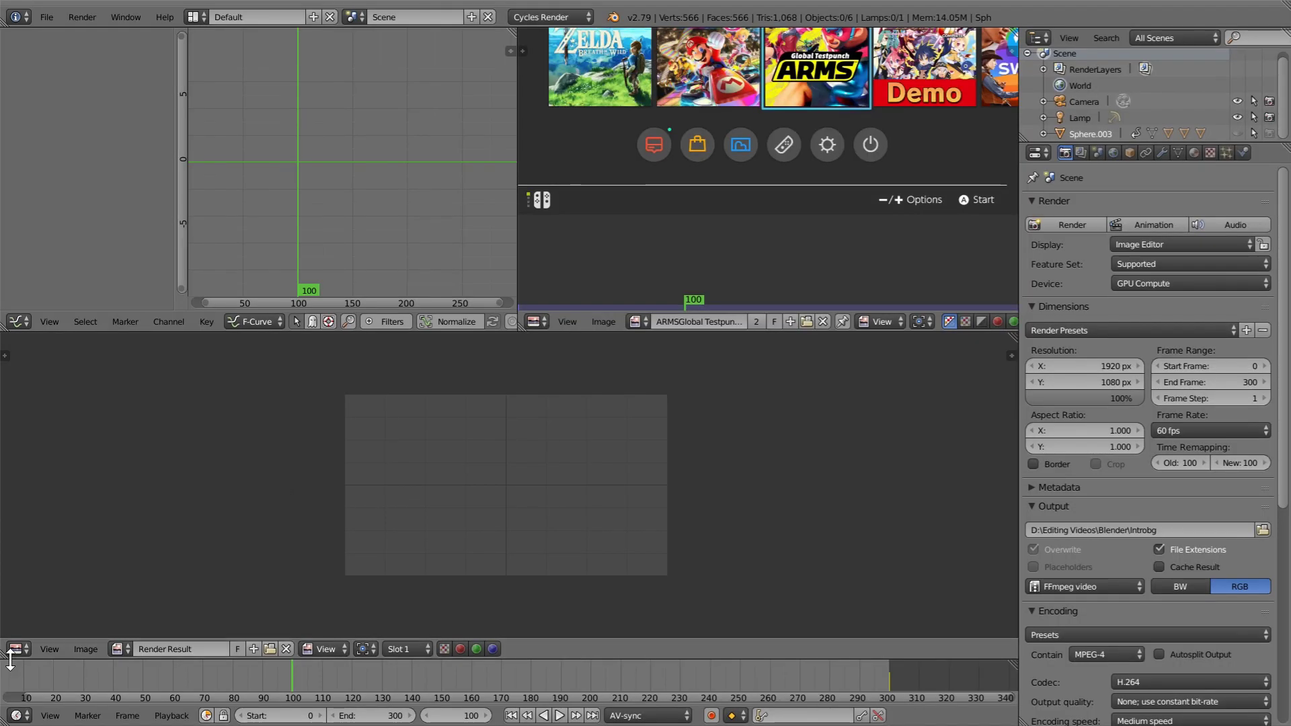
pyautogui.click(22, 647)
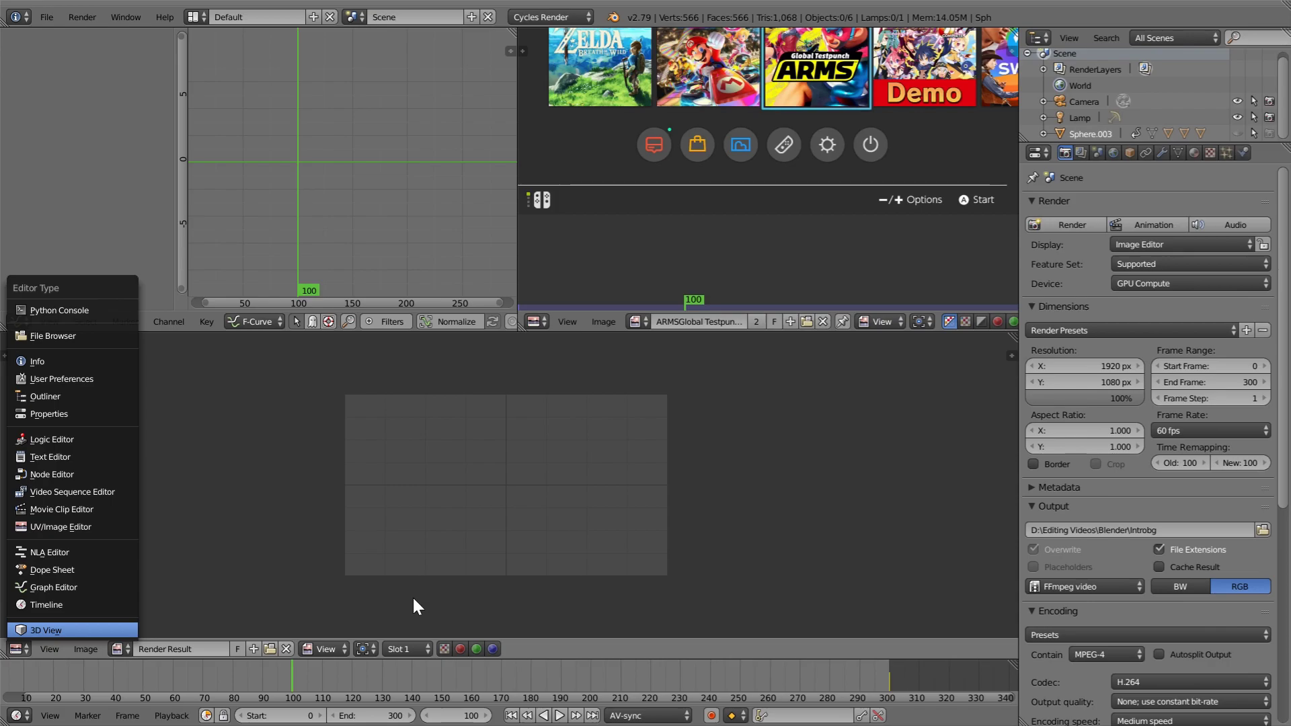
pyautogui.press('Return')
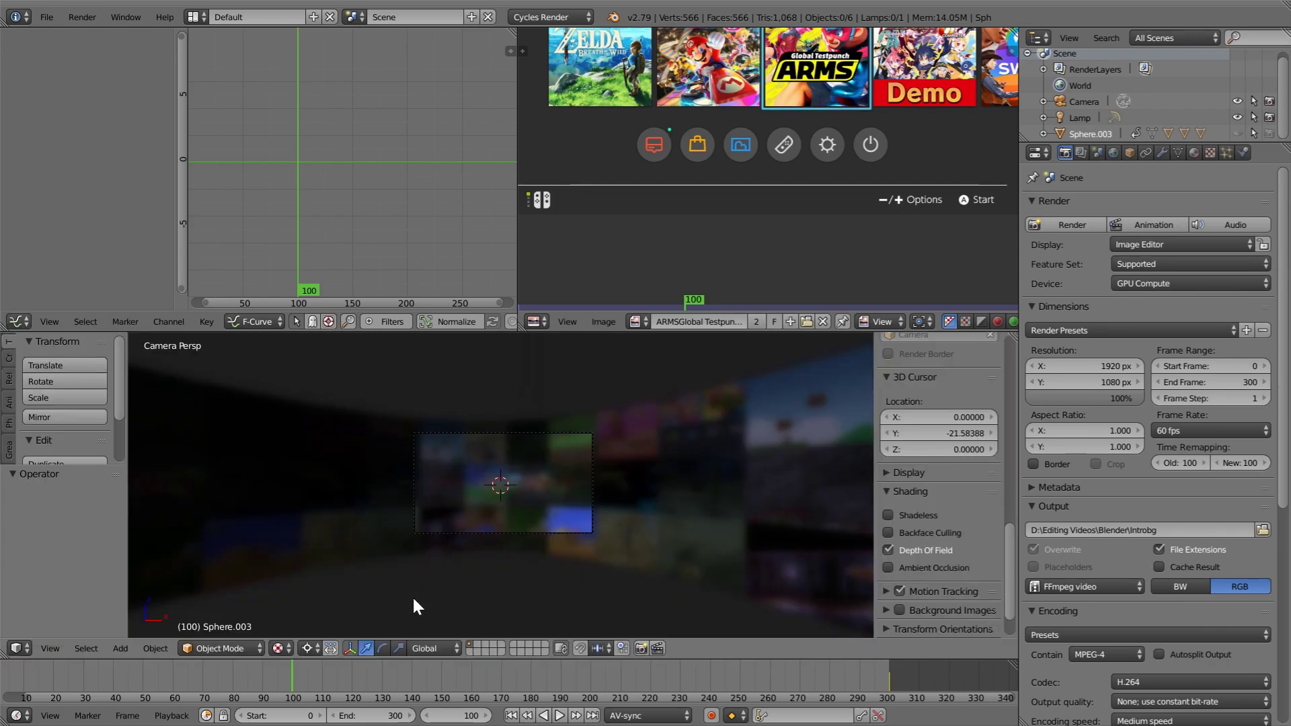
# Step: Leave the camera view and examine the curved video wall from outside
pyautogui.moveTo(511, 500); pyautogui.dragTo(511, 500, button='middle')
pyautogui.scroll(-10, 509, 498)
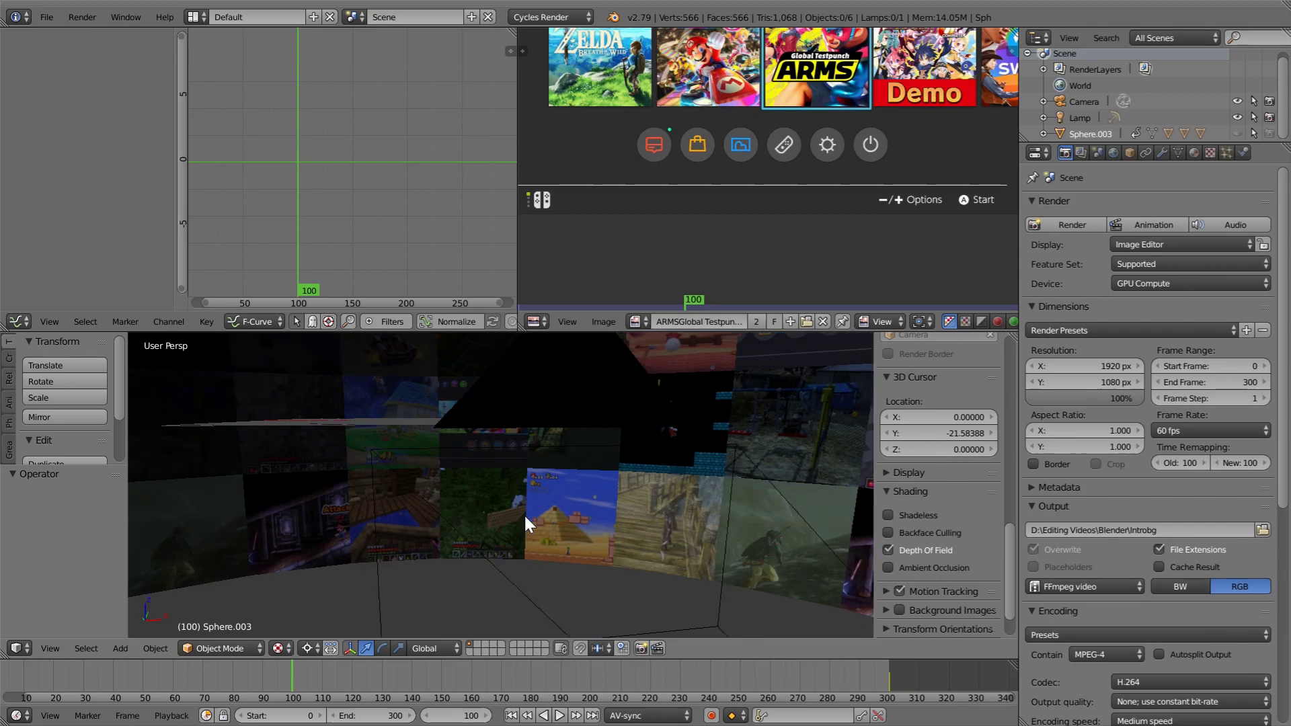
pyautogui.moveTo(644, 491); pyautogui.dragTo(507, 539, button='middle')
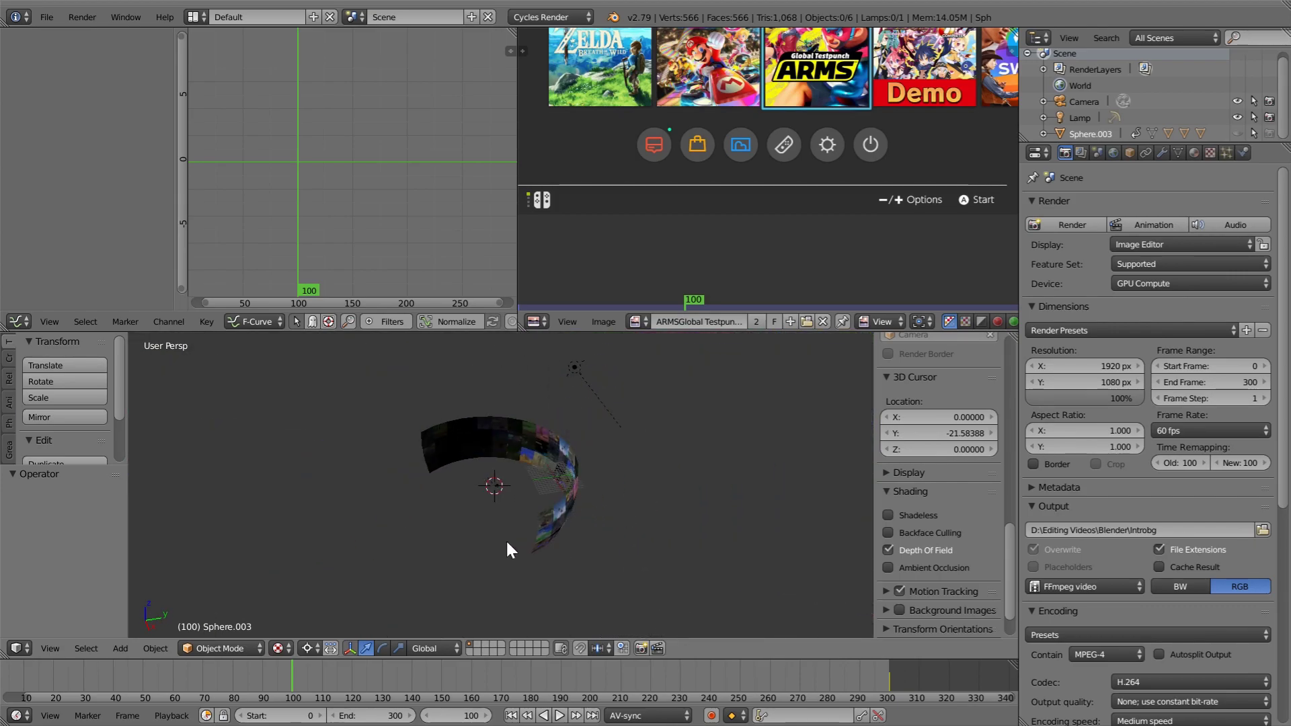
pyautogui.scroll(5, 566, 519)
pyautogui.moveTo(600, 482); pyautogui.dragTo(553, 511, button='middle')
pyautogui.scroll(3, 571, 505)
pyautogui.scroll(-3, 606, 487)
# Step: Select the wall sections Sphere.001 and Sphere in turn to examine how the curved wall is divided
pyautogui.rightClick(536, 432)
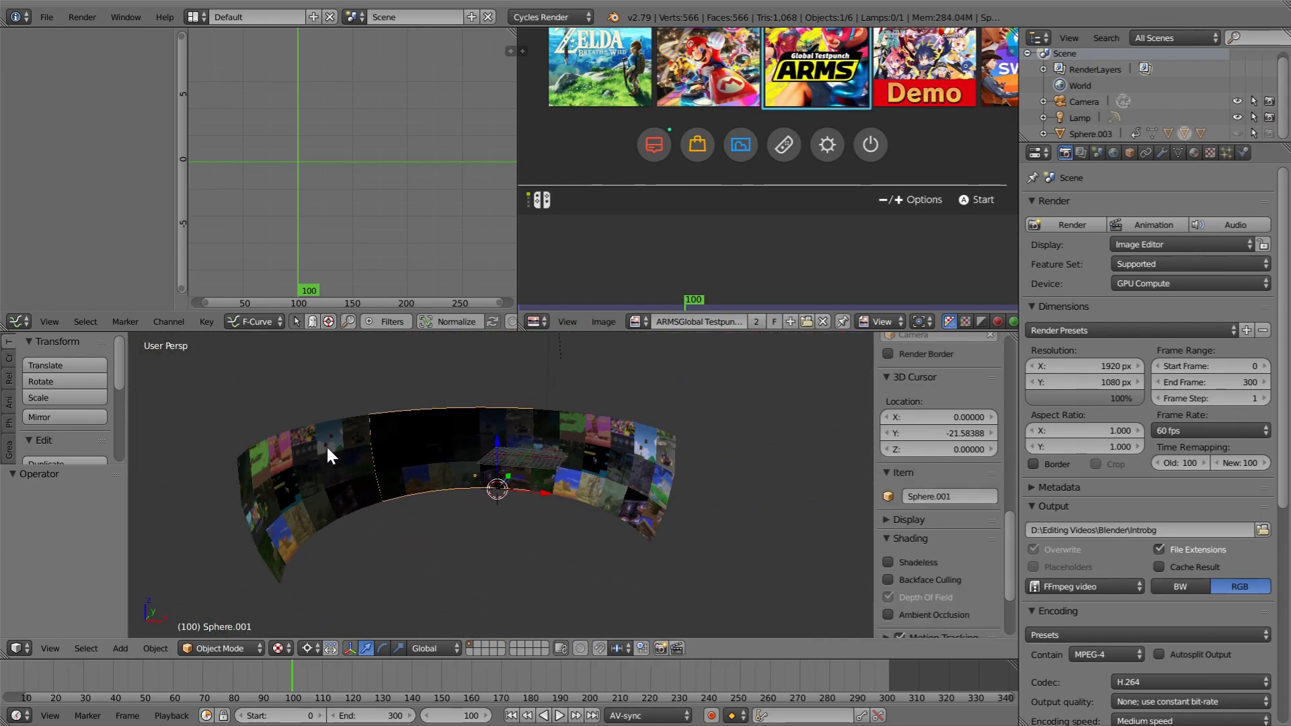
pyautogui.moveTo(585, 447); pyautogui.dragTo(564, 512, button='middle')
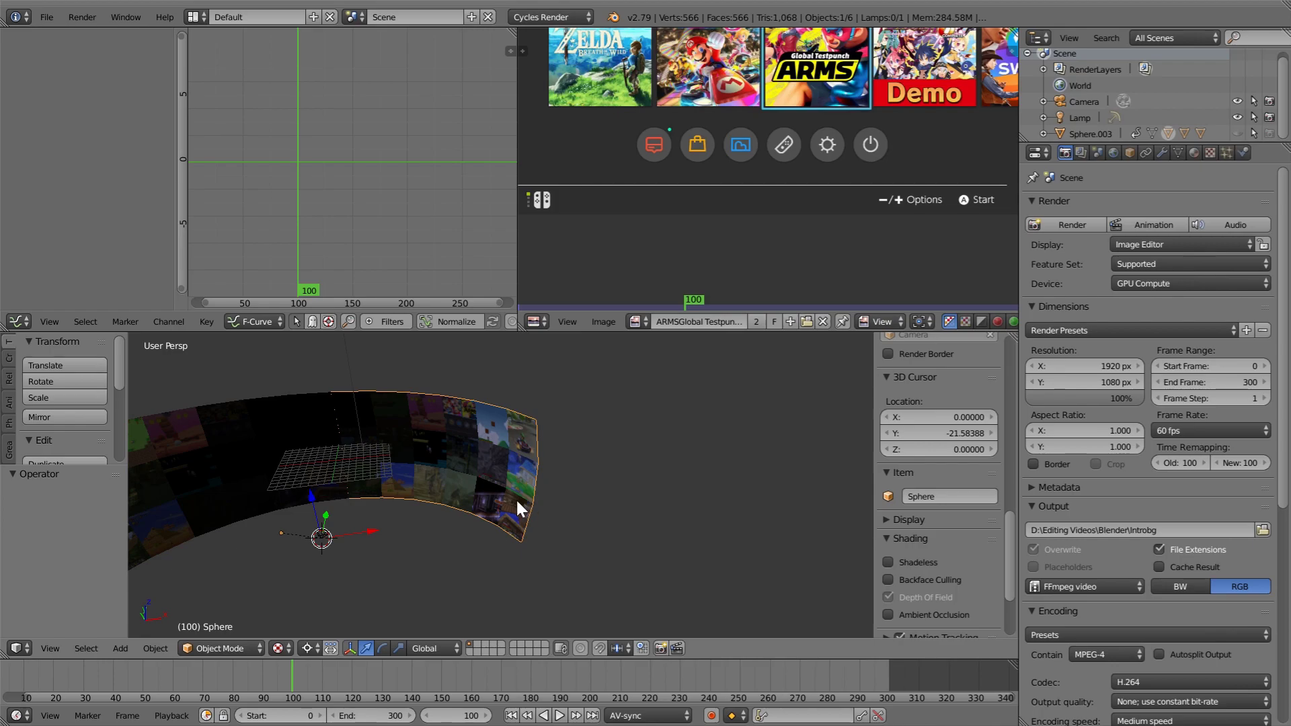
pyautogui.scroll(6, 531, 491)
pyautogui.moveTo(766, 473); pyautogui.dragTo(521, 491, button='middle')
pyautogui.moveTo(469, 455); pyautogui.dragTo(661, 448, button='middle')
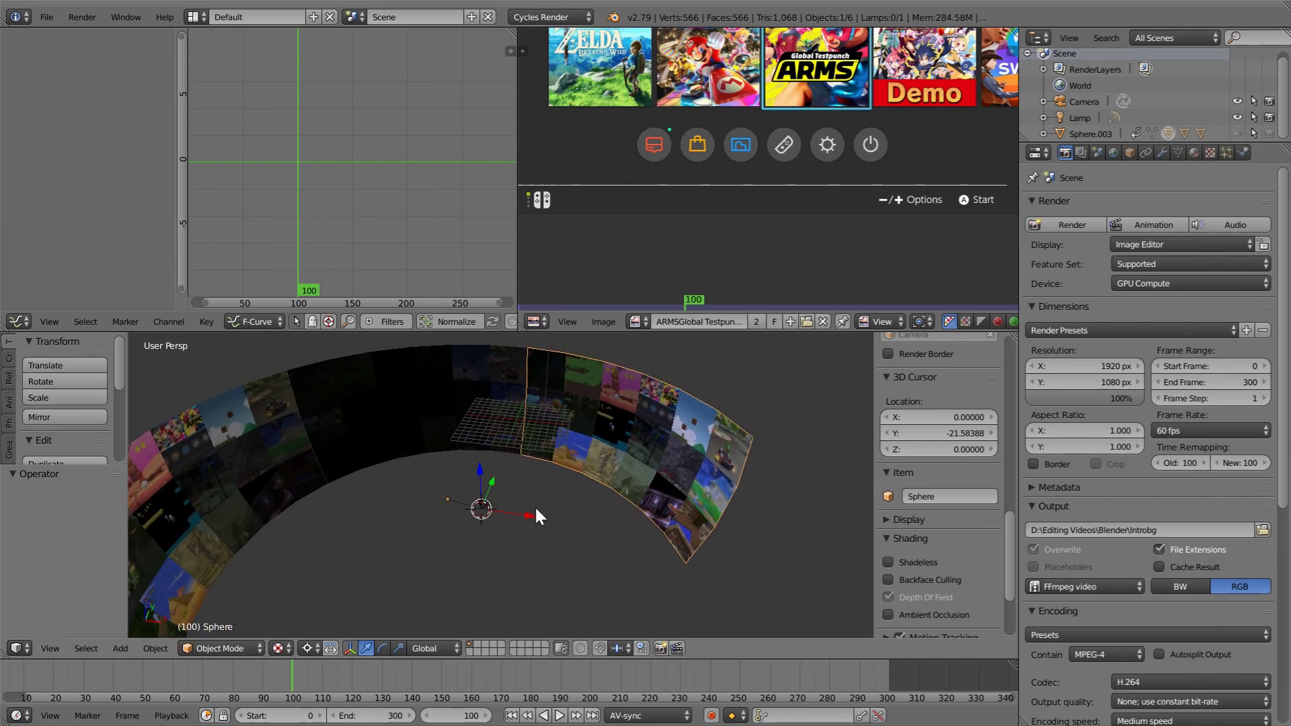
pyautogui.moveTo(537, 517); pyautogui.dragTo(614, 513, button='middle')
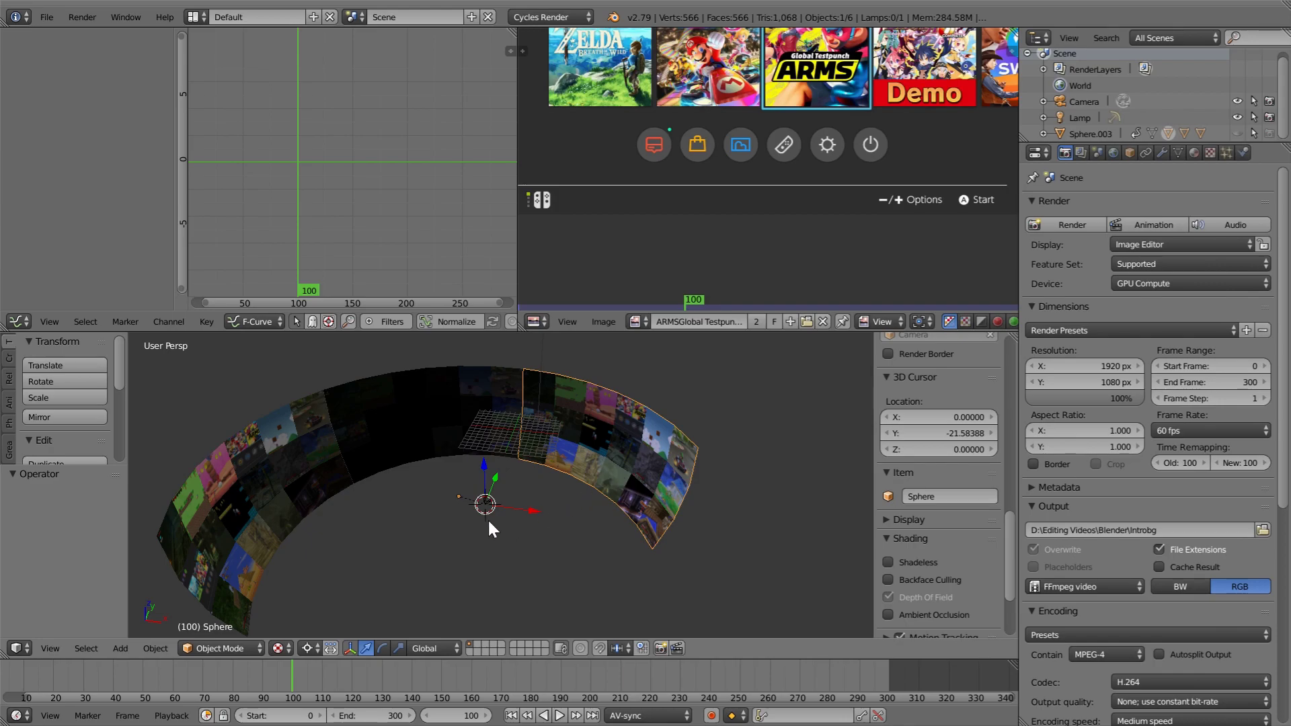
# Step: Temporarily turn on viewport and render visibility for Sphere.003, inspect it, and hide it again
pyautogui.click(1238, 133)
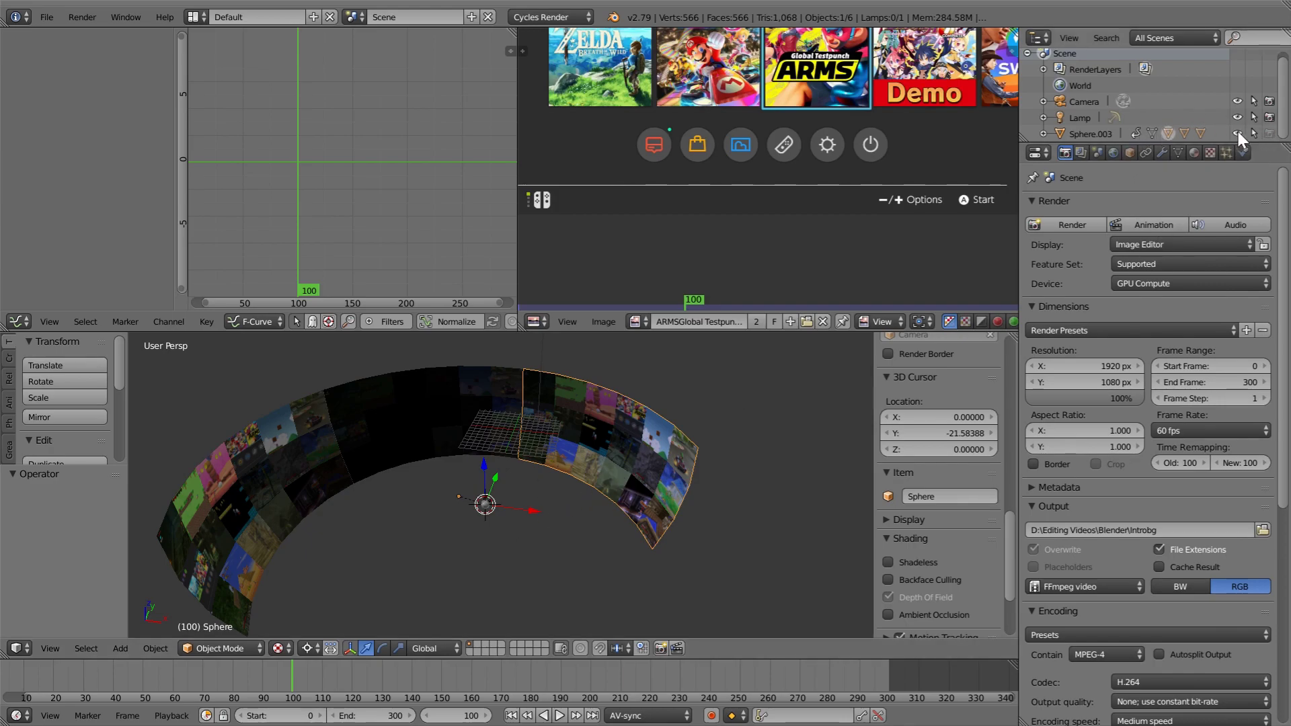
pyautogui.click(1269, 133)
pyautogui.scroll(3, 496, 592)
pyautogui.moveTo(496, 592); pyautogui.dragTo(562, 496, button='middle')
pyautogui.click(1269, 133)
pyautogui.click(1237, 133)
pyautogui.moveTo(677, 381); pyautogui.dragTo(689, 433, button='middle')
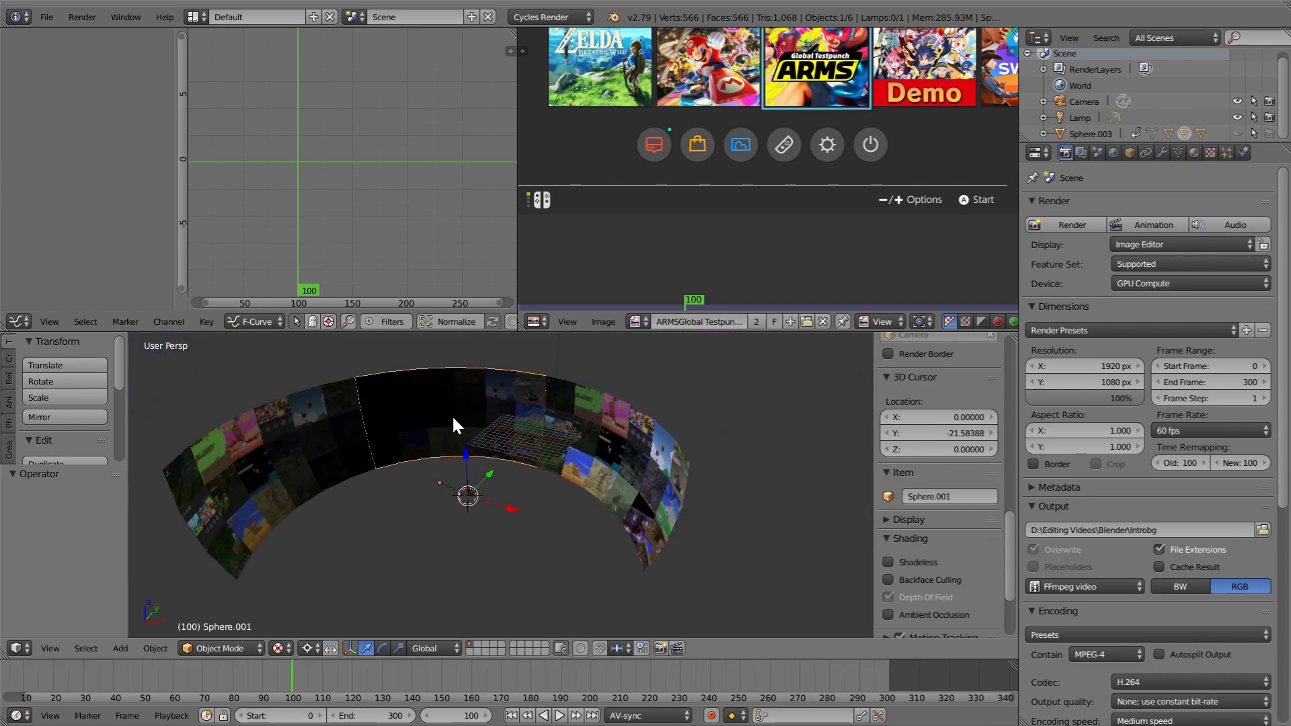
# Step: Select the Sphere.002 wall section and compare the wall through the camera and from outside
pyautogui.rightClick(471, 401)
pyautogui.rightClick(312, 409)
pyautogui.moveTo(459, 483); pyautogui.dragTo(596, 557, button='middle')
pyautogui.press('KP_0')
pyautogui.moveTo(637, 477); pyautogui.dragTo(571, 491, button='middle')
pyautogui.scroll(-4, 532, 478)
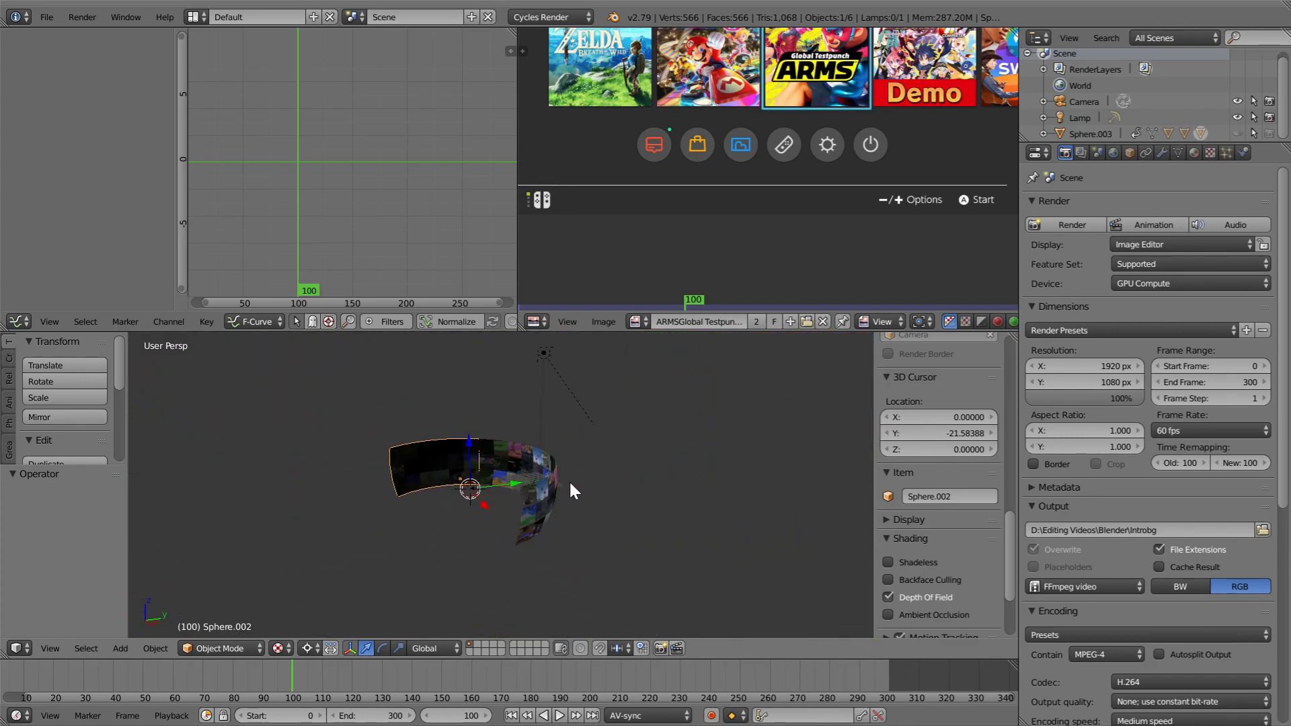
# Step: Select the lamp above the video wall and show its lamp settings
pyautogui.rightClick(545, 353)
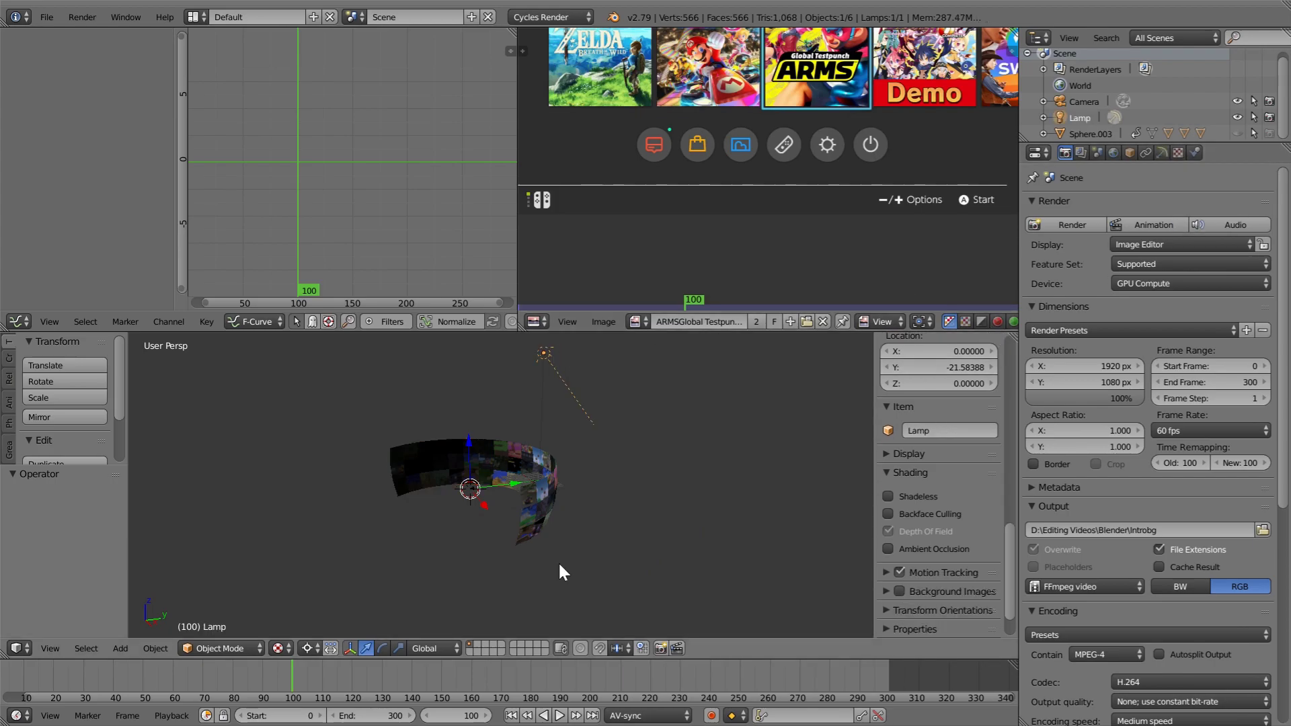
pyautogui.click(1162, 153)
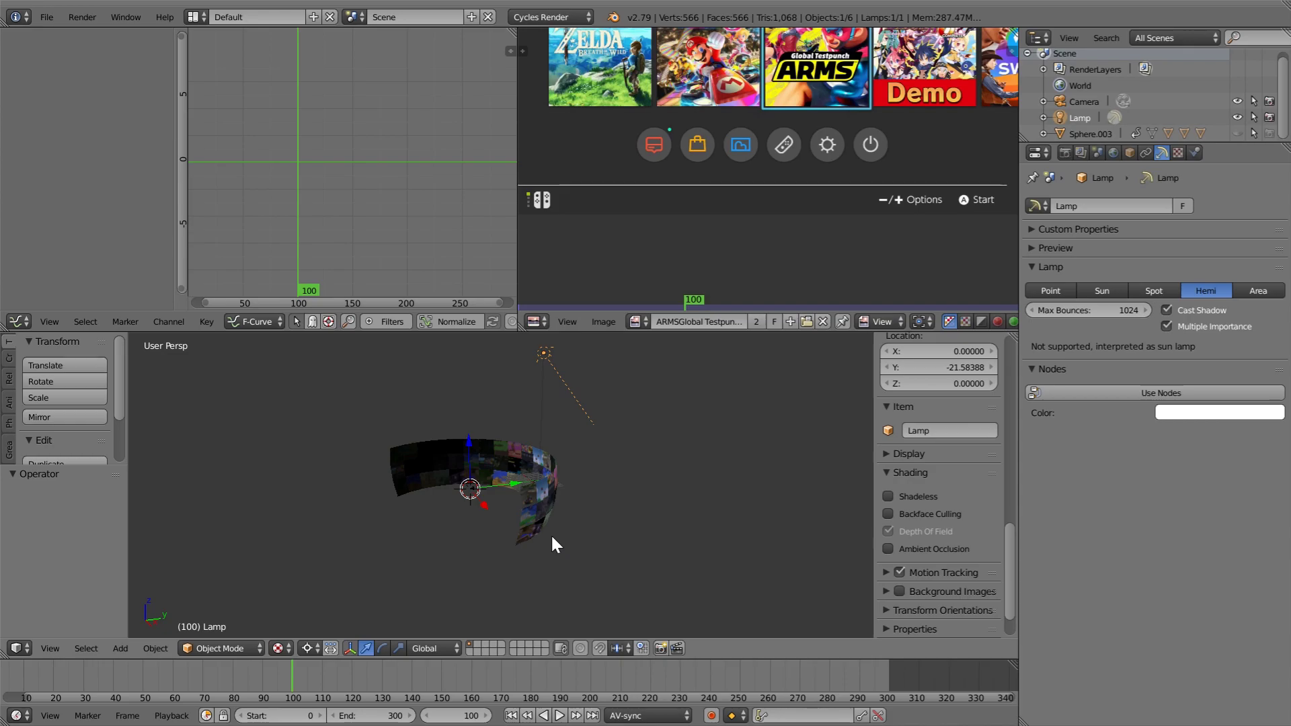
# Step: Open Intro compositeblend.blend from the Documents folder
pyautogui.hotkey('ctrl', 'o')
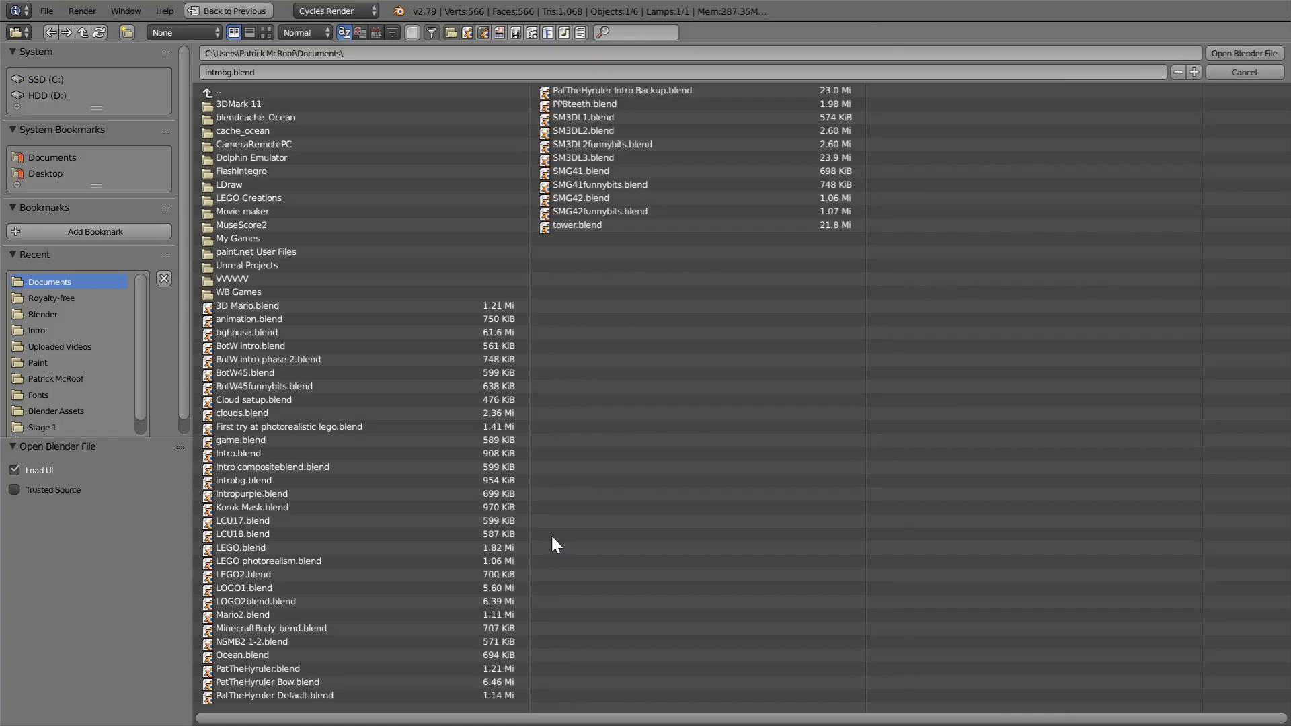
pyautogui.click(308, 467)
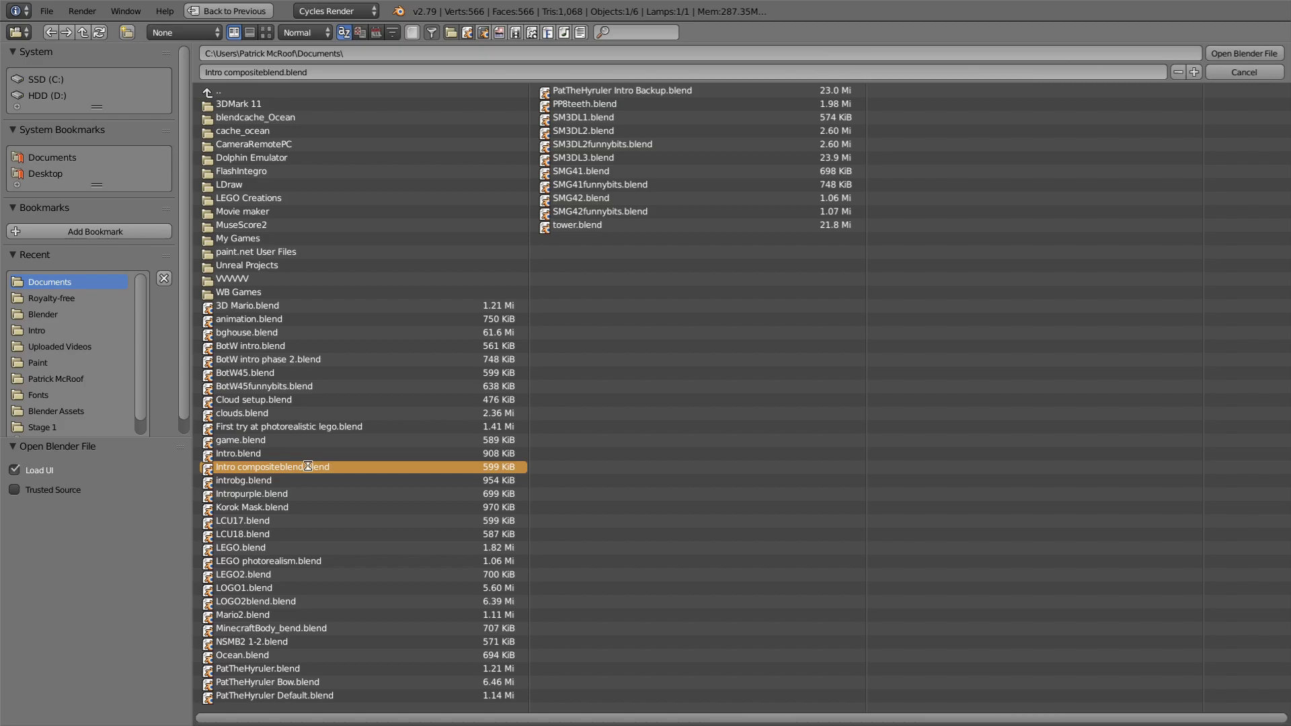
pyautogui.doubleClick(308, 467)
# Step: Return the finished composite sequence to frame 0 and enlarge its strips across the sequencer
pyautogui.scroll(-3, 749, 628)
pyautogui.moveTo(584, 585); pyautogui.dragTo(653, 513, button='middle')
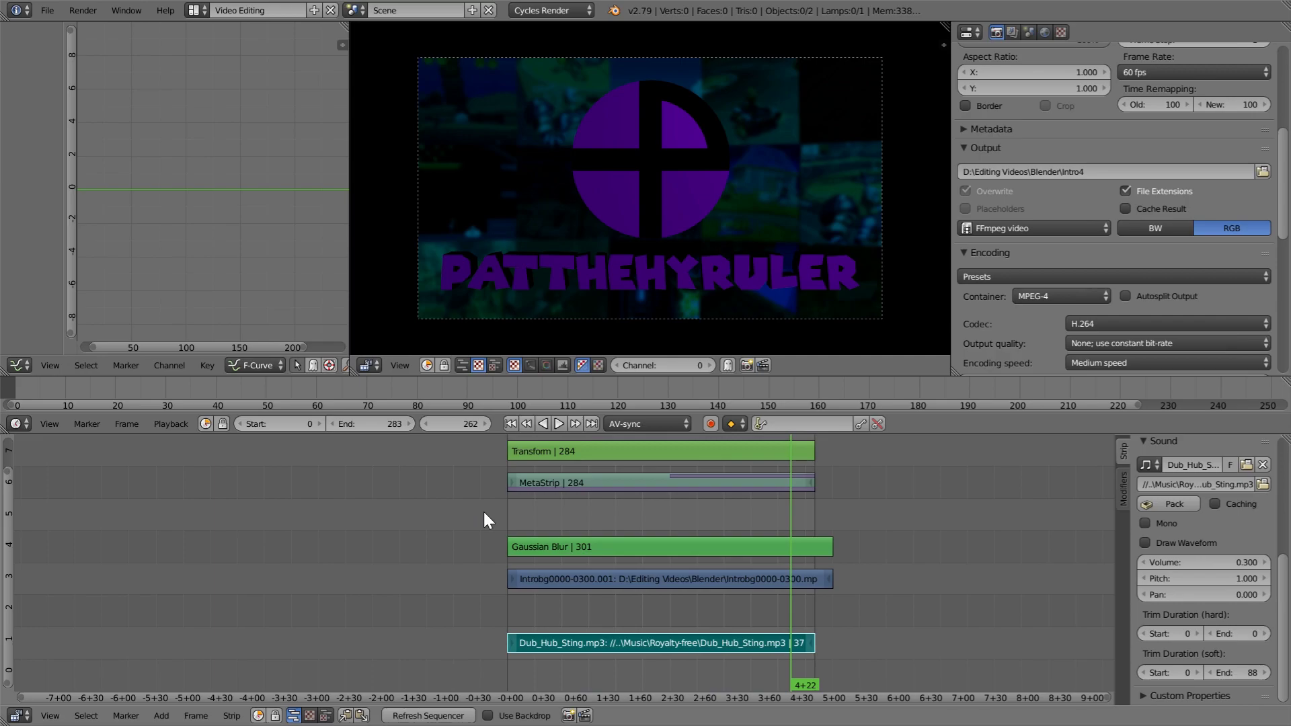
pyautogui.hotkey('shift', 'Left')
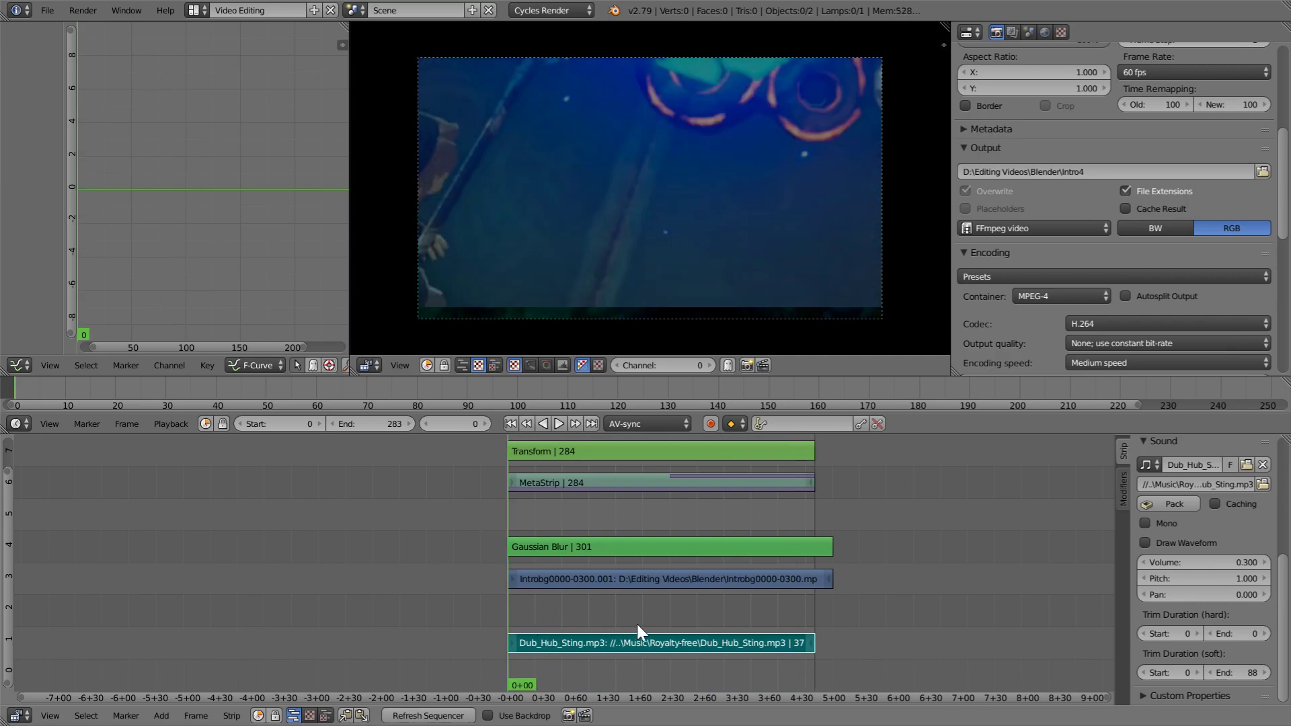
pyautogui.keyDown('ctrl'); pyautogui.moveTo(629, 584); pyautogui.dragTo(204, 509, button='middle'); pyautogui.keyUp('ctrl')
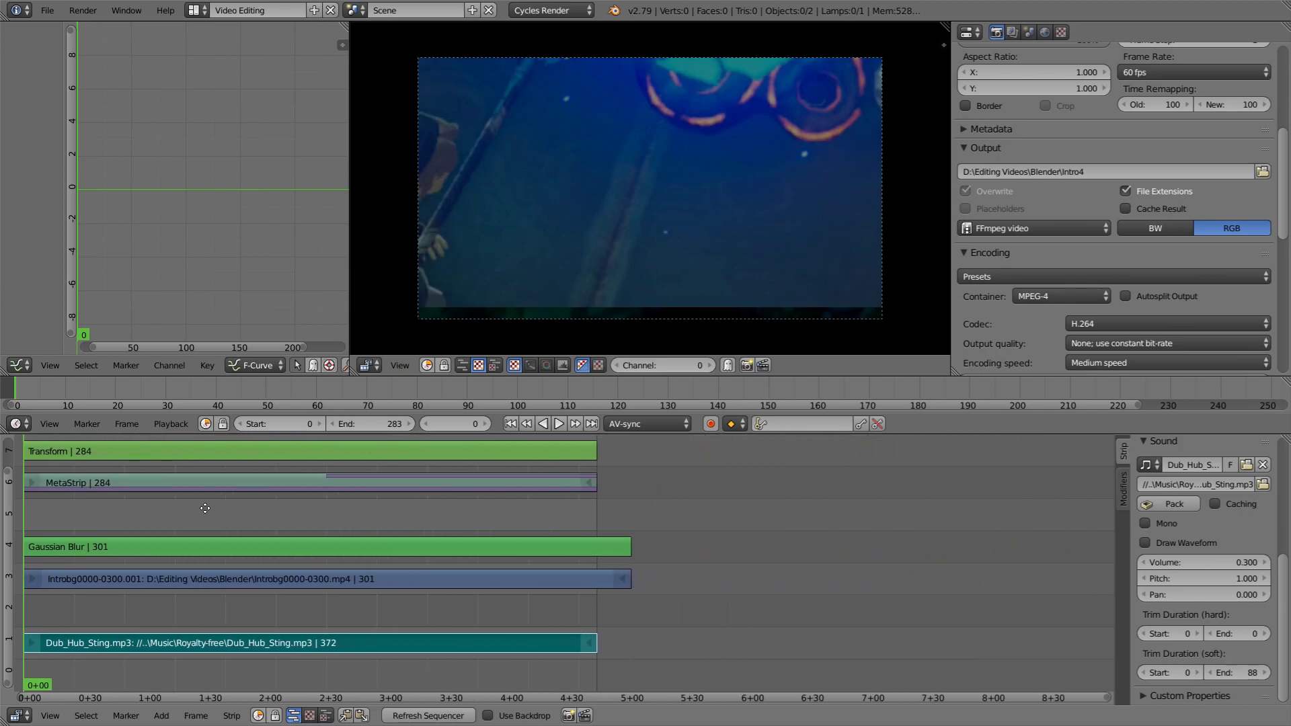
# Step: Select the Gaussian Blur strip above the intro background video and show its effect settings
pyautogui.scroll(-13, 393, 580)
pyautogui.scroll(4, 417, 583)
pyautogui.moveTo(395, 568); pyautogui.dragTo(711, 503, button='middle')
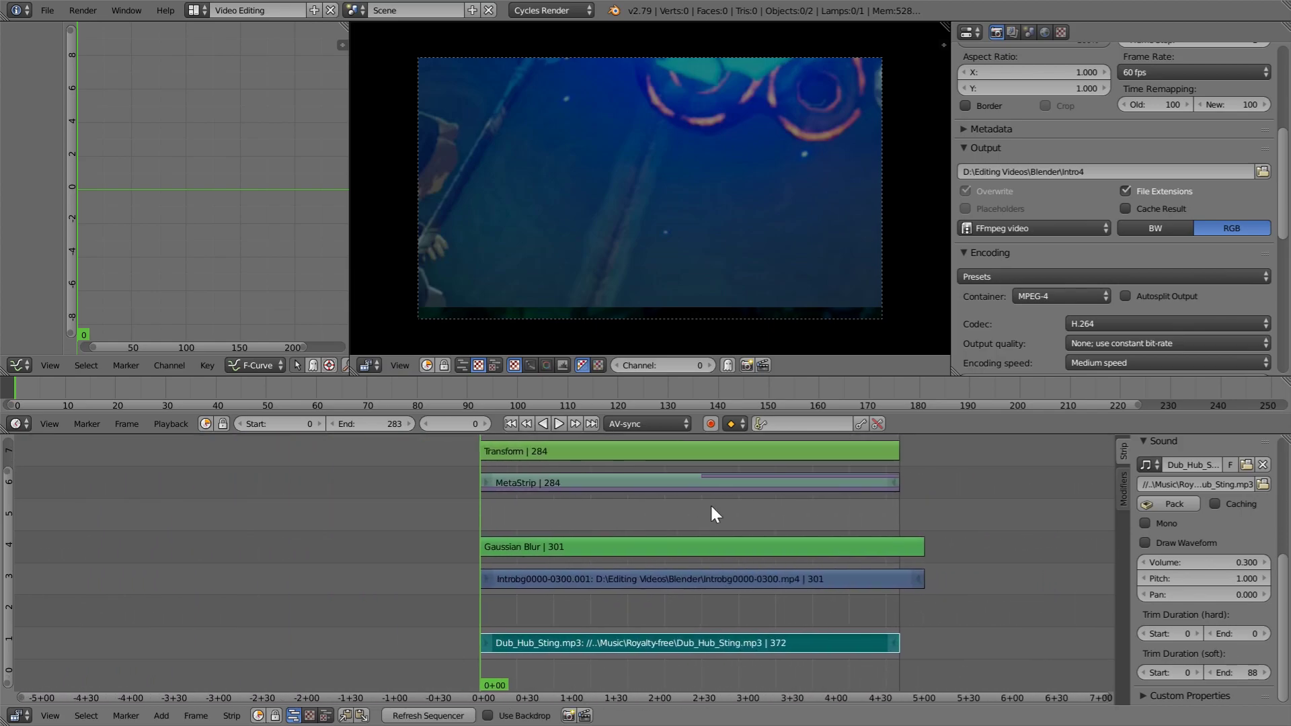
pyautogui.click(631, 540)
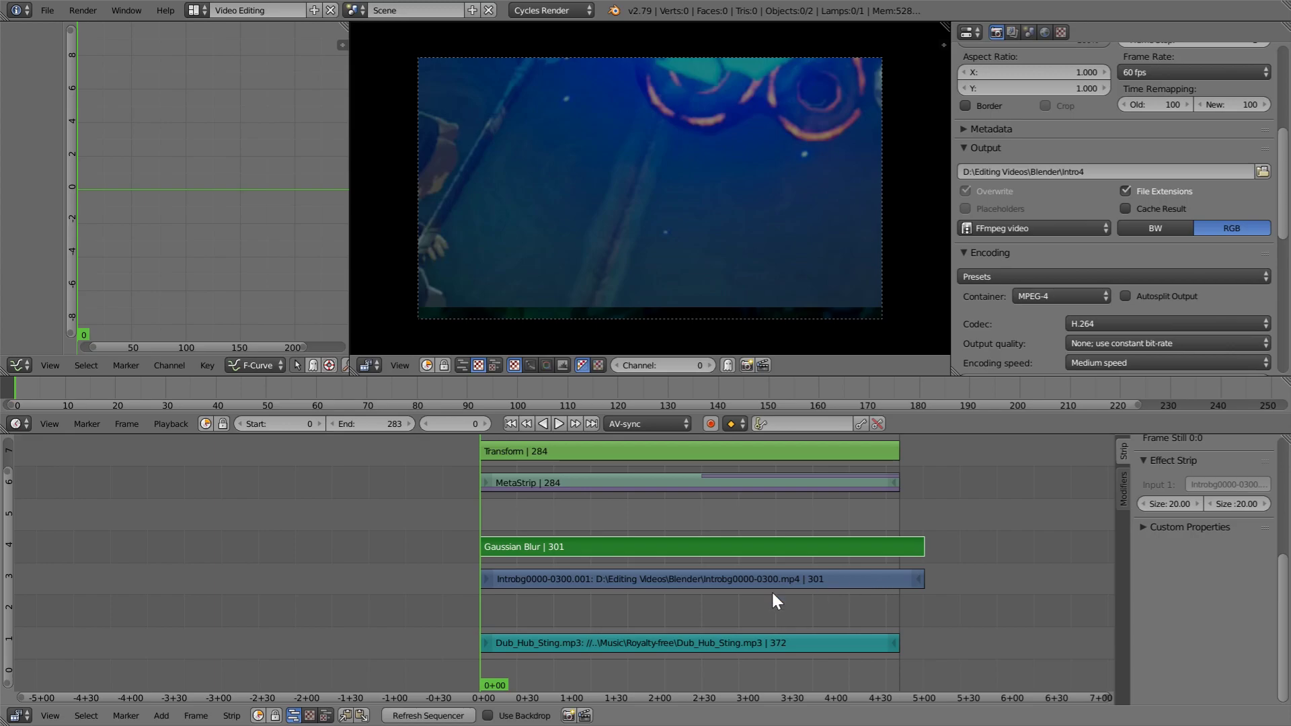
pyautogui.click(681, 586)
pyautogui.click(680, 557)
pyautogui.scroll(5, 1185, 623)
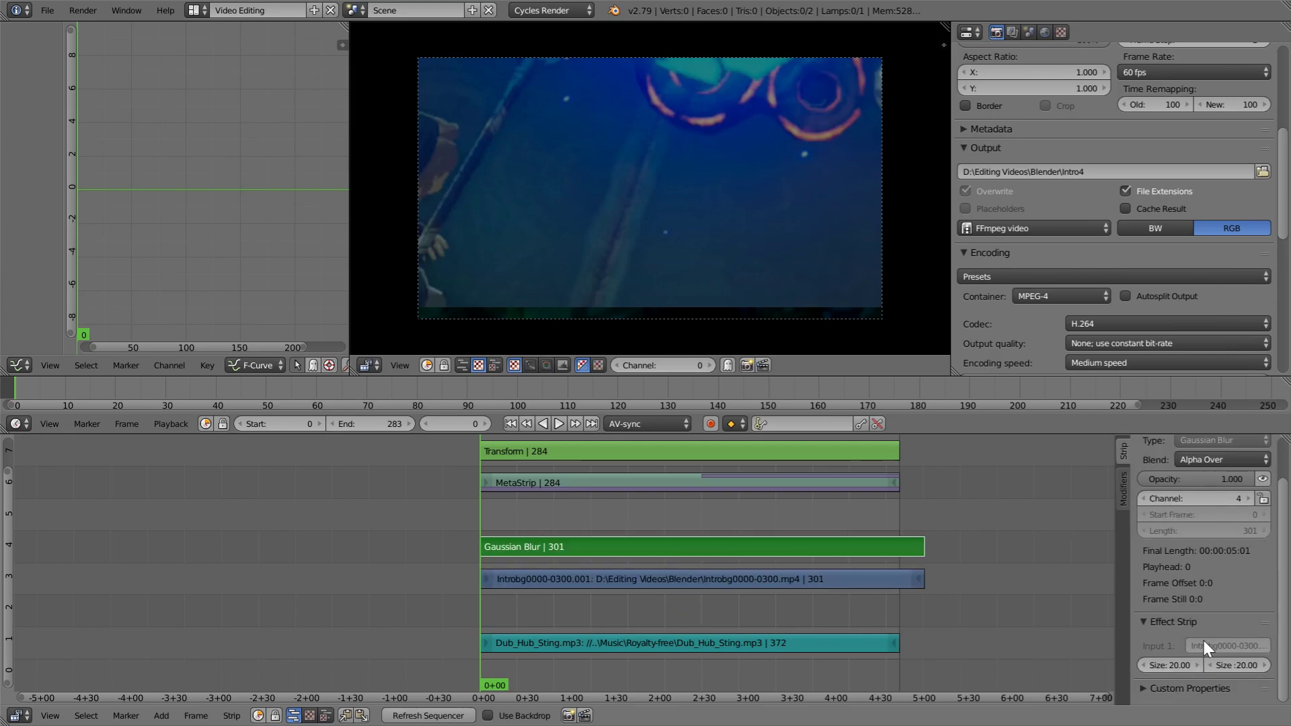
# Step: Show the Gaussian Blur strip's colour balance modifier and preview the composite at frame 139
pyautogui.click(1124, 498)
pyautogui.scroll(-5, 1245, 673)
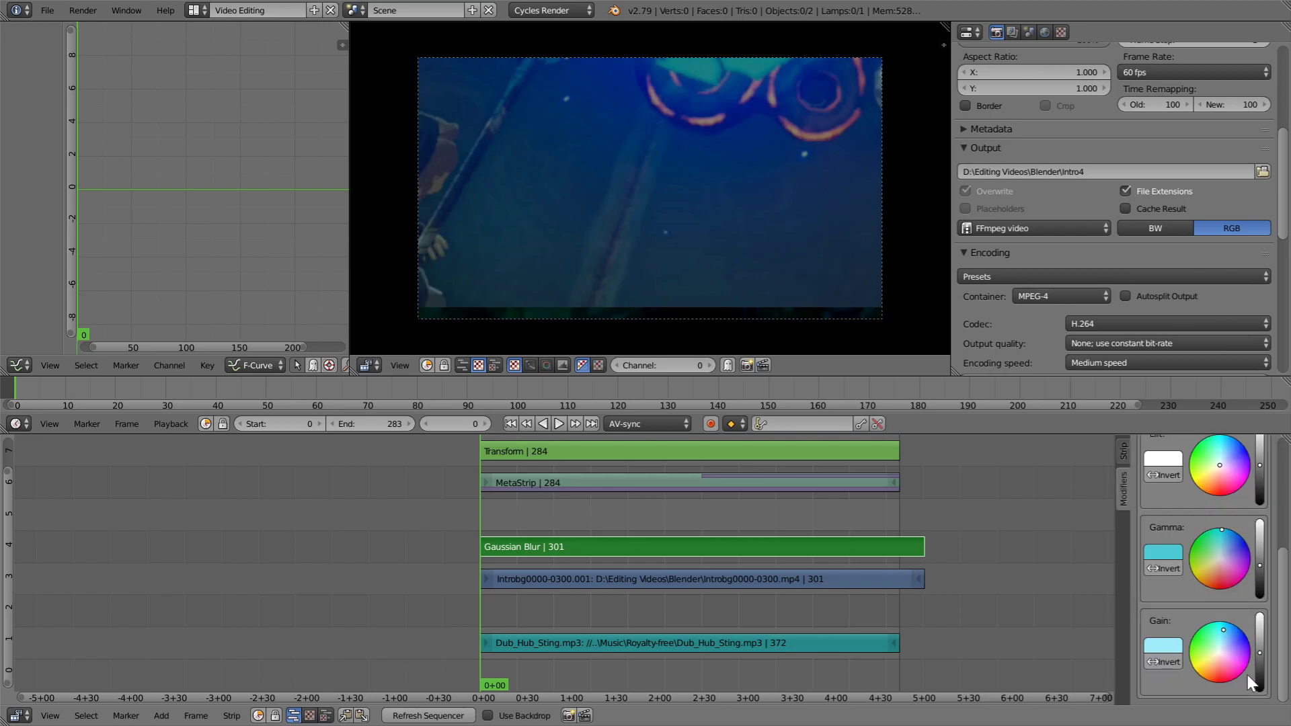
pyautogui.scroll(3, 1277, 667)
pyautogui.scroll(-3, 1268, 677)
pyautogui.click(685, 525)
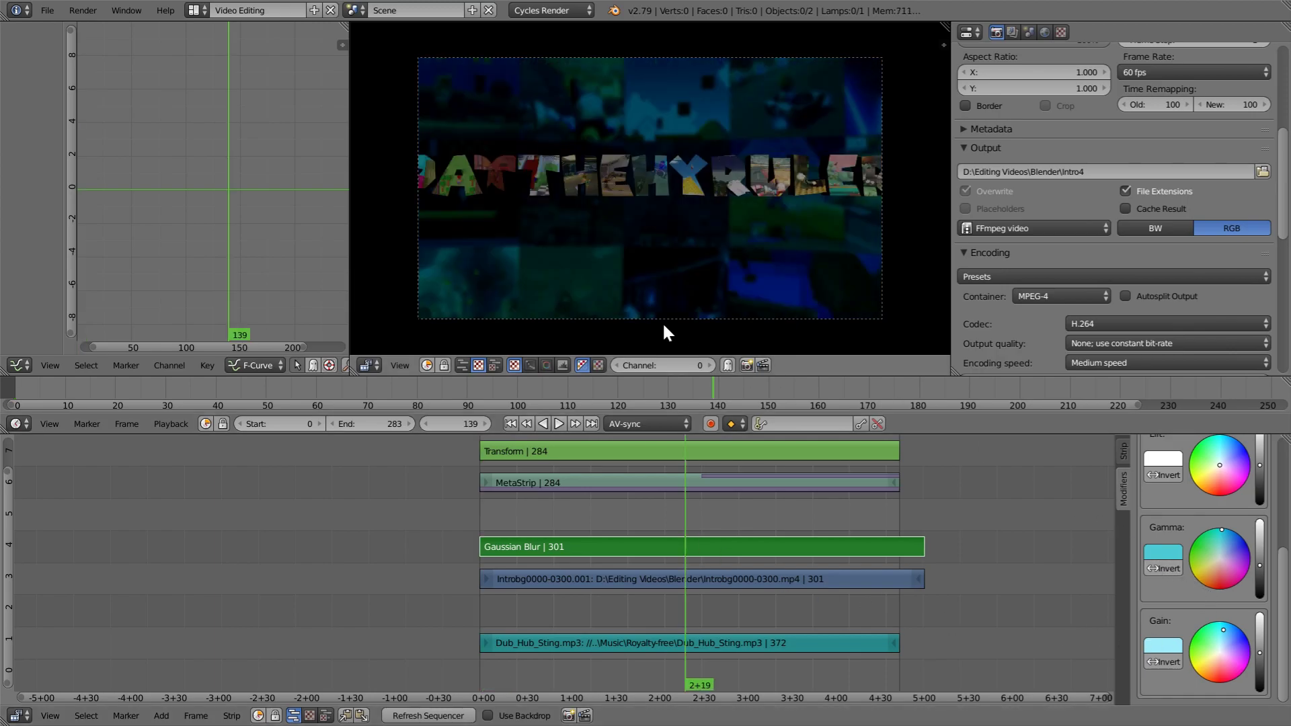
pyautogui.scroll(2, 1212, 566)
pyautogui.scroll(-2, 1212, 566)
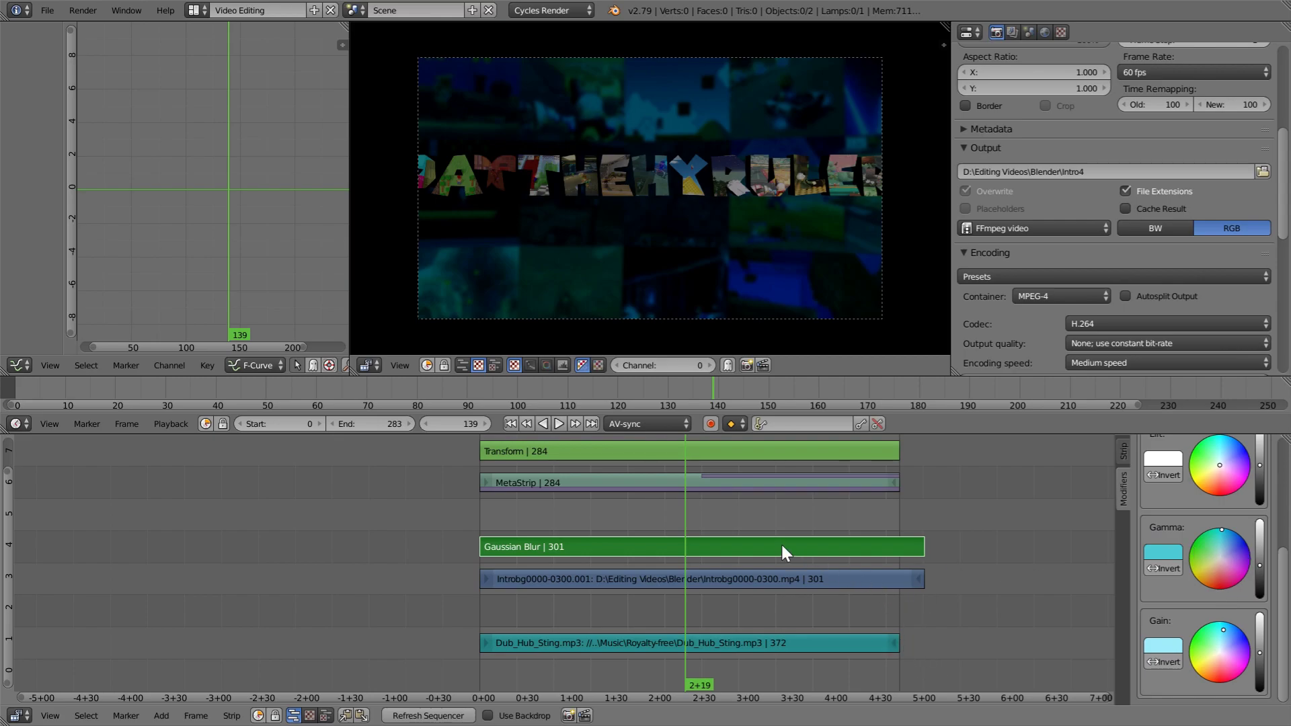
# Step: Select the Transform strip and review its position and scale settings
pyautogui.moveTo(737, 491); pyautogui.dragTo(664, 670, button='middle')
pyautogui.rightClick(559, 538)
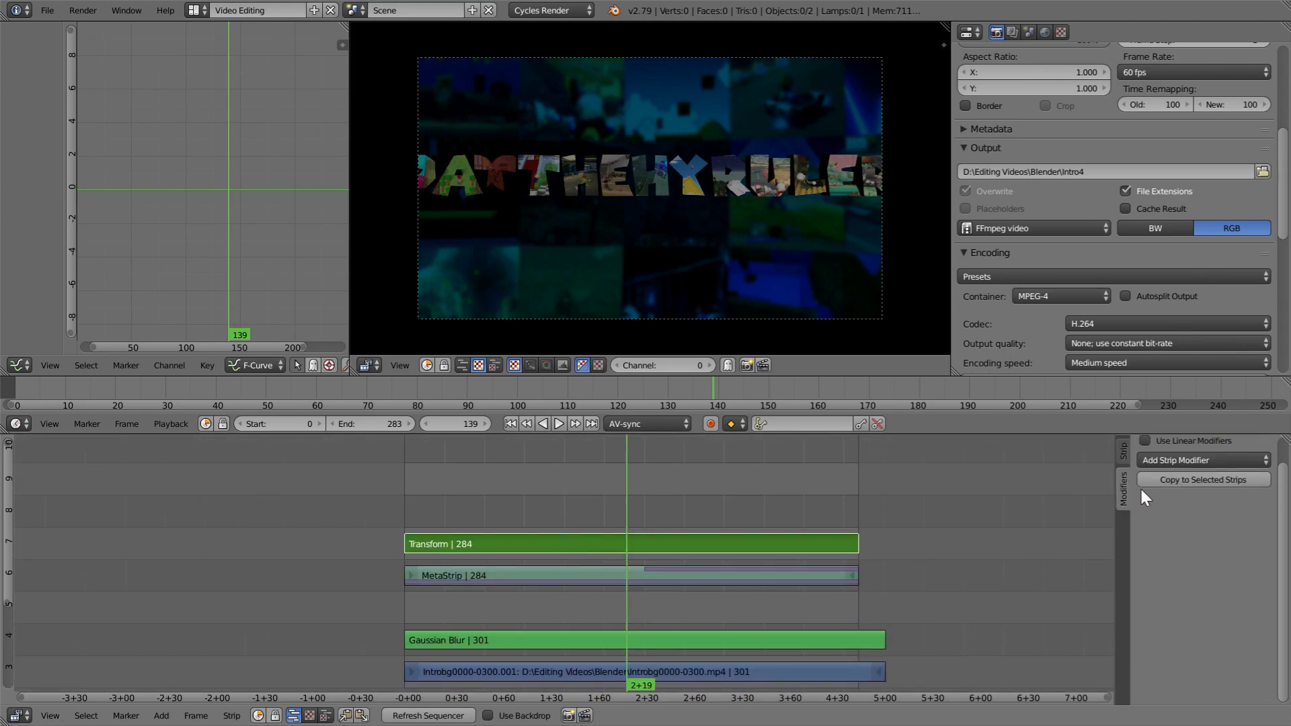
pyautogui.click(1123, 453)
pyautogui.scroll(-5, 1204, 636)
pyautogui.scroll(4, 1205, 632)
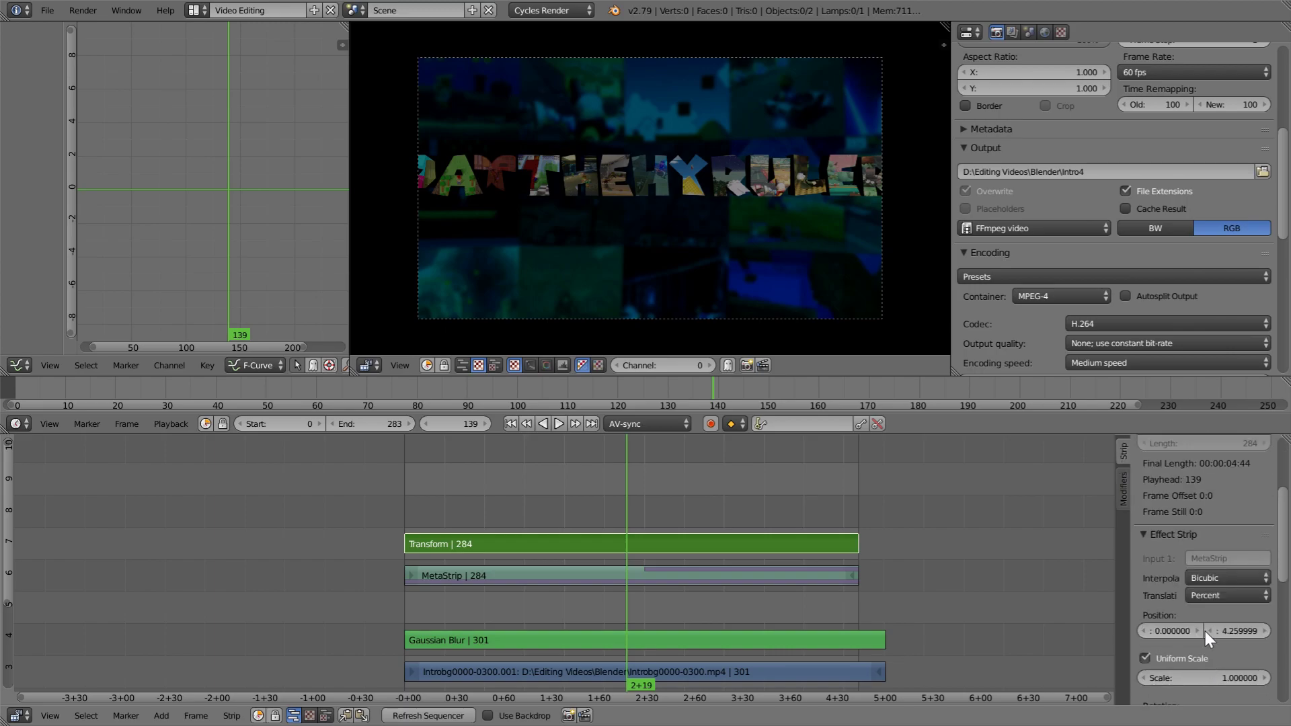
# Step: Open the MetaStrip and inspect the Intro0150.png and Intro0000.png image strips inside it
pyautogui.rightClick(613, 571)
pyautogui.press('Tab')
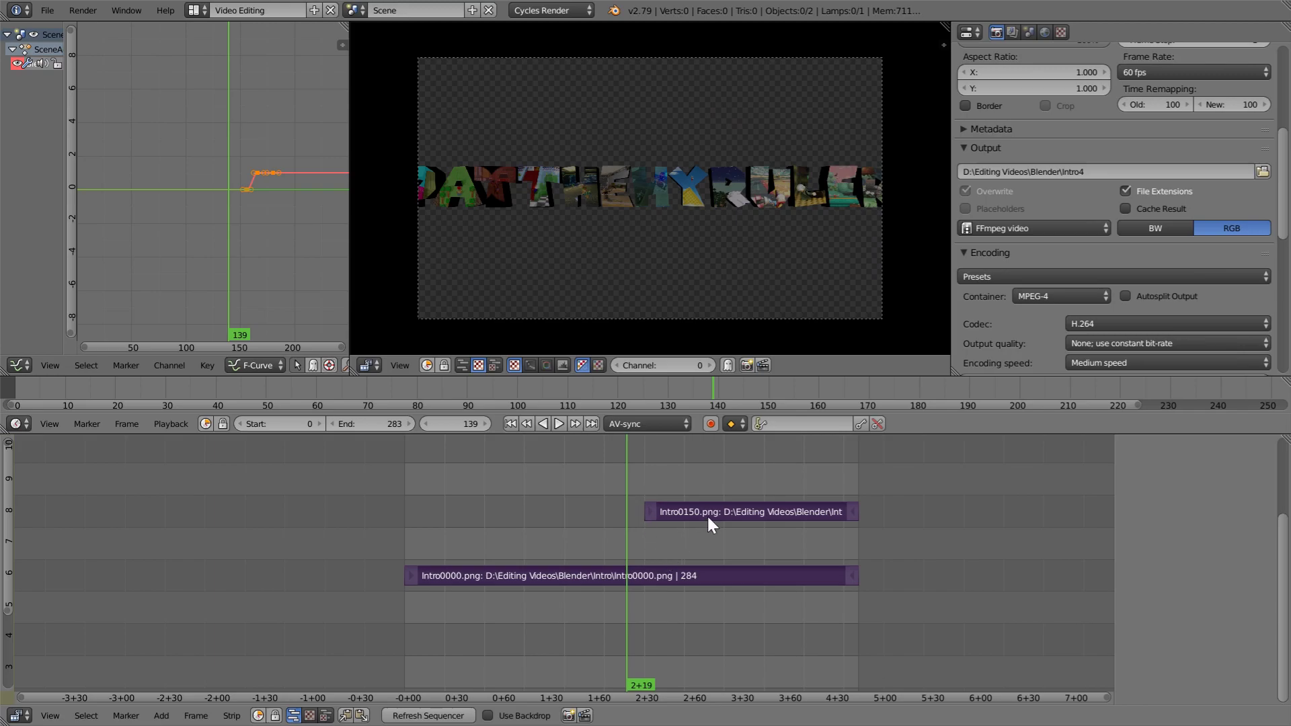
pyautogui.scroll(4, 708, 516)
pyautogui.moveTo(655, 576); pyautogui.dragTo(744, 585, button='middle')
pyautogui.rightClick(744, 585)
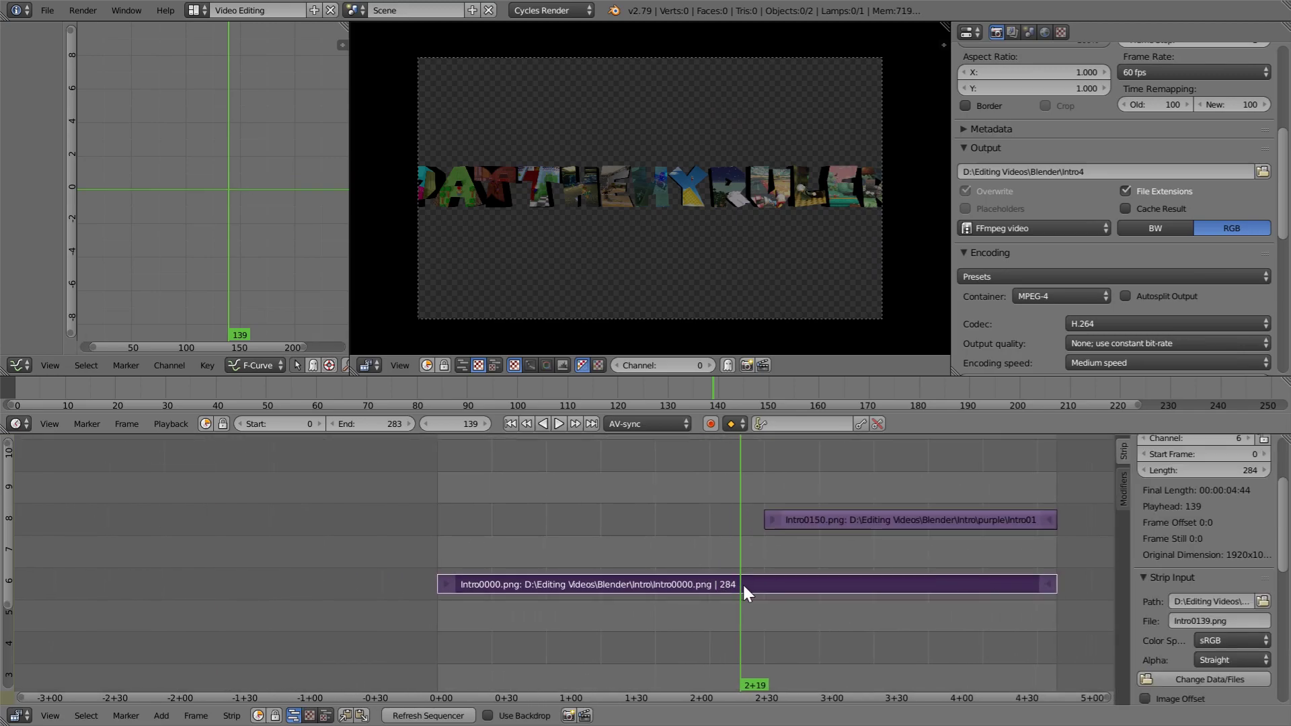
pyautogui.rightClick(830, 519)
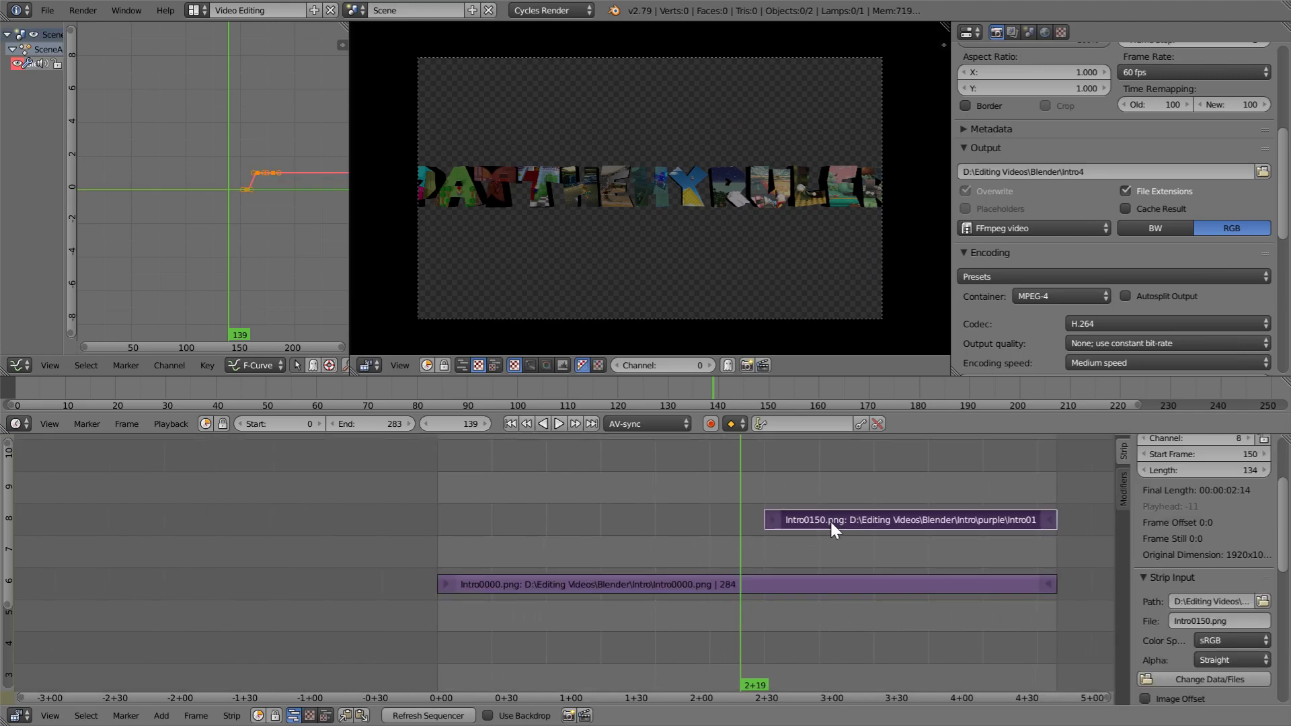
pyautogui.rightClick(720, 585)
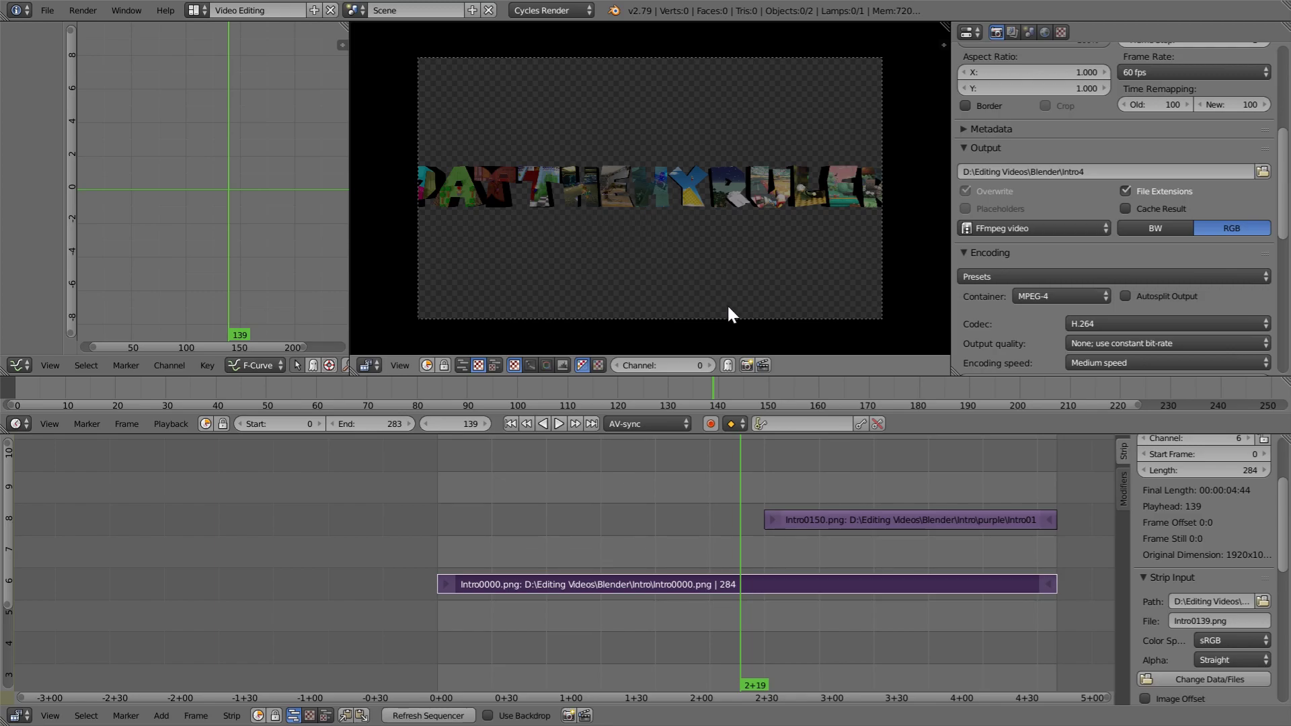
# Step: Go to frame 151 and show the opacity and blend settings of the purple Intro0150.png strip
pyautogui.click(768, 548)
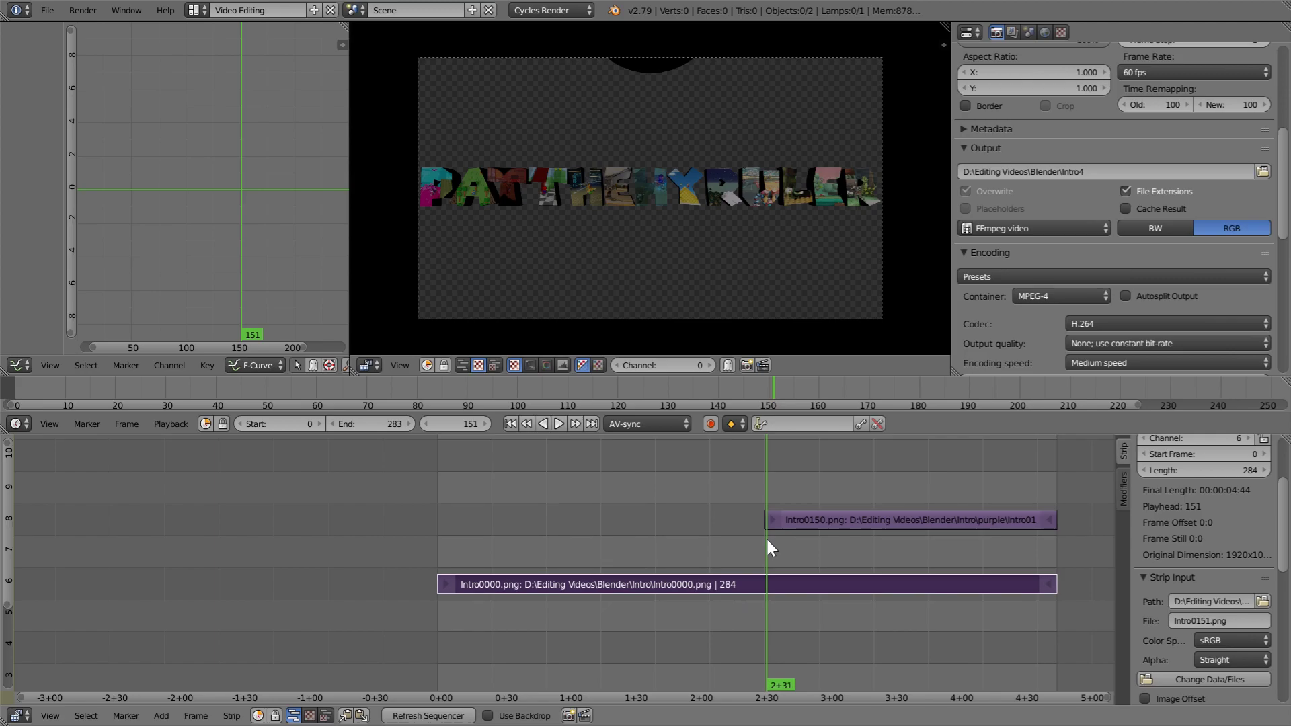
pyautogui.click(852, 519)
pyautogui.scroll(3, 1283, 535)
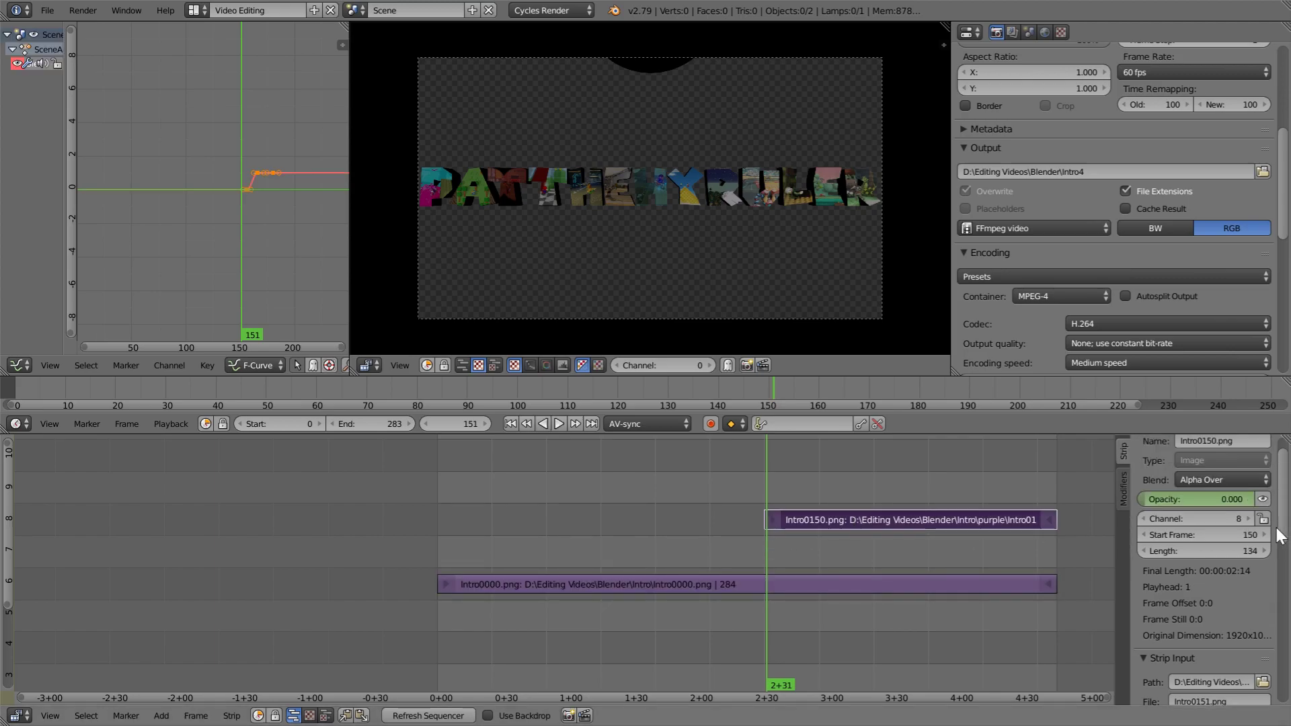
pyautogui.scroll(1, 1224, 578)
pyautogui.scroll(2, 730, 592)
pyautogui.moveTo(898, 584); pyautogui.dragTo(865, 546, button='middle')
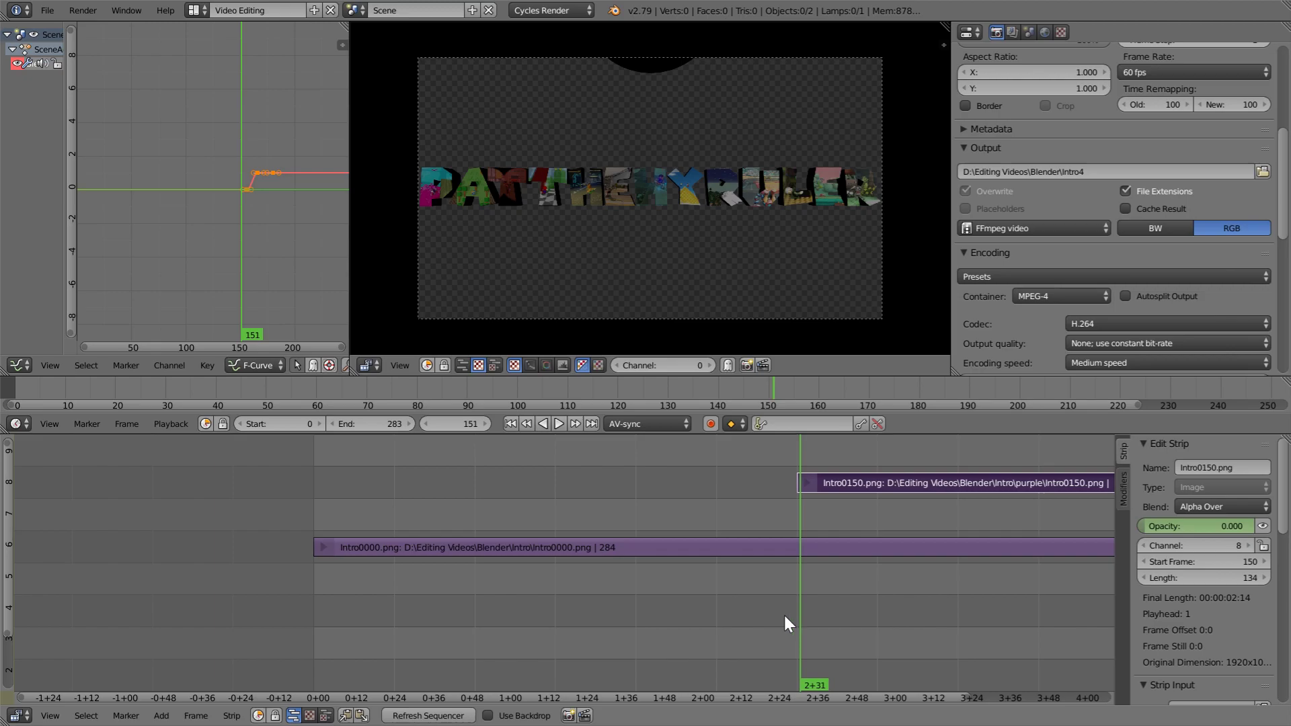
pyautogui.scroll(-2, 866, 547)
pyautogui.moveTo(867, 548); pyautogui.dragTo(734, 603, button='middle')
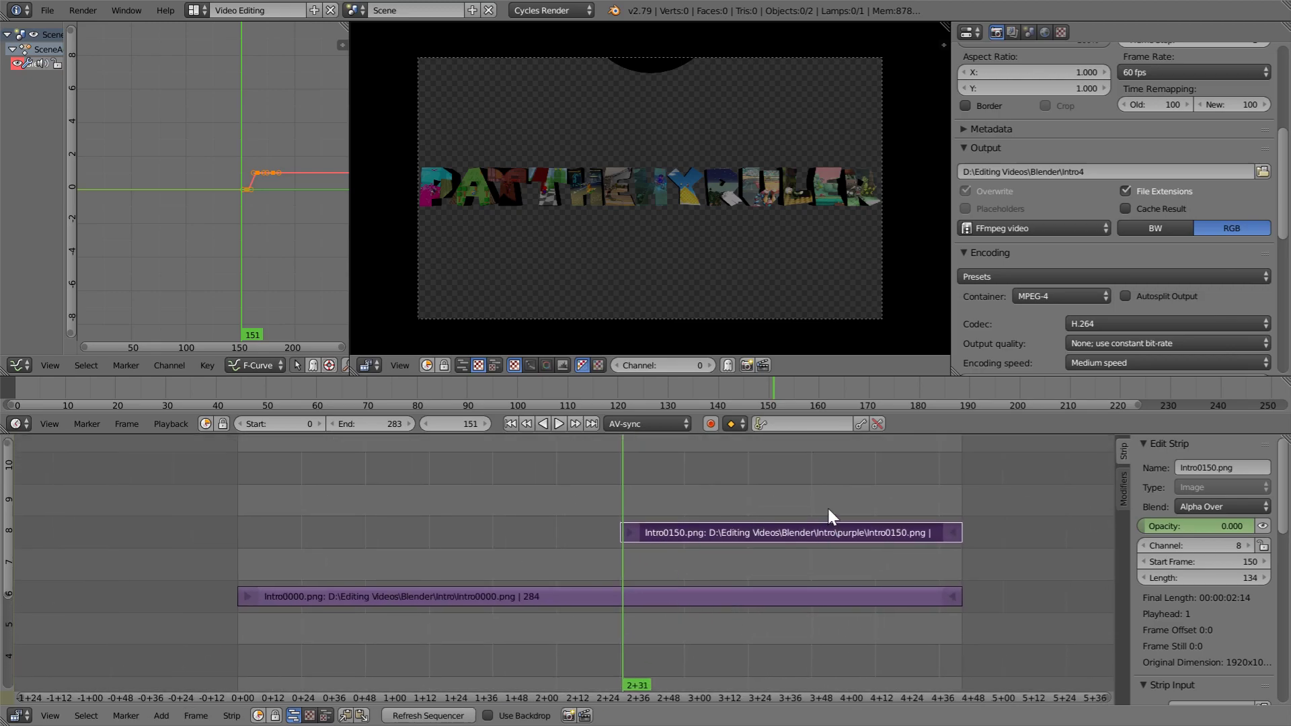
# Step: Compare the two image strips at frames 232 and 58, then go to frame 150 where the purple strip starts
pyautogui.click(828, 508)
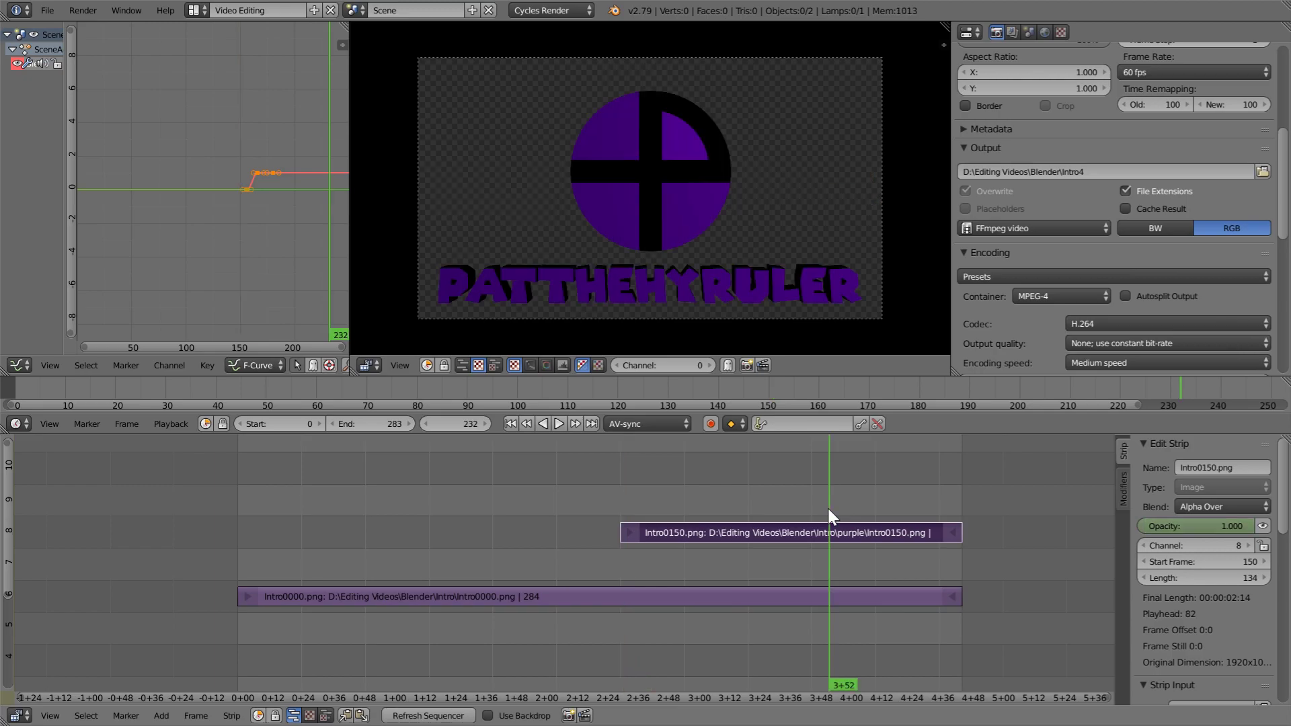
pyautogui.click(385, 572)
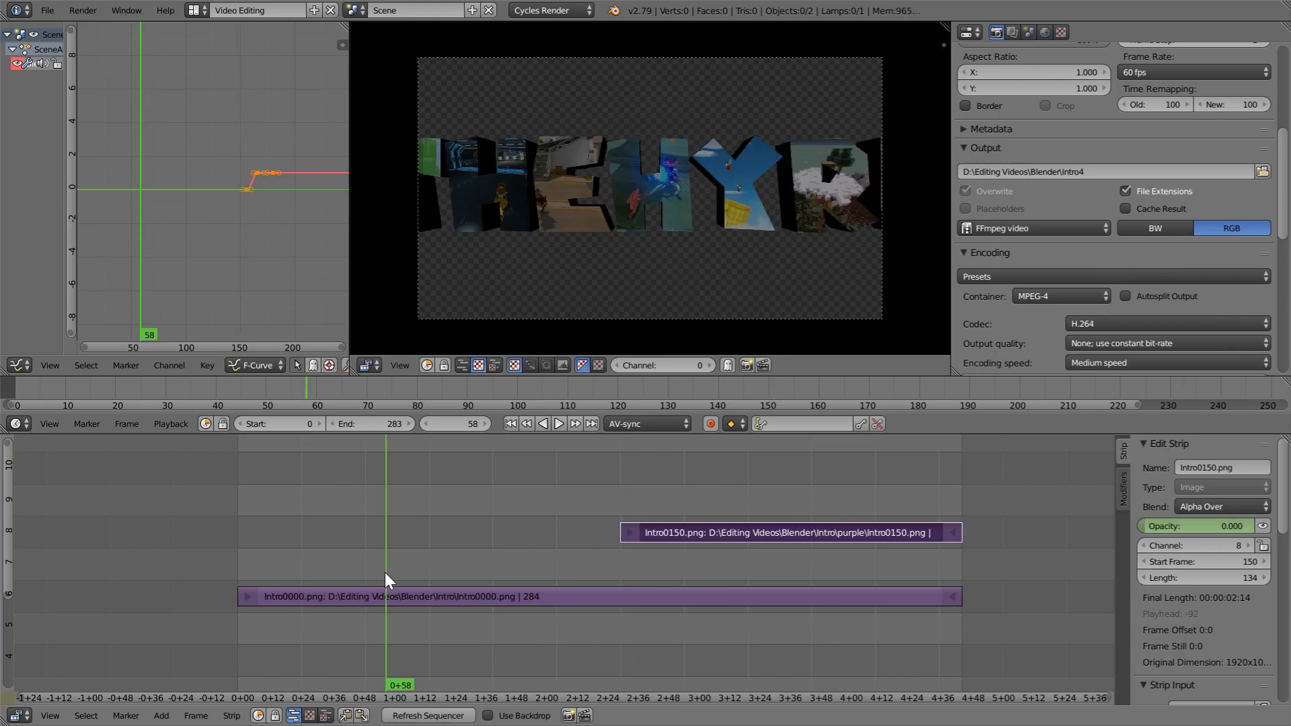
pyautogui.rightClick(412, 602)
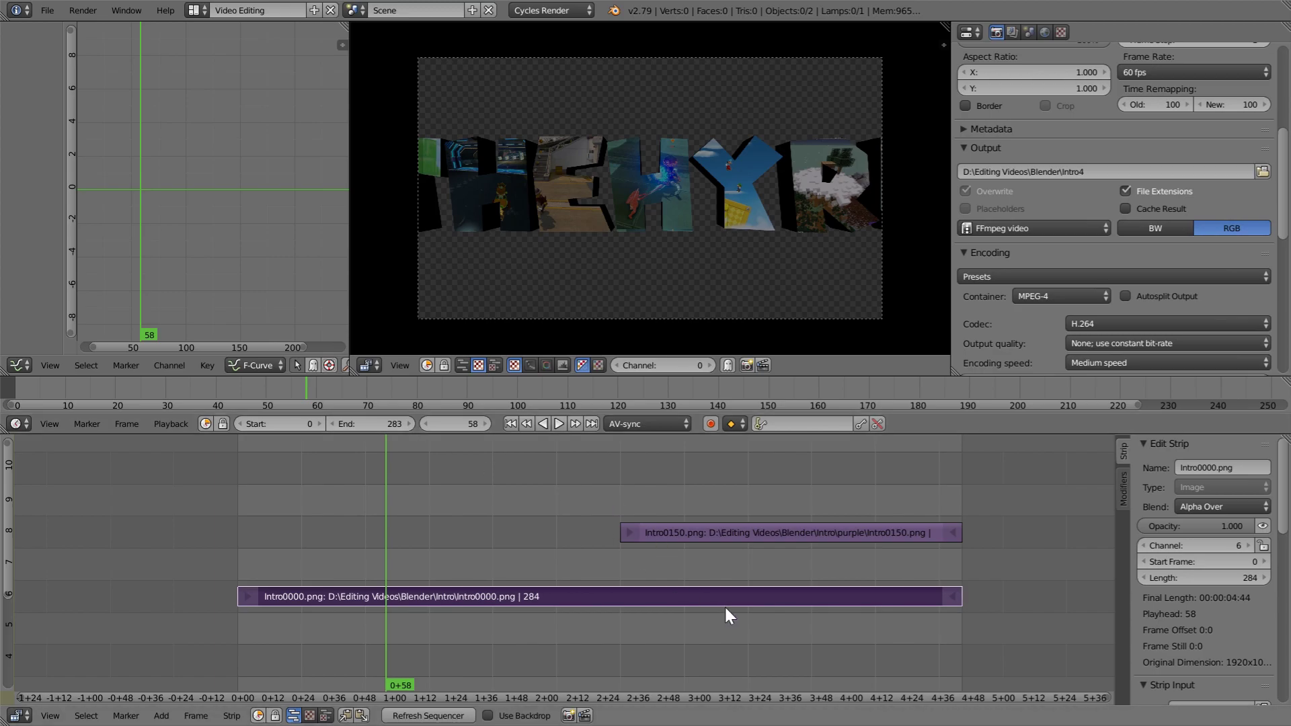
pyautogui.rightClick(635, 528)
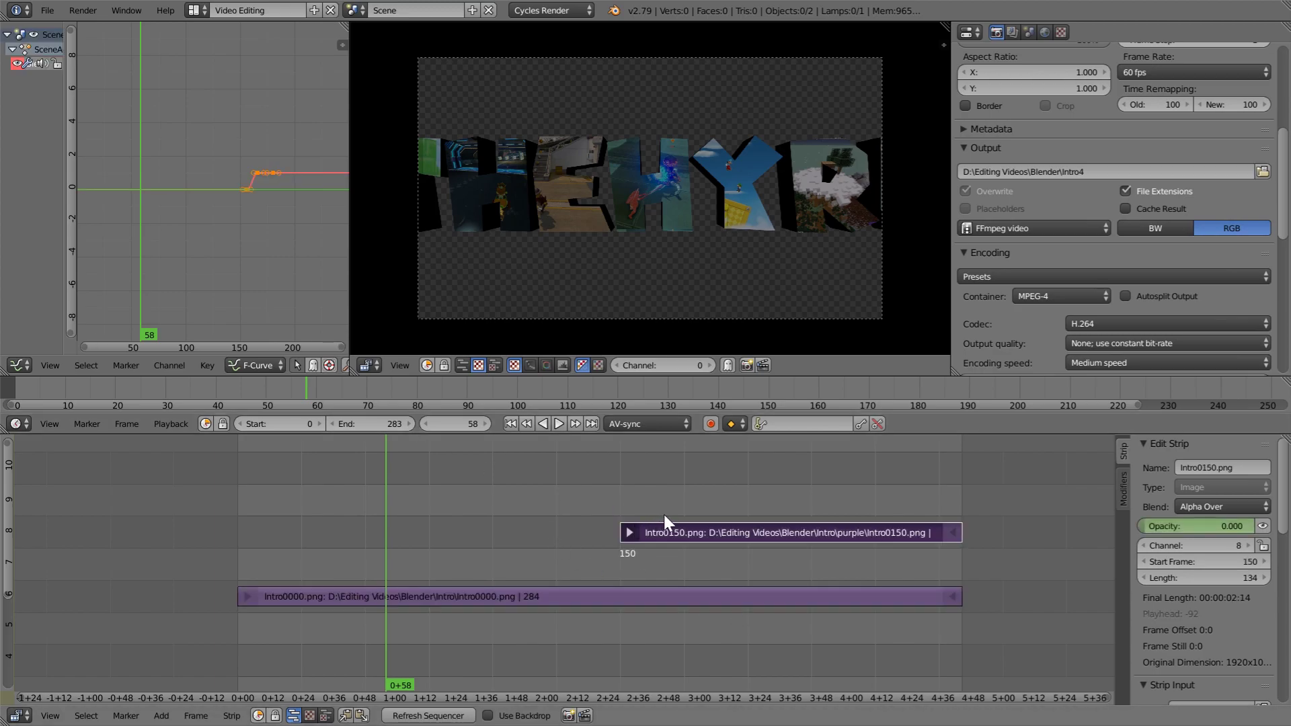
pyautogui.click(620, 546)
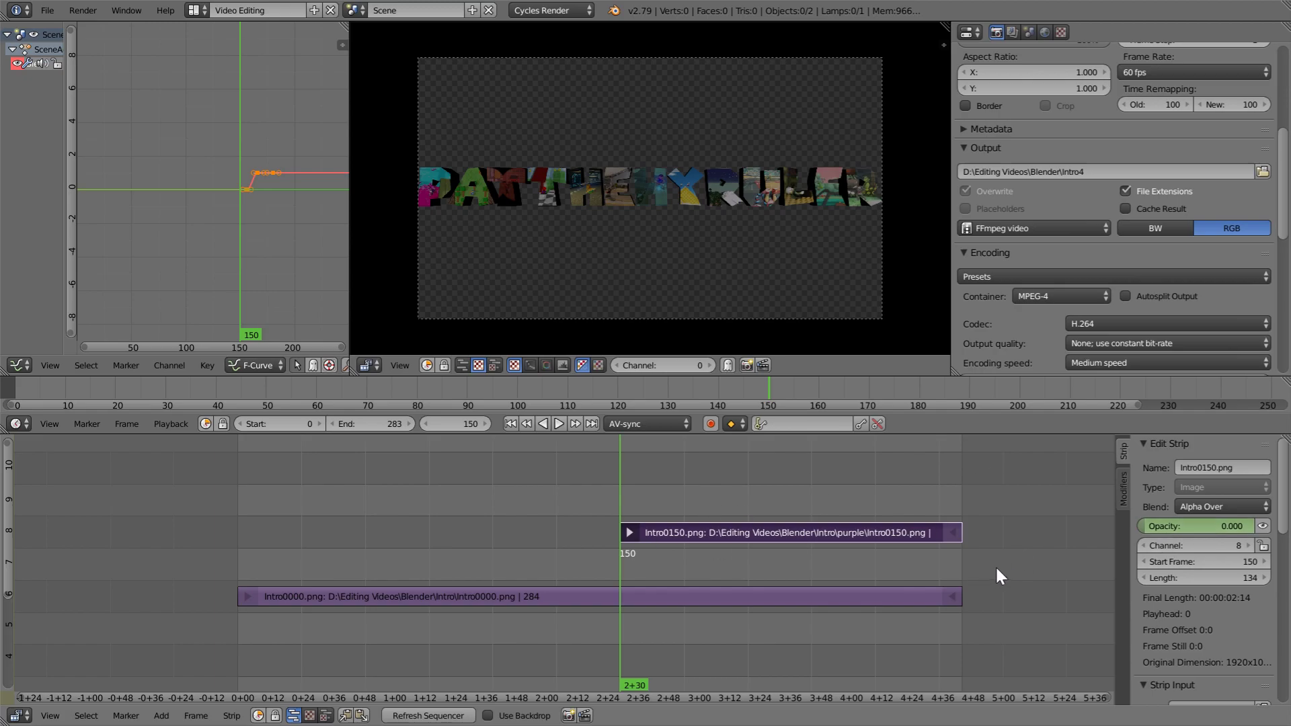
# Step: Jump to the purple strip's opacity keyframe at frame 156 and step through the fade to frame 169
pyautogui.press('Up')
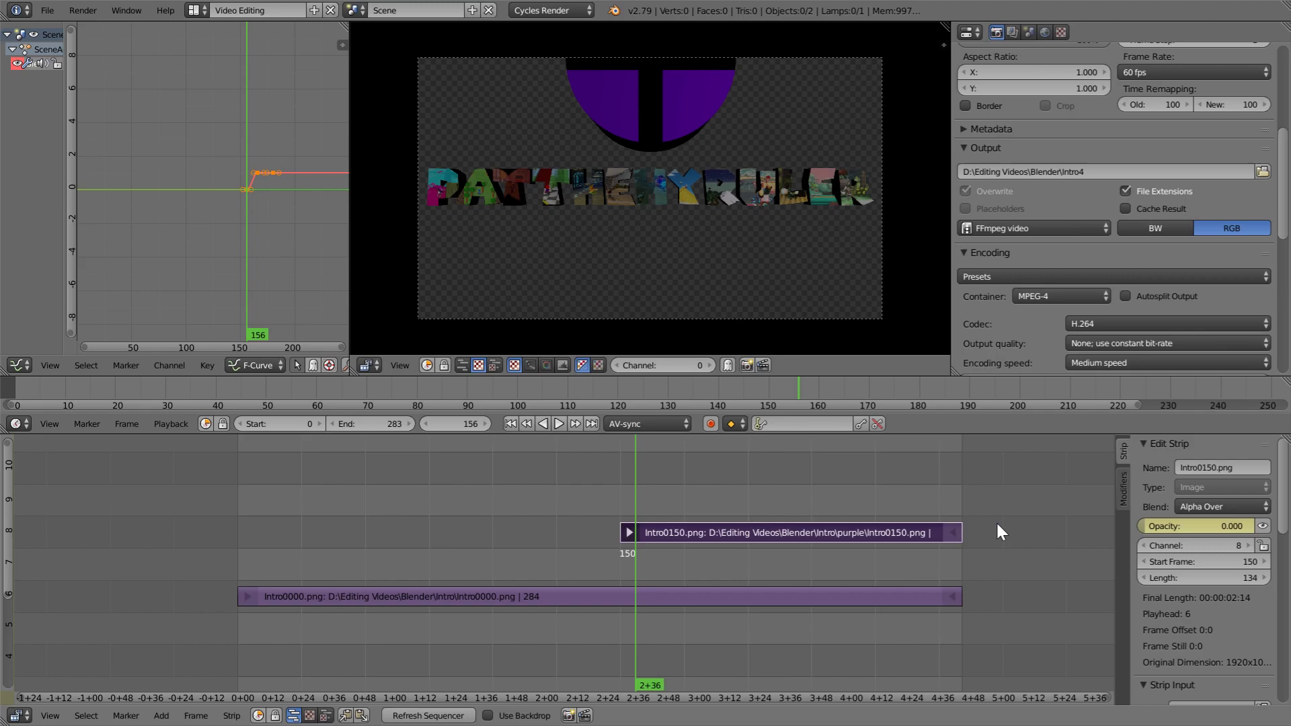
pyautogui.press('Right')
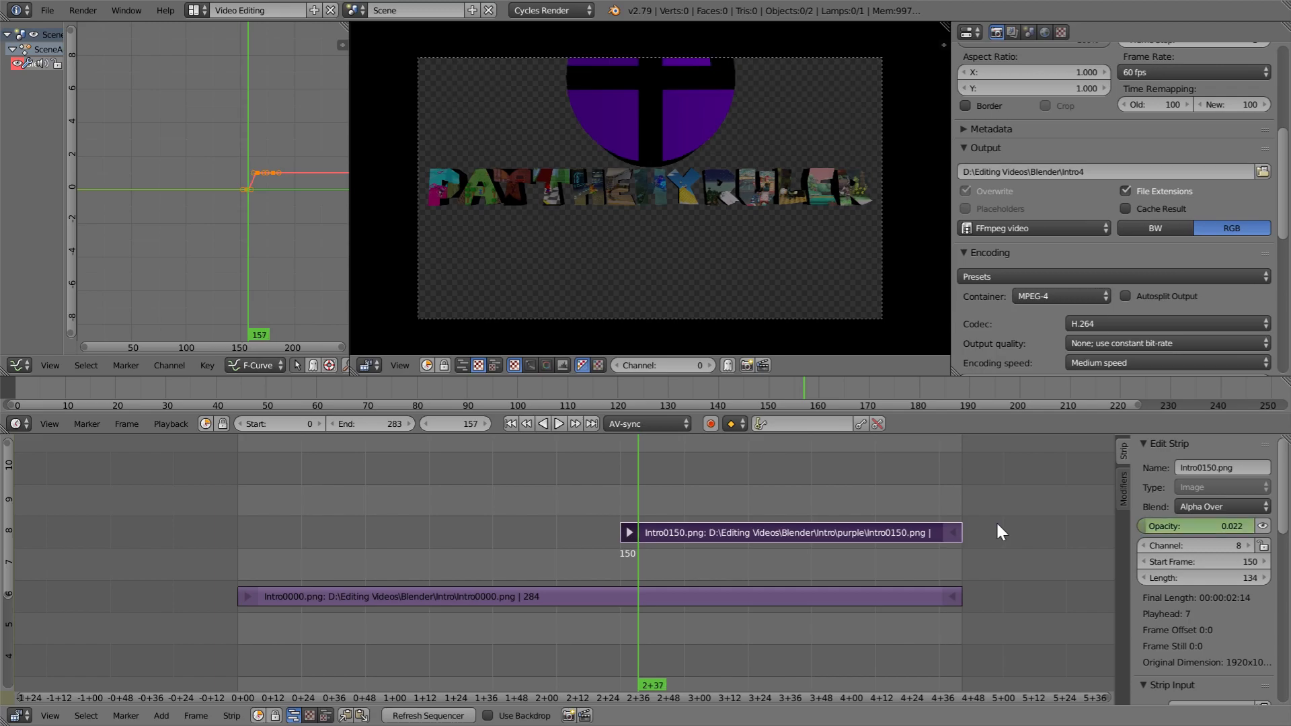
pyautogui.press('Right')
pyautogui.press('Right')
pyautogui.press('Right')
pyautogui.press('Right')
pyautogui.press('Right')
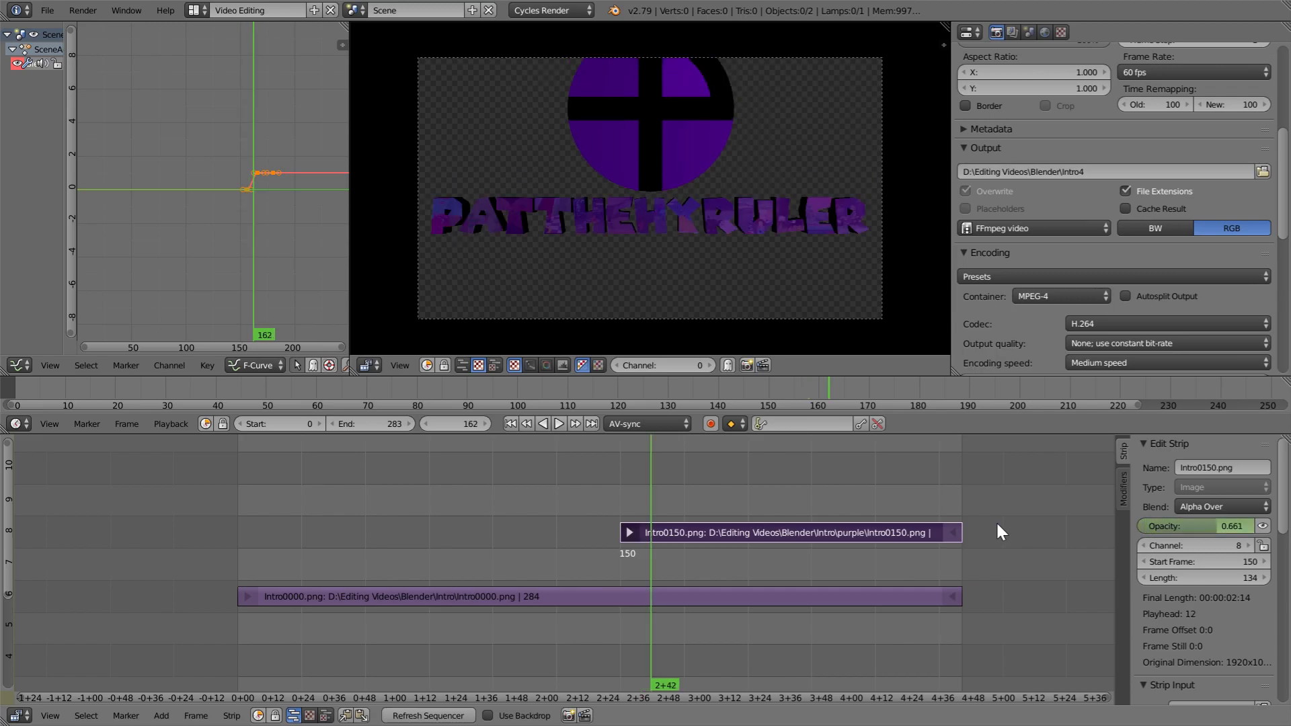
pyautogui.press('Right')
pyautogui.press('Right')
pyautogui.press('Right')
pyautogui.press('Right')
pyautogui.press('Right')
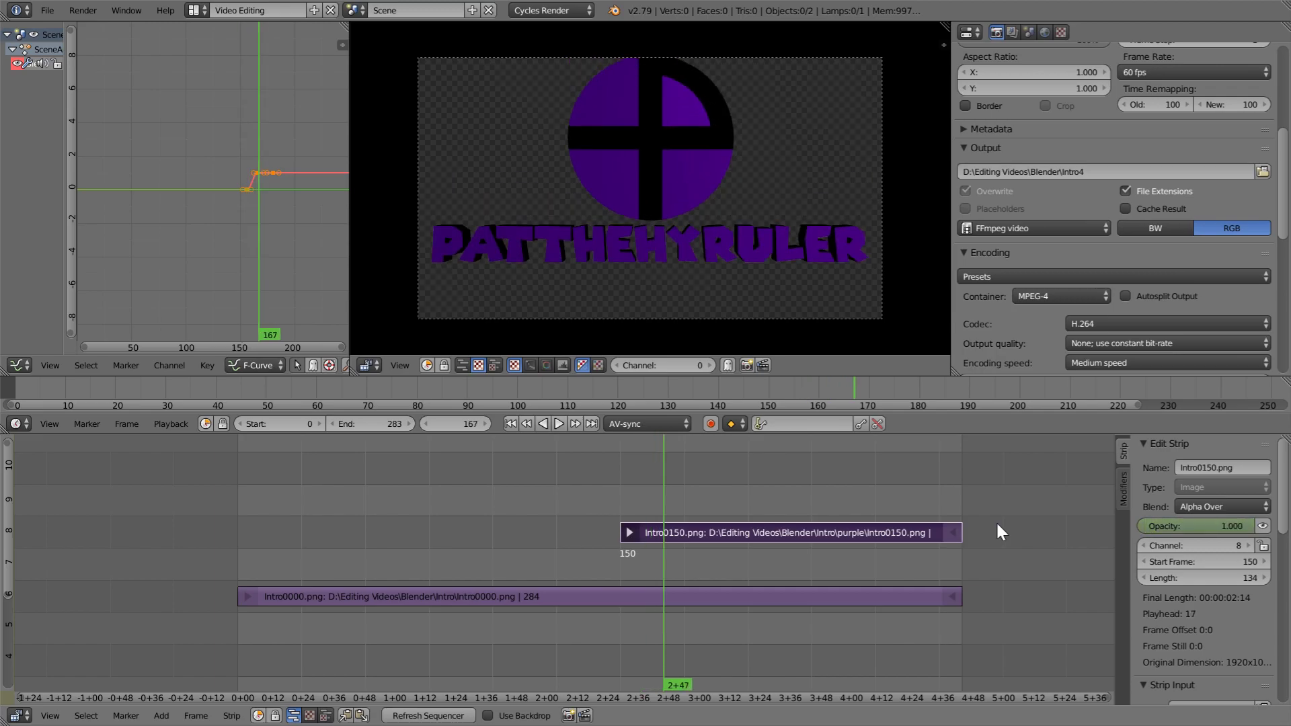
pyautogui.press('Right')
pyautogui.press('Right')
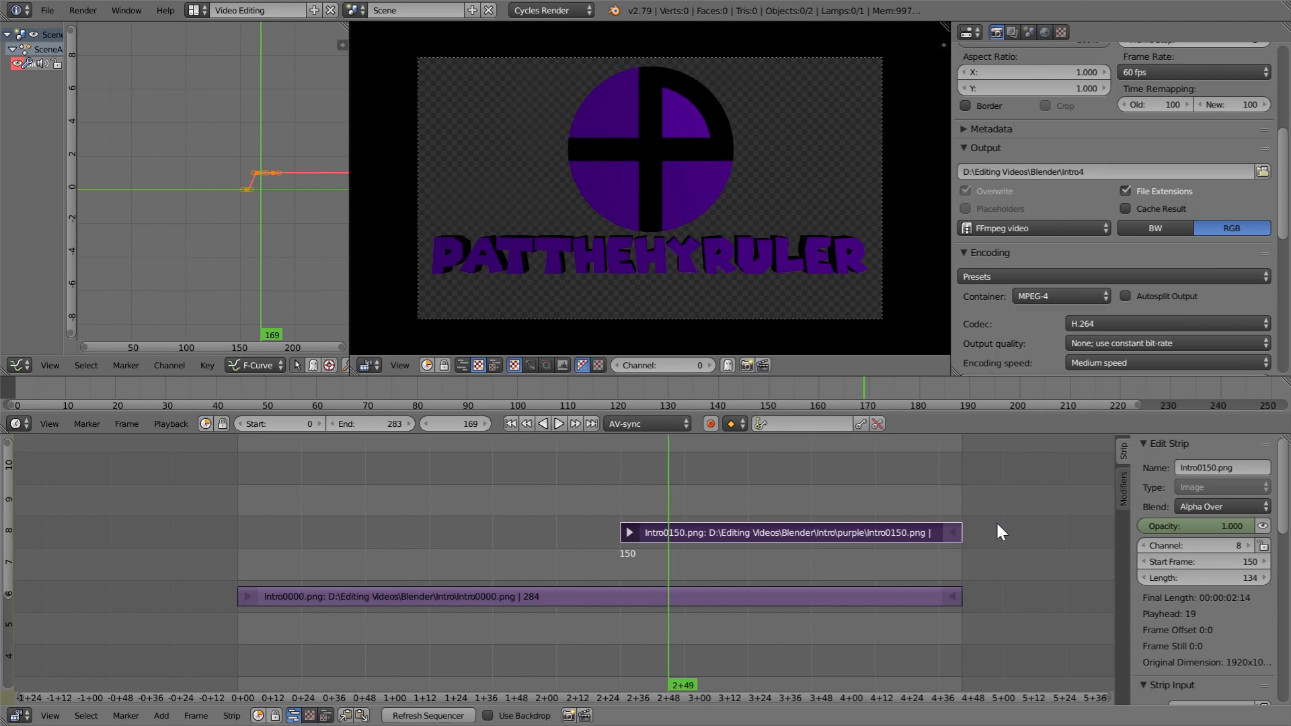
# Step: Step back through the purple strip's opacity fade and stop at frame 163
pyautogui.press('Left')
pyautogui.press('Left')
pyautogui.press('Left')
pyautogui.press('Left')
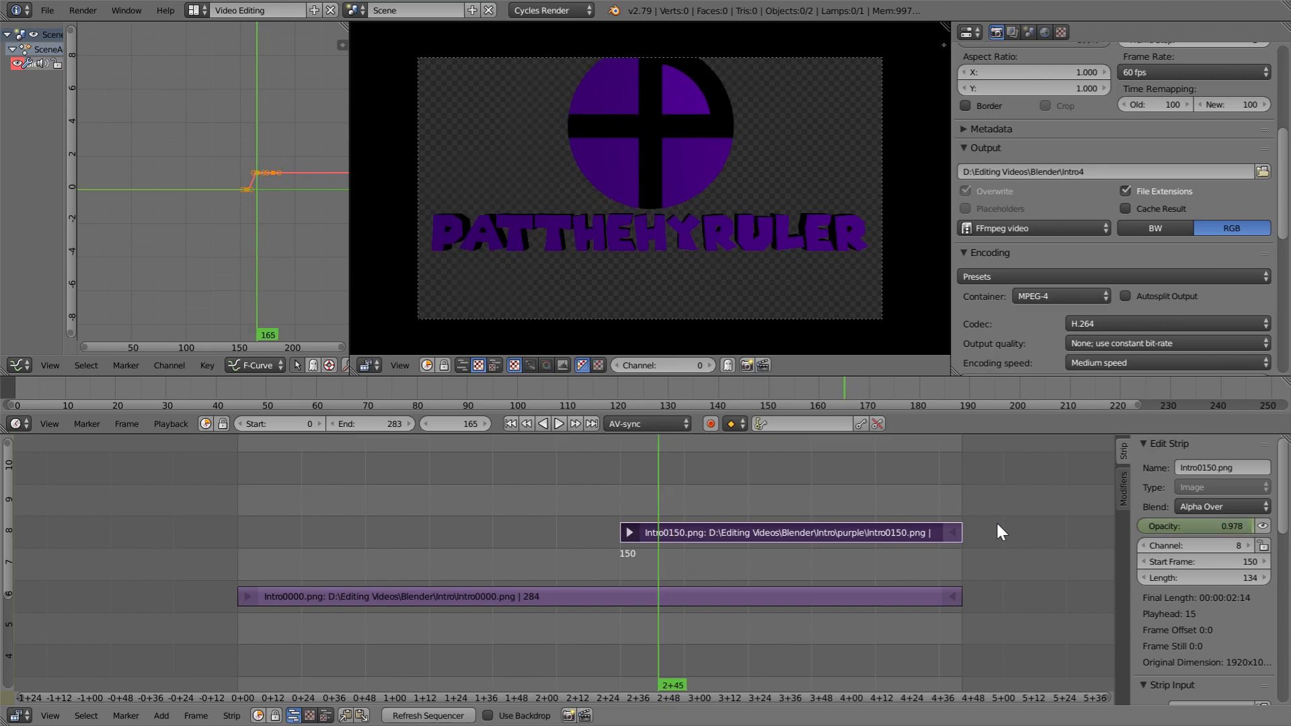
pyautogui.press('Left')
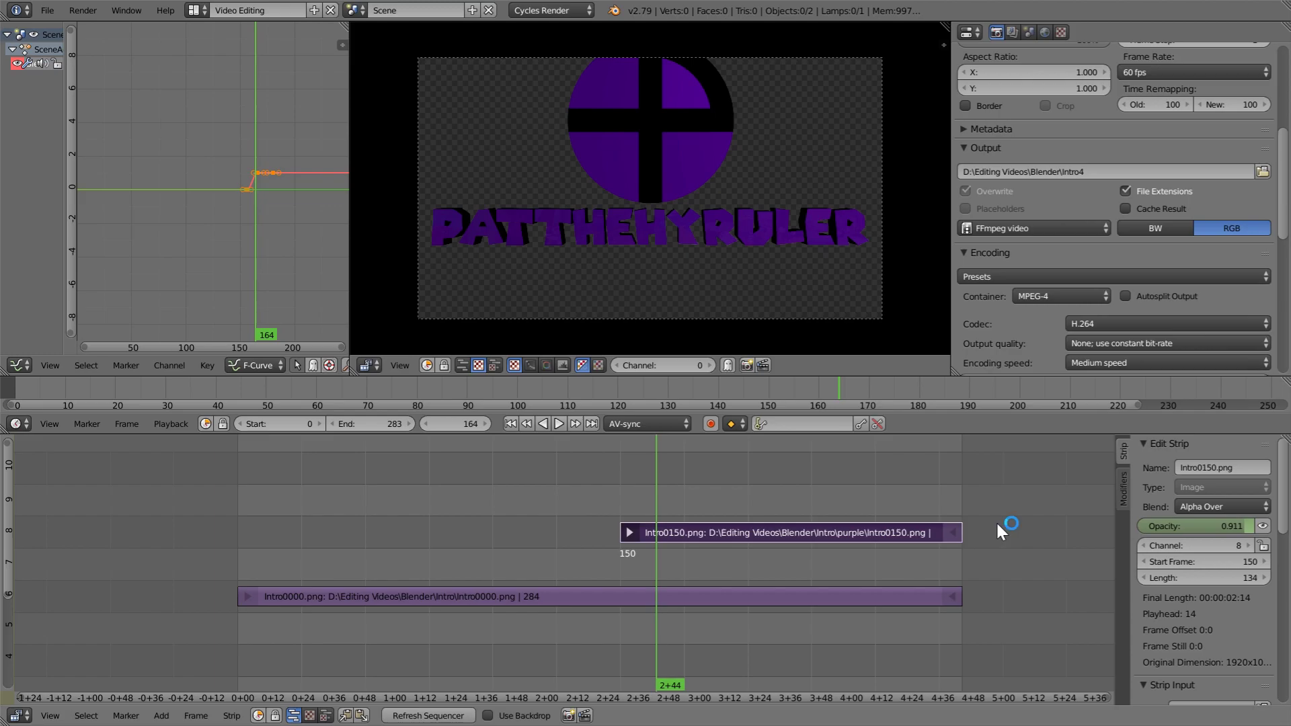
pyautogui.press('Left')
pyautogui.press('Left')
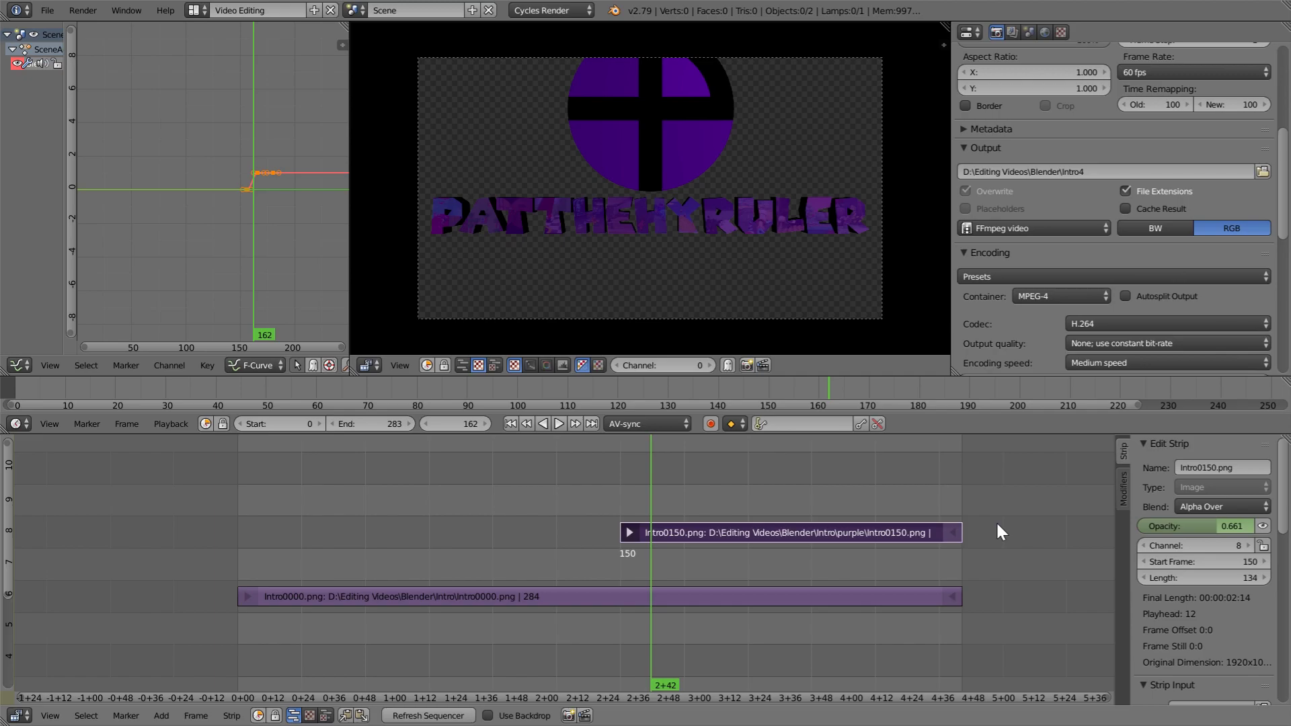
pyautogui.press('Left')
pyautogui.press('Right')
pyautogui.press('Right')
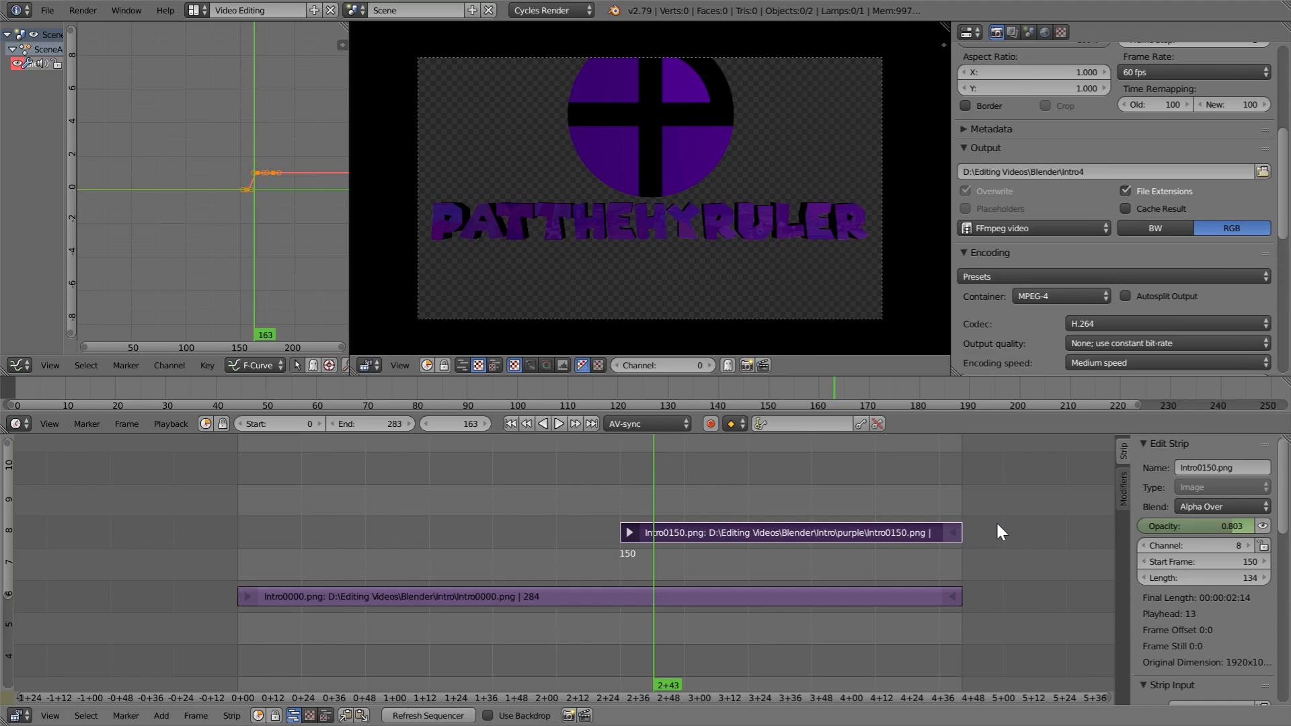
# Step: Close the MetaStrip and select the Dub_Hub_Sting.mp3 sound strip to view its settings
pyautogui.press('Tab')
pyautogui.scroll(-2, 693, 599)
pyautogui.moveTo(625, 623); pyautogui.dragTo(598, 544, button='middle')
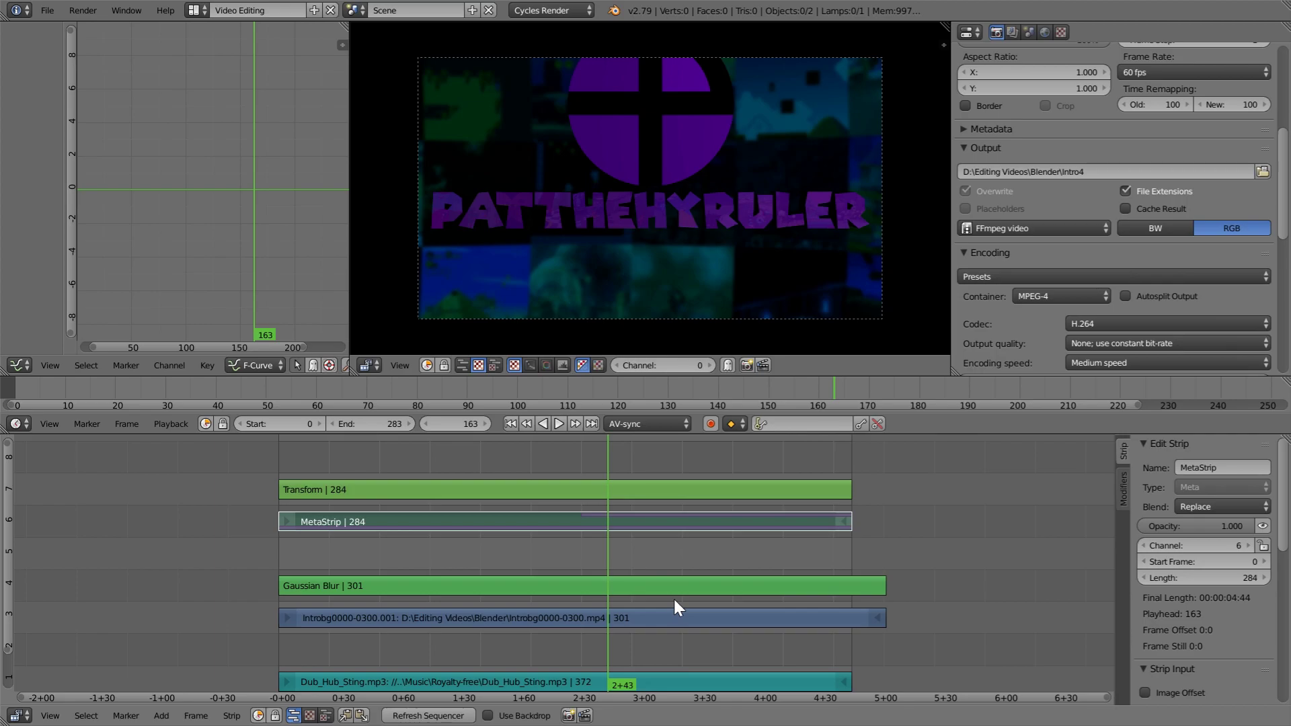
pyautogui.click(738, 587)
pyautogui.moveTo(721, 595); pyautogui.dragTo(689, 557, button='middle')
pyautogui.click(604, 643)
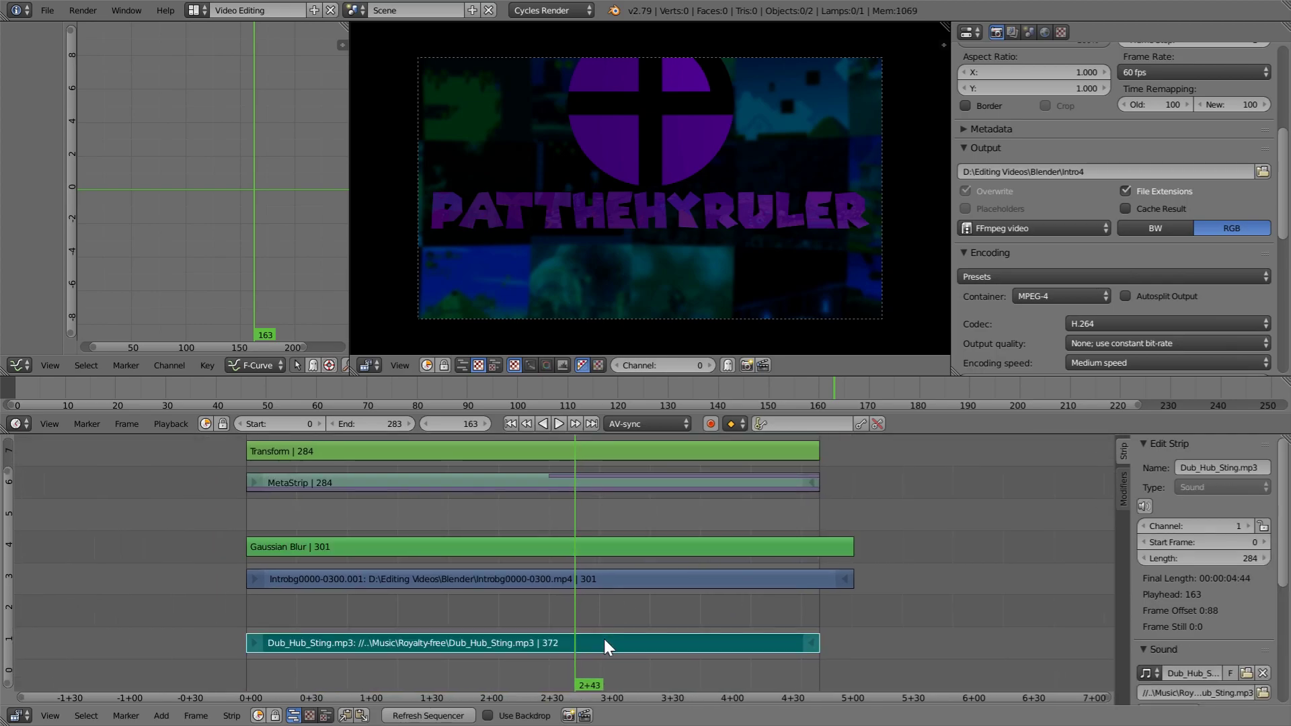
# Step: Select the Gaussian Blur strip again and review its effect settings and colour balance gamma and gain
pyautogui.click(703, 544)
pyautogui.scroll(-2, 1204, 619)
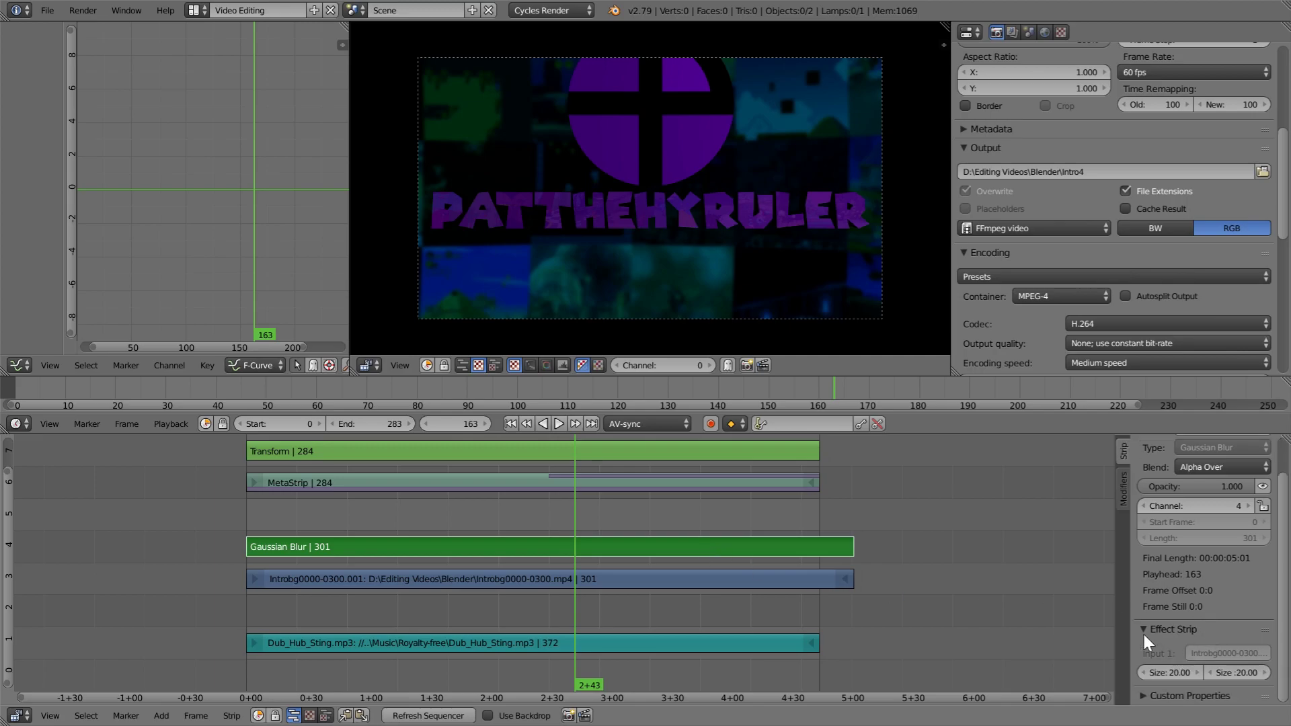
pyautogui.click(1121, 487)
pyautogui.scroll(-5, 1258, 648)
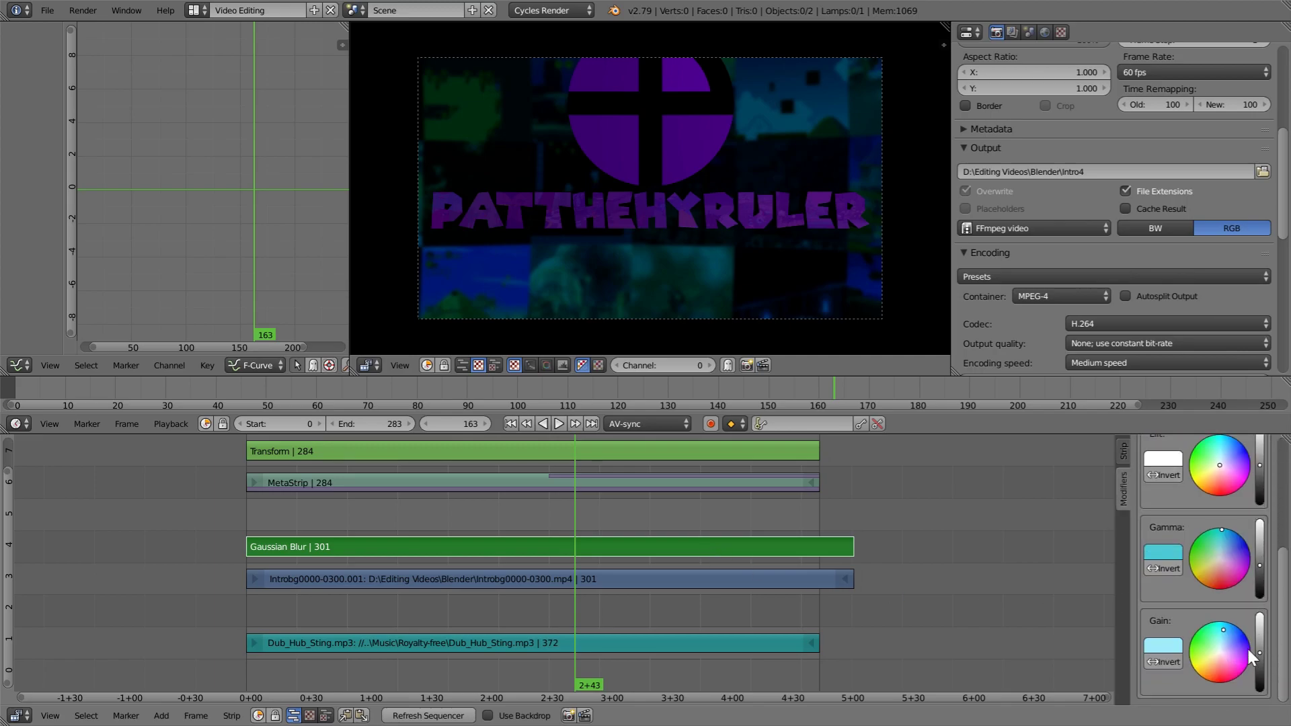
pyautogui.moveTo(560, 559); pyautogui.dragTo(624, 565, button='middle')
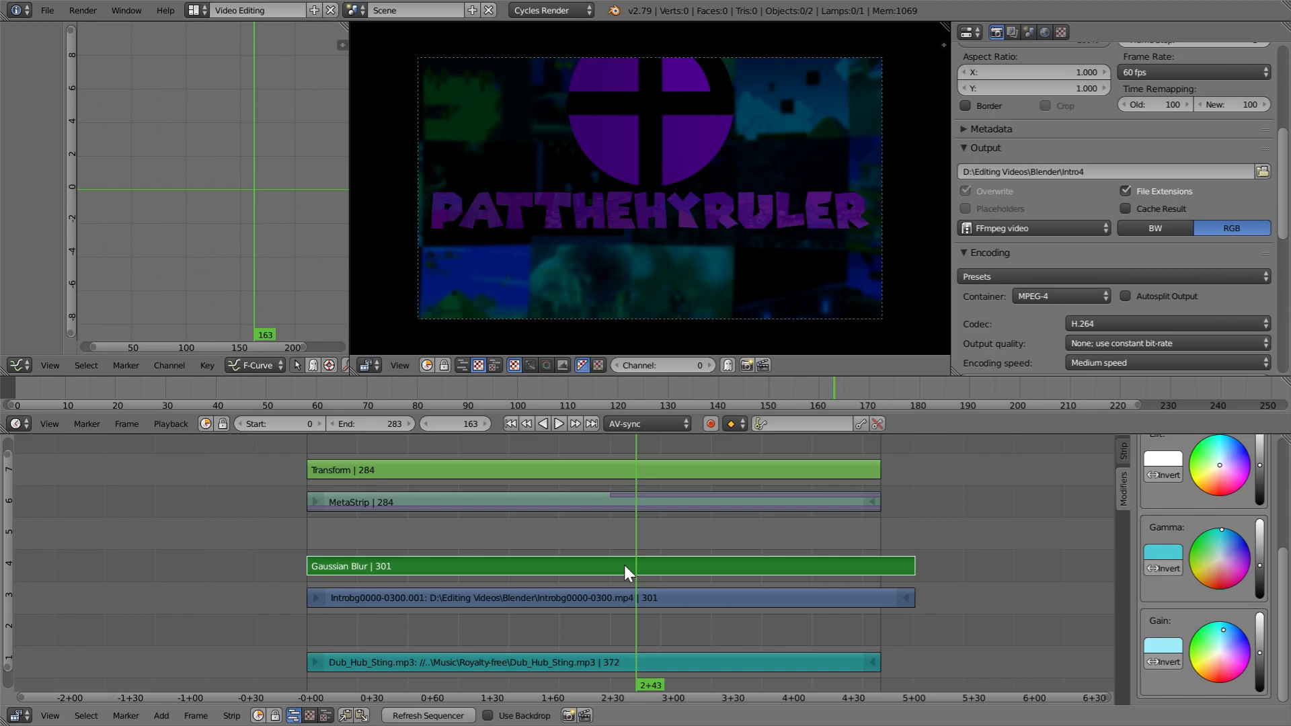
# Step: Select the MetaStrip, jump to frame 45 and play back the composited intro from there
pyautogui.moveTo(669, 548); pyautogui.dragTo(716, 503, button='middle')
pyautogui.rightClick(716, 506)
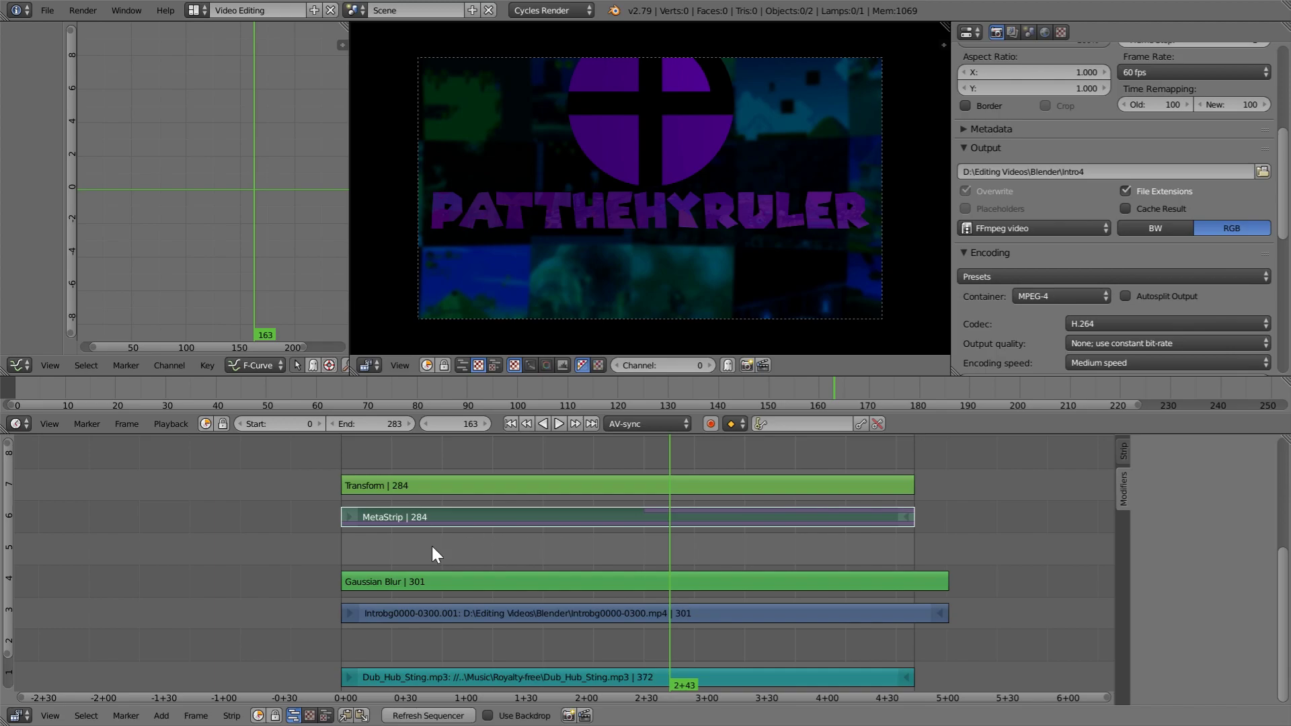
pyautogui.click(432, 520)
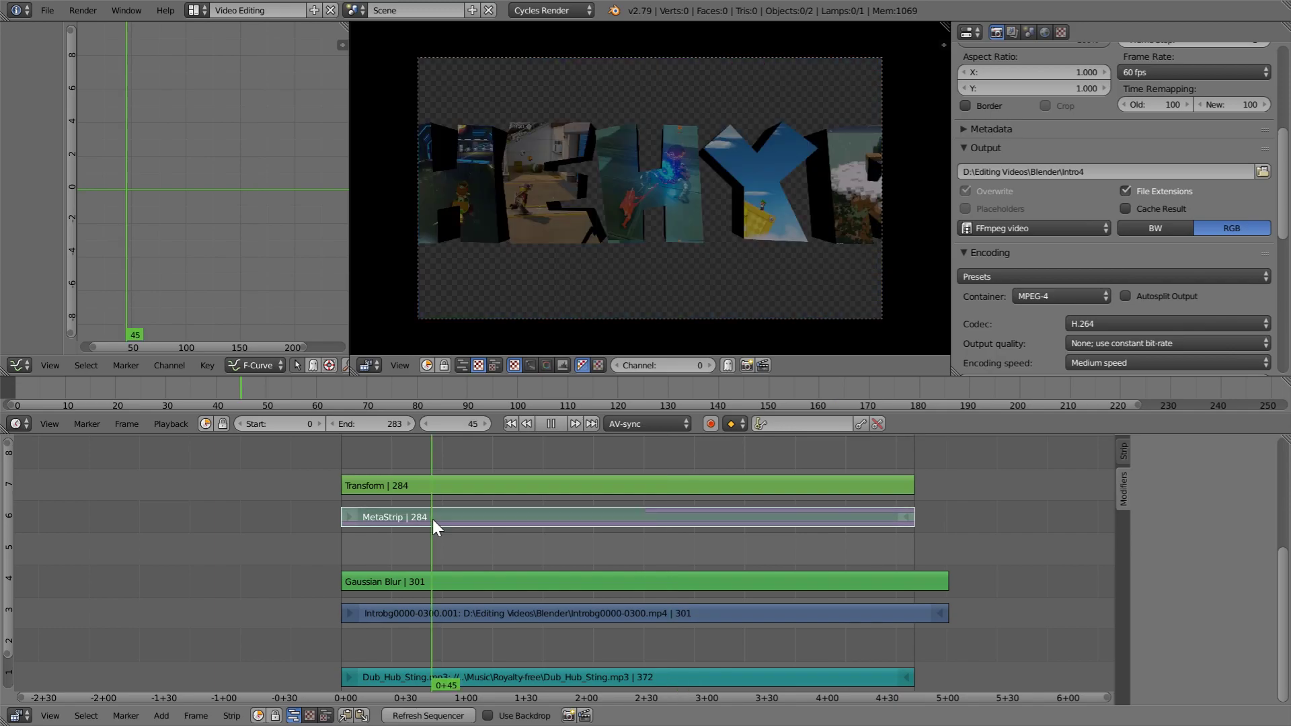
pyautogui.hotkey('alt', 'a')
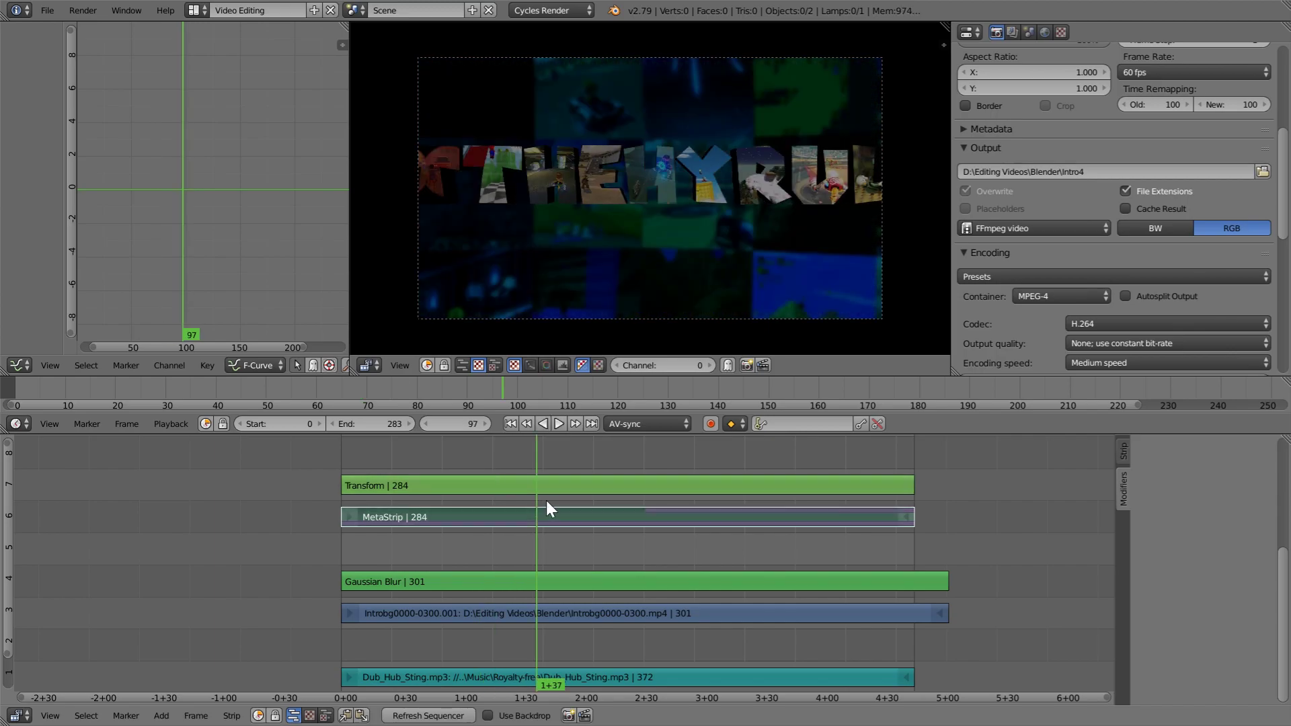
# Step: Examine the video-filled title letters against the darkened, blurred background at frame 102 in the preview
pyautogui.moveTo(496, 202); pyautogui.dragTo(626, 230, button='middle')
pyautogui.scroll(2, 744, 214)
pyautogui.scroll(2, 611, 288)
pyautogui.scroll(2, 626, 243)
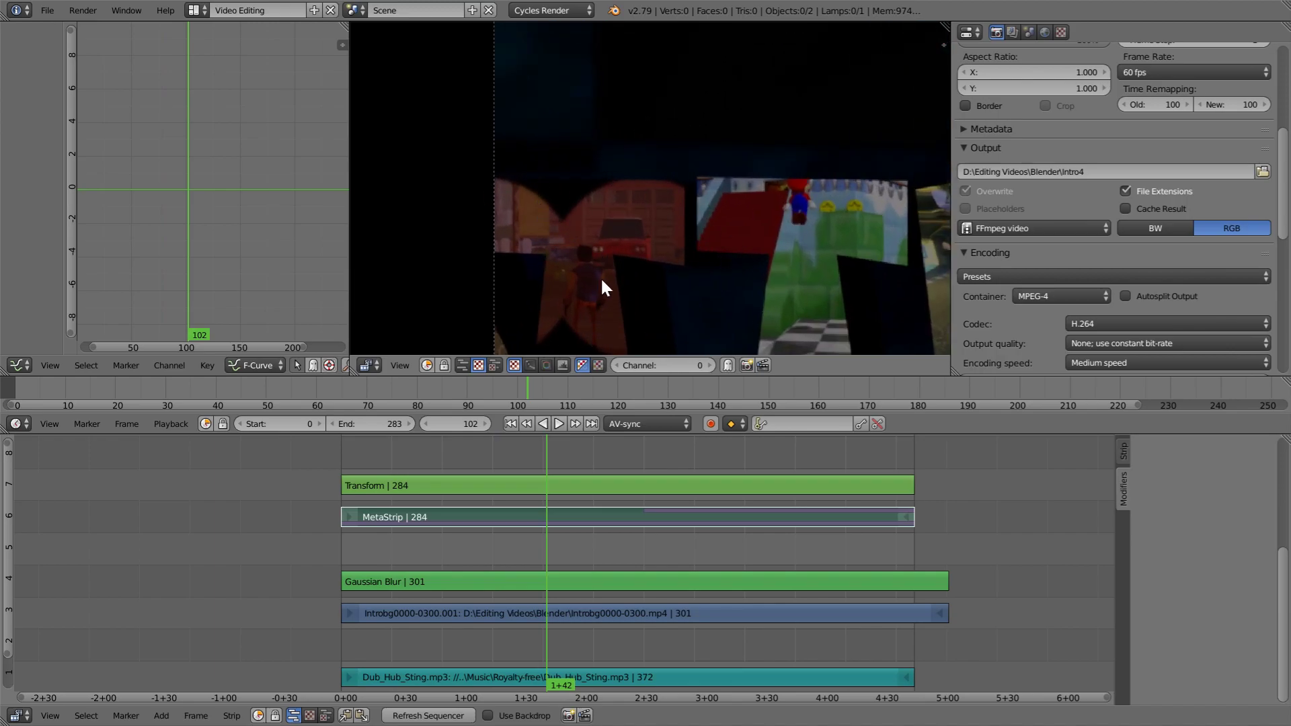
pyautogui.scroll(-2, 585, 280)
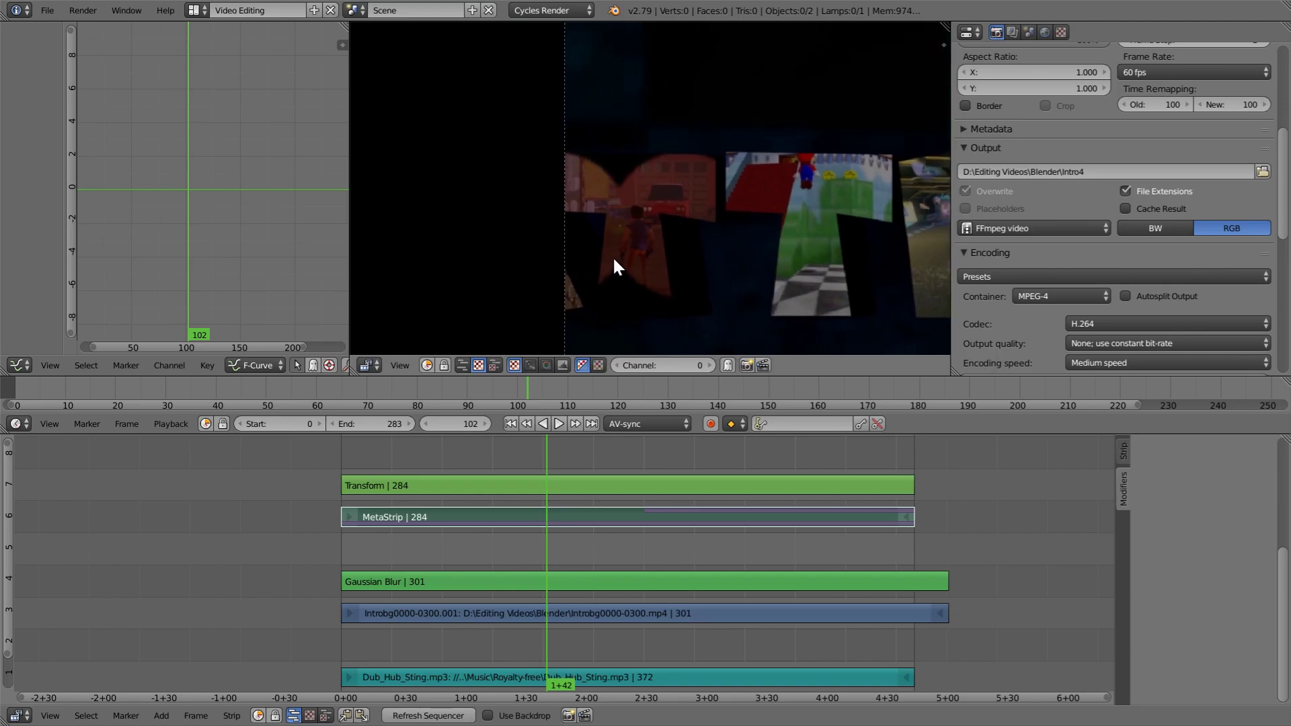
pyautogui.scroll(-4, 663, 231)
pyautogui.moveTo(669, 254)
pyautogui.mouseDown(button='middle')
pyautogui.moveTo(510, 259)
pyautogui.moveTo(645, 260)
pyautogui.mouseUp(button='middle')
pyautogui.scroll(1, 554, 240)
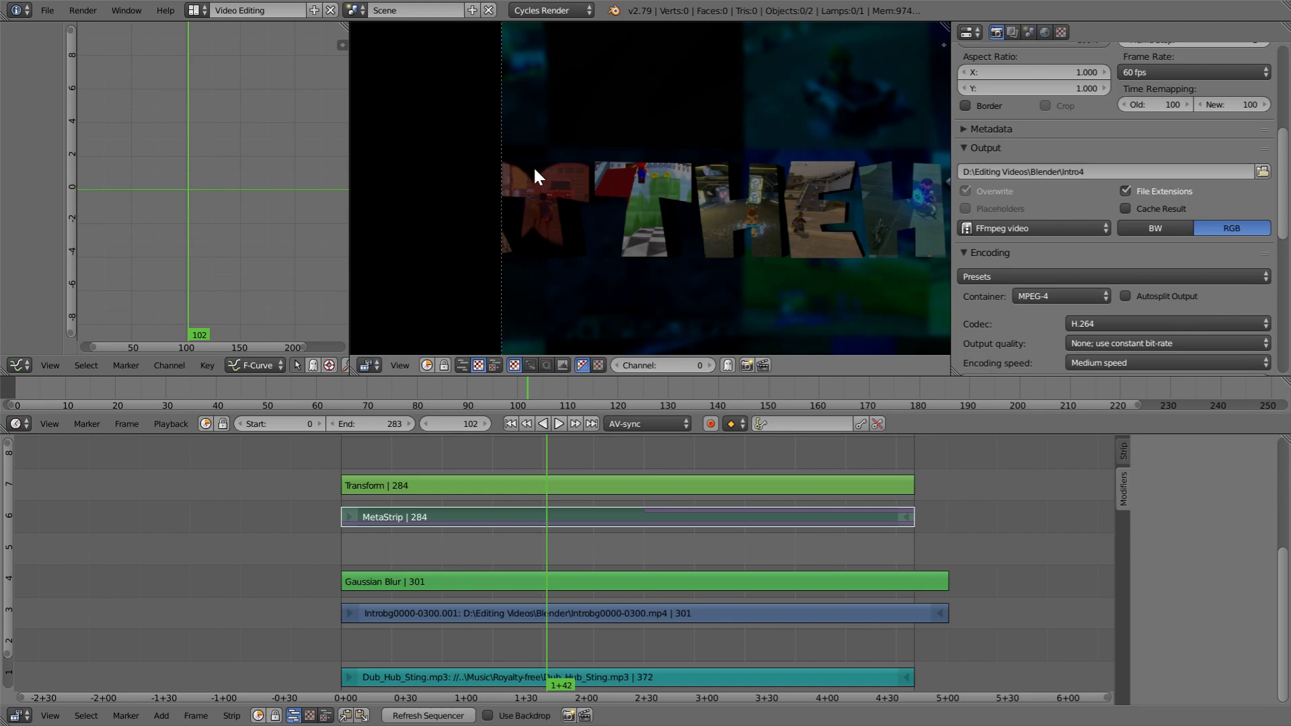
pyautogui.scroll(-1, 725, 240)
pyautogui.moveTo(725, 240); pyautogui.dragTo(546, 236, button='middle')
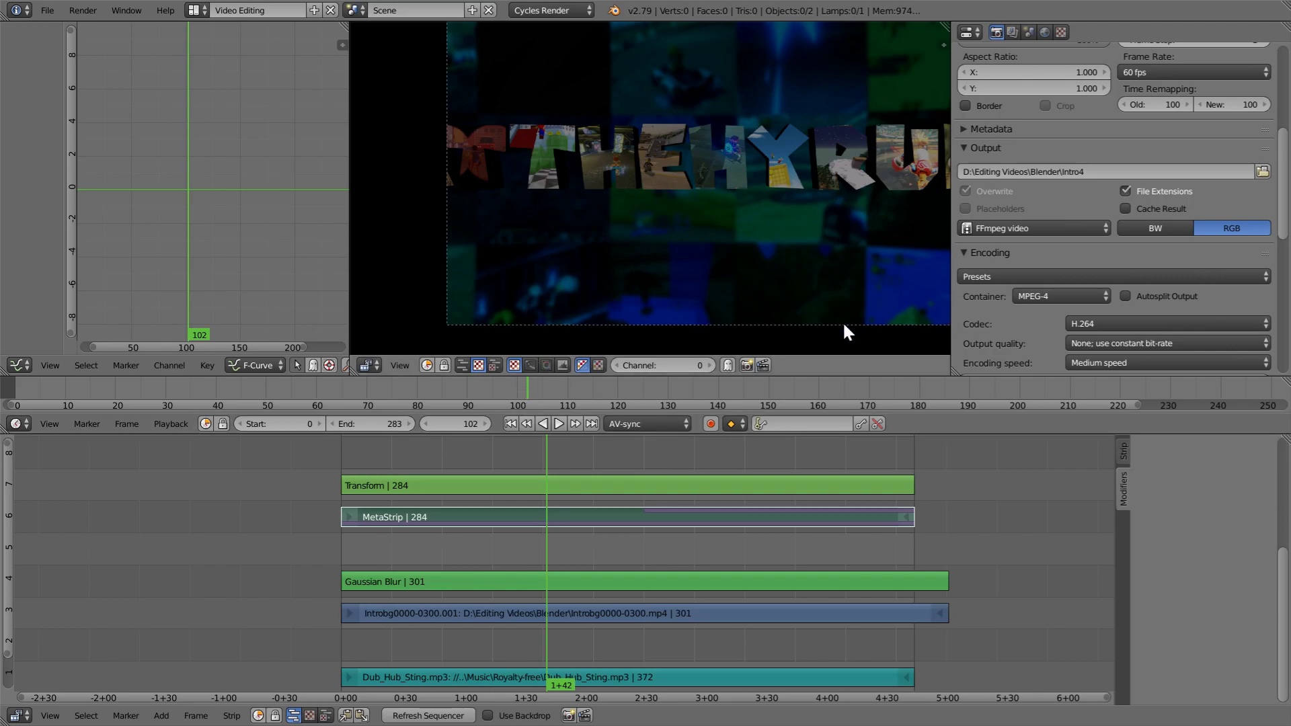
pyautogui.scroll(1, 651, 320)
pyautogui.scroll(-2, 679, 583)
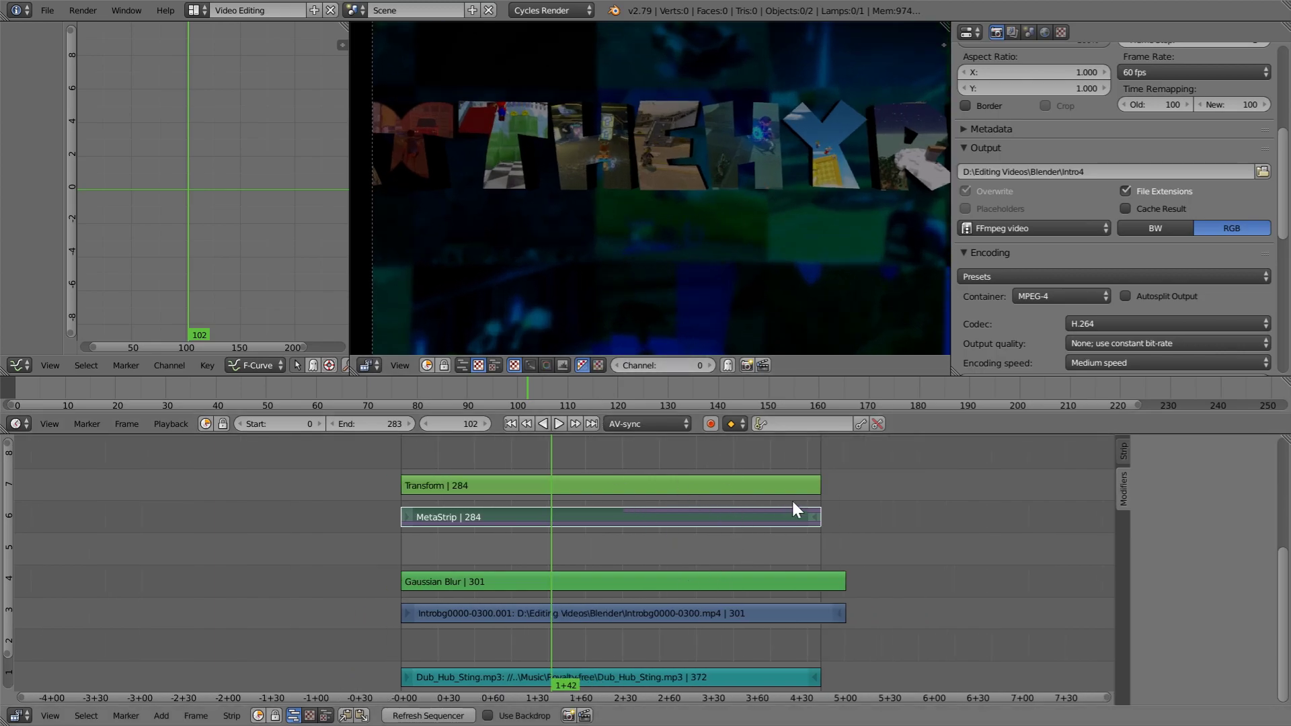
# Step: Move to frame 259 and examine the purple logo and title over the blurred background up close
pyautogui.moveTo(793, 502); pyautogui.dragTo(774, 457)
pyautogui.scroll(-4, 672, 249)
pyautogui.moveTo(672, 249); pyautogui.dragTo(513, 237, button='middle')
pyautogui.scroll(-6, 636, 248)
pyautogui.scroll(-2, 639, 251)
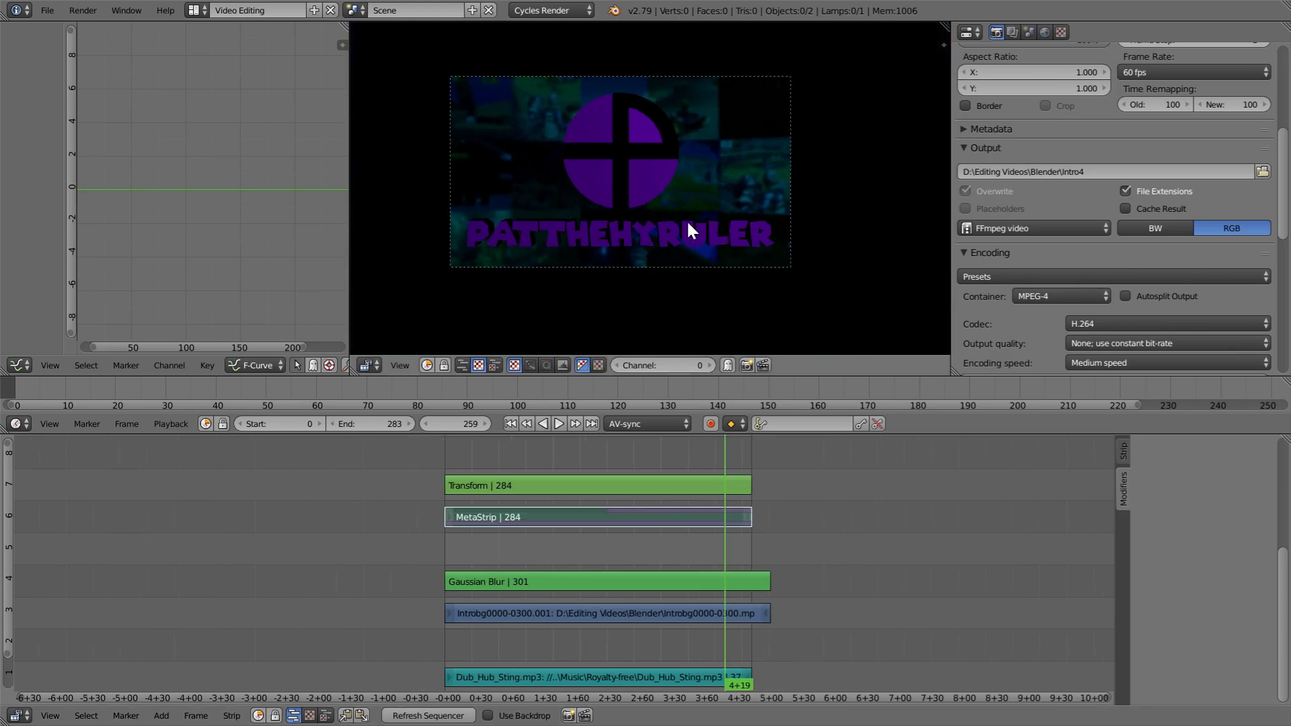
pyautogui.scroll(1, 599, 87)
pyautogui.scroll(1, 478, 216)
pyautogui.scroll(2, 676, 174)
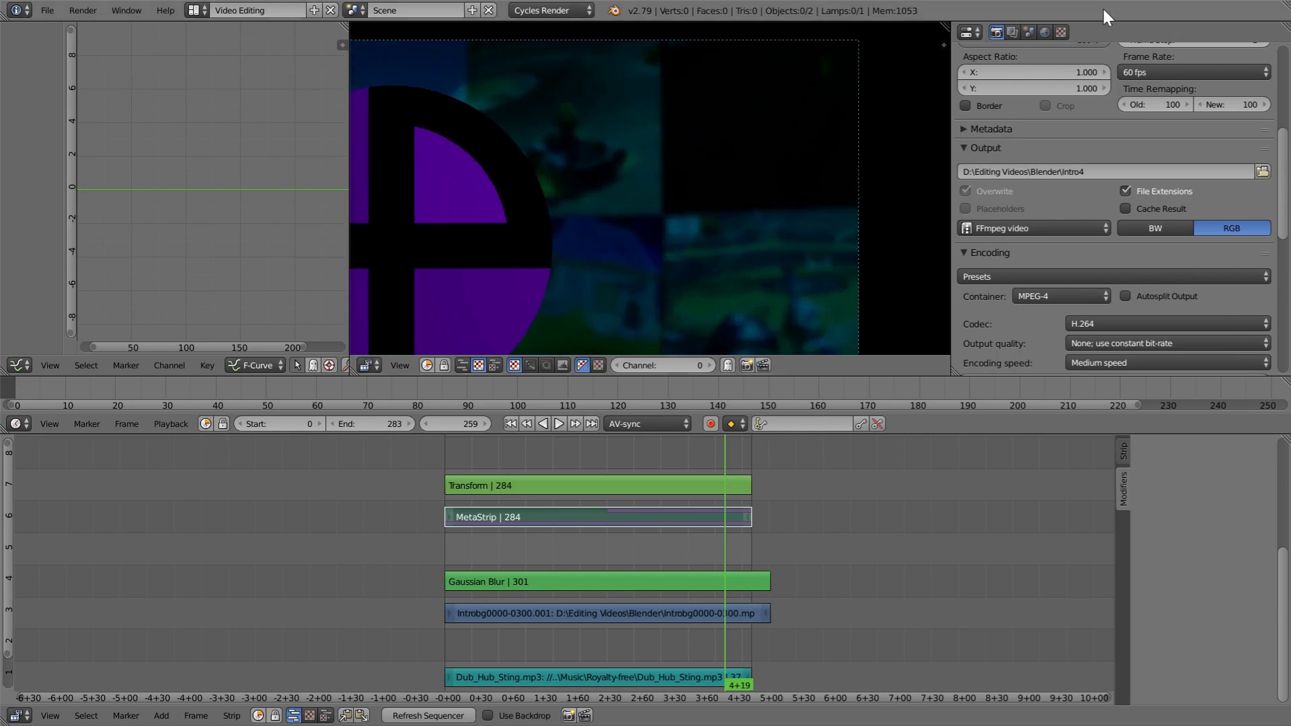
pyautogui.scroll(-4, 773, 114)
pyautogui.moveTo(726, 201); pyautogui.dragTo(637, 237, button='middle')
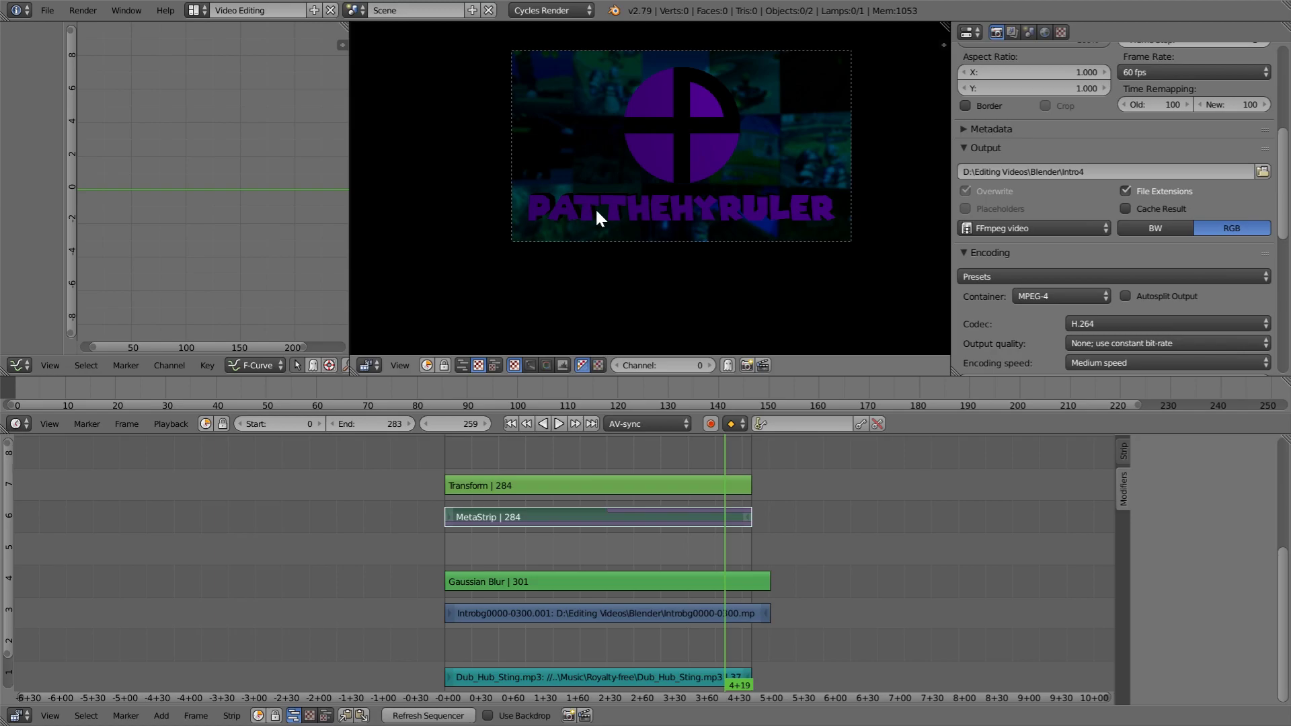
pyautogui.scroll(2, 643, 406)
pyautogui.scroll(-2, 703, 302)
pyautogui.moveTo(694, 197); pyautogui.dragTo(666, 180, button='middle')
pyautogui.scroll(2, 649, 250)
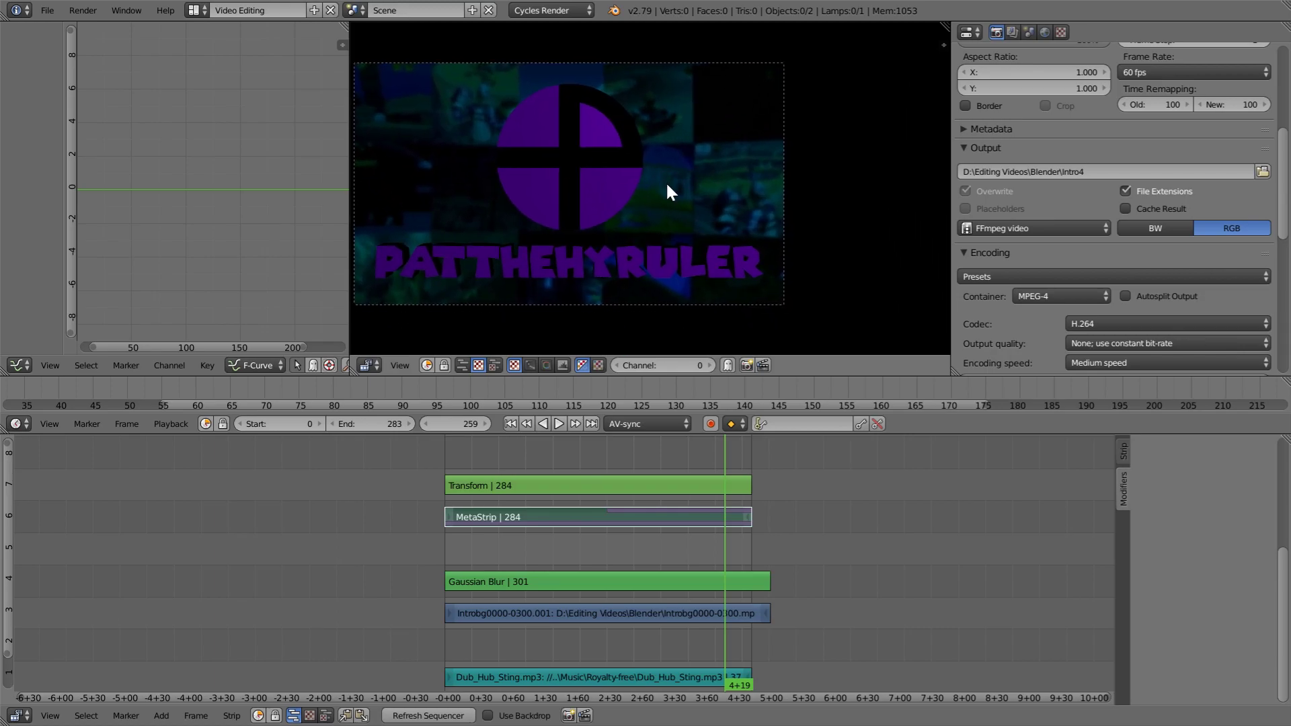
pyautogui.scroll(2, 666, 180)
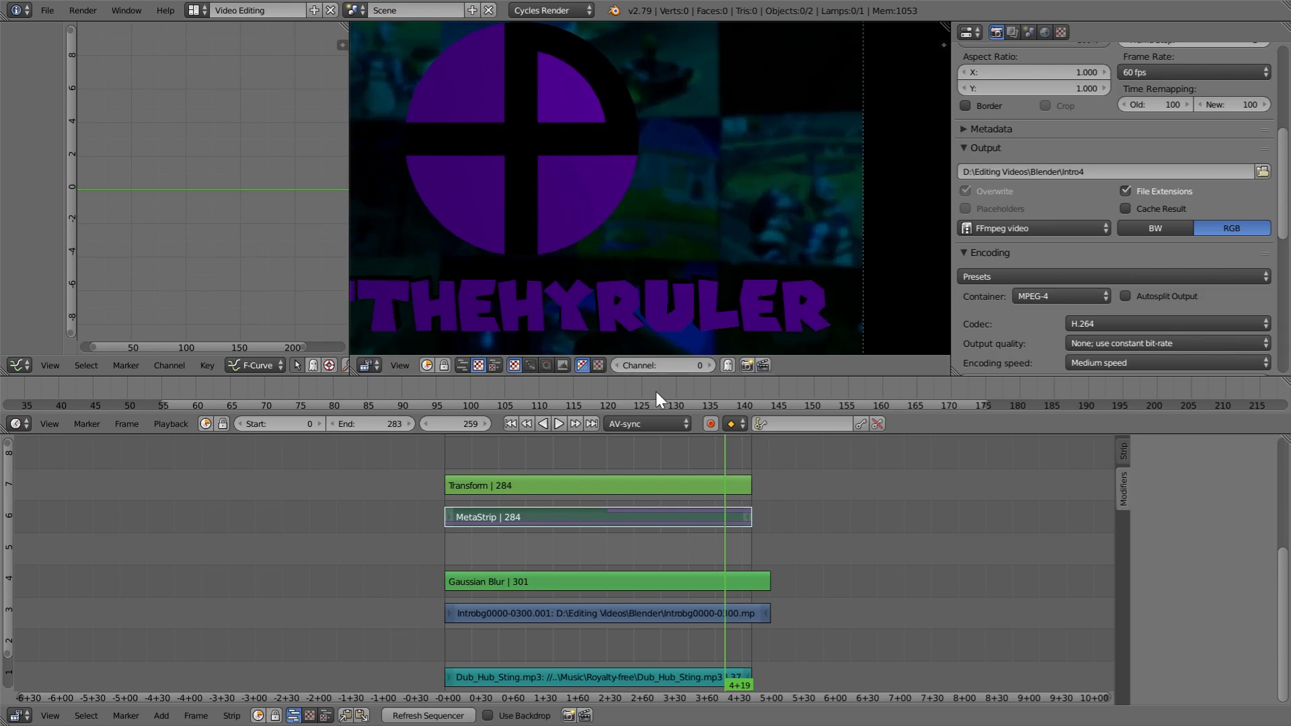
# Step: Jump to frame 74, open the MetaStrip and examine the E, H and Y letters on their transparent background
pyautogui.click(525, 481)
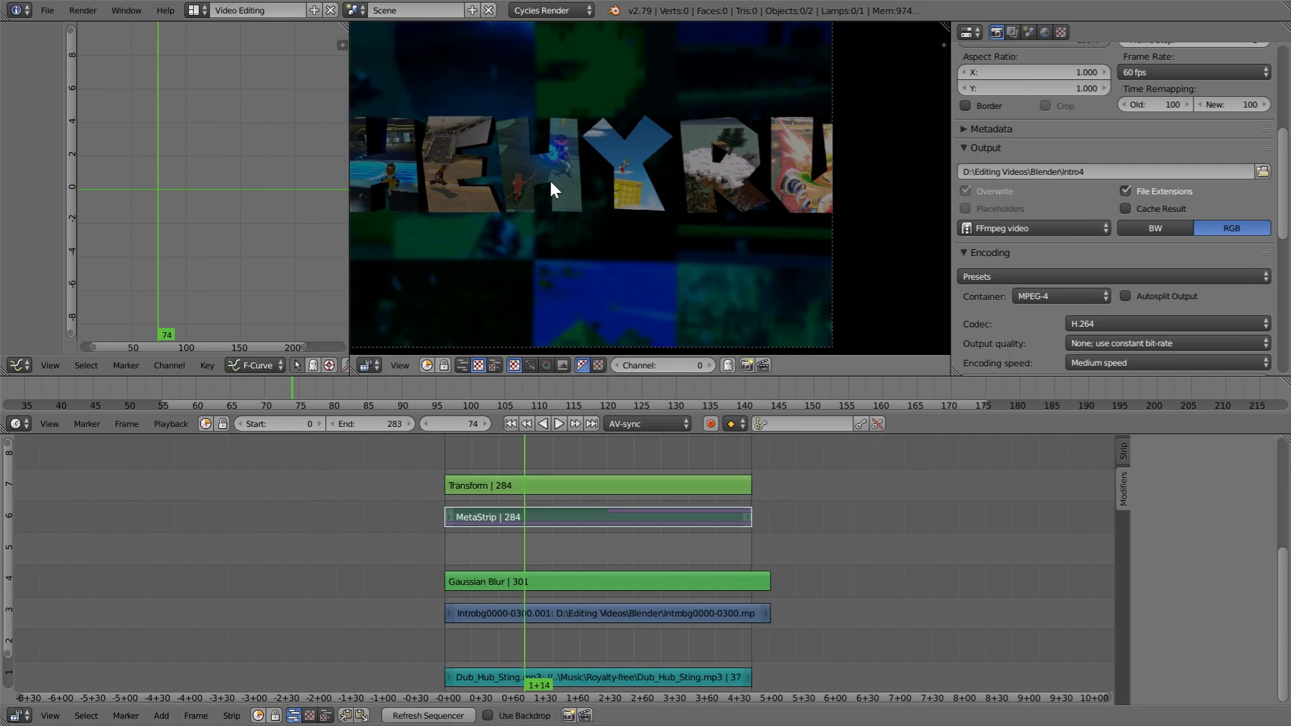
pyautogui.press('Tab')
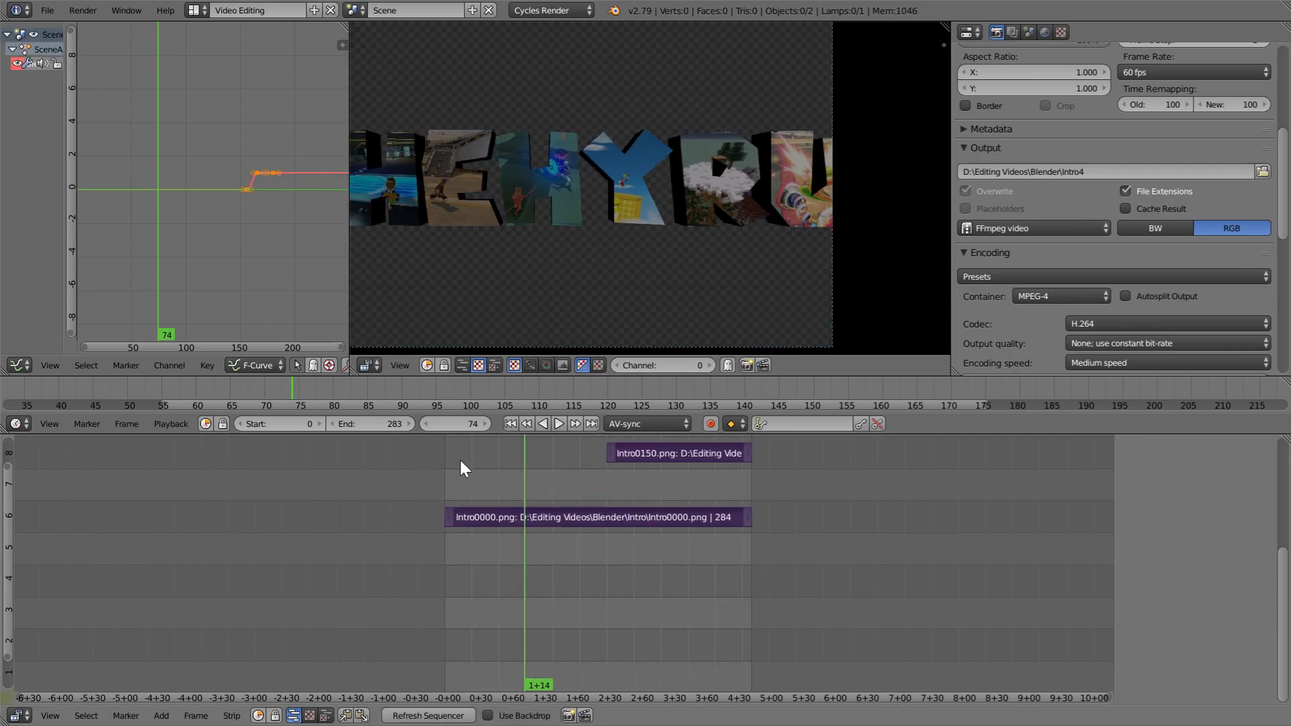
pyautogui.scroll(2, 527, 223)
pyautogui.moveTo(527, 223); pyautogui.dragTo(369, 268, button='middle')
pyautogui.scroll(-2, 471, 243)
pyautogui.scroll(3, 661, 215)
pyautogui.moveTo(661, 215); pyautogui.dragTo(615, 211, button='middle')
pyautogui.scroll(-2, 615, 212)
pyautogui.scroll(2, 730, 176)
pyautogui.moveTo(729, 175); pyautogui.dragTo(736, 230, button='middle')
pyautogui.scroll(2, 631, 188)
pyautogui.scroll(2, 680, 239)
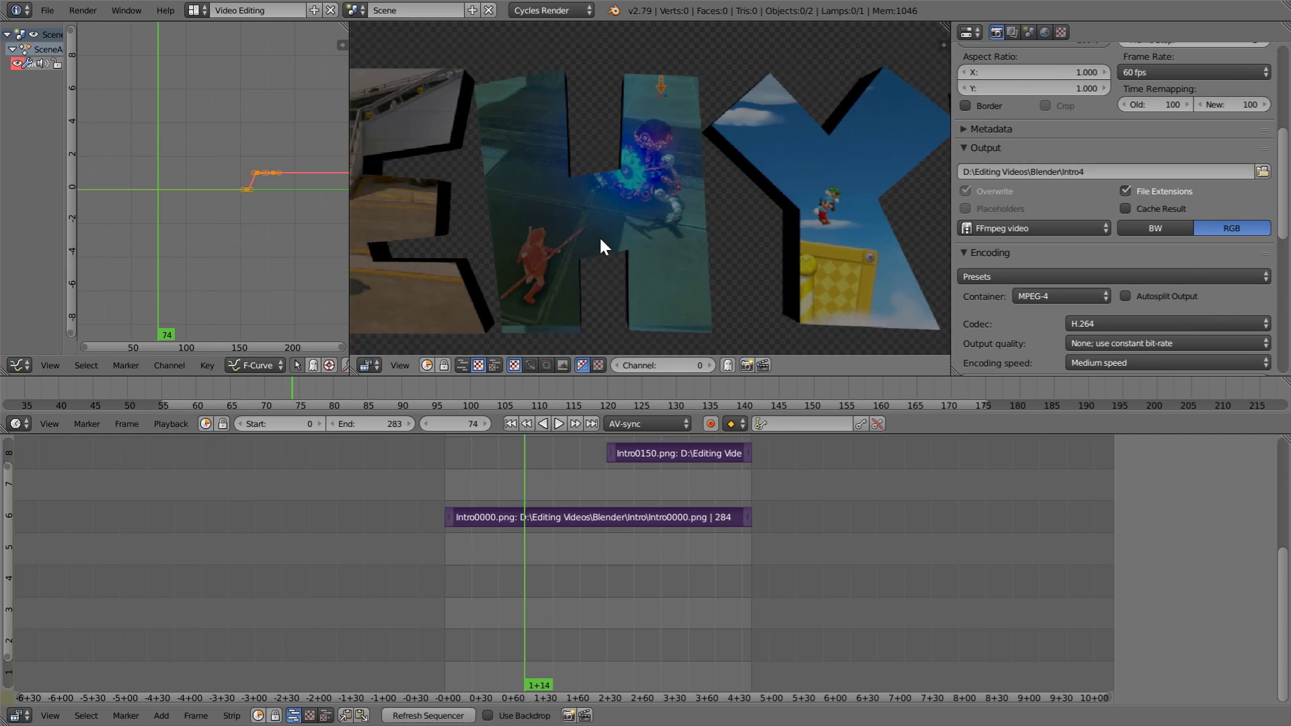
pyautogui.scroll(-2, 580, 199)
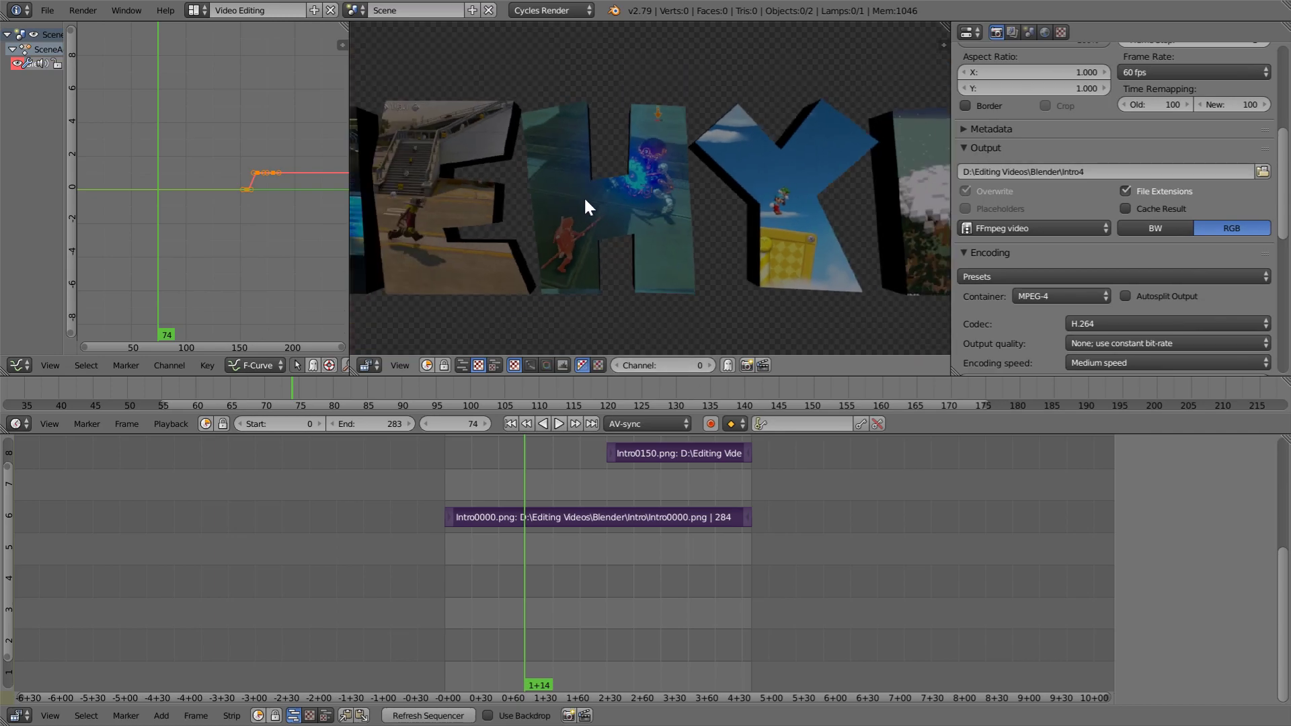
# Step: Examine the lower edges and black extruded sides of the checkered T up close, then the whole title at frame 74
pyautogui.moveTo(631, 201); pyautogui.dragTo(670, 212, button='middle')
pyautogui.scroll(-6, 610, 249)
pyautogui.moveTo(609, 249); pyautogui.dragTo(674, 193, button='middle')
pyautogui.scroll(7, 747, 268)
pyautogui.scroll(-6, 741, 266)
pyautogui.scroll(6, 842, 213)
pyautogui.scroll(4, 675, 193)
pyautogui.scroll(3, 697, 308)
pyautogui.moveTo(696, 309); pyautogui.dragTo(533, 256, button='middle')
pyautogui.scroll(1, 527, 248)
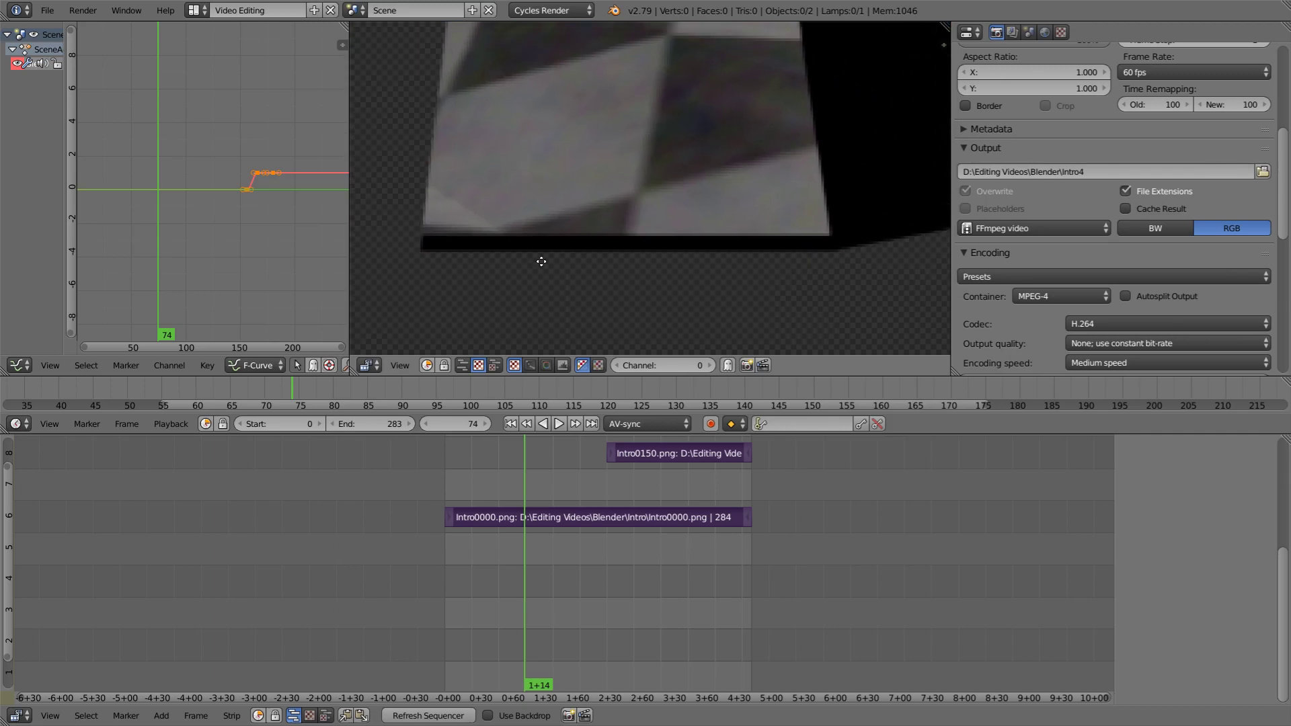
pyautogui.scroll(-4, 495, 254)
pyautogui.scroll(4, 518, 142)
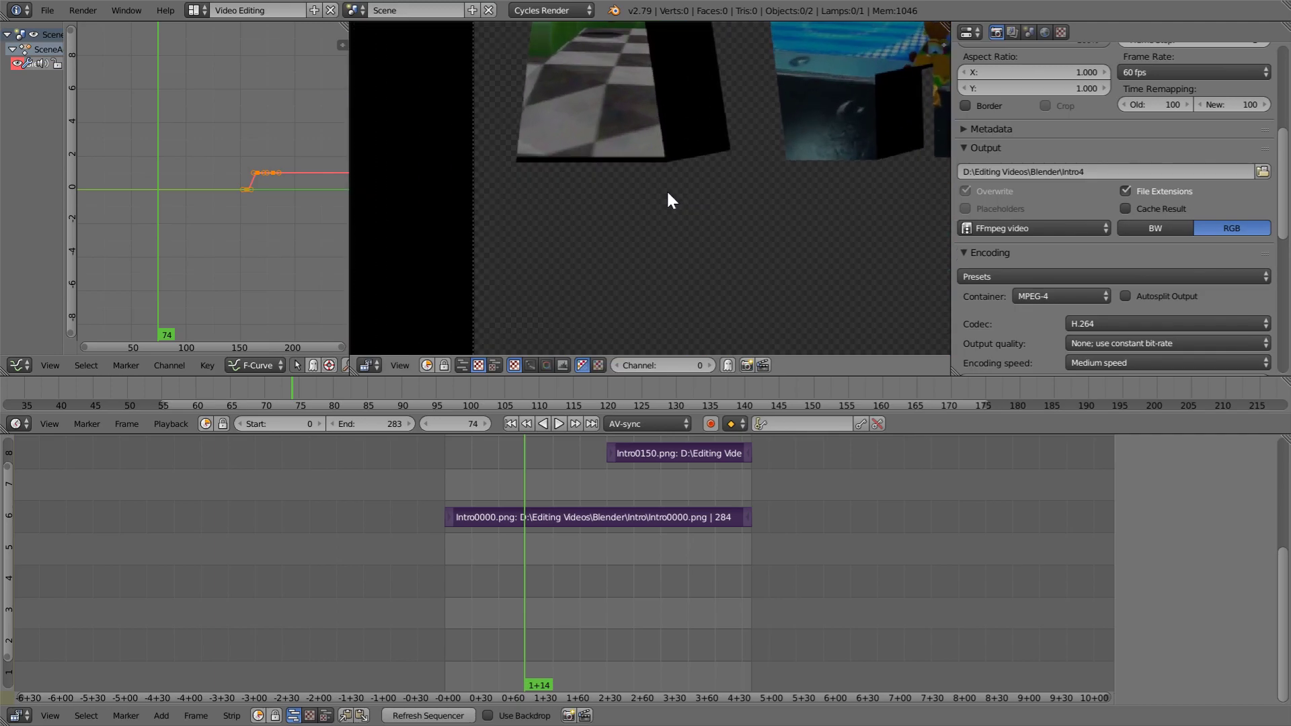
pyautogui.moveTo(753, 173); pyautogui.dragTo(579, 218, button='middle')
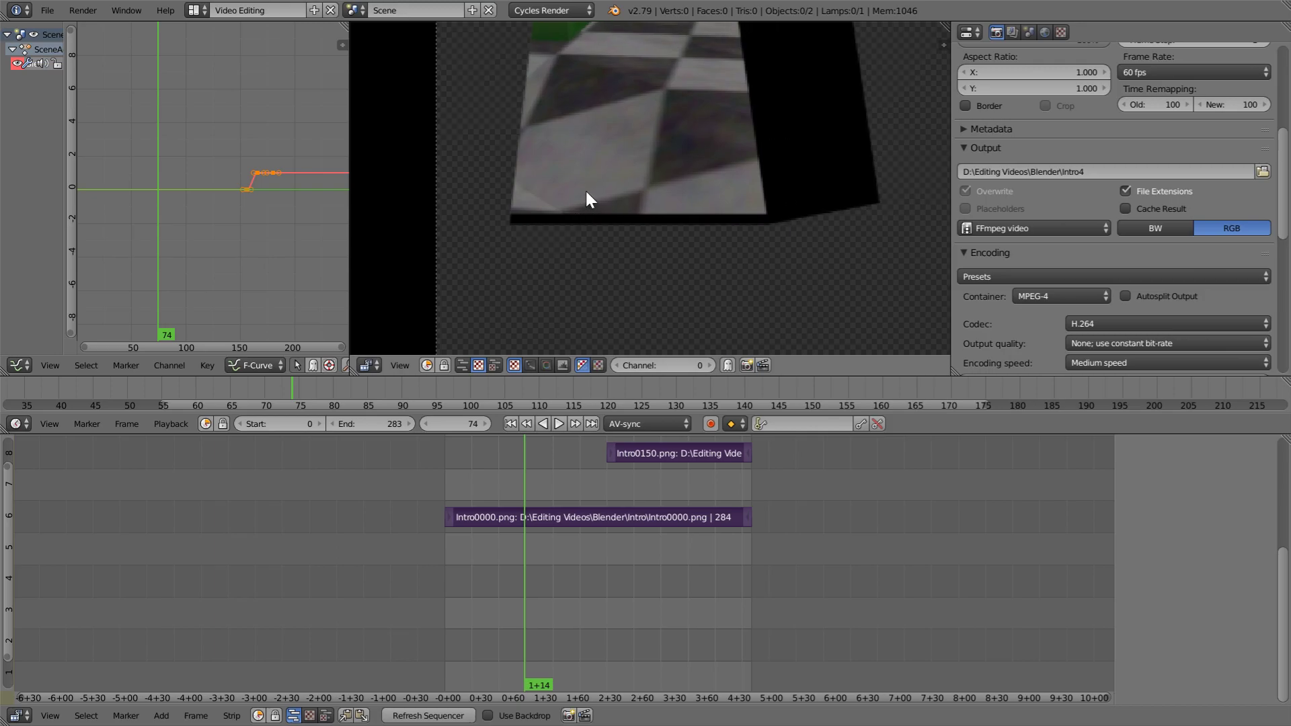
pyautogui.scroll(1, 586, 191)
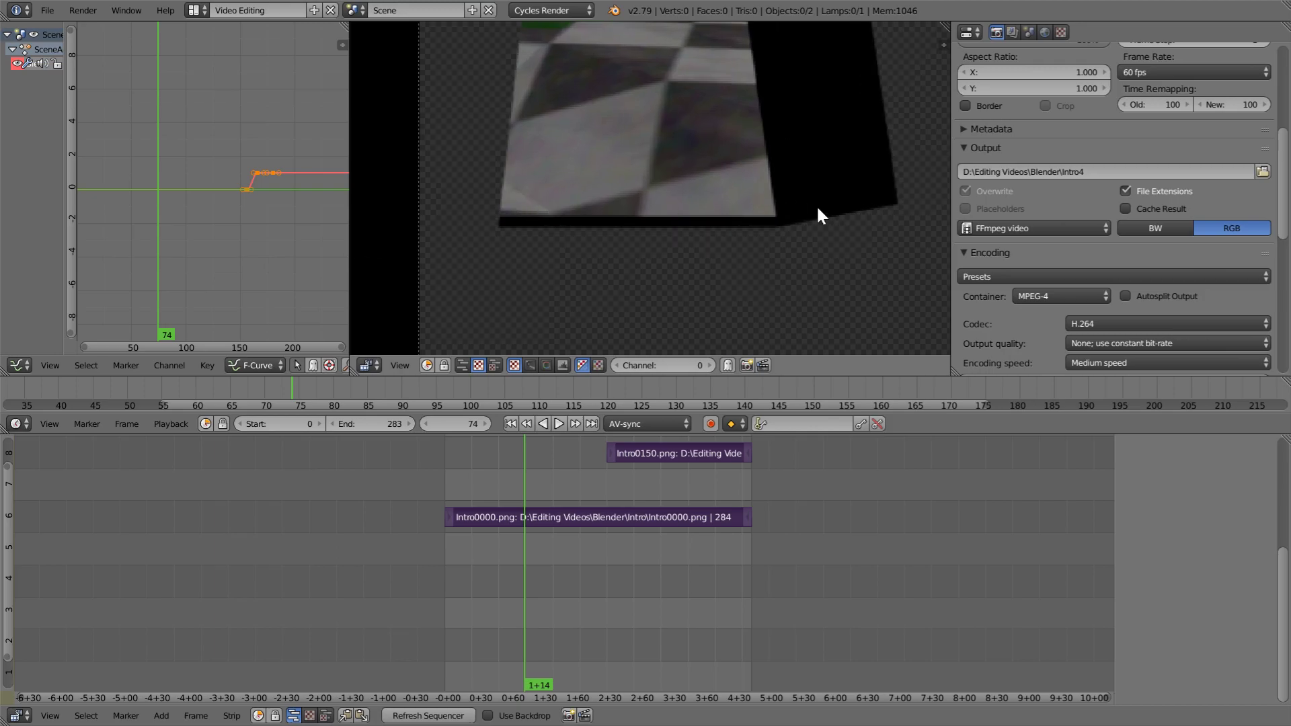
pyautogui.scroll(-3, 789, 140)
pyautogui.moveTo(799, 189); pyautogui.dragTo(658, 267, button='middle')
pyautogui.scroll(-2, 577, 263)
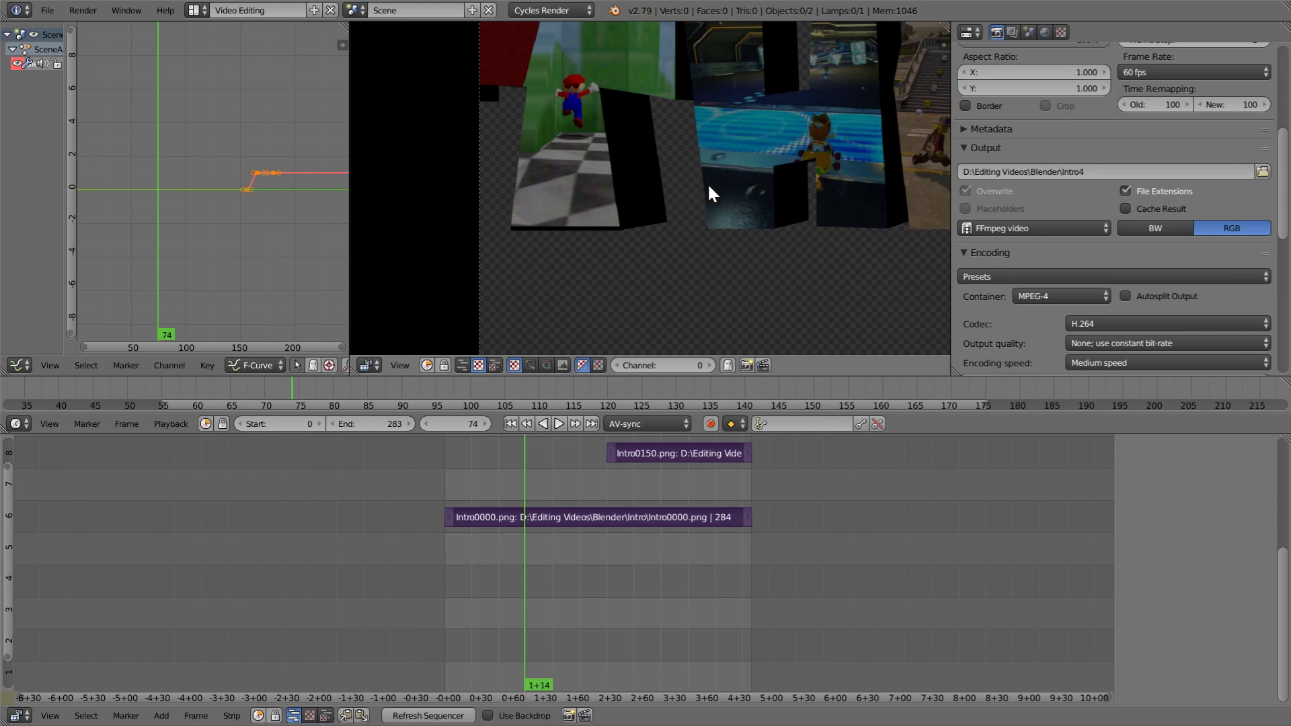
pyautogui.scroll(-2, 707, 188)
pyautogui.moveTo(707, 188); pyautogui.dragTo(580, 192, button='middle')
pyautogui.scroll(-5, 580, 195)
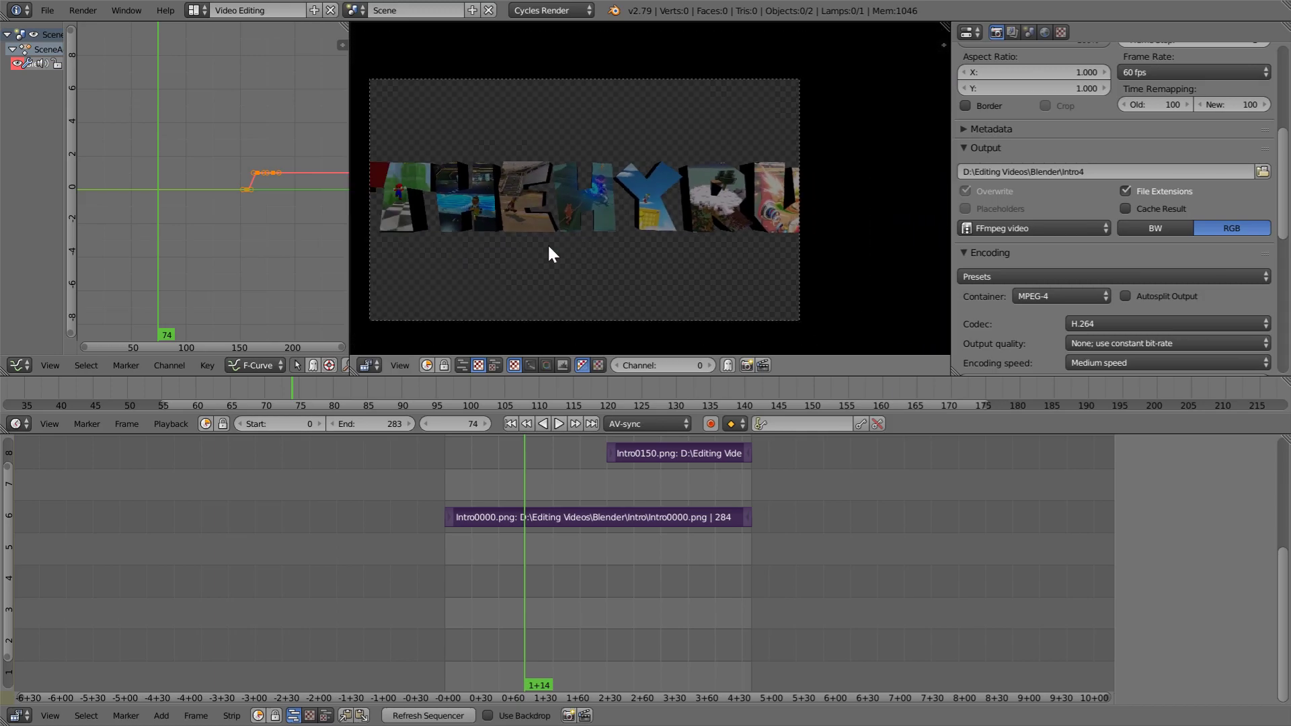